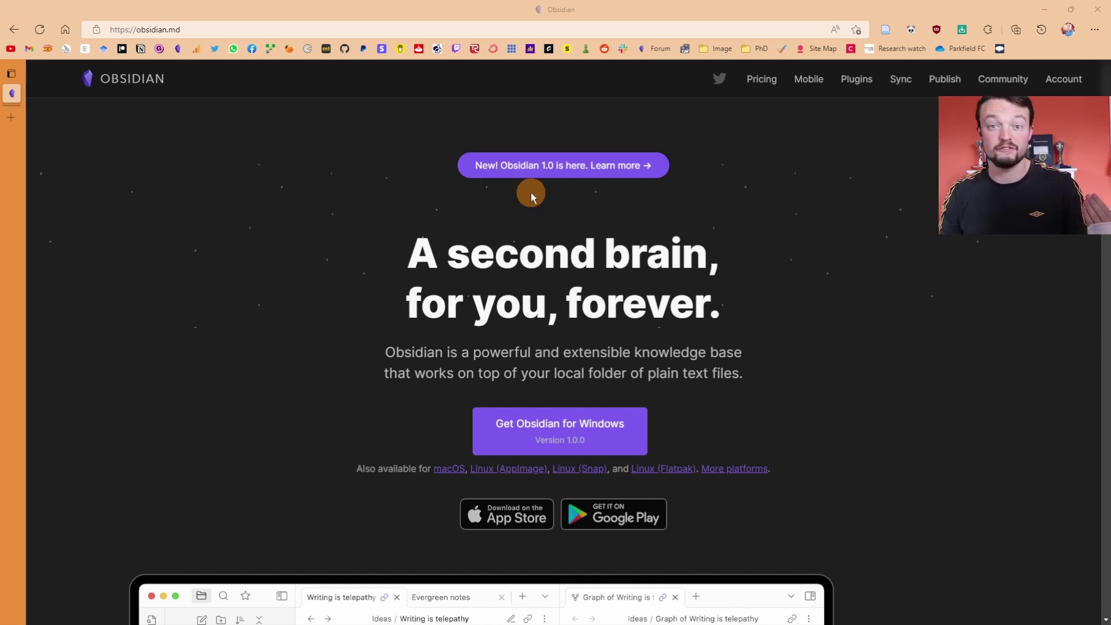
Review the Obsidian website's home, mobile and pricing pages, plus the add-on services on the account page
{"action": "scroll", "coordinate": [530, 192], "scroll_direction": "down", "scroll_amount": 4}
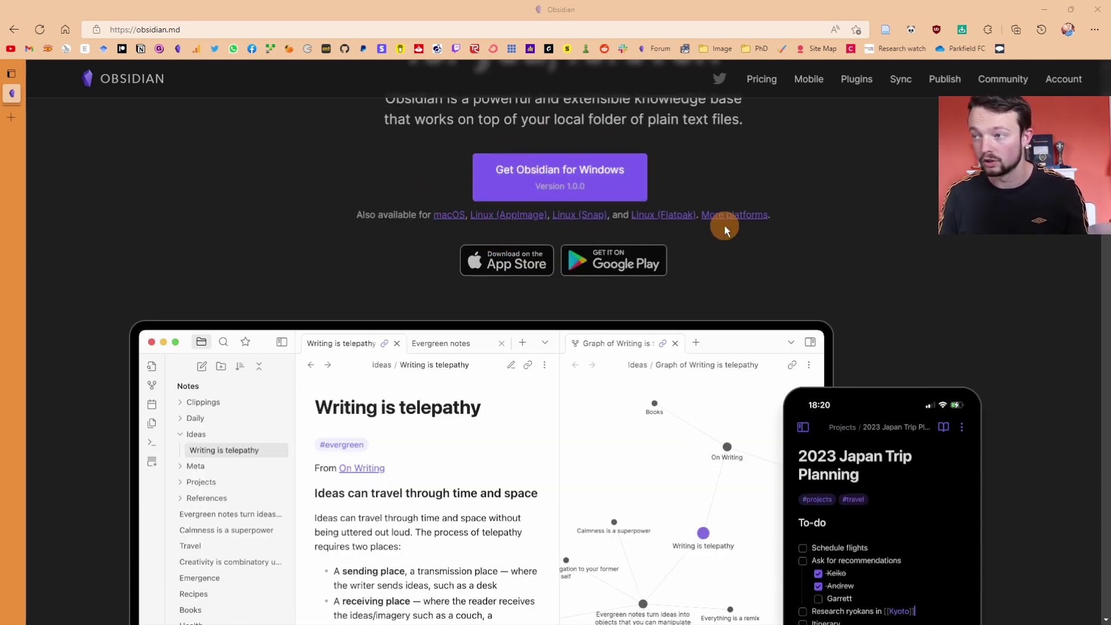
{"action": "scroll", "coordinate": [738, 306], "scroll_direction": "down", "scroll_amount": 3}
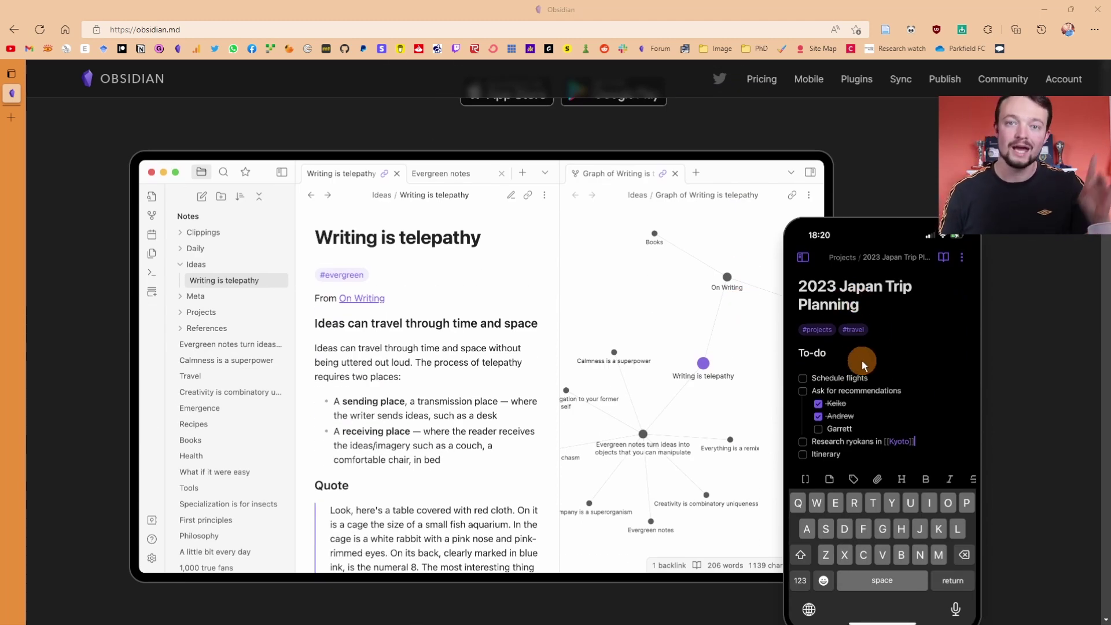
{"action": "left_click", "coordinate": [808, 79]}
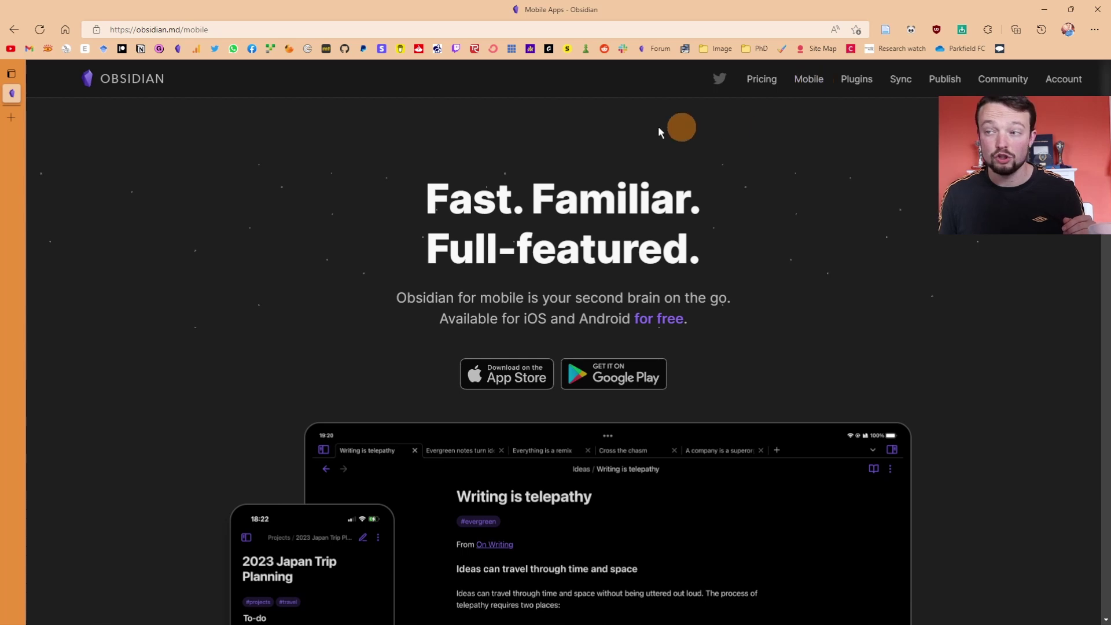
{"action": "scroll", "coordinate": [662, 158], "scroll_direction": "down", "scroll_amount": 5}
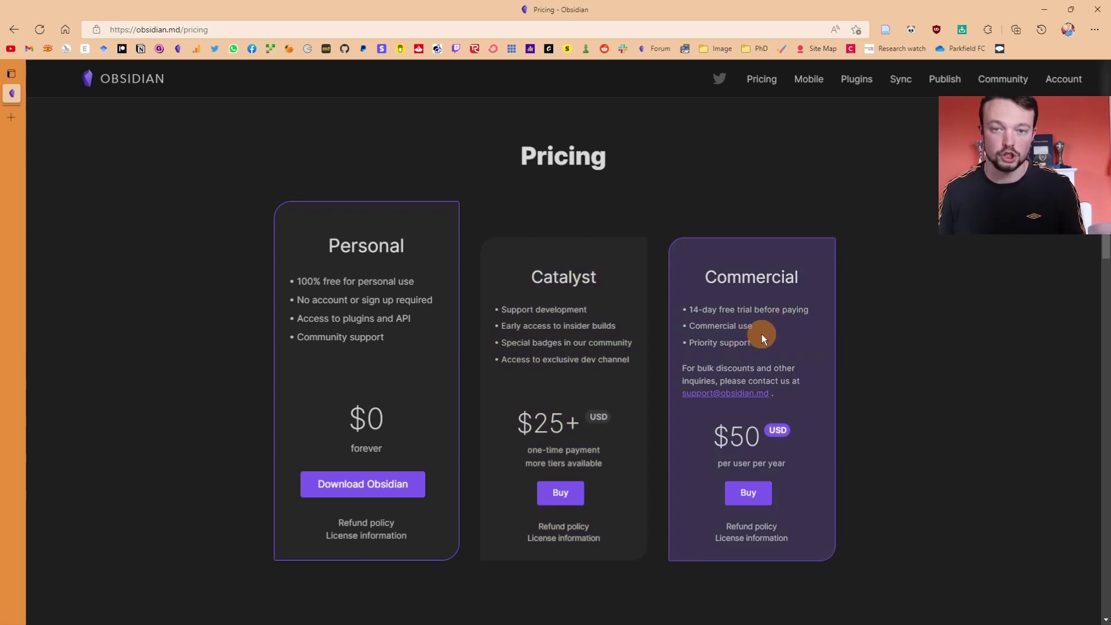
{"action": "scroll", "coordinate": [569, 206], "scroll_direction": "down", "scroll_amount": 10}
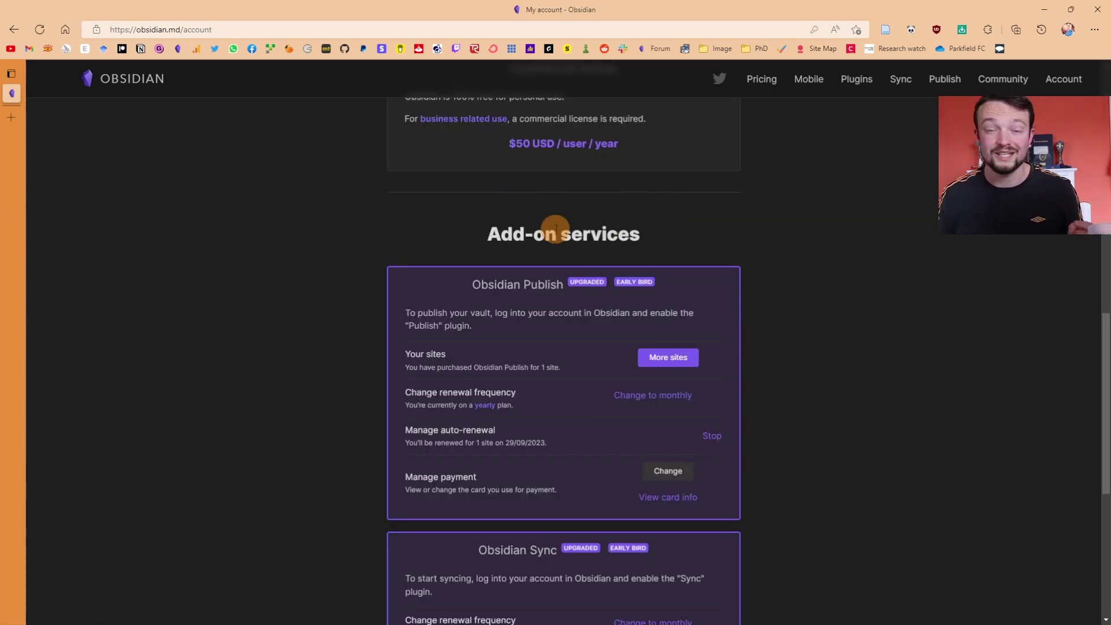
{"action": "scroll", "coordinate": [555, 228], "scroll_direction": "down", "scroll_amount": 3}
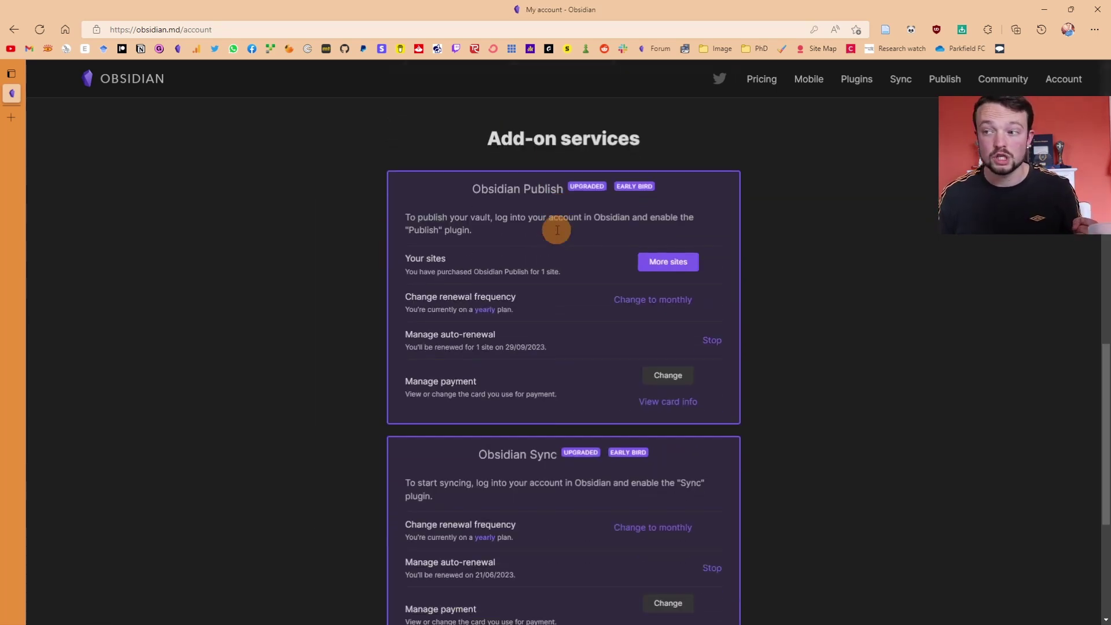
{"action": "scroll", "coordinate": [533, 431], "scroll_direction": "up", "scroll_amount": 15}
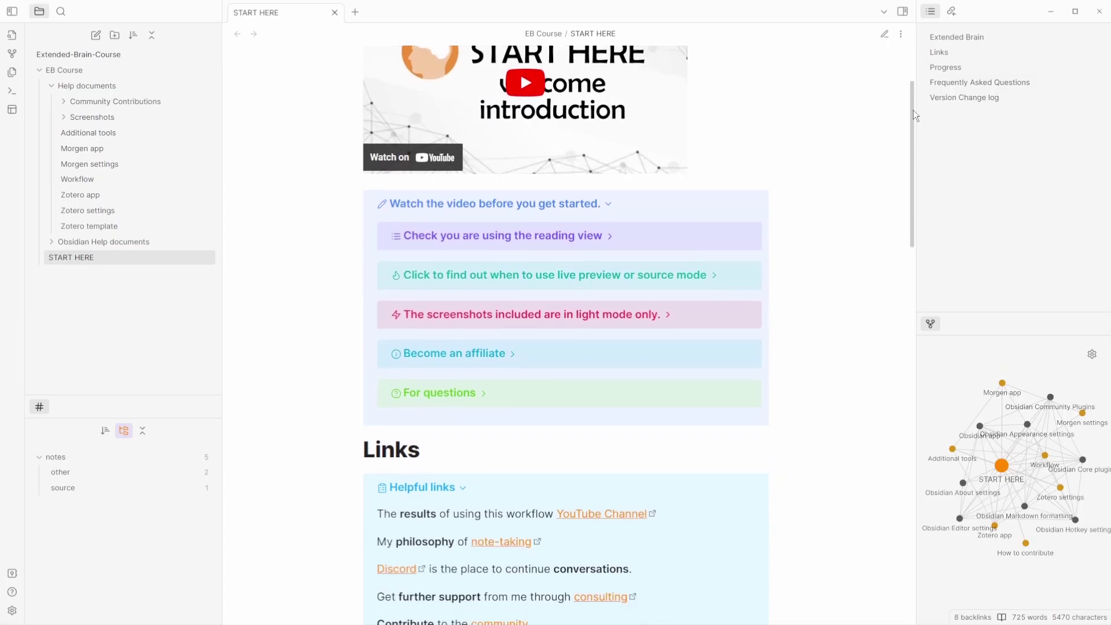
Look through the START HERE course note and the 2022-08-25 daily note in the example vaults
{"action": "left_click_drag", "start_coordinate": [913, 110], "coordinate": [888, 485]}
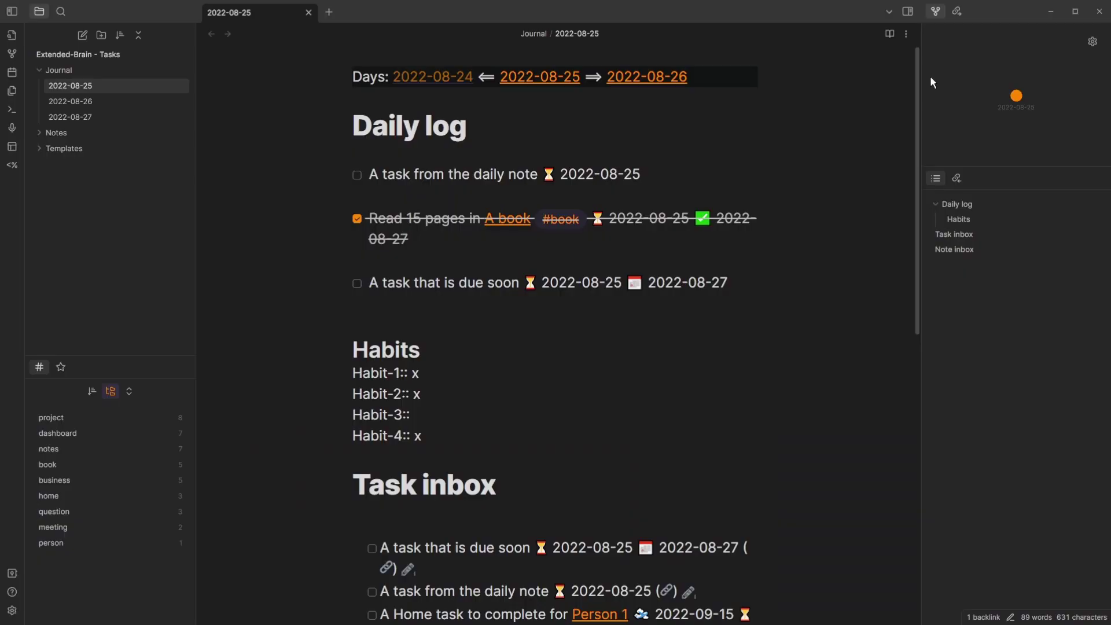
{"action": "scroll", "coordinate": [930, 75], "scroll_direction": "down", "scroll_amount": 4}
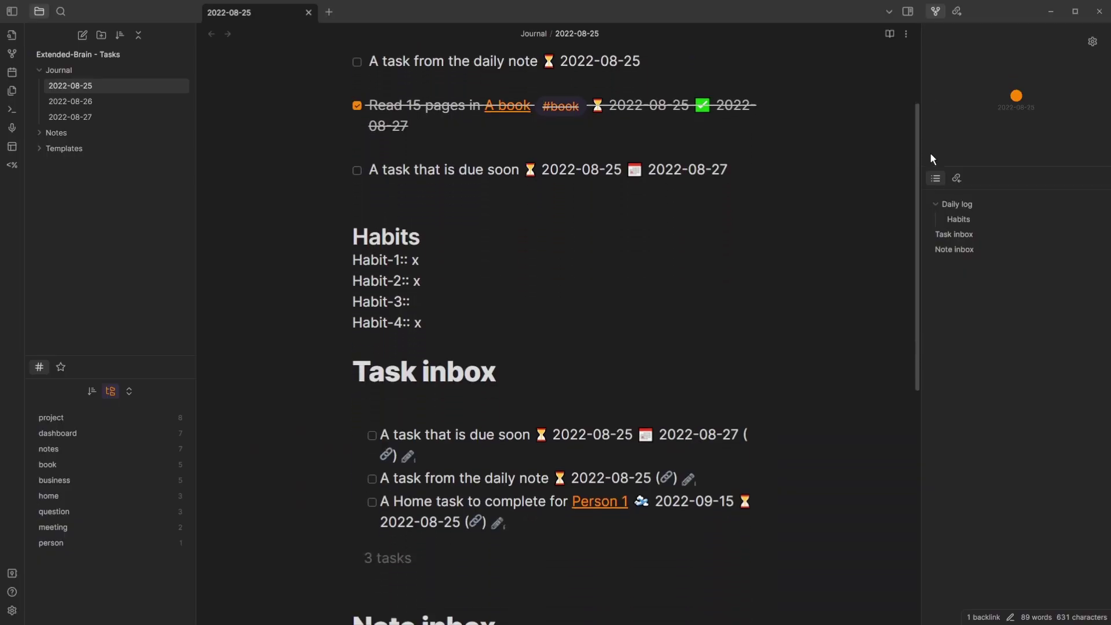
{"action": "scroll", "coordinate": [931, 193], "scroll_direction": "up", "scroll_amount": 4}
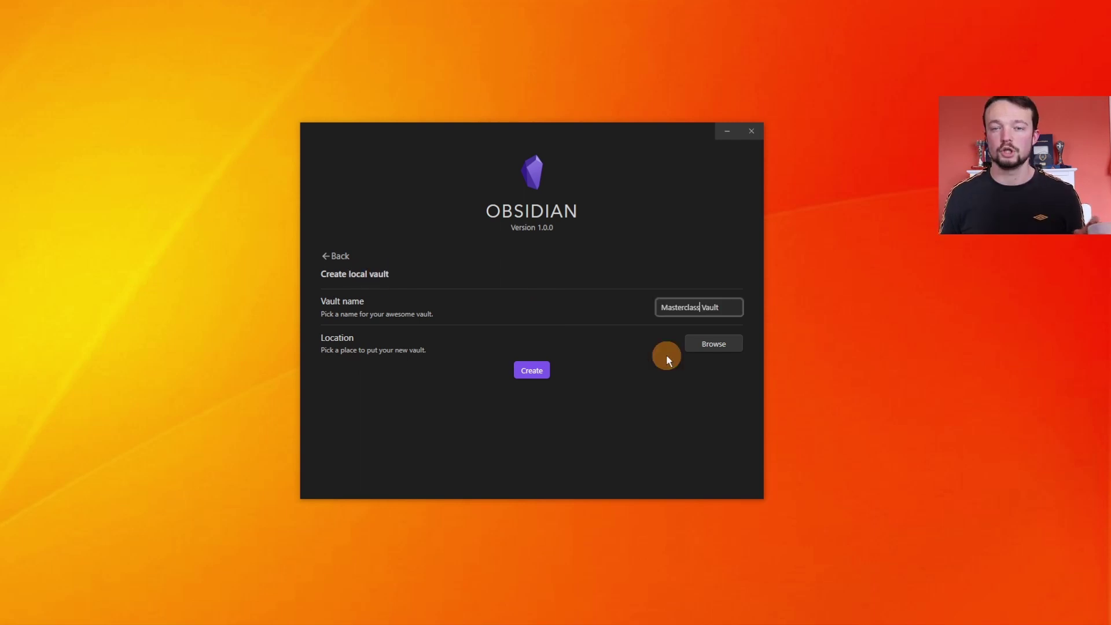
Create a local vault named Masterclass Vault, stored on the Maxtor (E:) drive
{"action": "left_click", "coordinate": [679, 306]}
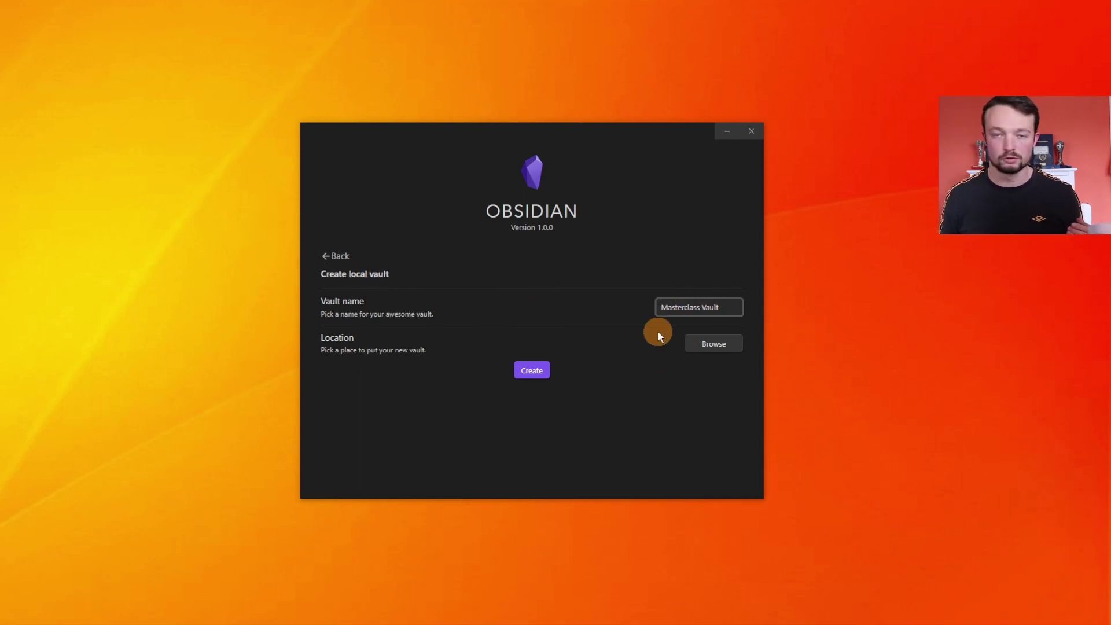
{"action": "left_click", "coordinate": [713, 344]}
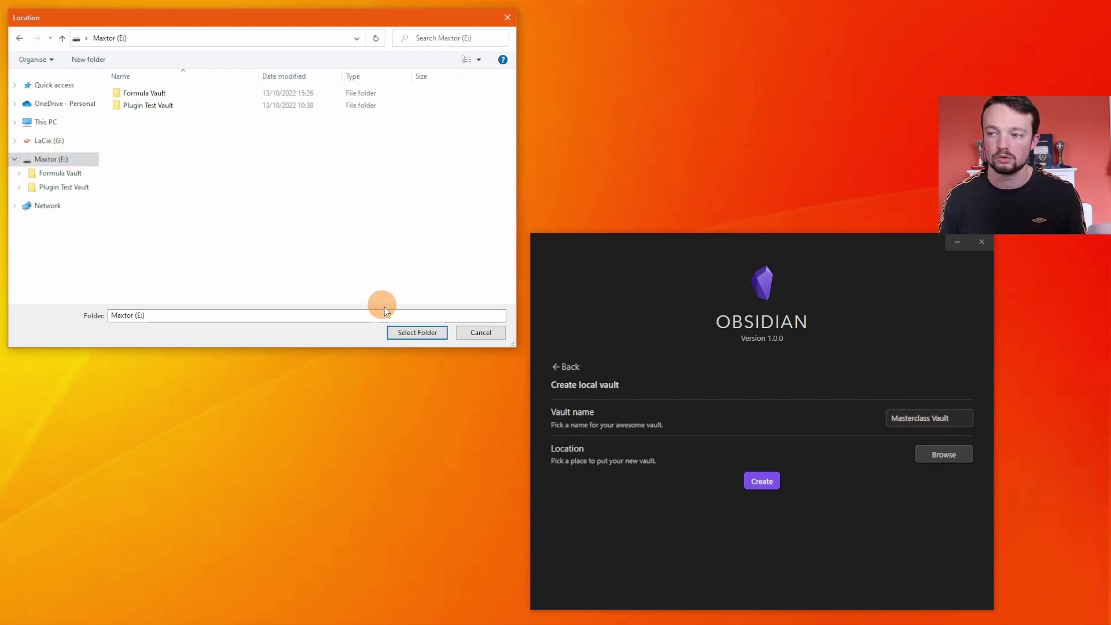
{"action": "left_click", "coordinate": [412, 332]}
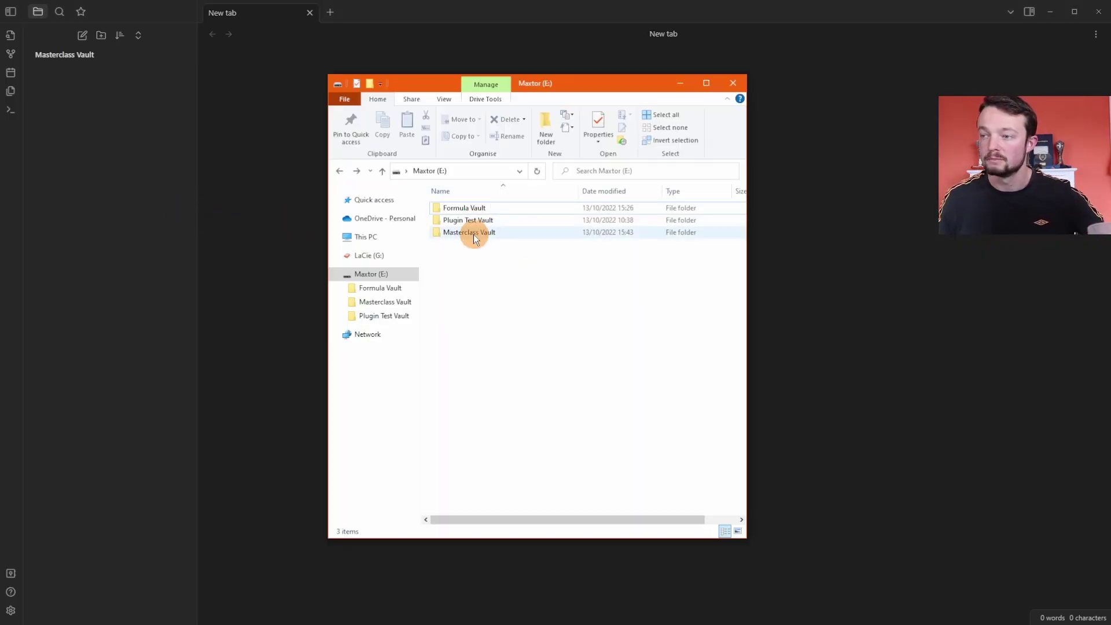
Inspect the Masterclass Vault folder and its .obsidian subfolder in File Explorer
{"action": "double_click", "coordinate": [533, 233]}
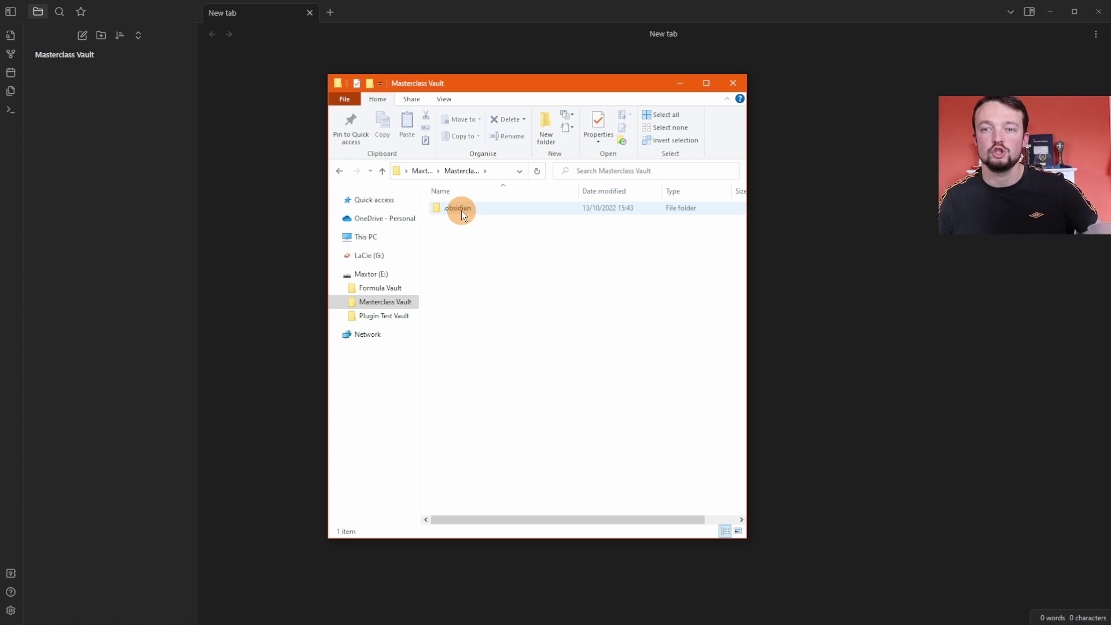
{"action": "double_click", "coordinate": [495, 210]}
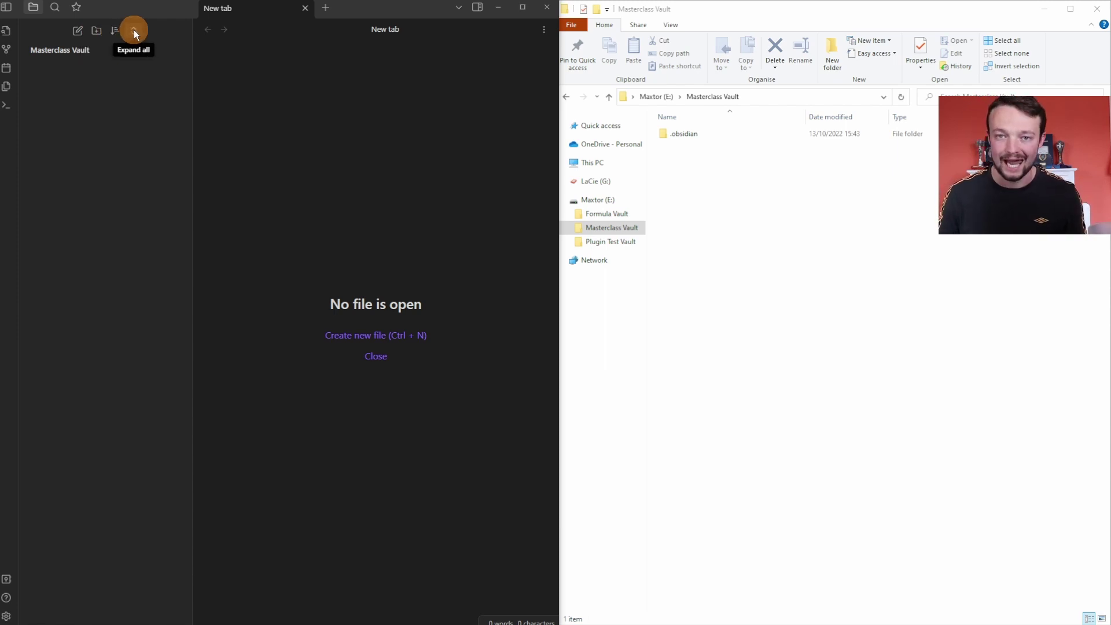
Create a note titled "New name" and a folder with the default name in Masterclass Vault
{"action": "left_click", "coordinate": [78, 30]}
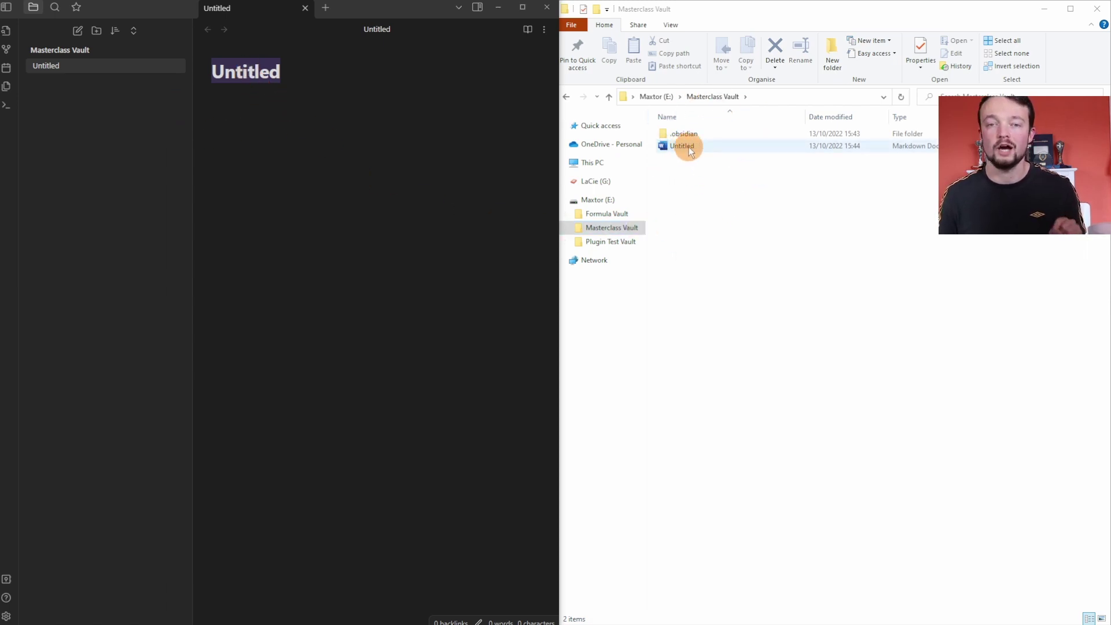
{"action": "left_click", "coordinate": [657, 117]}
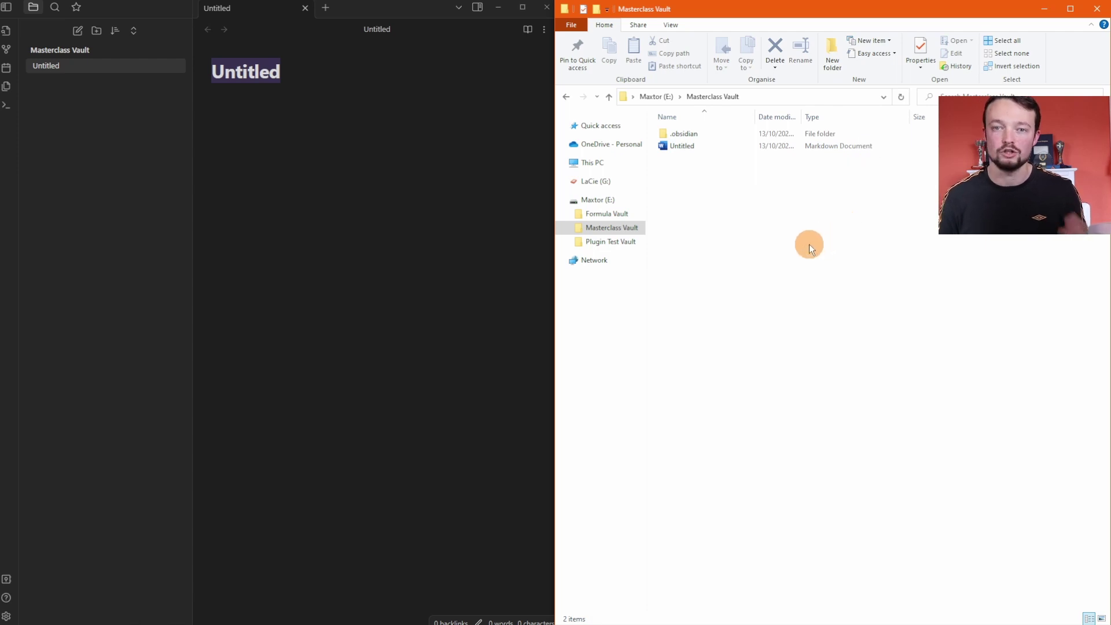
{"action": "left_click", "coordinate": [362, 70]}
{"action": "type", "text": "New name"}
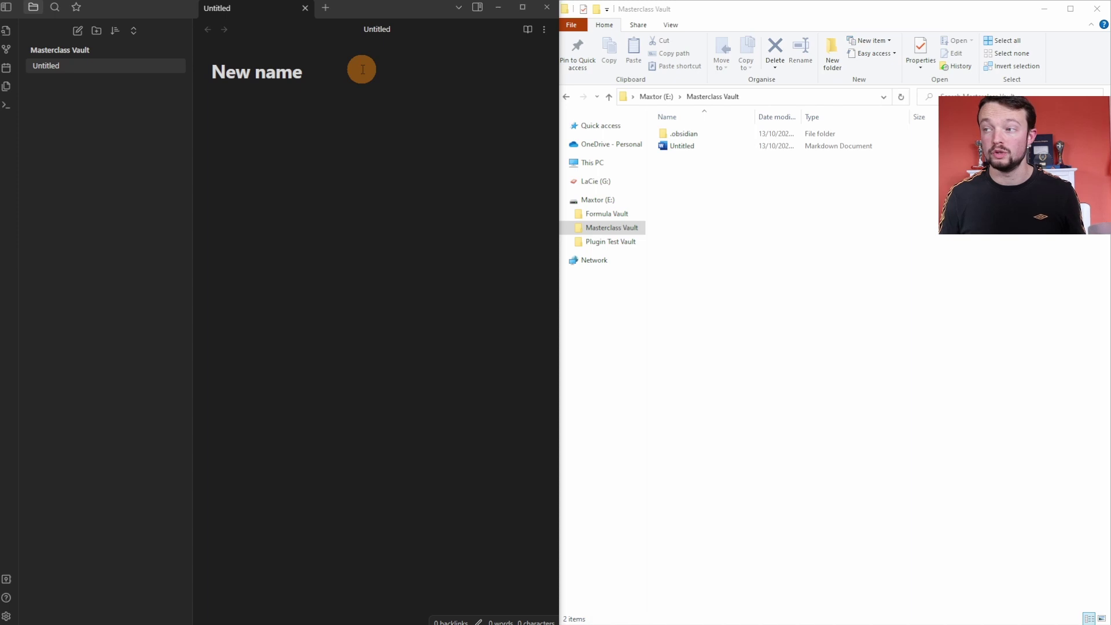
{"action": "key", "text": "Return"}
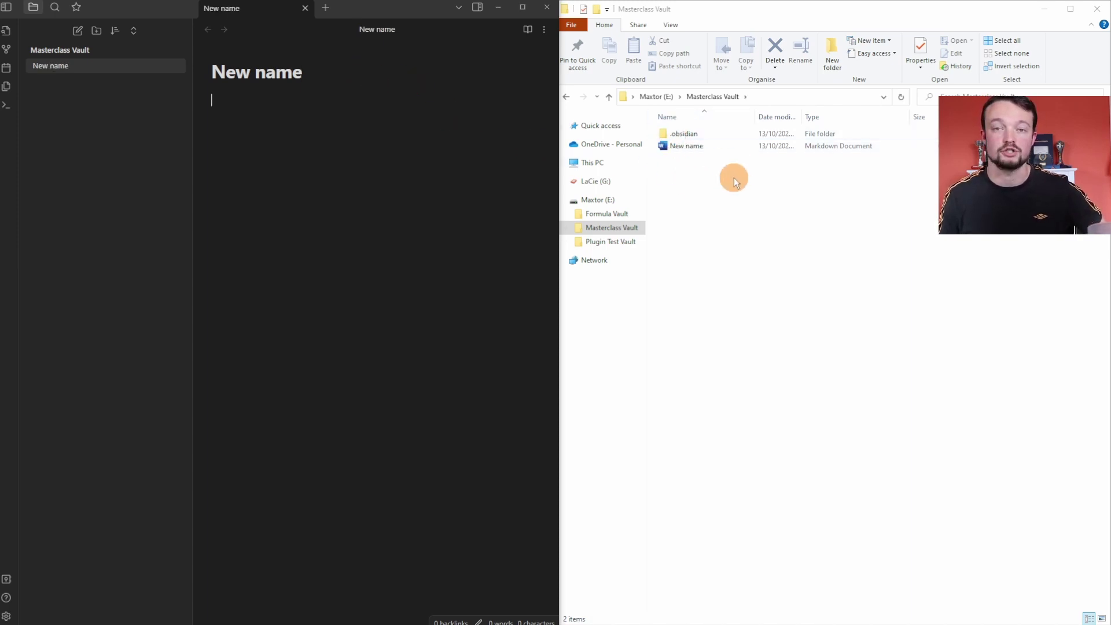
{"action": "left_click", "coordinate": [96, 30]}
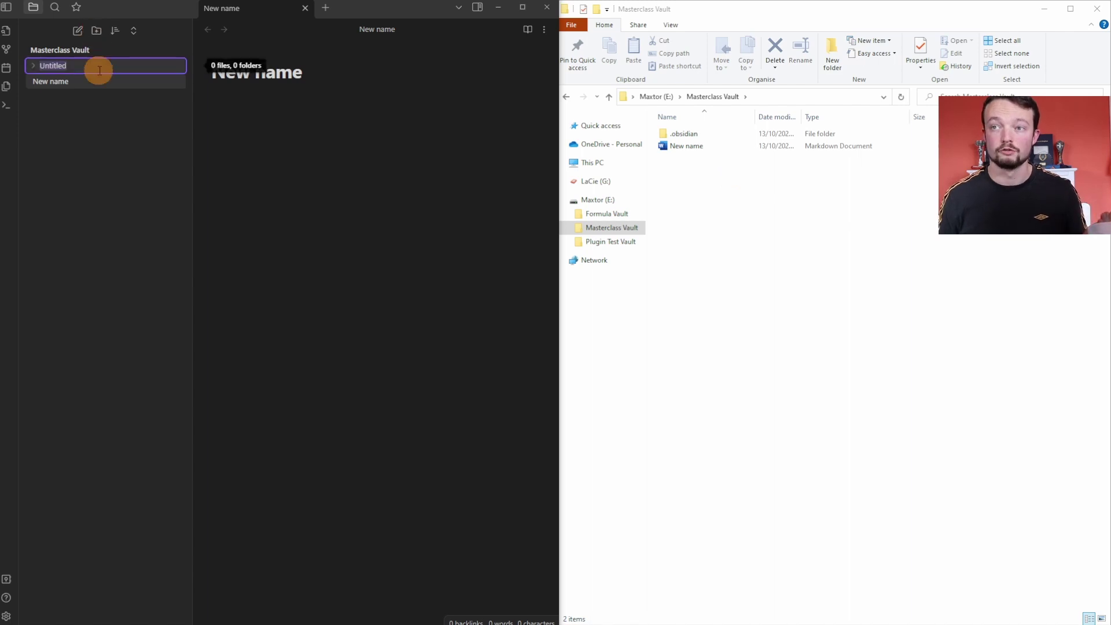
{"action": "left_click", "coordinate": [261, 128]}
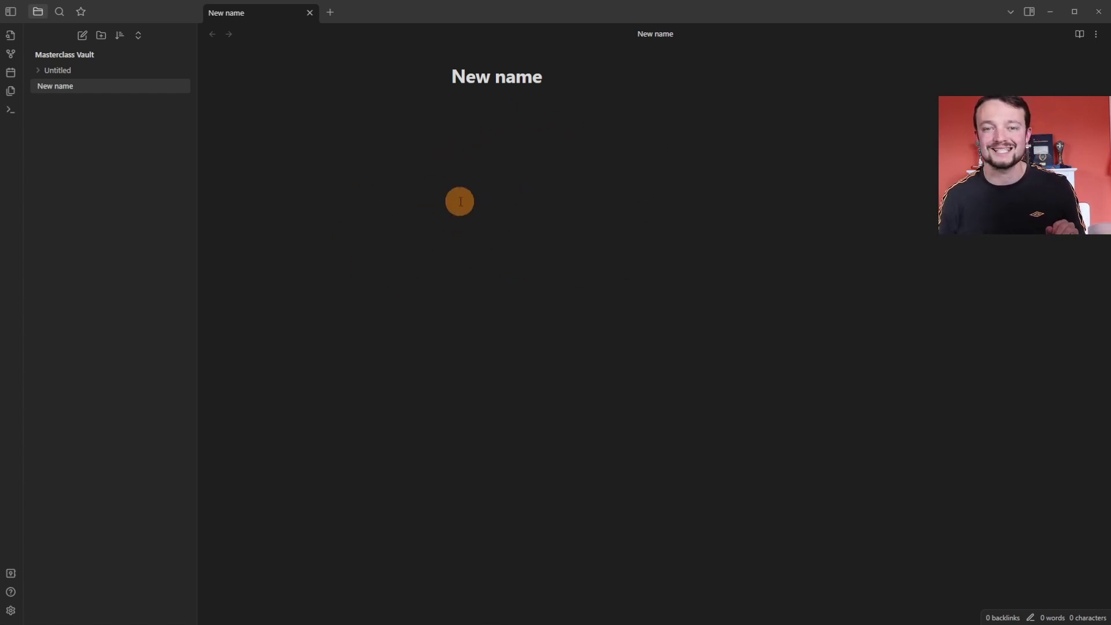
Add Markdown headings of levels one to six to the note, worded "Heading 1" through "Heading 6"
{"action": "type", "text": "# "}
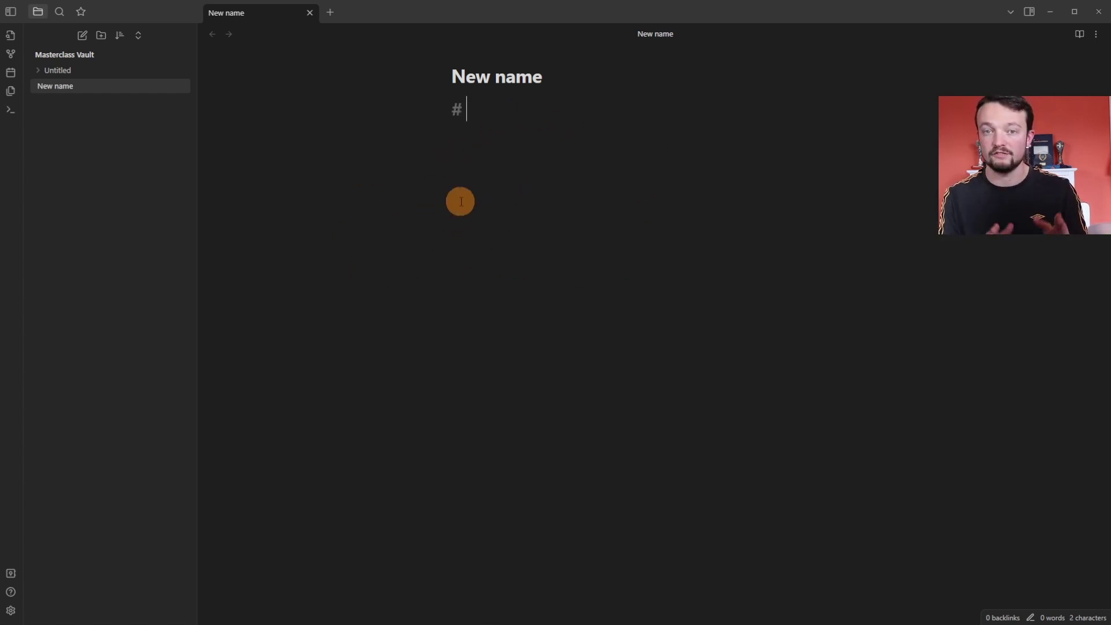
{"action": "type", "text": "Heading 1"}
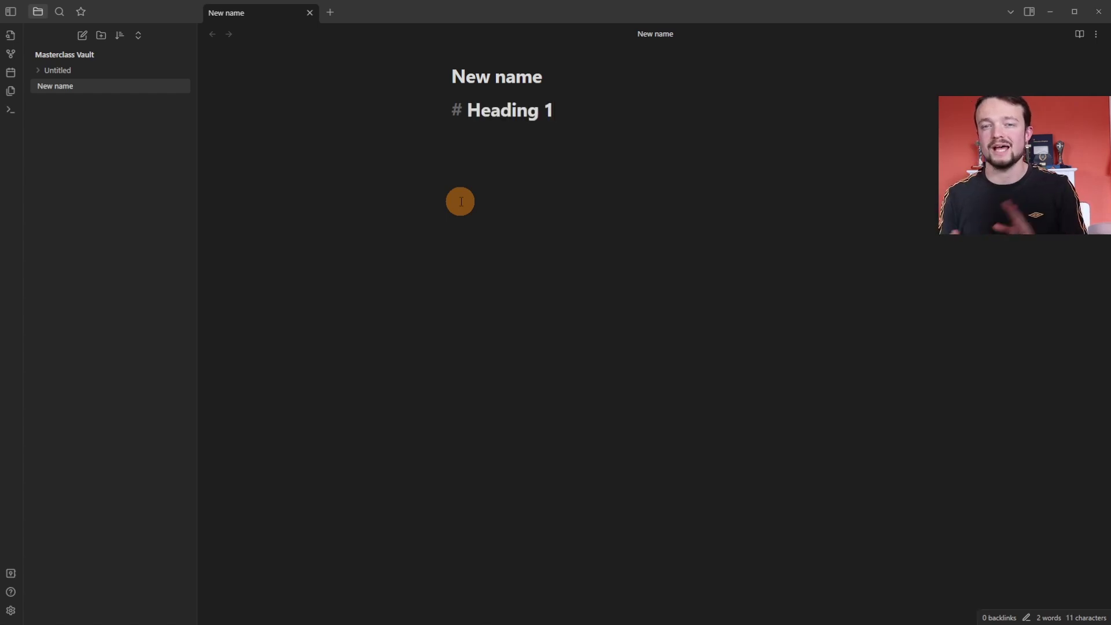
{"action": "key", "text": "Return"}
{"action": "type", "text": "## "}
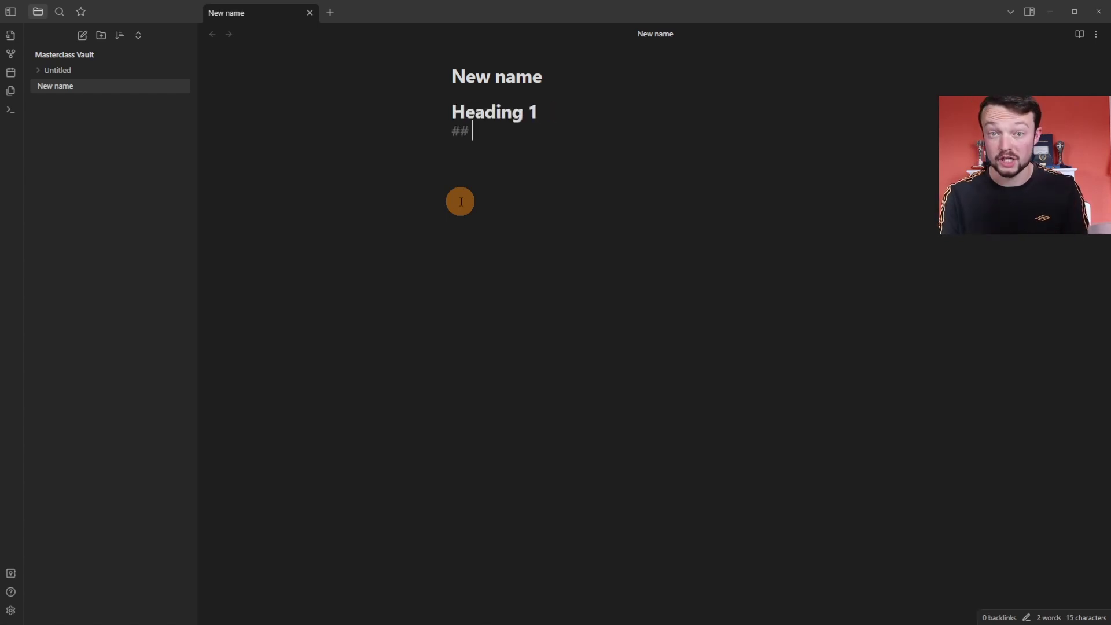
{"action": "type", "text": "Heading 2"}
{"action": "key", "text": "Return"}
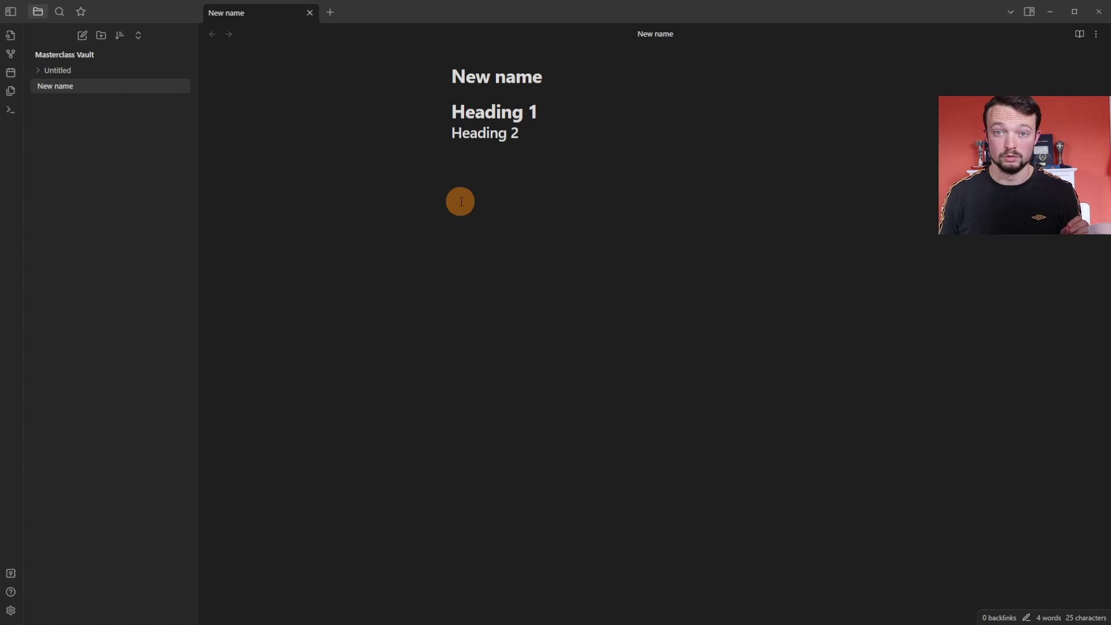
{"action": "type", "text": "### Heading 3 #### Heading 4 ##### Heading 5 ###### Heading 6"}
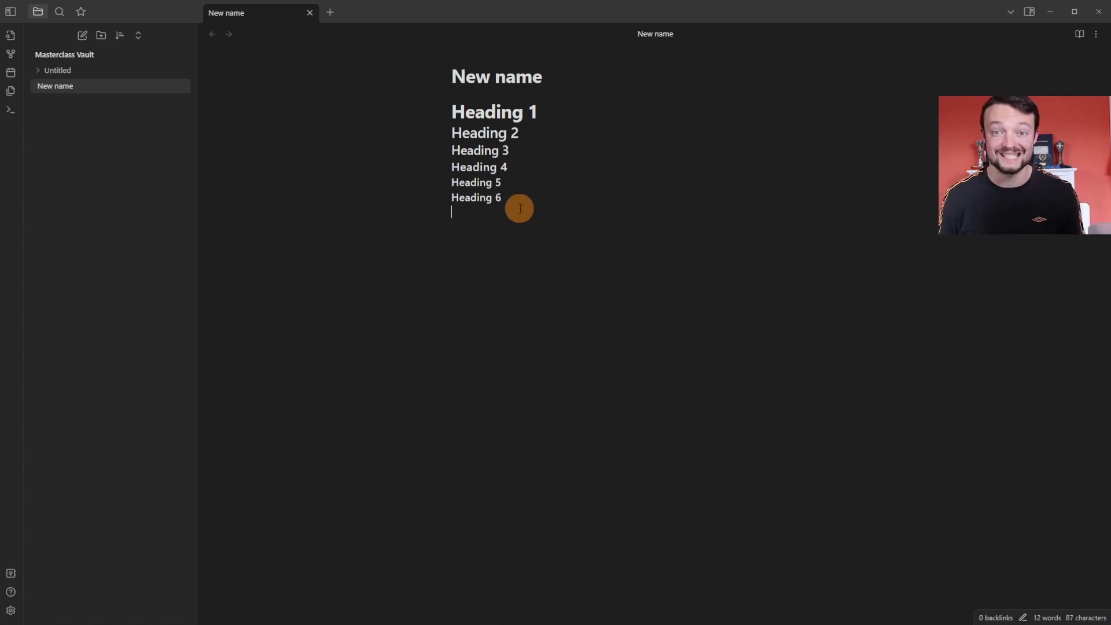
Below the headings, write "You can write just like a normal text editor" and bullets "point 1" and "point 2"
{"action": "type", "text": "You can write just like a normal text editor"}
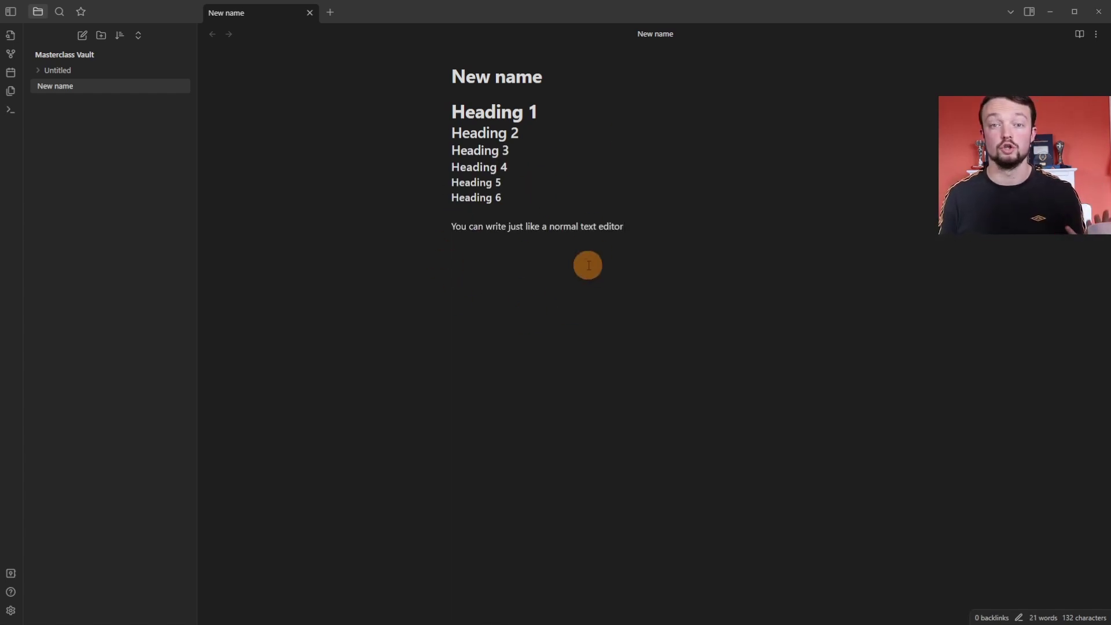
{"action": "key", "text": "Return"}
{"action": "type", "text": "-"}
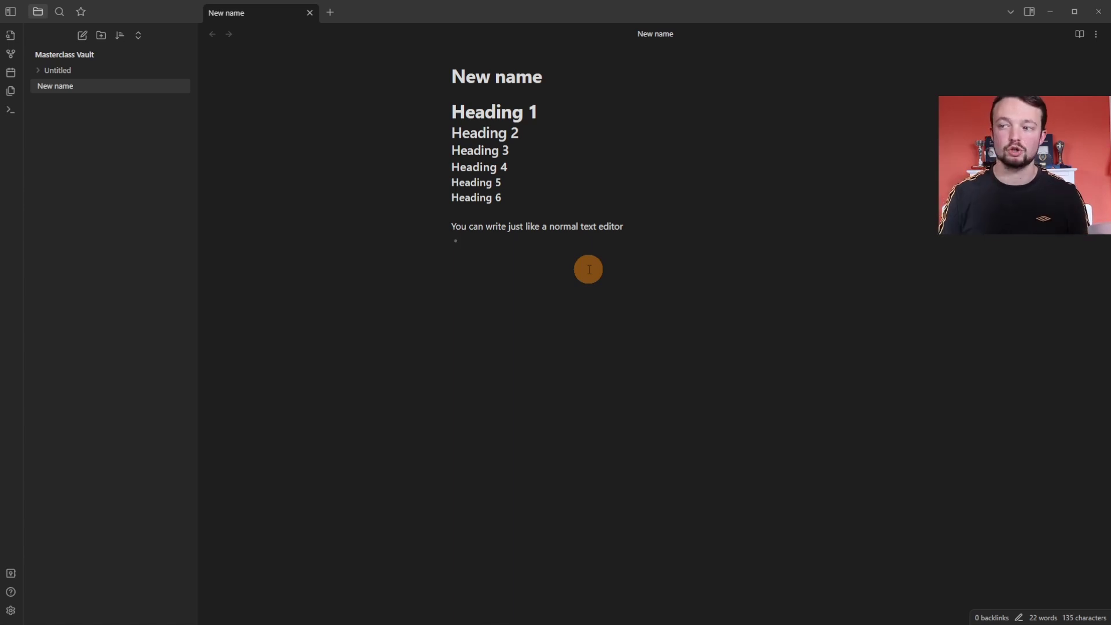
{"action": "type", "text": " point 1"}
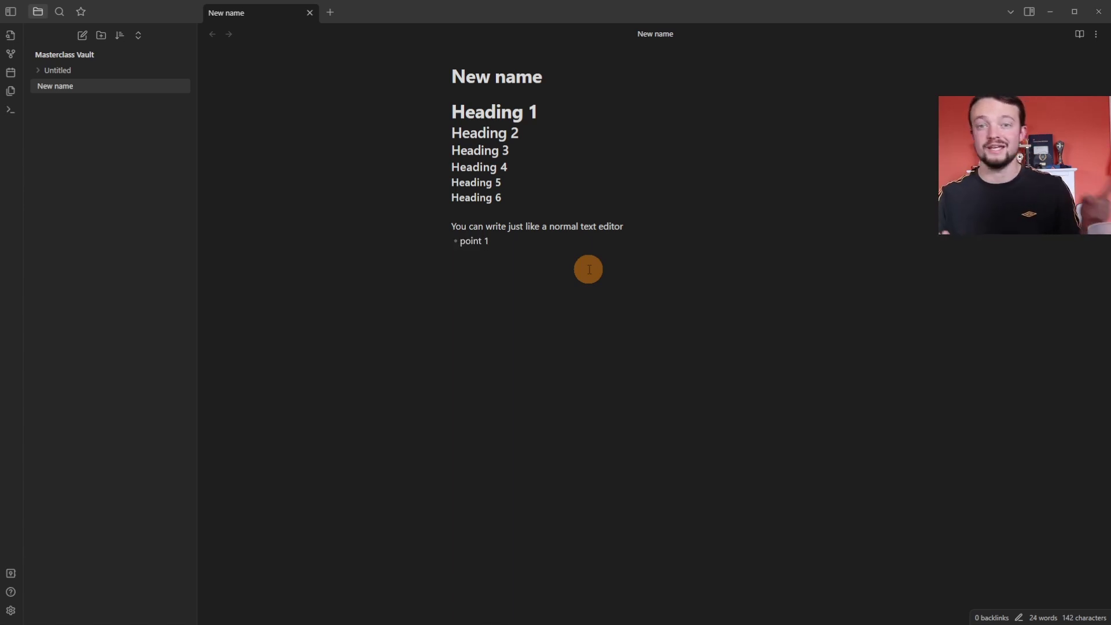
{"action": "key", "text": "Return"}
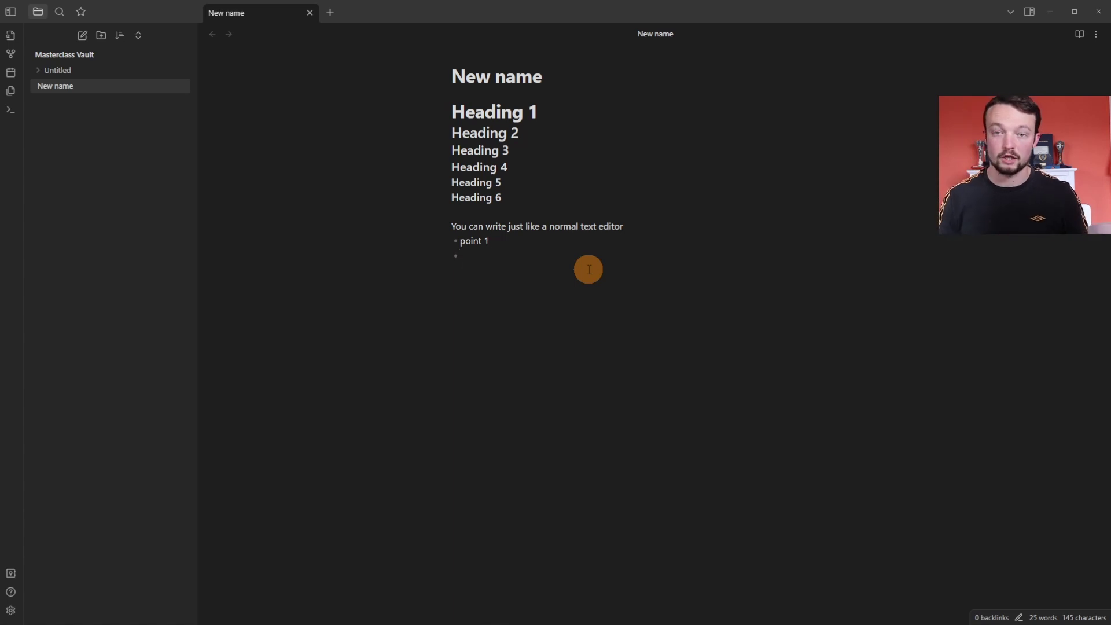
{"action": "type", "text": "point 2"}
{"action": "key", "text": "Return"}
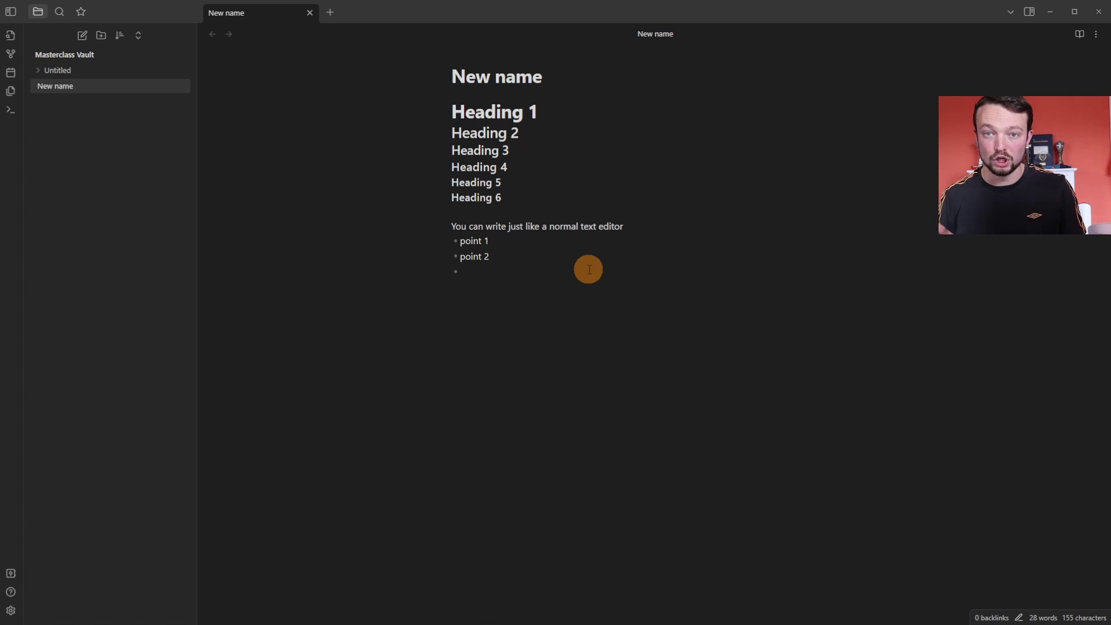
Nest bullets "point 3" and "point 4" under "point 2", and add "point 5" at the outer list level
{"action": "key", "text": "Tab"}
{"action": "type", "text": "point 3"}
{"action": "key", "text": "Return"}
{"action": "type", "text": "point 4"}
{"action": "key", "text": "Return"}
{"action": "type", "text": "point 5"}
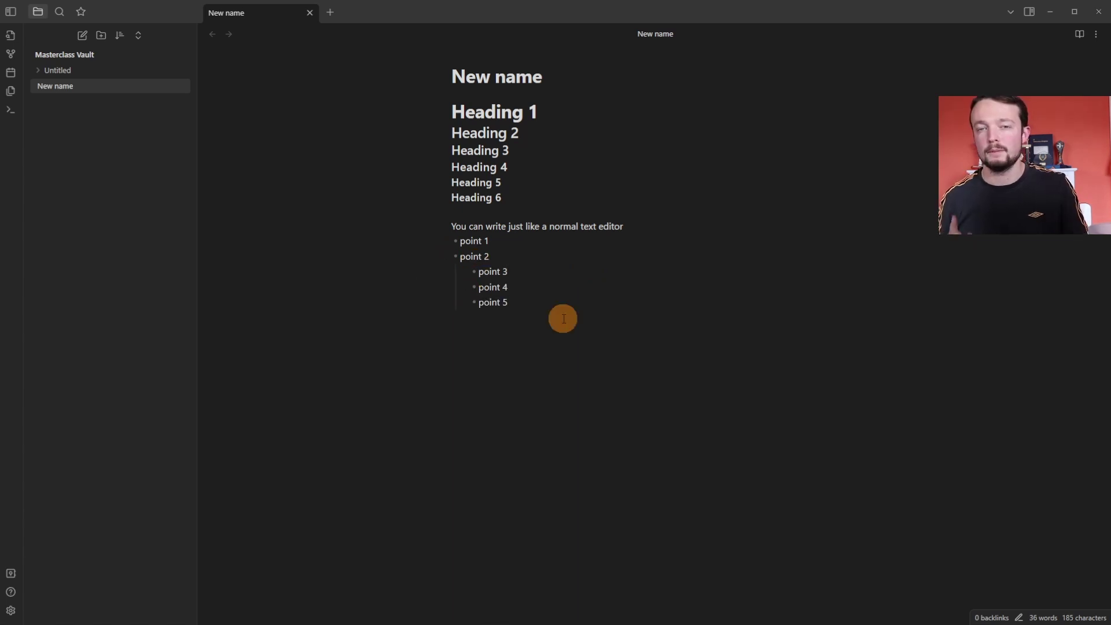
{"action": "key", "text": "shift+Tab"}
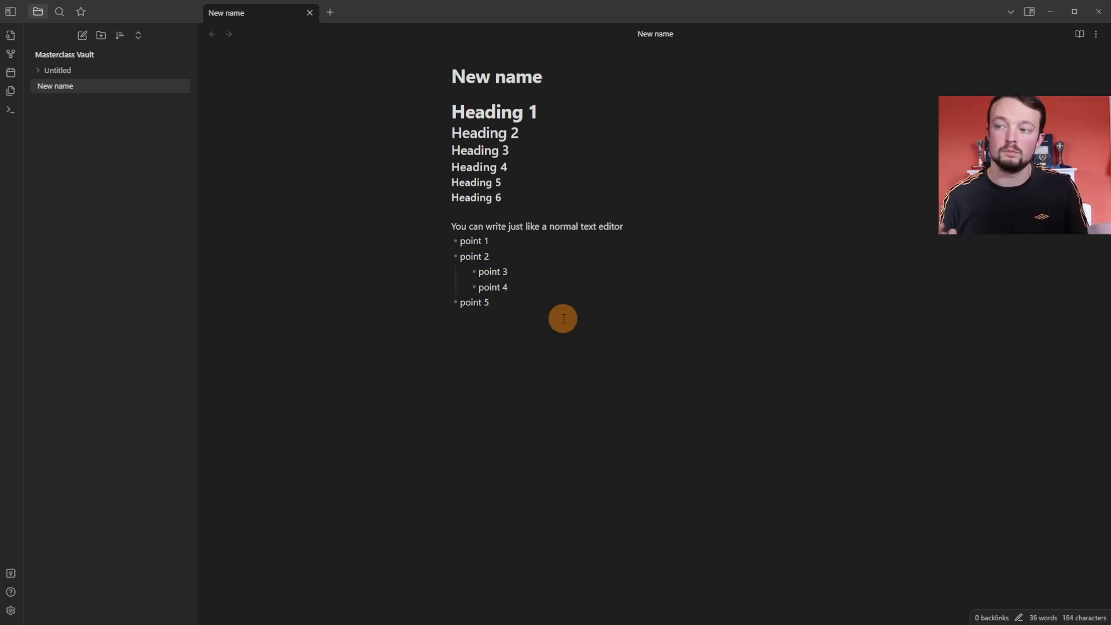
Below the bullet list, start a numbered list with the items "point 1" and "point 2"
{"action": "key", "text": "Return"}
{"action": "key", "text": "Return"}
{"action": "type", "text": "1. "}
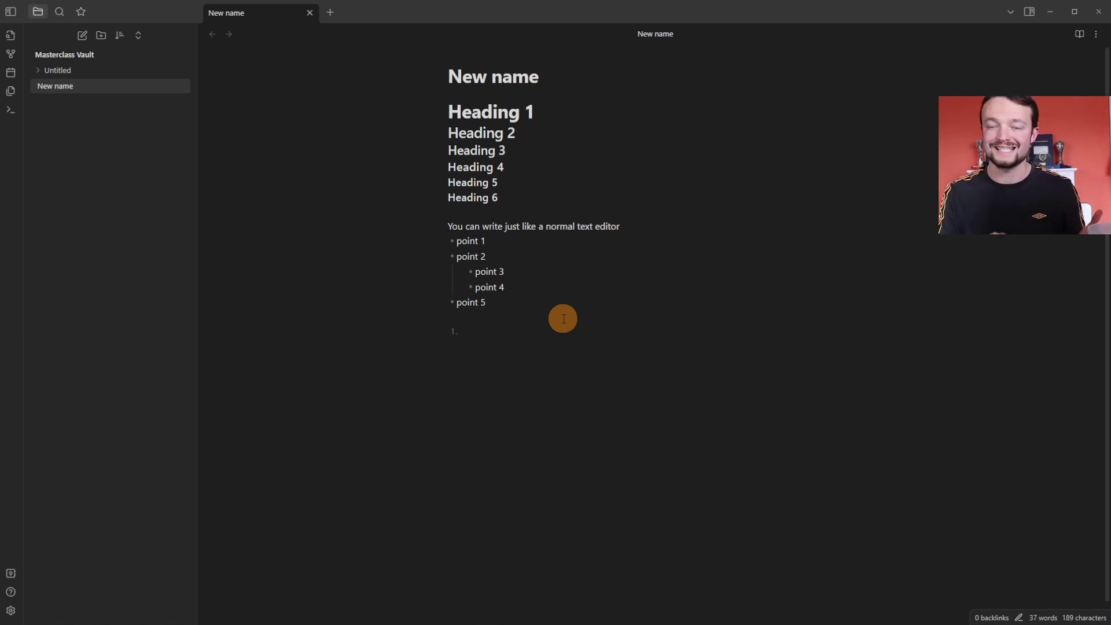
{"action": "type", "text": "point 1"}
{"action": "key", "text": "Return"}
{"action": "type", "text": "point 2"}
{"action": "key", "text": "Return"}
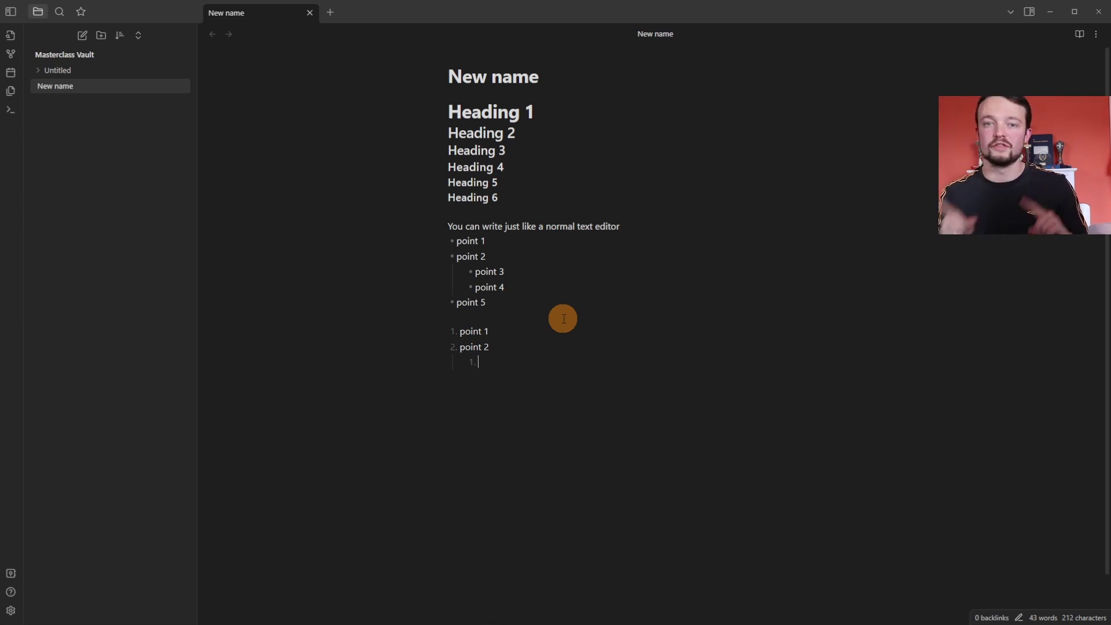
Nest numbered items "point 1" to "point 4" under the numbered "point 2", and add "point 3" at the outer level
{"action": "type", "text": "point 1"}
{"action": "key", "text": "Return"}
{"action": "type", "text": "point 2"}
{"action": "key", "text": "Return"}
{"action": "type", "text": "point 3"}
{"action": "key", "text": "Return"}
{"action": "type", "text": "point 4"}
{"action": "key", "text": "Return"}
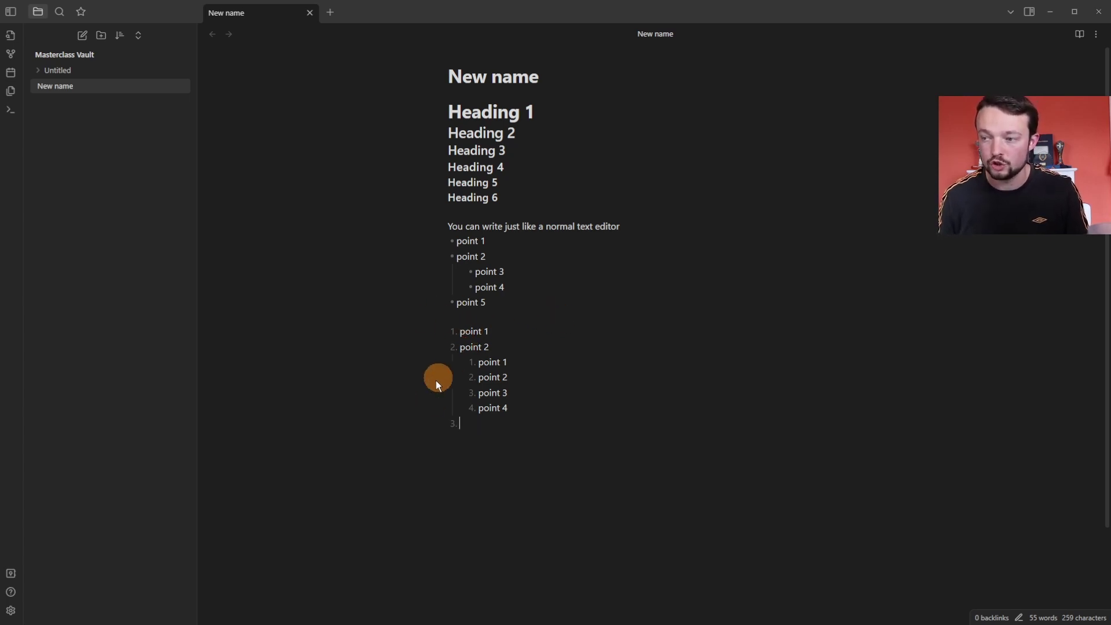
{"action": "key", "text": "shift+Tab"}
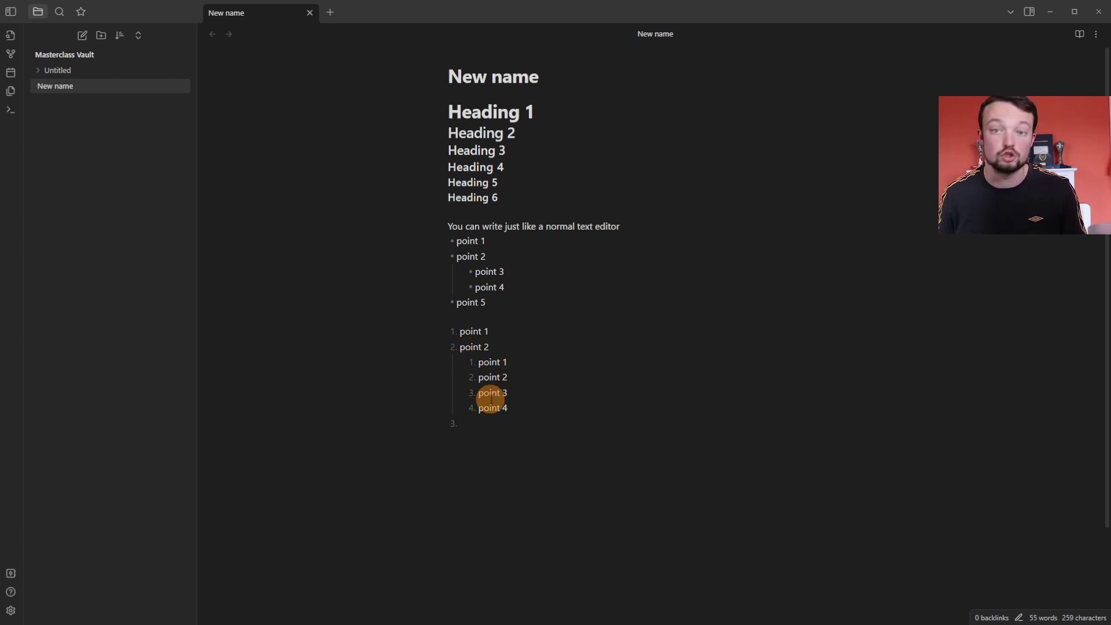
{"action": "type", "text": "point 3"}
Try bold formatting on the word "write" in the sentence above the bullets, and undo it
{"action": "scroll", "coordinate": [553, 367], "scroll_direction": "up", "scroll_amount": 3}
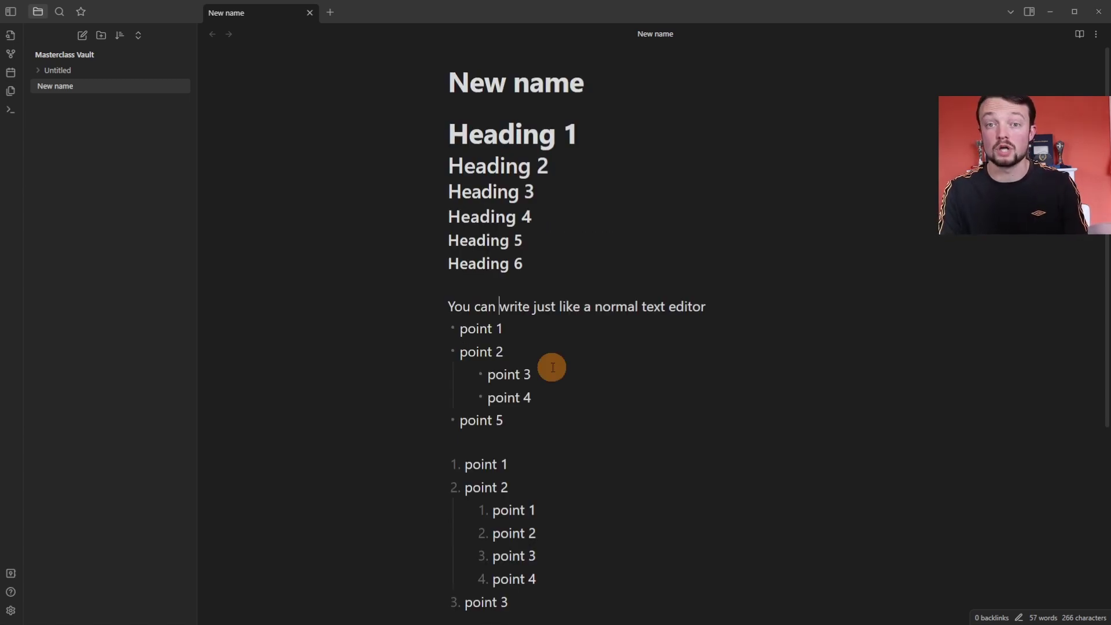
{"action": "double_click", "coordinate": [514, 307]}
{"action": "key", "text": "ctrl+b"}
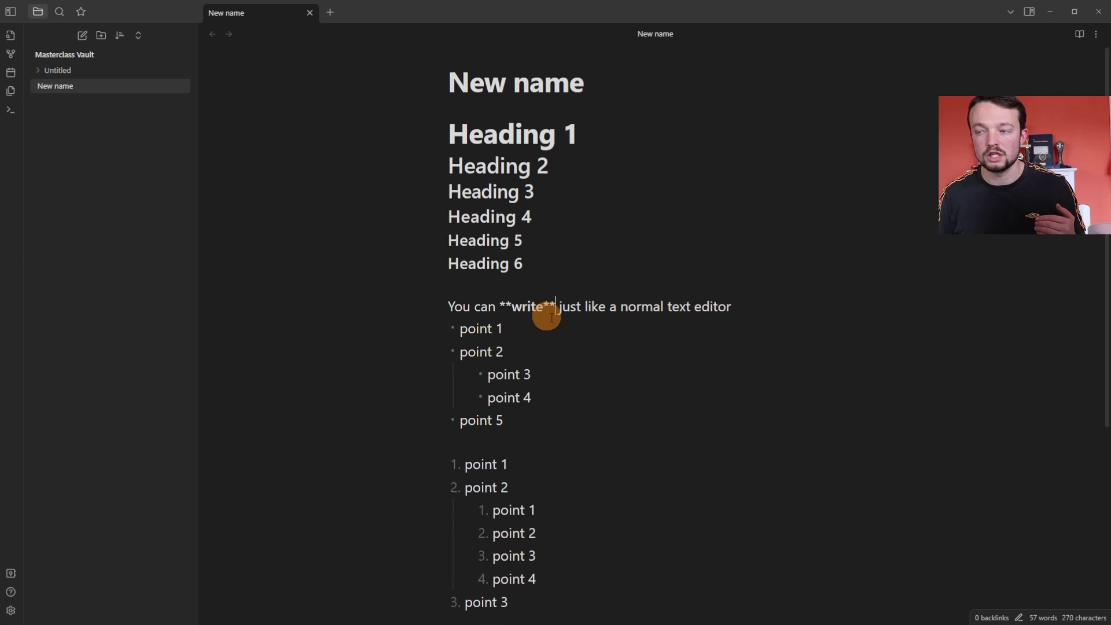
{"action": "key", "text": "ctrl+z"}
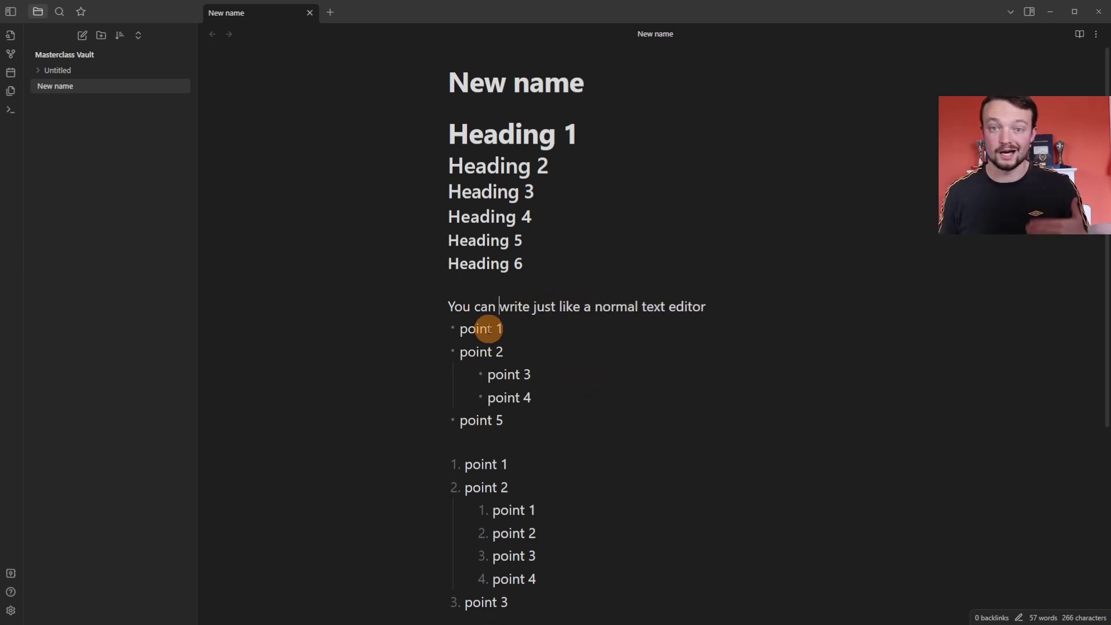
In the sentence above the bullets, make the word "write" bold and the word "just" italic
{"action": "left_click_drag", "start_coordinate": [499, 306], "coordinate": [529, 305]}
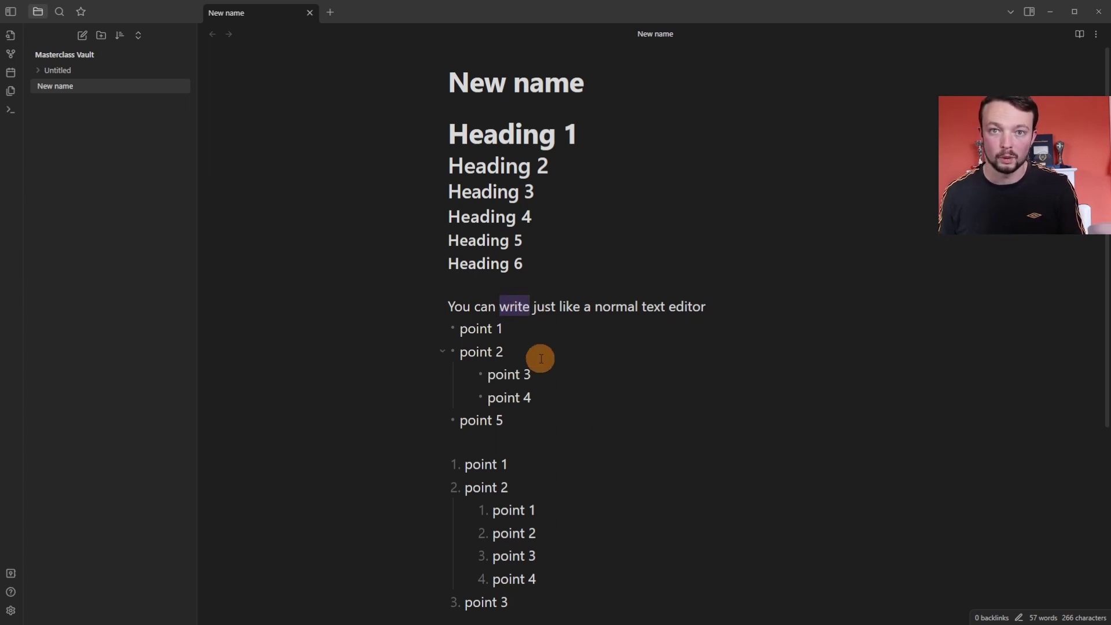
{"action": "key", "text": "ctrl+b"}
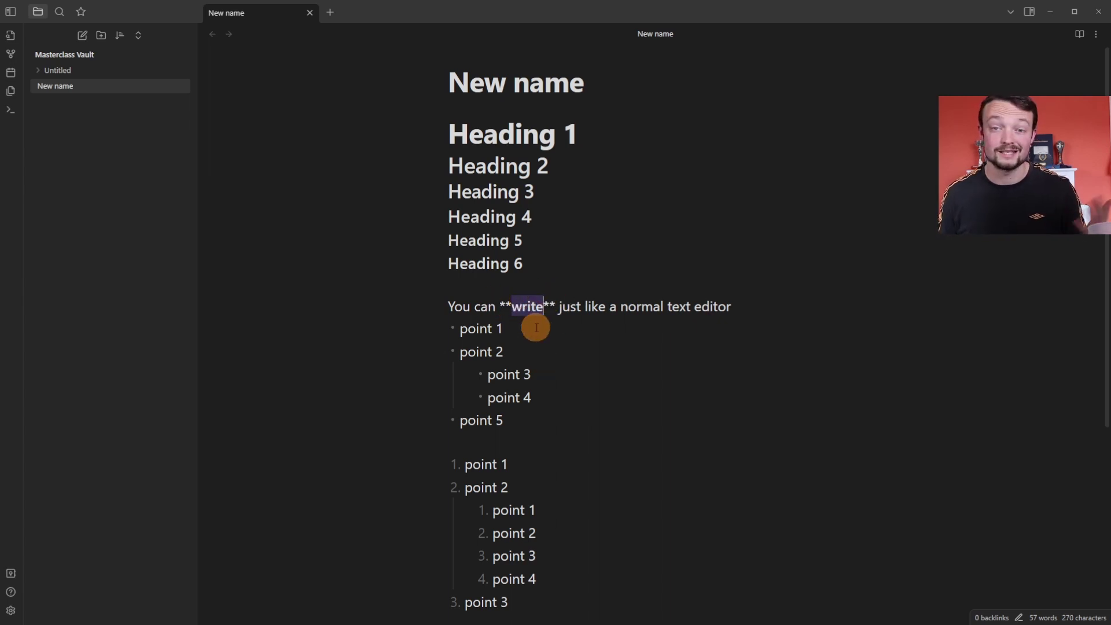
{"action": "left_click", "coordinate": [568, 307]}
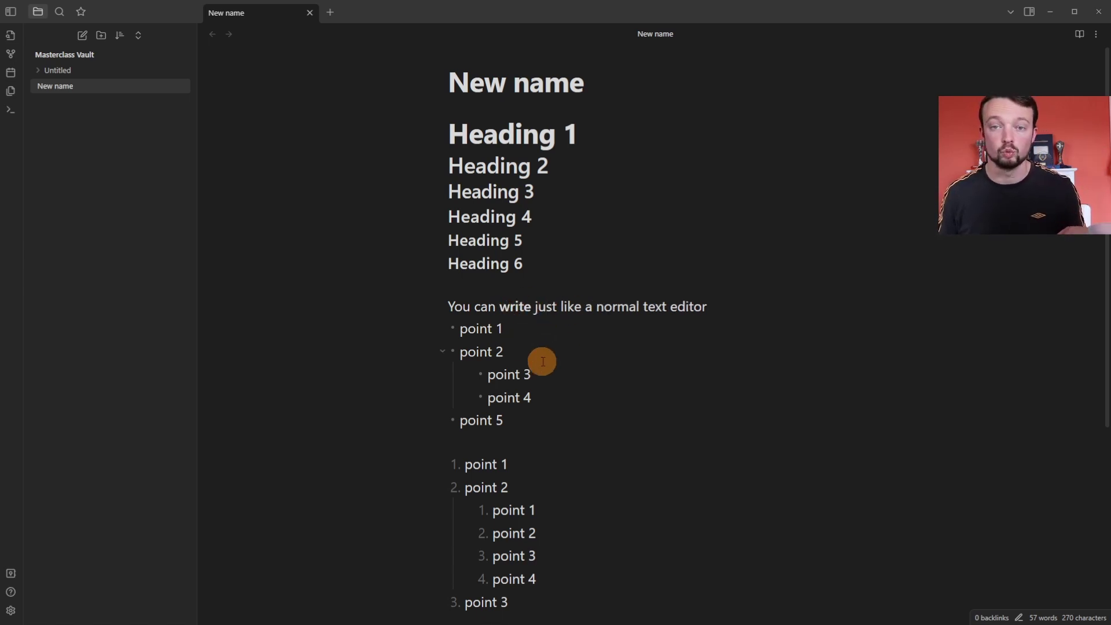
{"action": "double_click", "coordinate": [544, 306]}
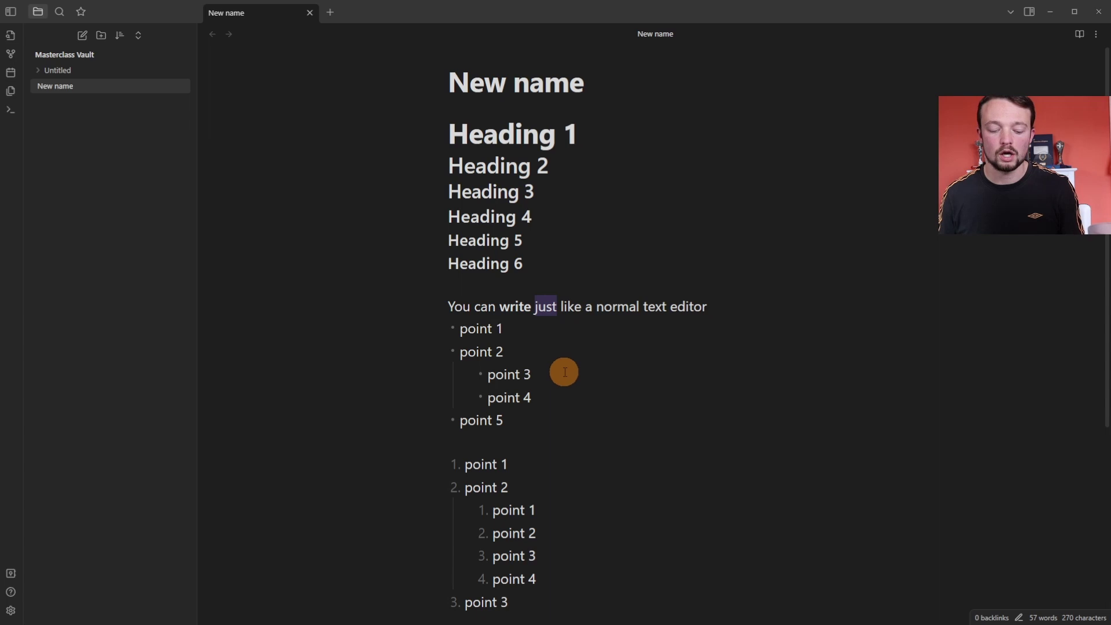
{"action": "key", "text": "ctrl+i"}
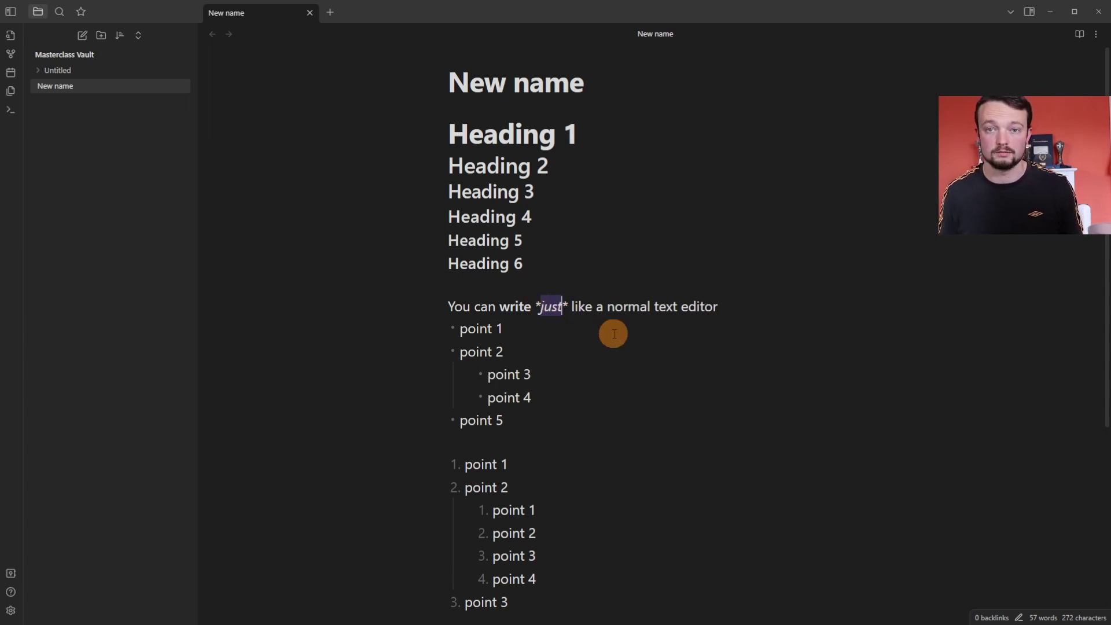
Make the word "normal" in the same sentence both bold and italic
{"action": "double_click", "coordinate": [632, 307]}
{"action": "key", "text": "ctrl+b"}
{"action": "key", "text": "ctrl+i"}
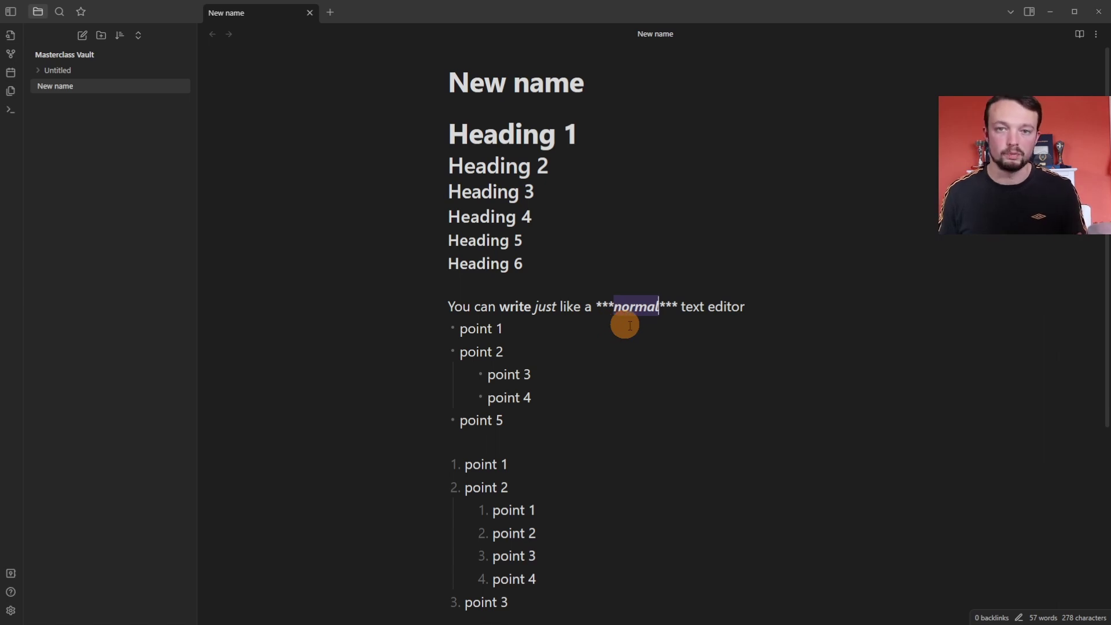
{"action": "key", "text": "Down"}
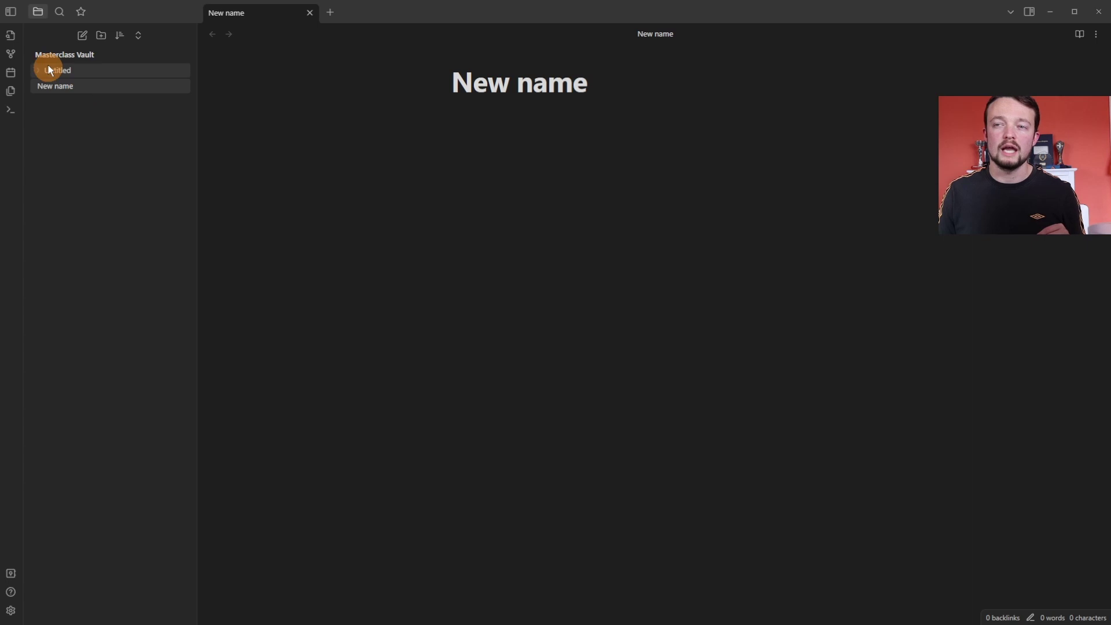
Collapse the file explorer sidebar and expand it again
{"action": "left_click", "coordinate": [12, 12]}
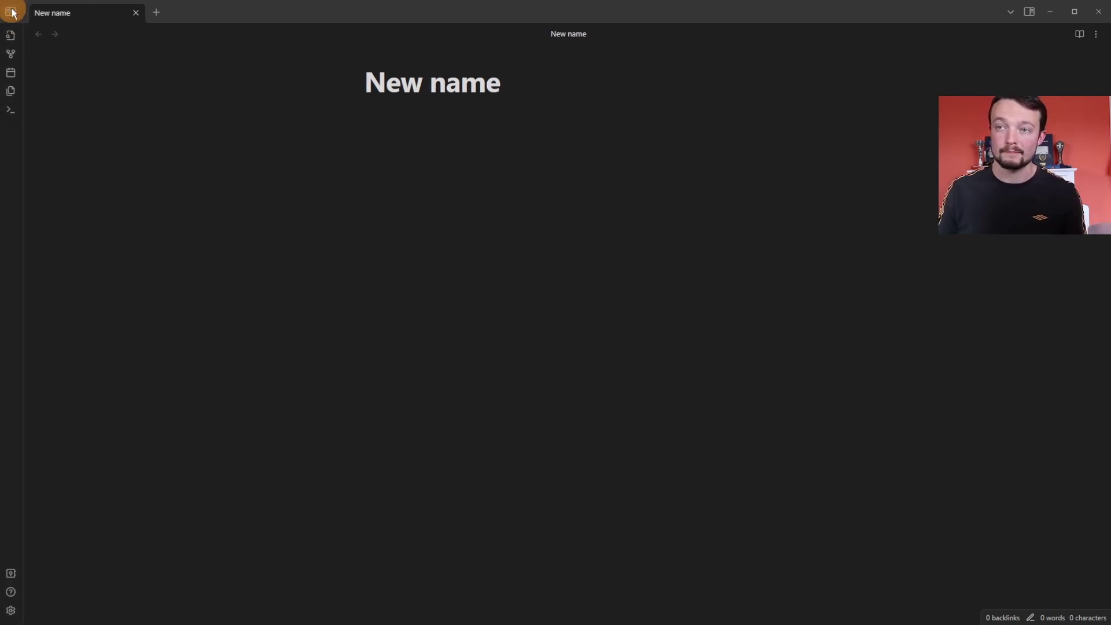
{"action": "left_click", "coordinate": [12, 11]}
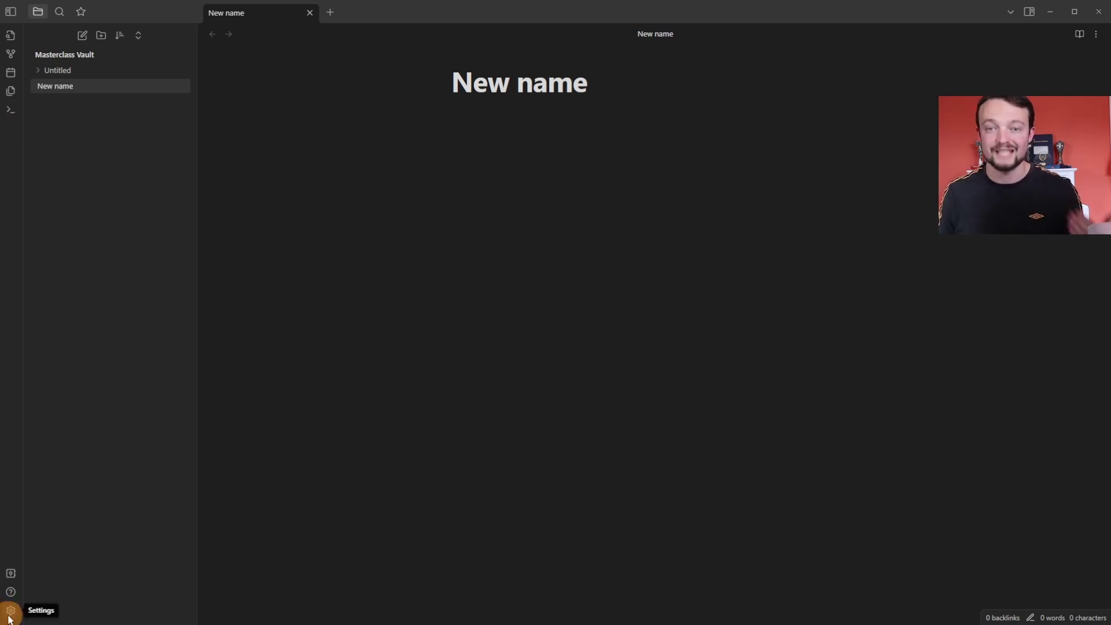
Open the vault manager and reveal Masterclass Vault in the system explorer
{"action": "left_click", "coordinate": [11, 574]}
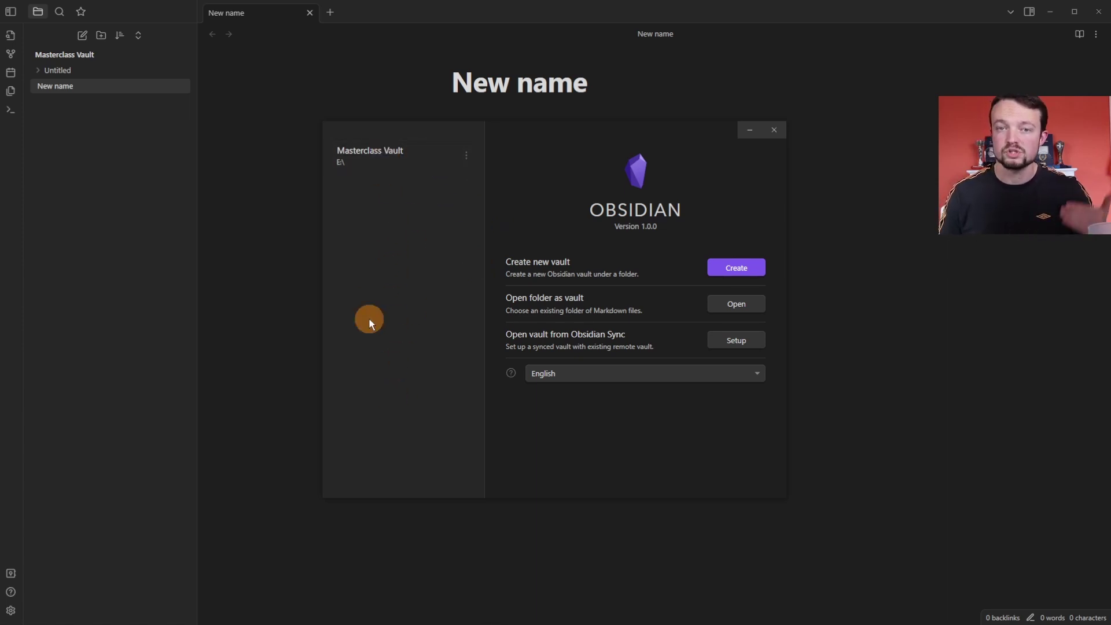
{"action": "left_click", "coordinate": [466, 155]}
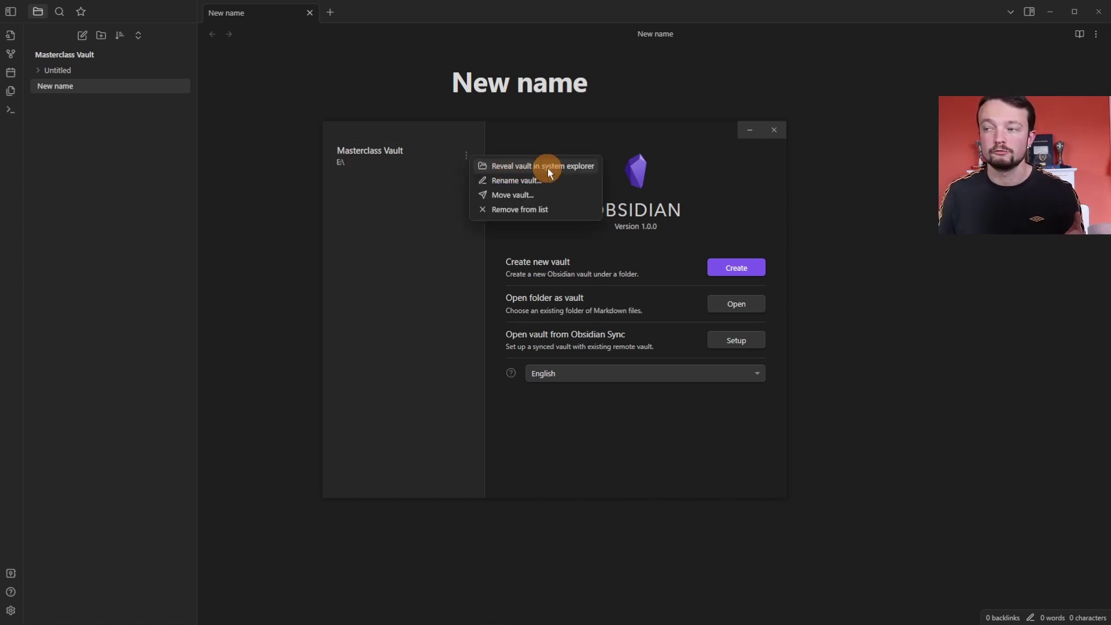
{"action": "left_click", "coordinate": [585, 169]}
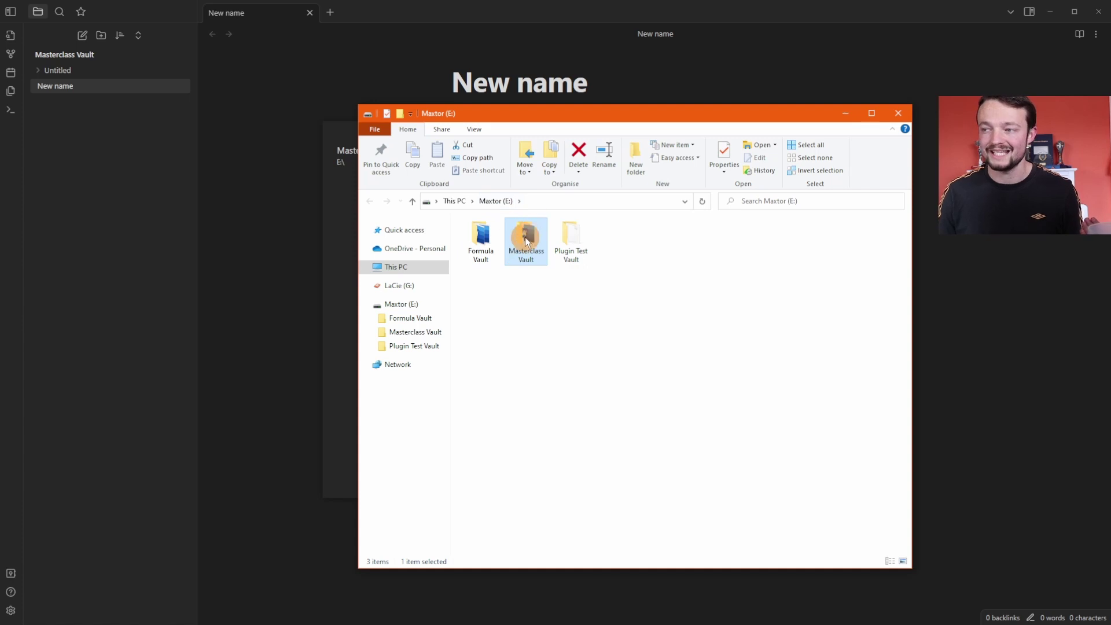
{"action": "mouse_move", "coordinate": [527, 242]}
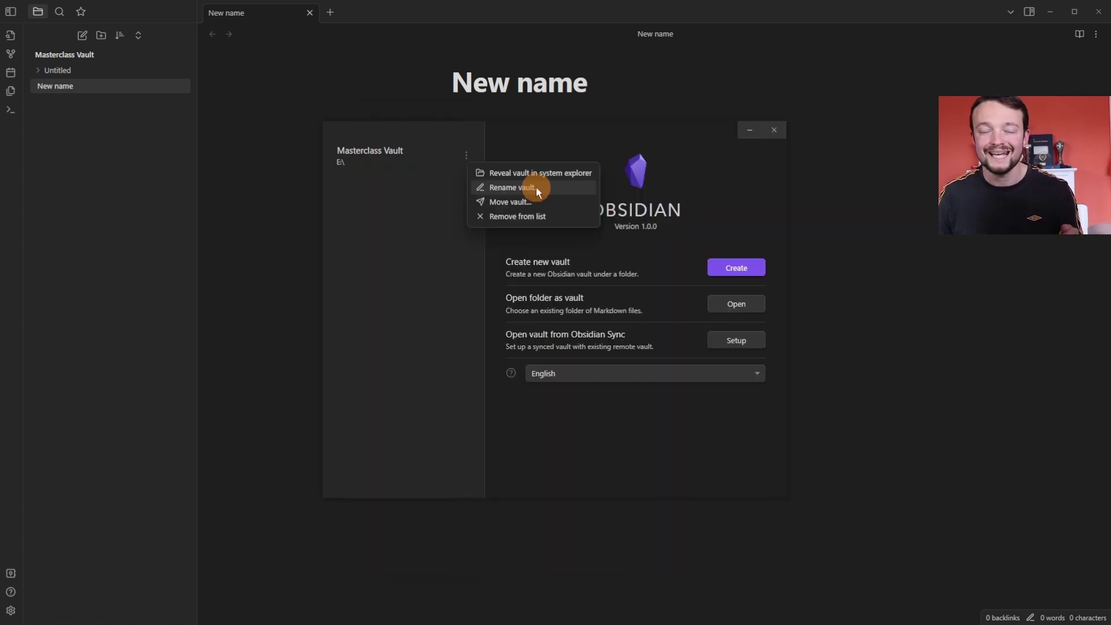
Rename Masterclass Vault to "Masterclass" in the vault manager, closing the open vault window for it
{"action": "left_click", "coordinate": [538, 189]}
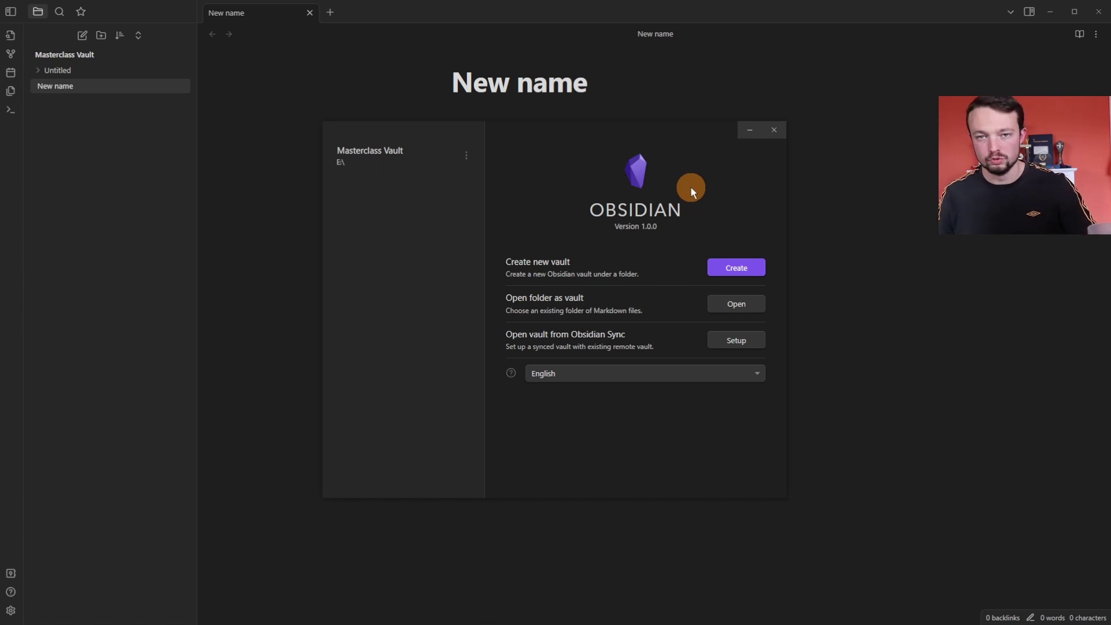
{"action": "left_click", "coordinate": [1098, 14]}
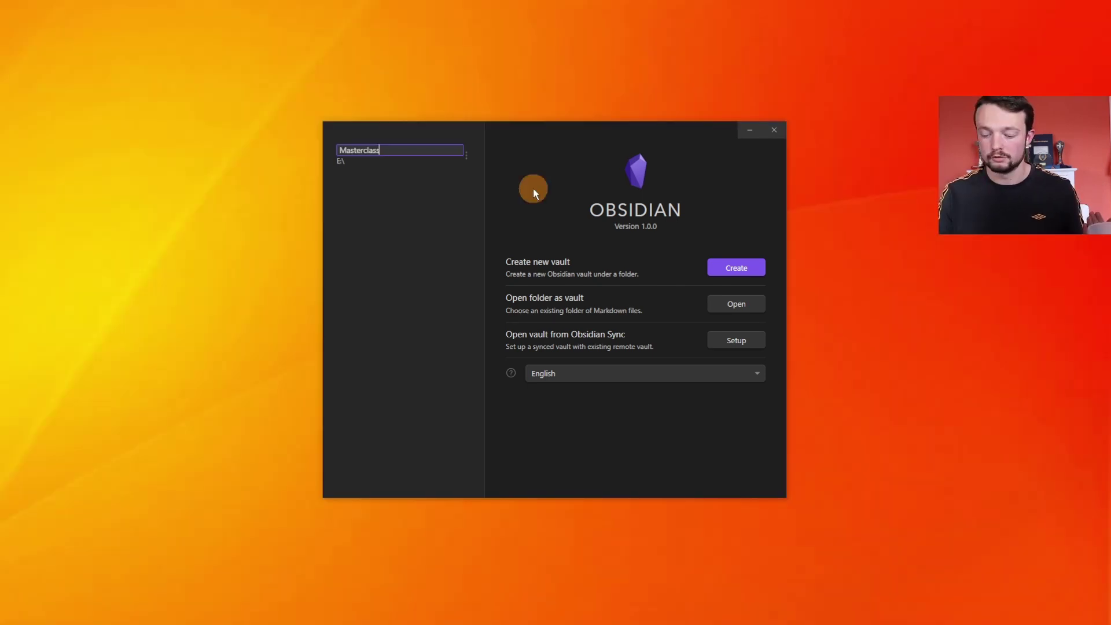
{"action": "key", "text": "Return"}
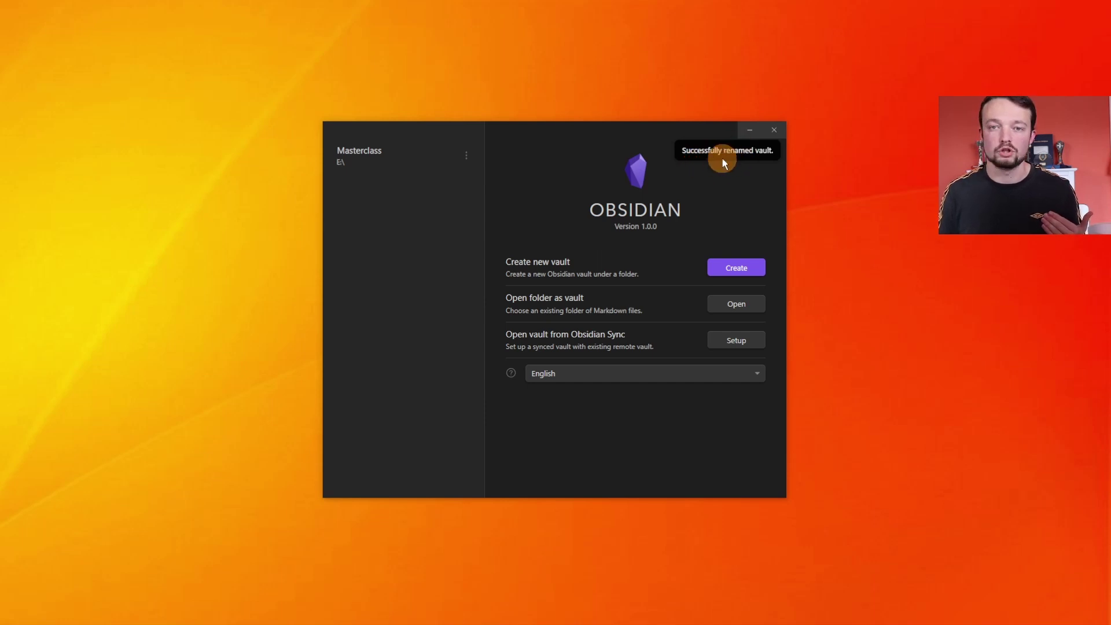
Open the destination folder selection for moving the Masterclass vault, and cancel without moving it
{"action": "key", "text": "alt+Tab"}
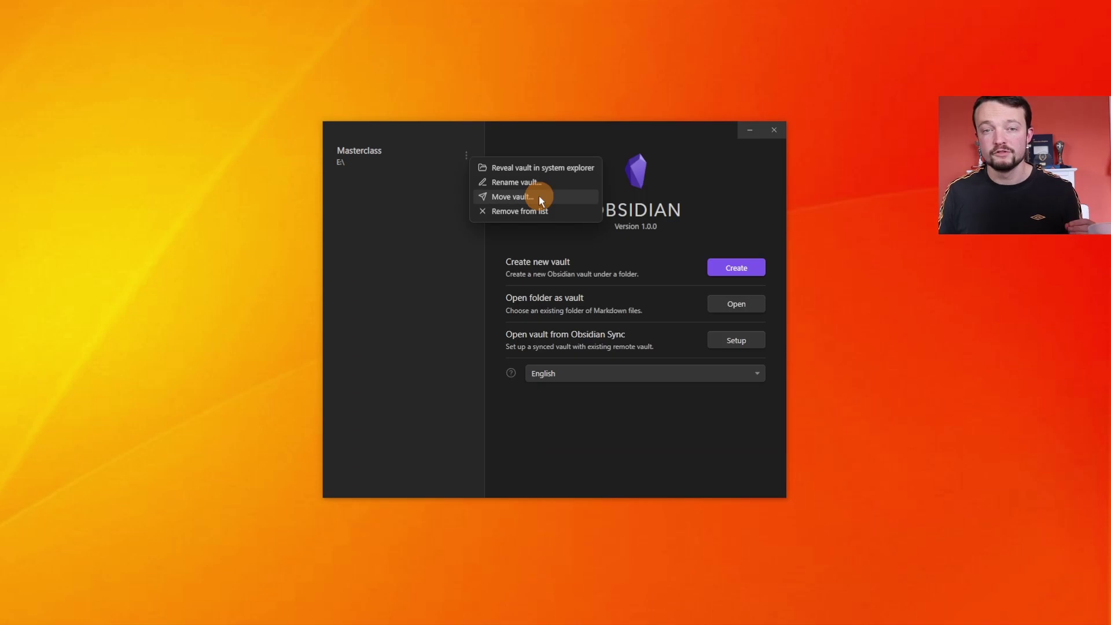
{"action": "left_click", "coordinate": [539, 196]}
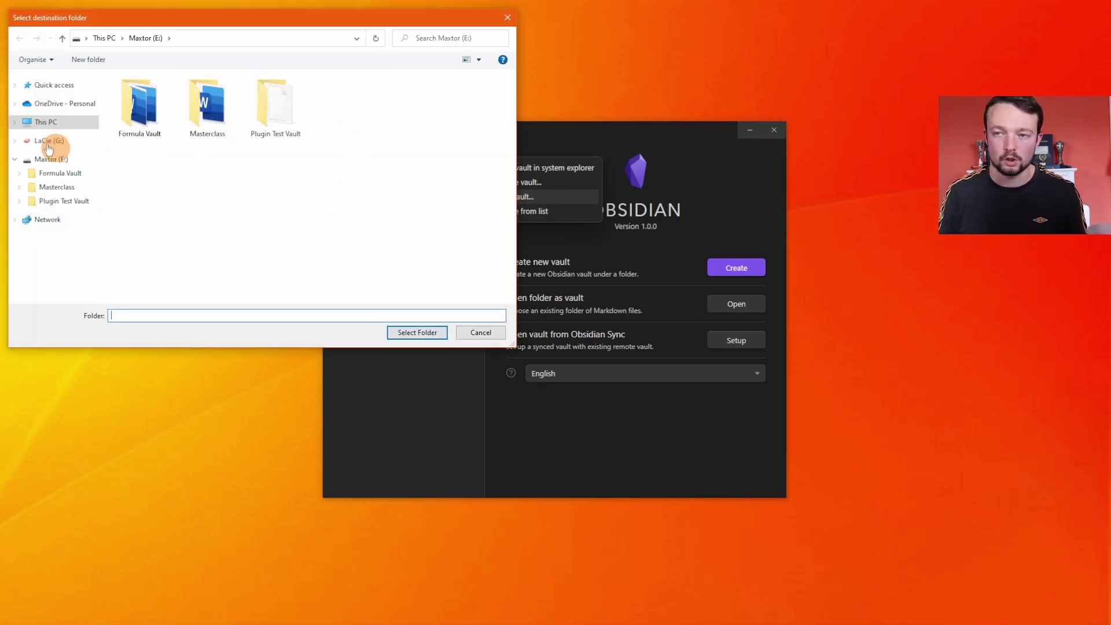
{"action": "key", "text": "Escape"}
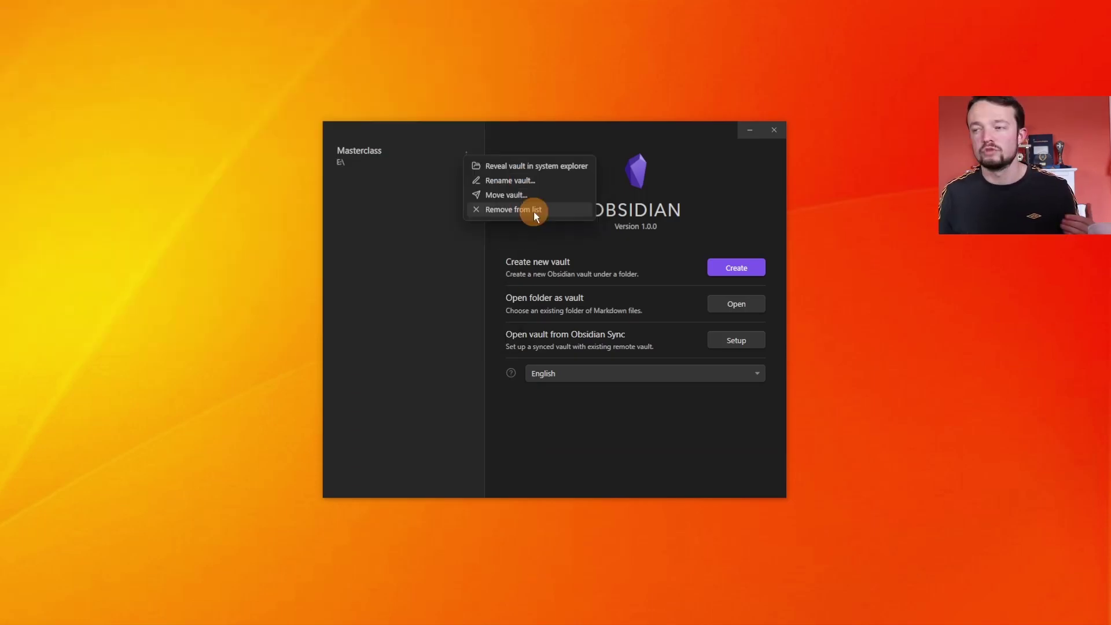
{"action": "left_click", "coordinate": [398, 224]}
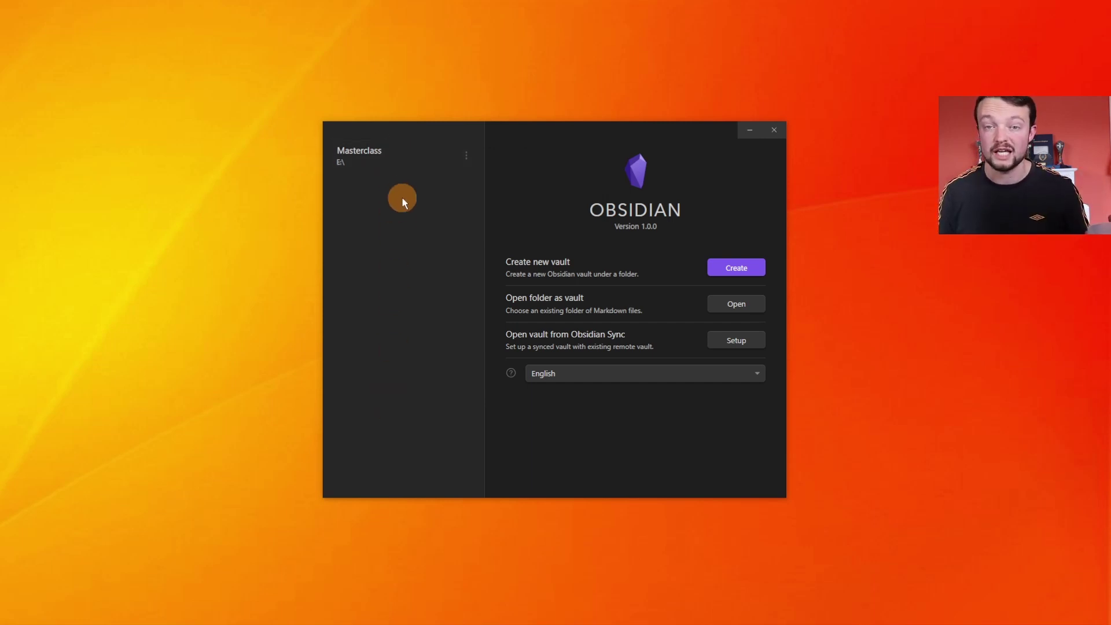
Open the Masterclass vault and sort its files by created time, old to new
{"action": "left_click", "coordinate": [383, 158]}
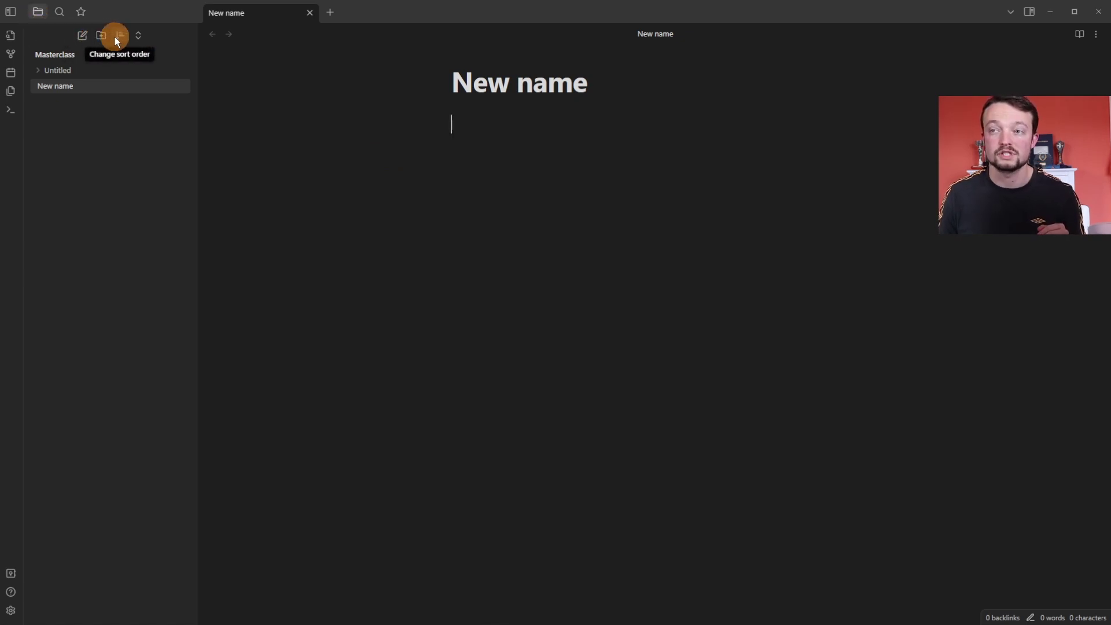
{"action": "left_click", "coordinate": [118, 36]}
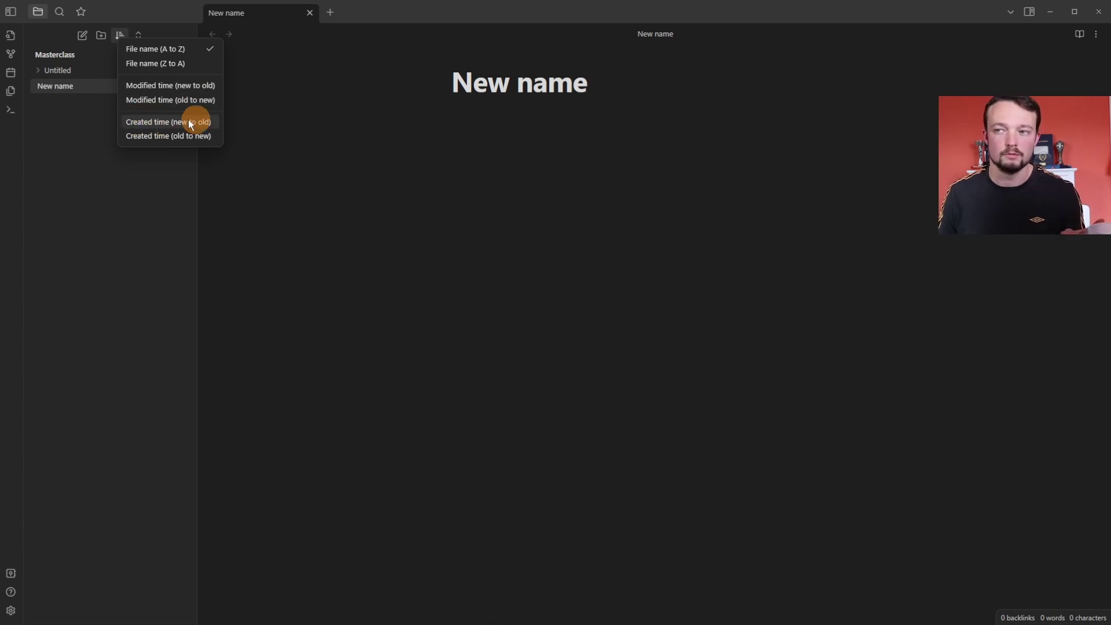
{"action": "left_click", "coordinate": [194, 137]}
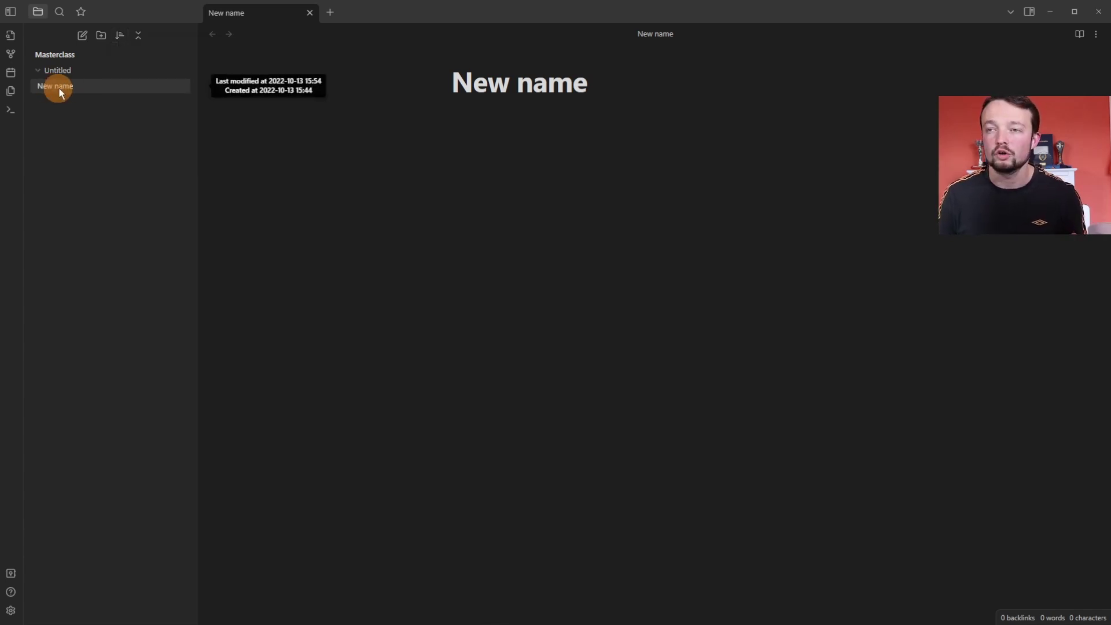
Move the "New name" note into the Untitled folder and back to the vault root, collapsing and expanding all folders in between
{"action": "left_click_drag", "start_coordinate": [67, 86], "coordinate": [85, 67]}
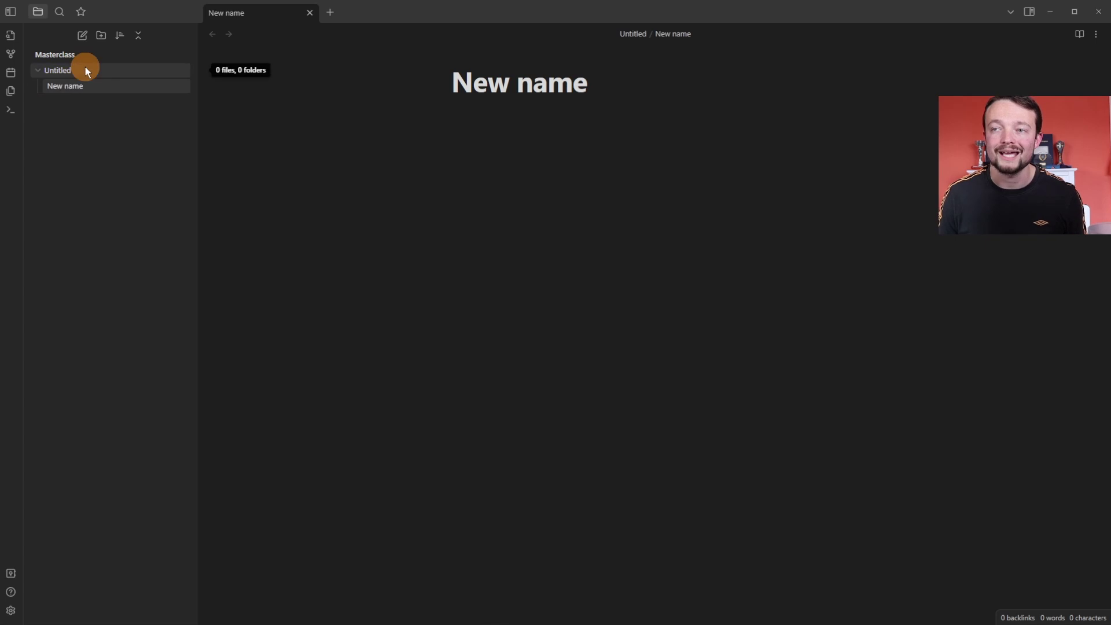
{"action": "left_click", "coordinate": [139, 38]}
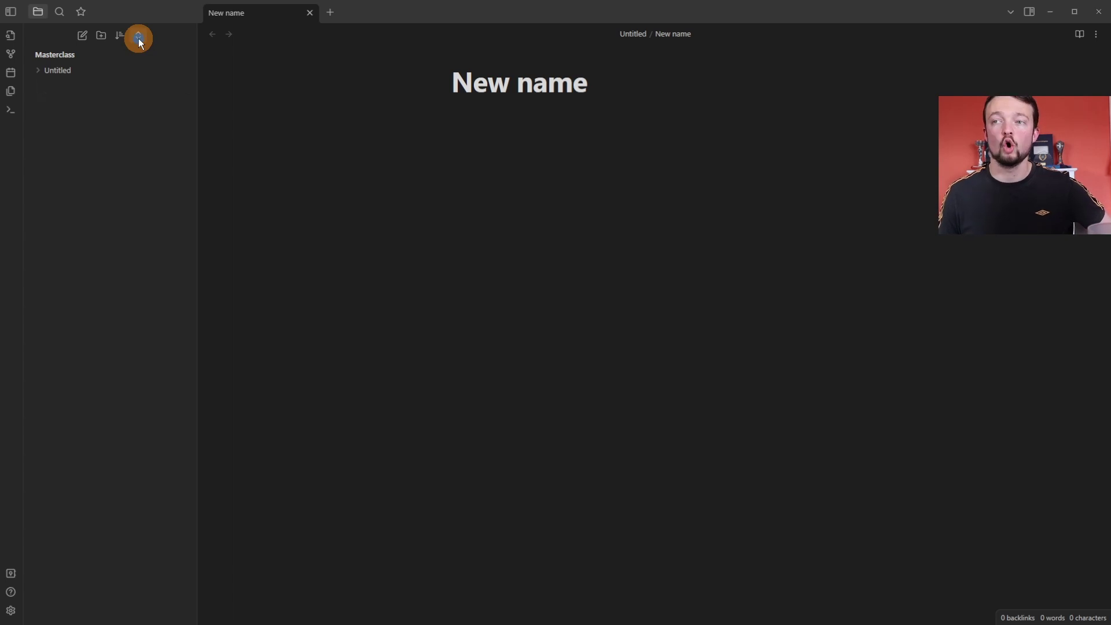
{"action": "left_click", "coordinate": [139, 38]}
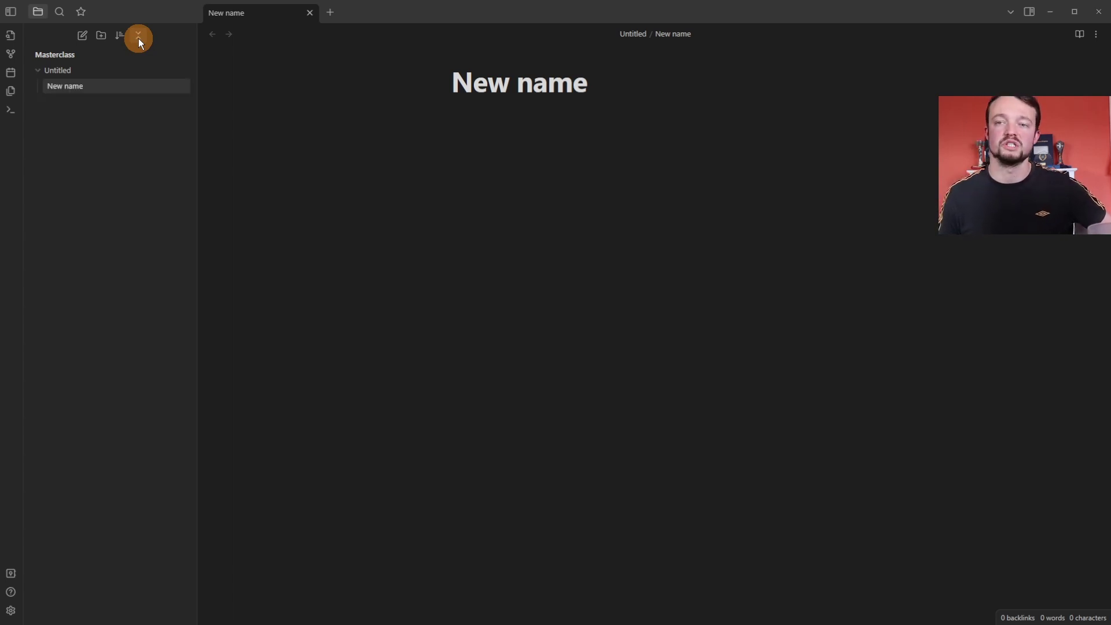
{"action": "left_click_drag", "start_coordinate": [65, 85], "coordinate": [86, 50]}
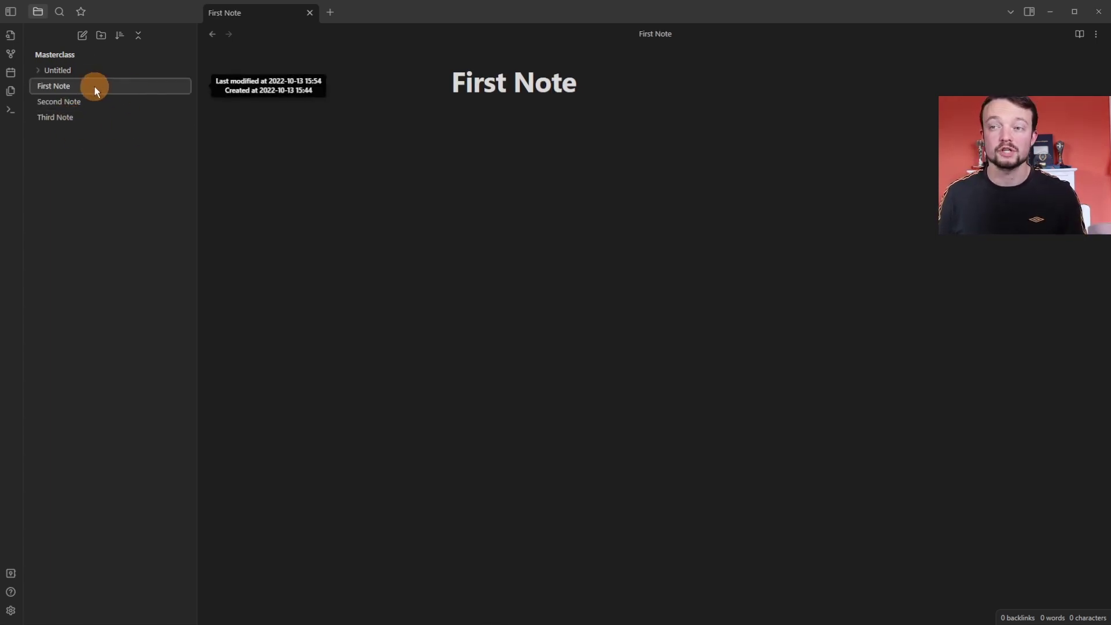
Move First Note, Second Note and Third Note together into the Untitled folder and expand the folder
{"action": "left_click", "coordinate": [121, 116], "text": "shift"}
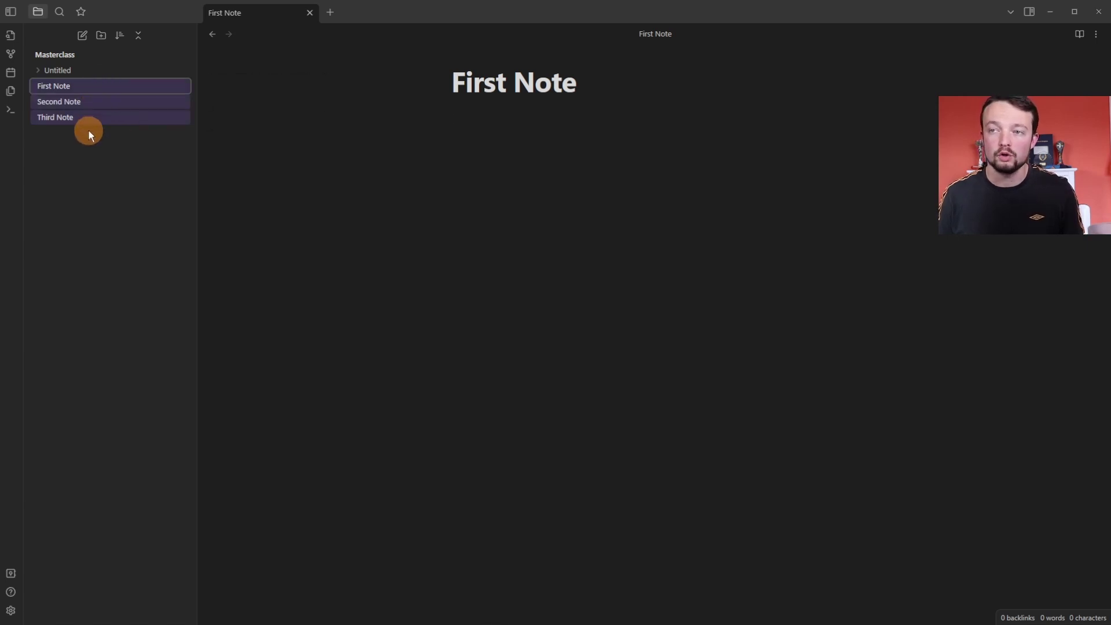
{"action": "left_click_drag", "start_coordinate": [67, 86], "coordinate": [103, 72]}
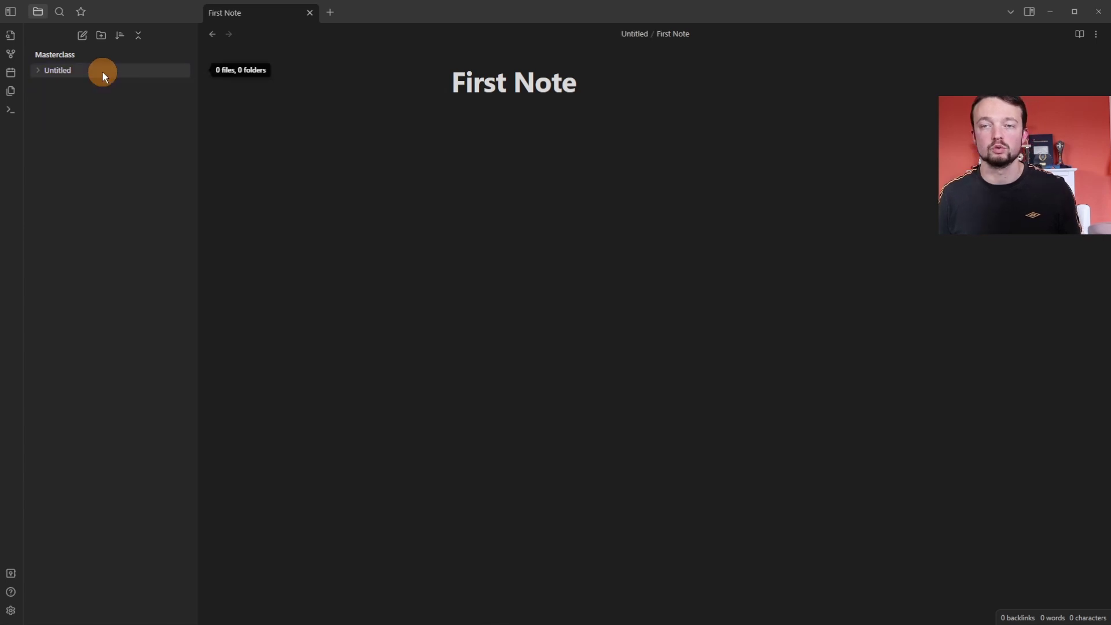
{"action": "left_click", "coordinate": [102, 71]}
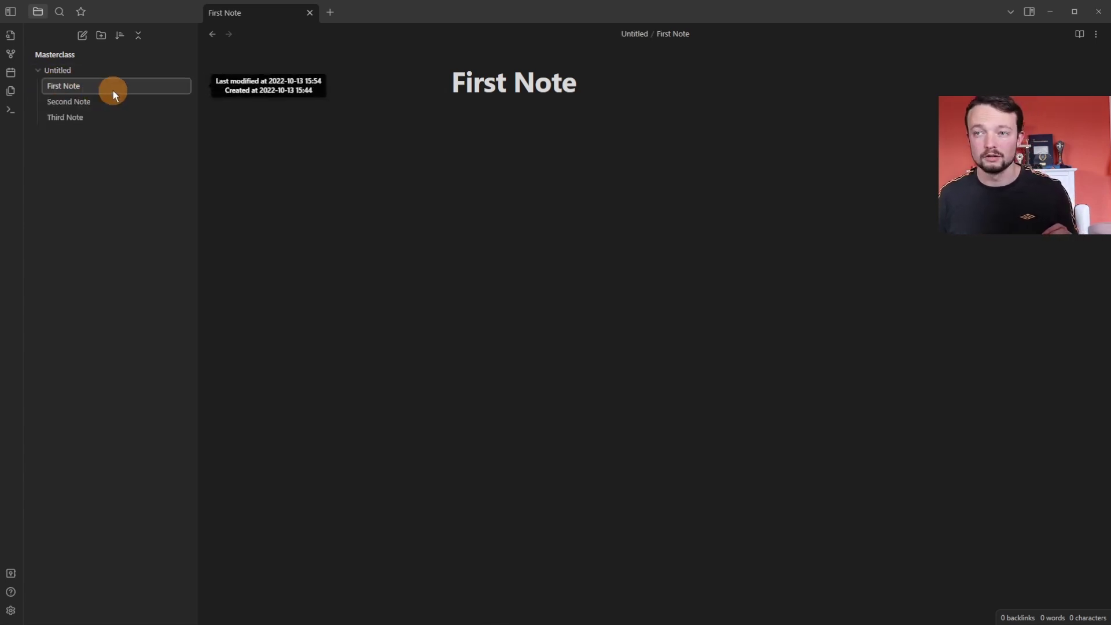
Open First Note in a second tab, write "Adding words" in its body, and switch back to the original tab
{"action": "right_click", "coordinate": [113, 90]}
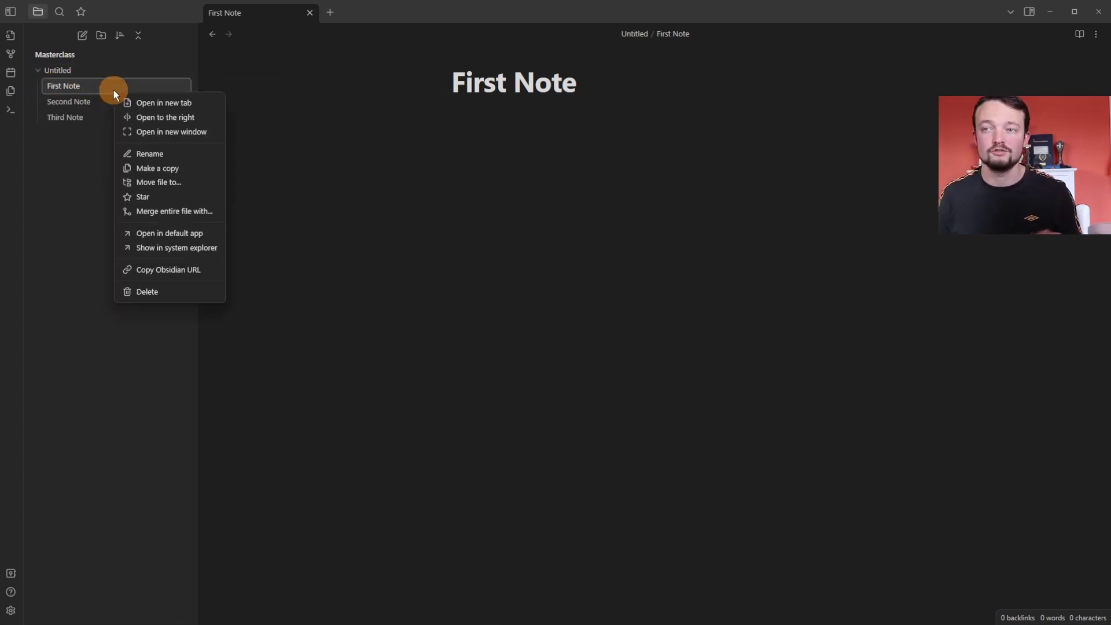
{"action": "left_click", "coordinate": [154, 103]}
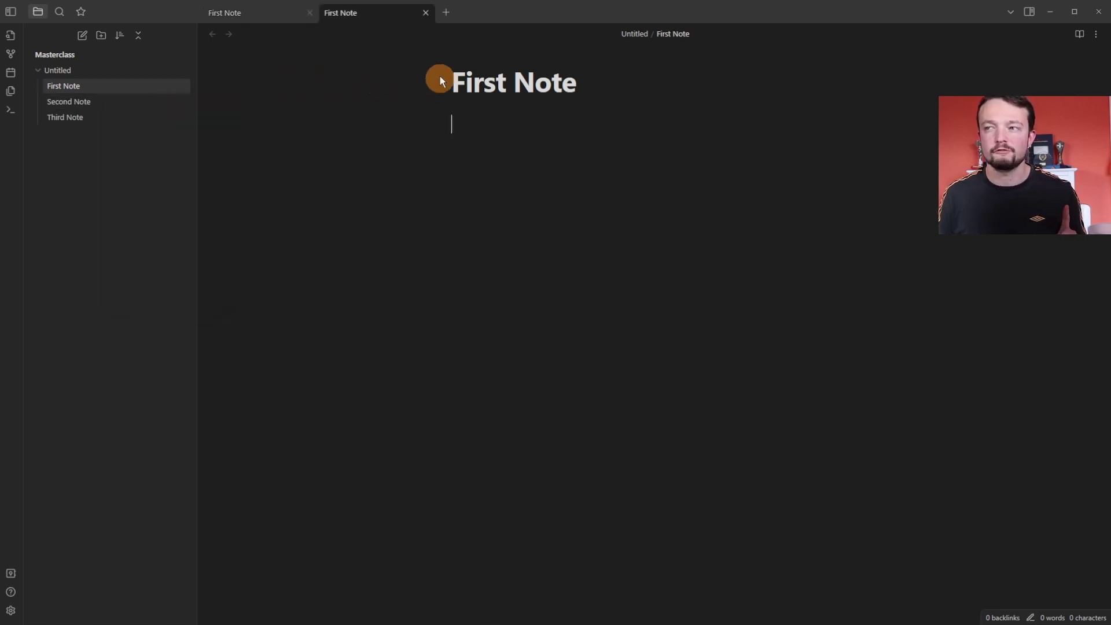
{"action": "left_click", "coordinate": [239, 17]}
{"action": "left_click", "coordinate": [359, 16]}
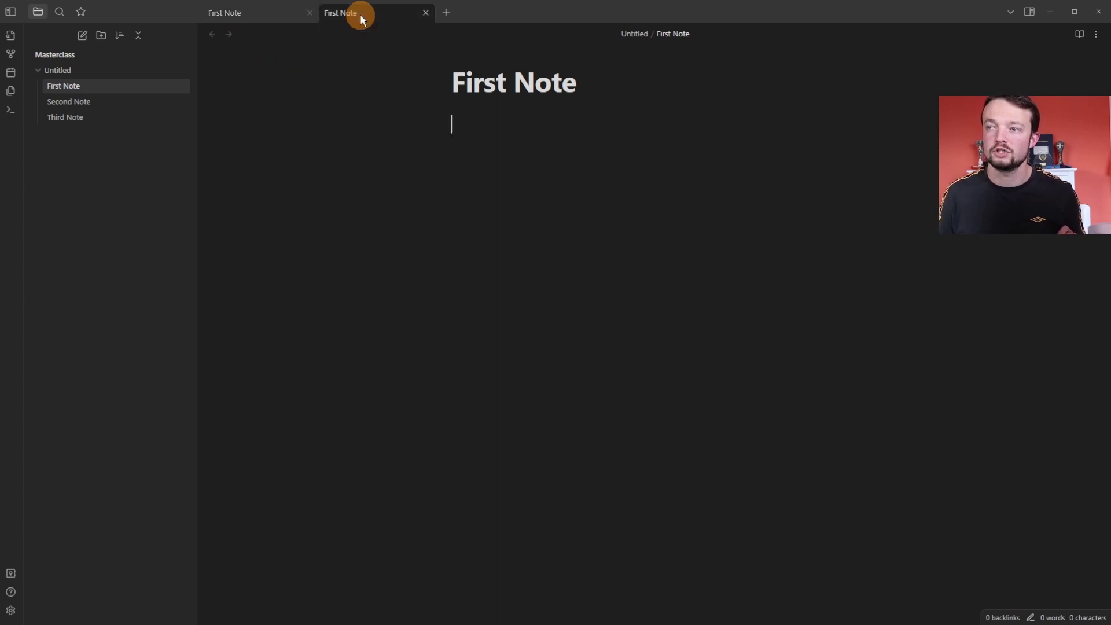
{"action": "left_click", "coordinate": [470, 134]}
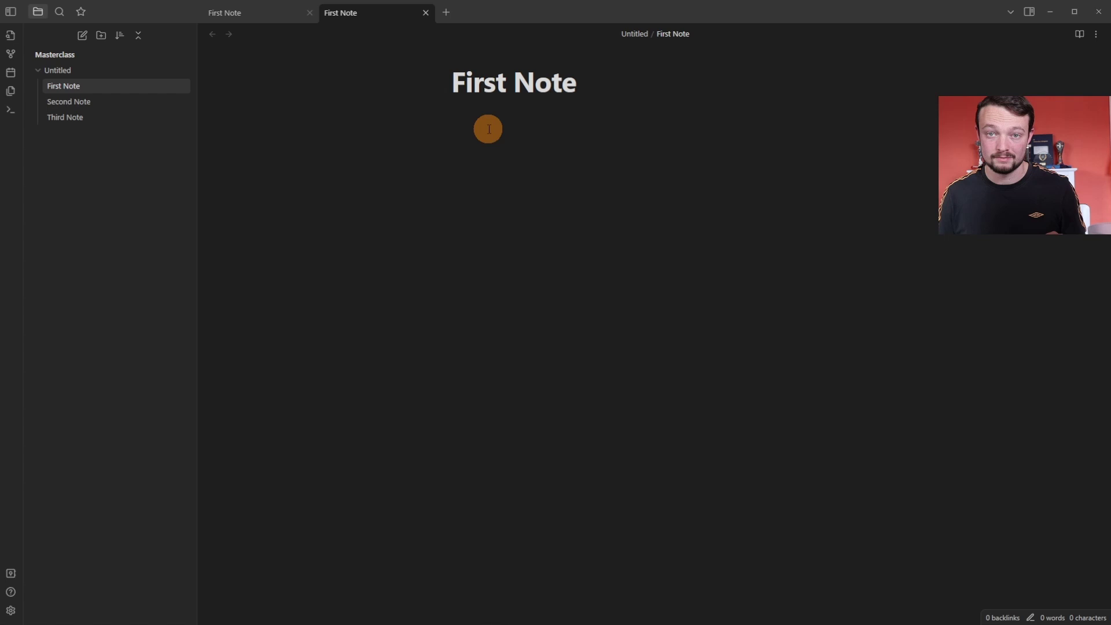
{"action": "type", "text": "Adding words"}
{"action": "left_click", "coordinate": [252, 12]}
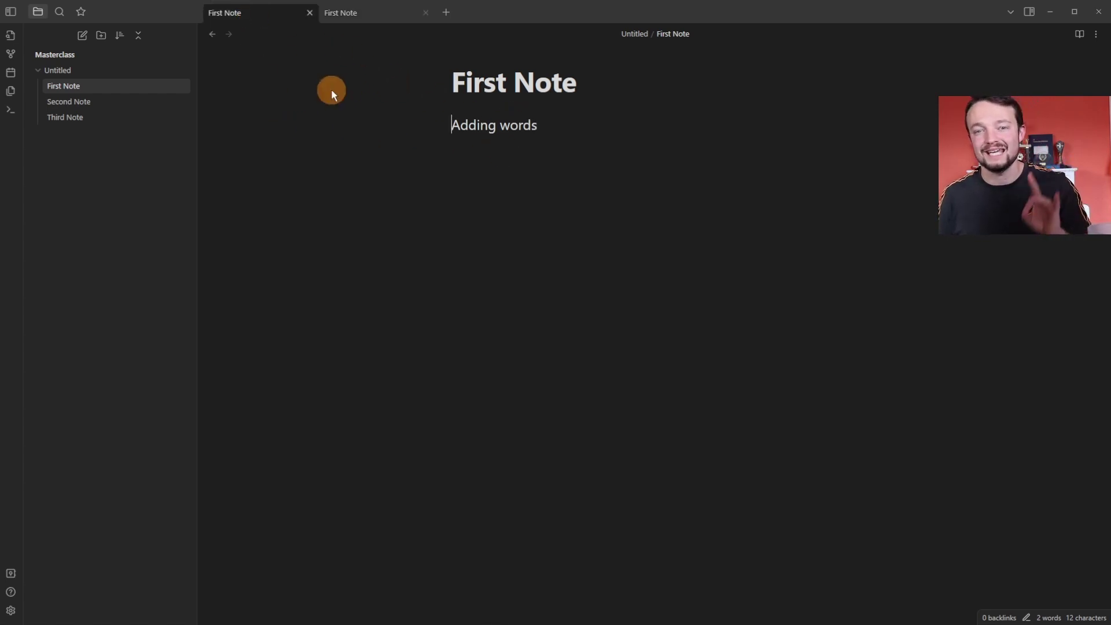
Open First Note to the right in a split pane, and delete "Adding words" from the note in the original pane
{"action": "right_click", "coordinate": [122, 86]}
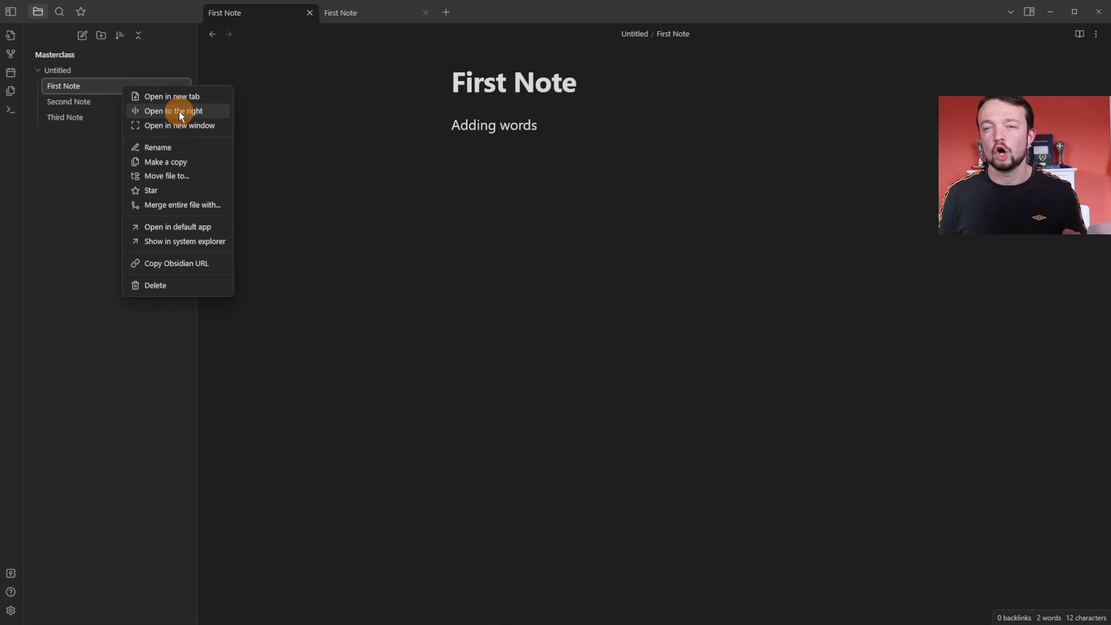
{"action": "left_click", "coordinate": [181, 113]}
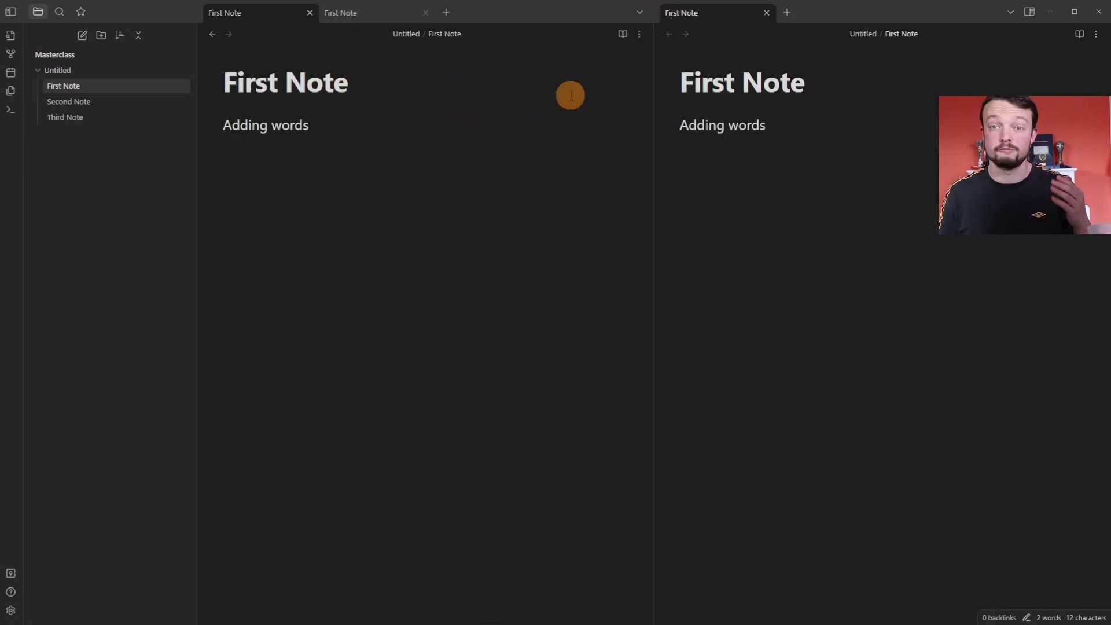
{"action": "left_click", "coordinate": [821, 123]}
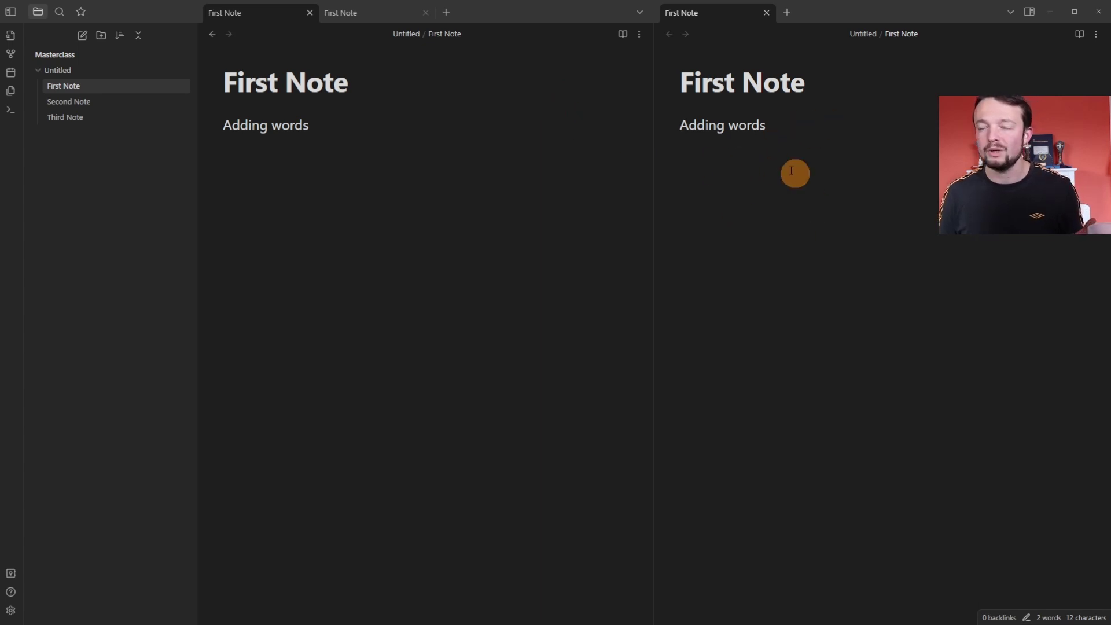
{"action": "left_click", "coordinate": [371, 136]}
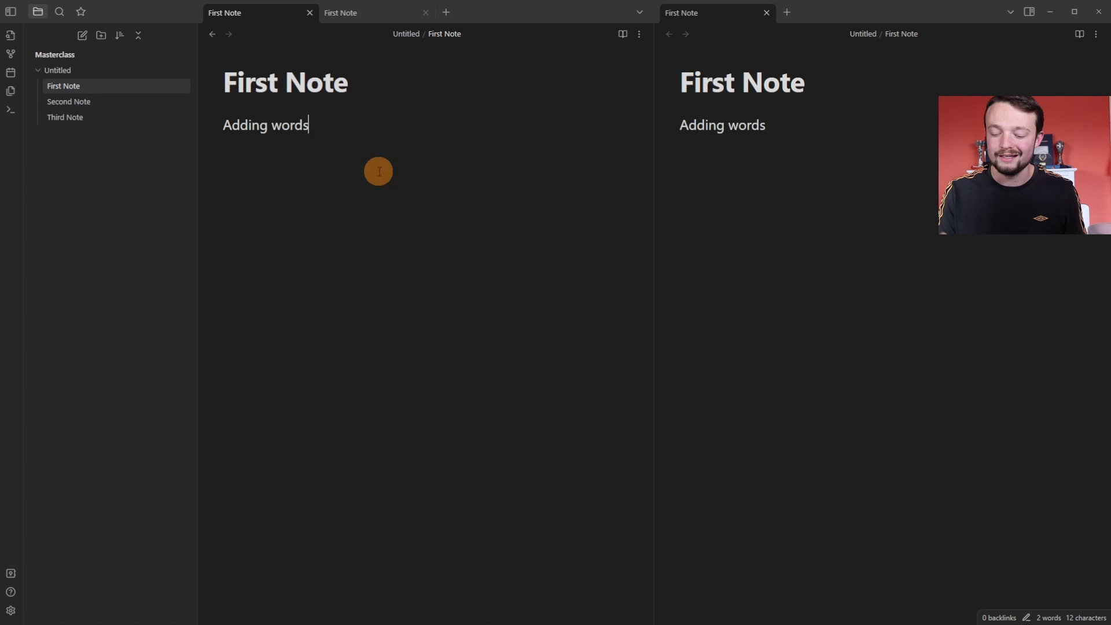
{"action": "key", "text": "ctrl+BackSpace"}
{"action": "key", "text": "ctrl+BackSpace"}
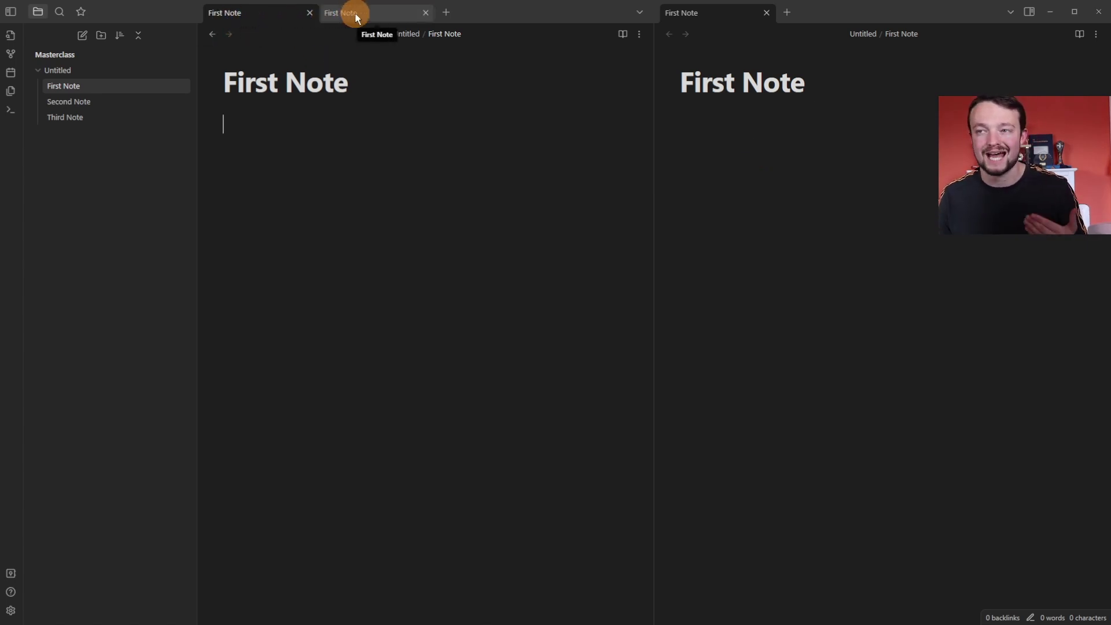
Split the second First Note tab into a pane below the original, and open Second Note in a new tab of the upper pane
{"action": "left_click_drag", "start_coordinate": [355, 17], "coordinate": [383, 514]}
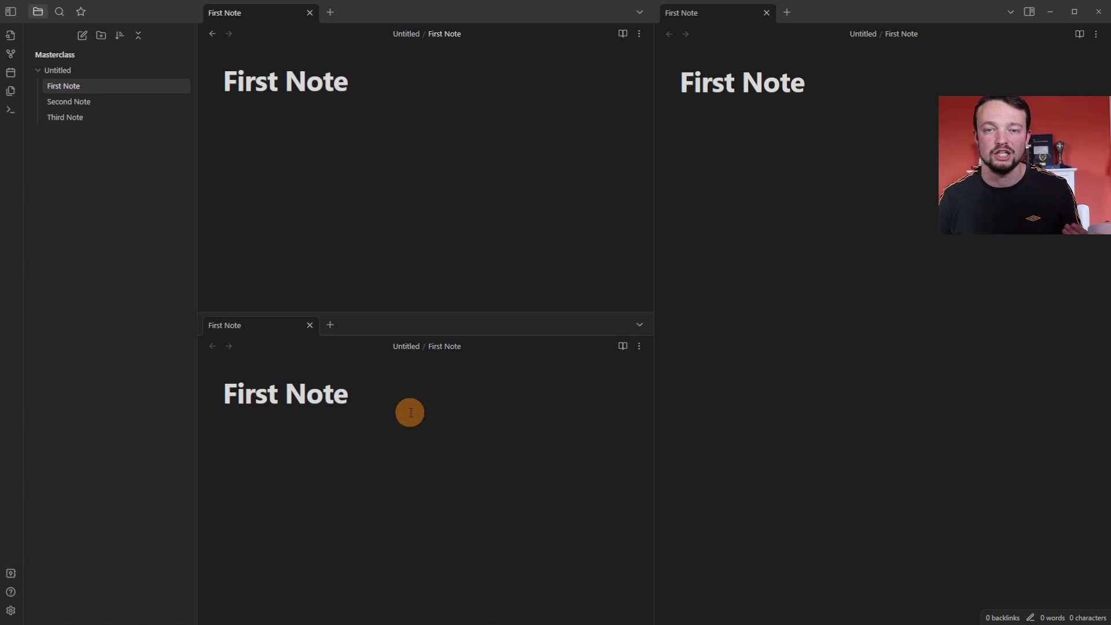
{"action": "right_click", "coordinate": [103, 101]}
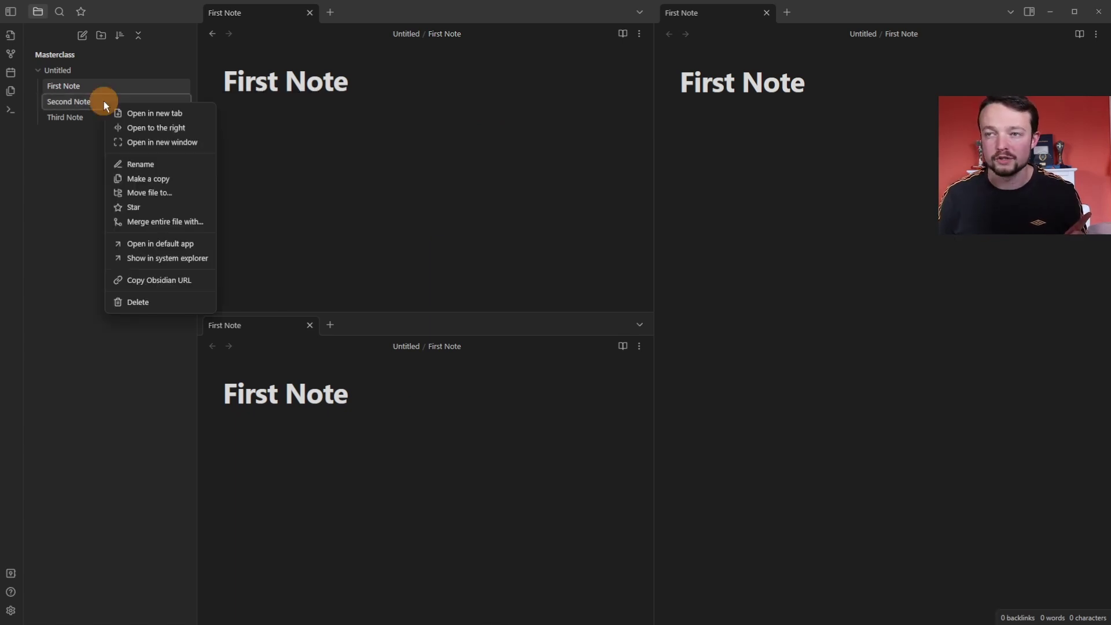
{"action": "left_click", "coordinate": [169, 116]}
{"action": "left_click", "coordinate": [230, 12]}
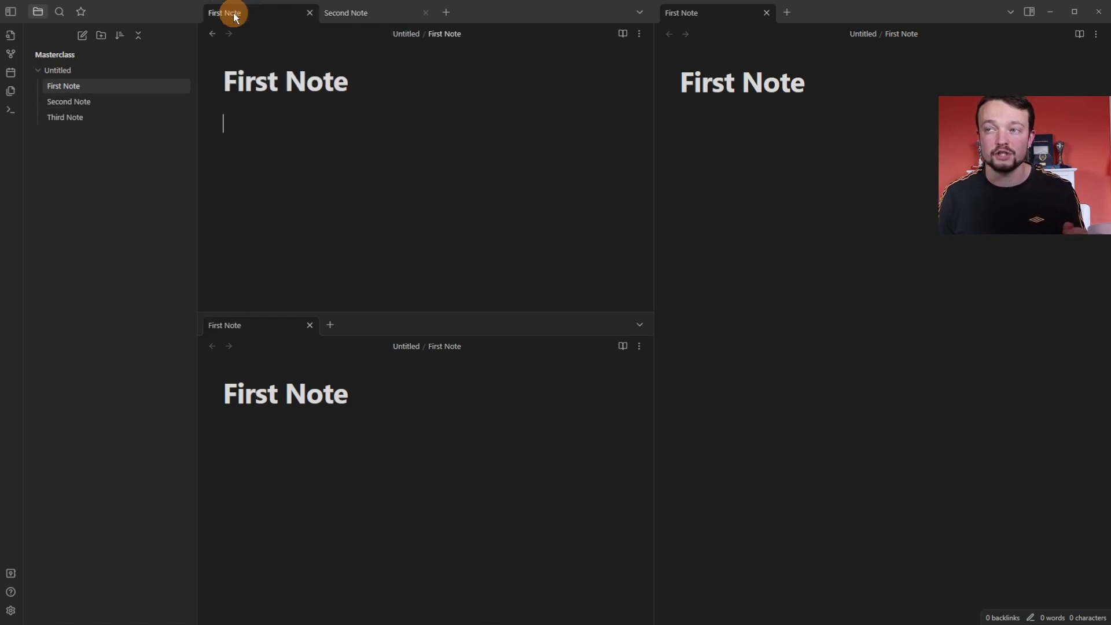
{"action": "left_click", "coordinate": [371, 14]}
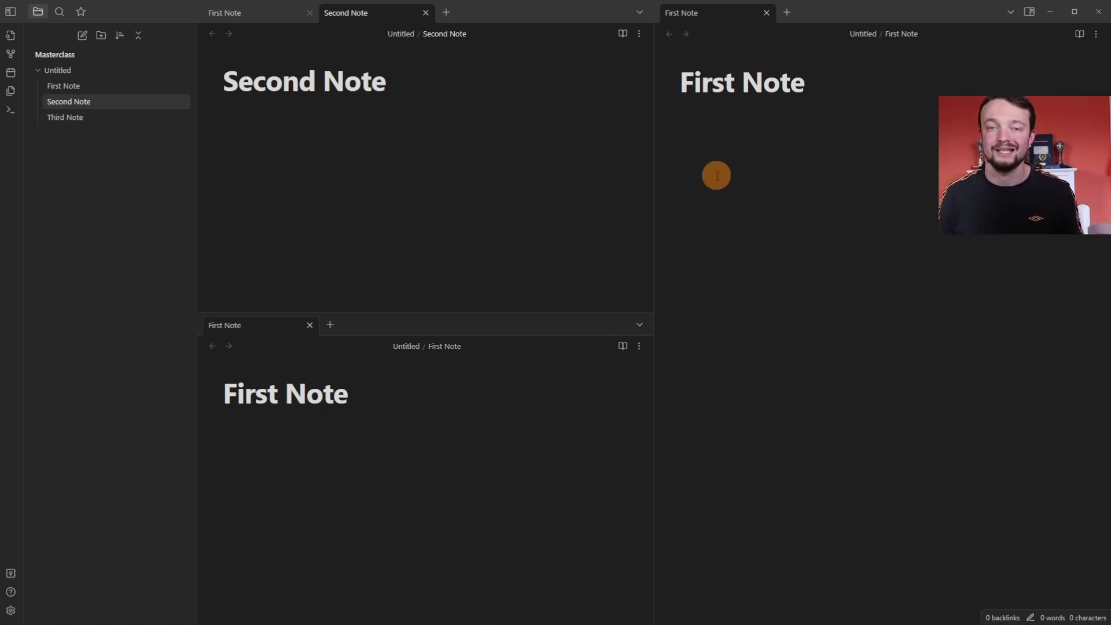
Move the upper pane's First Note tab into the file explorer's sidebar, and collapse and expand that sidebar
{"action": "mouse_move", "coordinate": [266, 13]}
{"action": "left_mouse_down"}
{"action": "mouse_move", "coordinate": [650, 29]}
{"action": "mouse_move", "coordinate": [783, 18]}
{"action": "mouse_move", "coordinate": [822, 497]}
{"action": "mouse_move", "coordinate": [241, 372]}
{"action": "mouse_move", "coordinate": [142, 314]}
{"action": "mouse_move", "coordinate": [108, 234]}
{"action": "mouse_move", "coordinate": [112, 17]}
{"action": "left_mouse_up"}
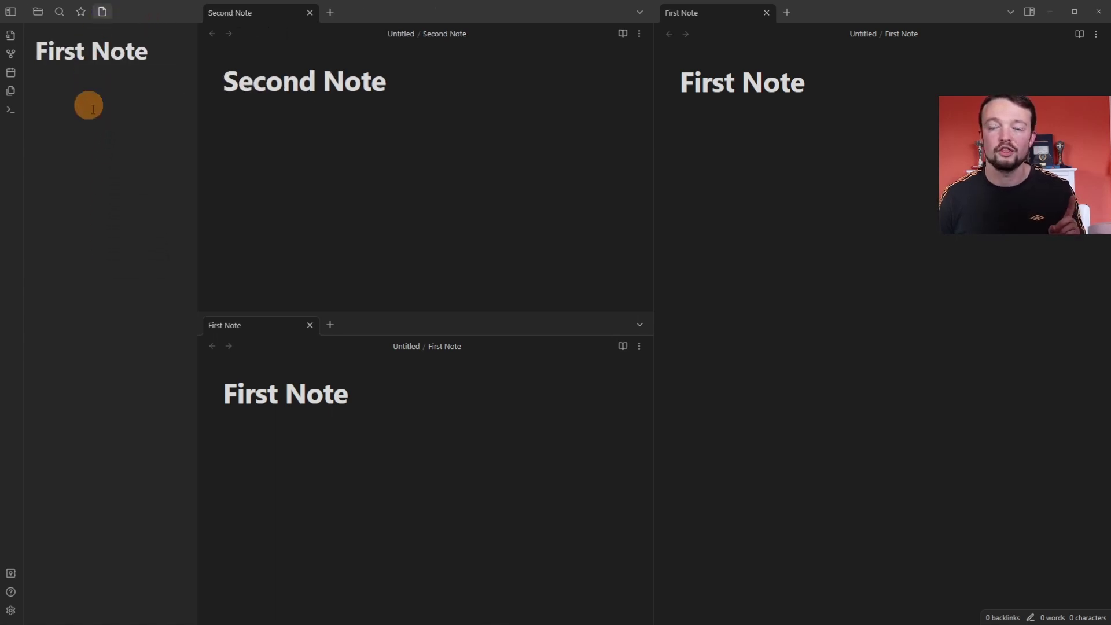
{"action": "left_click", "coordinate": [14, 15]}
{"action": "left_click", "coordinate": [14, 15]}
Open Third Note in a new window side by side with the main window, and detach the Second Note tab into its own window
{"action": "right_click", "coordinate": [117, 87]}
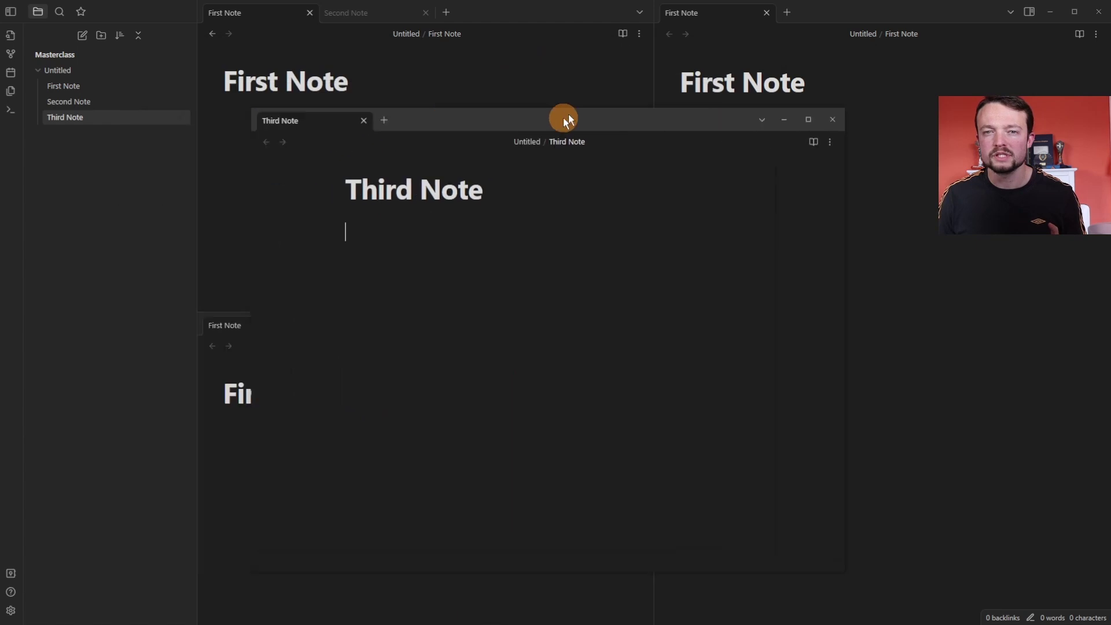
{"action": "left_click_drag", "start_coordinate": [568, 115], "coordinate": [573, 62]}
{"action": "left_click", "coordinate": [1050, 11]}
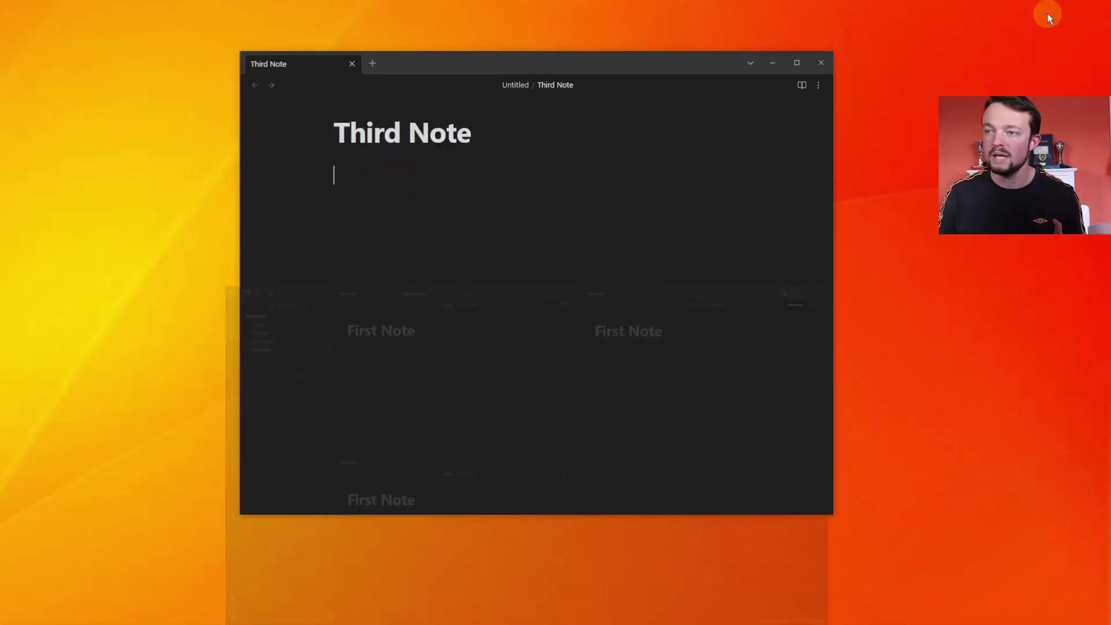
{"action": "mouse_move", "coordinate": [573, 60]}
{"action": "left_mouse_down"}
{"action": "mouse_move", "coordinate": [523, 97]}
{"action": "mouse_move", "coordinate": [581, 97]}
{"action": "mouse_move", "coordinate": [577, 82]}
{"action": "left_mouse_up"}
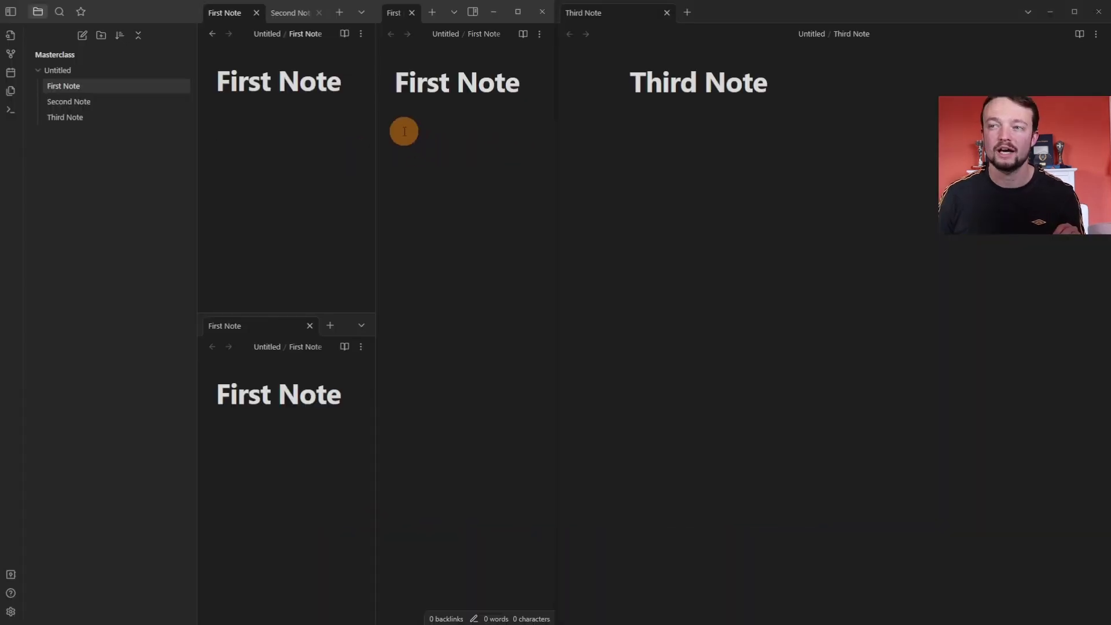
{"action": "left_click_drag", "start_coordinate": [134, 12], "coordinate": [0, 100]}
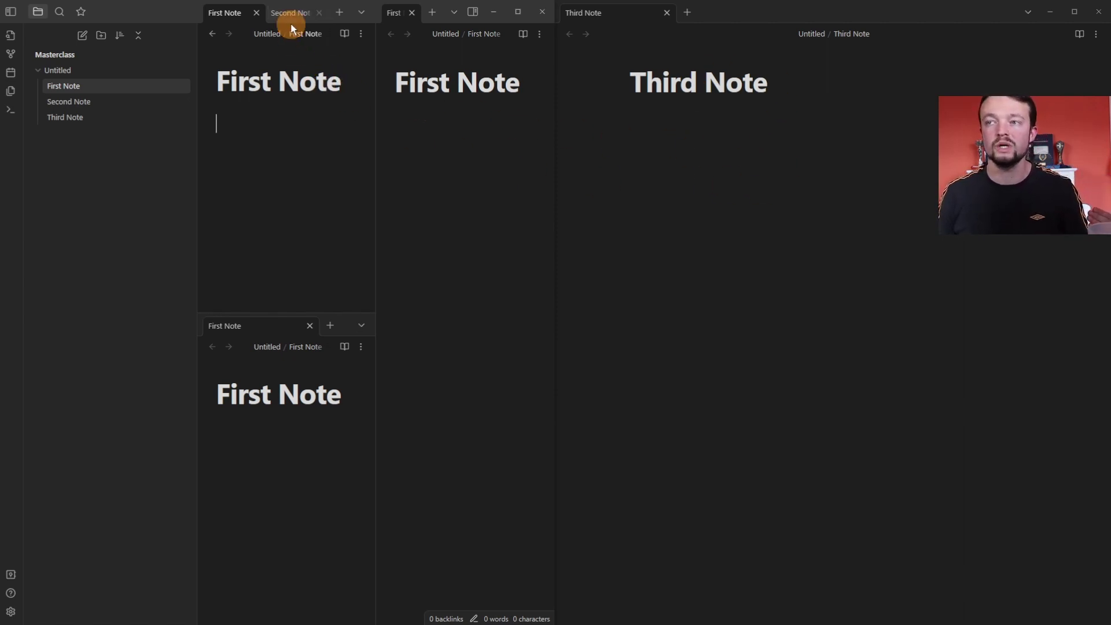
{"action": "left_click_drag", "start_coordinate": [290, 19], "coordinate": [300, 169]}
{"action": "left_click_drag", "start_coordinate": [493, 196], "coordinate": [1020, 242]}
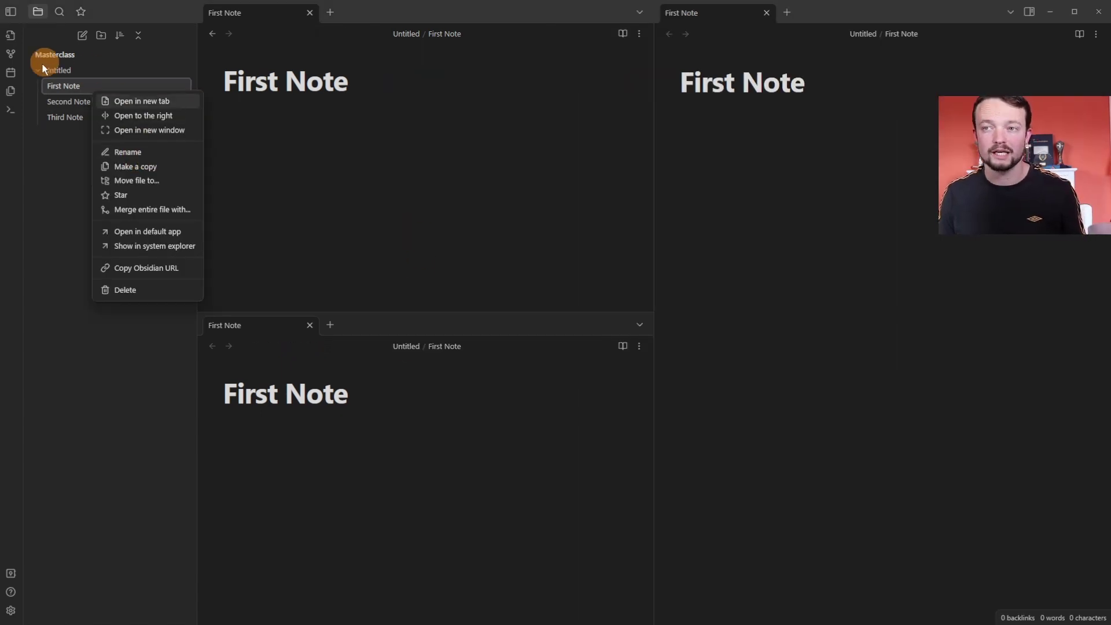
Rename First Note to "First" by editing the title inside the note in the upper pane
{"action": "left_click", "coordinate": [58, 85]}
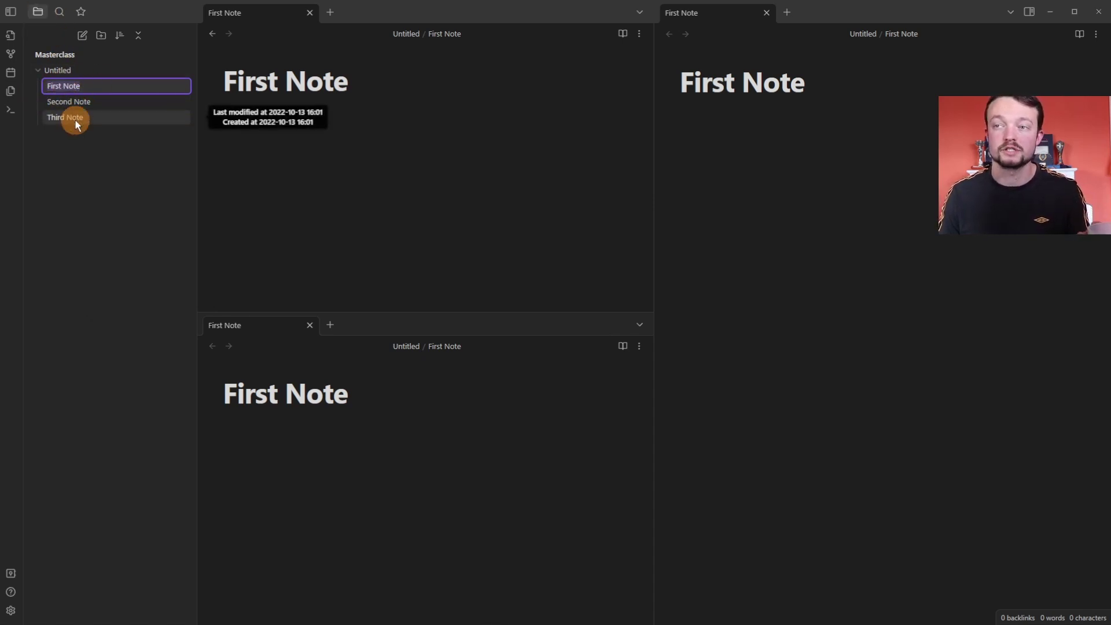
{"action": "left_click", "coordinate": [350, 149]}
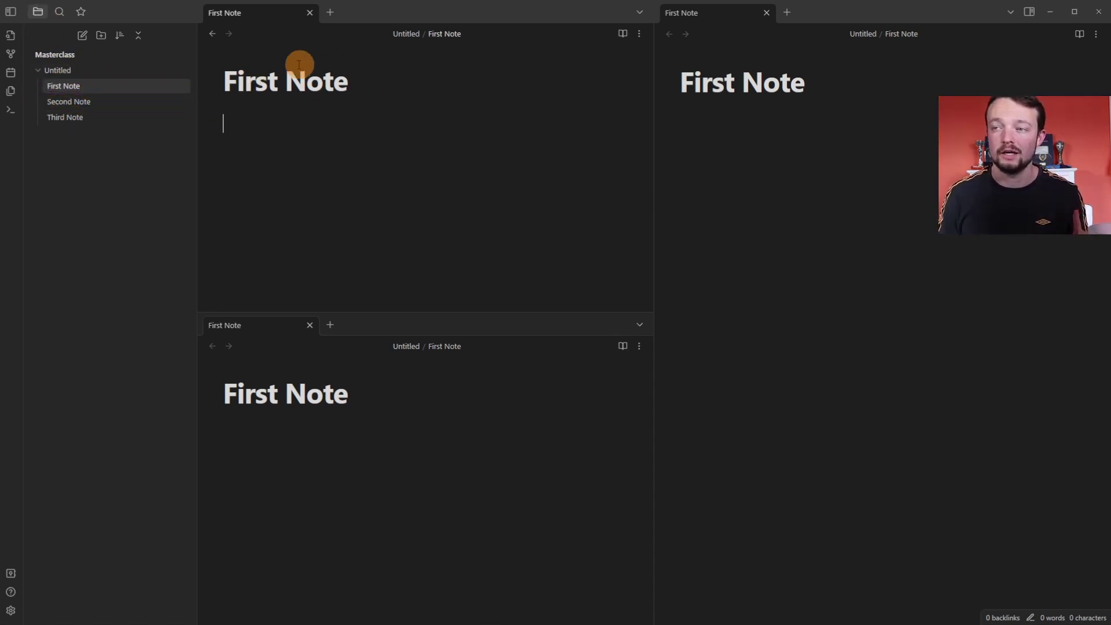
{"action": "left_click", "coordinate": [358, 90]}
{"action": "key", "text": "ctrl+BackSpace"}
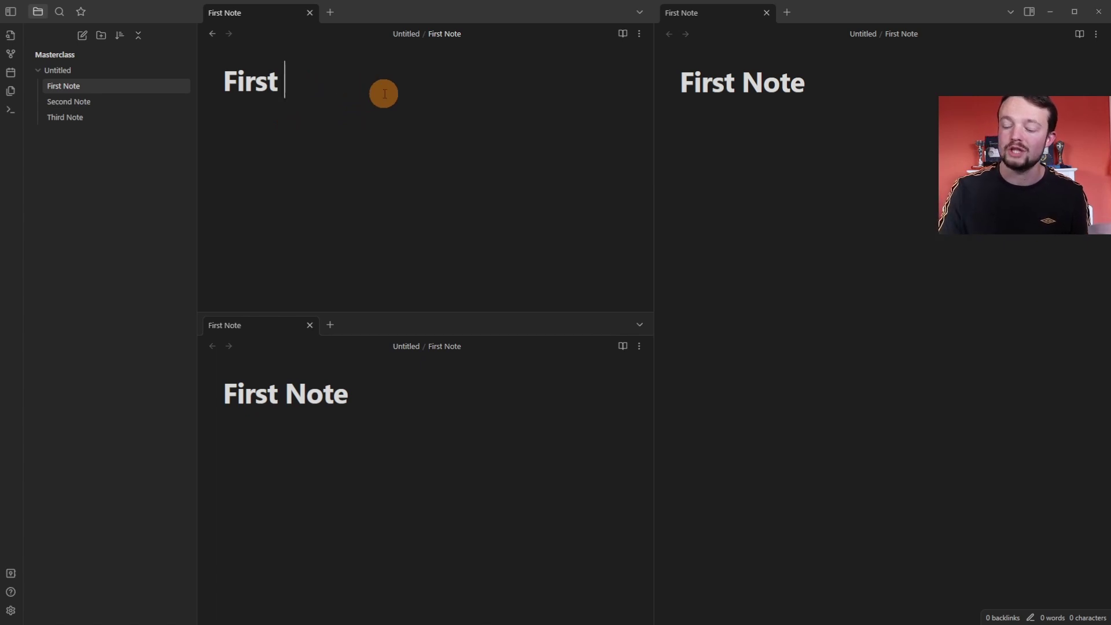
{"action": "key", "text": "Return"}
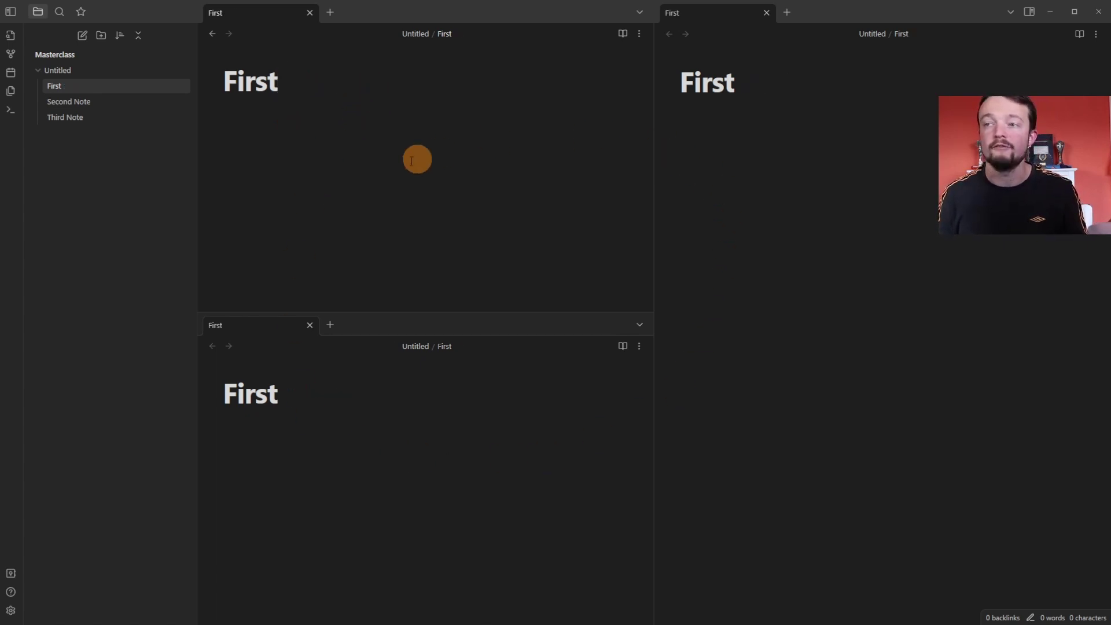
Rename the note "First" to "First Note" in the upper pane's header path
{"action": "mouse_move", "coordinate": [93, 85]}
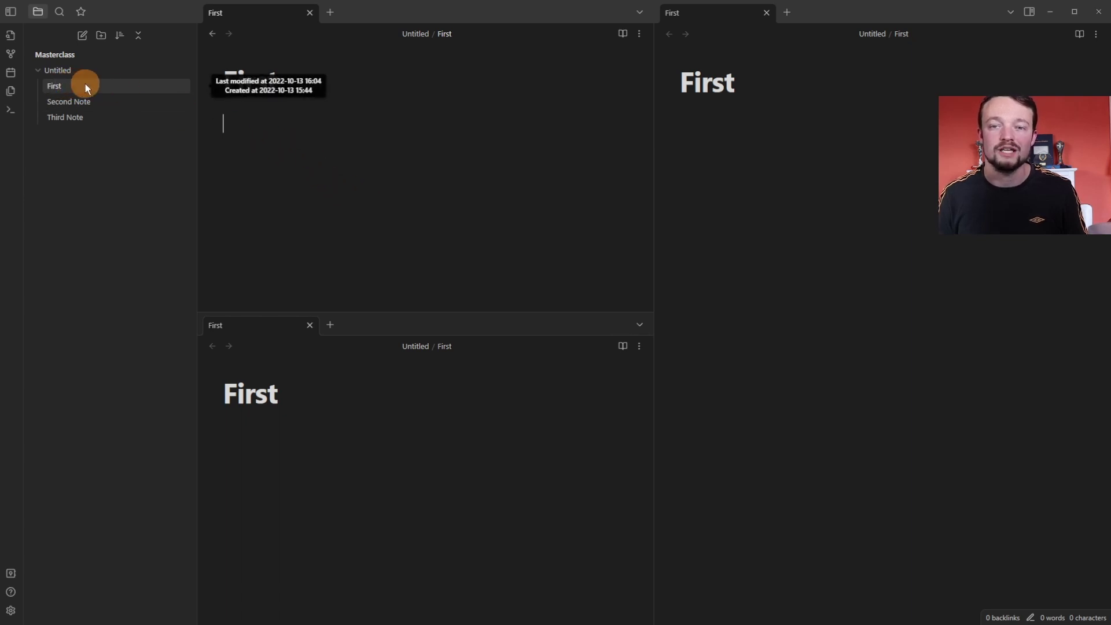
{"action": "left_click", "coordinate": [456, 34]}
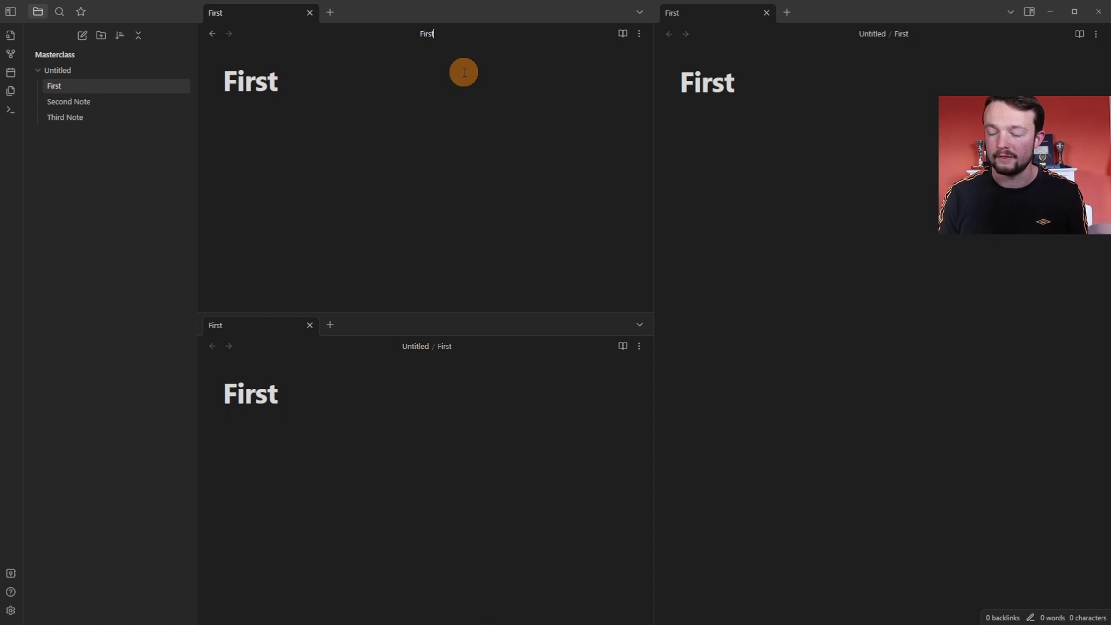
{"action": "type", "text": "Note"}
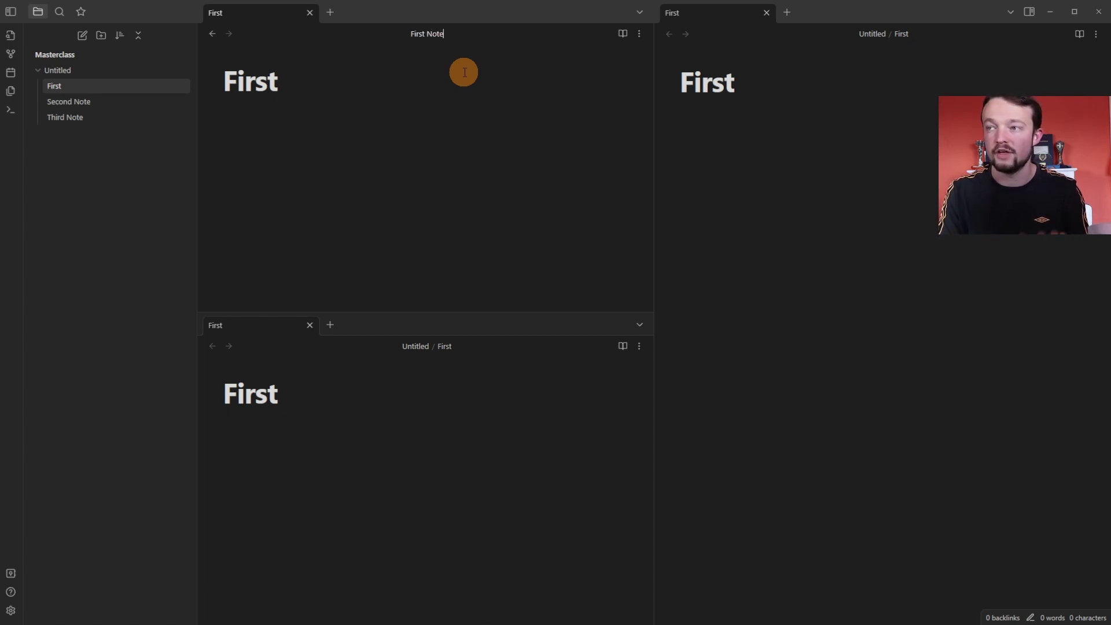
{"action": "key", "text": "Return"}
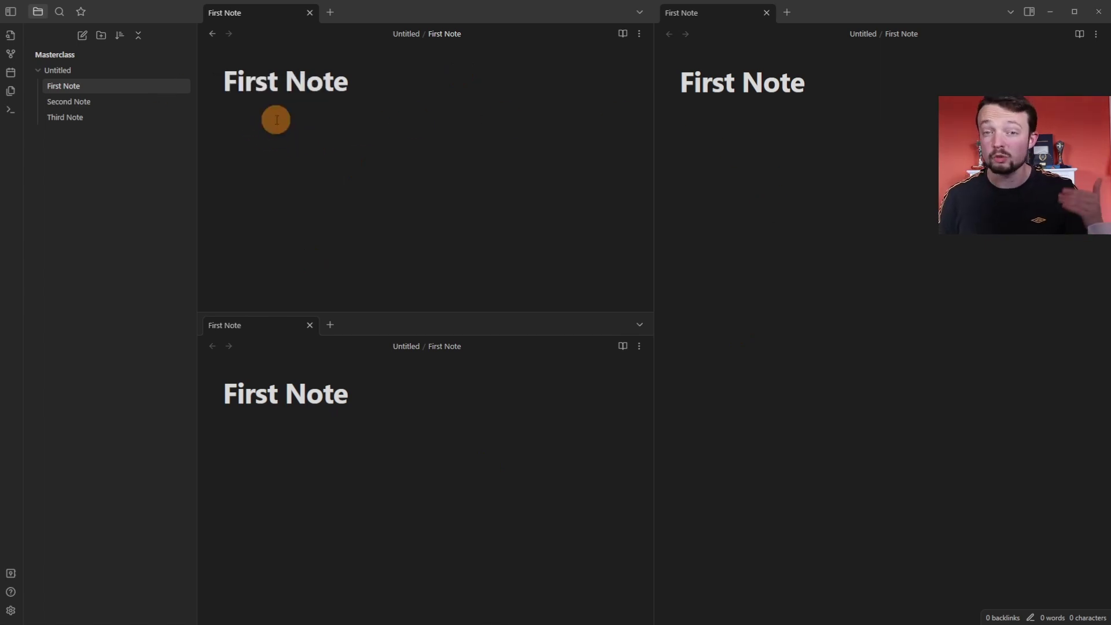
Make a copy of First Note in the Untitled folder, keeping the copy's default name
{"action": "right_click", "coordinate": [258, 15]}
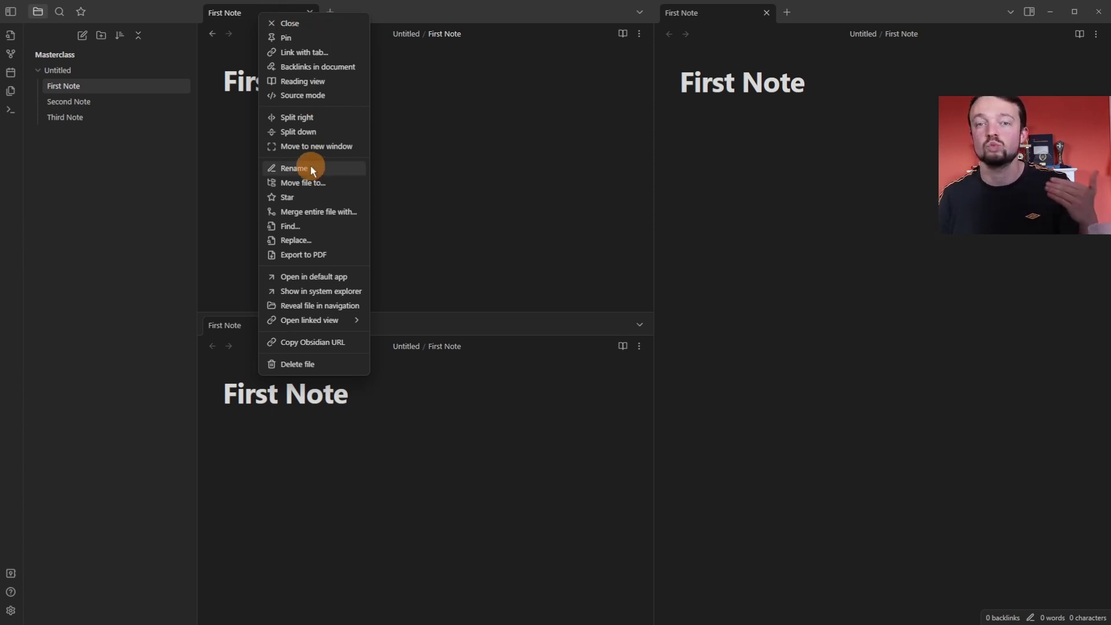
{"action": "right_click", "coordinate": [104, 90]}
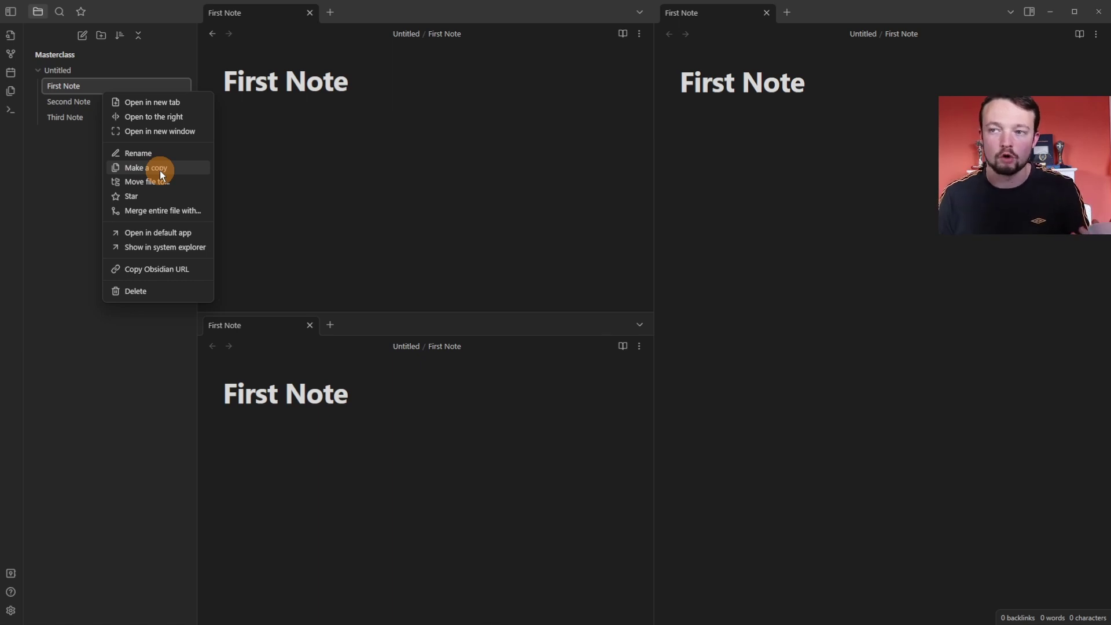
{"action": "left_click", "coordinate": [159, 170]}
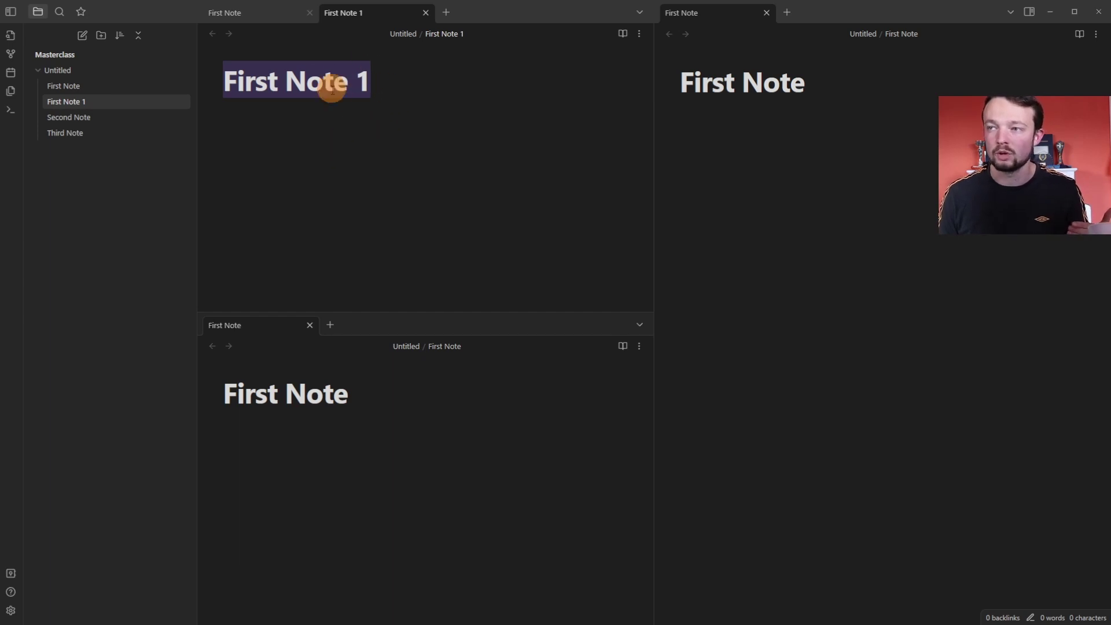
{"action": "left_click", "coordinate": [381, 135]}
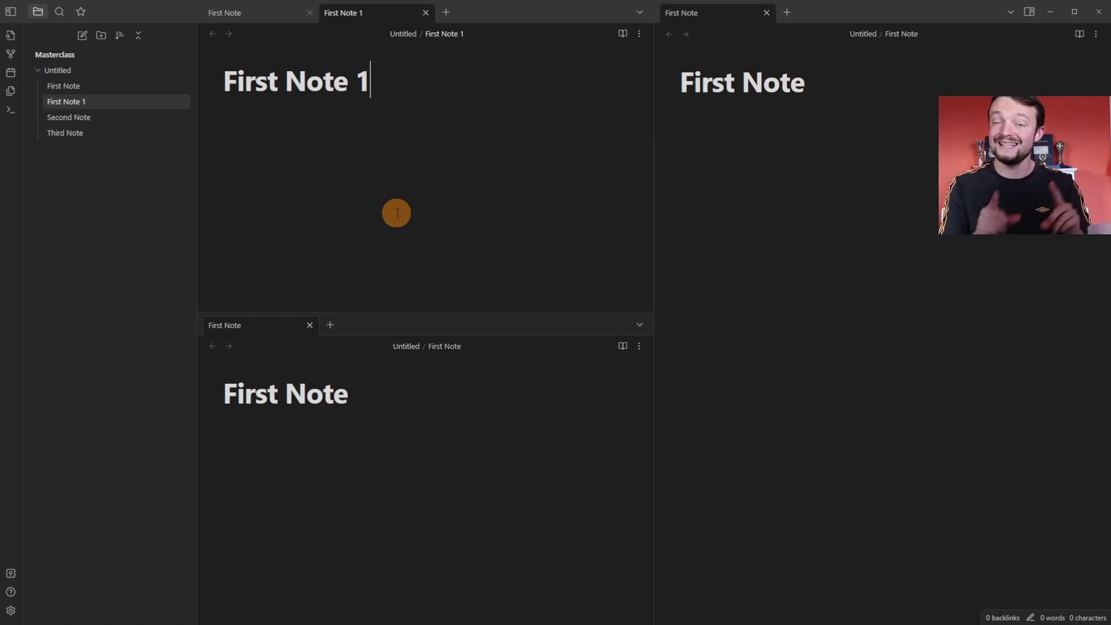
Try to rename the copied note First Note 1 to "First Note" in its title
{"action": "key", "text": "BackSpace"}
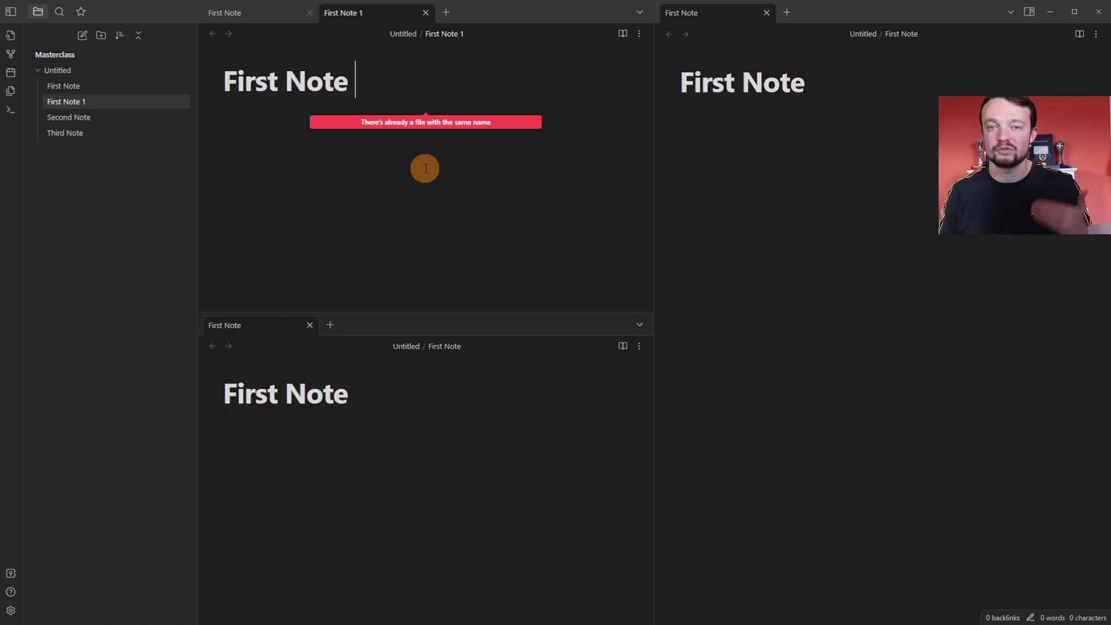
Move First Note to the Untitled folder
{"action": "right_click", "coordinate": [92, 87]}
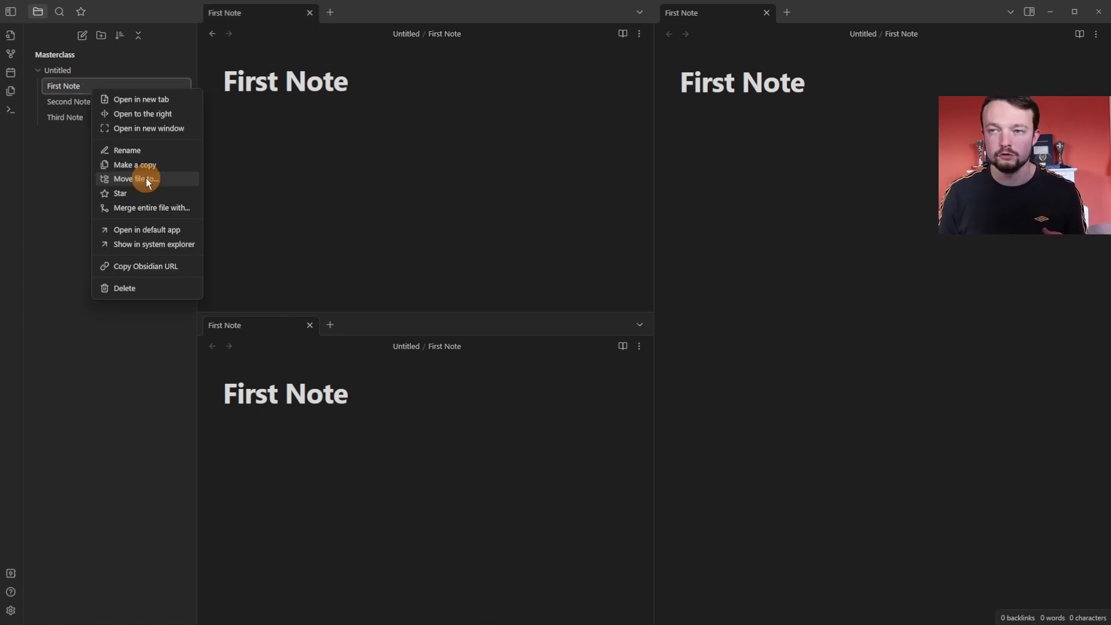
{"action": "left_click", "coordinate": [147, 180]}
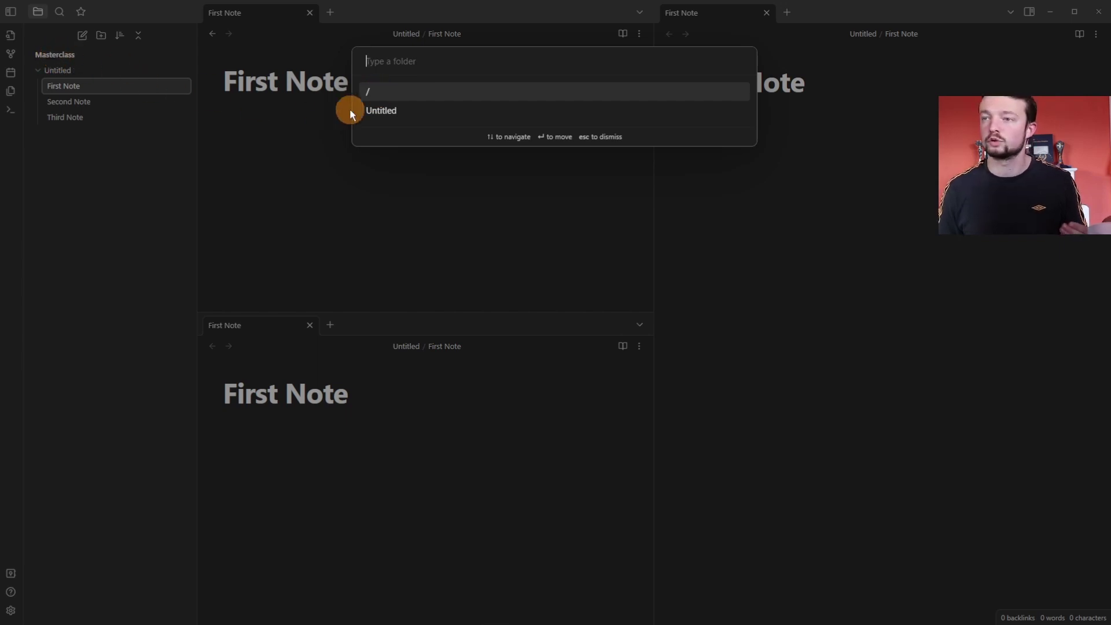
{"action": "left_click", "coordinate": [408, 112]}
Star First Note and dock the Starred list in its own section below the file explorer, keeping the file list shown above
{"action": "right_click", "coordinate": [130, 87]}
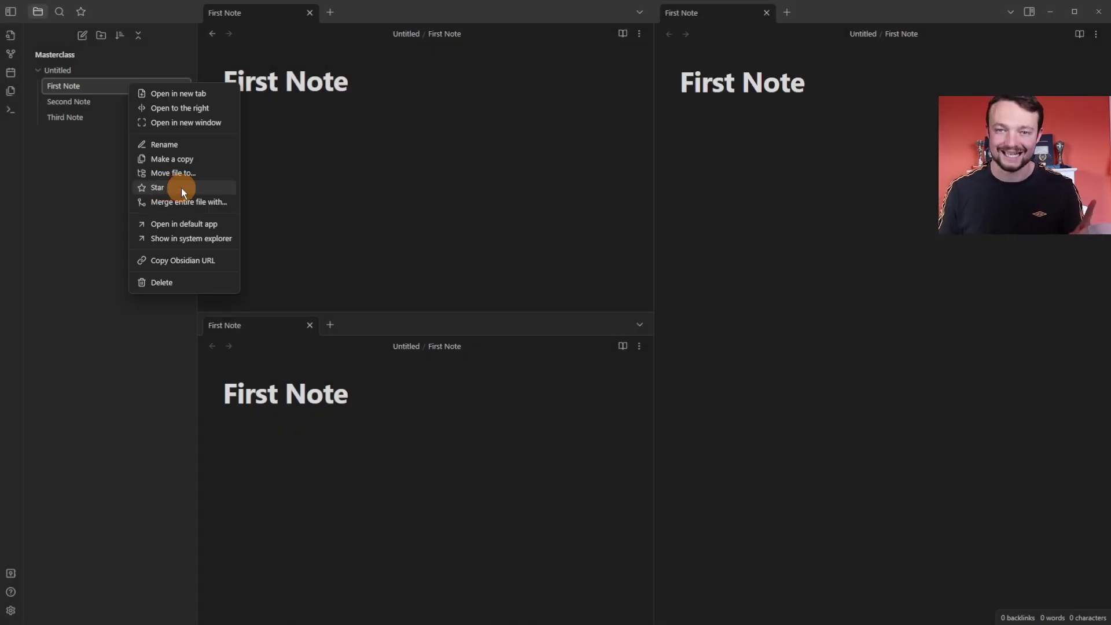
{"action": "left_click", "coordinate": [182, 188]}
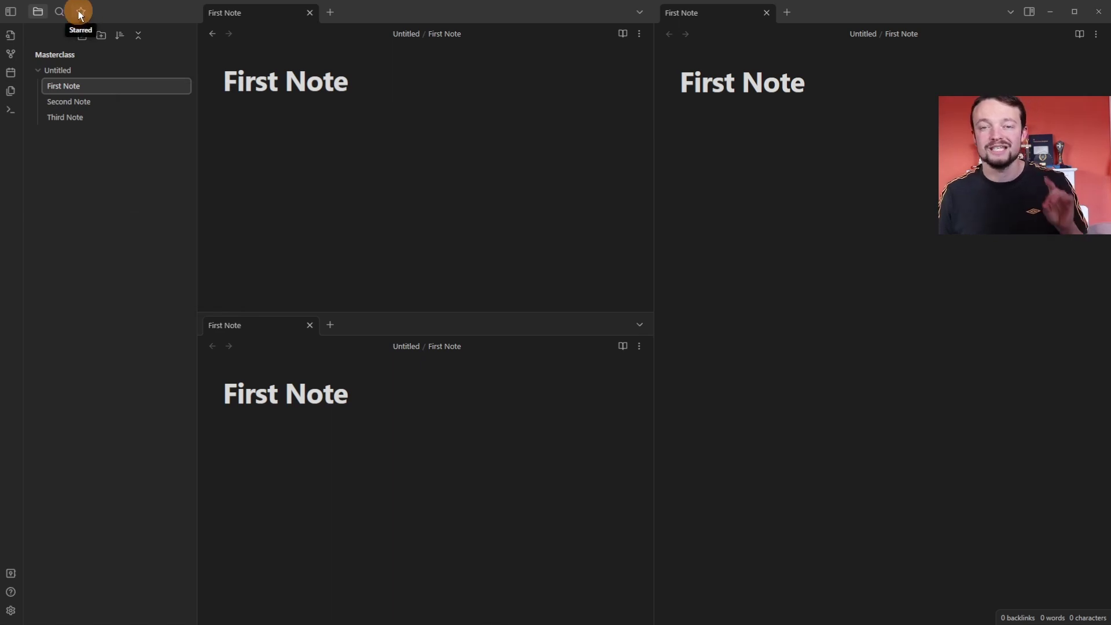
{"action": "left_click", "coordinate": [80, 12]}
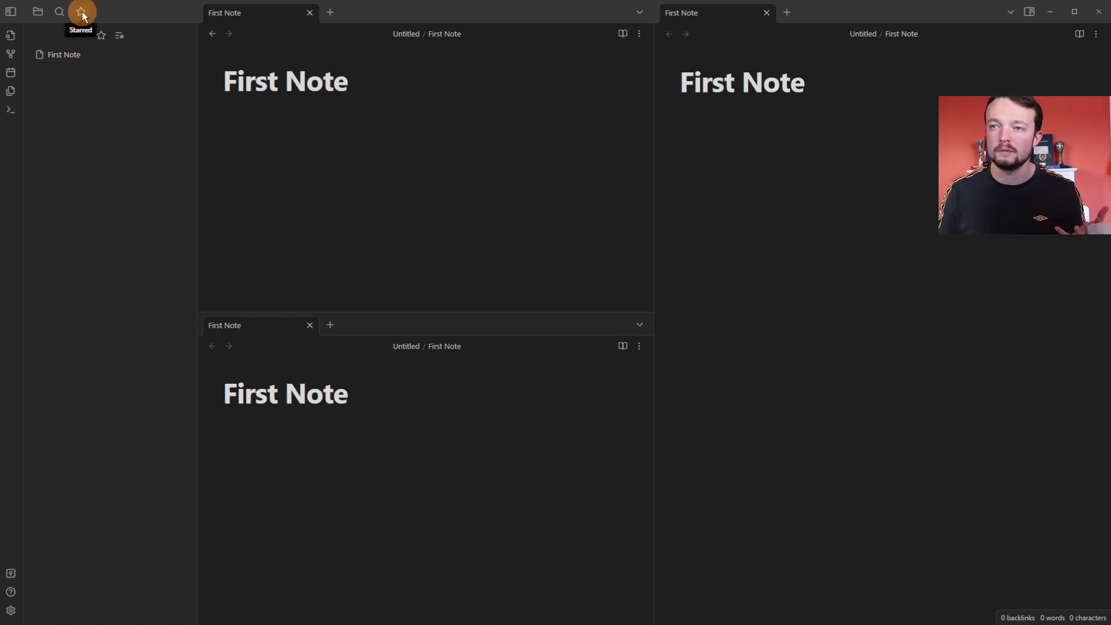
{"action": "left_click_drag", "start_coordinate": [82, 16], "coordinate": [91, 484]}
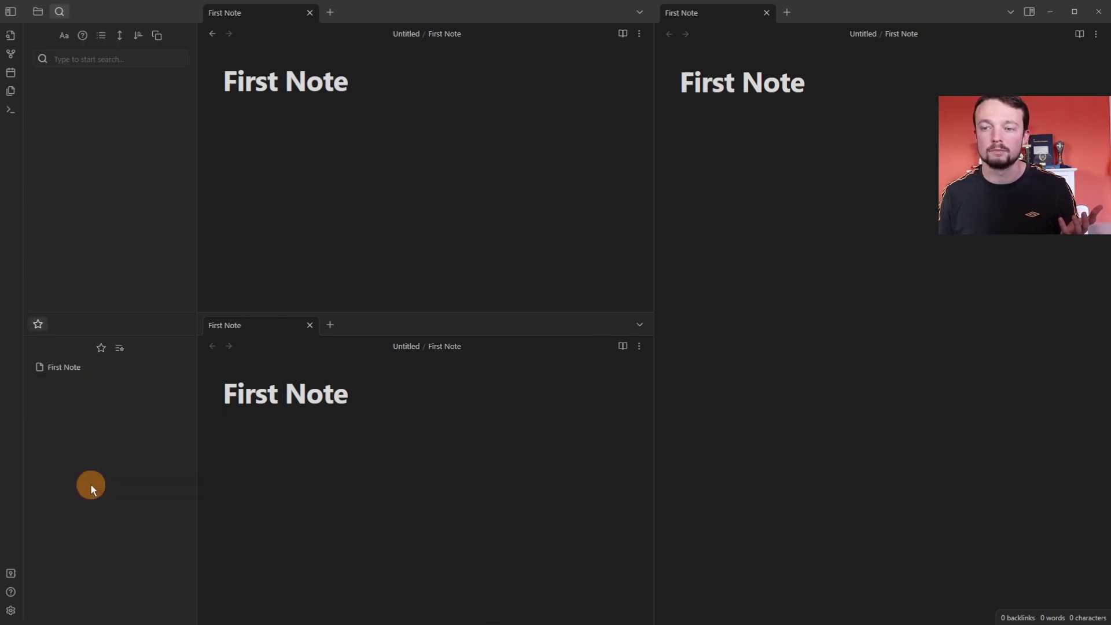
{"action": "left_click", "coordinate": [37, 12]}
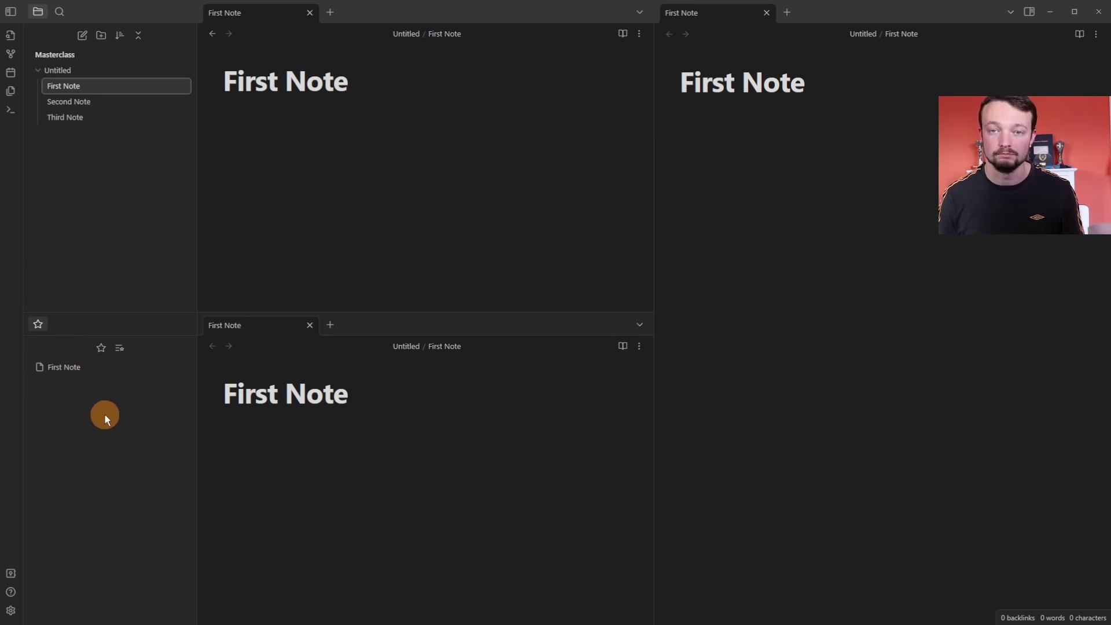
Star Second Note and reorder the Starred list so that Second Note comes above First Note
{"action": "right_click", "coordinate": [93, 103]}
{"action": "left_click", "coordinate": [146, 212]}
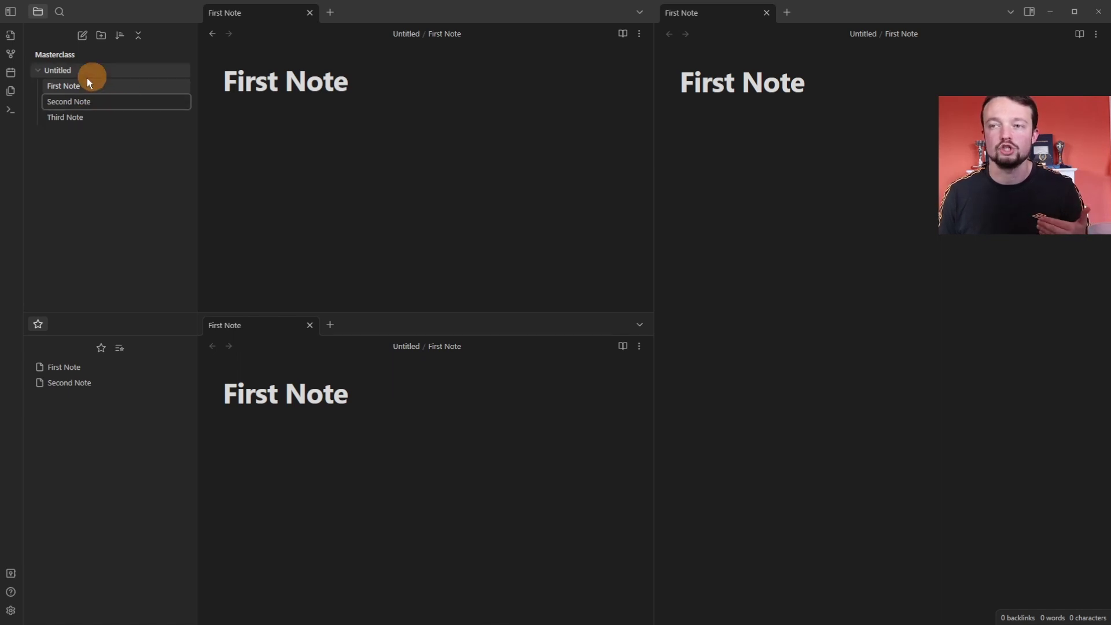
{"action": "left_click_drag", "start_coordinate": [51, 366], "coordinate": [61, 385]}
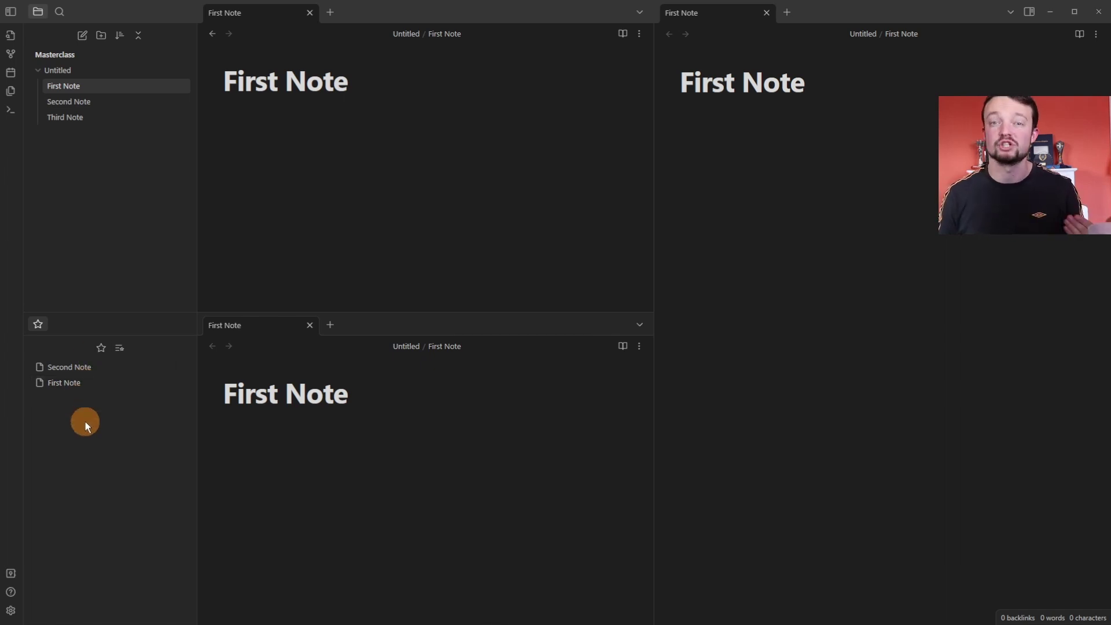
{"action": "left_click", "coordinate": [123, 194]}
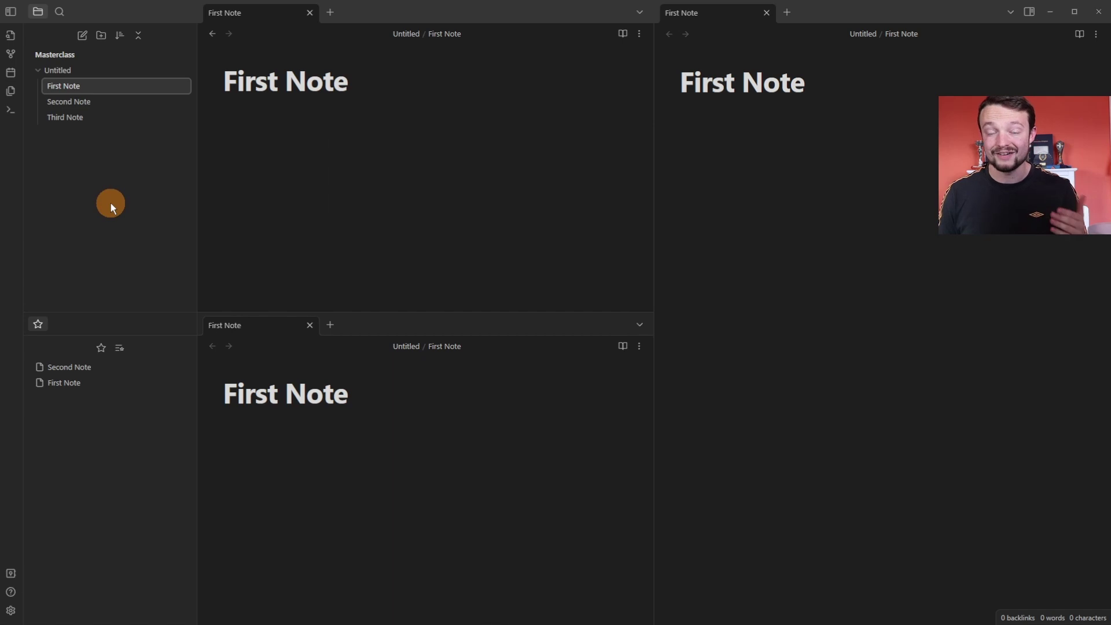
Search the vault for "first", open the matching note, and return to the file explorer
{"action": "left_click", "coordinate": [59, 14]}
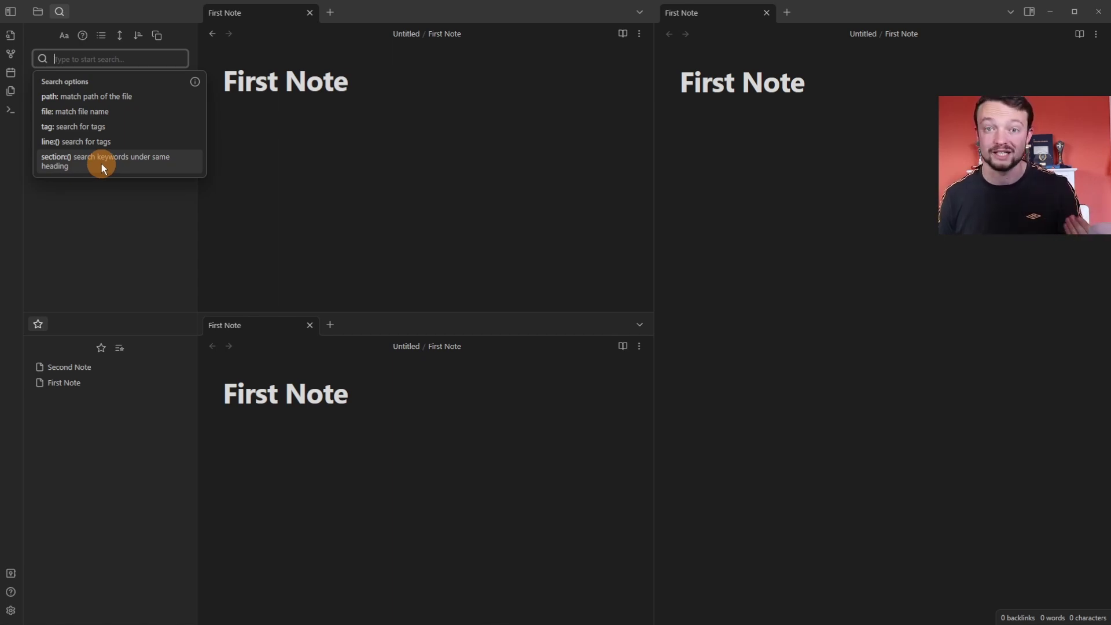
{"action": "type", "text": "first"}
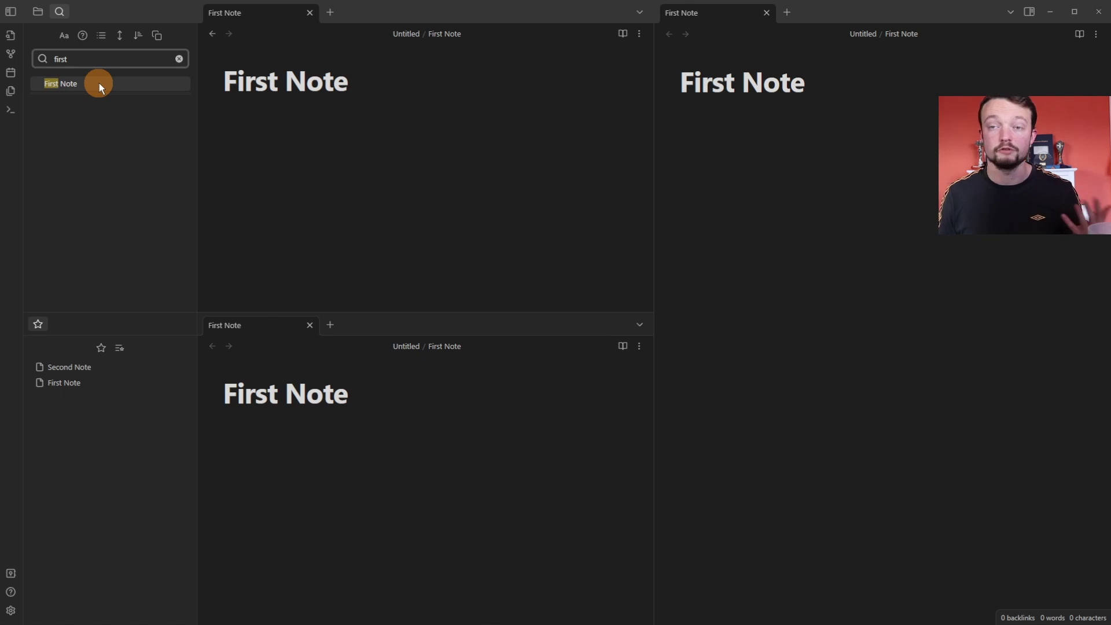
{"action": "left_click", "coordinate": [99, 82]}
{"action": "key", "text": "ctrl+shift+e"}
Open Third Note in the right-hand pane and write "Adding words." in its body
{"action": "left_click", "coordinate": [723, 140]}
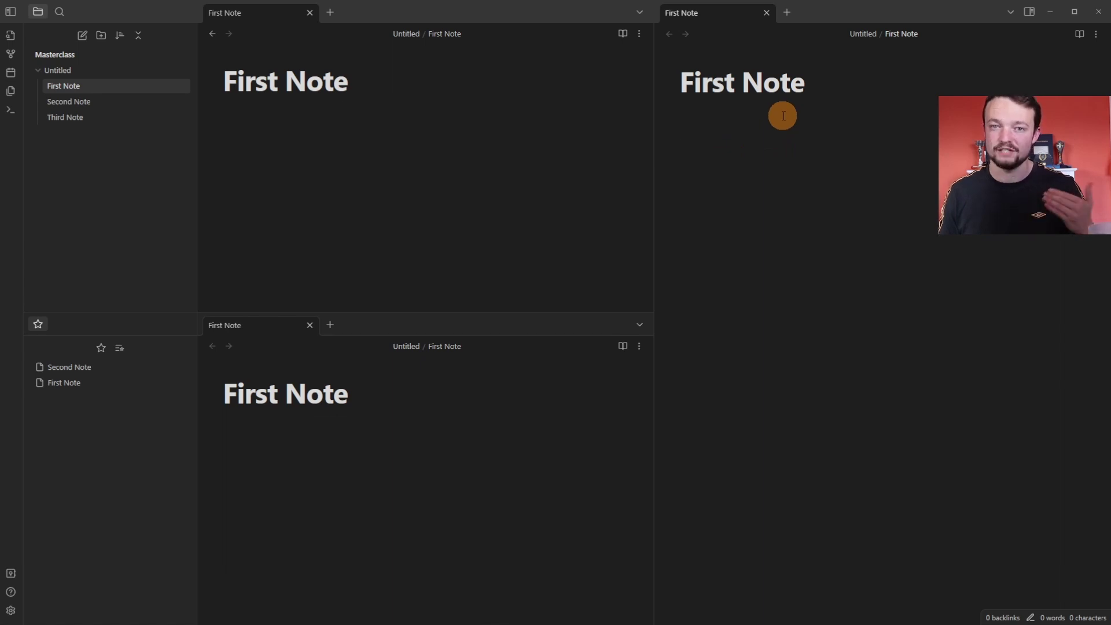
{"action": "left_click", "coordinate": [81, 119]}
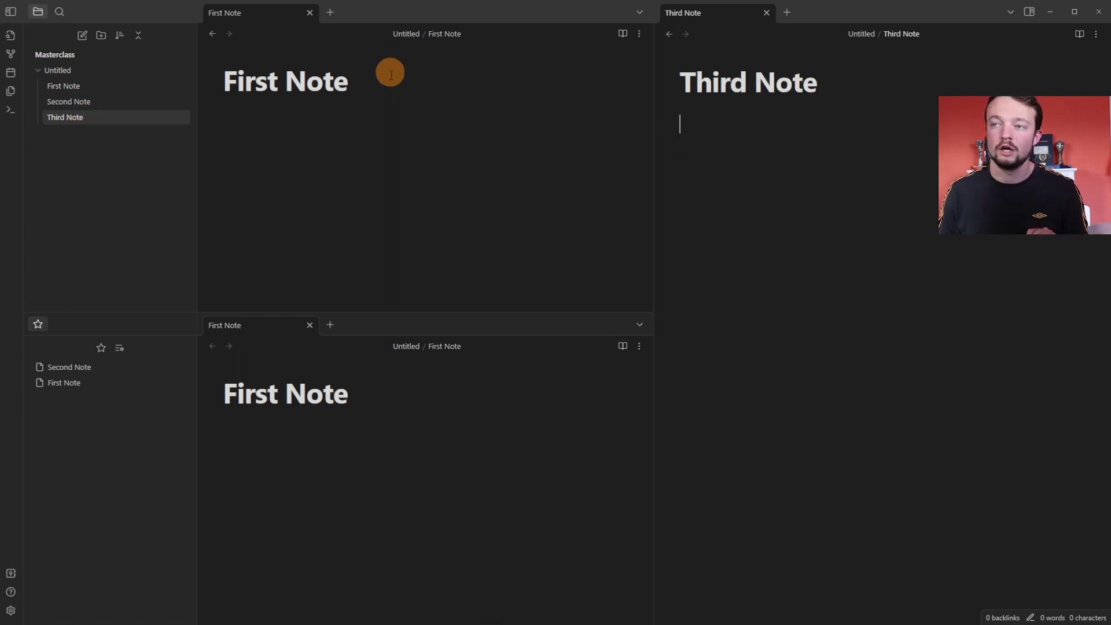
{"action": "left_click", "coordinate": [787, 112]}
{"action": "type", "text": "Adding words."}
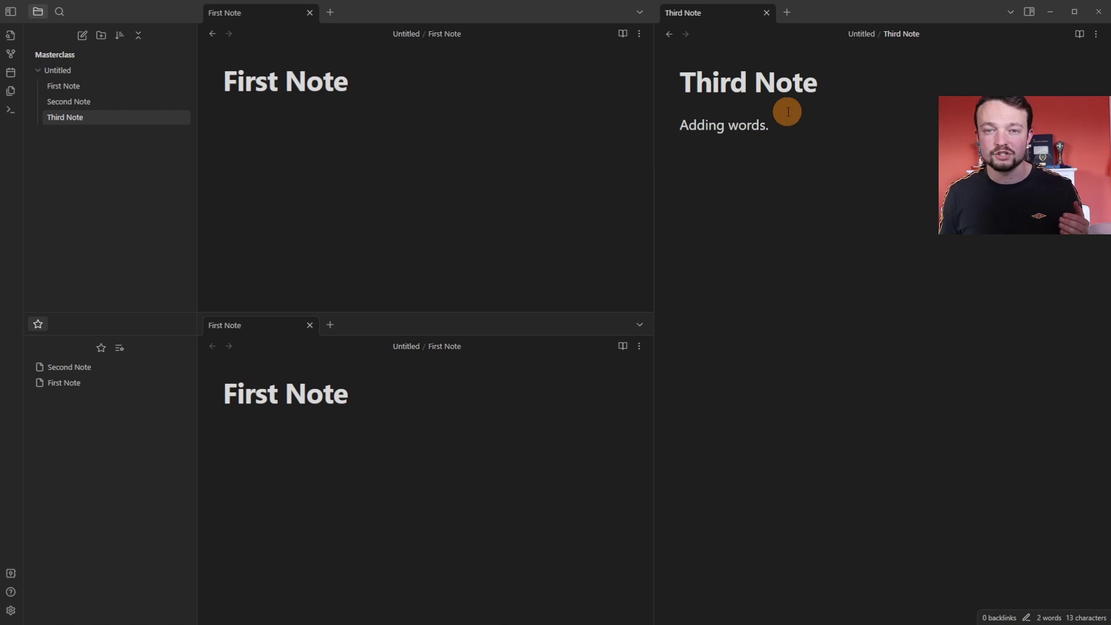
Search the vault for "words" and add that search to the Starred list
{"action": "left_click", "coordinate": [59, 11]}
{"action": "type", "text": "words"}
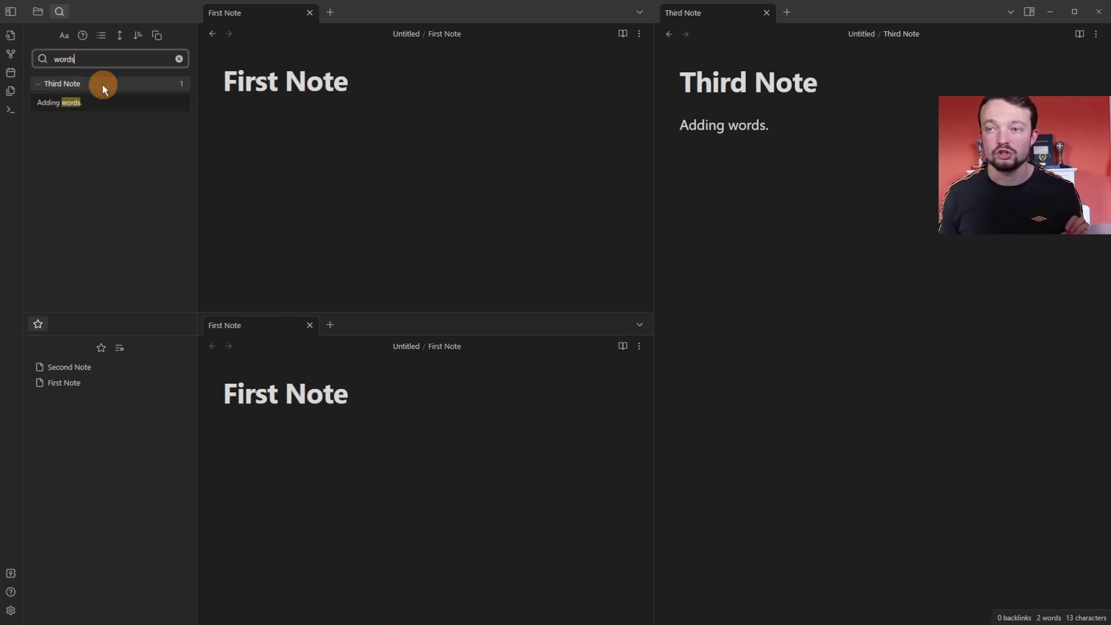
{"action": "left_click", "coordinate": [47, 101]}
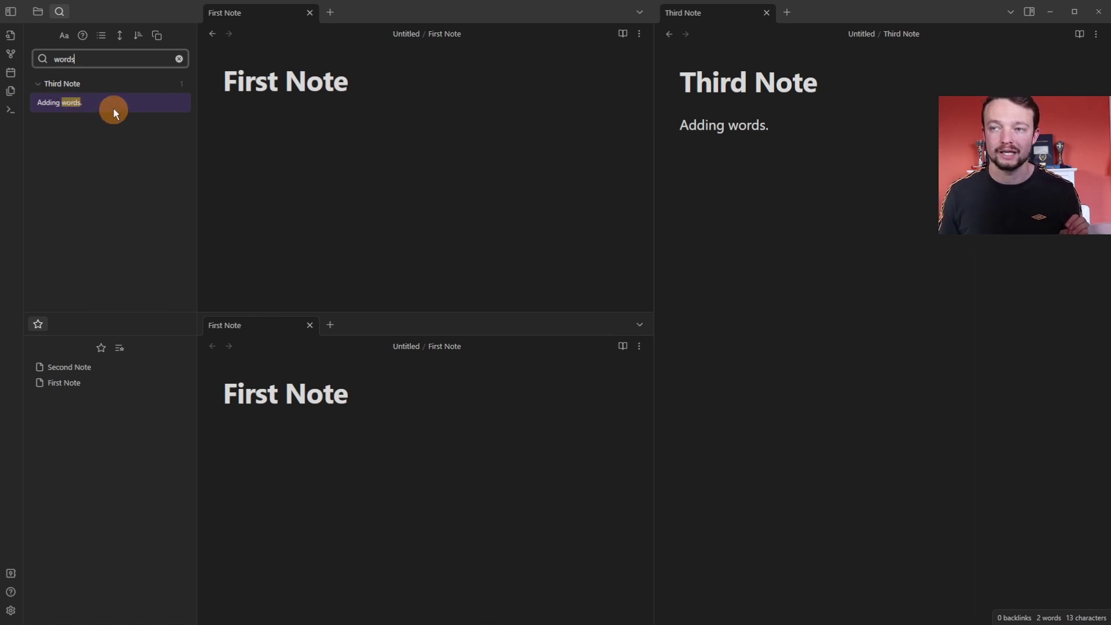
{"action": "left_click", "coordinate": [74, 66]}
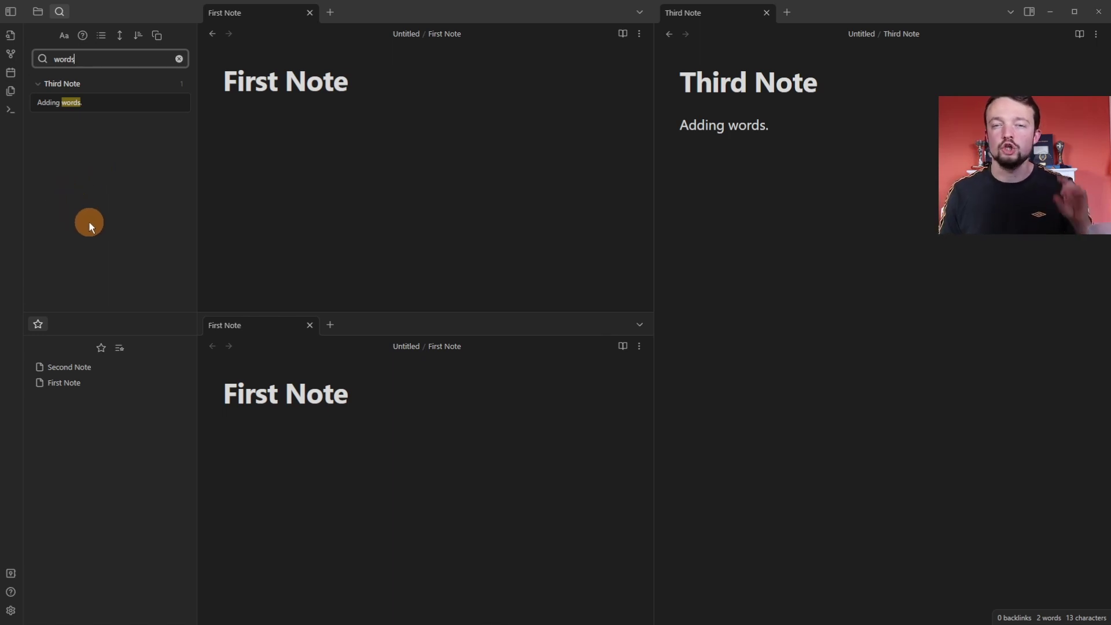
{"action": "left_click", "coordinate": [119, 349]}
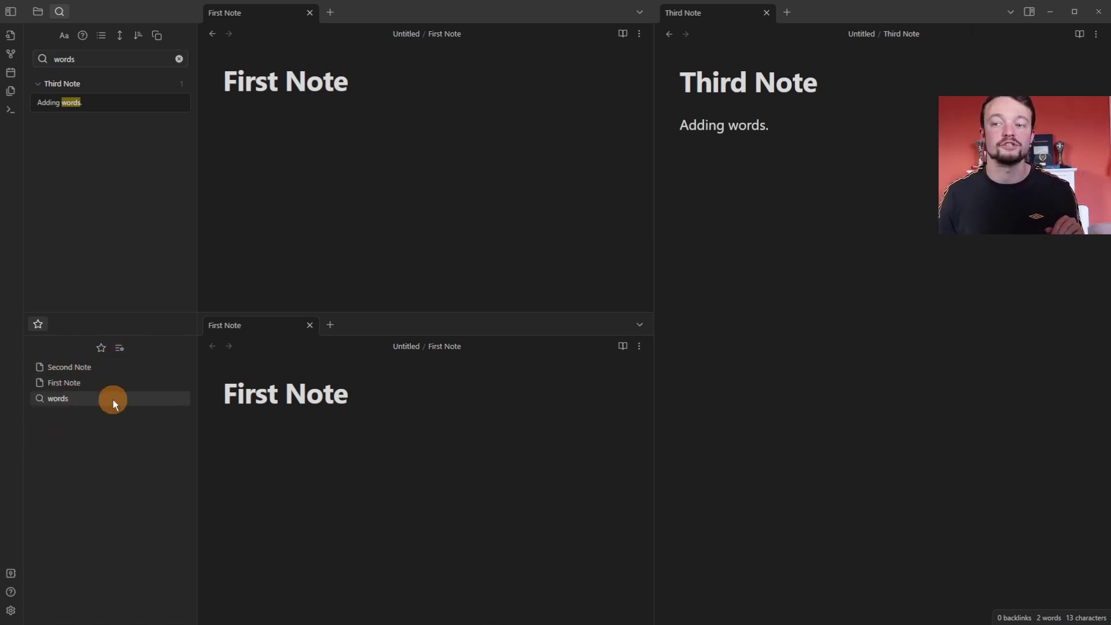
Open Second Note in the lower pane and write "Amazing things." in its body
{"action": "left_click", "coordinate": [69, 367]}
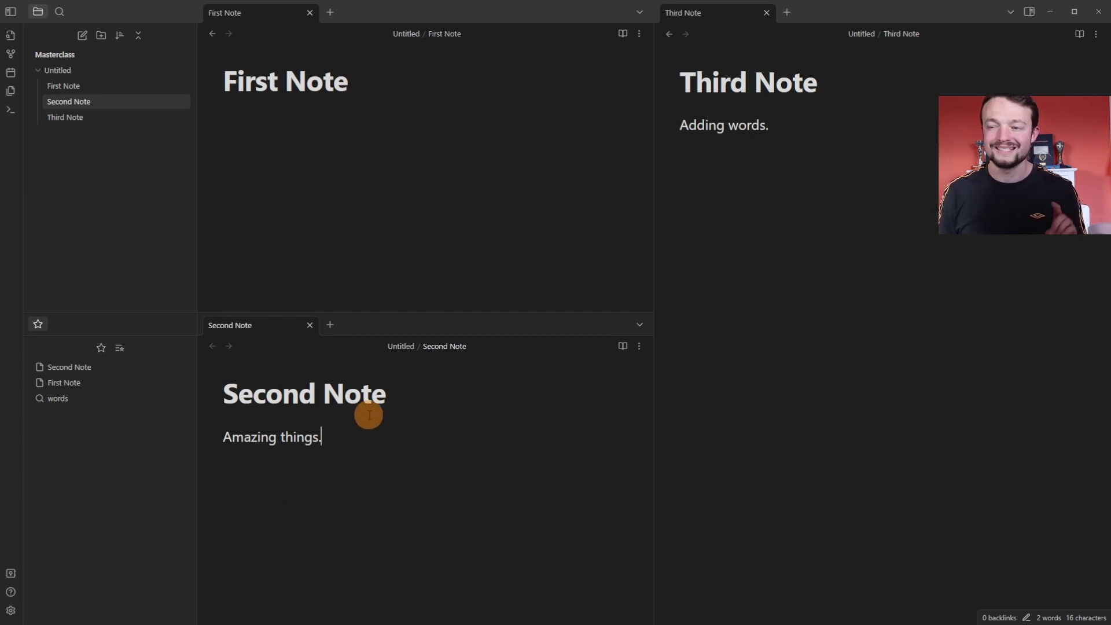
{"action": "left_click", "coordinate": [323, 437]}
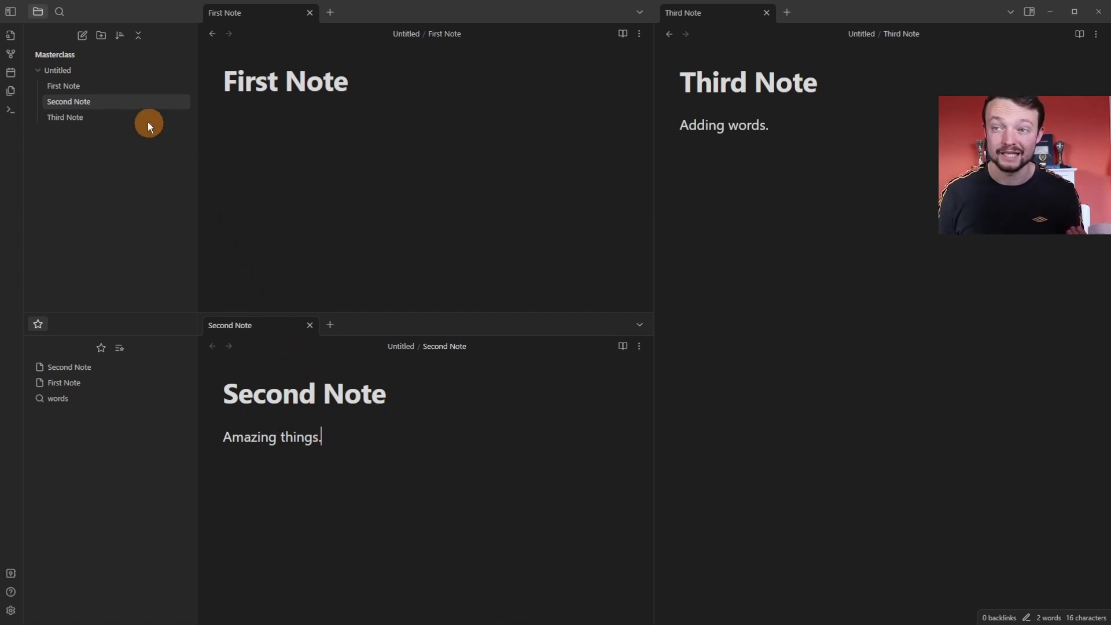
Merge the entire Second Note into First Note, choosing not to be asked for merge confirmation again
{"action": "right_click", "coordinate": [111, 103]}
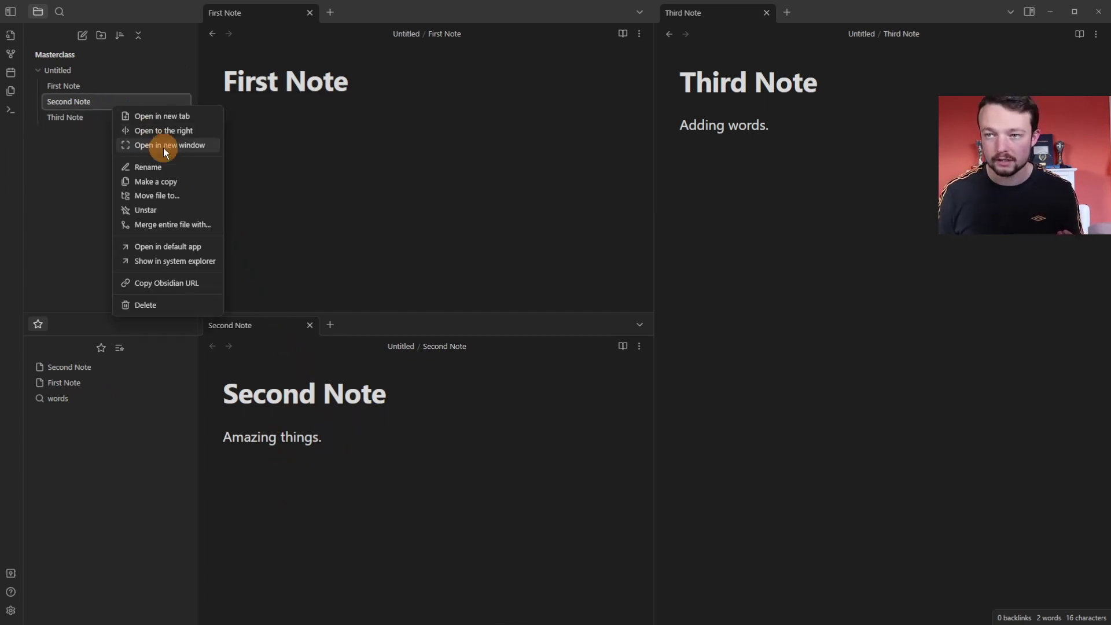
{"action": "left_click", "coordinate": [175, 224]}
{"action": "type", "text": "first"}
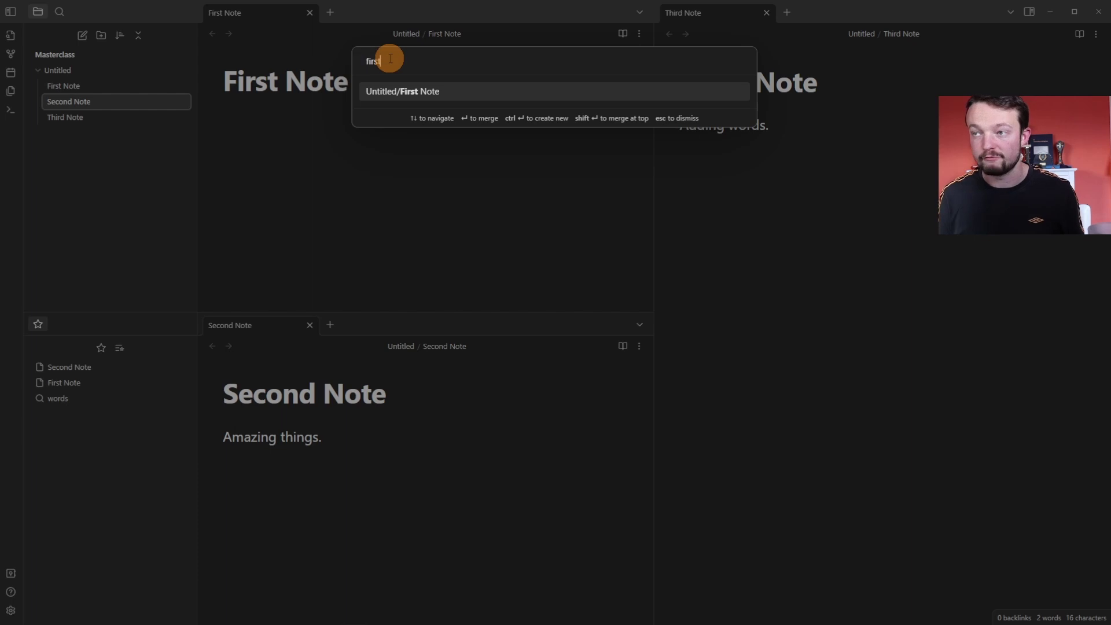
{"action": "left_click", "coordinate": [436, 95]}
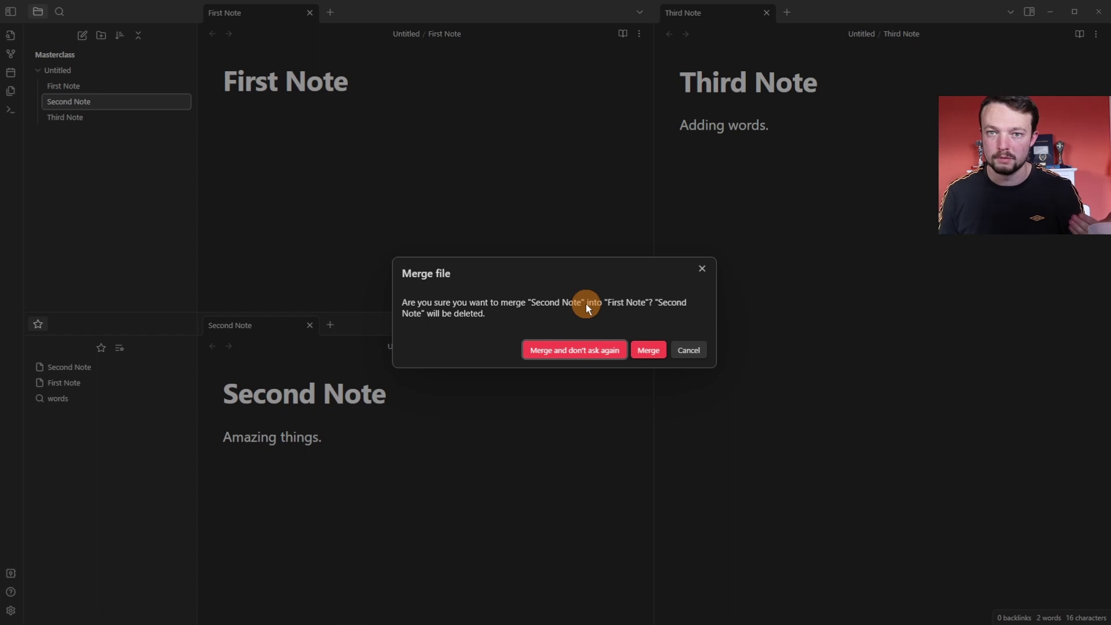
{"action": "left_click", "coordinate": [584, 350]}
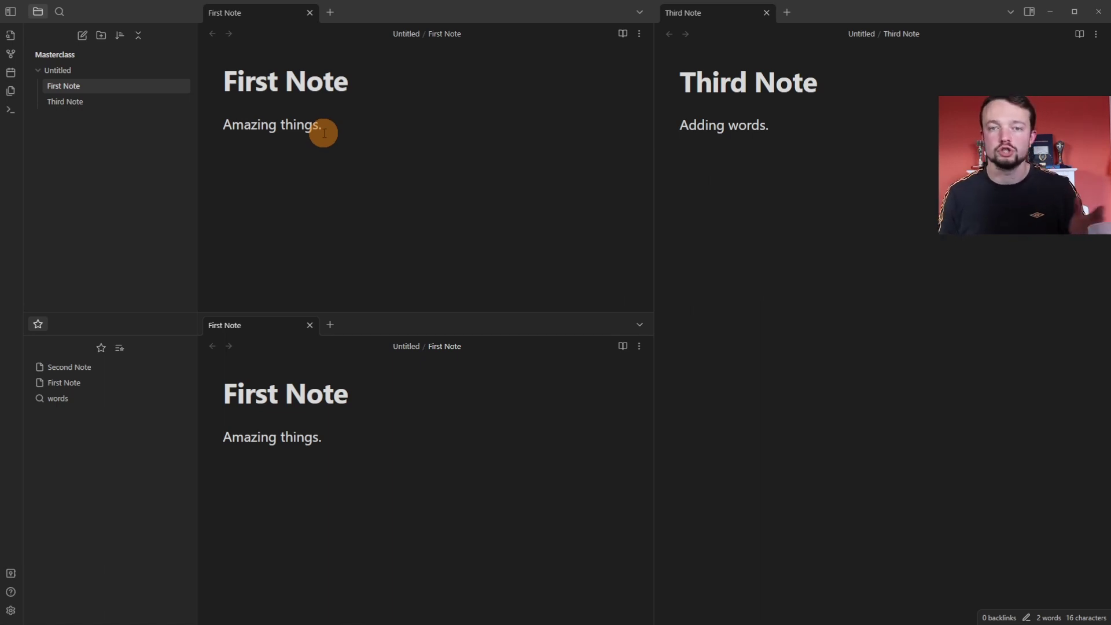
Remove the merged Second Note from the Starred list
{"action": "left_click", "coordinate": [85, 368]}
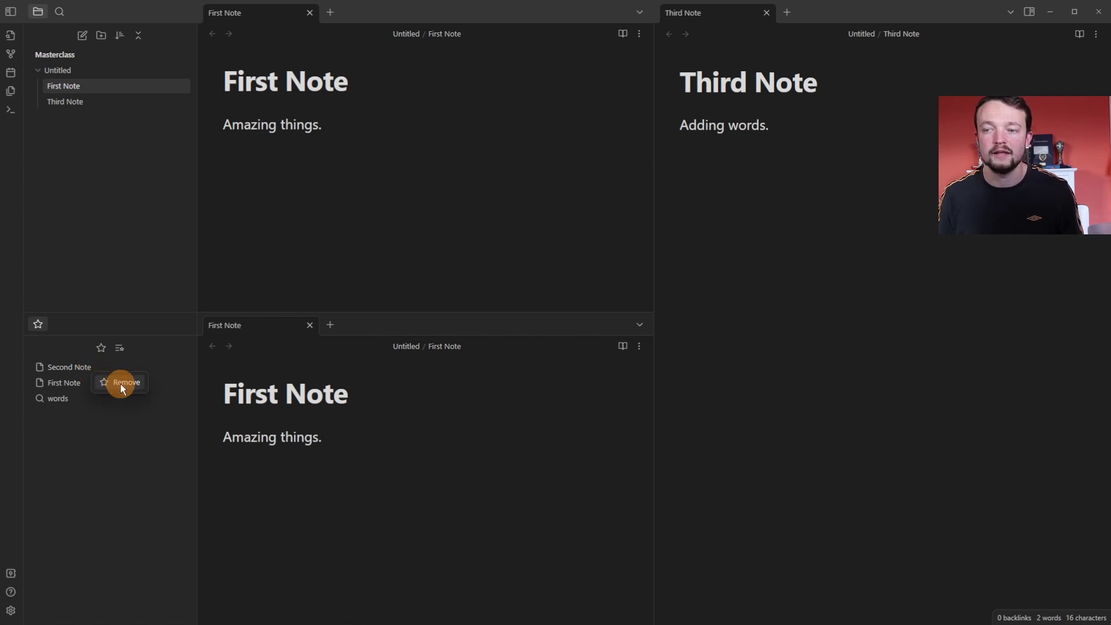
{"action": "left_click", "coordinate": [120, 383]}
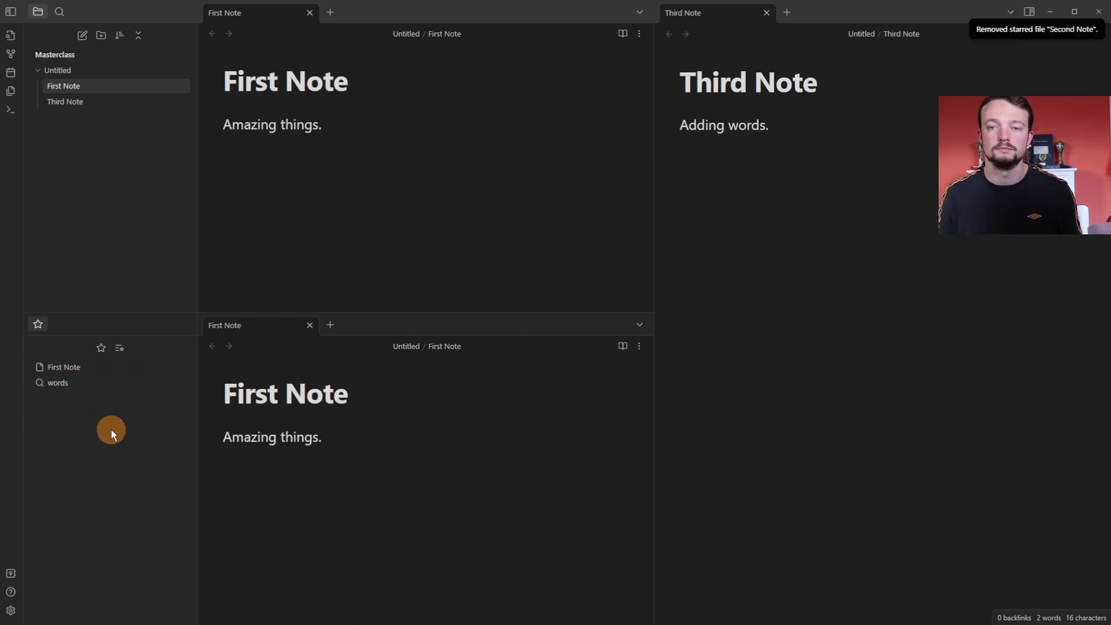
Show the First Note file in the system explorer
{"action": "right_click", "coordinate": [78, 87]}
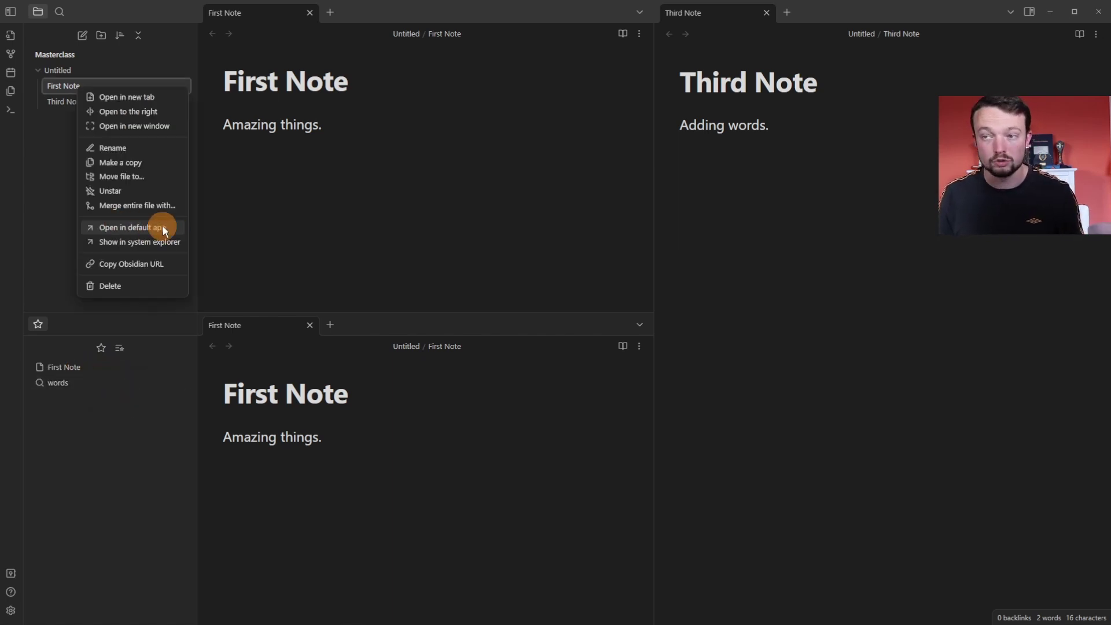
{"action": "left_click", "coordinate": [138, 243]}
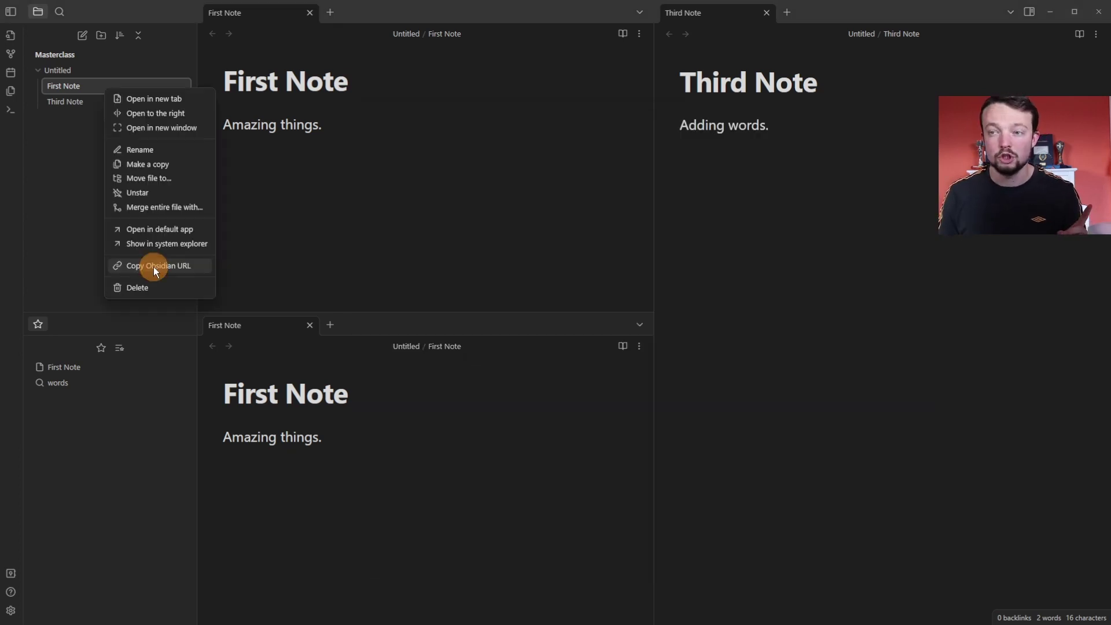
Copy First Note's Obsidian URL and paste it on the line below "Amazing things." in the upper pane
{"action": "left_click", "coordinate": [154, 267]}
{"action": "left_click", "coordinate": [302, 188]}
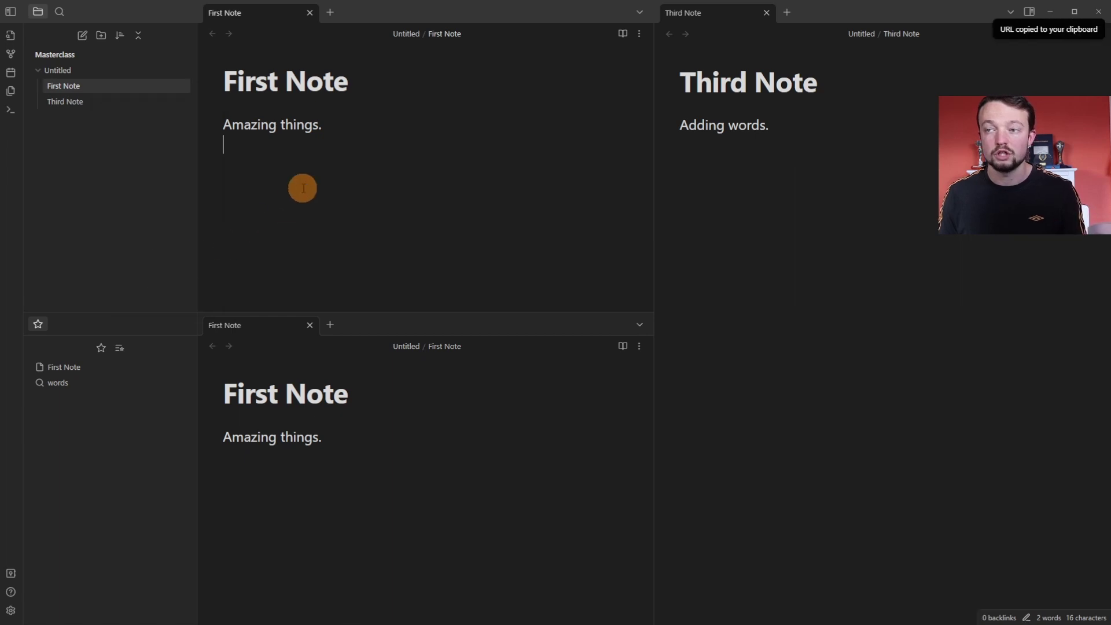
{"action": "type", "text": "obsidian://open?vault=Masterclass&file=Untitled%2FFirst%20Note"}
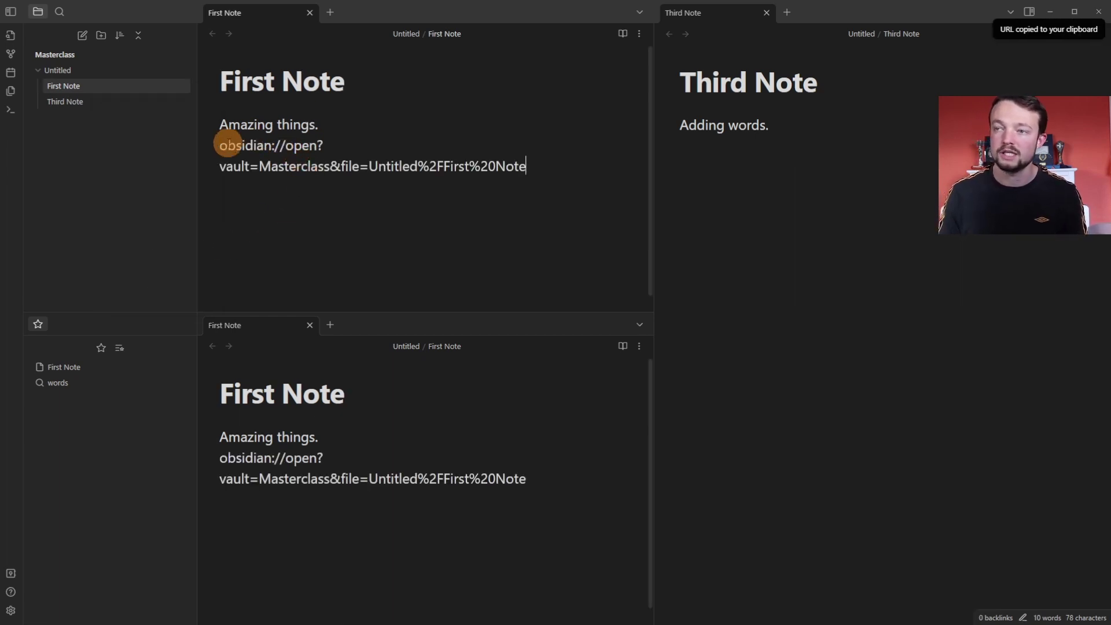
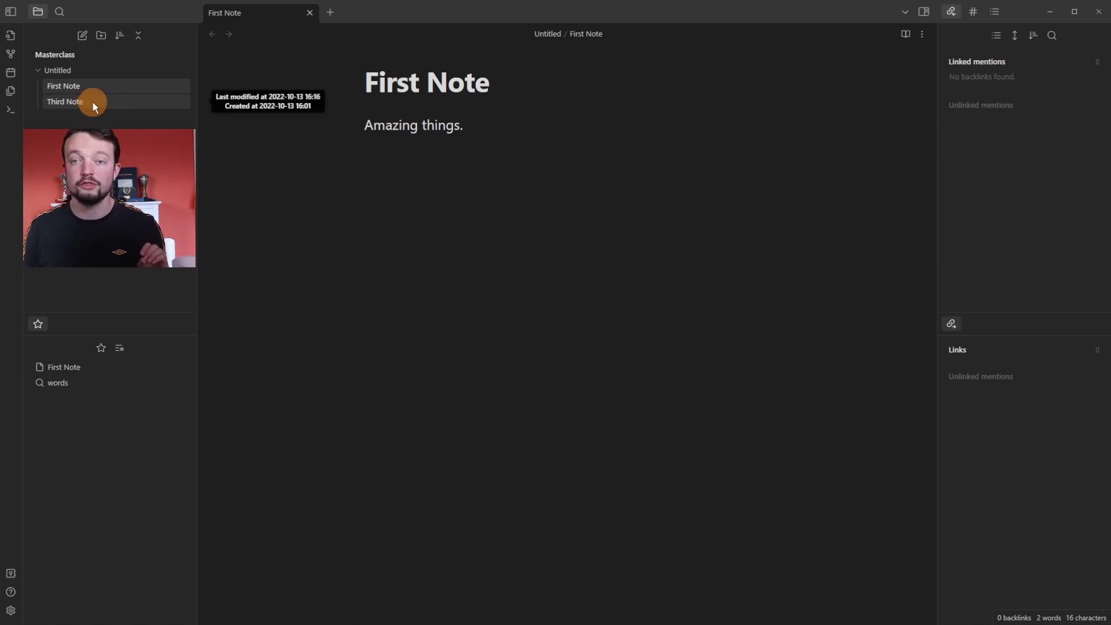
Open Third Note in a new tab and split it into a pane to the right of First Note
{"action": "left_click", "coordinate": [94, 104], "text": "ctrl"}
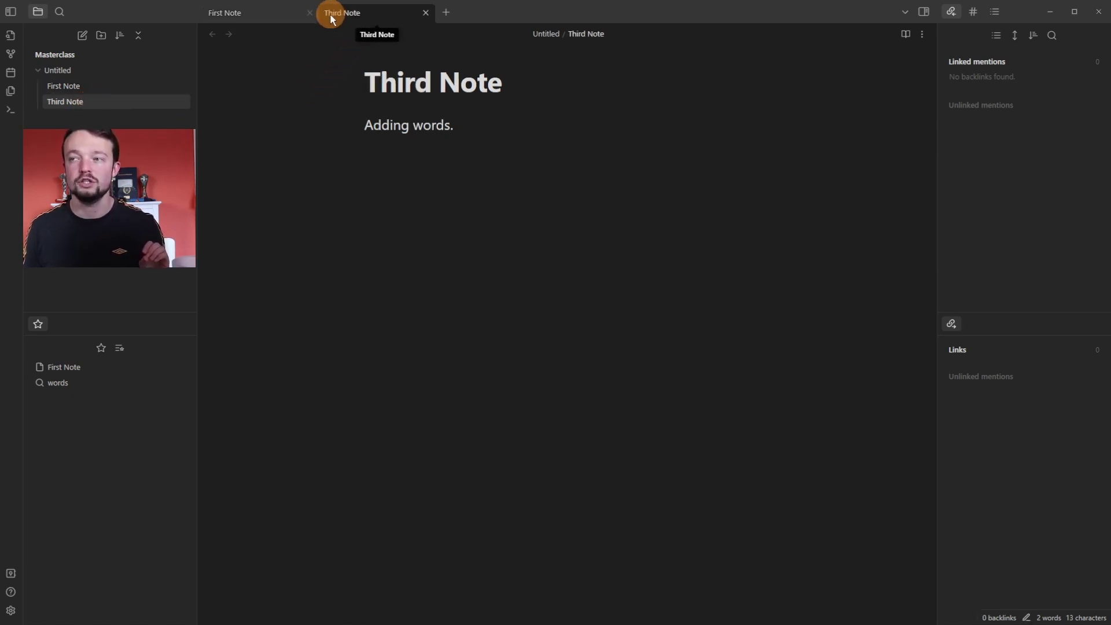
{"action": "left_click_drag", "start_coordinate": [346, 17], "coordinate": [780, 255]}
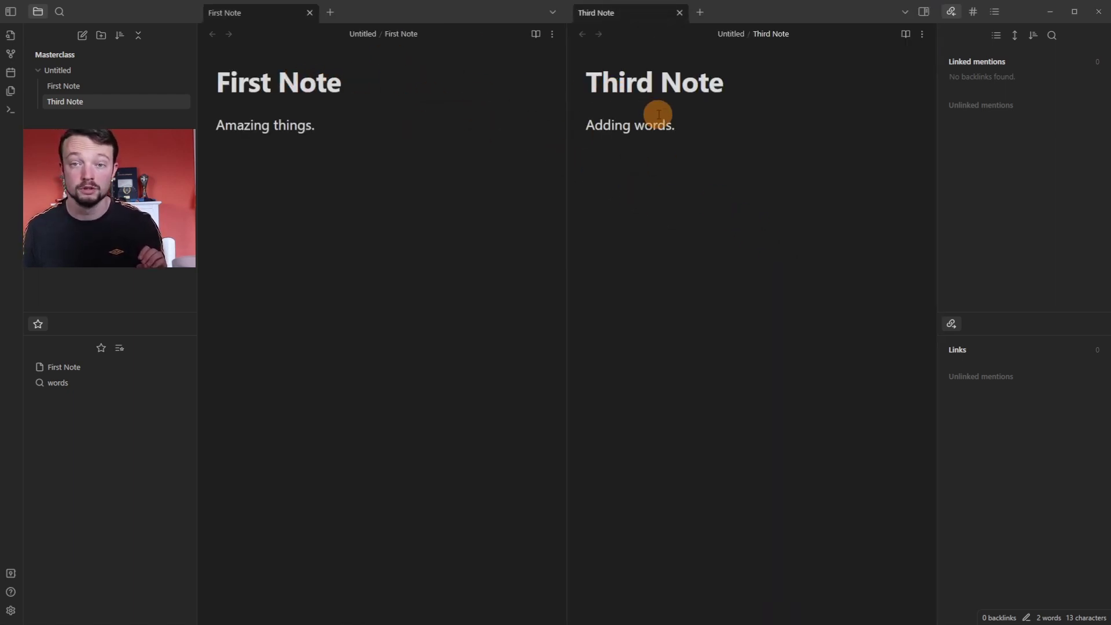
Add the line "Link me to" below "Adding words." in Third Note, ending with an internal link to First Note
{"action": "left_click", "coordinate": [640, 146]}
{"action": "type", "text": "Link me to"}
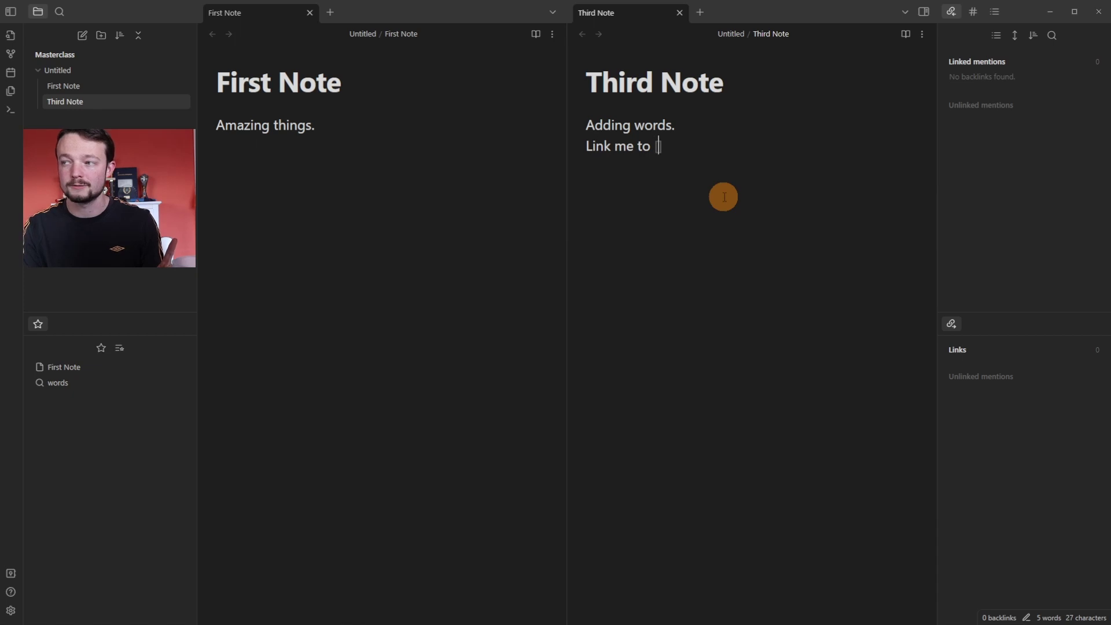
{"action": "type", "text": "[["}
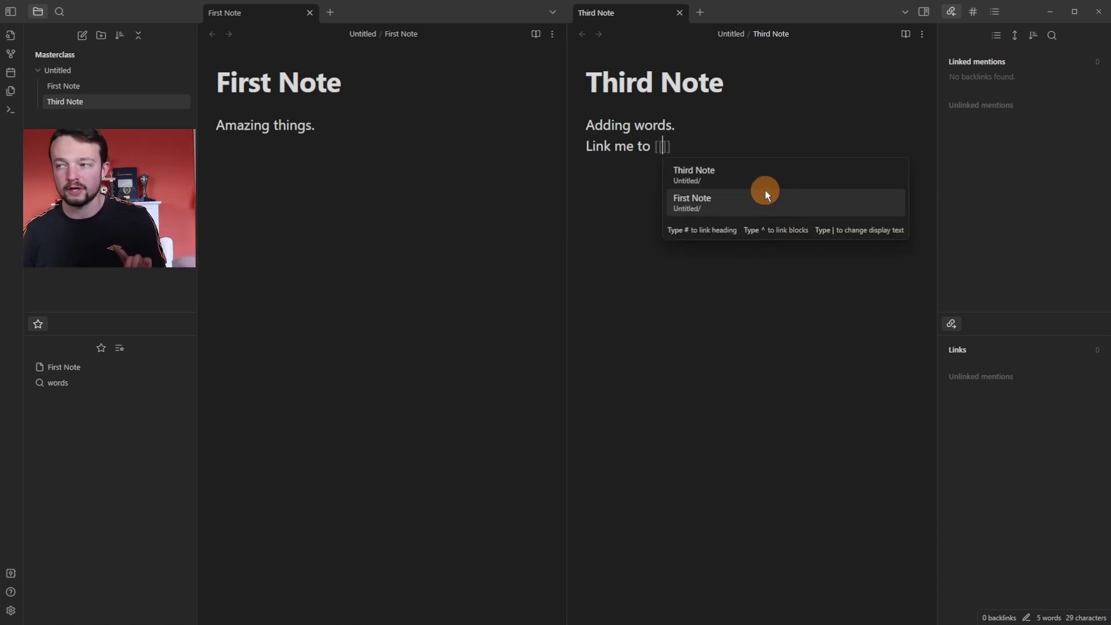
{"action": "left_click", "coordinate": [706, 203]}
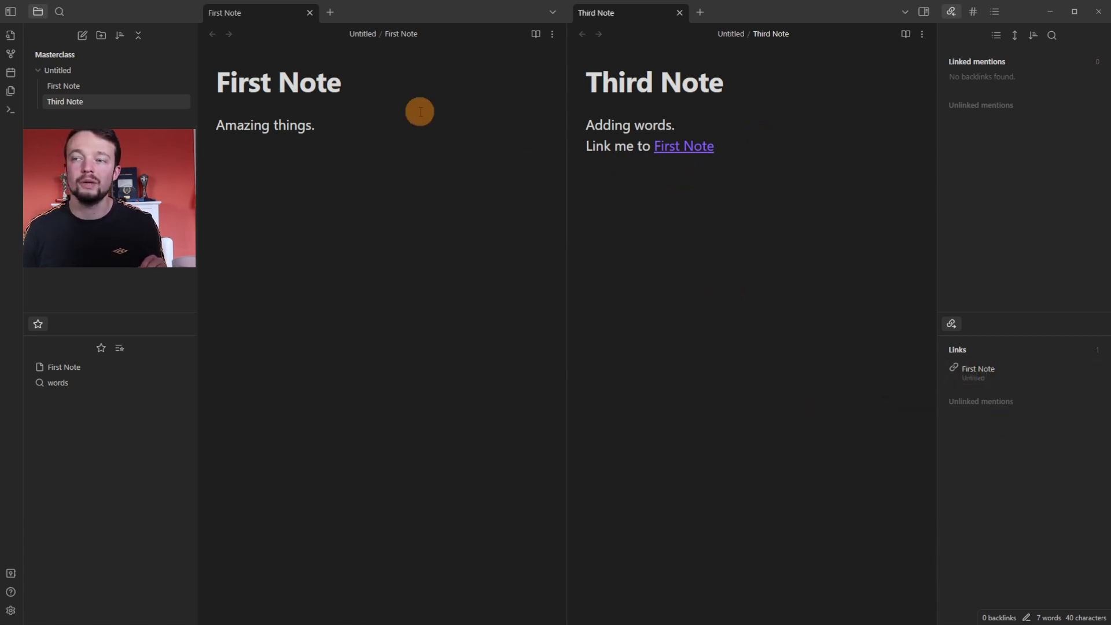
Show First Note's backlinks, collapse the linked mention results, and expand the Third Note entry
{"action": "left_click", "coordinate": [344, 152]}
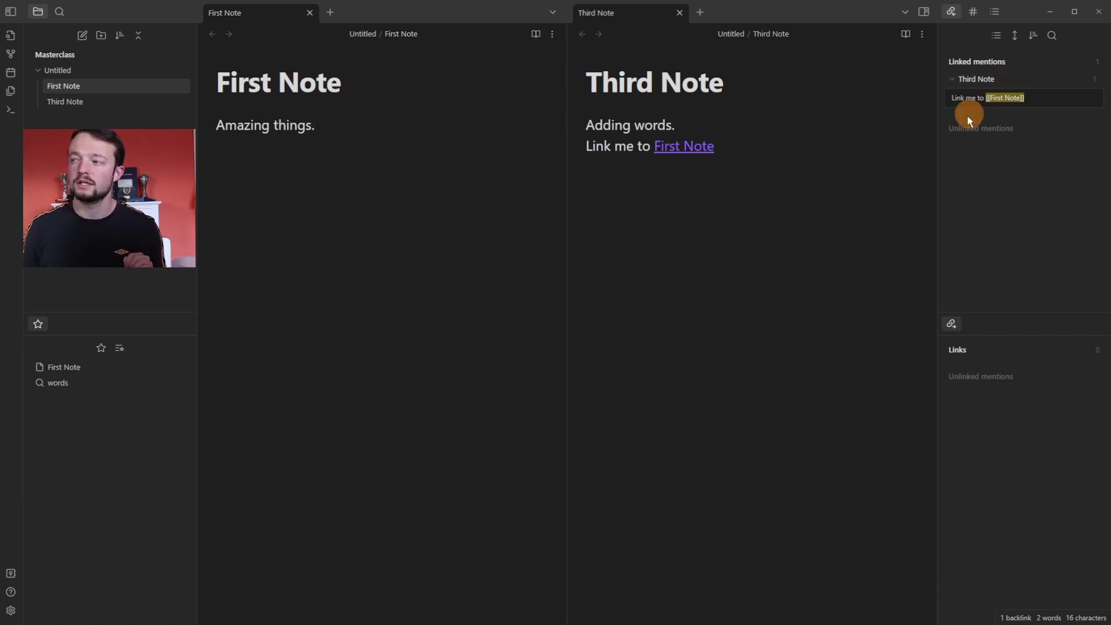
{"action": "left_click", "coordinate": [998, 37]}
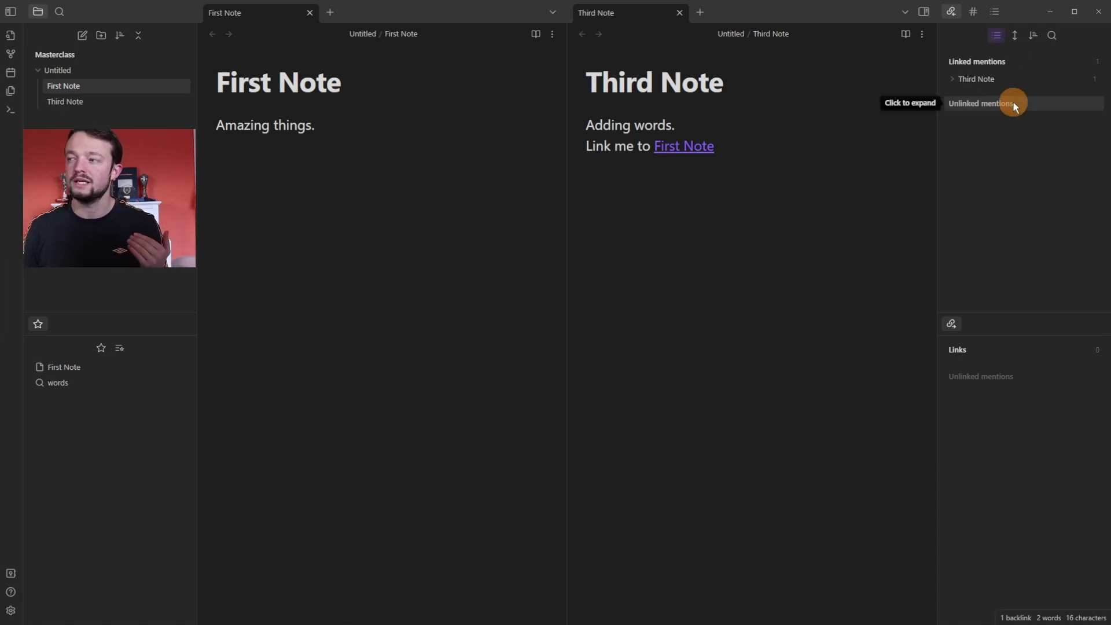
{"action": "left_click", "coordinate": [1033, 79]}
{"action": "left_click", "coordinate": [421, 154]}
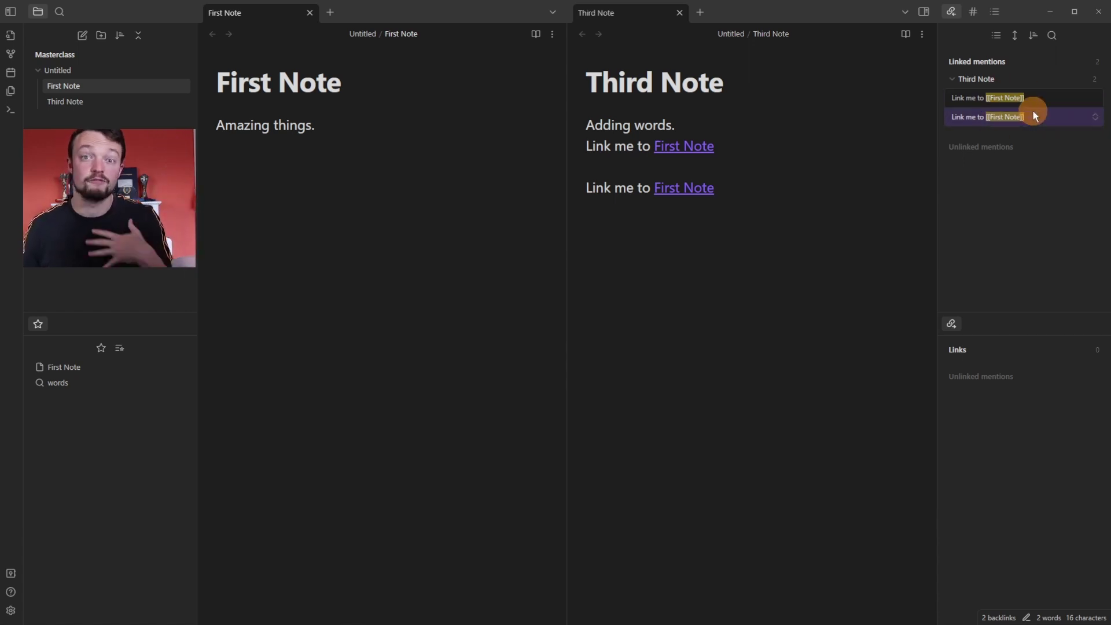
{"action": "left_click", "coordinate": [997, 37]}
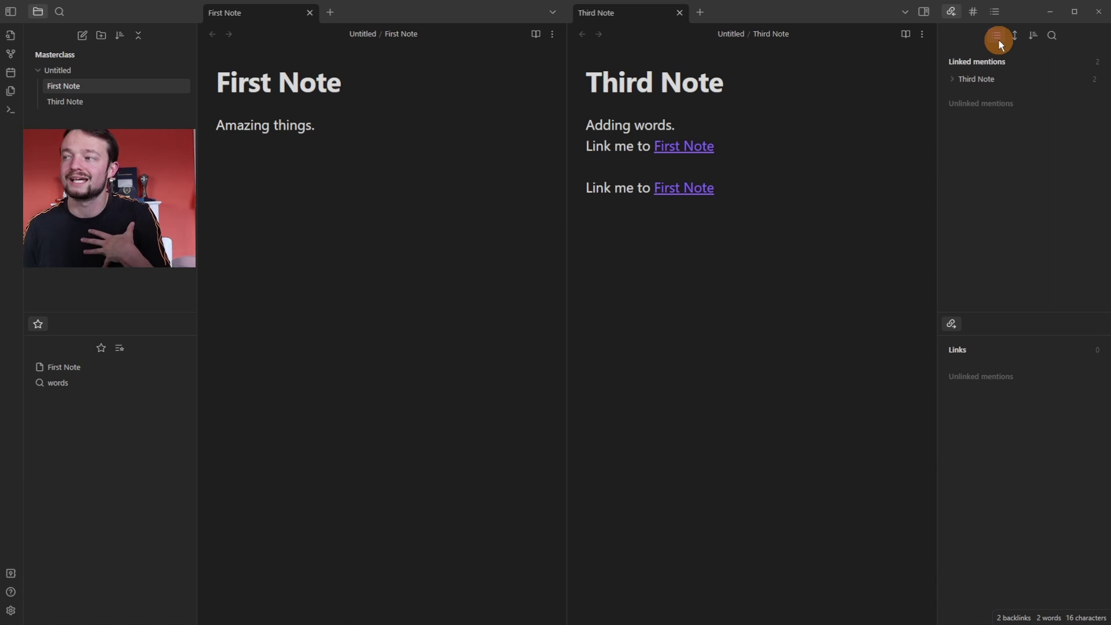
{"action": "left_click", "coordinate": [952, 77]}
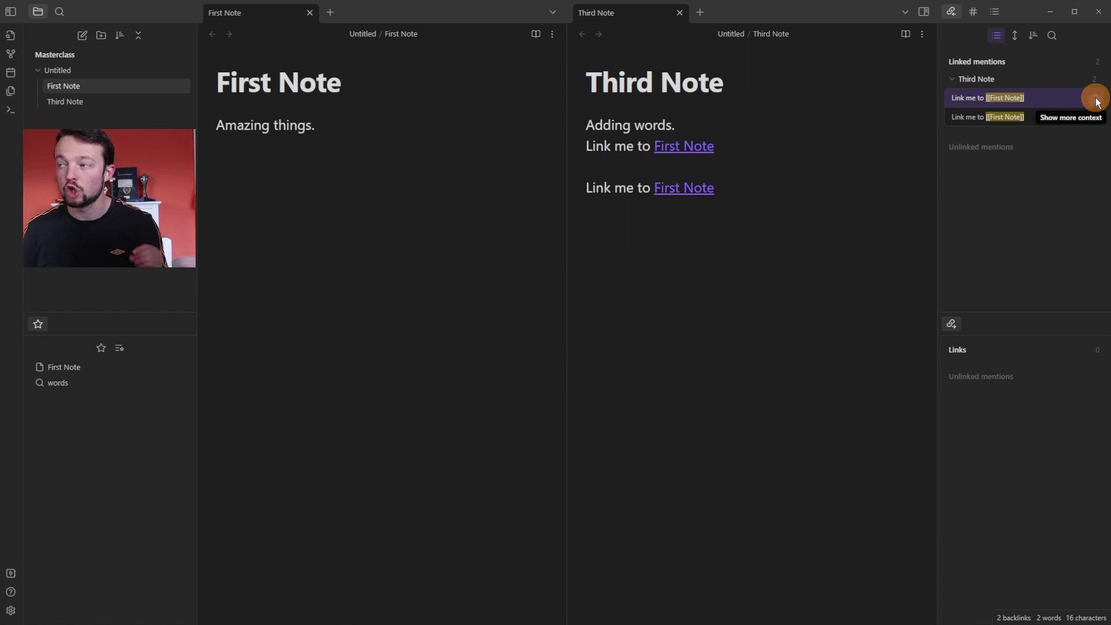
Examine the extra context around First Note's linked mentions and the sort orders available for its backlinks
{"action": "left_click", "coordinate": [1095, 98]}
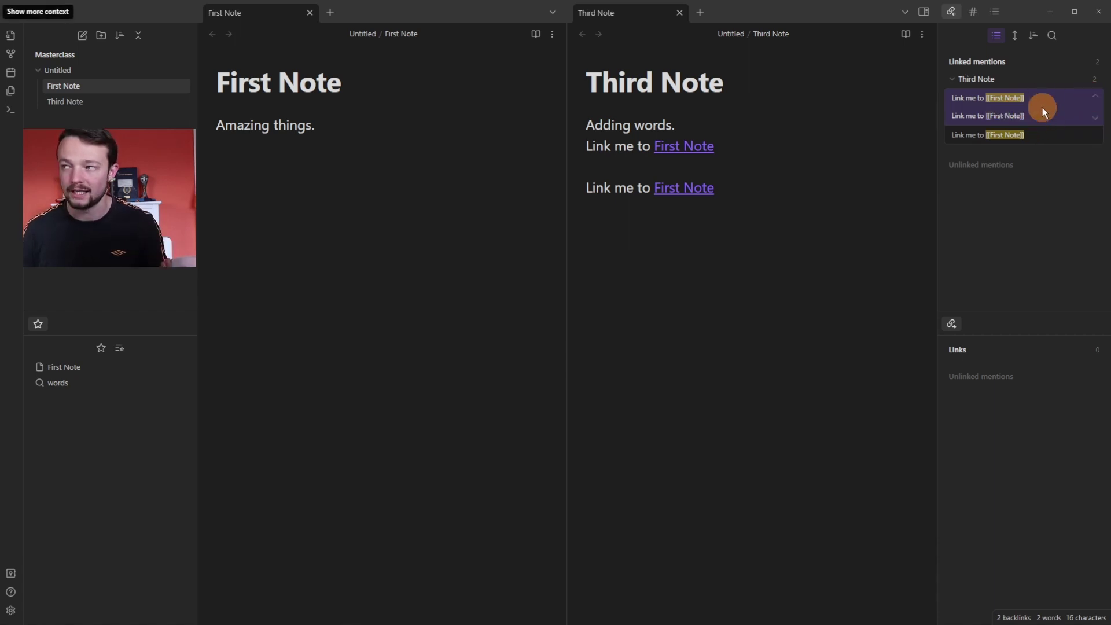
{"action": "left_click", "coordinate": [1015, 35]}
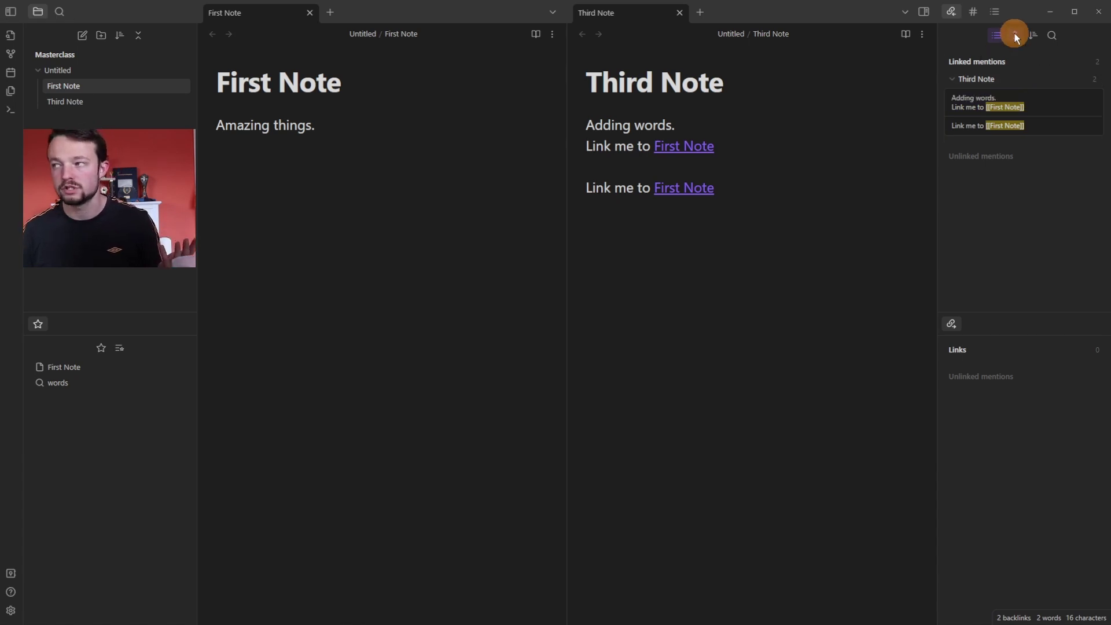
{"action": "left_click", "coordinate": [1016, 34]}
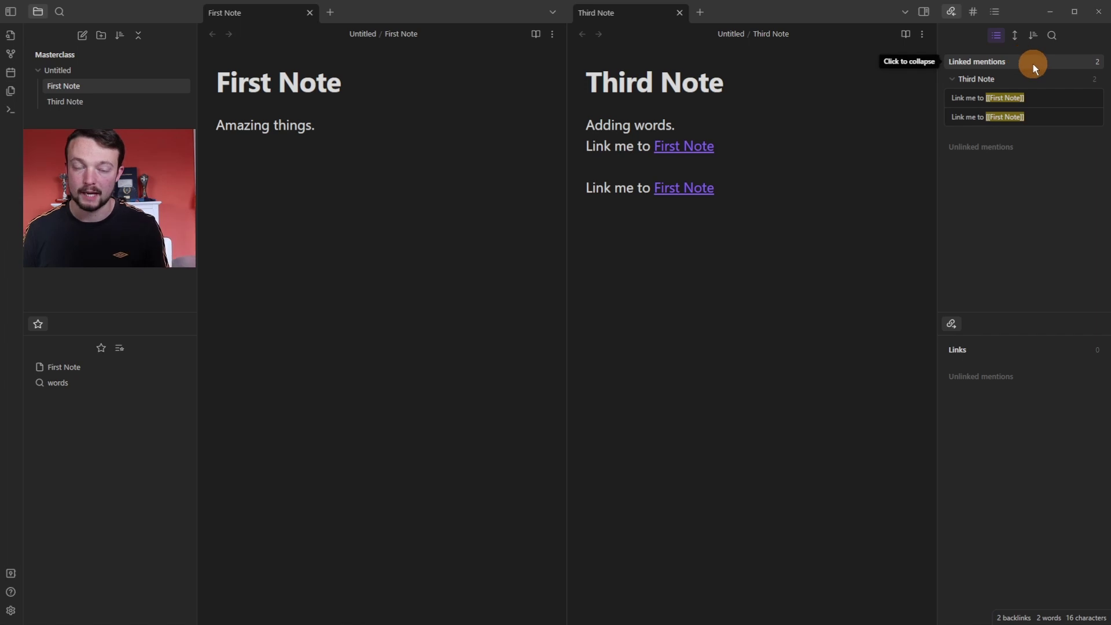
{"action": "left_click", "coordinate": [1033, 35]}
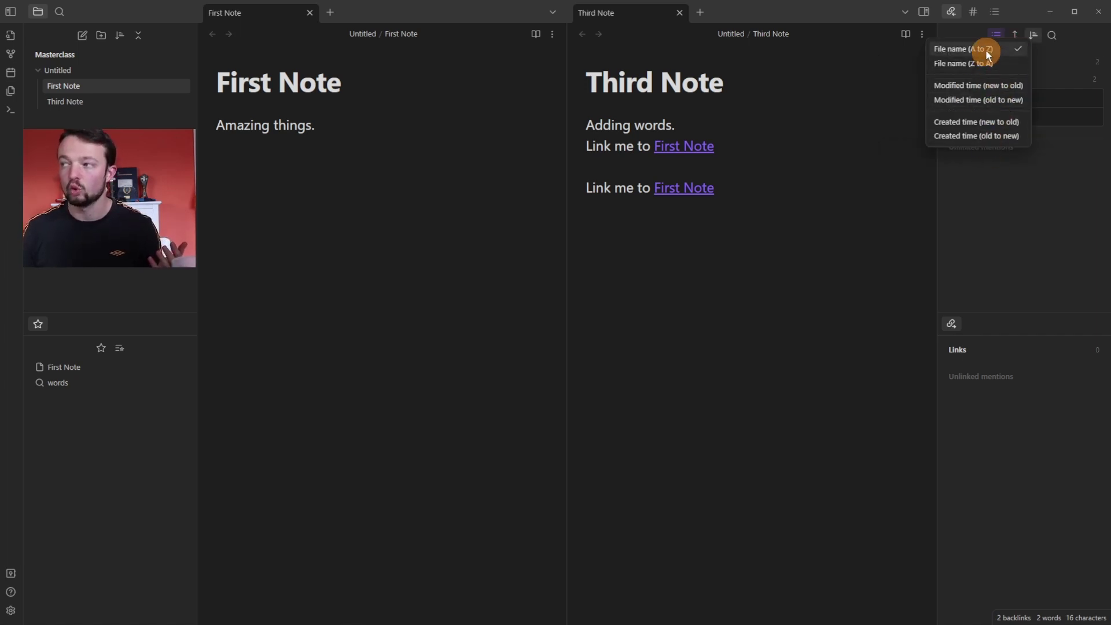
Filter First Note's backlinks by the word "exciting"
{"action": "left_click", "coordinate": [1052, 36]}
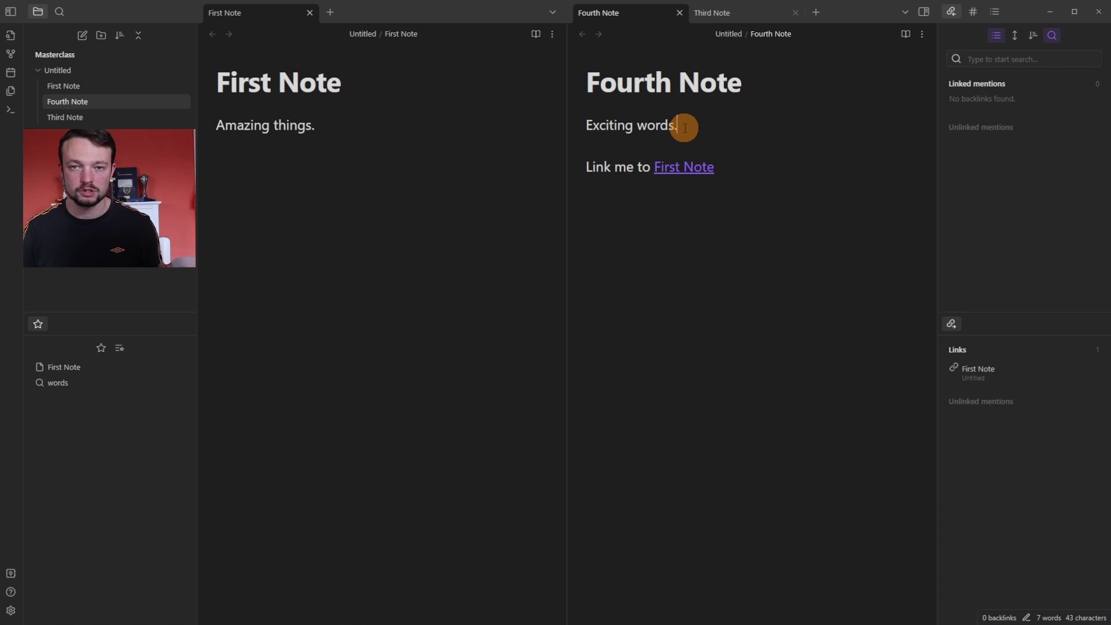
{"action": "left_click", "coordinate": [341, 103]}
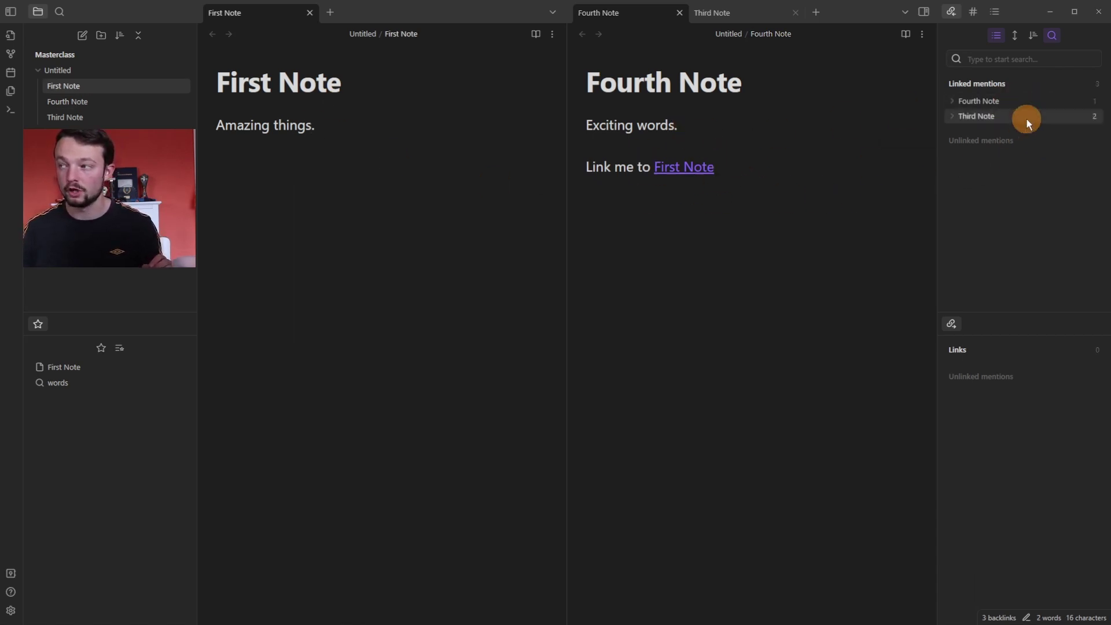
{"action": "left_click", "coordinate": [745, 13]}
{"action": "key", "text": "ctrl+Tab"}
{"action": "left_click", "coordinate": [1042, 59]}
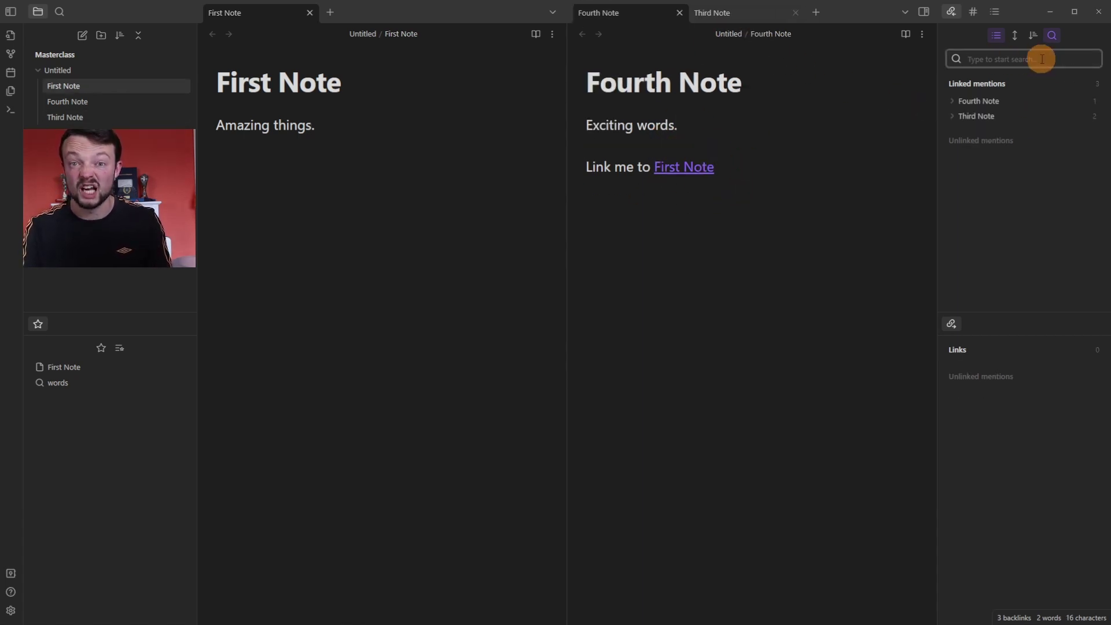
{"action": "type", "text": "exciting"}
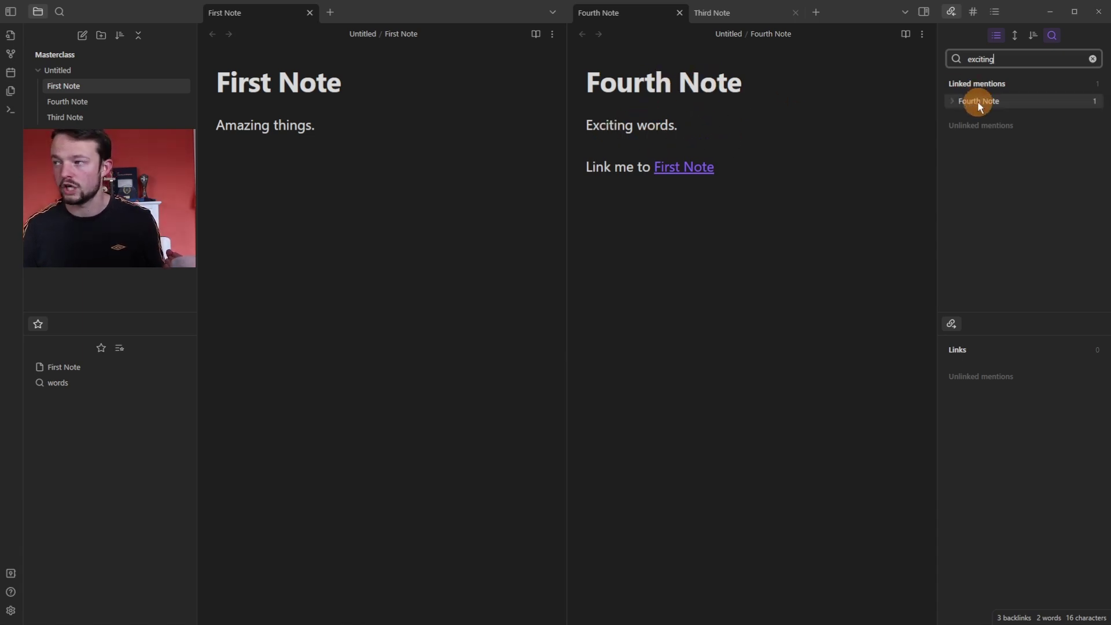
Turn the second First Note link in Third Note back into plain text
{"action": "left_click", "coordinate": [718, 13]}
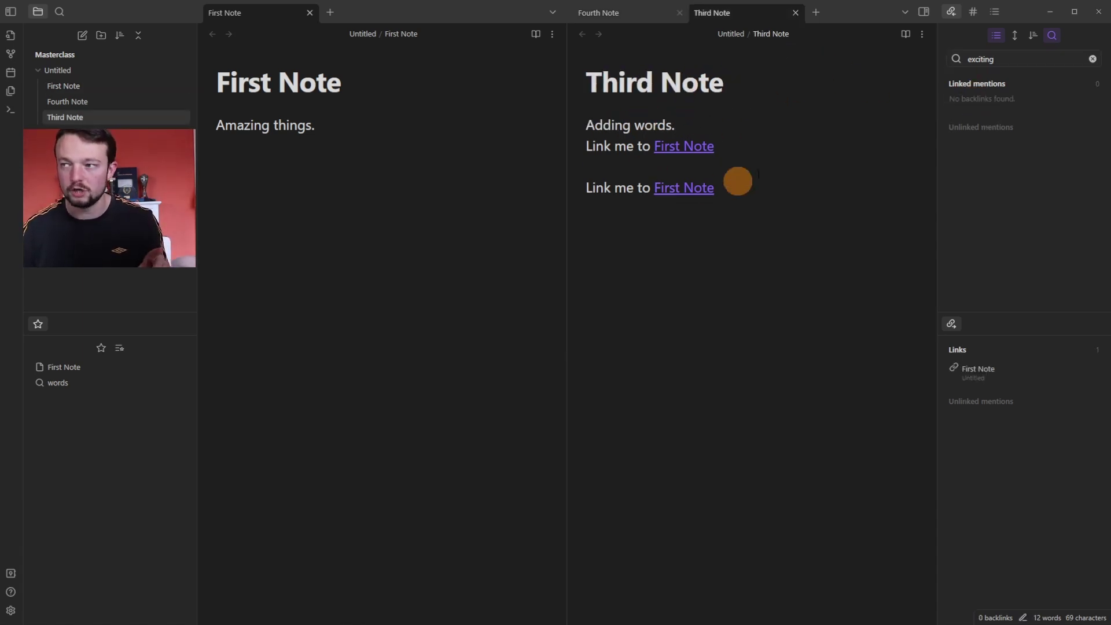
{"action": "key", "text": "ctrl+z"}
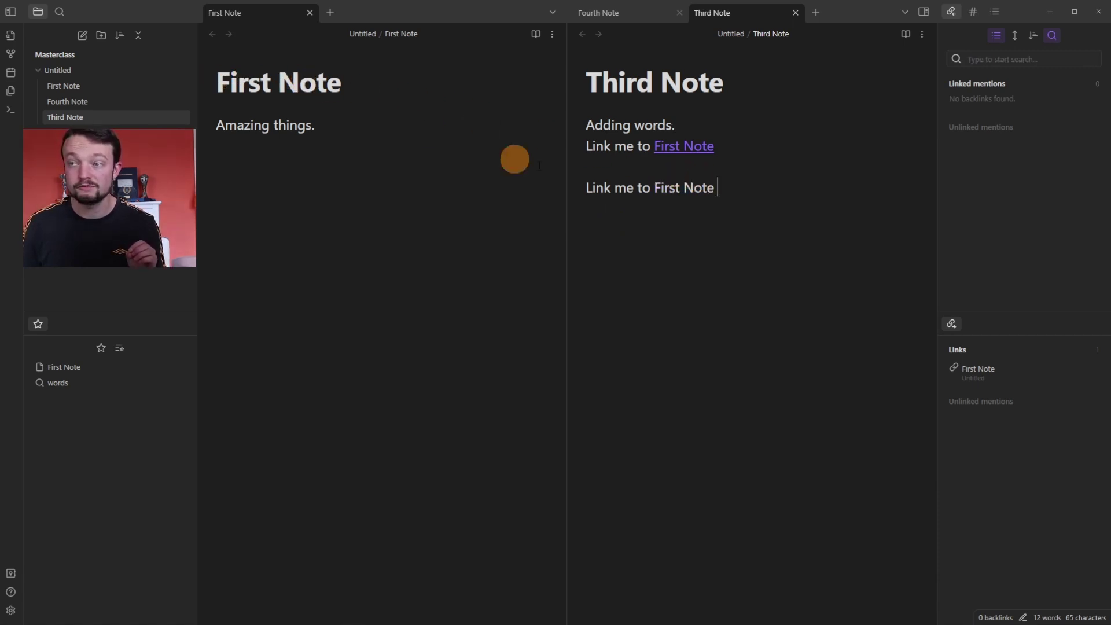
{"action": "left_click_drag", "start_coordinate": [653, 187], "coordinate": [732, 187]}
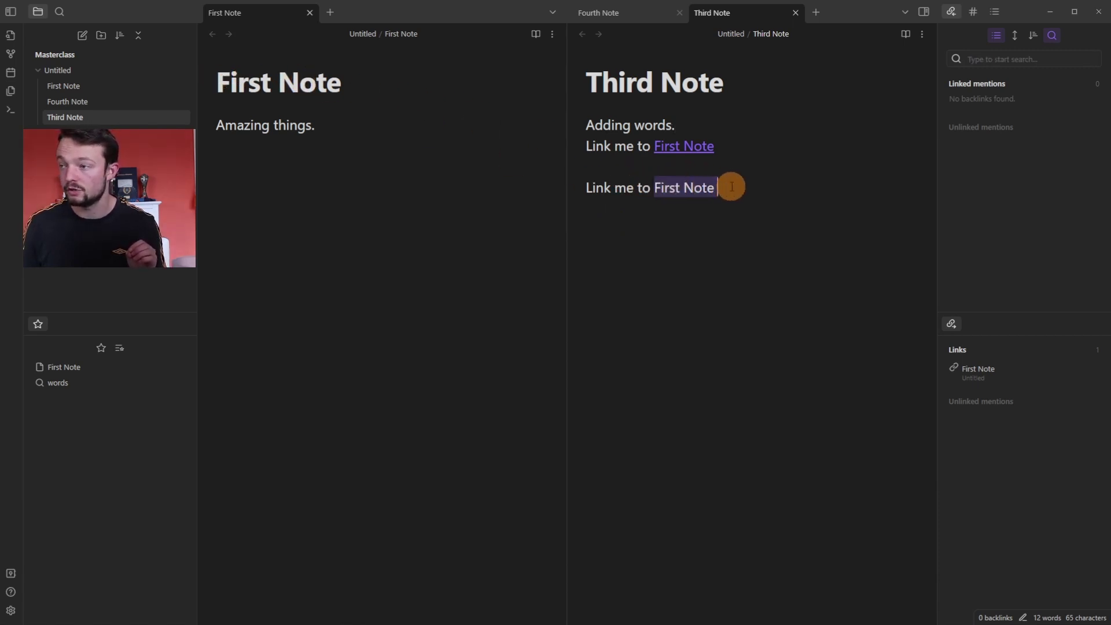
{"action": "left_click", "coordinate": [697, 187]}
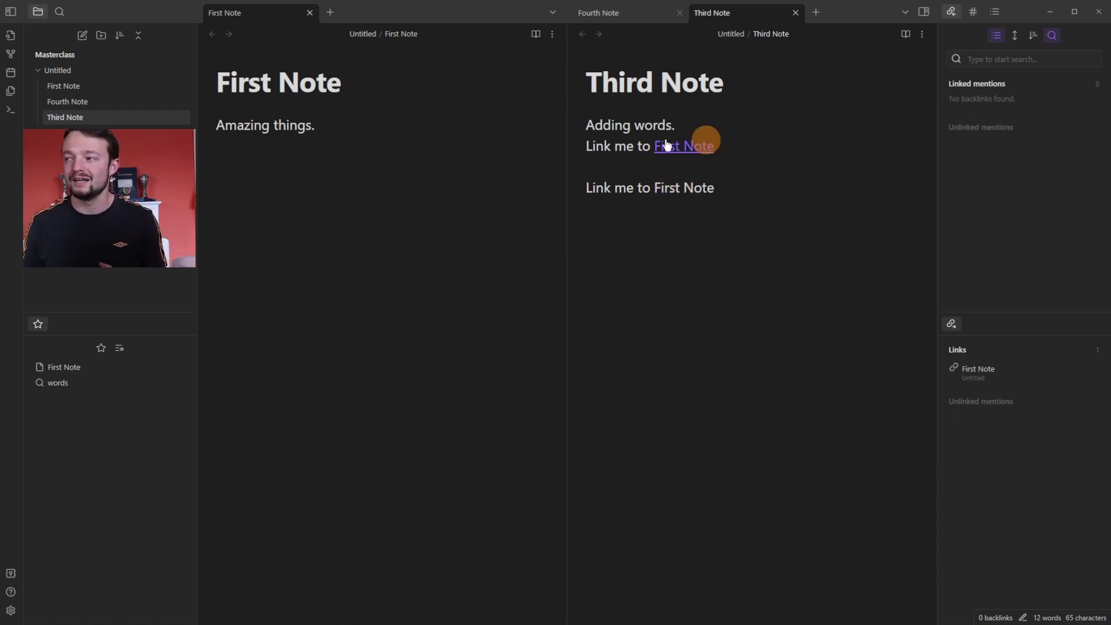
Expand First Note's unlinked mentions and convert the plain-text mention in Third Note into a link
{"action": "left_click", "coordinate": [289, 124]}
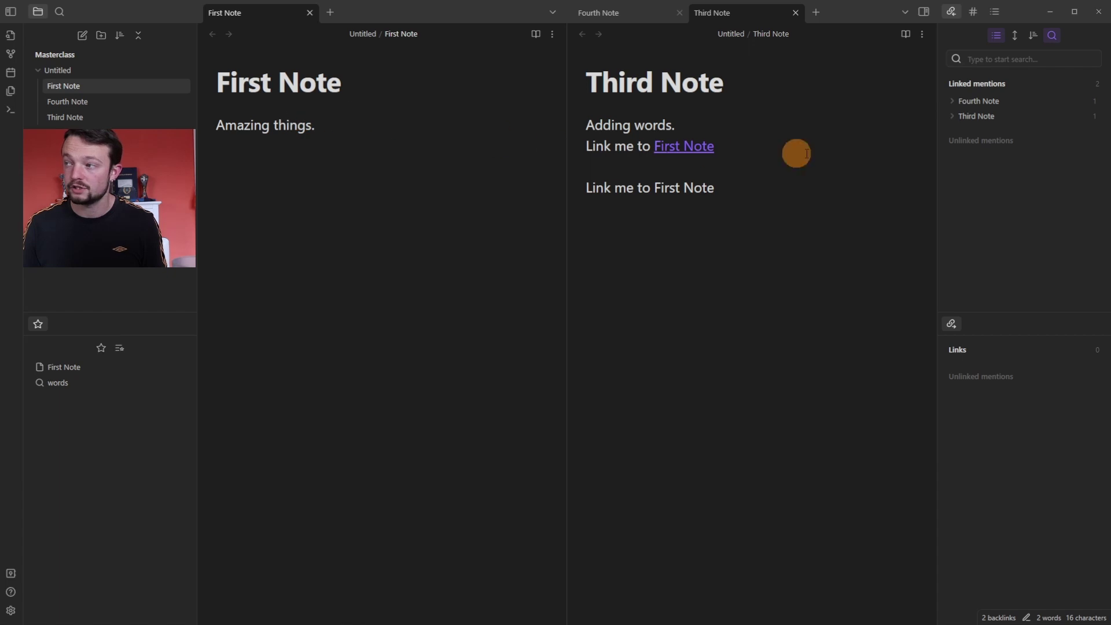
{"action": "left_click", "coordinate": [983, 141]}
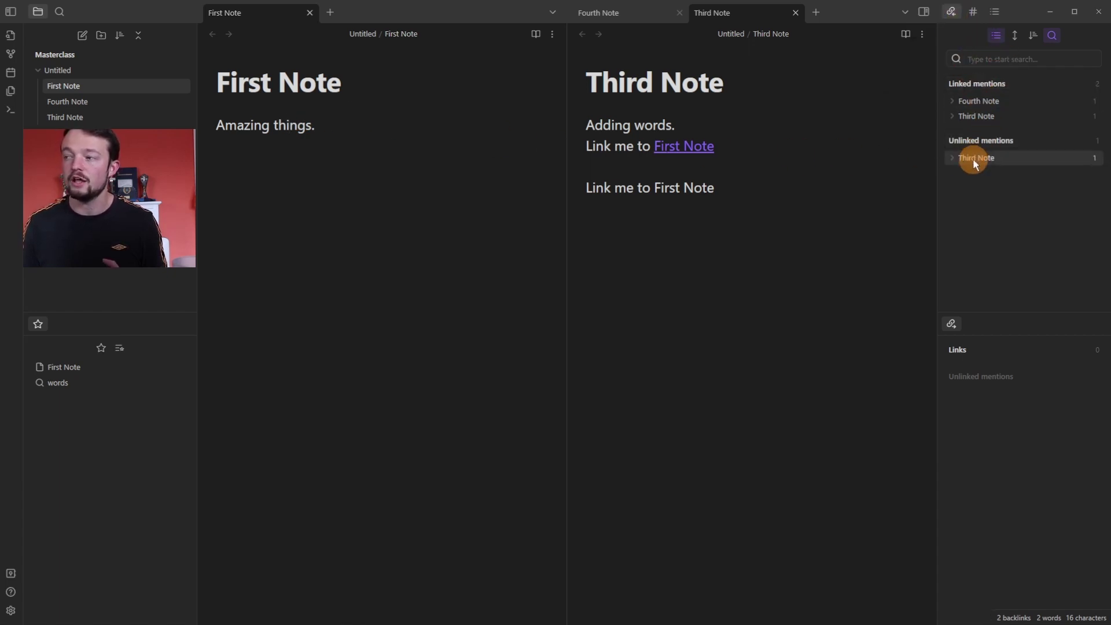
{"action": "left_click", "coordinate": [974, 158]}
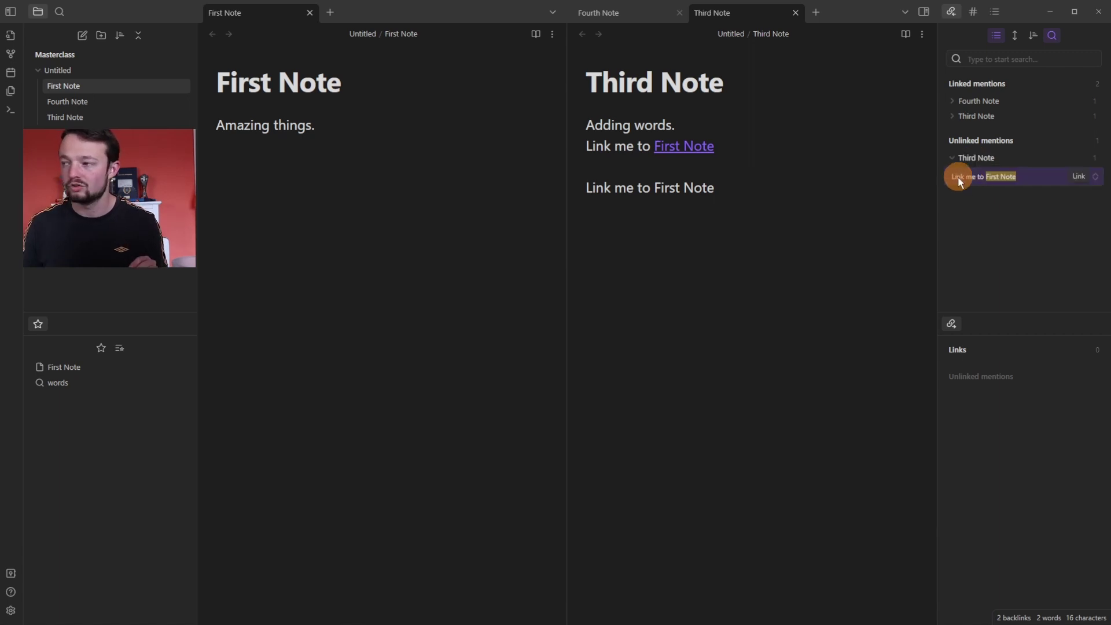
{"action": "left_click", "coordinate": [1078, 177]}
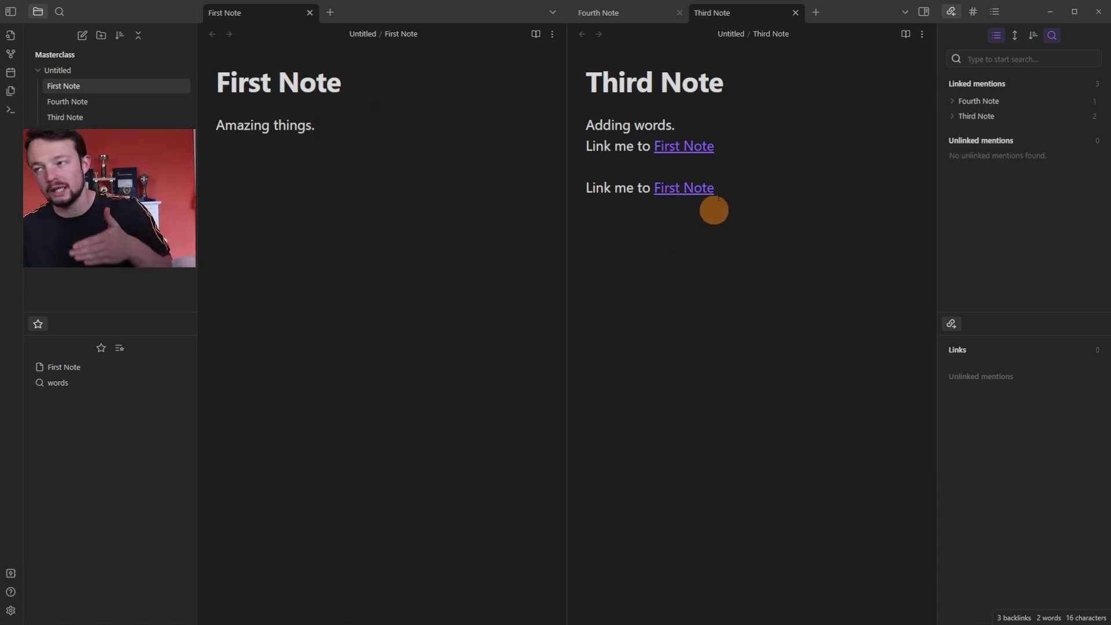
Undo the new link in Third Note and link the plain-text First Note mention from Third Note's outgoing links instead
{"action": "left_click", "coordinate": [687, 256]}
{"action": "key", "text": "ctrl+z"}
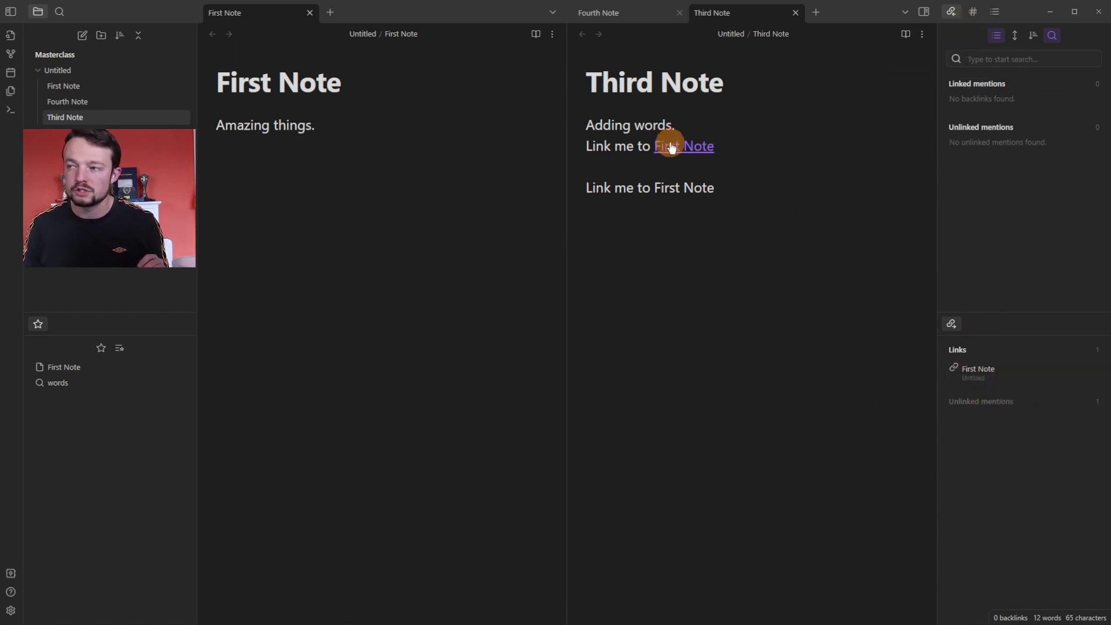
{"action": "left_click", "coordinate": [1002, 401]}
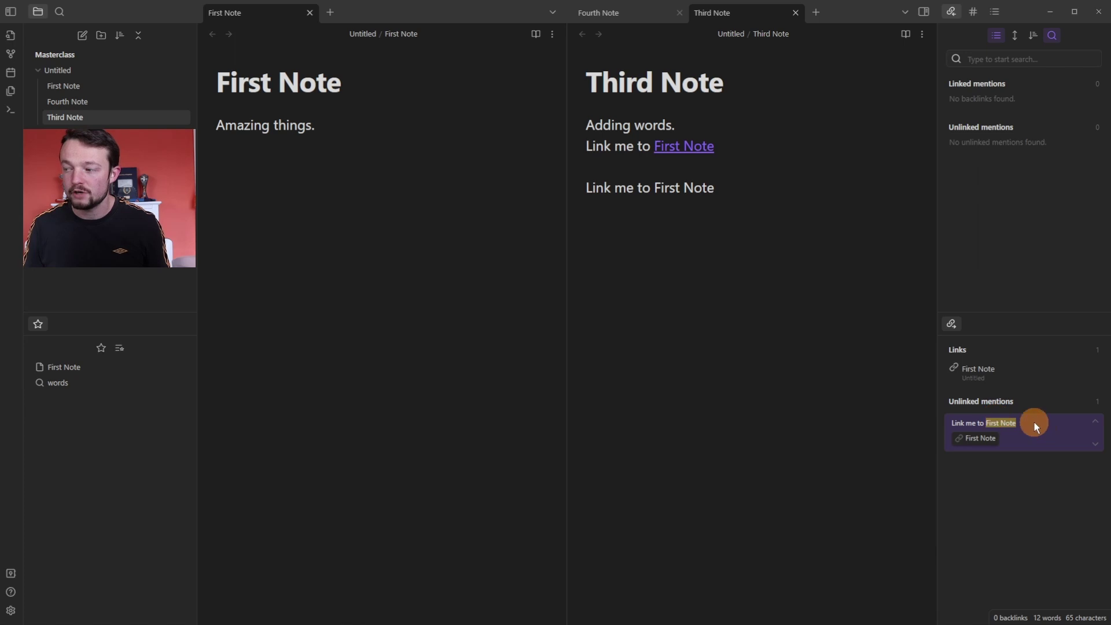
{"action": "left_click", "coordinate": [980, 443]}
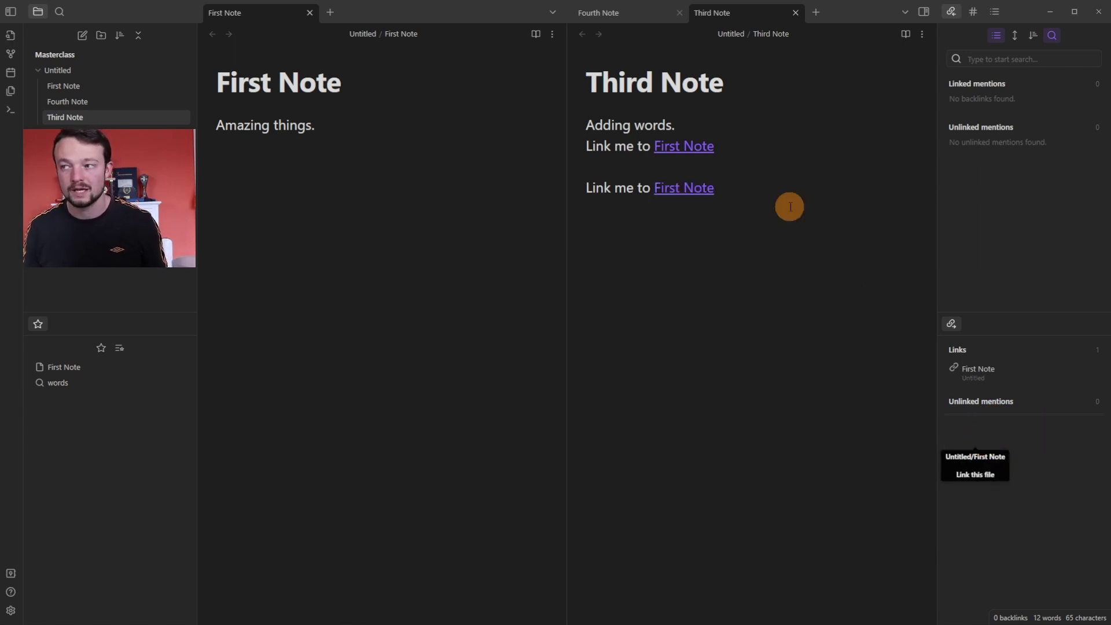
{"action": "left_click", "coordinate": [667, 240]}
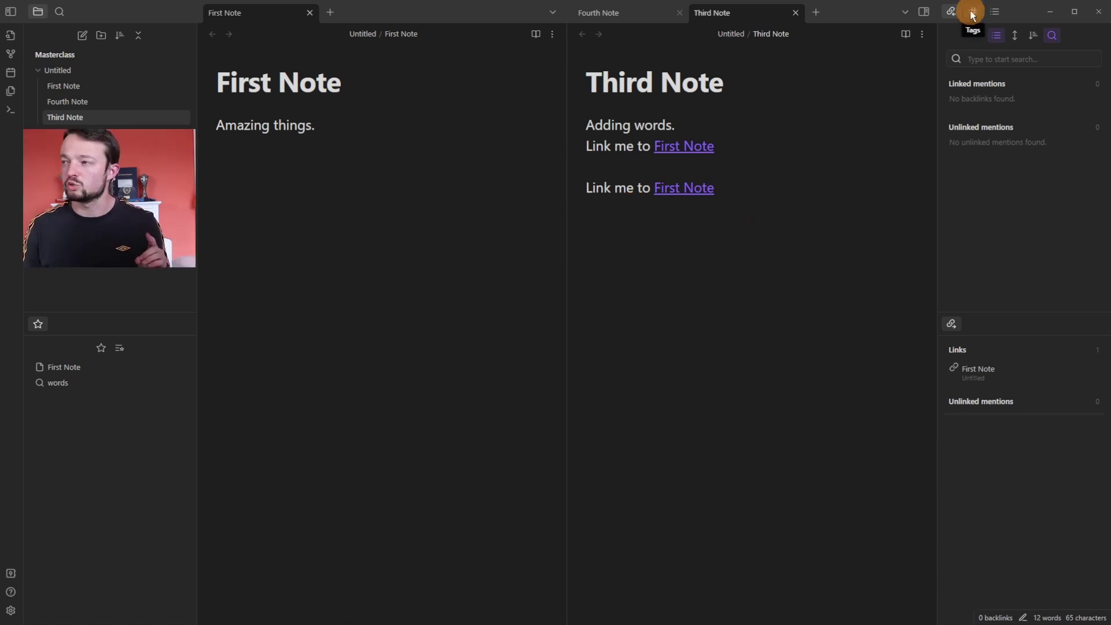
Show the vault's tags and add the tag #tag below "Amazing things." in First Note
{"action": "left_click", "coordinate": [973, 13]}
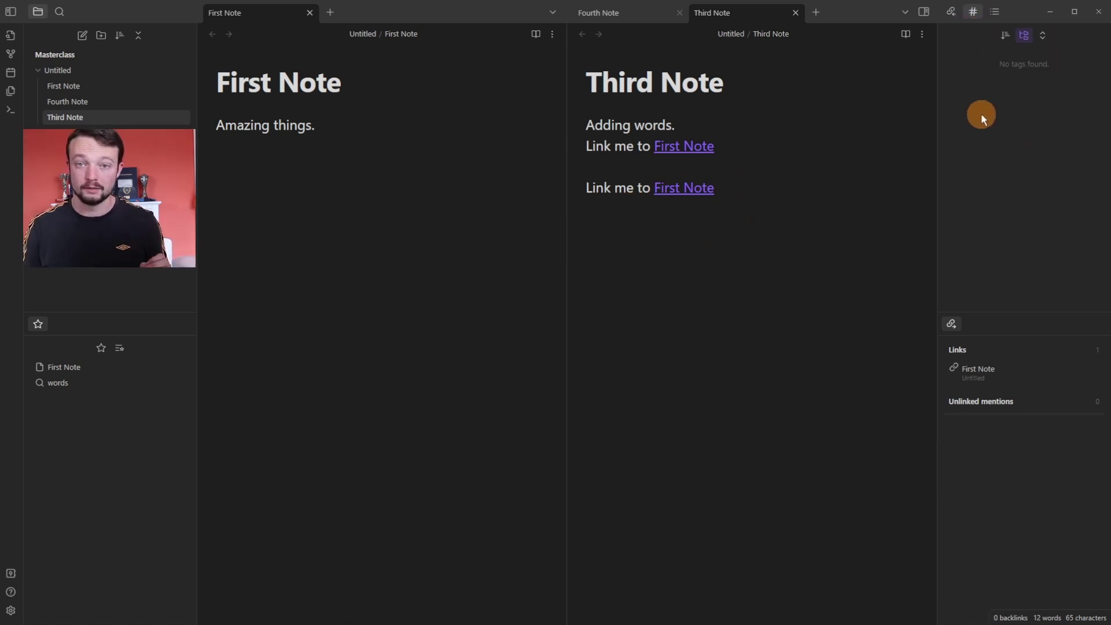
{"action": "left_click", "coordinate": [387, 305]}
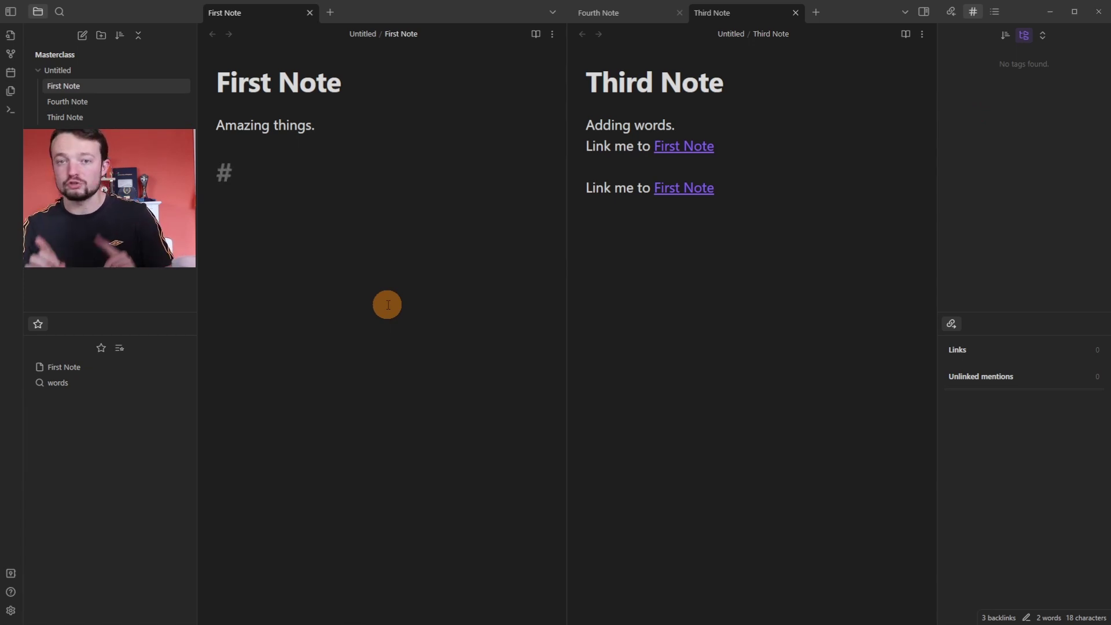
{"action": "type", "text": "#"}
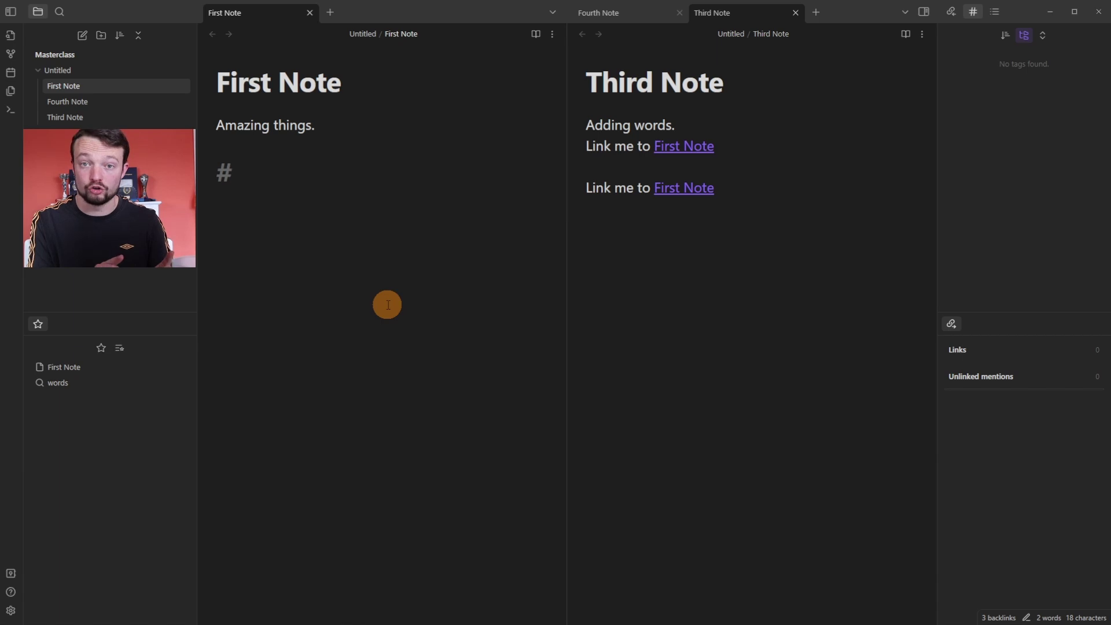
{"action": "type", "text": "tag"}
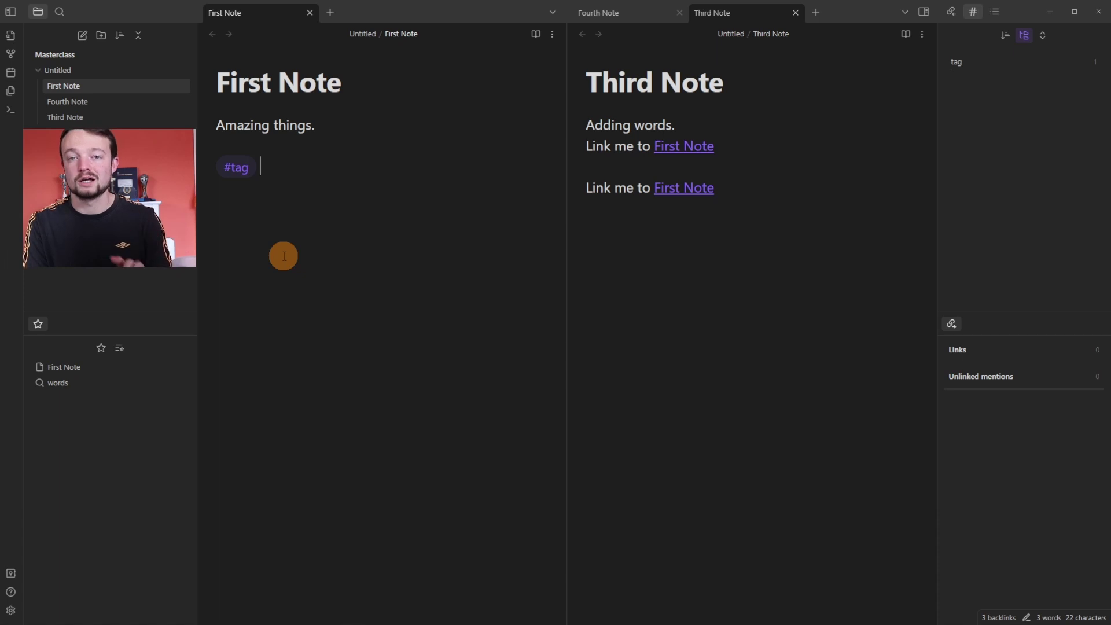
Extend First Note's tag line to "#tag-smart these are words" and search the vault for that tag
{"action": "type", "text": " smart these are words"}
{"action": "key", "text": "ctrl+Left"}
{"action": "key", "text": "ctrl+Left"}
{"action": "key", "text": "ctrl+Left"}
{"action": "key", "text": "ctrl+Left"}
{"action": "key", "text": "BackSpace"}
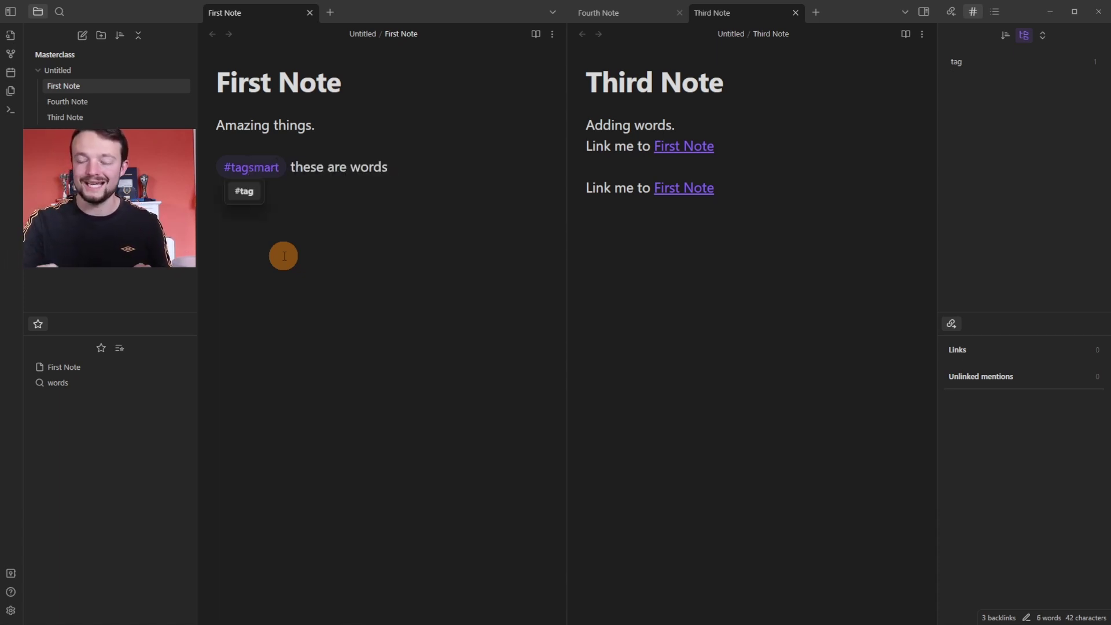
{"action": "type", "text": "-"}
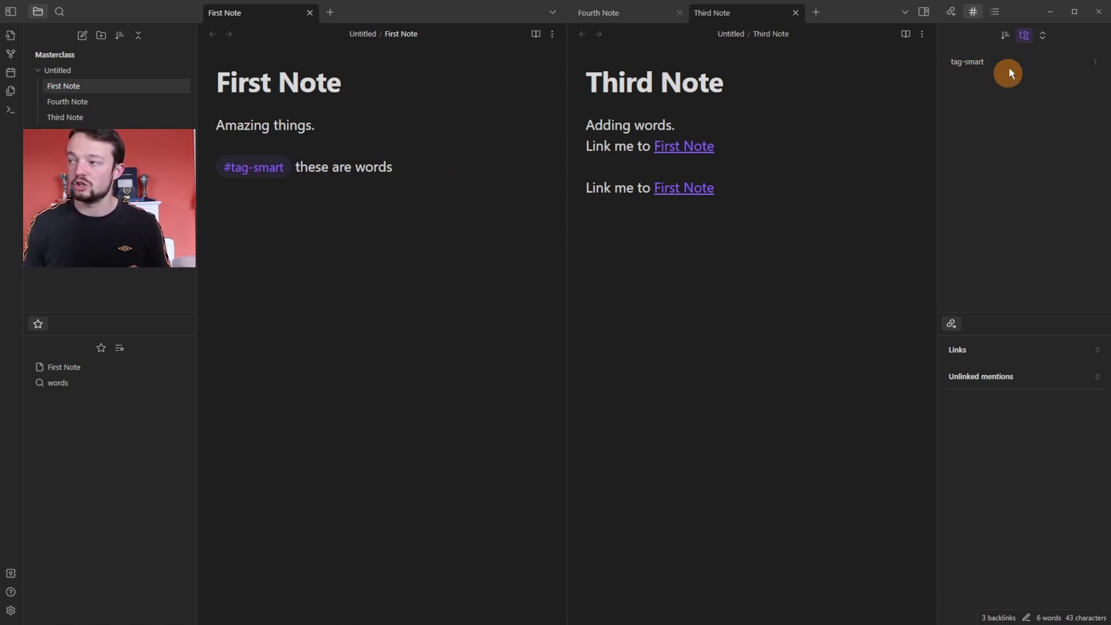
{"action": "left_click", "coordinate": [252, 171]}
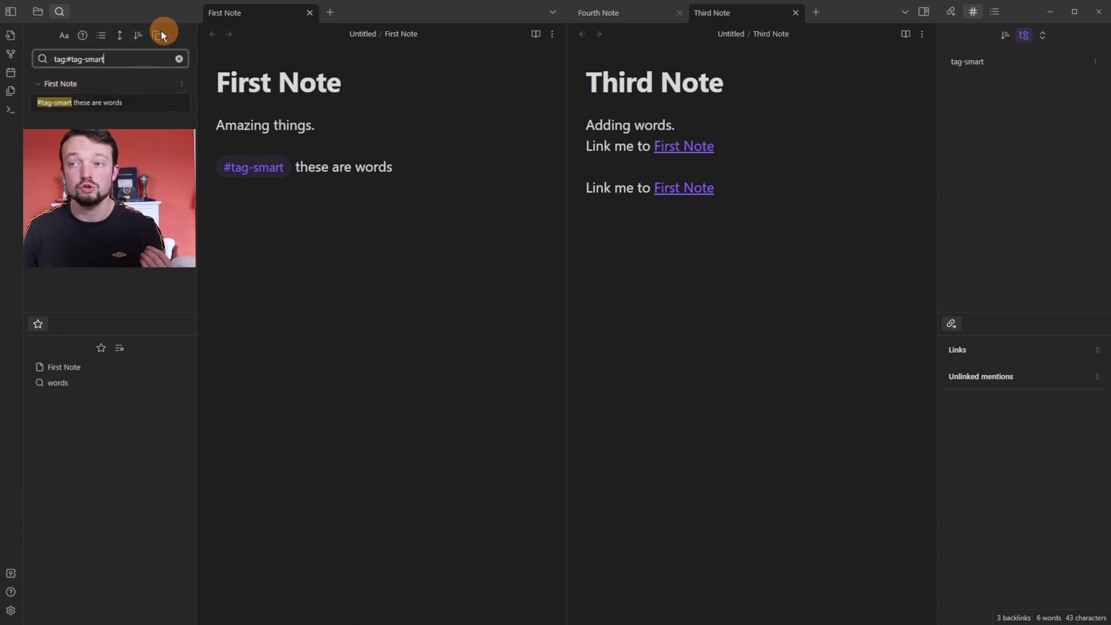
Turn on search term explanations and collapse the results of the #tag-smart search
{"action": "left_click", "coordinate": [84, 38]}
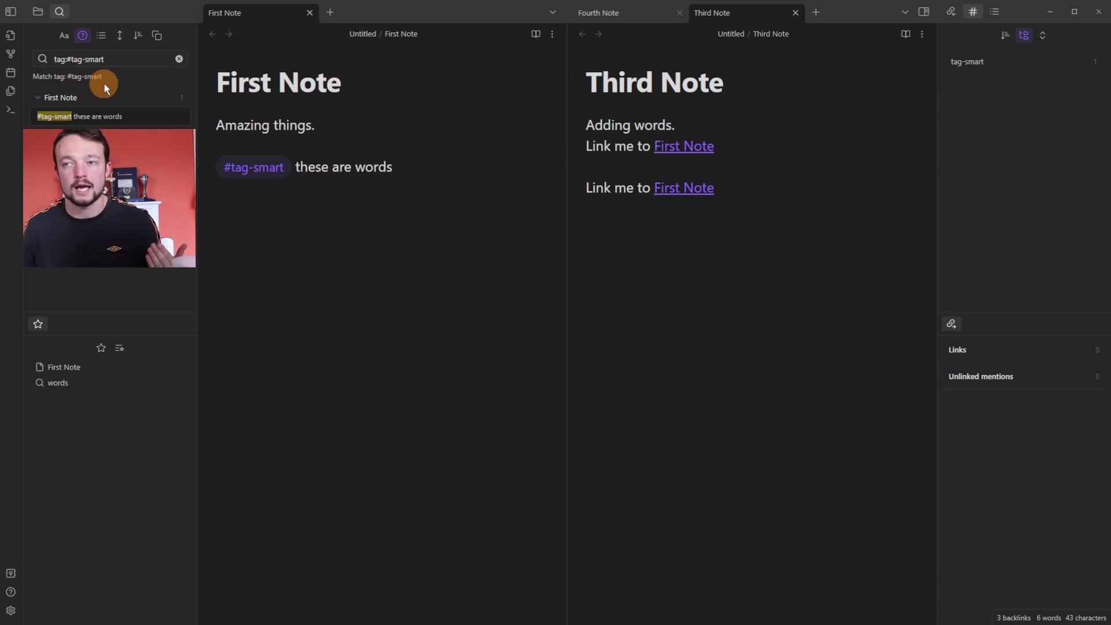
{"action": "left_click", "coordinate": [102, 36]}
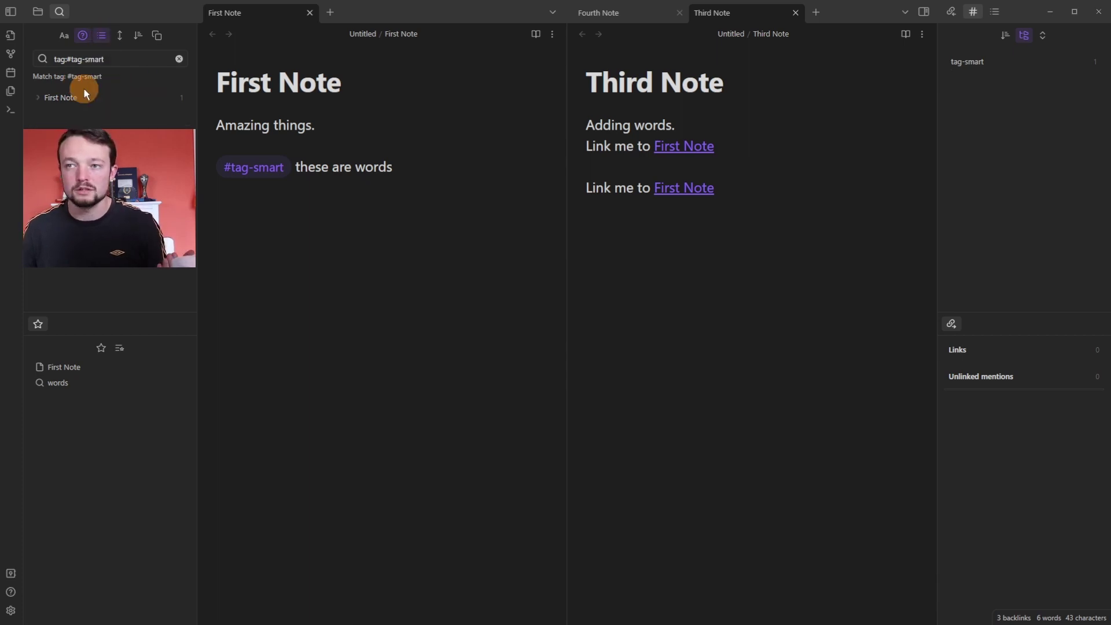
Copy the #tag-smart search results with their link style set to Wikilink
{"action": "left_click", "coordinate": [160, 36]}
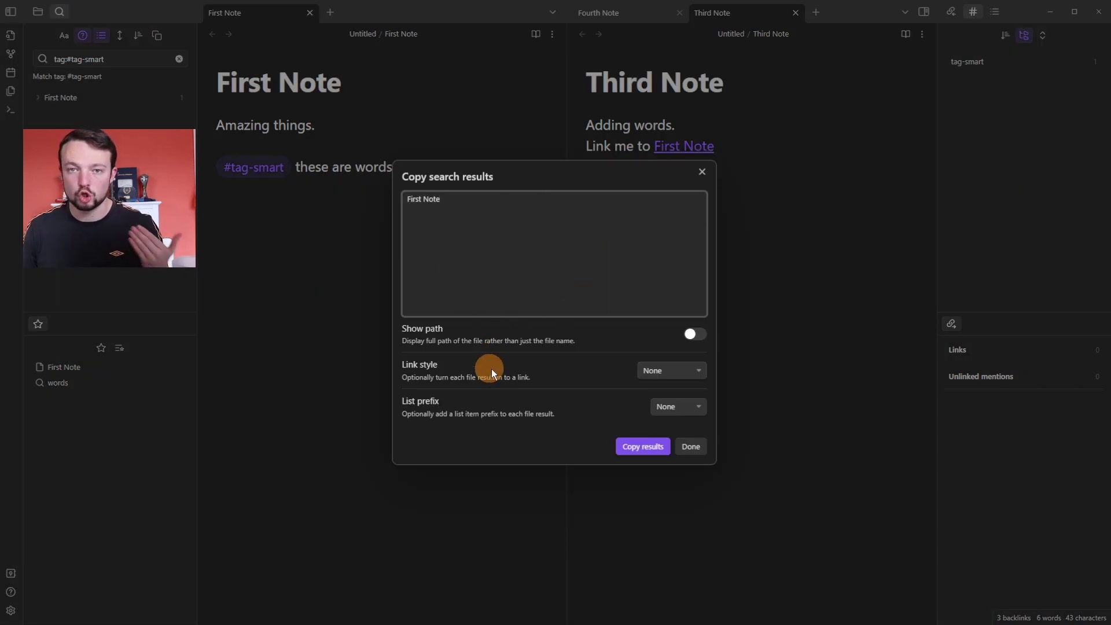
{"action": "left_click", "coordinate": [671, 373]}
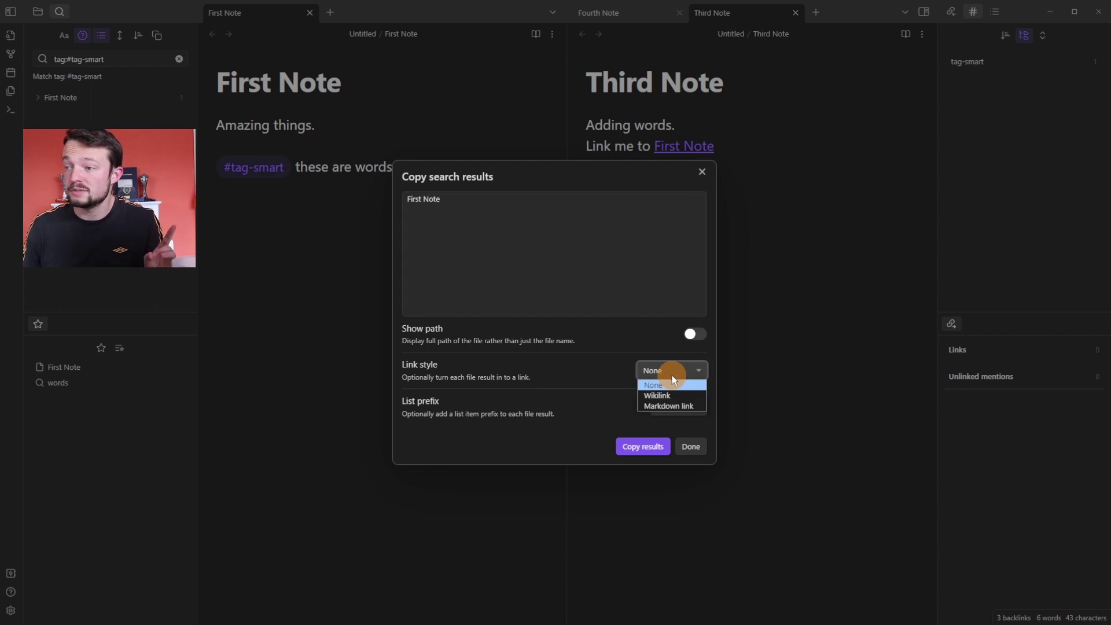
{"action": "left_click", "coordinate": [667, 397]}
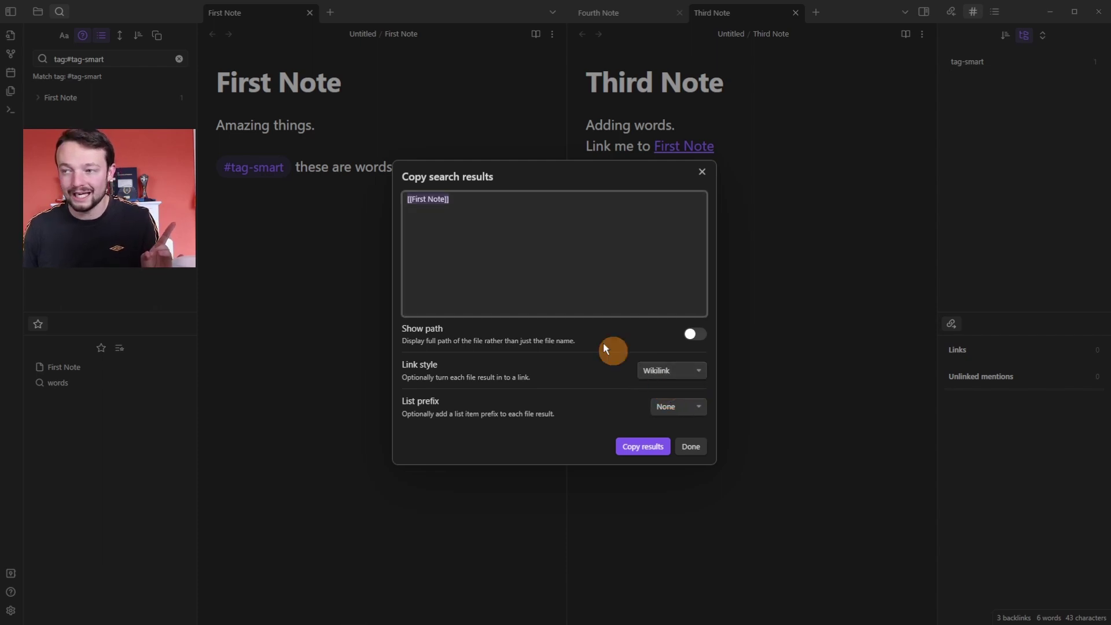
{"action": "left_click", "coordinate": [462, 198]}
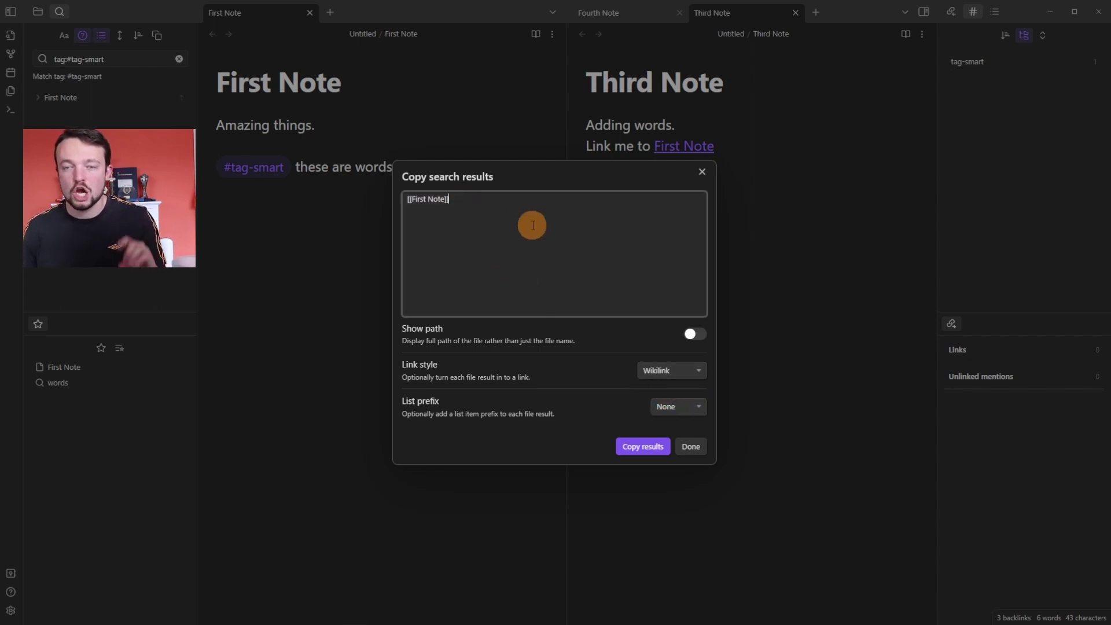
{"action": "left_click", "coordinate": [641, 446]}
Replace First Note's tag line with #smart and #smart/person, and list the vault's tags without nesting
{"action": "left_click", "coordinate": [384, 247]}
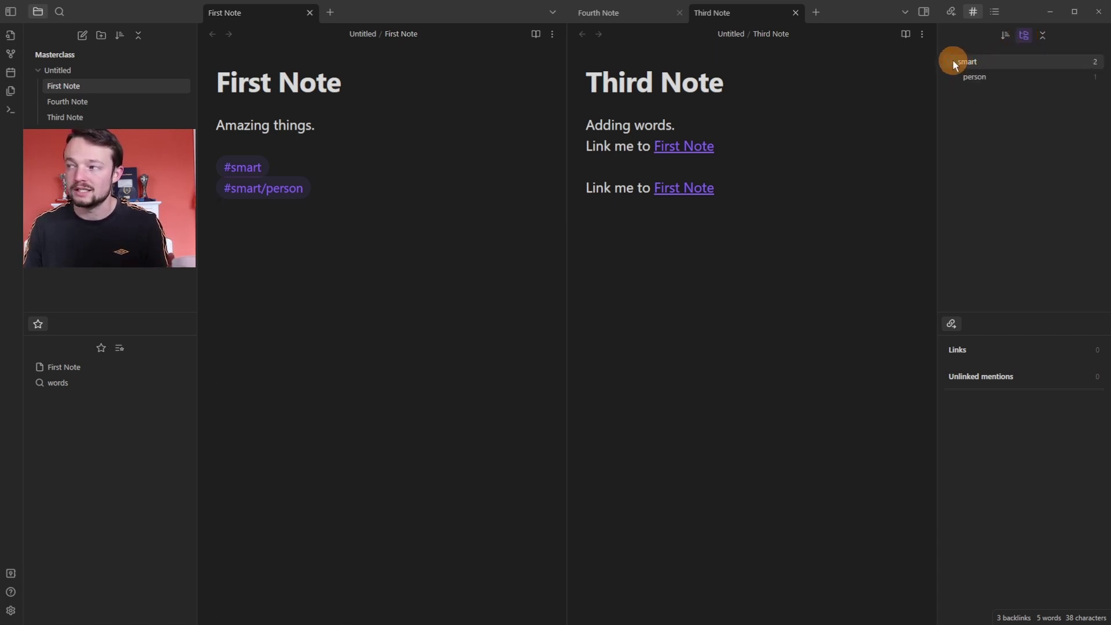
{"action": "left_click", "coordinate": [953, 62]}
{"action": "left_click", "coordinate": [1024, 35]}
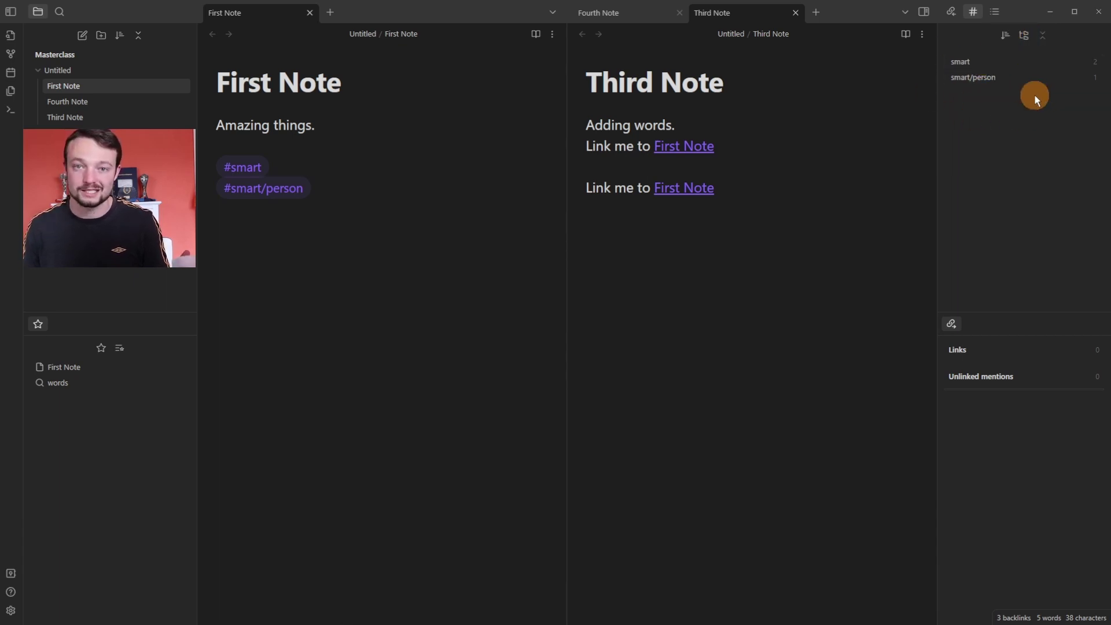
Sort the nested tag list by frequency from low to high, and collapse and re-expand all tags
{"action": "left_click", "coordinate": [1005, 35]}
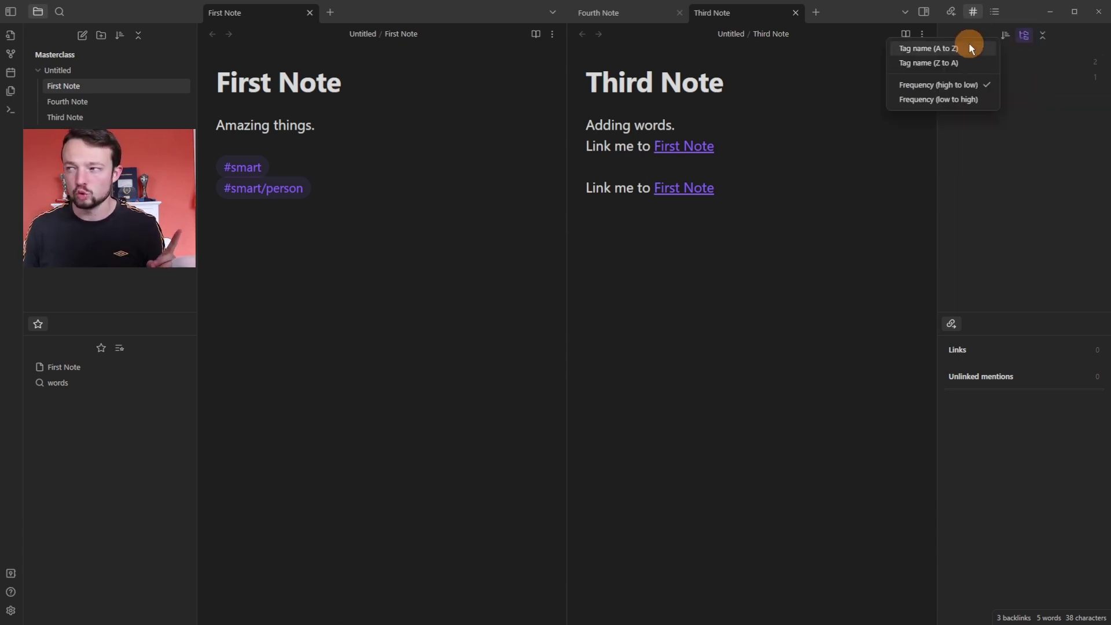
{"action": "left_click", "coordinate": [940, 99]}
{"action": "left_click", "coordinate": [1043, 34]}
{"action": "left_click", "coordinate": [1045, 33]}
Add the existing tag #smart/person at the end of Third Note
{"action": "left_click", "coordinate": [753, 261]}
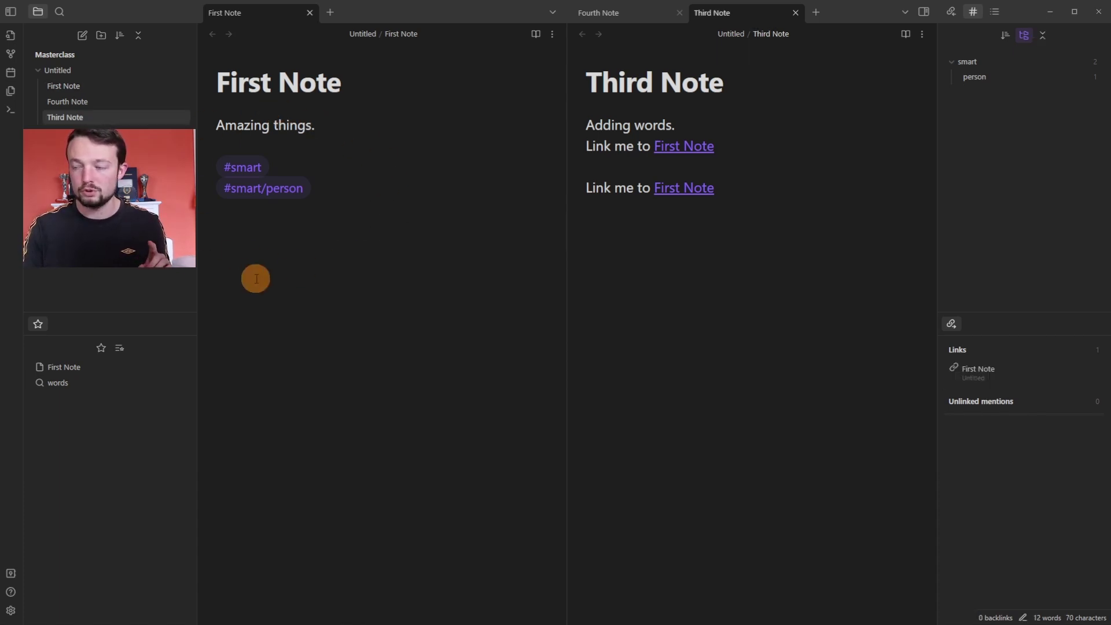
{"action": "type", "text": "#"}
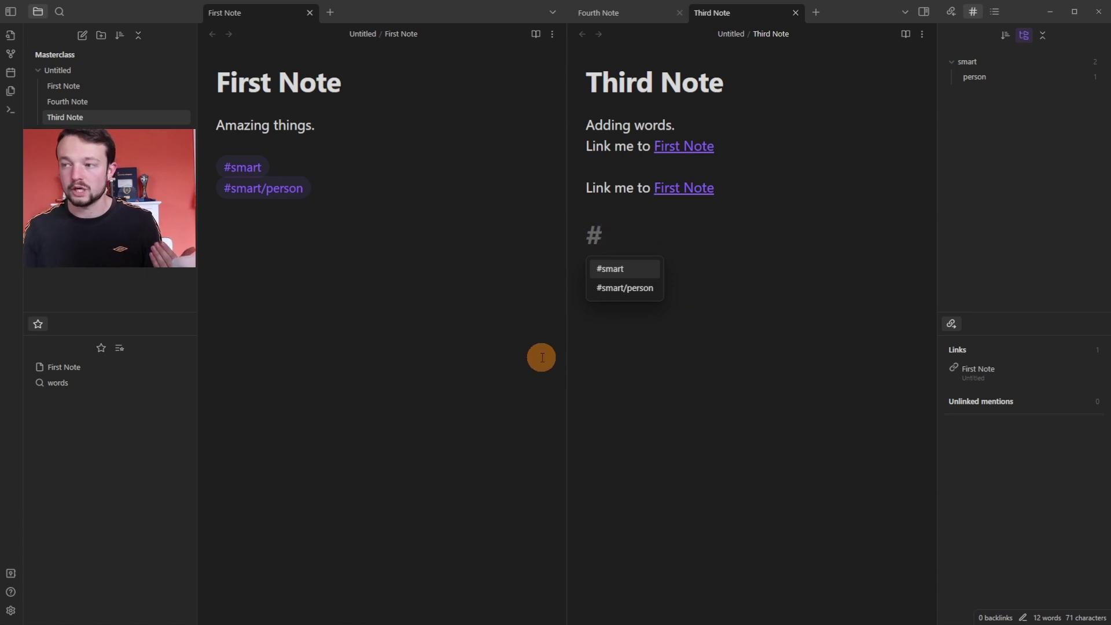
{"action": "key", "text": "Down"}
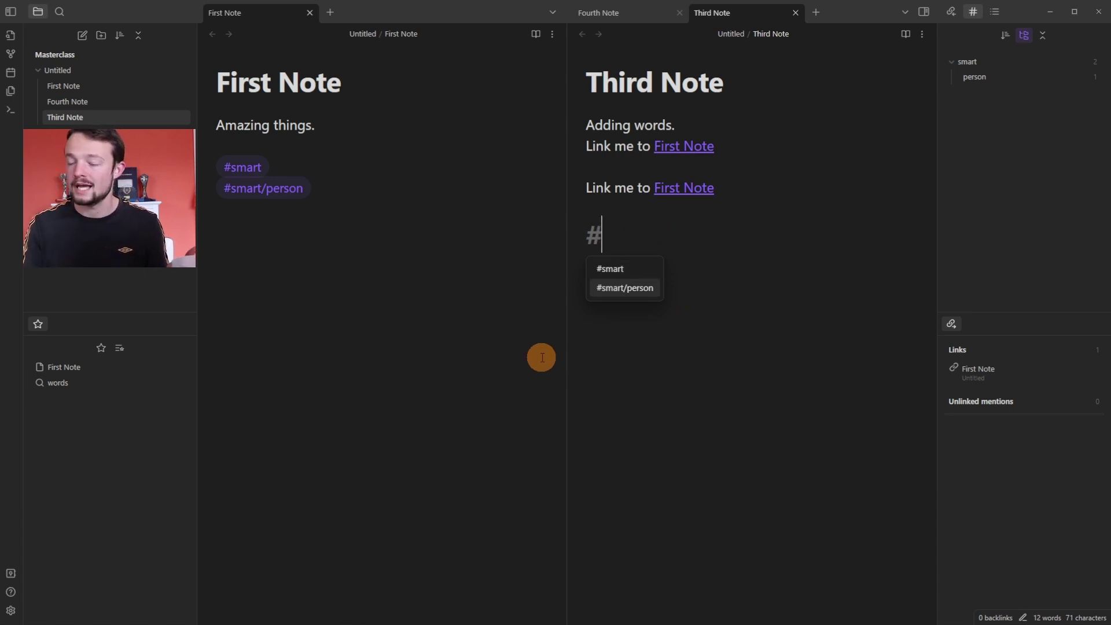
{"action": "key", "text": "Return"}
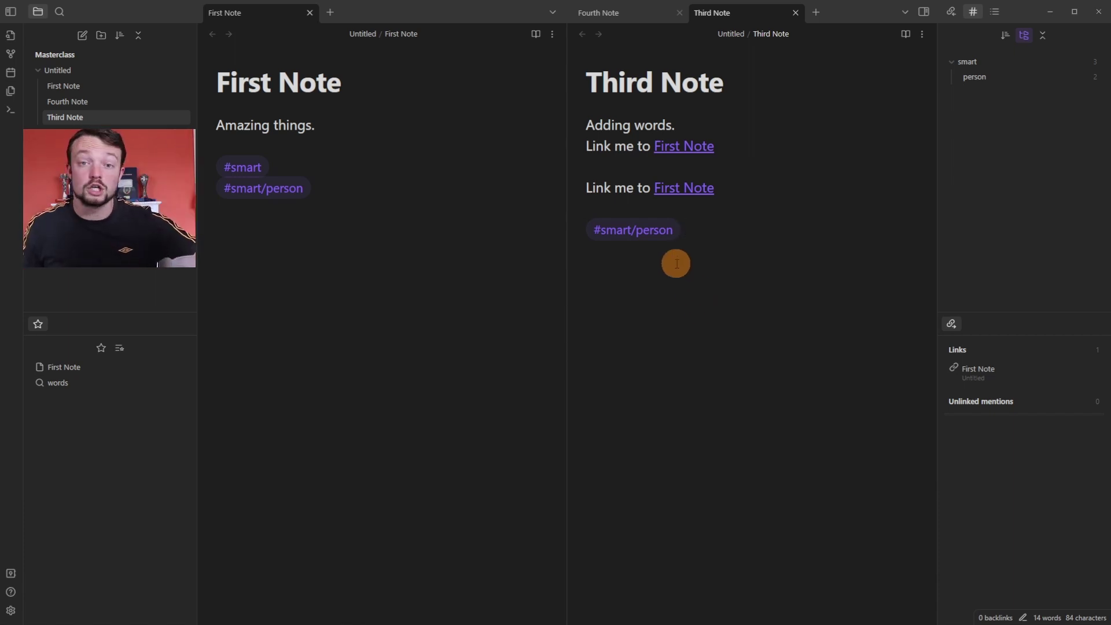
Show Third Note's outline, and add a level-1 heading "Start" above "Adding words." and a level-2 heading "Second" above the second link line
{"action": "left_click", "coordinate": [994, 11]}
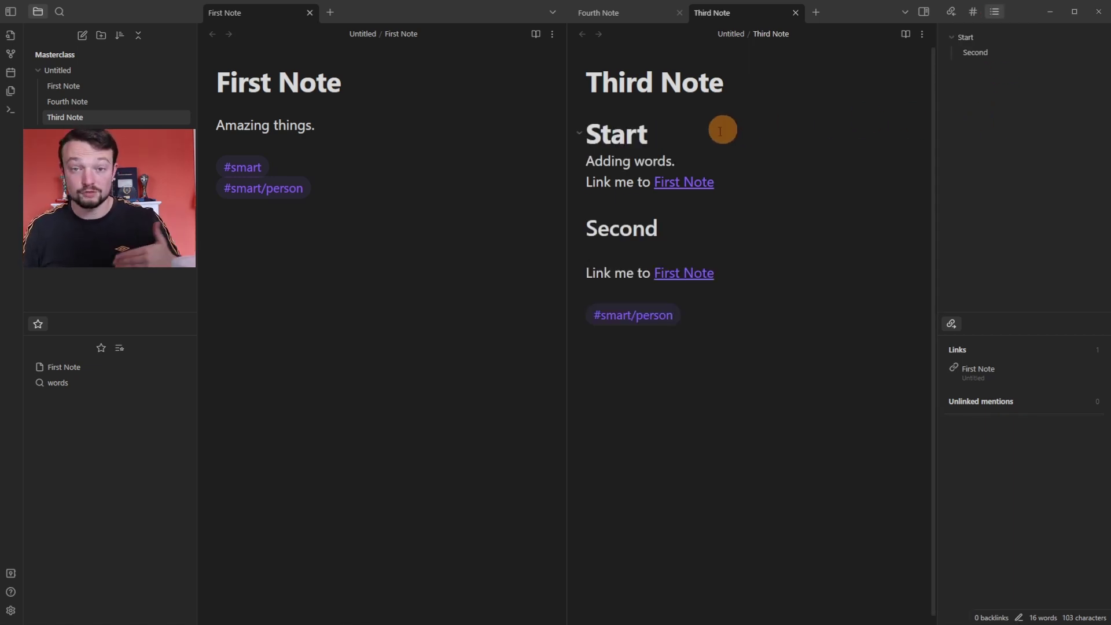
{"action": "left_click", "coordinate": [706, 133]}
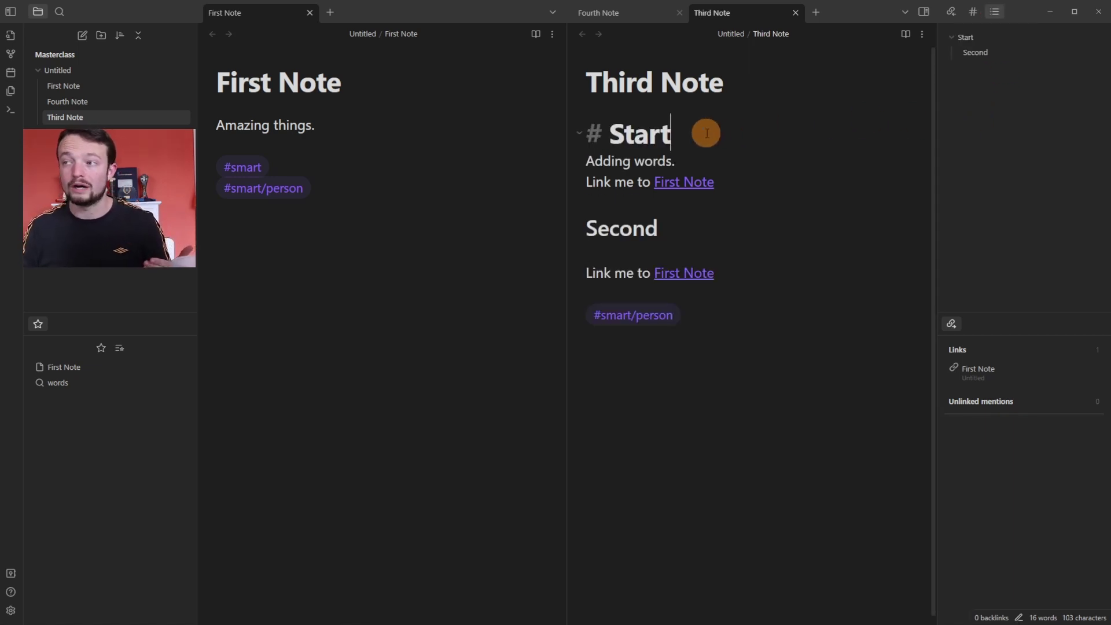
{"action": "left_click", "coordinate": [599, 132]}
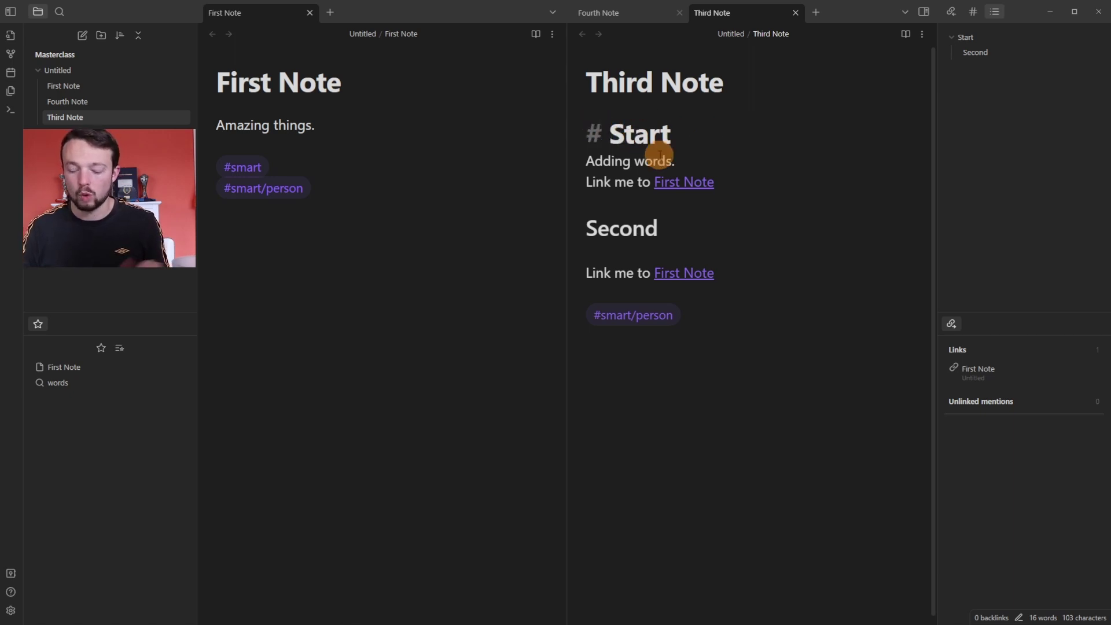
{"action": "left_click", "coordinate": [603, 230]}
{"action": "left_click", "coordinate": [651, 228]}
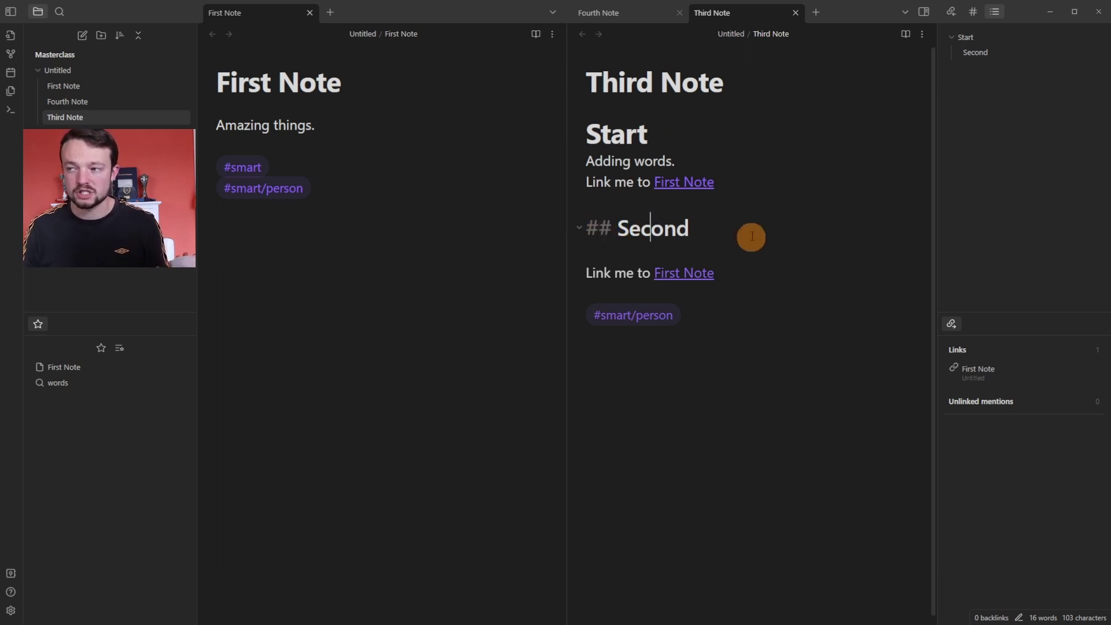
Add level-1 headings Background, Conclusion and Review at the end of Third Note, with "A great summary" under Conclusion
{"action": "left_click", "coordinate": [990, 53]}
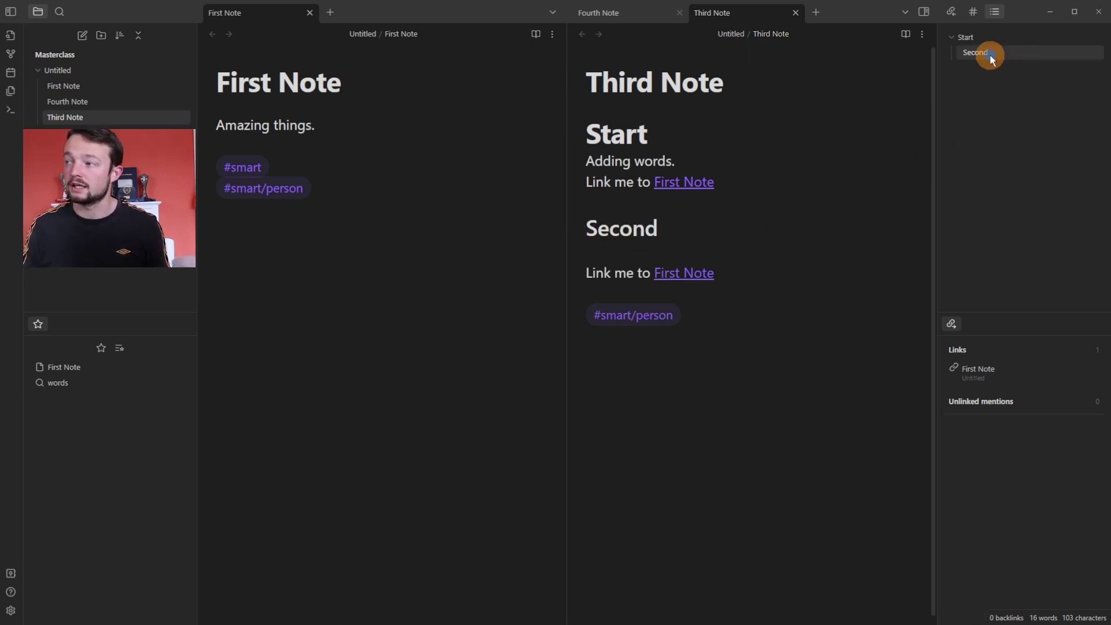
{"action": "left_click", "coordinate": [1015, 36]}
{"action": "type", "text": "# Background  # Conclusion  A great summary  # Review"}
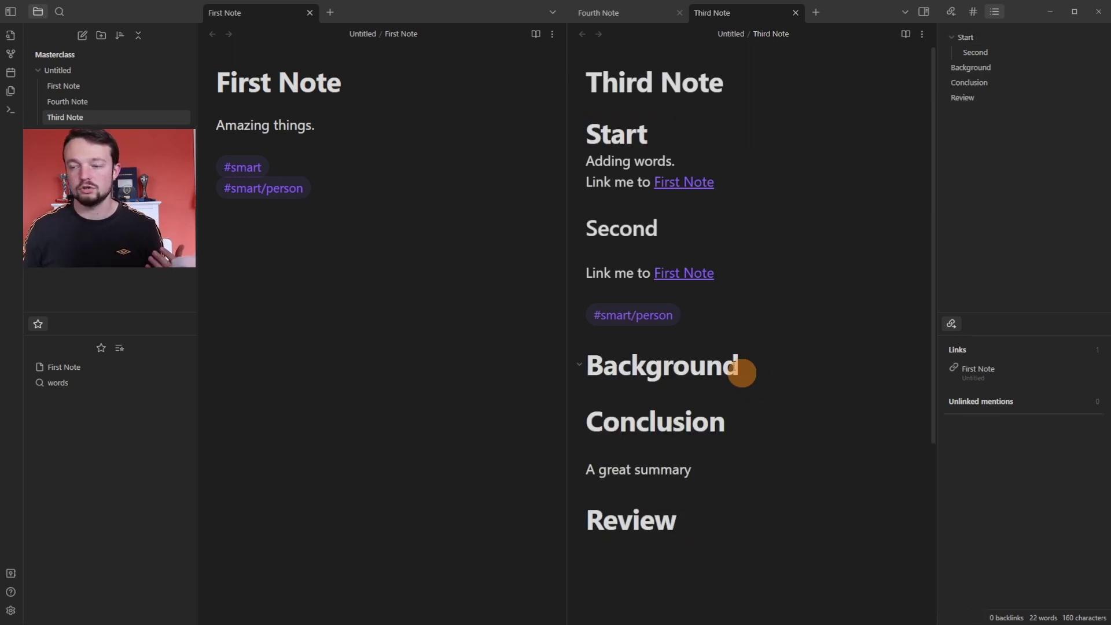
Move the Conclusion section below Review using the outline, and open Third Note in the other pane as well
{"action": "left_click_drag", "start_coordinate": [714, 476], "coordinate": [647, 406]}
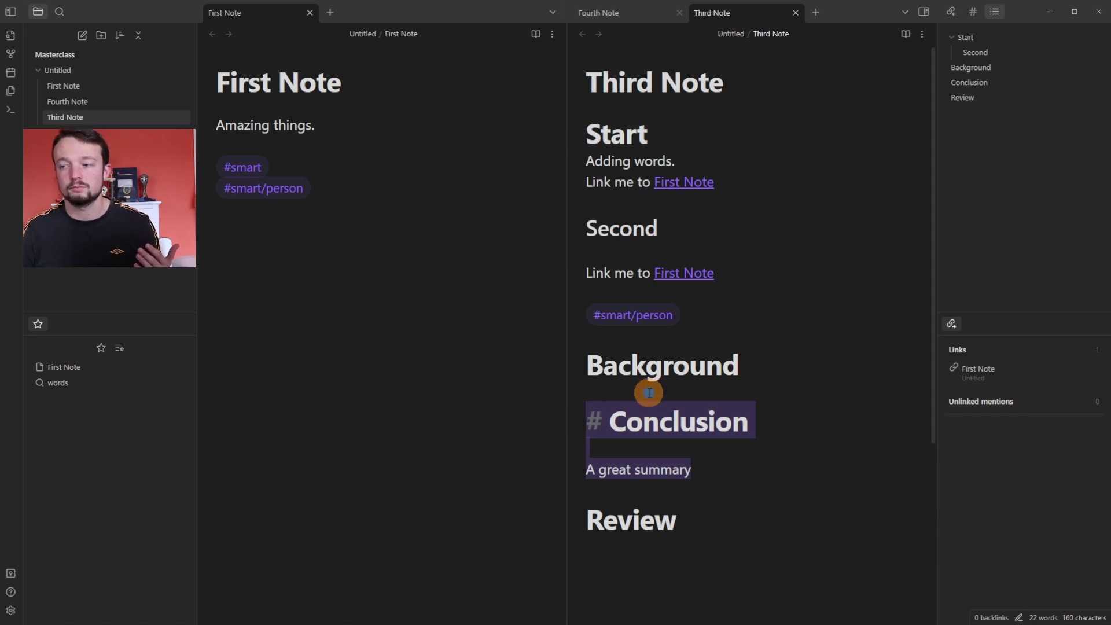
{"action": "left_click", "coordinate": [649, 393]}
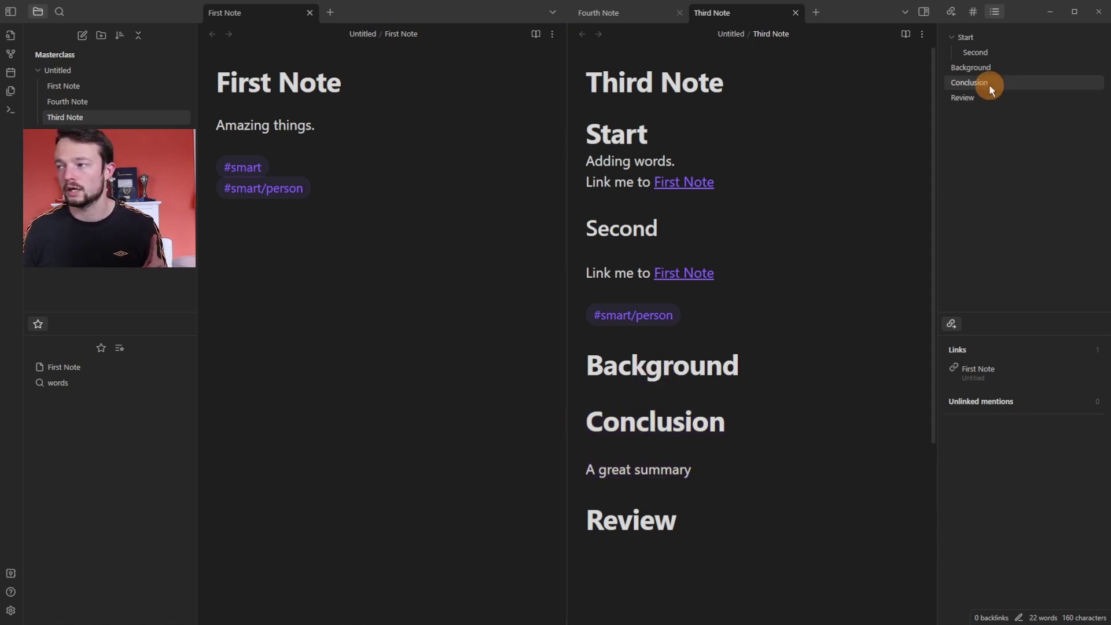
{"action": "left_click_drag", "start_coordinate": [988, 85], "coordinate": [984, 105]}
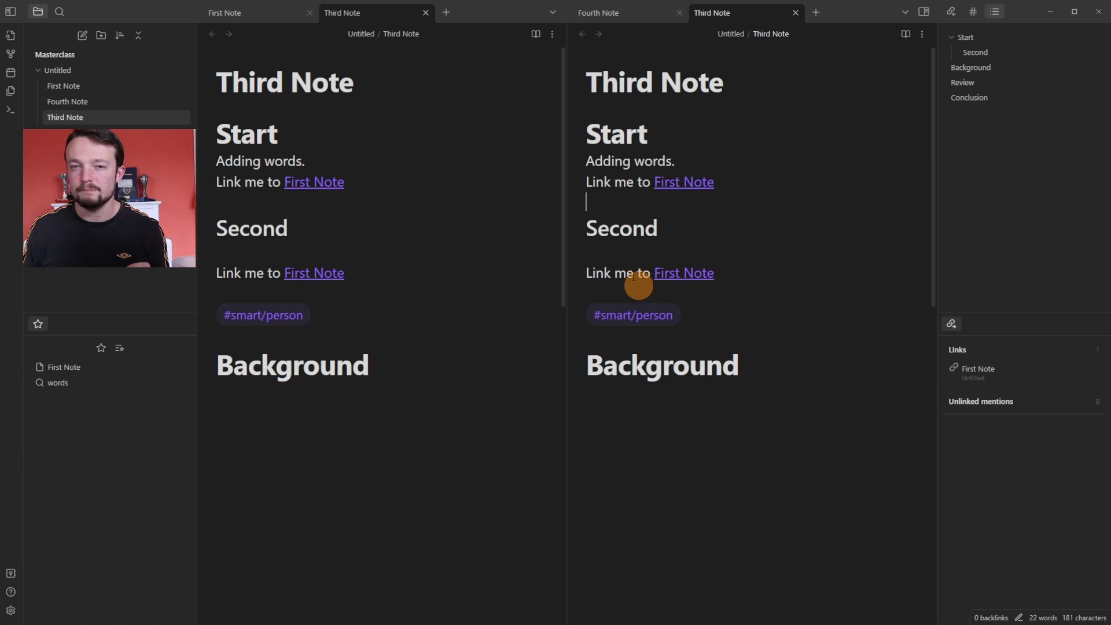
Jump to Third Note's Review heading from the outline and compare the position in both open copies
{"action": "left_click", "coordinate": [660, 93]}
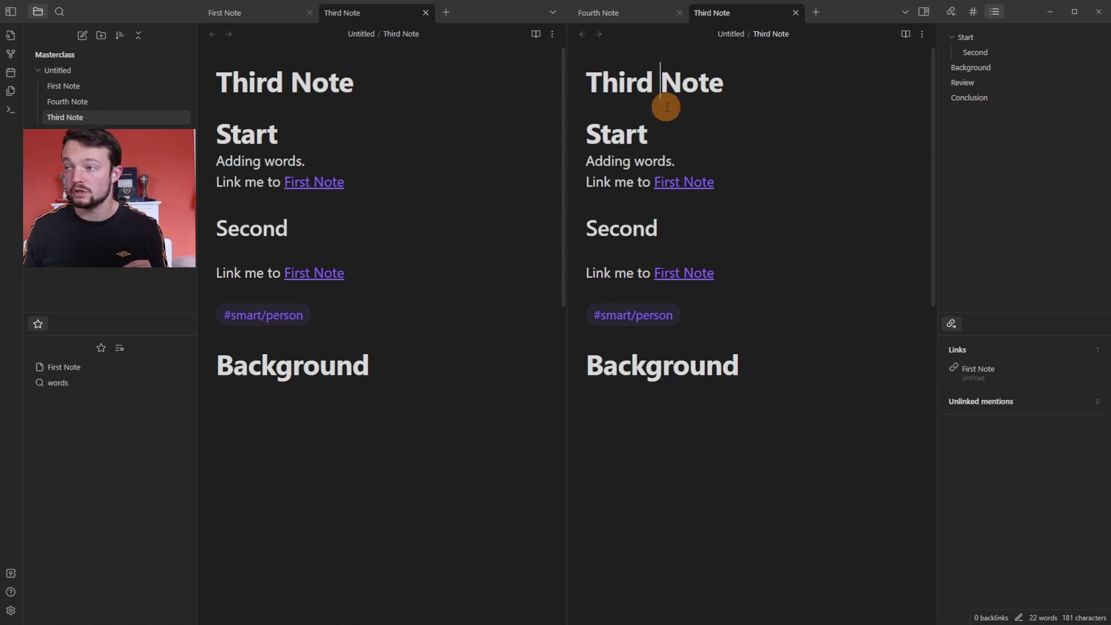
{"action": "left_click", "coordinate": [689, 435]}
{"action": "left_click", "coordinate": [1000, 84]}
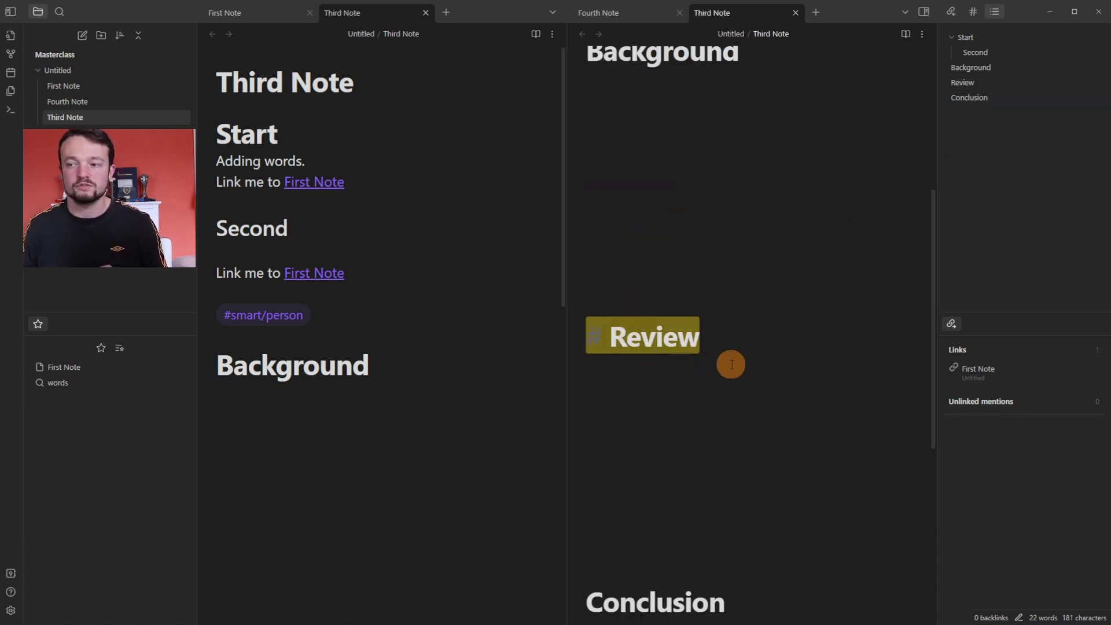
{"action": "left_click", "coordinate": [333, 387]}
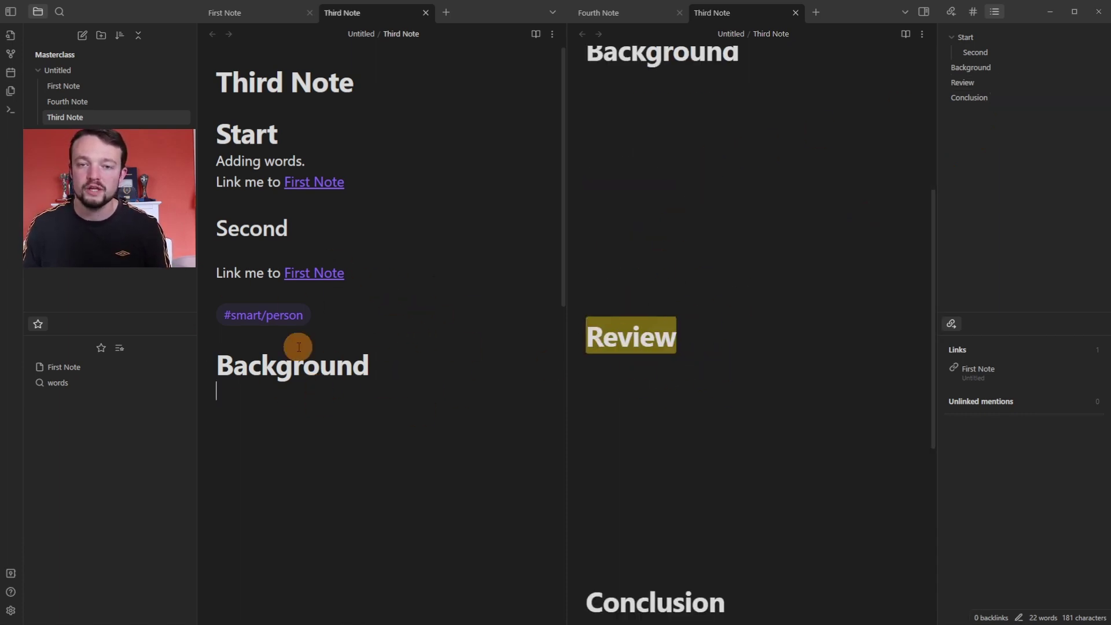
{"action": "left_click", "coordinate": [464, 161]}
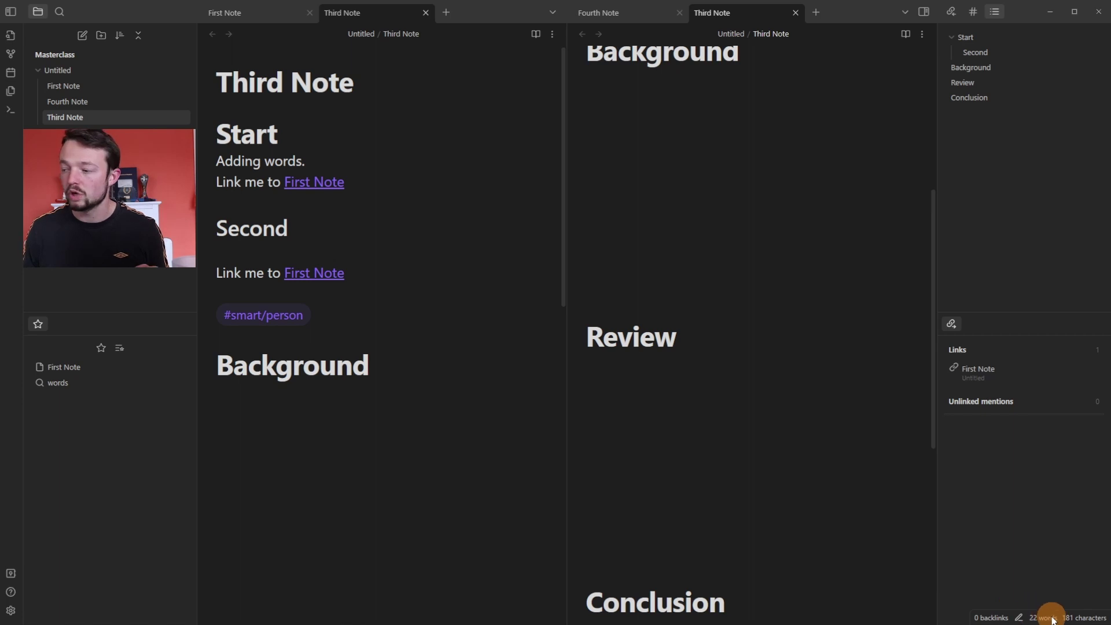
Switch the original Third Note pane to source mode and inspect its heading and link markup
{"action": "left_click", "coordinate": [1020, 618]}
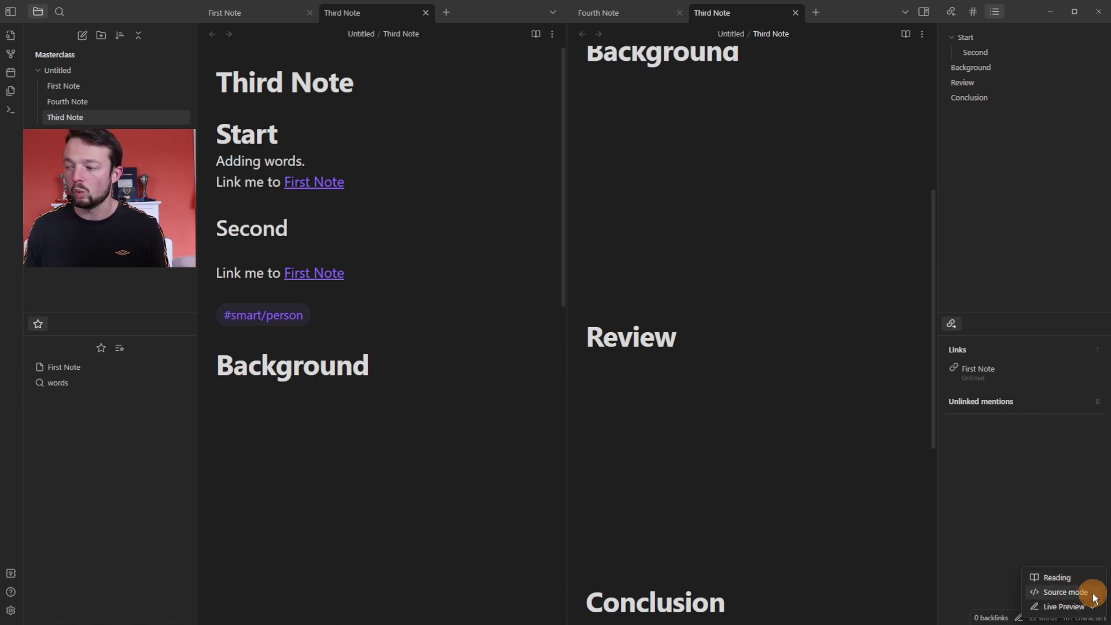
{"action": "left_click", "coordinate": [1064, 592]}
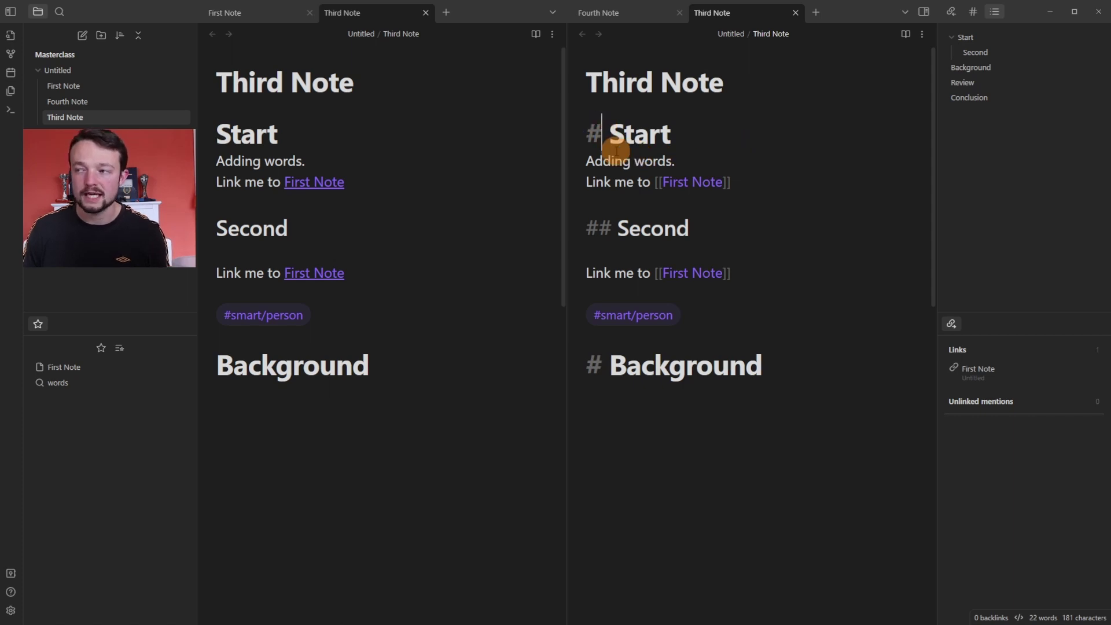
{"action": "left_click", "coordinate": [620, 253]}
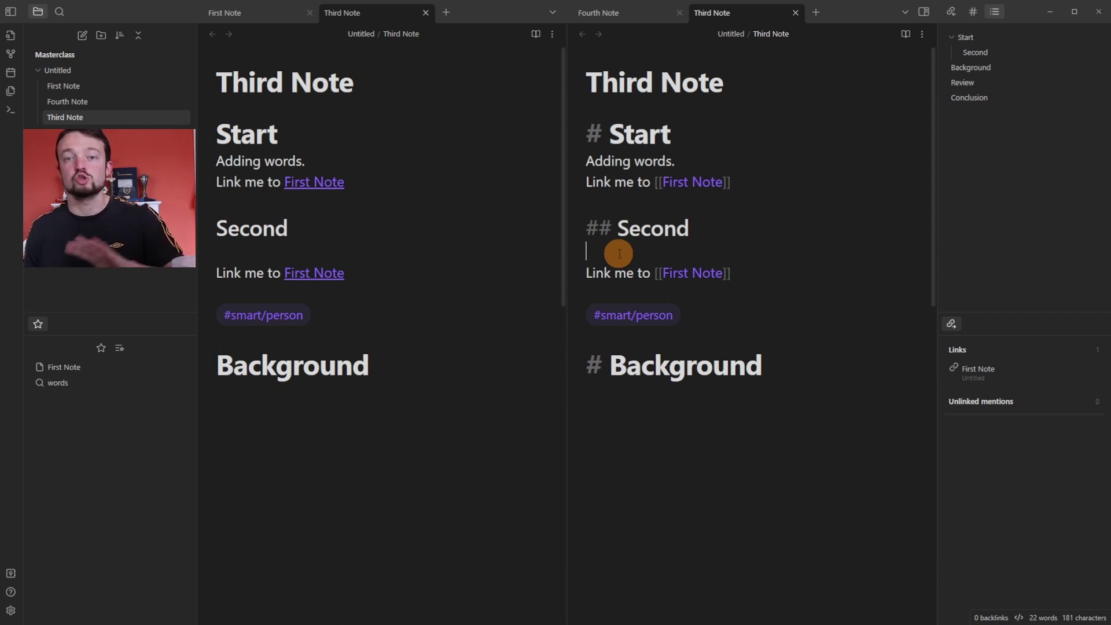
Switch the source-mode copy to reading view, and add "A great source [^1]" with the footnote "What a source" under Background in the other pane
{"action": "key", "text": "ctrl+e"}
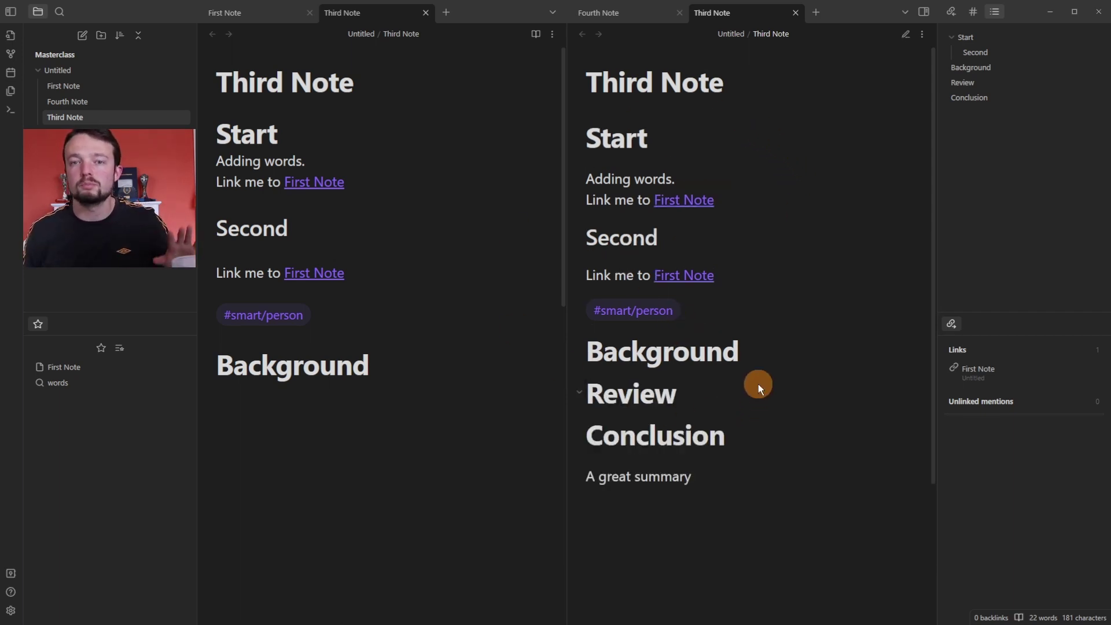
{"action": "scroll", "coordinate": [760, 359], "scroll_direction": "down", "scroll_amount": 2}
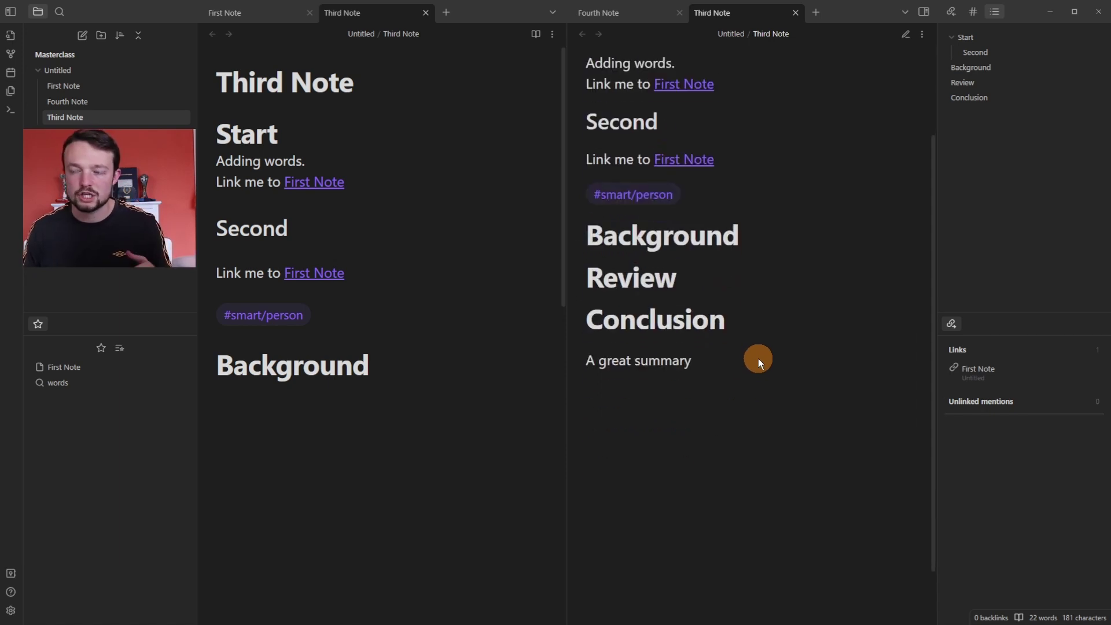
{"action": "scroll", "coordinate": [765, 344], "scroll_direction": "up", "scroll_amount": 2}
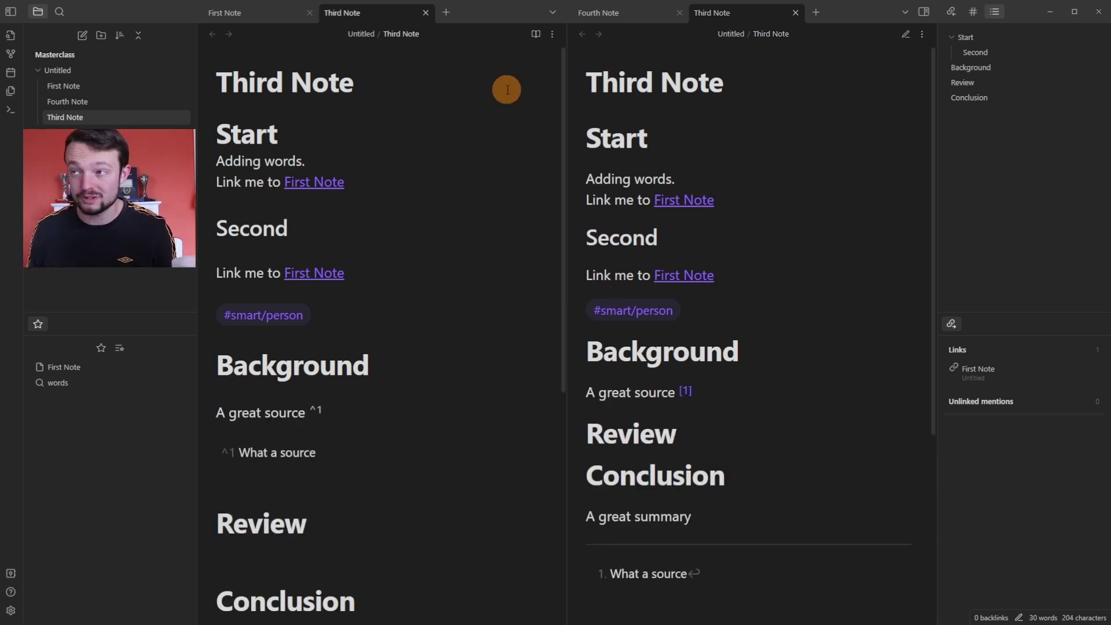
Examine the footnote markup under Background in the editable copy and follow its reference in the reading view
{"action": "left_click", "coordinate": [376, 416]}
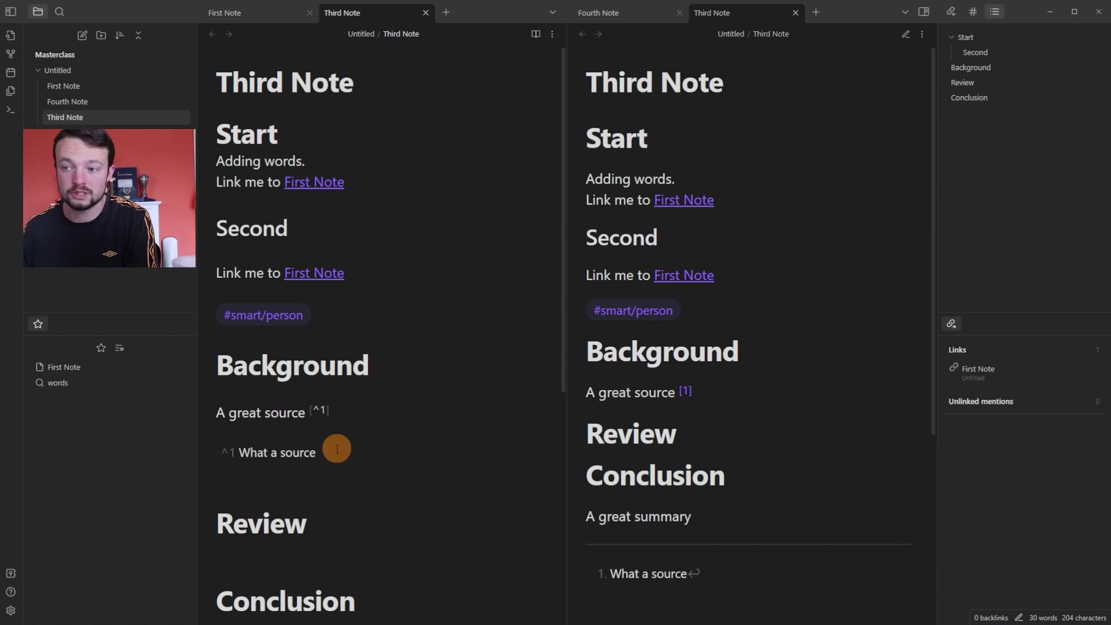
{"action": "left_click", "coordinate": [243, 430]}
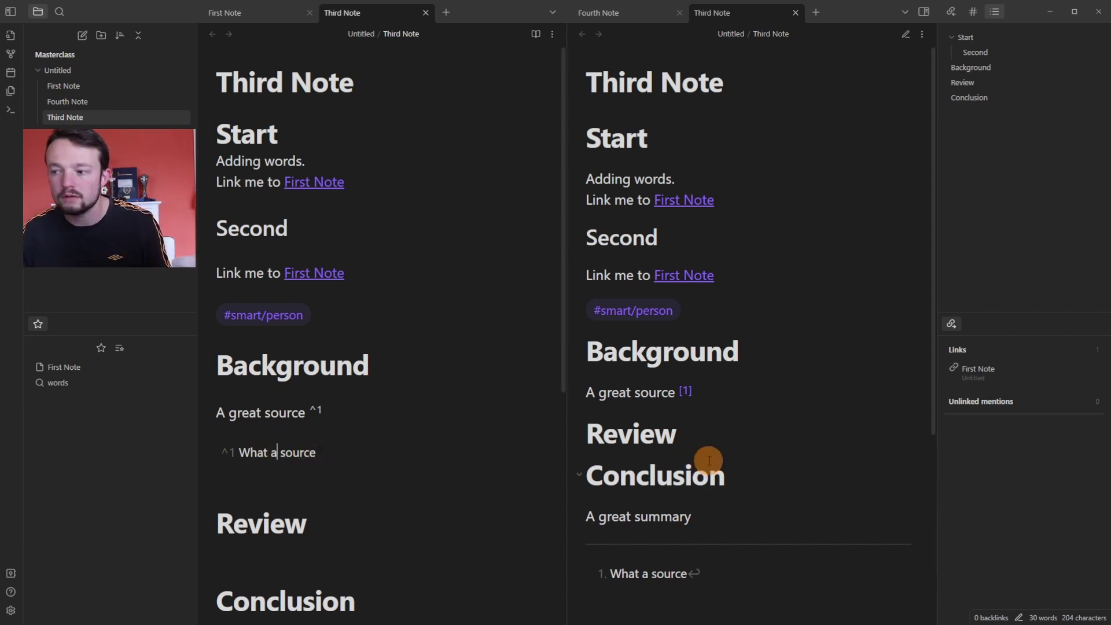
{"action": "left_click", "coordinate": [687, 394]}
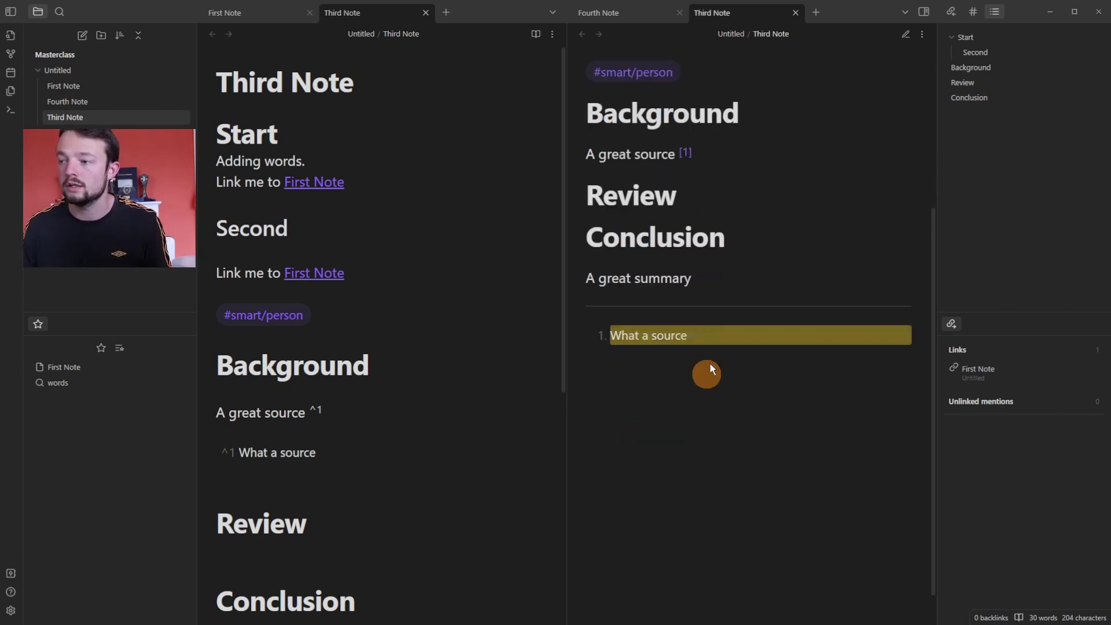
Follow the footnote references to their notes and back in Third Note's reading view, and show the note's backlinks
{"action": "left_click", "coordinate": [693, 335]}
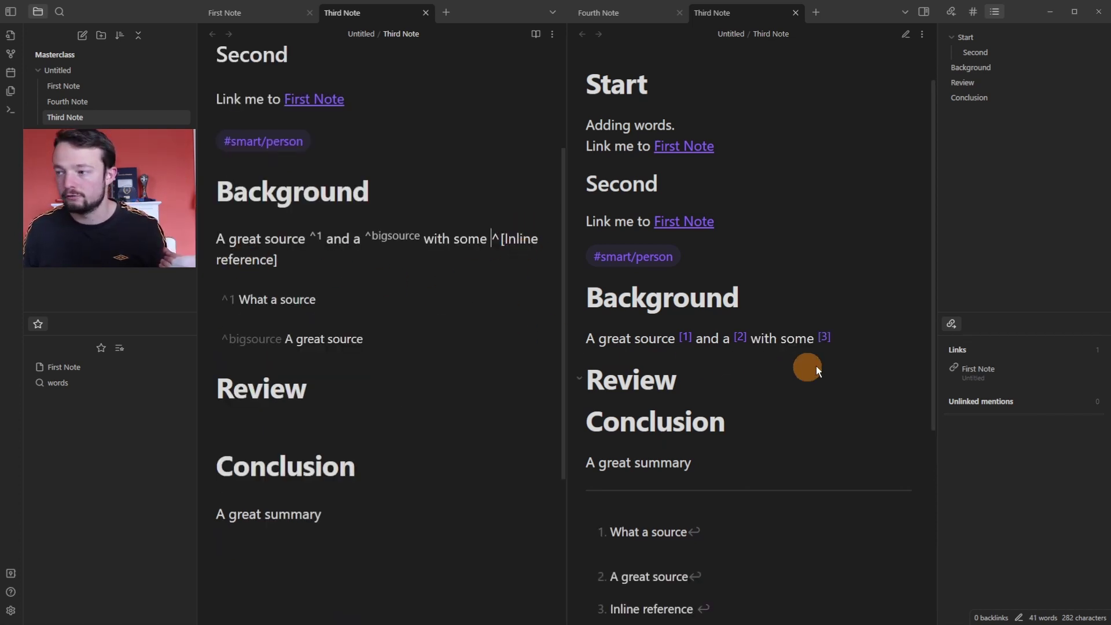
{"action": "left_click", "coordinate": [827, 344]}
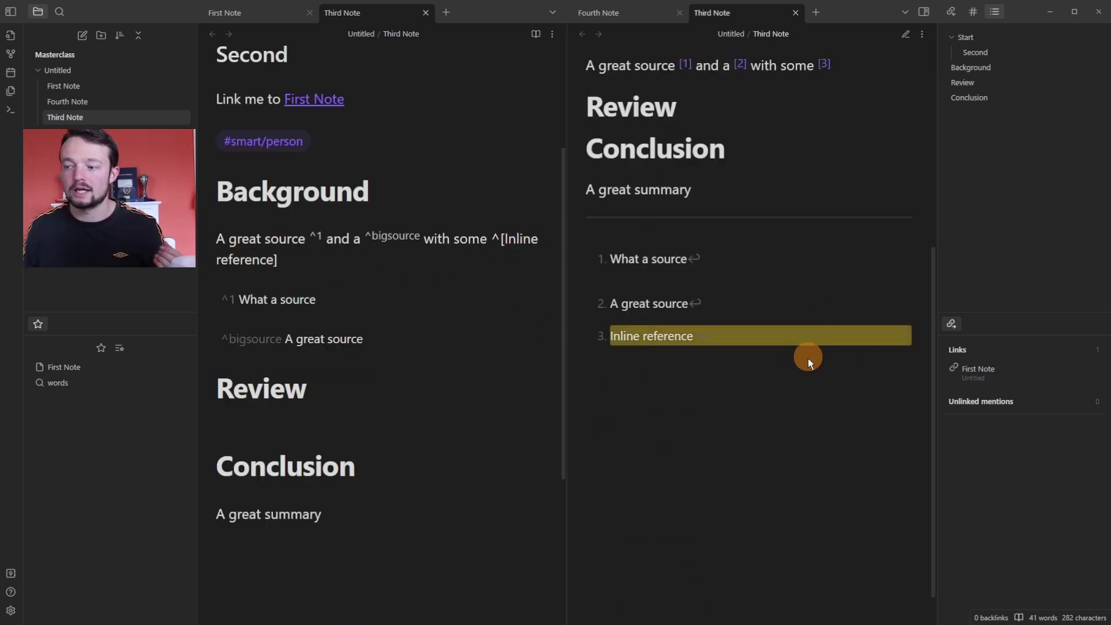
{"action": "left_click", "coordinate": [702, 338]}
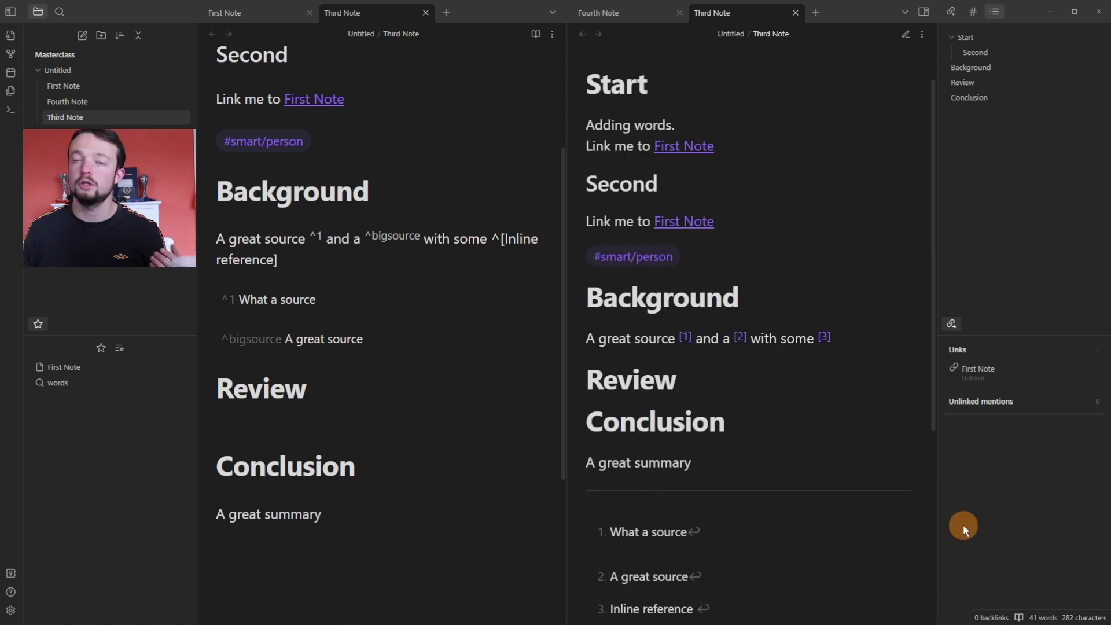
{"action": "left_click", "coordinate": [985, 618]}
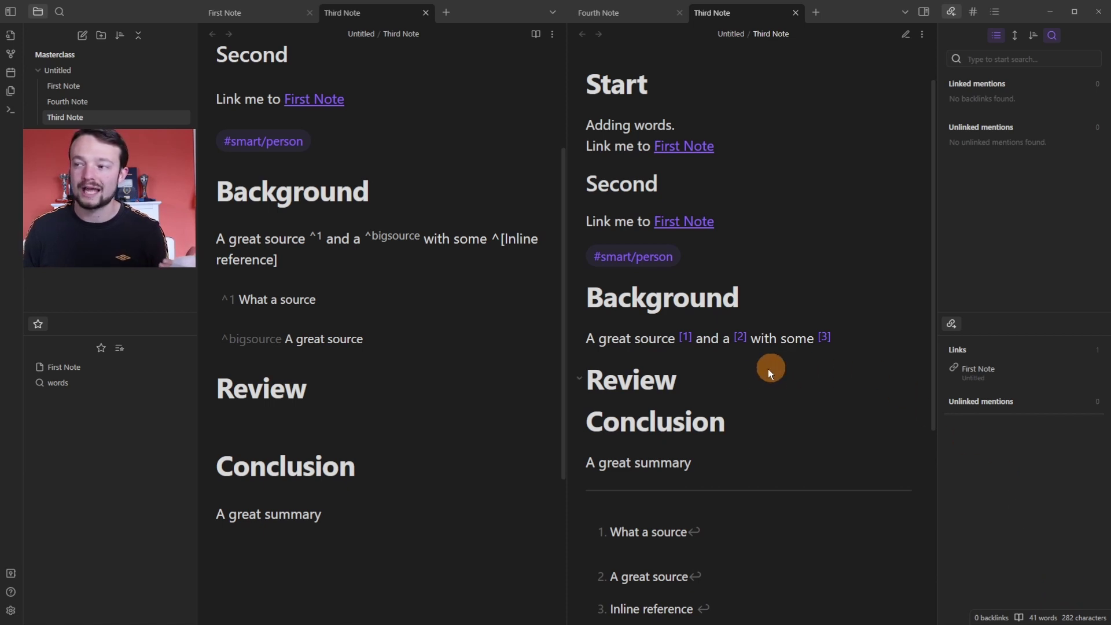
{"action": "left_click", "coordinate": [418, 310]}
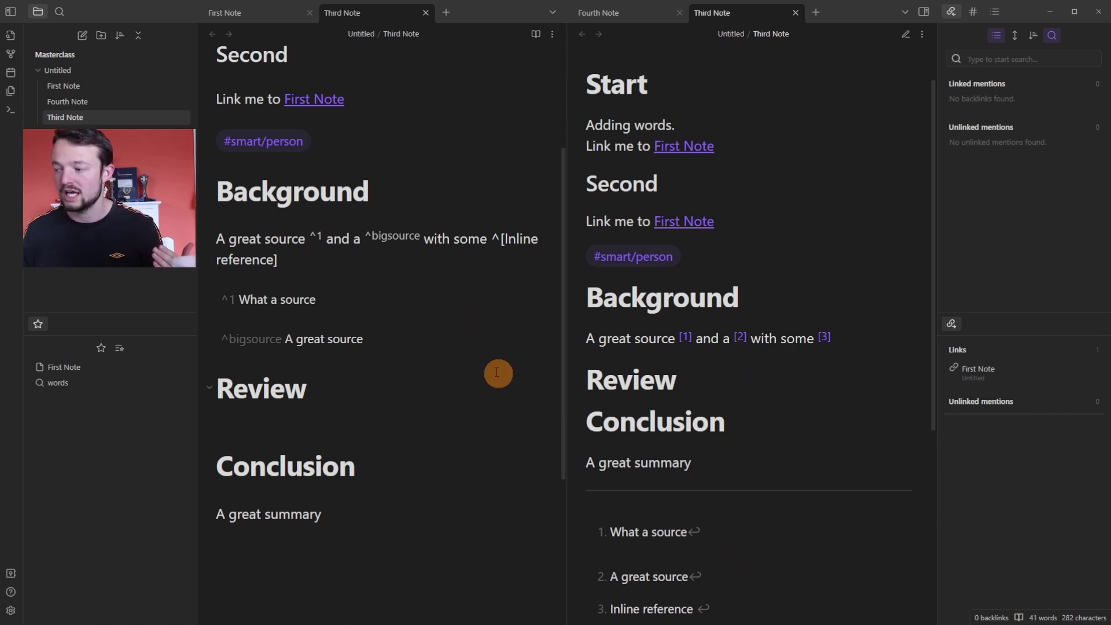
Pin the First Note tab and open Fourth Note in the tab beside it
{"action": "right_click", "coordinate": [267, 12]}
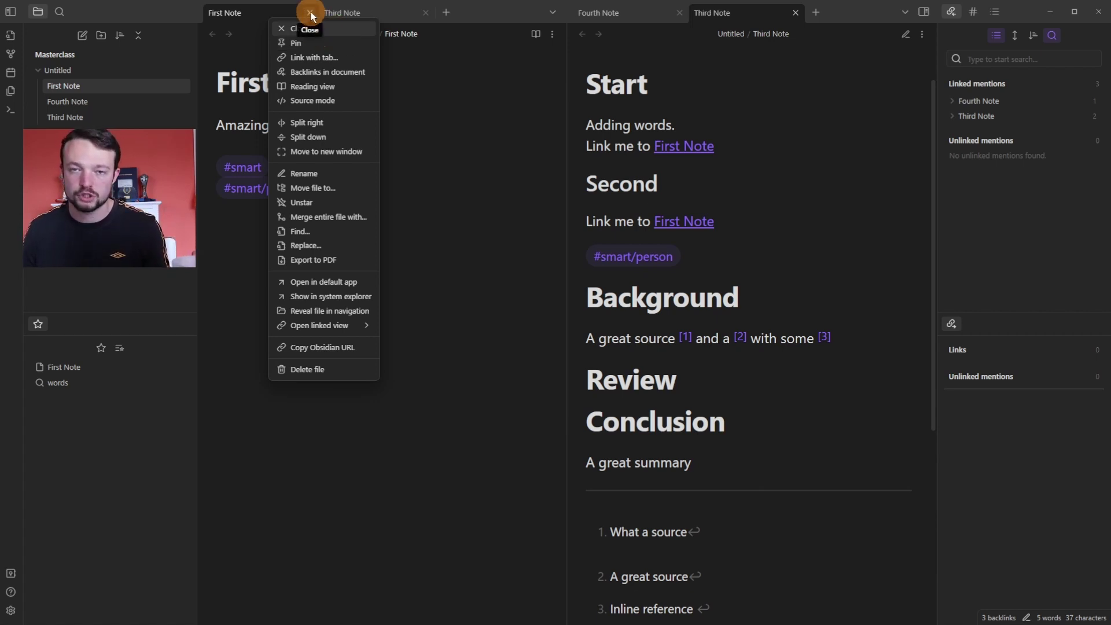
{"action": "left_click", "coordinate": [324, 45]}
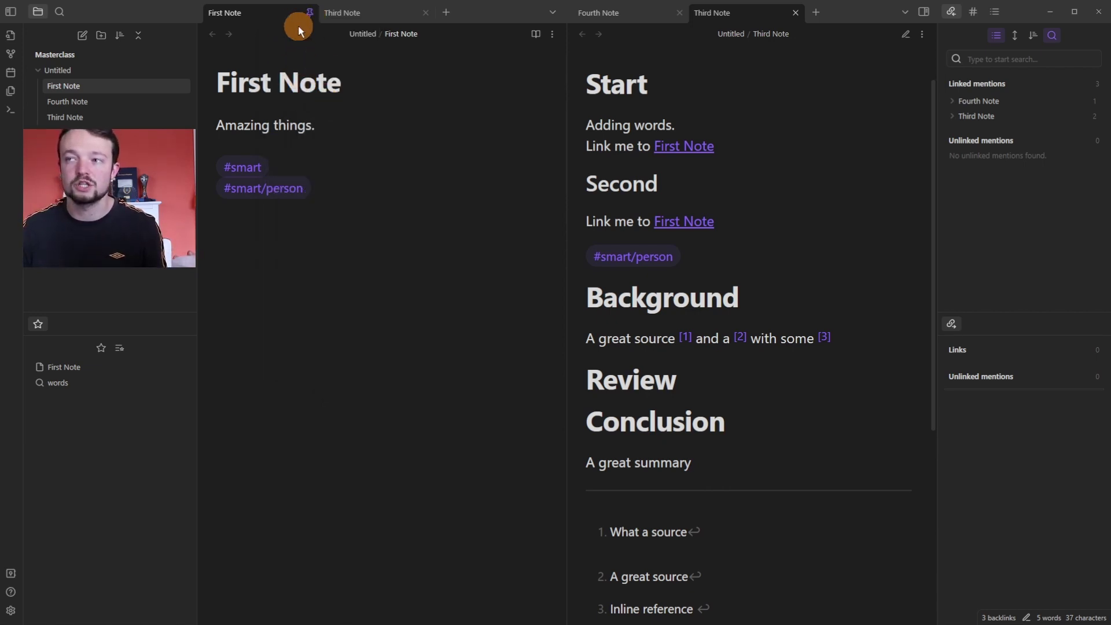
{"action": "mouse_move", "coordinate": [124, 97]}
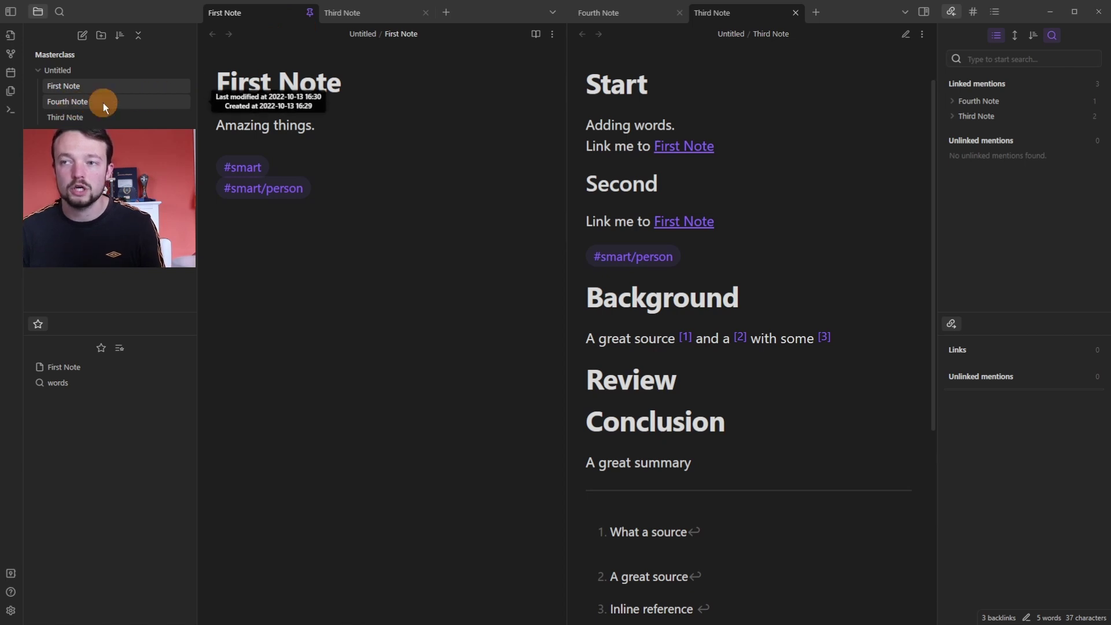
{"action": "left_click", "coordinate": [103, 103]}
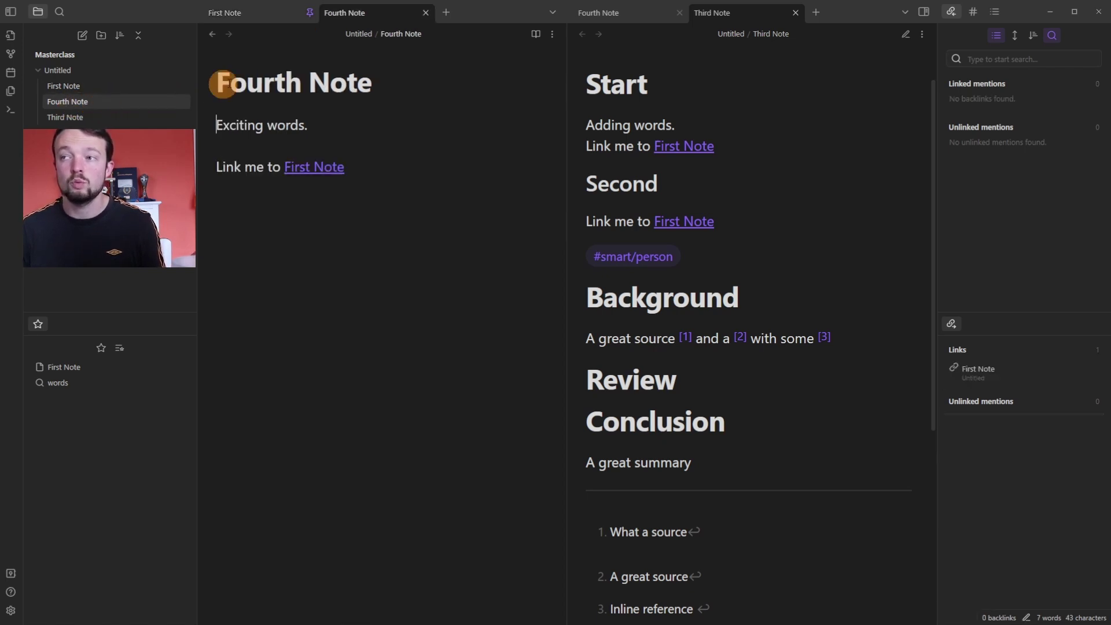
{"action": "right_click", "coordinate": [367, 18]}
{"action": "key", "text": "Escape"}
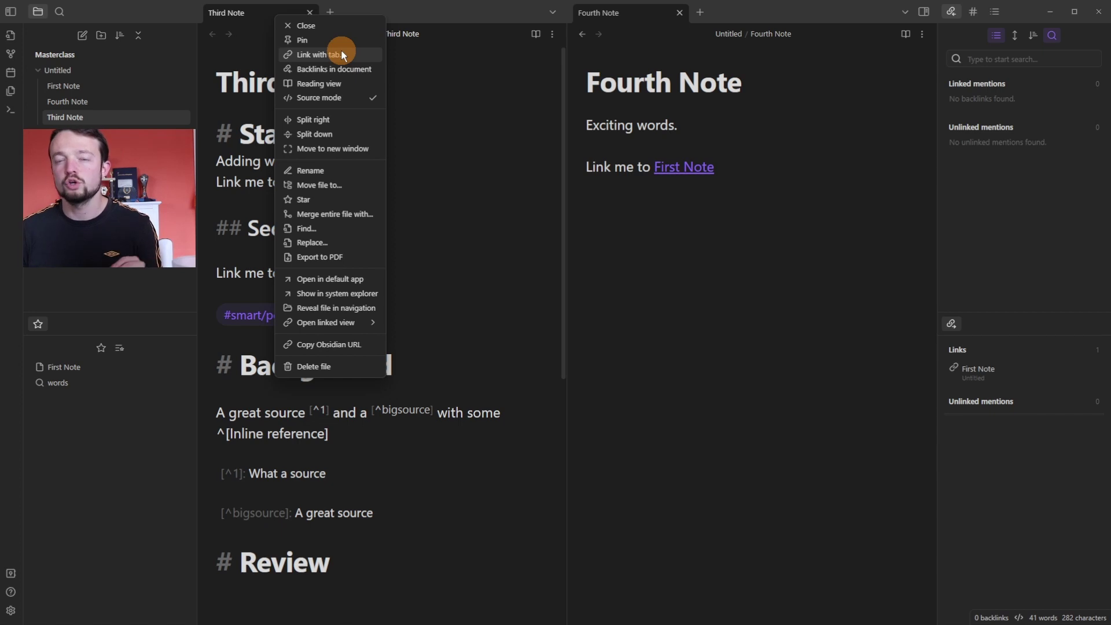
Link the Third Note tab with the Fourth Note tab and make both panes display Third Note
{"action": "left_click", "coordinate": [342, 55]}
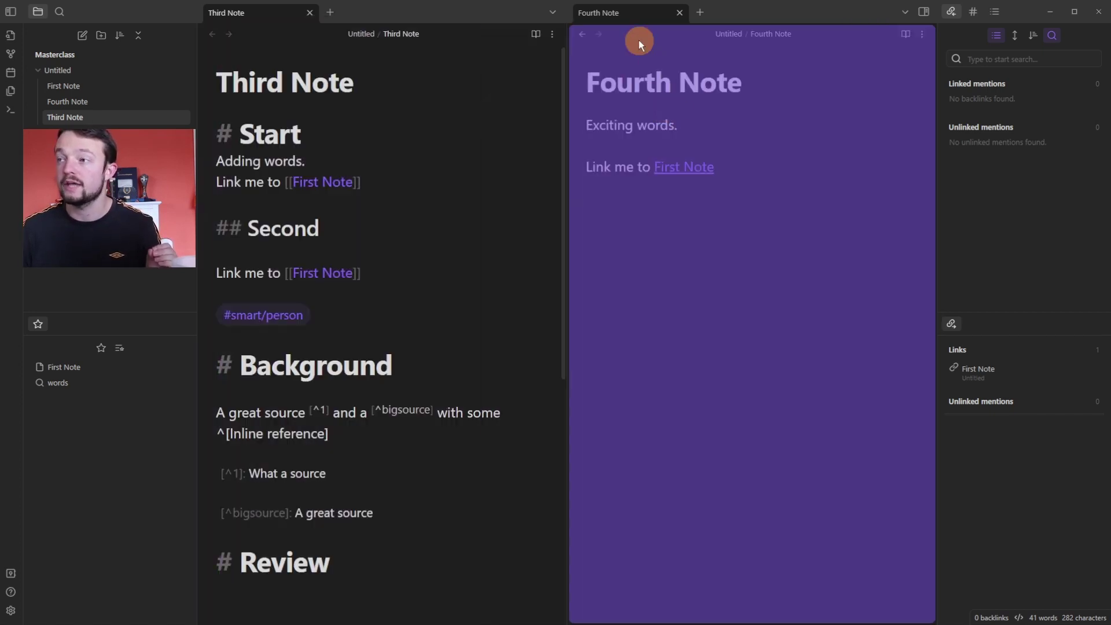
{"action": "left_click", "coordinate": [676, 93]}
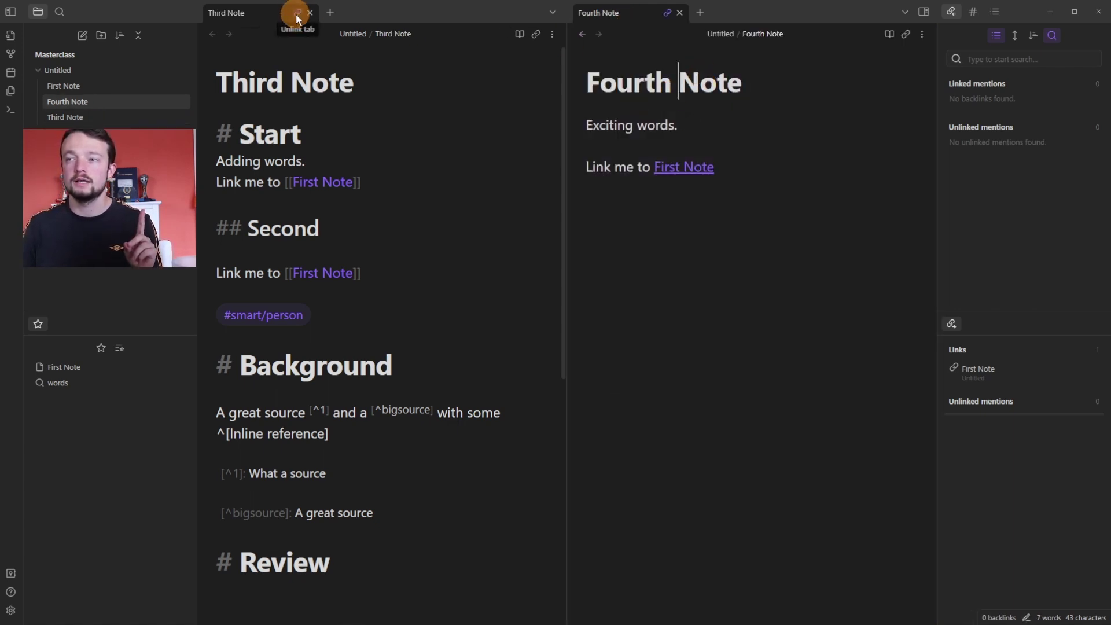
{"action": "left_click", "coordinate": [426, 207]}
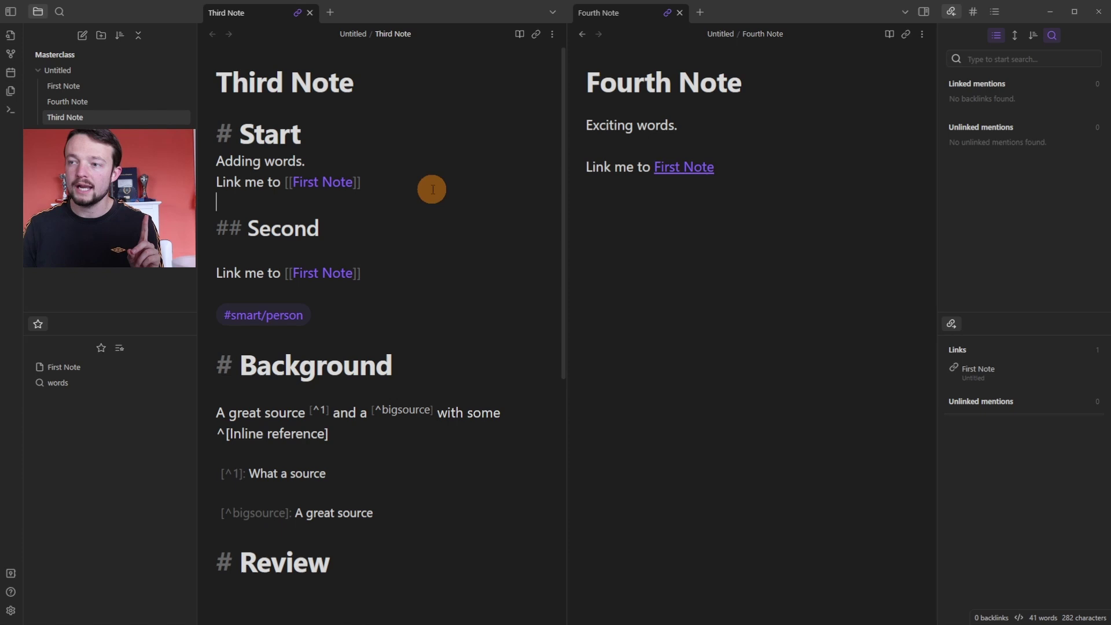
Try out scrolling and changing the view mode in the linked Third Note panes, and unlink the tabs
{"action": "scroll", "coordinate": [437, 187], "scroll_direction": "down", "scroll_amount": 1}
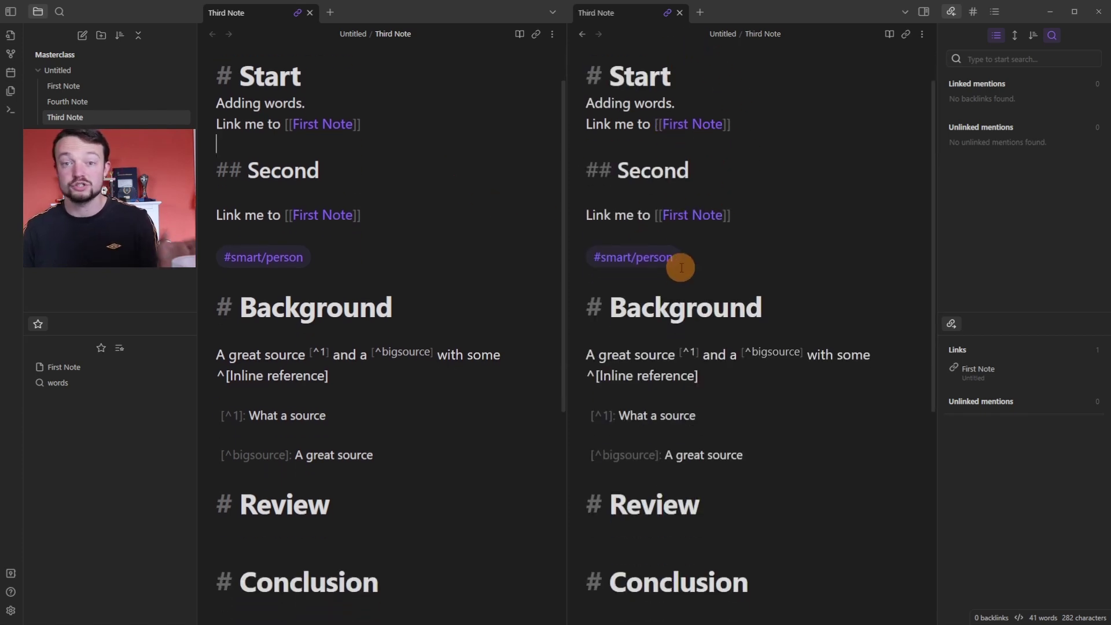
{"action": "scroll", "coordinate": [679, 268], "scroll_direction": "down", "scroll_amount": 4}
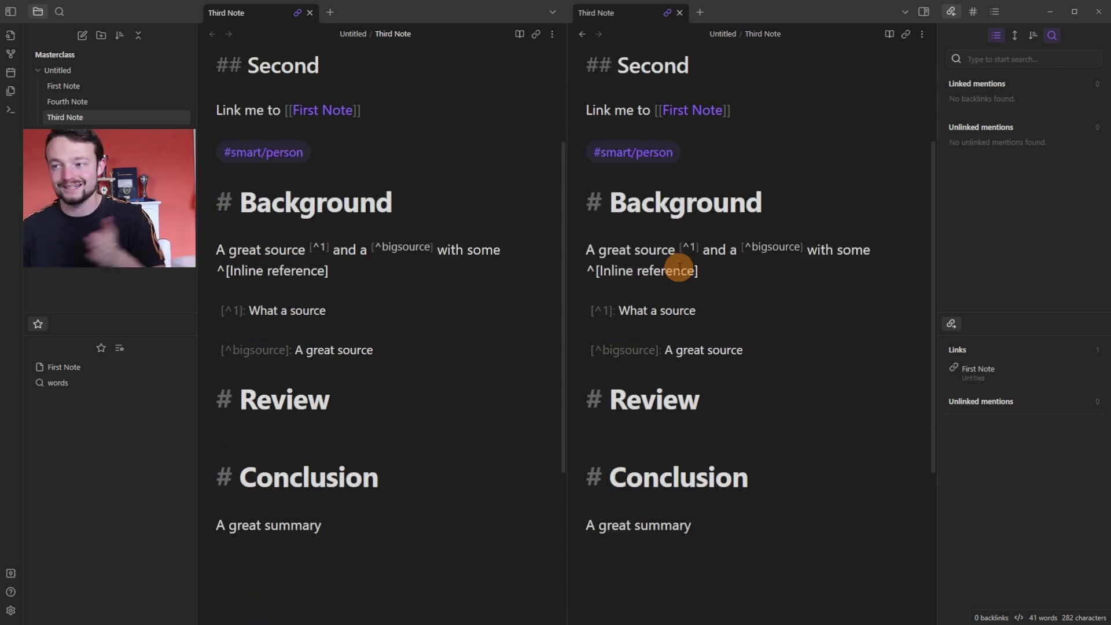
{"action": "scroll", "coordinate": [679, 267], "scroll_direction": "up", "scroll_amount": 4}
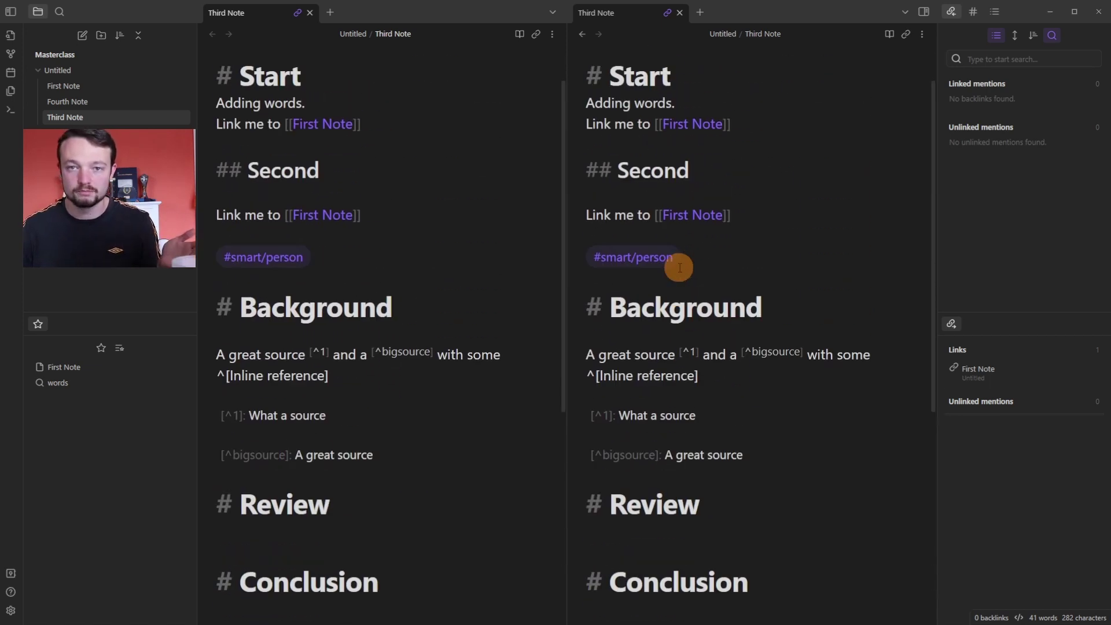
{"action": "key", "text": "ctrl+e"}
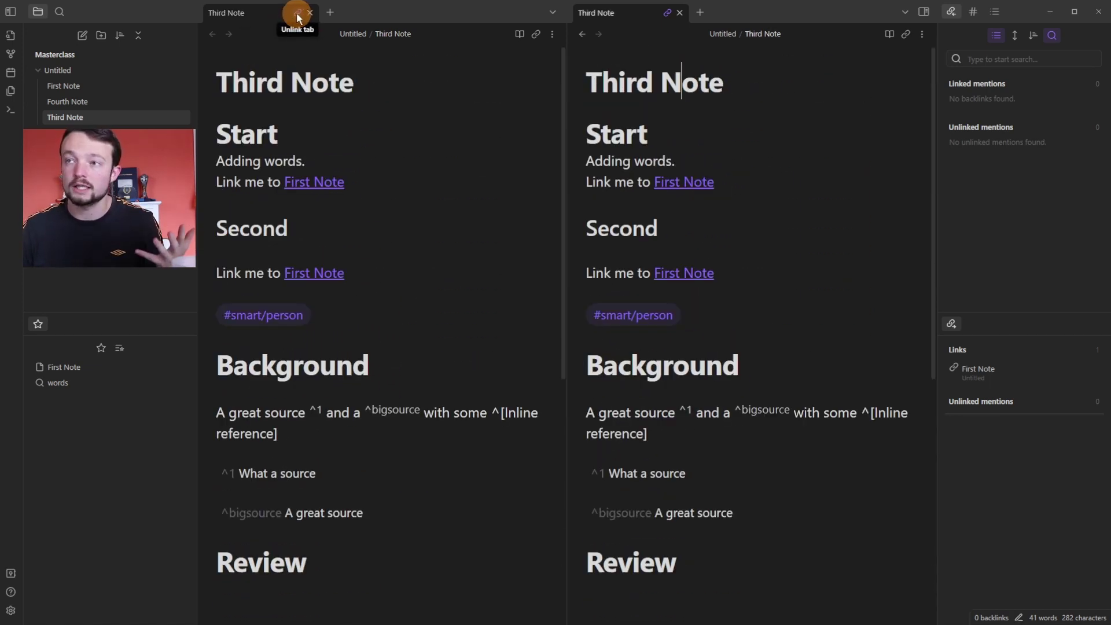
{"action": "left_click", "coordinate": [298, 15]}
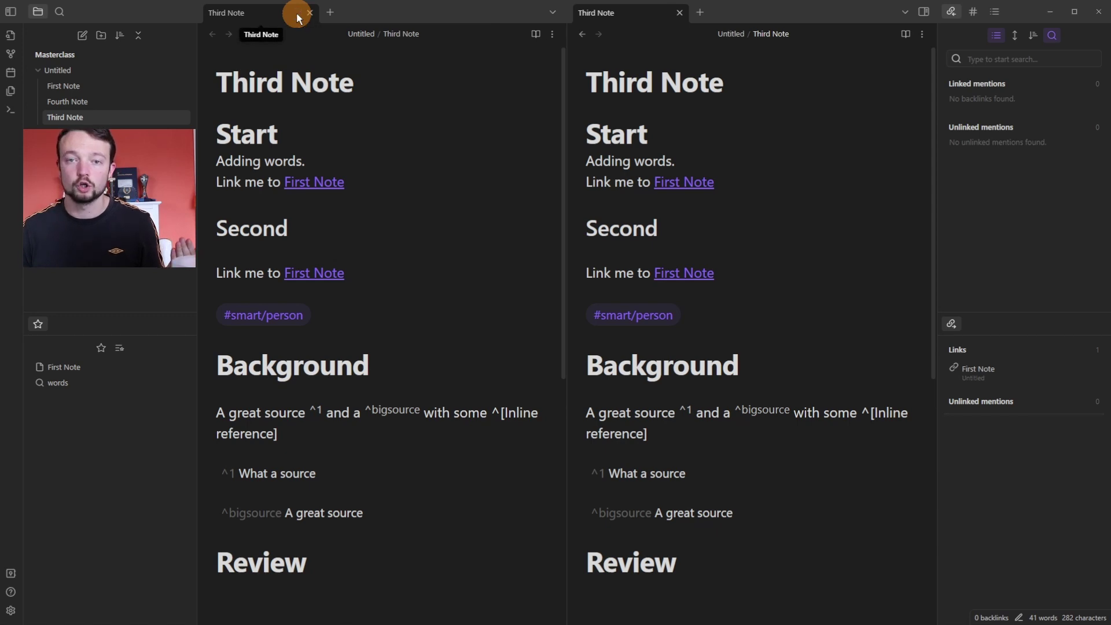
Turn on in-document backlinks for the original Third Note copy and examine the mentions section at its end
{"action": "right_click", "coordinate": [298, 16]}
{"action": "key", "text": "Escape"}
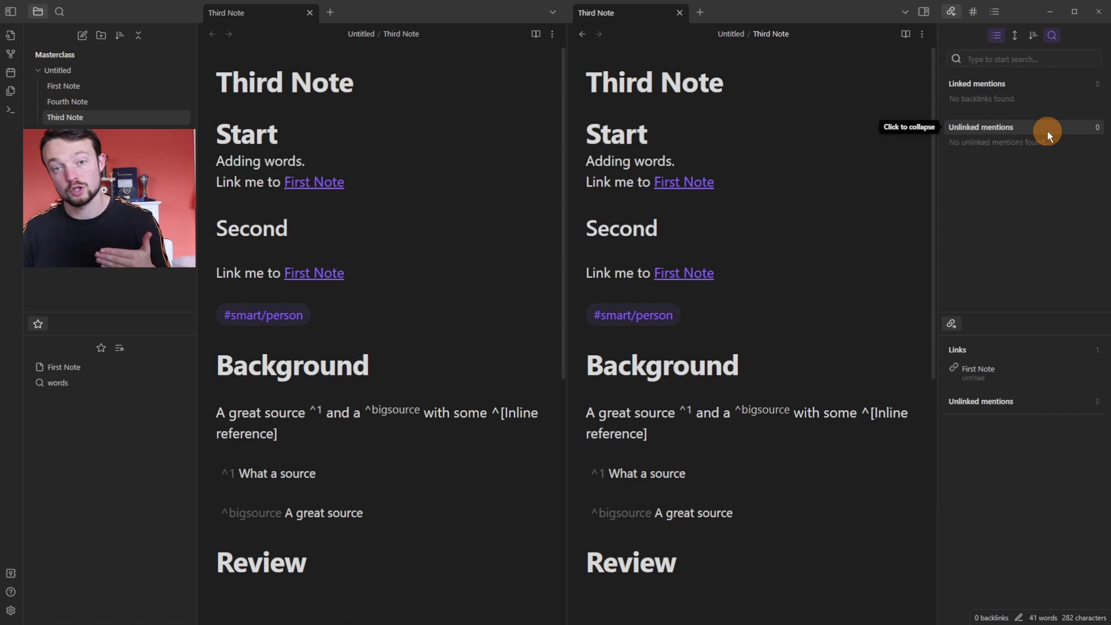
{"action": "scroll", "coordinate": [444, 298], "scroll_direction": "down", "scroll_amount": 6}
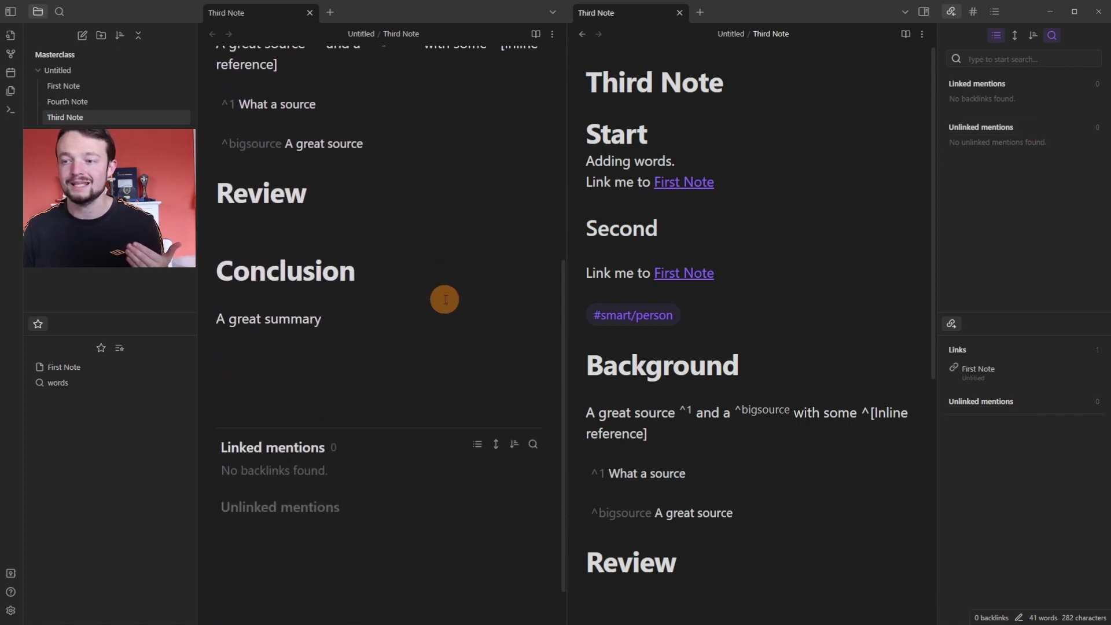
{"action": "scroll", "coordinate": [445, 299], "scroll_direction": "down", "scroll_amount": 1}
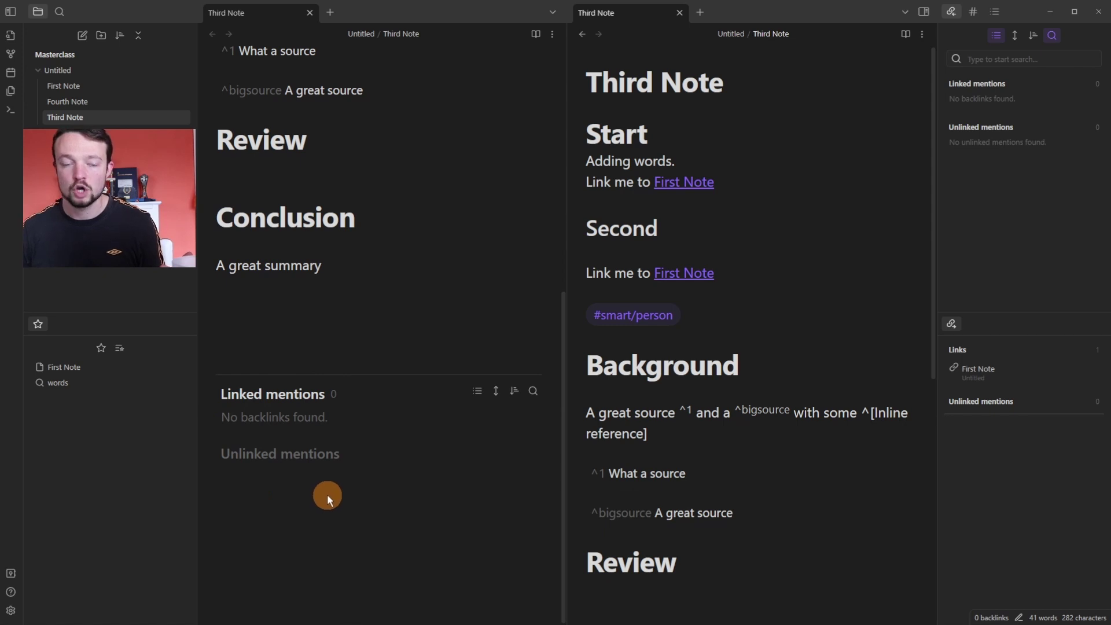
Open First Note from its link in the second Third Note copy and turn on in-document backlinks for it
{"action": "left_click", "coordinate": [683, 273]}
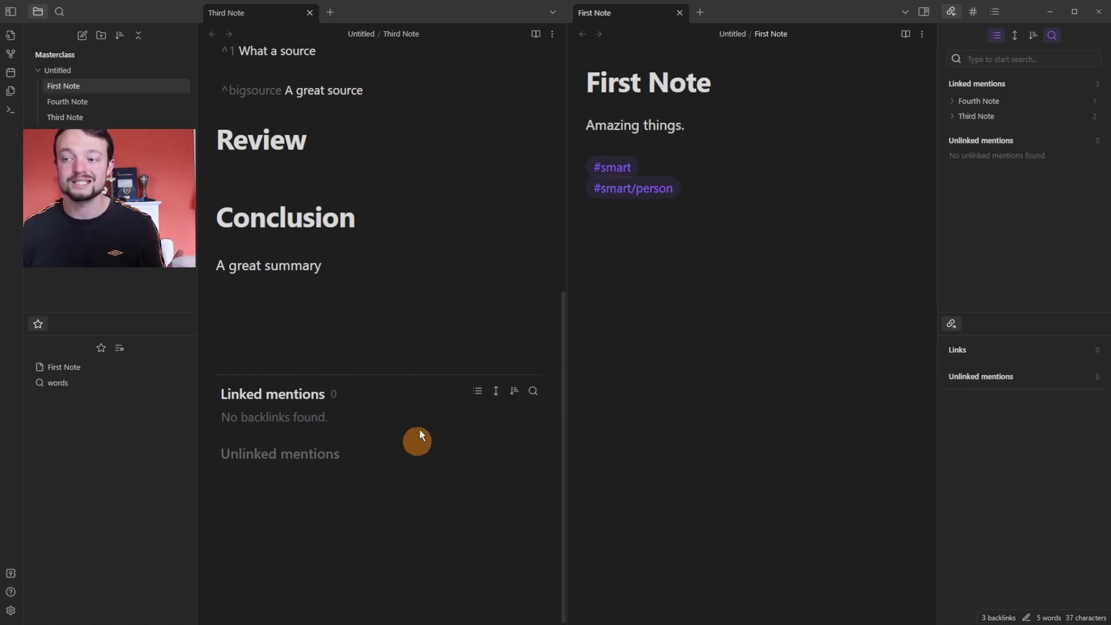
{"action": "scroll", "coordinate": [385, 255], "scroll_direction": "up", "scroll_amount": 5}
{"action": "scroll", "coordinate": [394, 255], "scroll_direction": "down", "scroll_amount": 5}
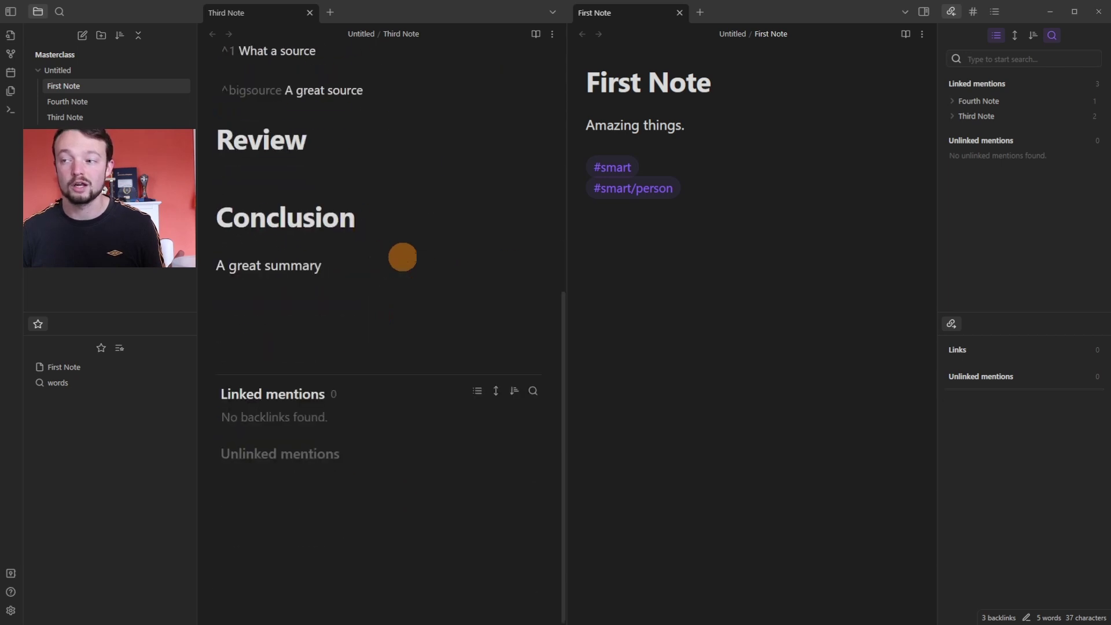
{"action": "right_click", "coordinate": [631, 14]}
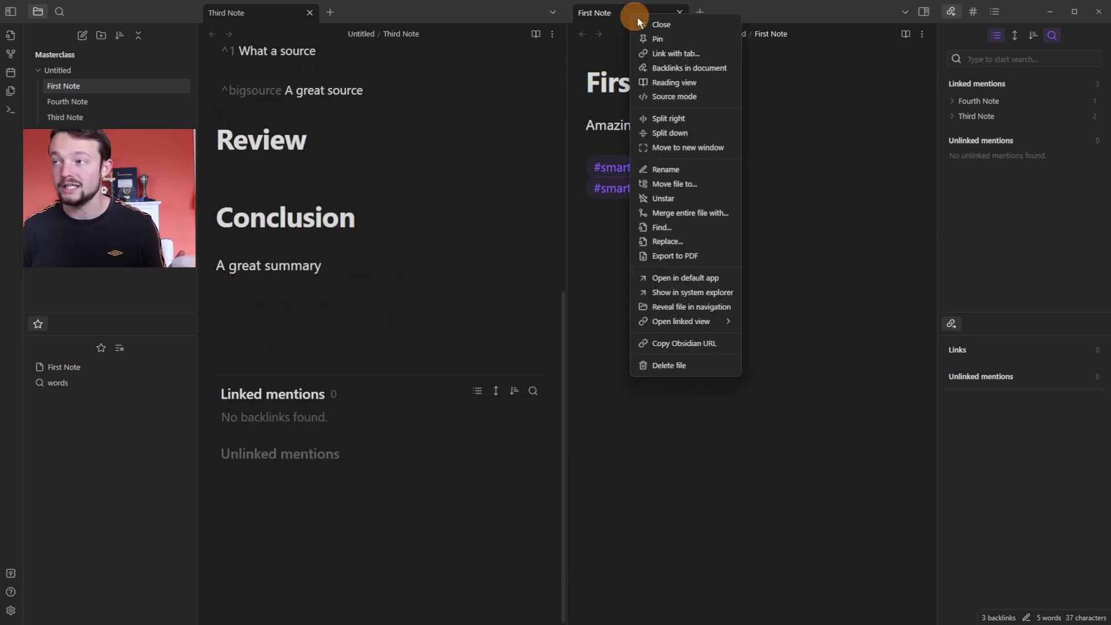
{"action": "left_click", "coordinate": [687, 68]}
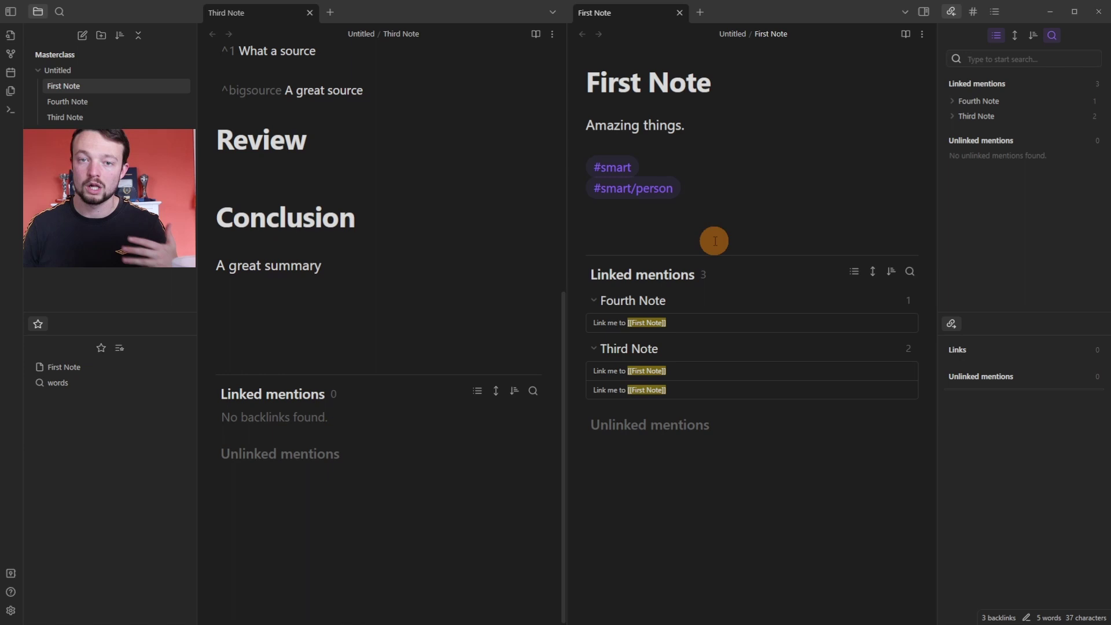
Move Third Note to a new window, and bring it back as a tab beside First Note
{"action": "right_click", "coordinate": [268, 14]}
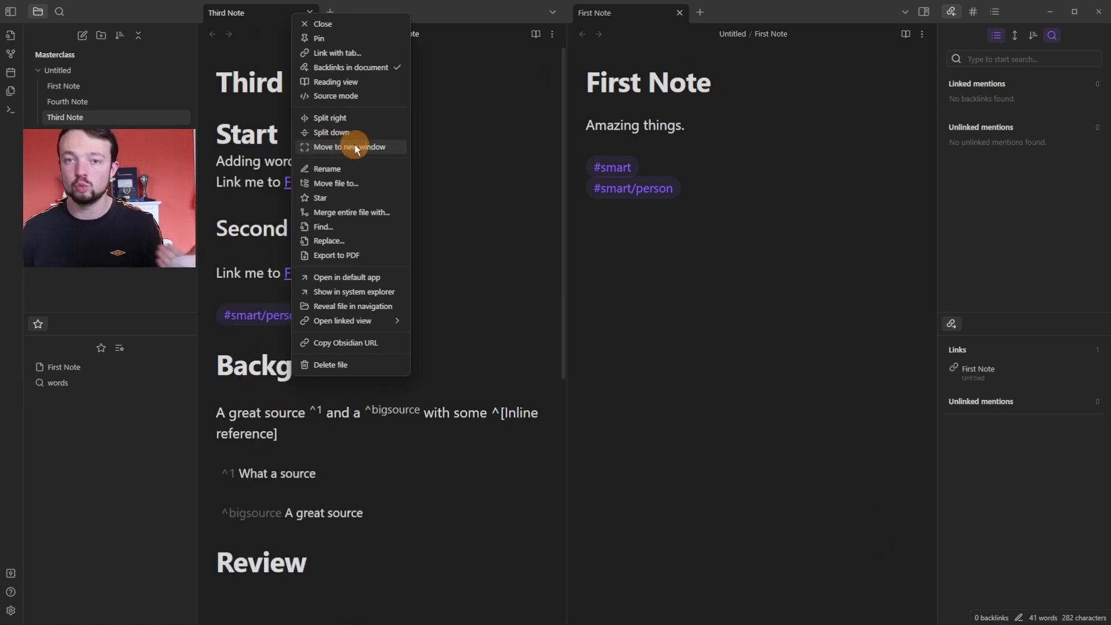
{"action": "left_click", "coordinate": [355, 146]}
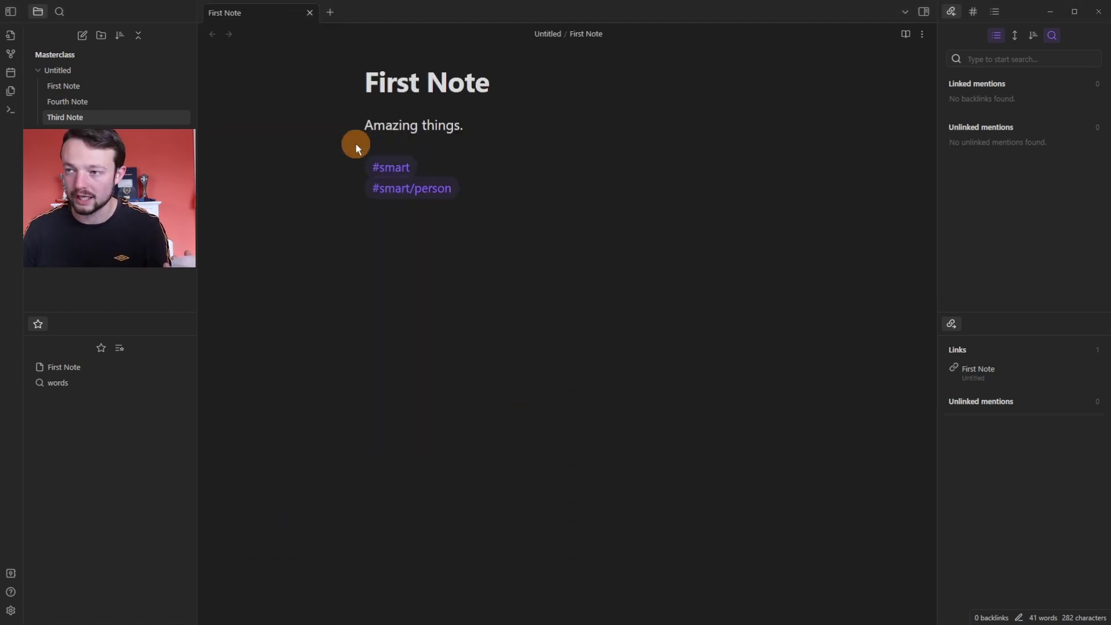
{"action": "left_click_drag", "start_coordinate": [702, 30], "coordinate": [664, 72]}
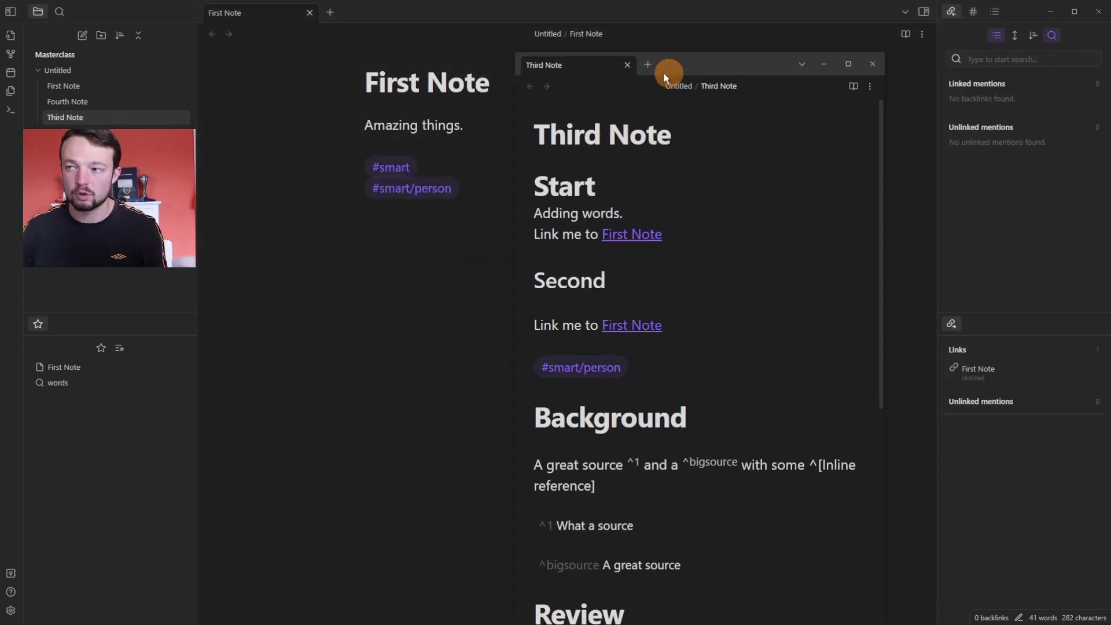
{"action": "left_click_drag", "start_coordinate": [576, 70], "coordinate": [361, 14]}
Split Third Note to the right and rearrange the new copy into a pane below the original
{"action": "right_click", "coordinate": [409, 16]}
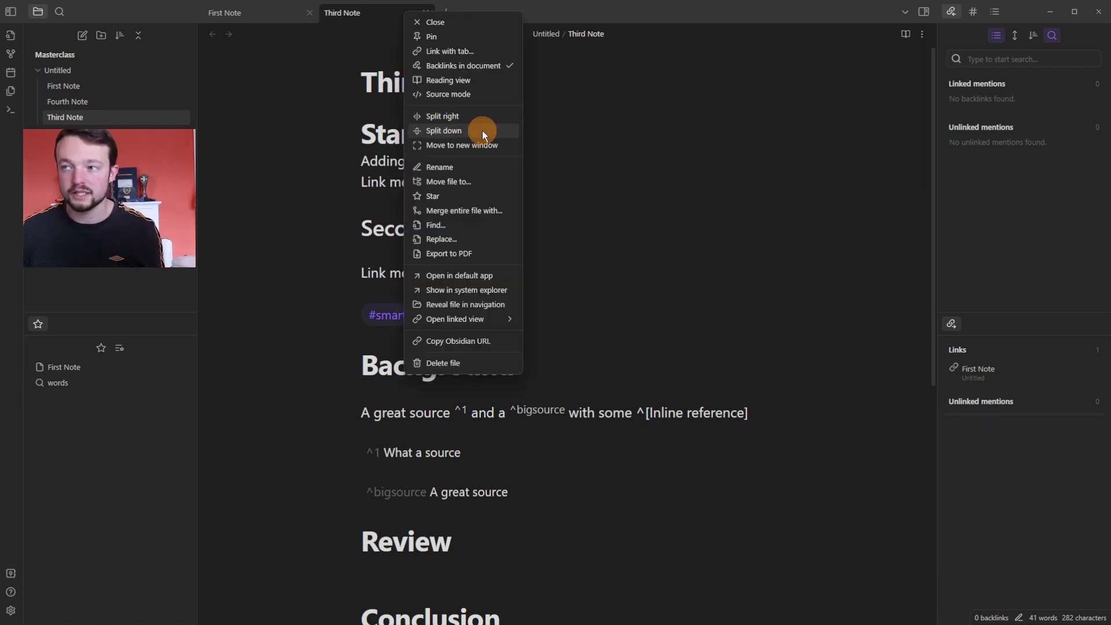
{"action": "left_click", "coordinate": [461, 119]}
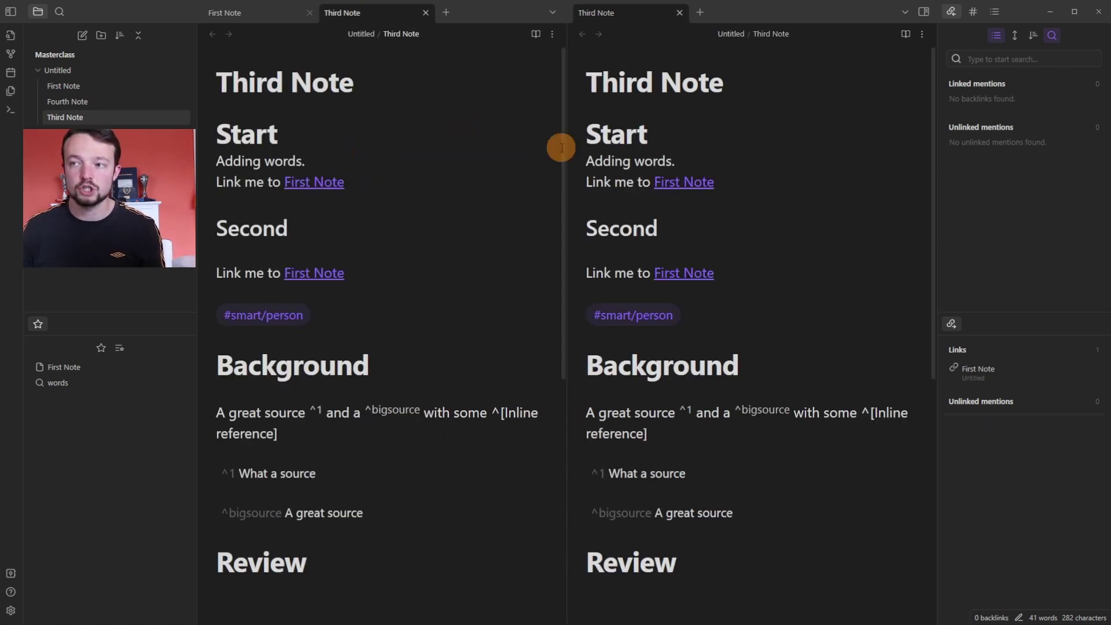
{"action": "left_click_drag", "start_coordinate": [639, 18], "coordinate": [447, 540]}
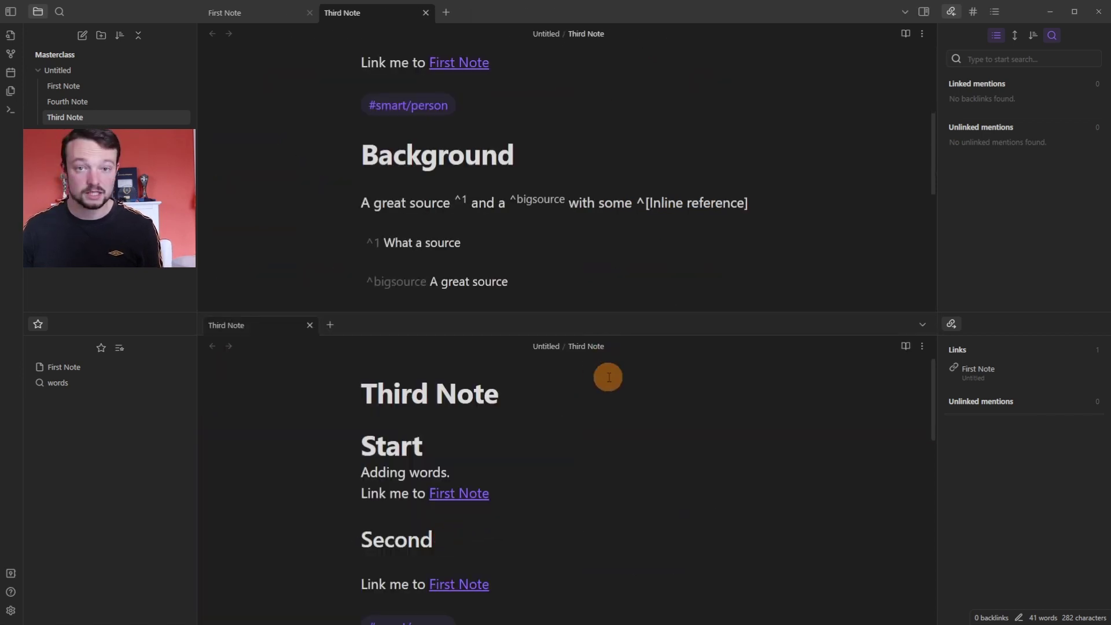
Open find and replace in the upper Third Note copy and select all occurrences of "great"
{"action": "right_click", "coordinate": [389, 12]}
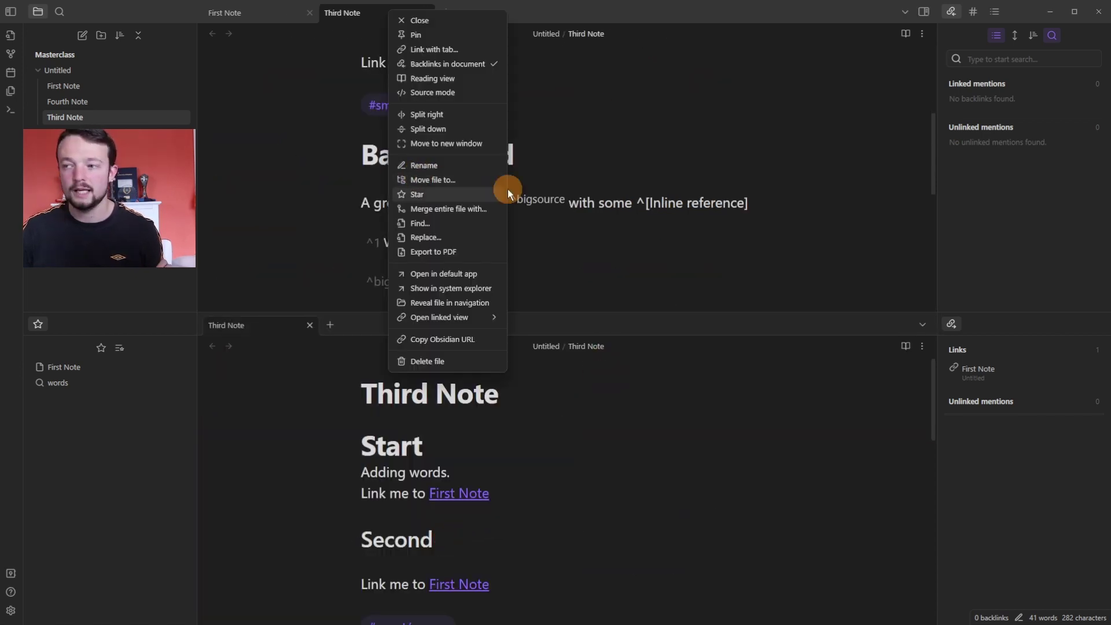
{"action": "left_click", "coordinate": [461, 237]}
{"action": "left_click", "coordinate": [433, 81]}
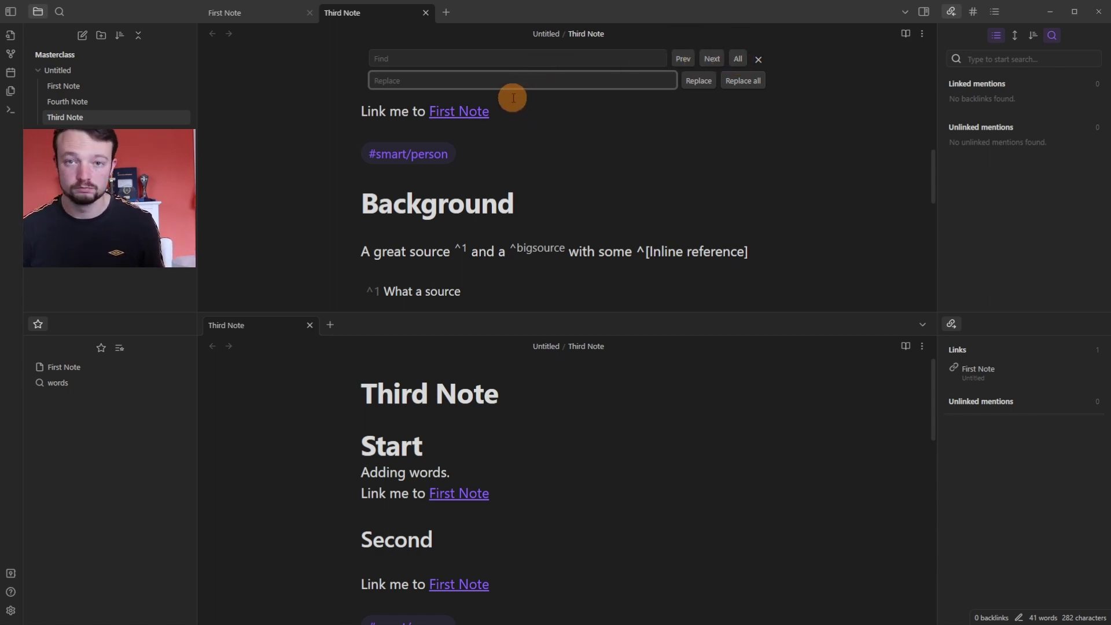
{"action": "left_click", "coordinate": [480, 60]}
{"action": "type", "text": "great"}
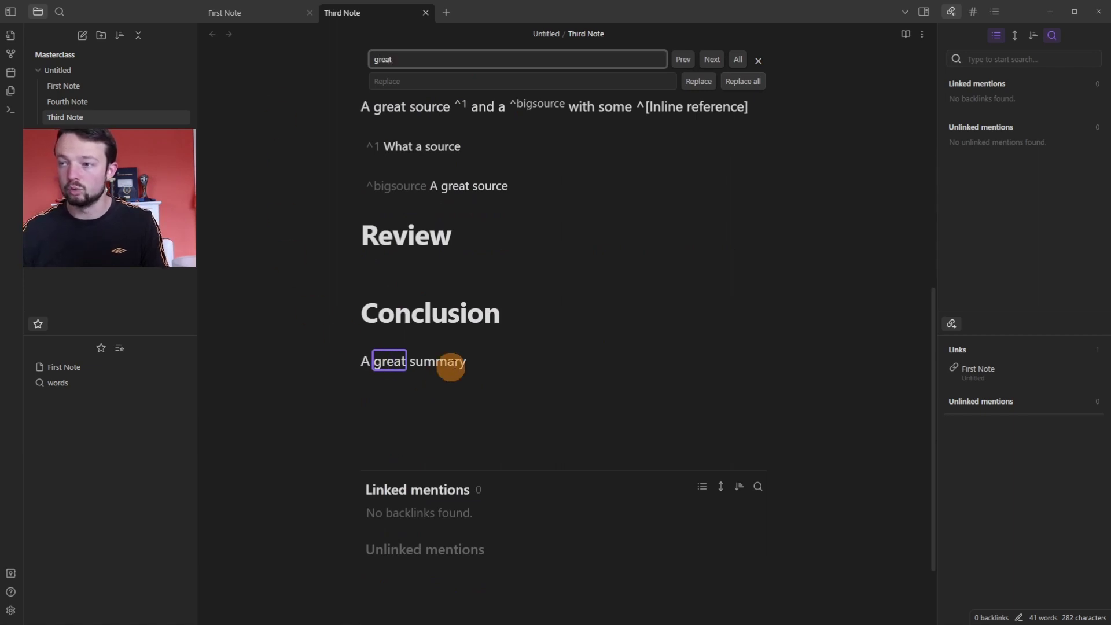
{"action": "left_click", "coordinate": [737, 59]}
{"action": "scroll", "coordinate": [454, 354], "scroll_direction": "down", "scroll_amount": 2}
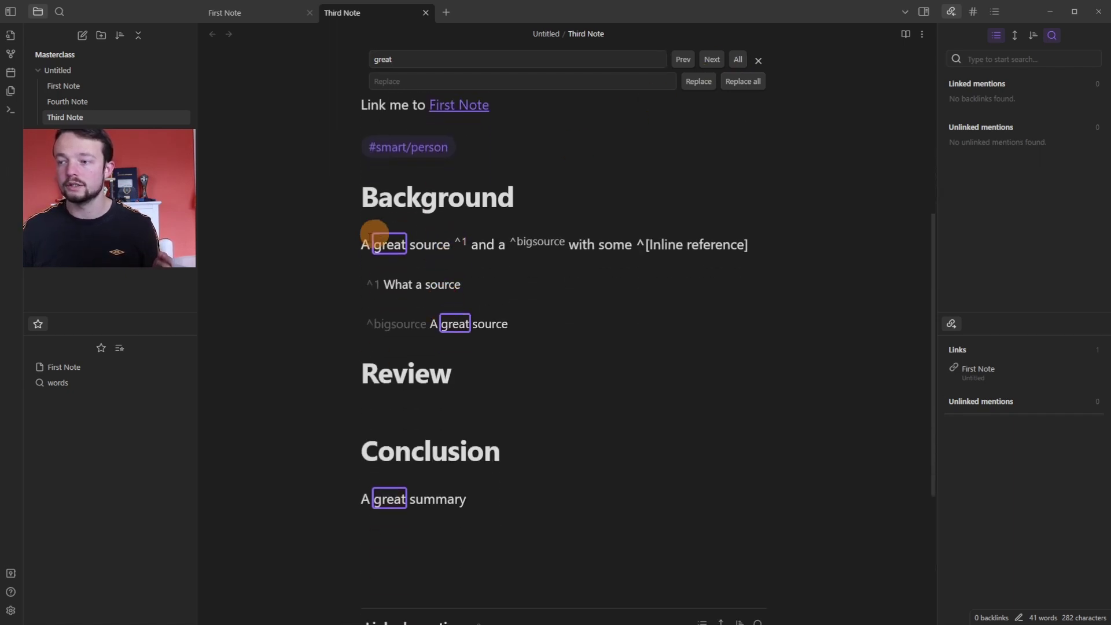
Export Third Note to PDF with Letter page size, portrait orientation and default margin, and save it as Third Note
{"action": "scroll", "coordinate": [498, 293], "scroll_direction": "down", "scroll_amount": 2}
{"action": "right_click", "coordinate": [389, 13]}
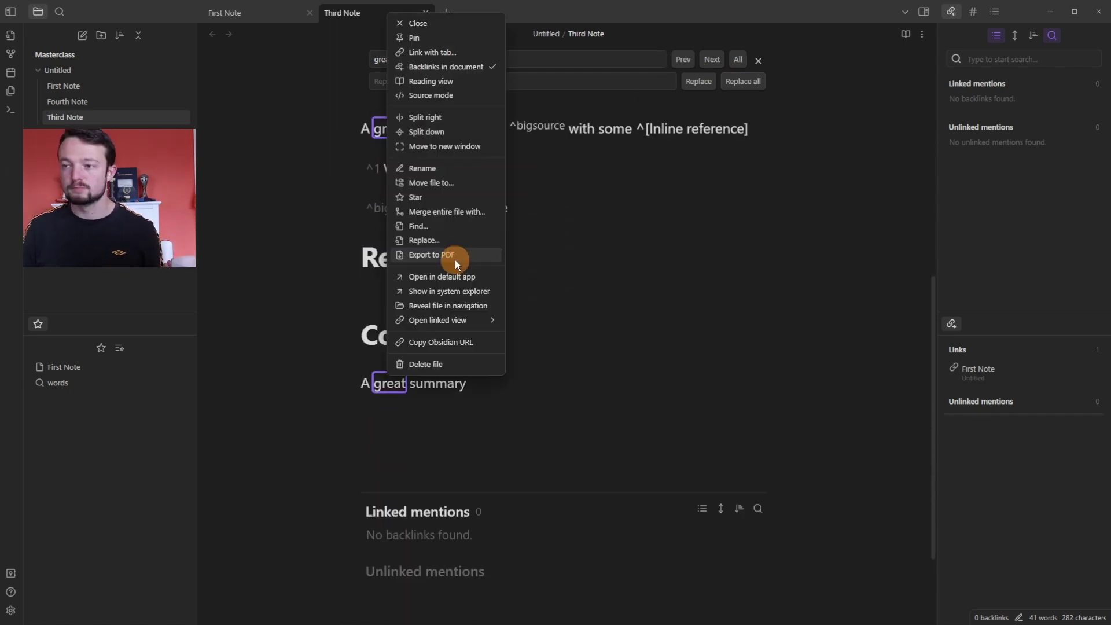
{"action": "left_click", "coordinate": [467, 259]}
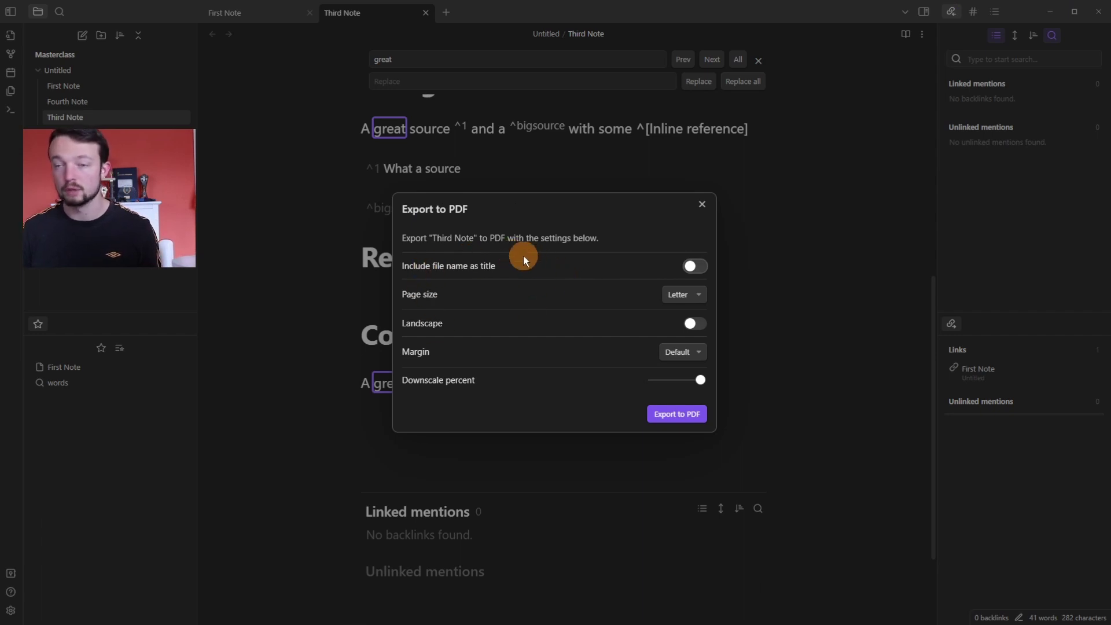
{"action": "left_click", "coordinate": [698, 295]}
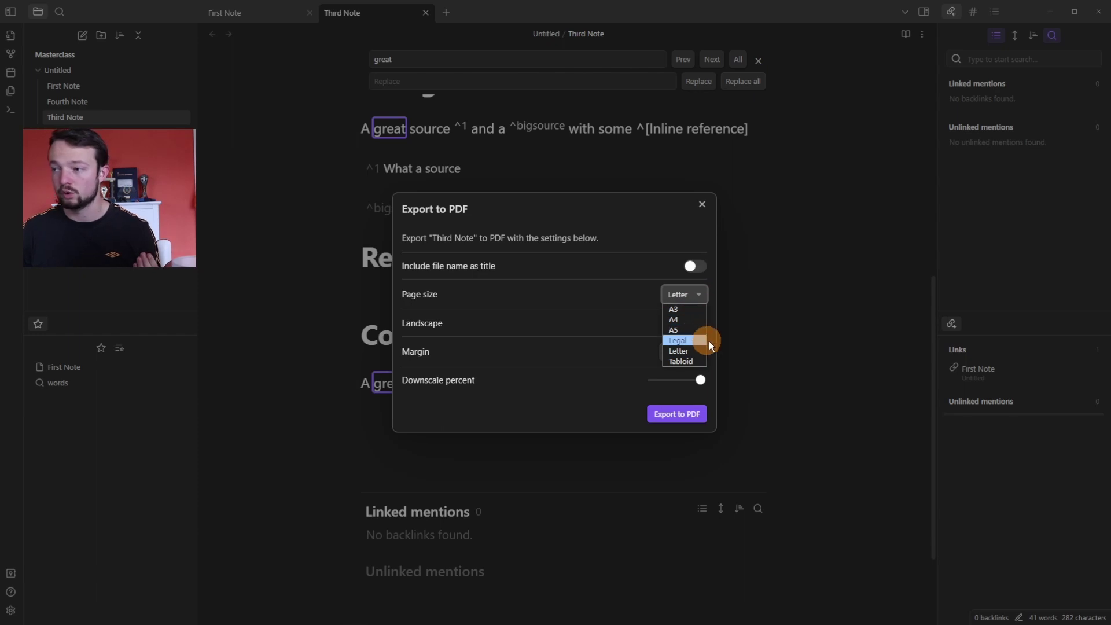
{"action": "left_click", "coordinate": [698, 323]}
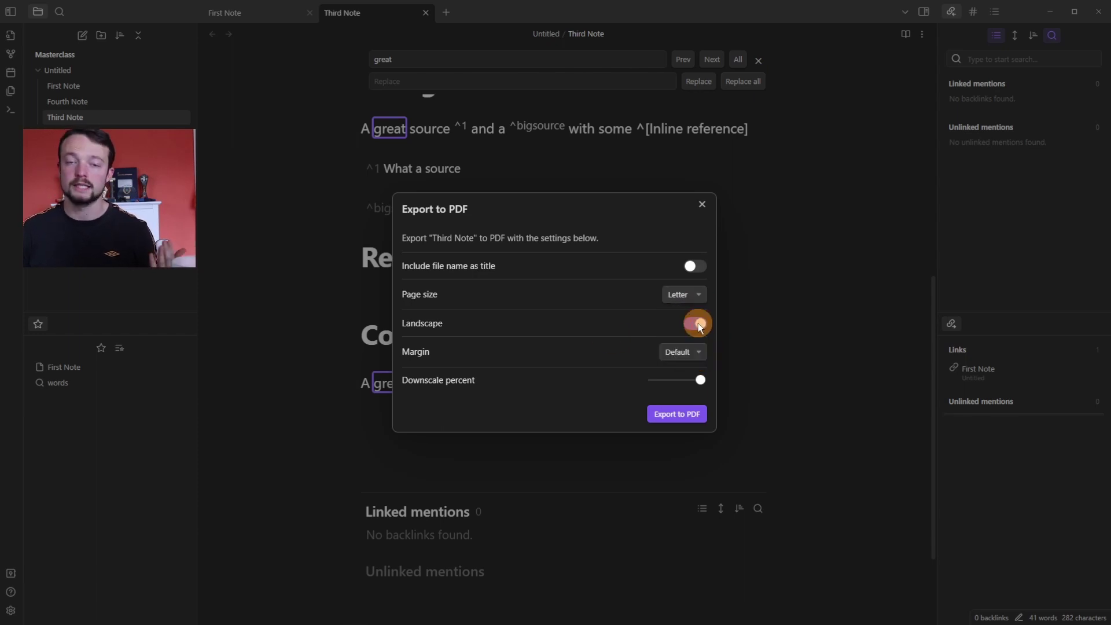
{"action": "left_click", "coordinate": [698, 353]}
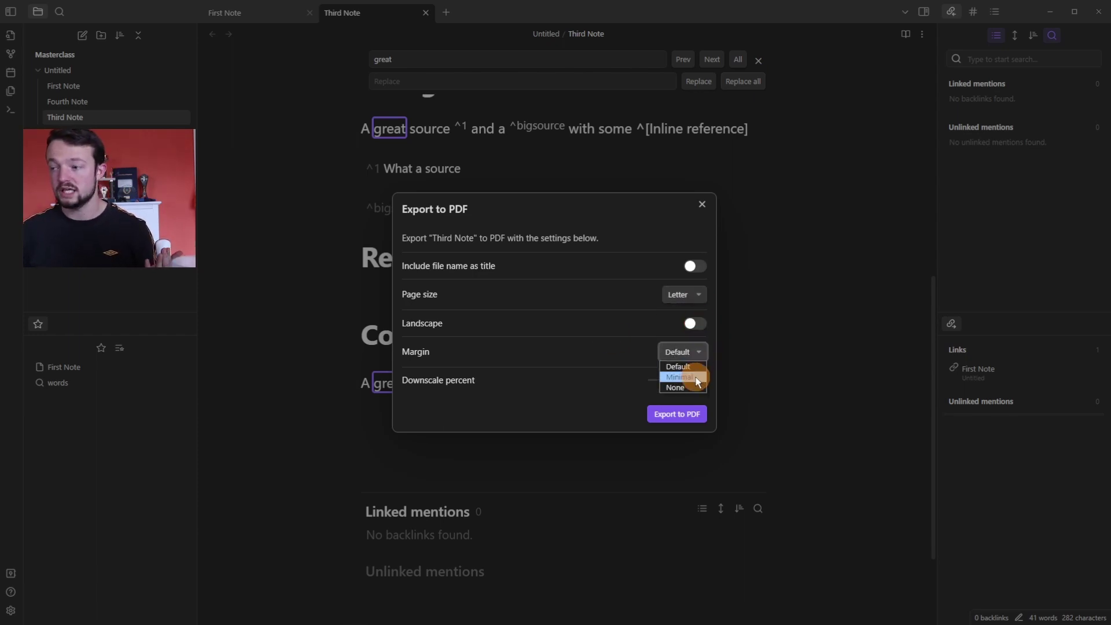
{"action": "left_click", "coordinate": [676, 414]}
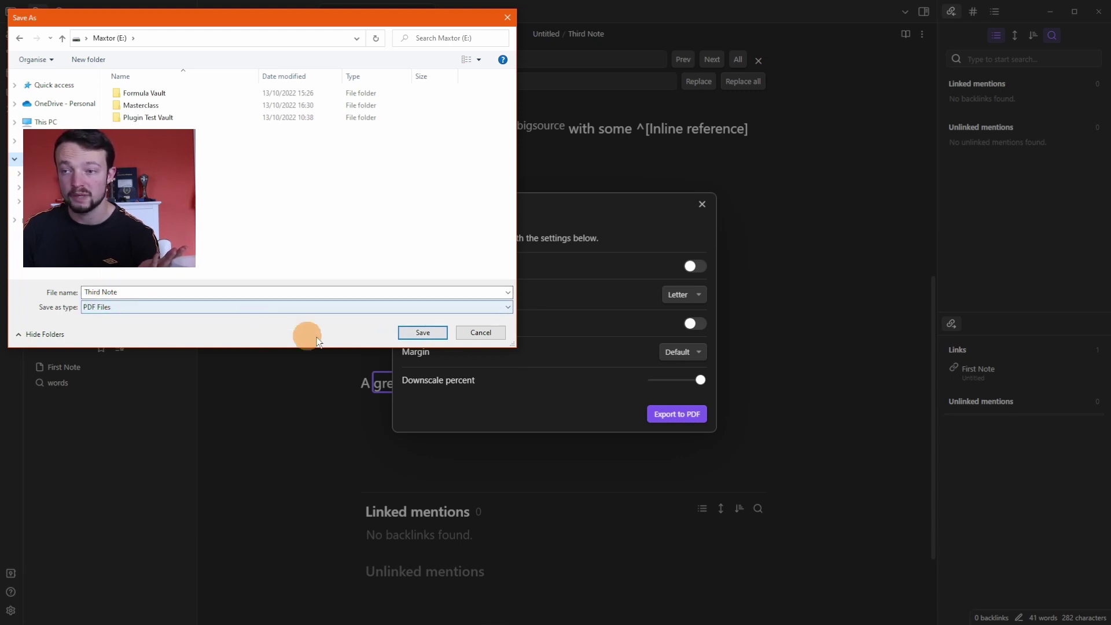
{"action": "left_click", "coordinate": [421, 334]}
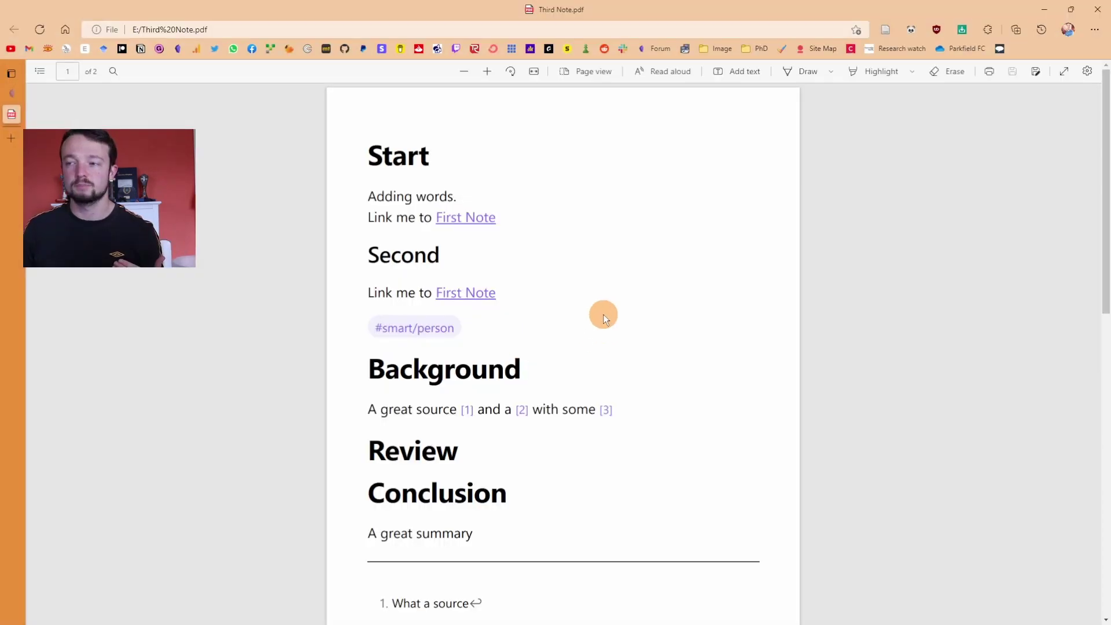
Review the exported Third Note PDF through to its second page and follow the inline reference footnote's return link
{"action": "scroll", "coordinate": [603, 314], "scroll_direction": "down", "scroll_amount": 3}
{"action": "left_click", "coordinate": [608, 240]}
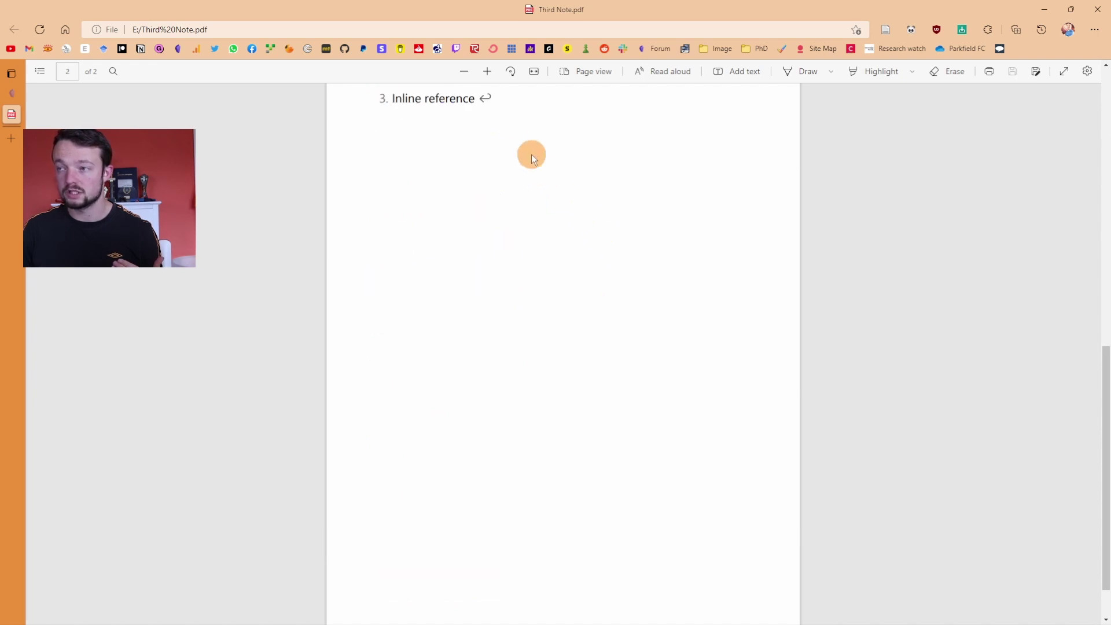
{"action": "left_click", "coordinate": [487, 100]}
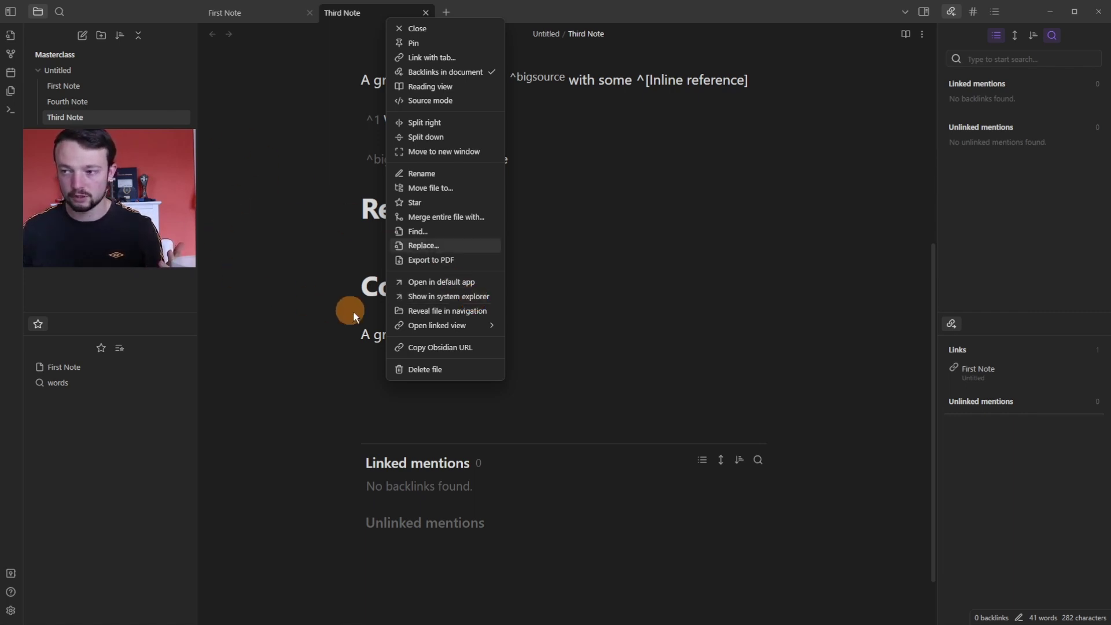
Reveal Third Note in the file navigation and return to the note
{"action": "left_click", "coordinate": [435, 312]}
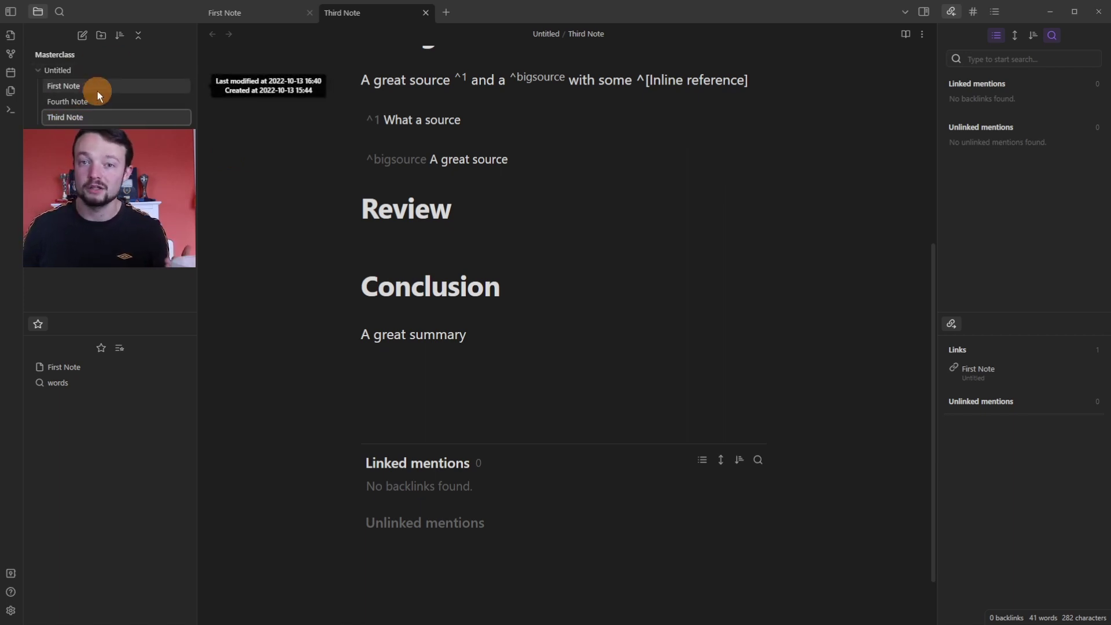
{"action": "left_click", "coordinate": [544, 164]}
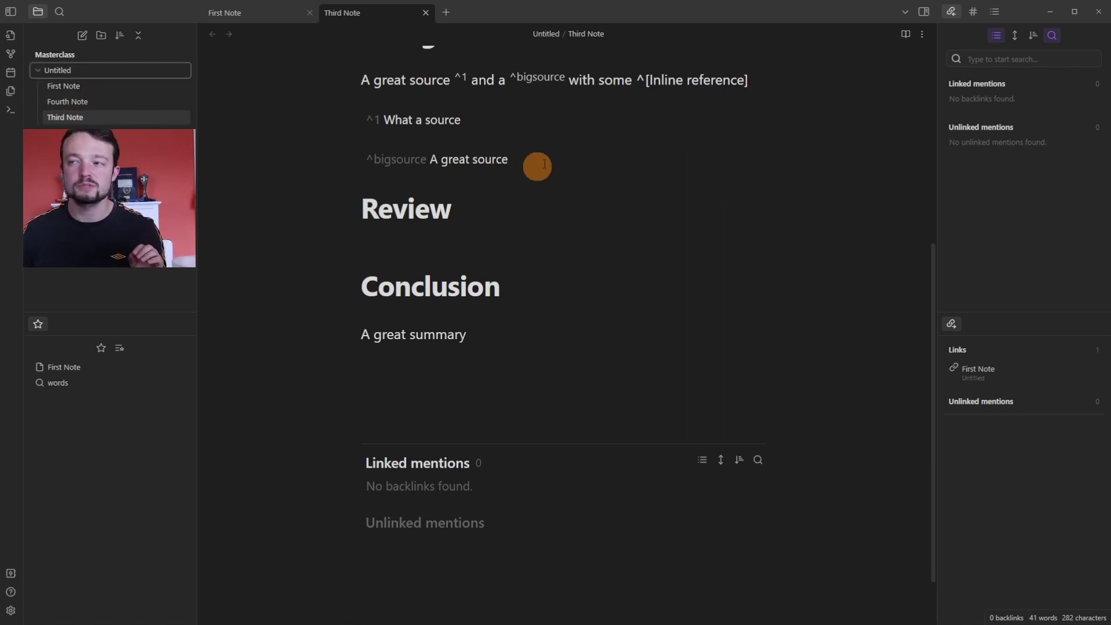
{"action": "left_click", "coordinate": [552, 36]}
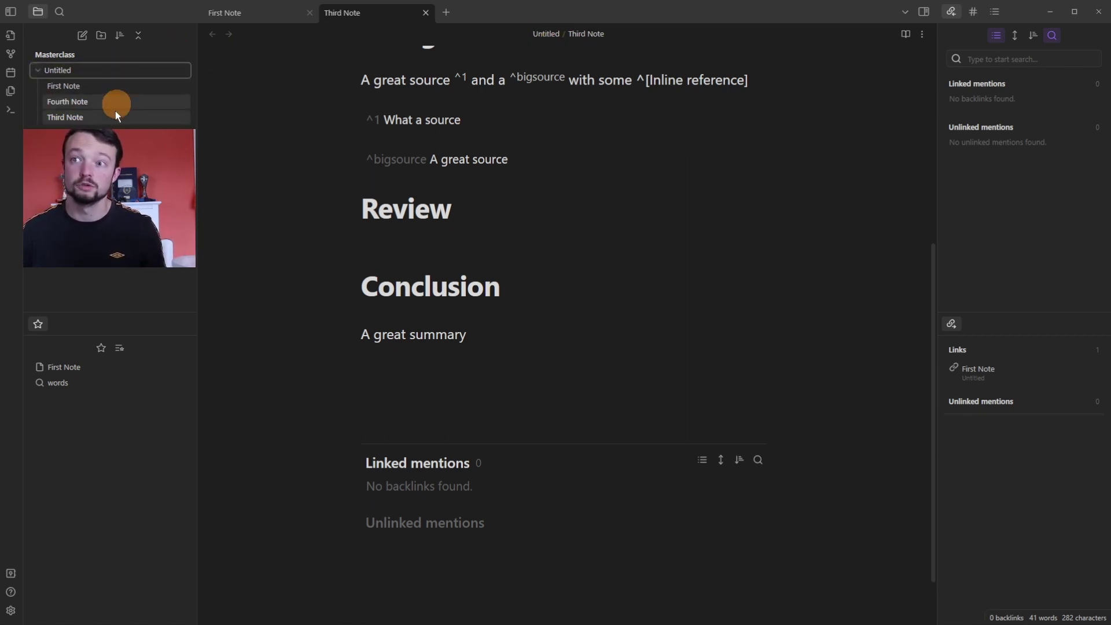
Open the local graph of Third Note as a linked view beside the note
{"action": "right_click", "coordinate": [359, 15]}
{"action": "mouse_move", "coordinate": [442, 327]}
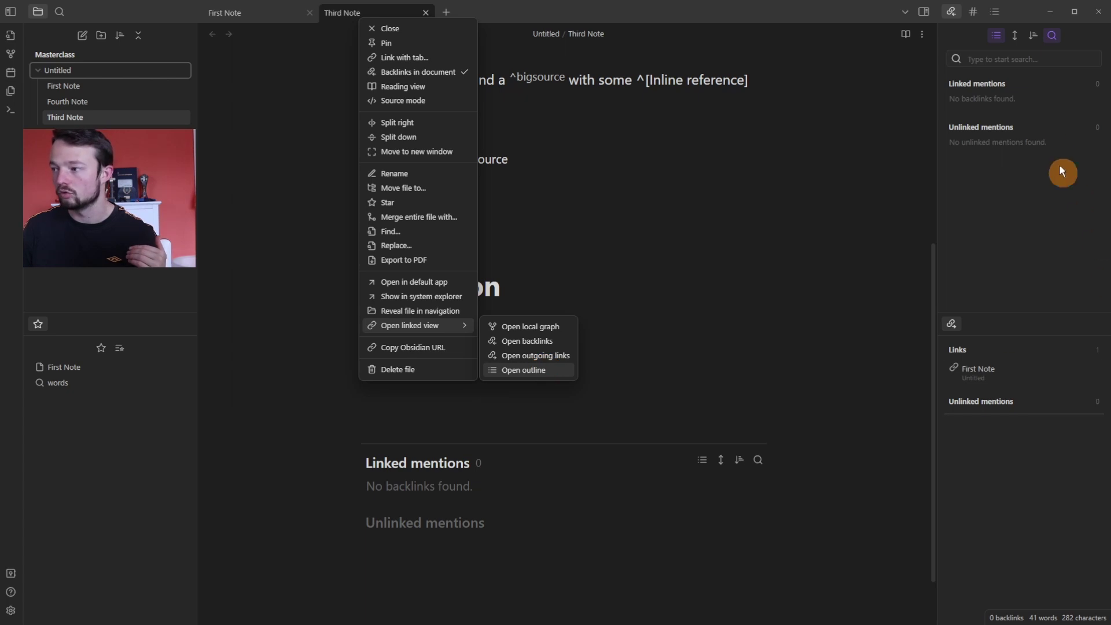
{"action": "left_click", "coordinate": [519, 327]}
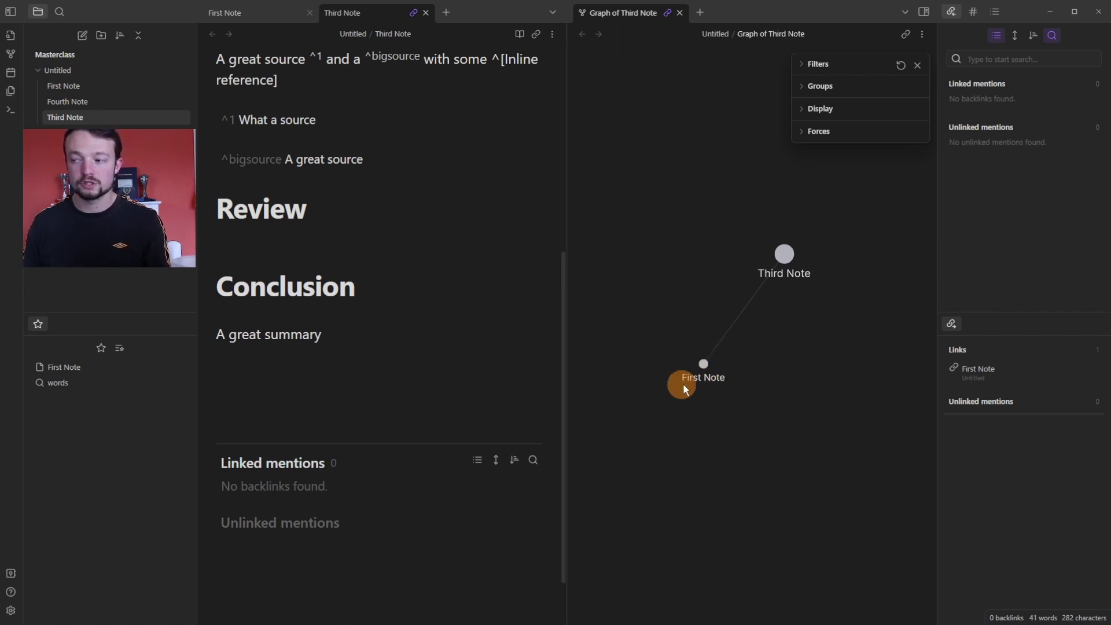
Raise the local graph's depth filter in stages to 5 and return it to 1
{"action": "left_click", "coordinate": [822, 65]}
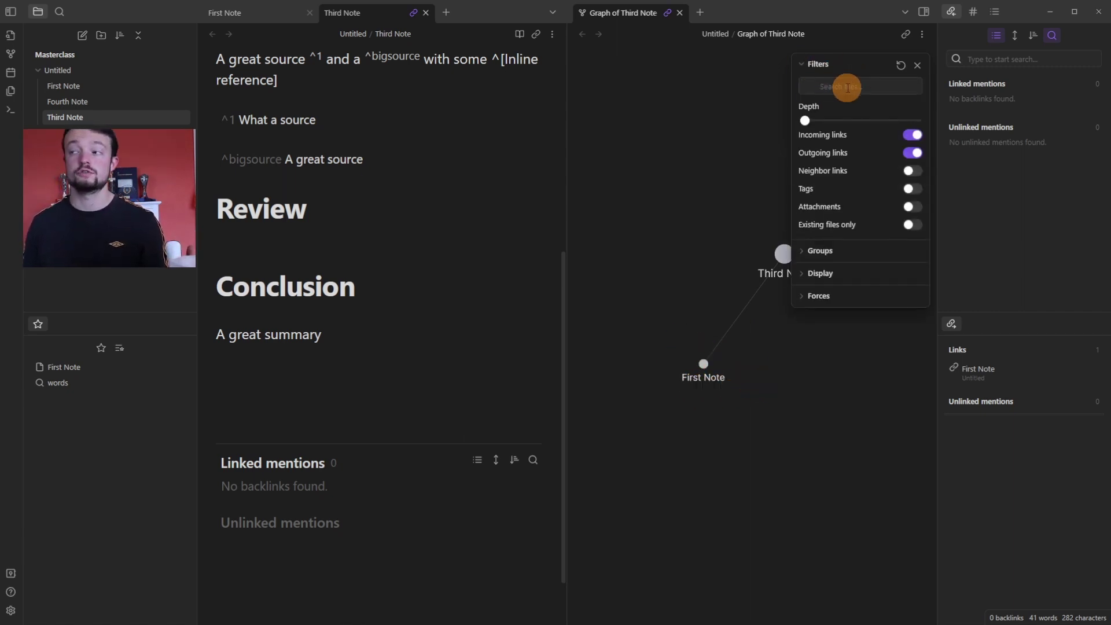
{"action": "mouse_move", "coordinate": [807, 119]}
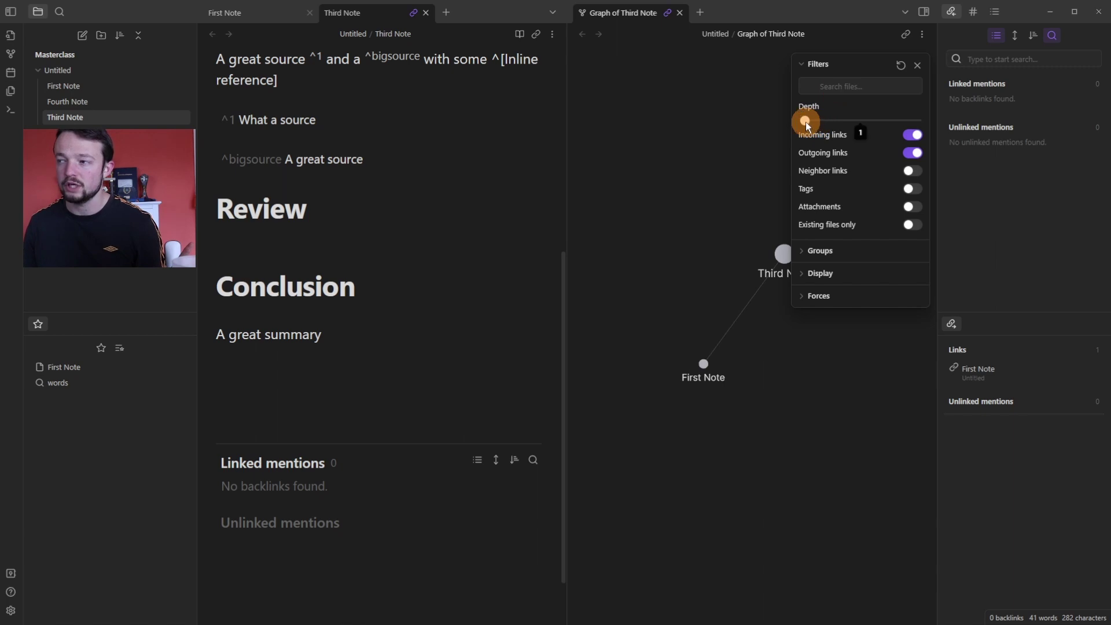
{"action": "left_click_drag", "start_coordinate": [807, 120], "coordinate": [831, 120]}
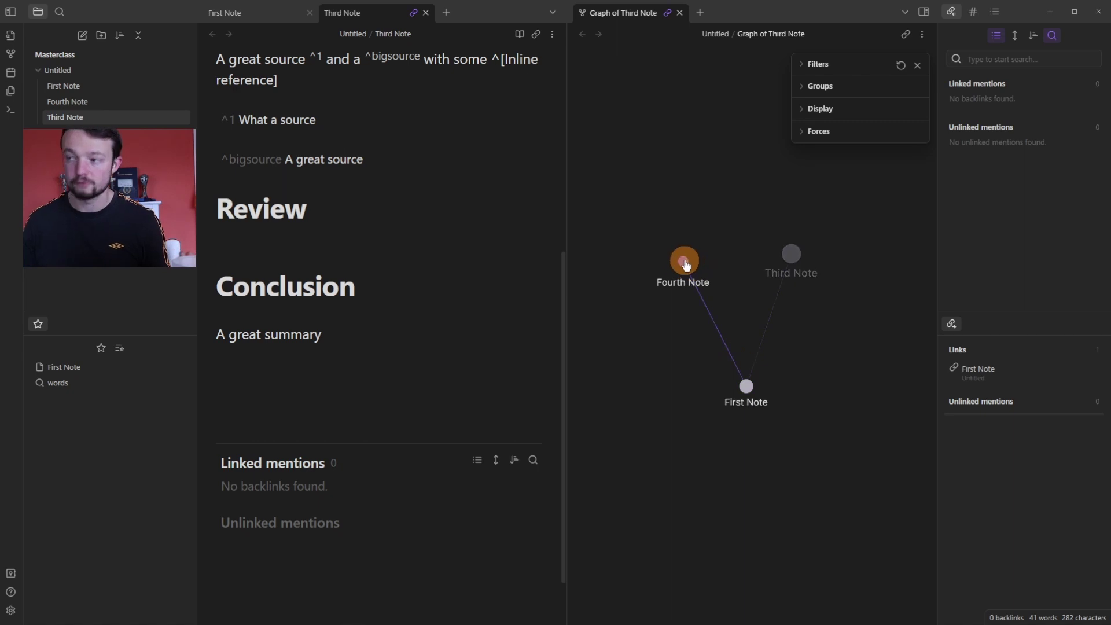
{"action": "left_click", "coordinate": [818, 64]}
{"action": "left_click_drag", "start_coordinate": [844, 123], "coordinate": [921, 127]}
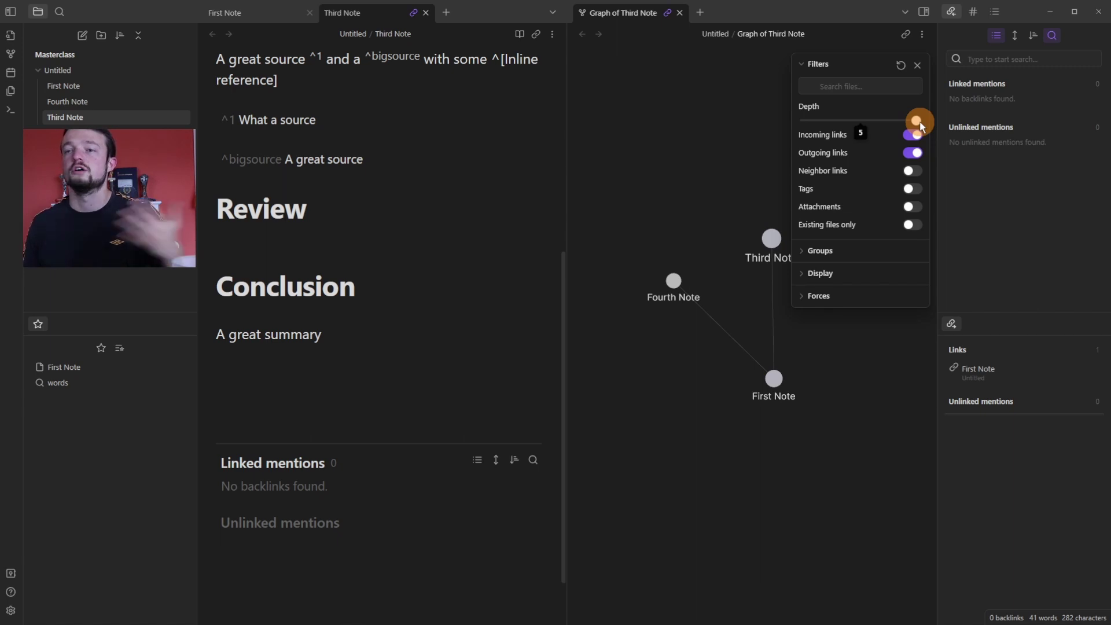
{"action": "left_click_drag", "start_coordinate": [917, 126], "coordinate": [749, 110]}
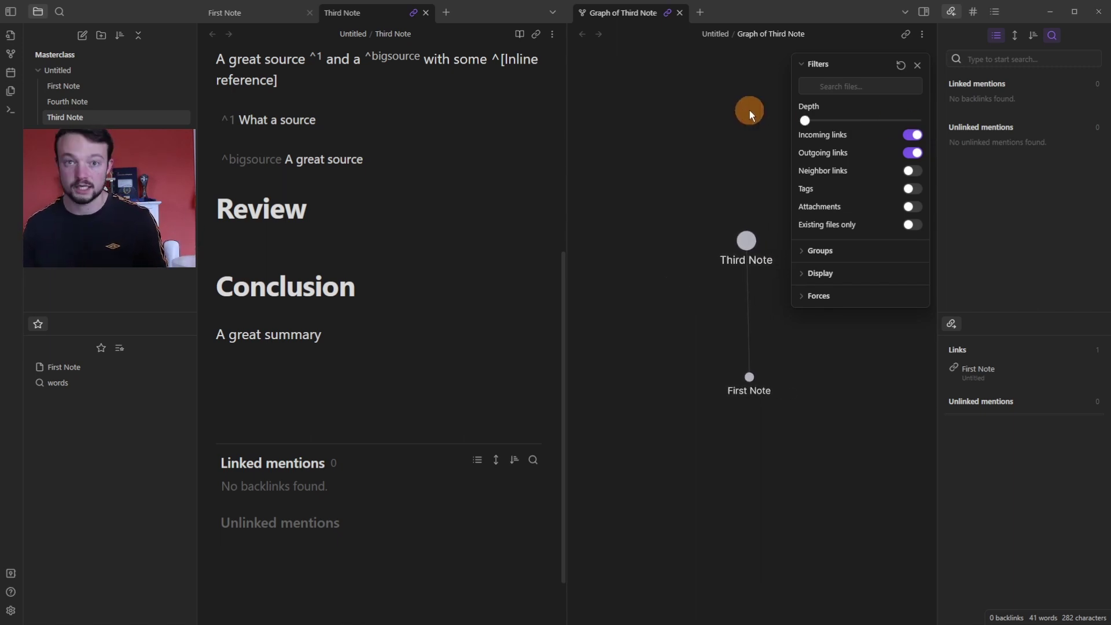
Hide outgoing links in Third Note's local graph, and insert a link to Third Note on the empty line in Fourth Note
{"action": "scroll", "coordinate": [248, 303], "scroll_direction": "up", "scroll_amount": 6}
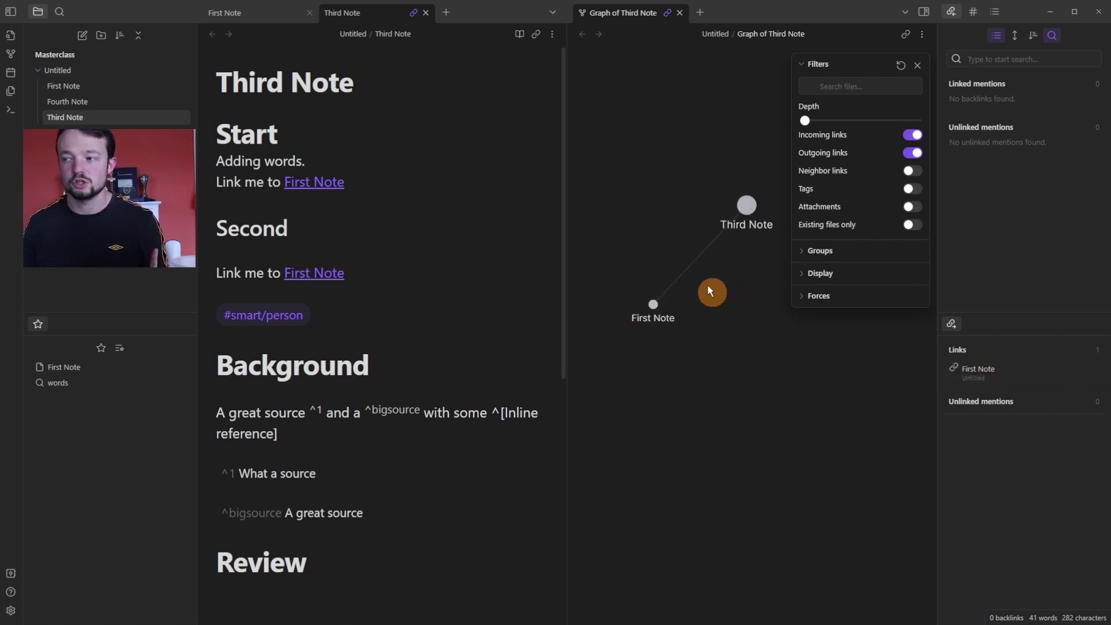
{"action": "left_click", "coordinate": [912, 153]}
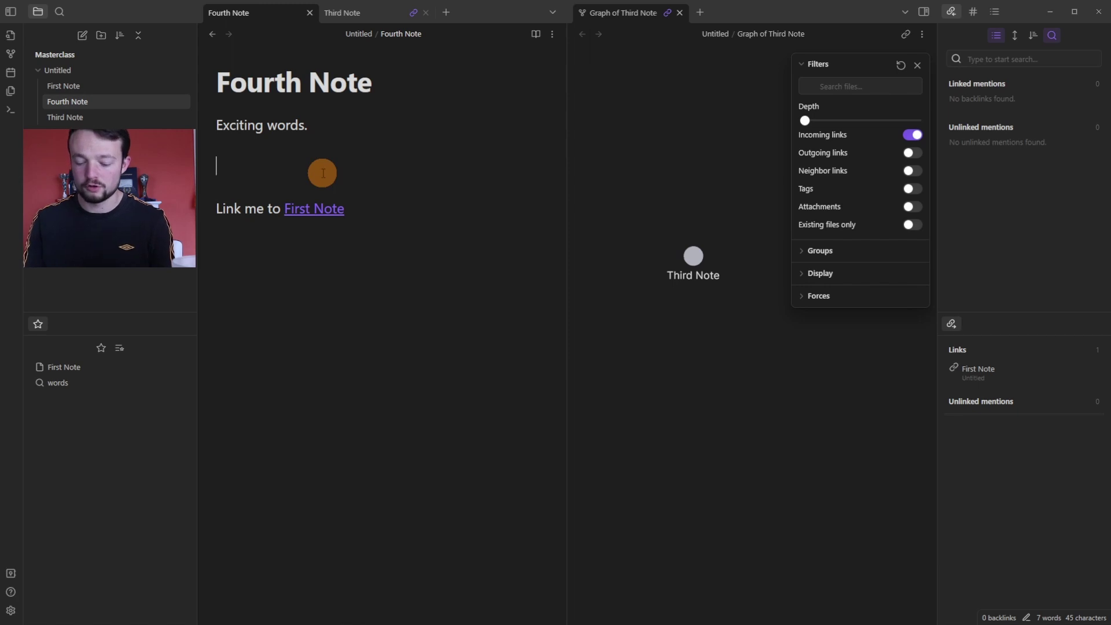
{"action": "type", "text": "[["}
{"action": "key", "text": "Down"}
{"action": "key", "text": "Down"}
{"action": "key", "text": "Return"}
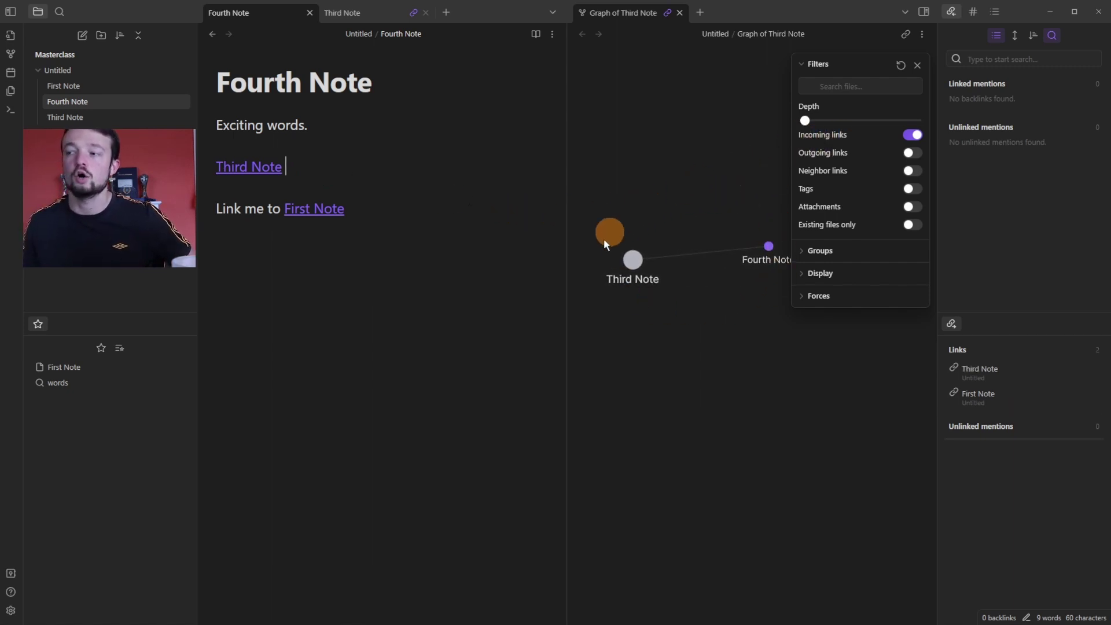
Return to Third Note and set its local graph filters to show outgoing links instead of incoming links
{"action": "left_click", "coordinate": [344, 12]}
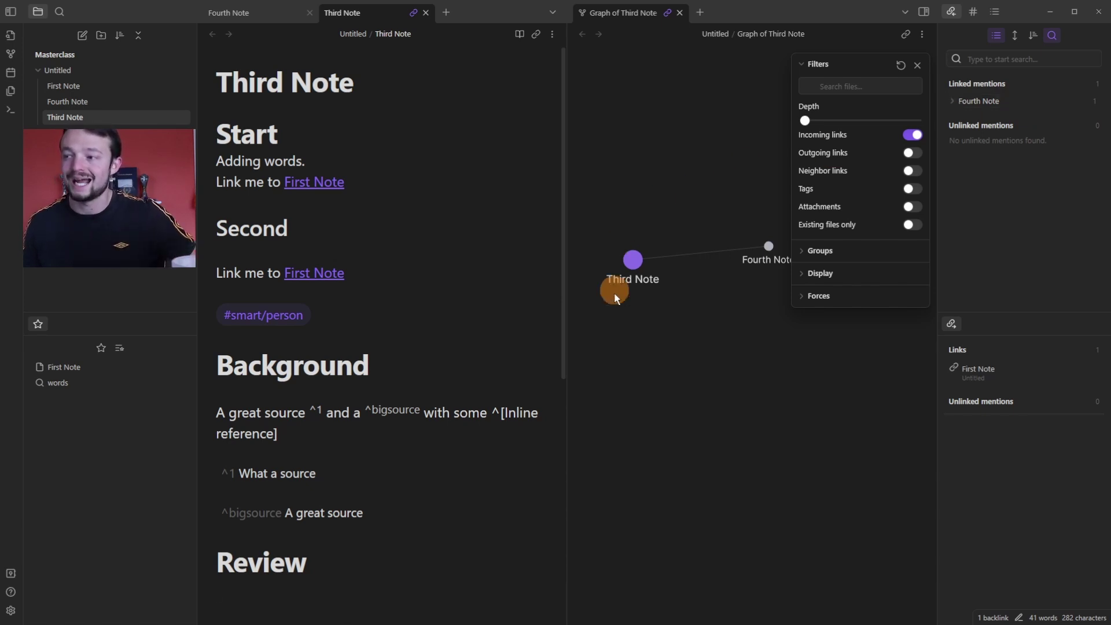
{"action": "left_click", "coordinate": [729, 187]}
{"action": "left_click_drag", "start_coordinate": [729, 187], "coordinate": [716, 155]}
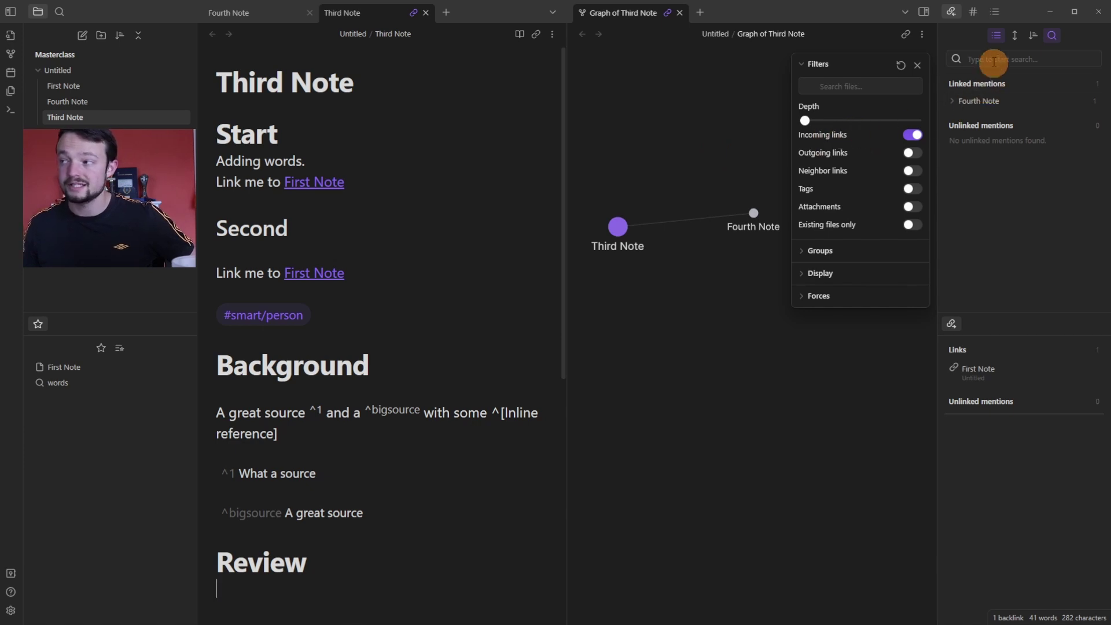
{"action": "left_click", "coordinate": [916, 135]}
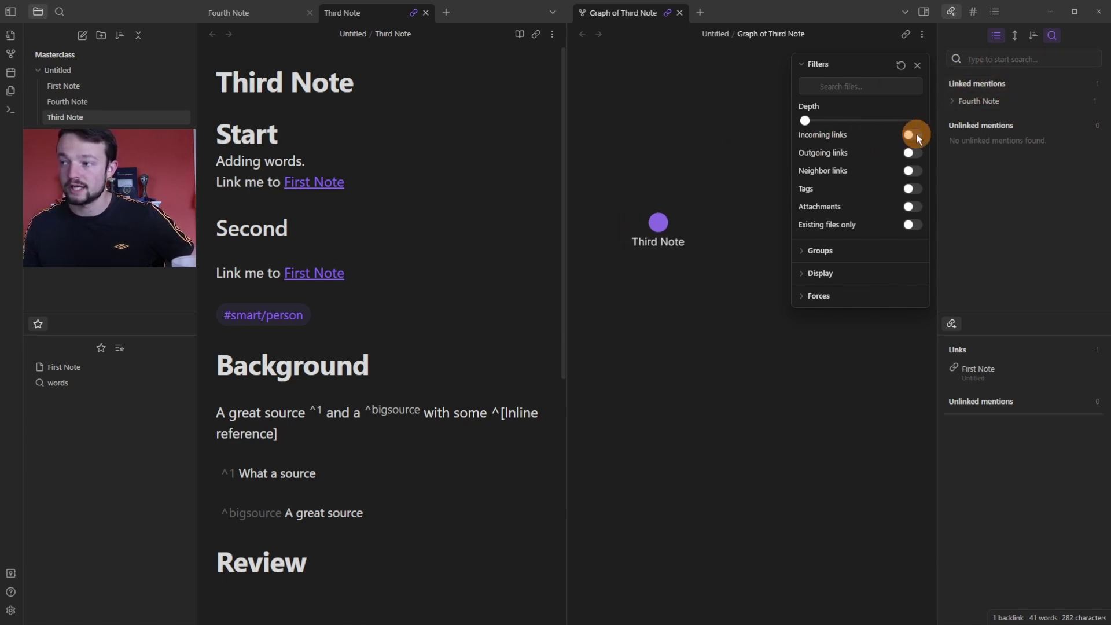
{"action": "left_click", "coordinate": [913, 154]}
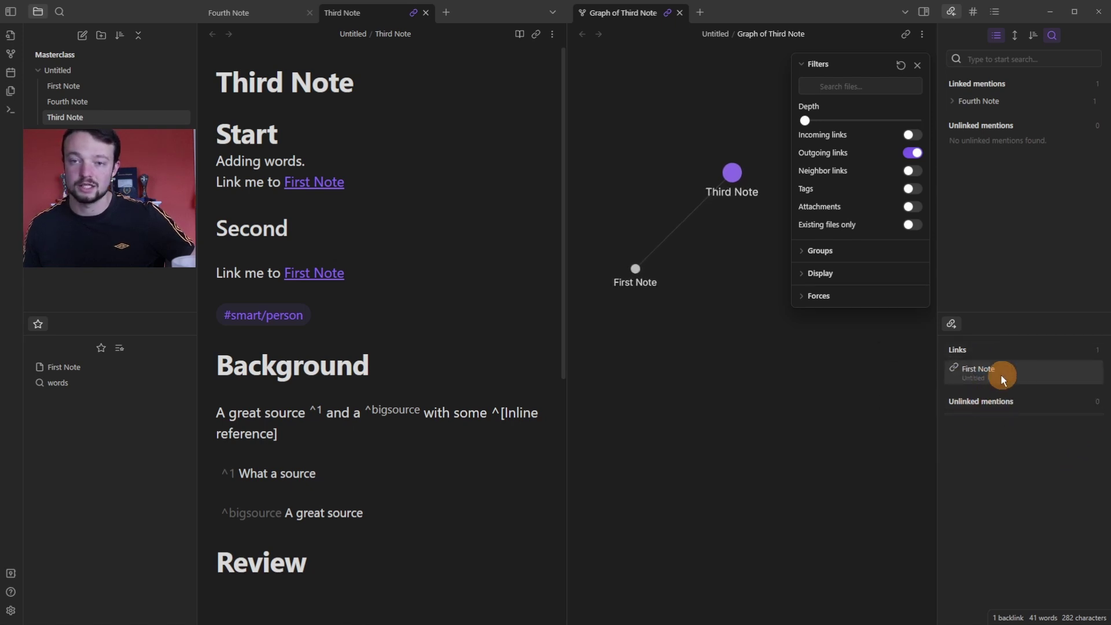
Enable incoming links, neighbor links and tags in the filters of Third Note's graph
{"action": "left_click", "coordinate": [912, 135]}
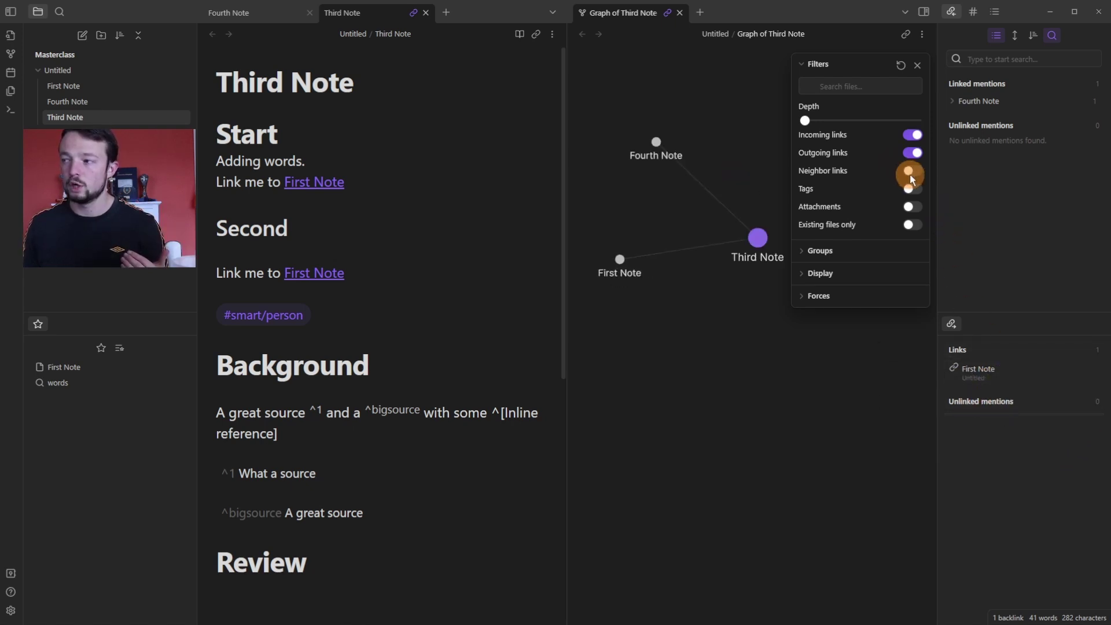
{"action": "left_click", "coordinate": [912, 170]}
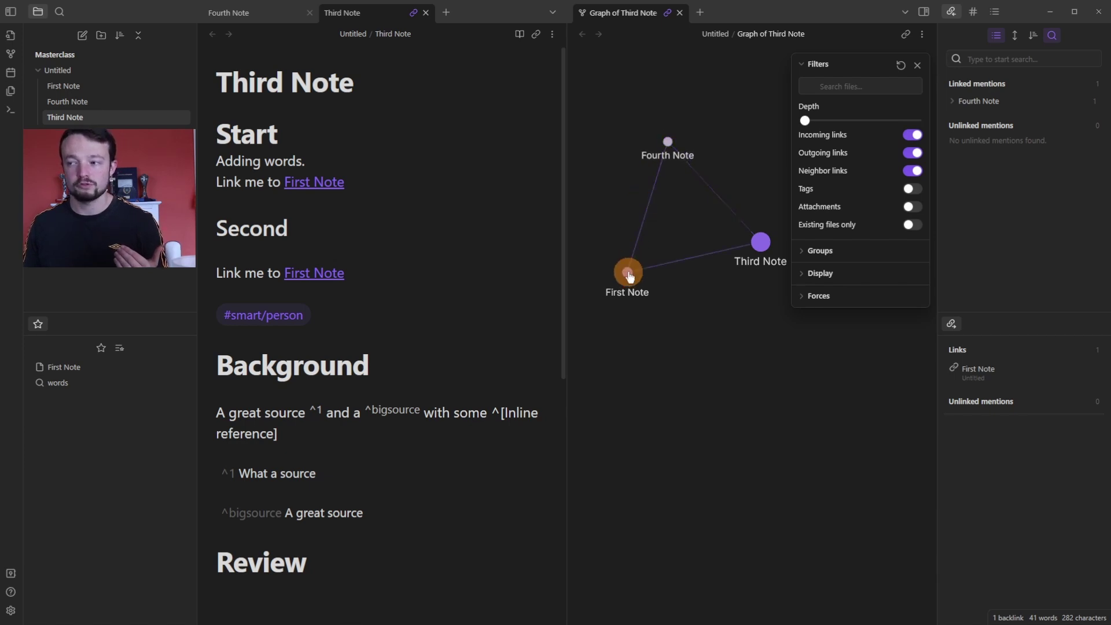
{"action": "key", "text": "ctrl+Tab"}
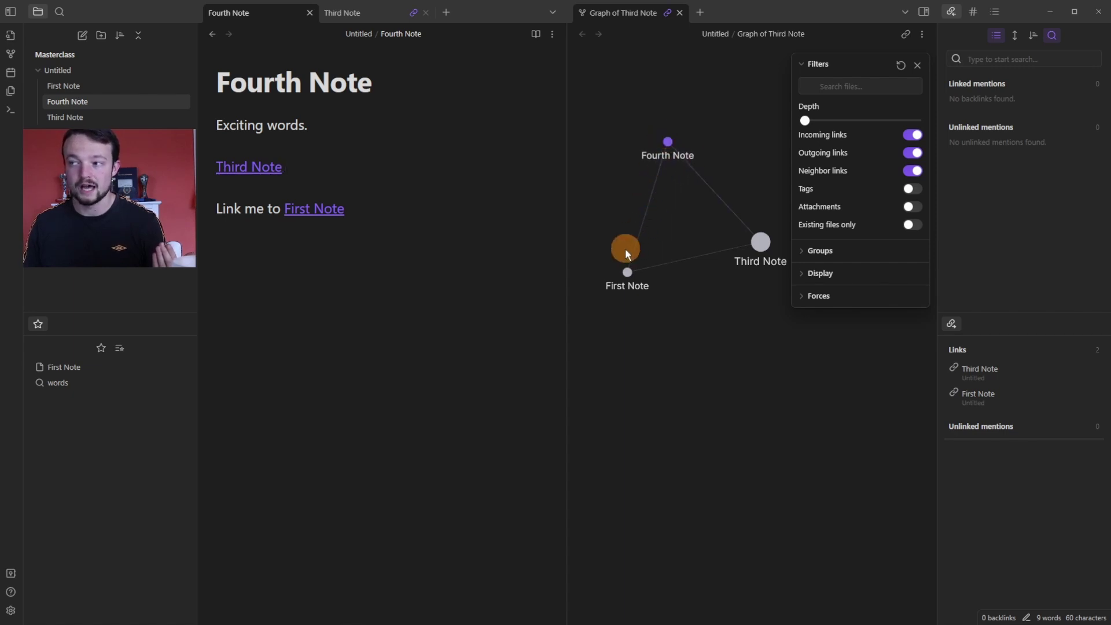
{"action": "left_click", "coordinate": [912, 189]}
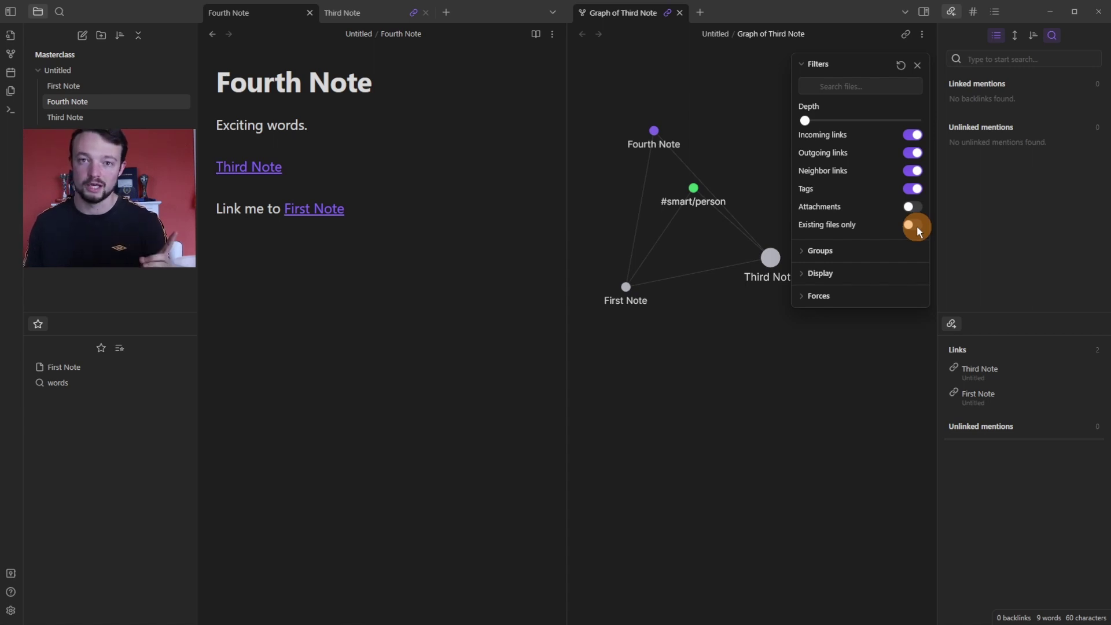
Open Third Note from the graph and add a link to the nonexistent "Fifth Note" under the Review heading
{"action": "left_click", "coordinate": [770, 257]}
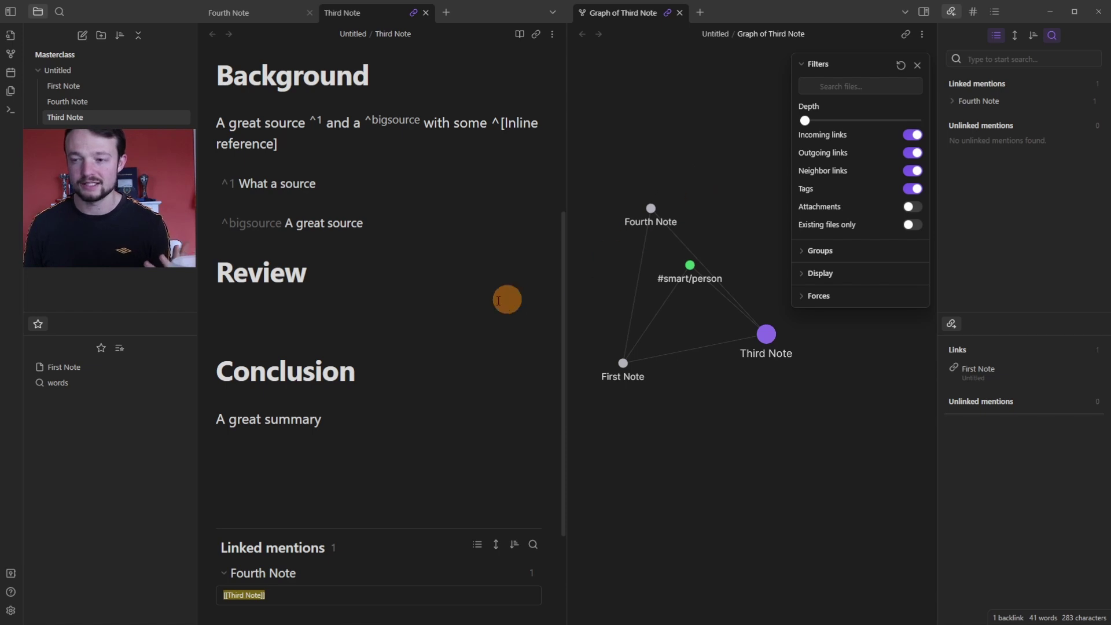
{"action": "left_click", "coordinate": [301, 320]}
{"action": "type", "text": "[["}
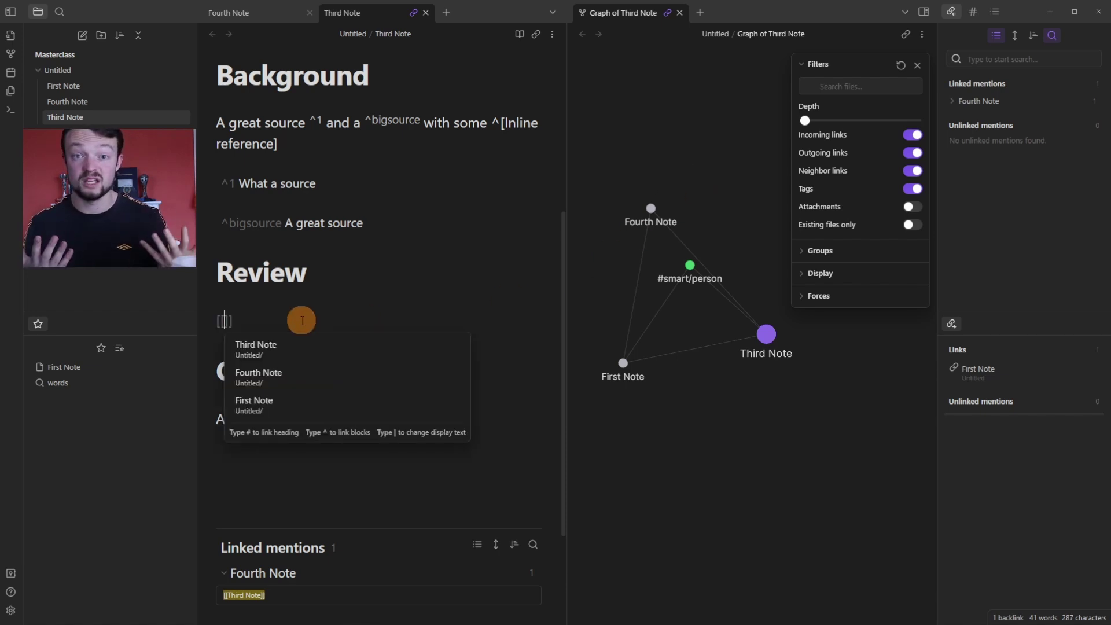
{"action": "type", "text": "Fifth Note"}
{"action": "key", "text": "Escape"}
{"action": "key", "text": "End"}
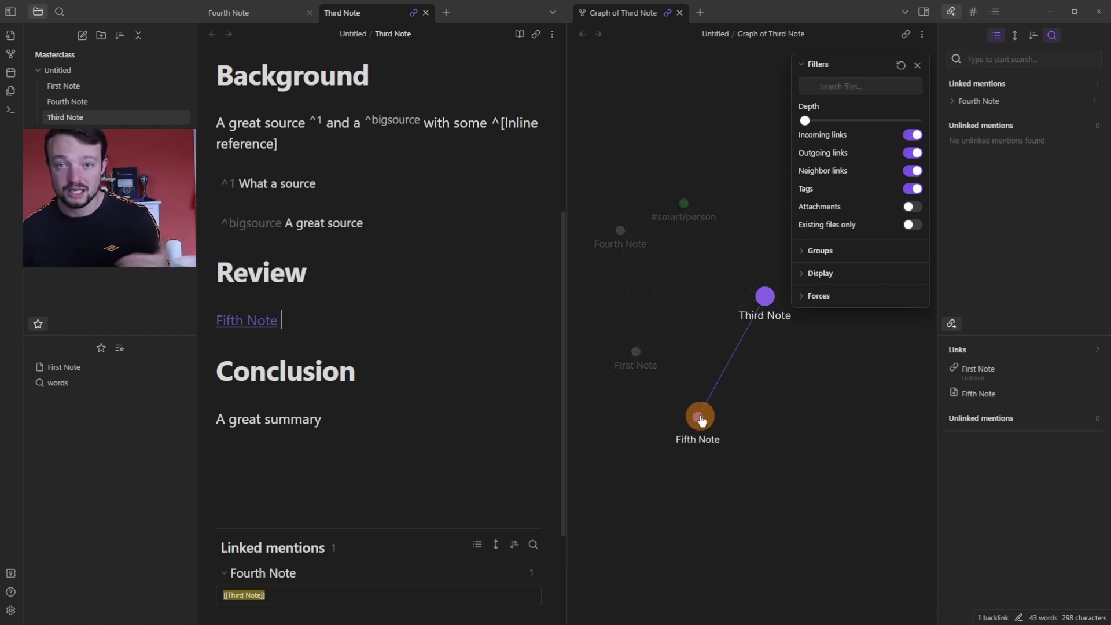
Limit the graph to existing files only and collapse the filter settings
{"action": "left_click", "coordinate": [914, 227]}
{"action": "left_click", "coordinate": [818, 64]}
Create a graph group for the query "Note" and give it a teal color
{"action": "left_click", "coordinate": [820, 85]}
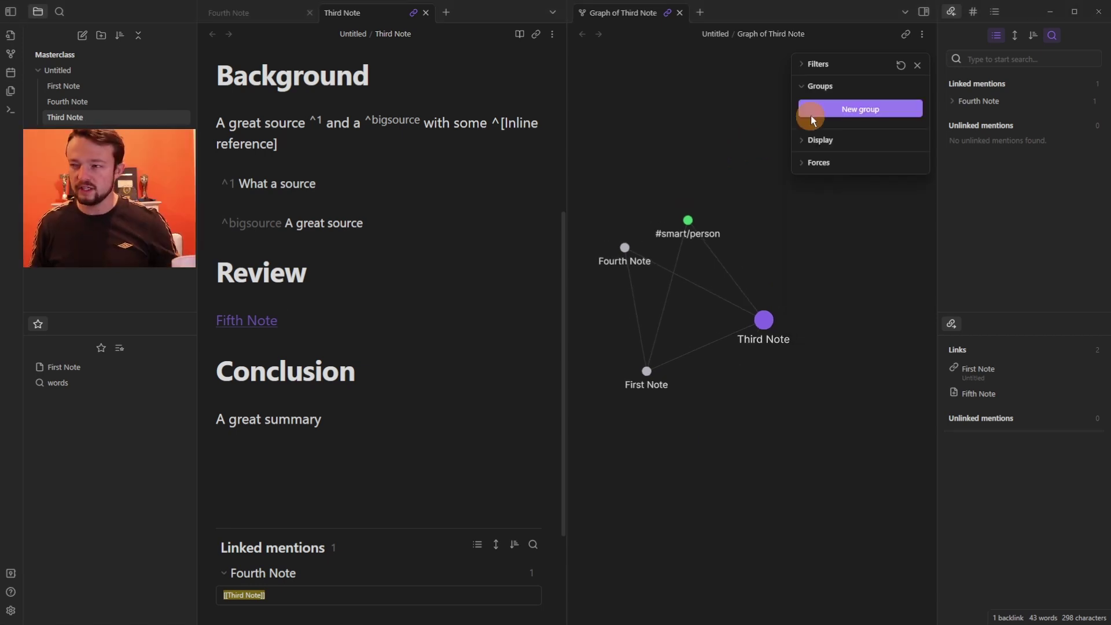
{"action": "left_click", "coordinate": [837, 112]}
{"action": "left_click", "coordinate": [828, 106]}
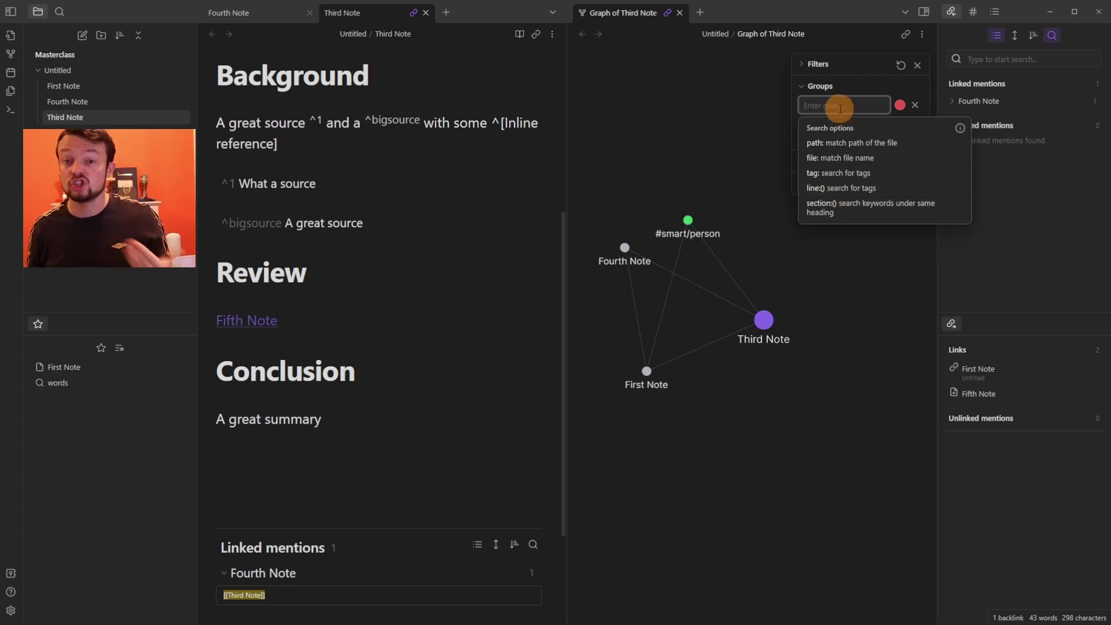
{"action": "left_click", "coordinate": [898, 105]}
{"action": "left_click_drag", "start_coordinate": [945, 208], "coordinate": [984, 206]}
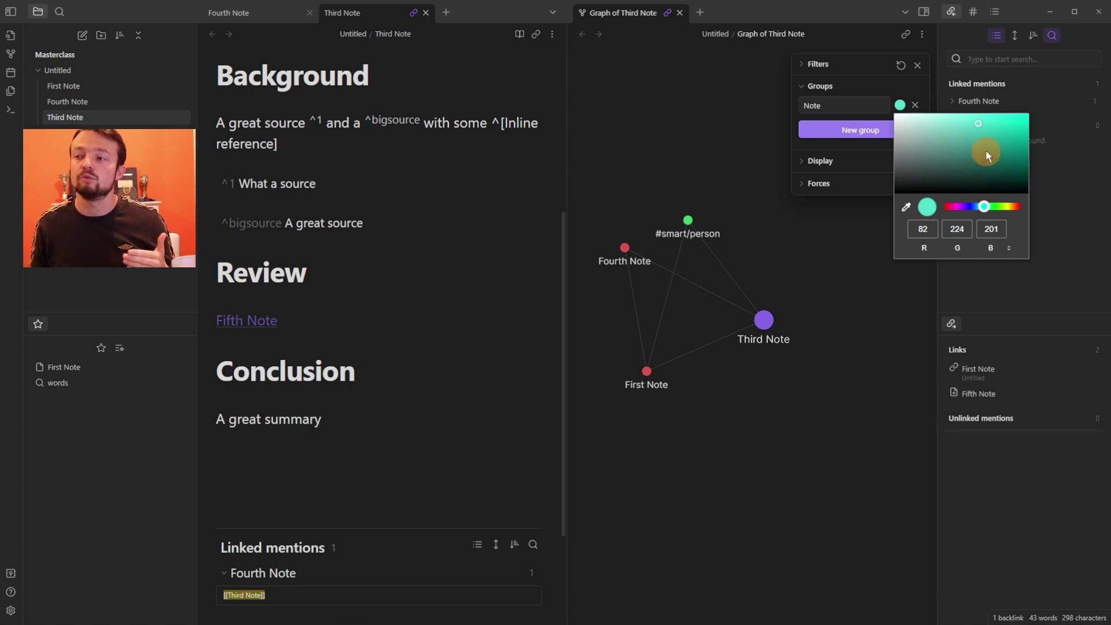
{"action": "left_click", "coordinate": [873, 90]}
{"action": "left_click", "coordinate": [873, 89]}
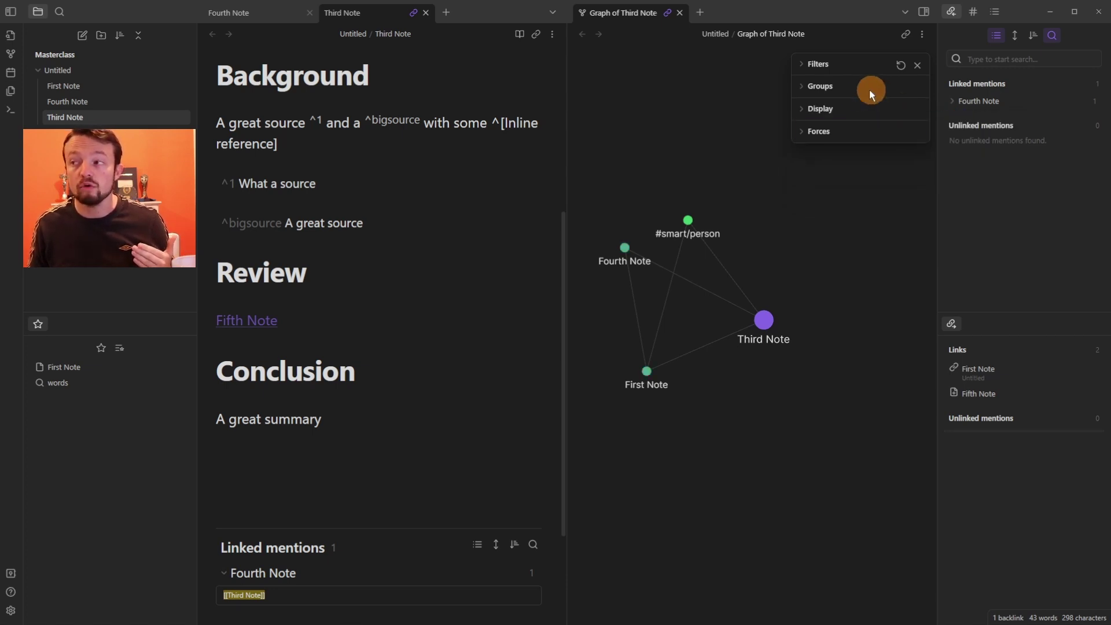
Set the existing group's query to "Fourth" in crimson and add a second, yellow group for the query "Note"
{"action": "left_click", "coordinate": [827, 89]}
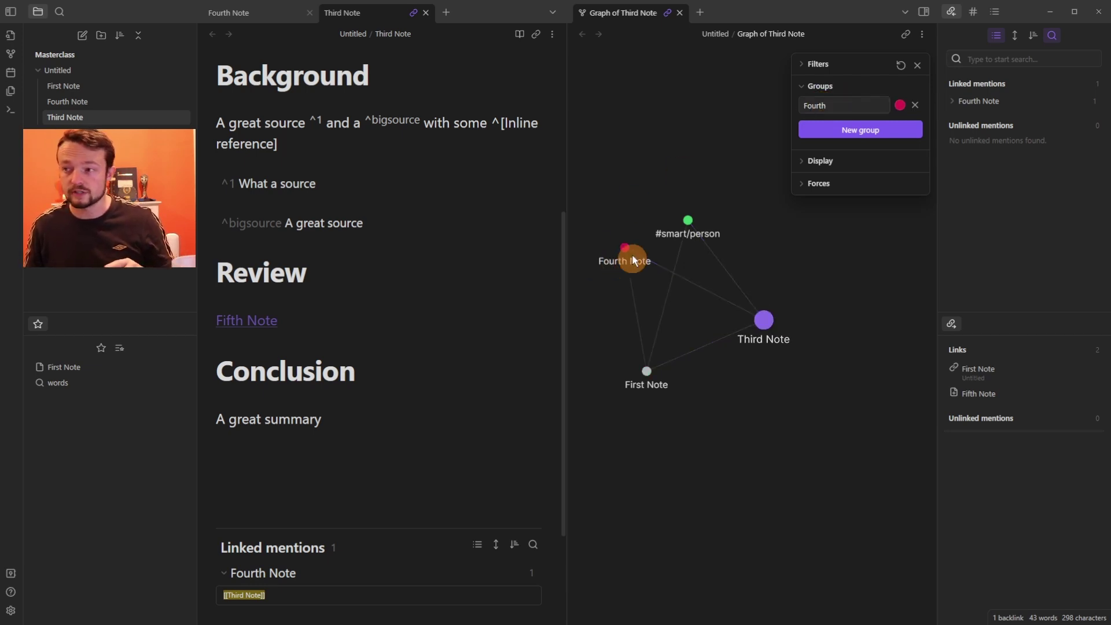
{"action": "left_click", "coordinate": [859, 130]}
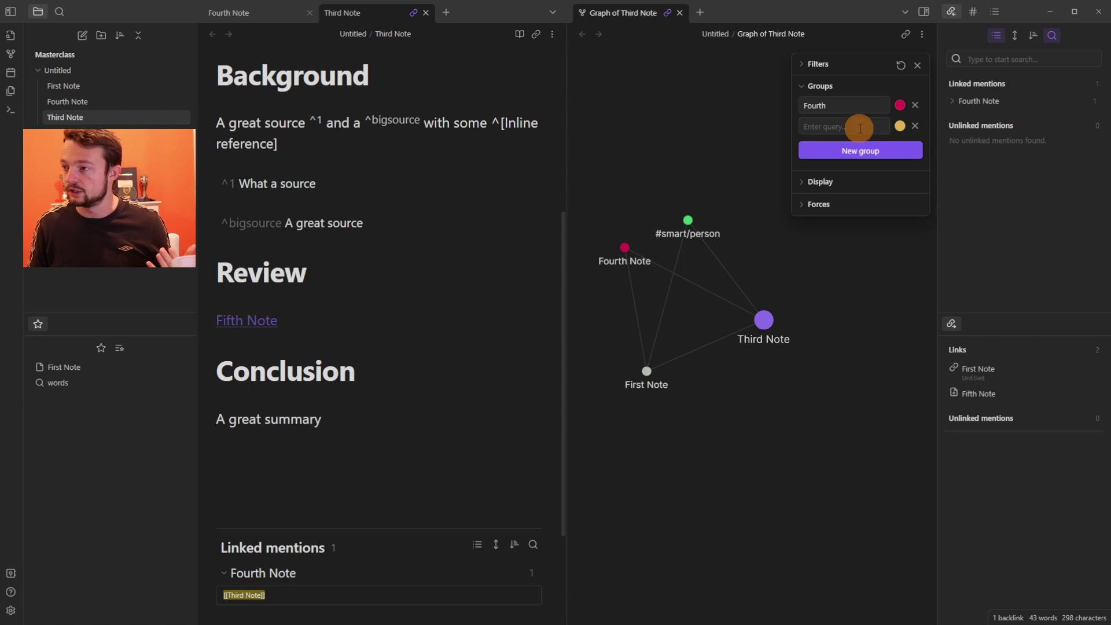
{"action": "left_click", "coordinate": [849, 101]}
{"action": "left_click", "coordinate": [843, 126]}
{"action": "type", "text": "Note"}
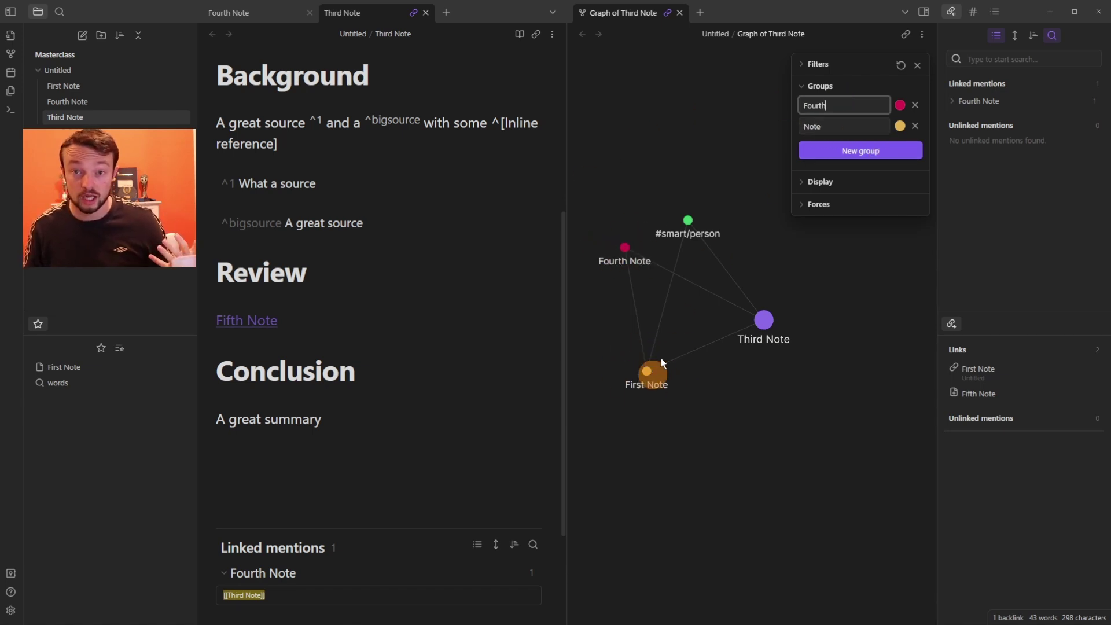
{"action": "left_click_drag", "start_coordinate": [818, 110], "coordinate": [831, 107]}
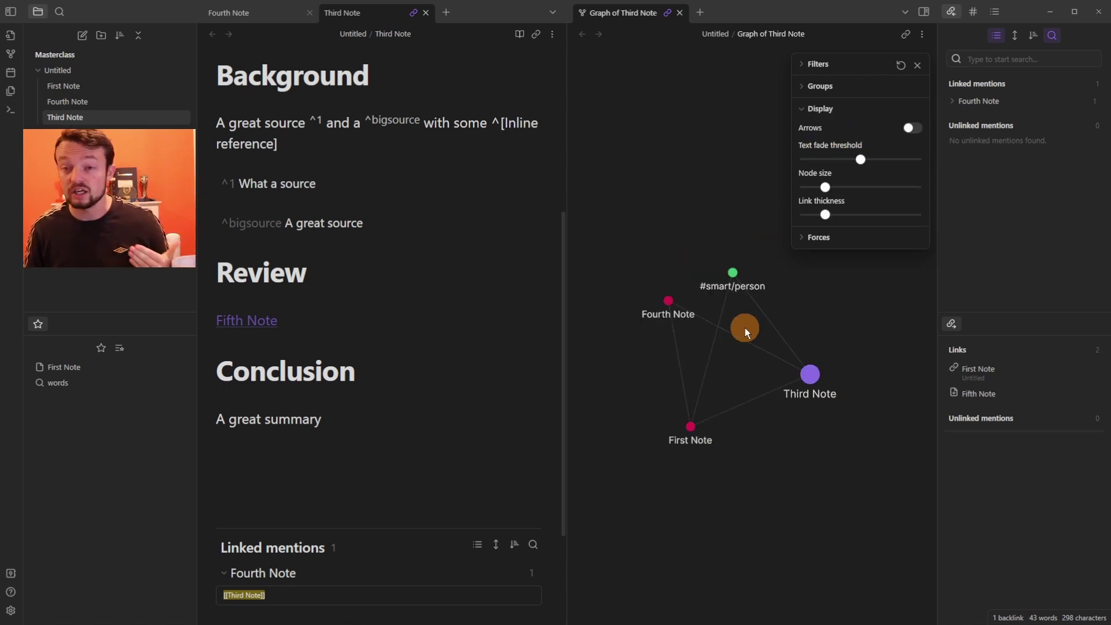
Turn on direction arrows for the links in the graph's display settings
{"action": "scroll", "coordinate": [745, 327], "scroll_direction": "up", "scroll_amount": 3}
{"action": "scroll", "coordinate": [740, 327], "scroll_direction": "down", "scroll_amount": 2}
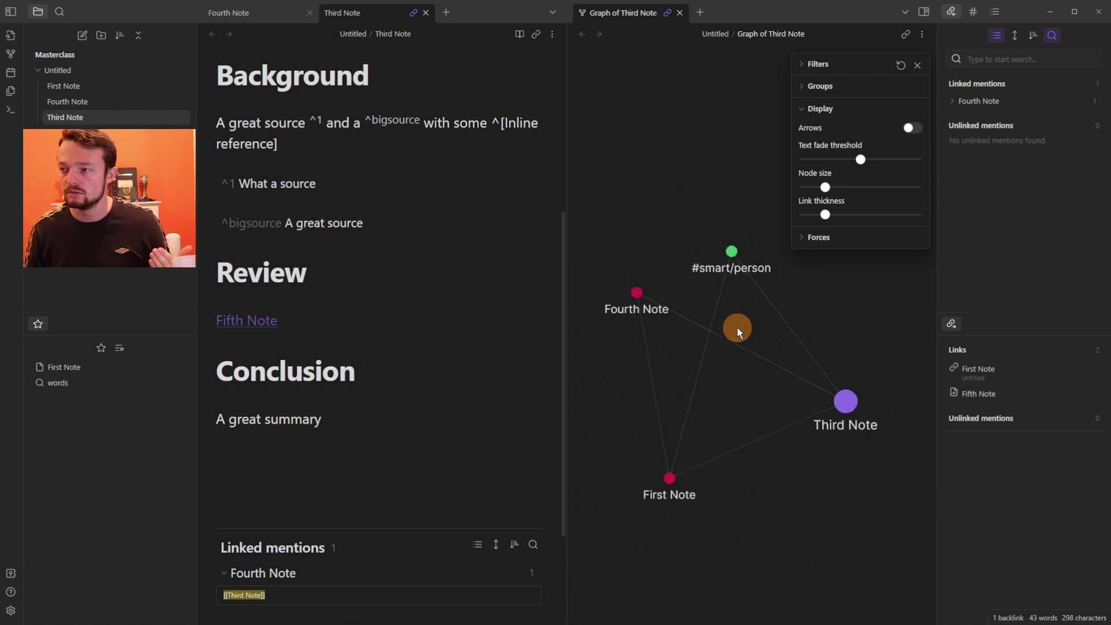
{"action": "scroll", "coordinate": [737, 327], "scroll_direction": "down", "scroll_amount": 3}
{"action": "left_click_drag", "start_coordinate": [735, 344], "coordinate": [737, 302]}
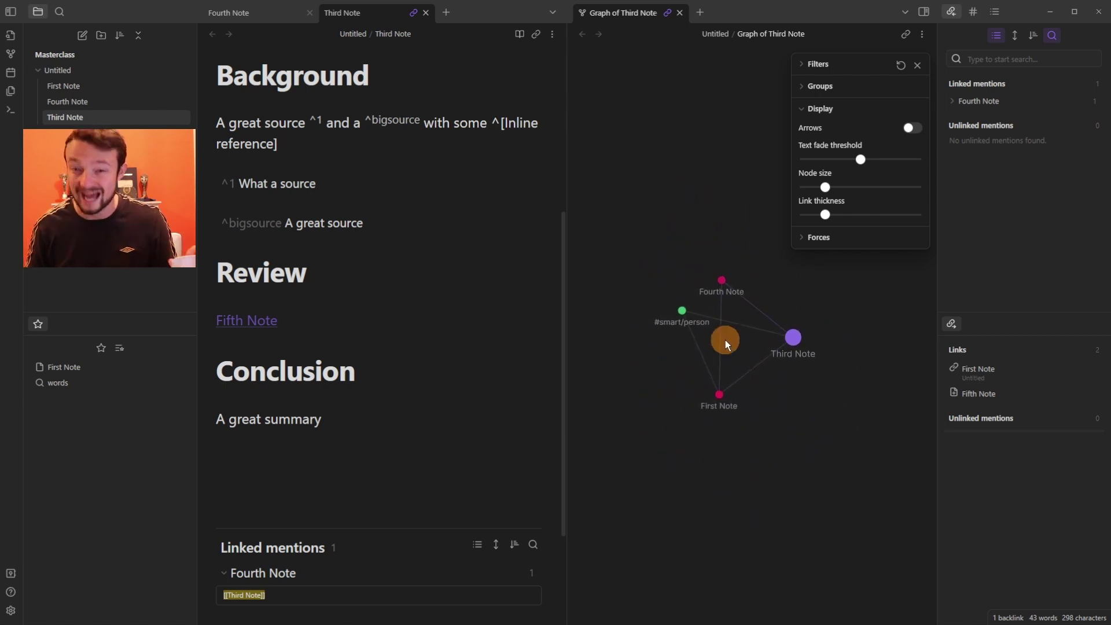
{"action": "scroll", "coordinate": [724, 339], "scroll_direction": "up", "scroll_amount": 3}
{"action": "left_click", "coordinate": [895, 129]}
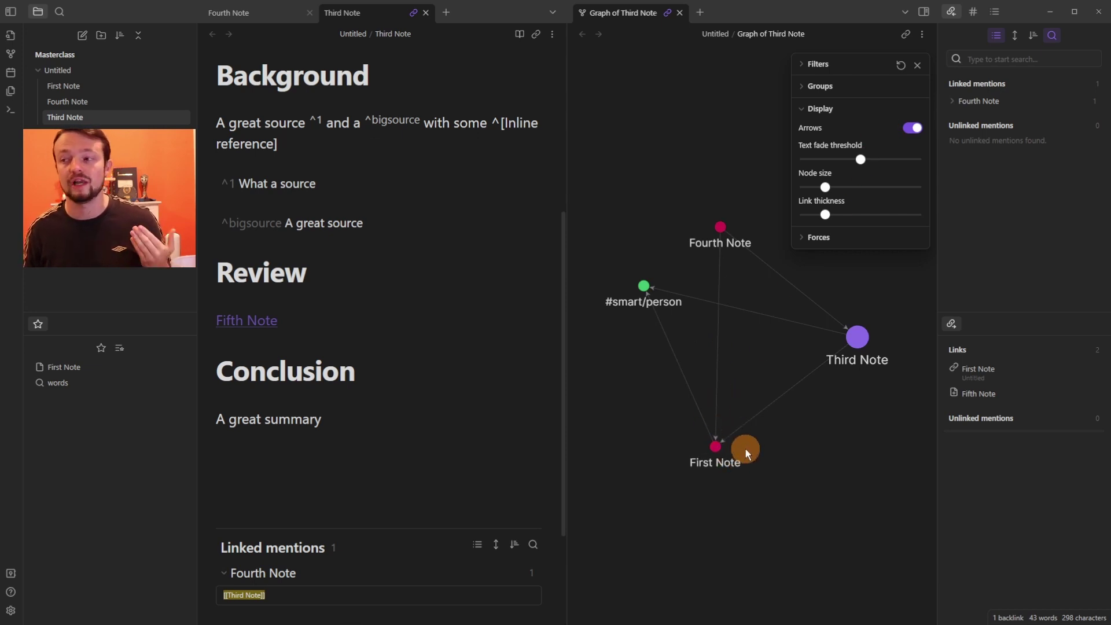
Increase the node size and link thickness in the graph's display settings
{"action": "scroll", "coordinate": [745, 449], "scroll_direction": "up", "scroll_amount": 4}
{"action": "mouse_move", "coordinate": [727, 440]}
{"action": "left_mouse_down"}
{"action": "mouse_move", "coordinate": [714, 440]}
{"action": "mouse_move", "coordinate": [782, 349]}
{"action": "mouse_move", "coordinate": [705, 352]}
{"action": "mouse_move", "coordinate": [708, 443]}
{"action": "left_mouse_up"}
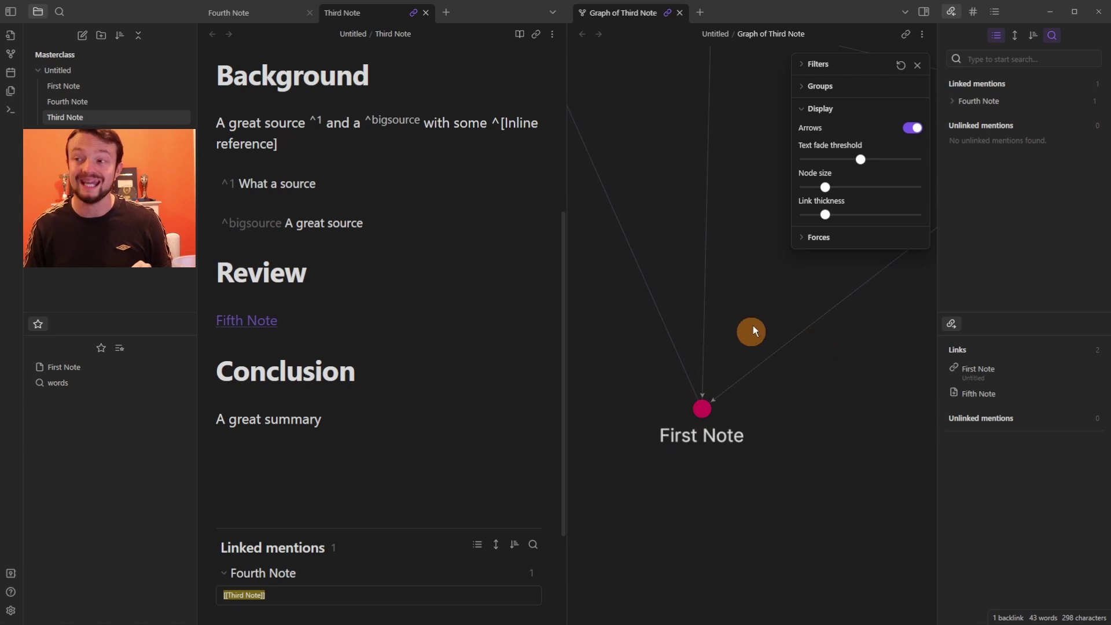
{"action": "left_click_drag", "start_coordinate": [725, 153], "coordinate": [607, 230]}
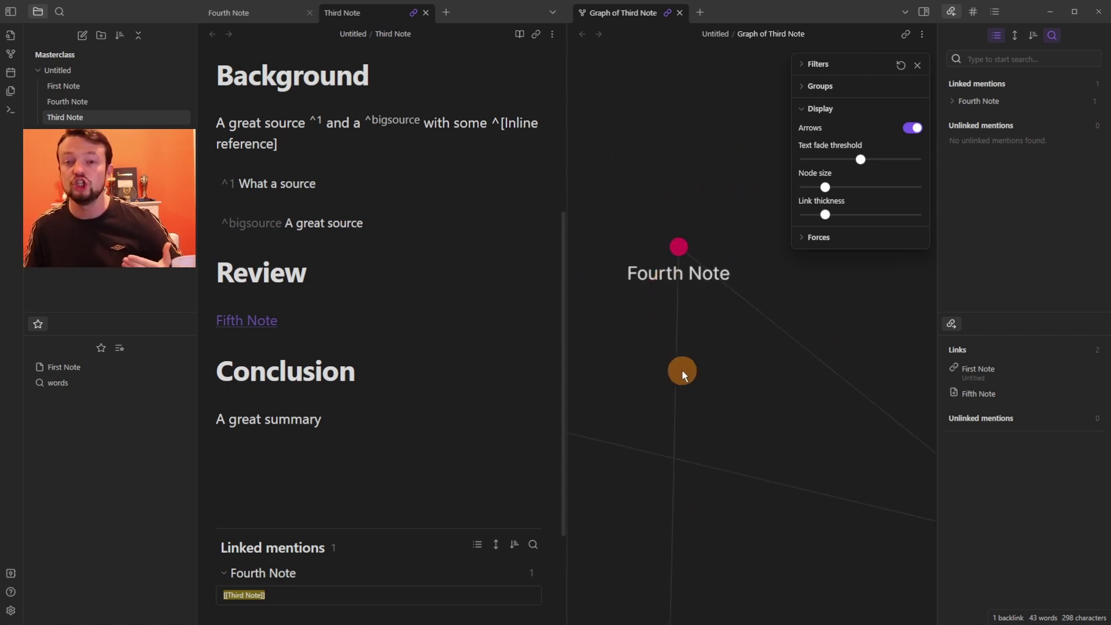
{"action": "left_click_drag", "start_coordinate": [825, 187], "coordinate": [880, 187]}
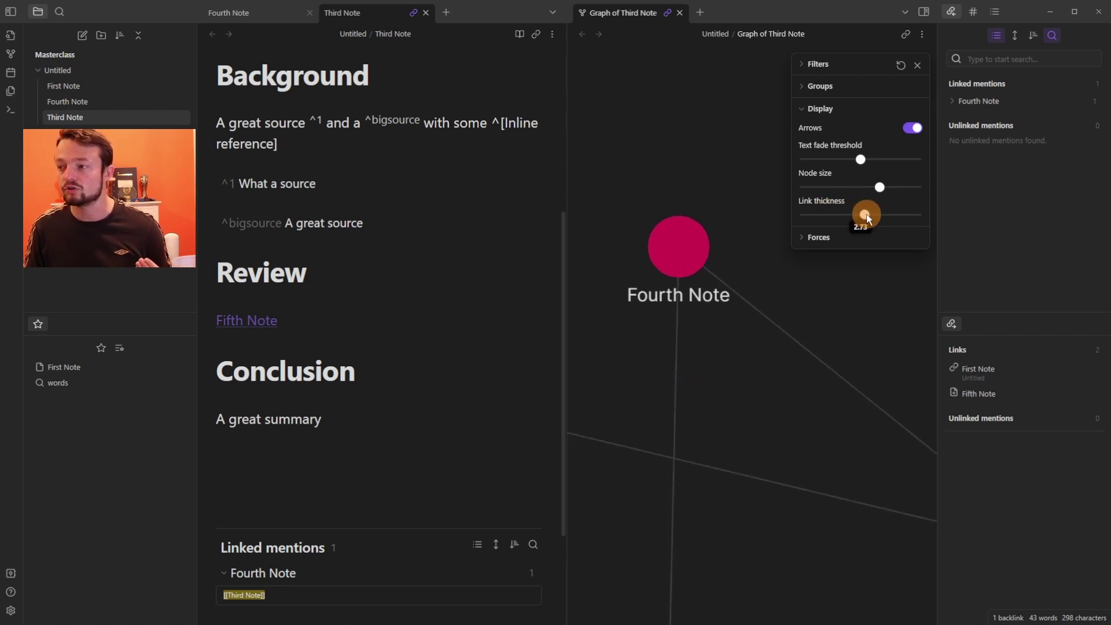
{"action": "left_click_drag", "start_coordinate": [886, 218], "coordinate": [890, 216]}
{"action": "scroll", "coordinate": [771, 309], "scroll_direction": "down", "scroll_amount": 5}
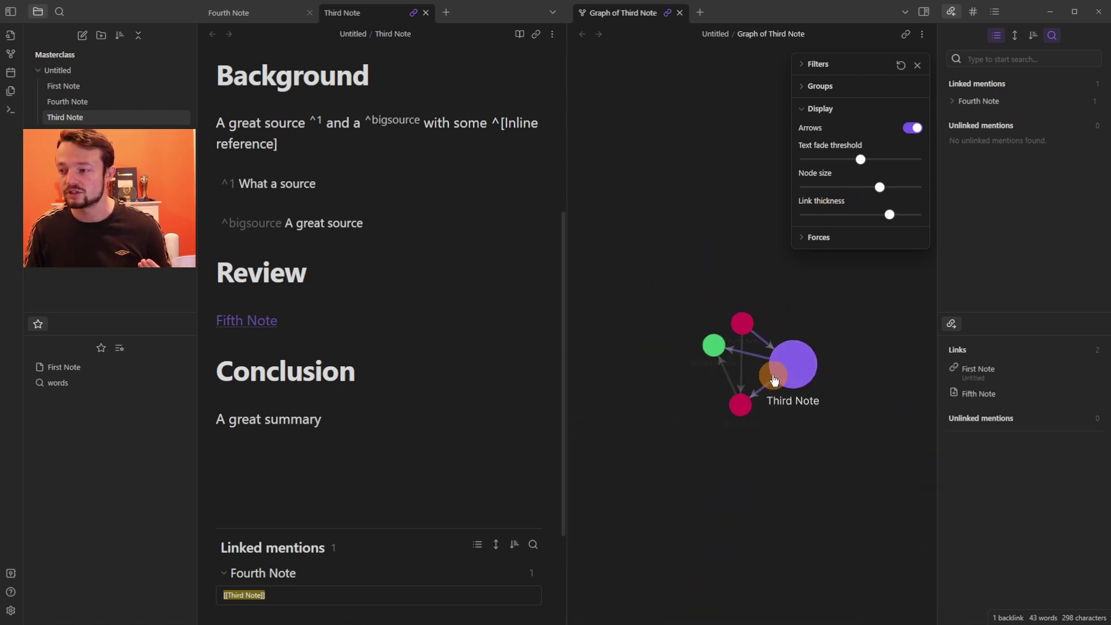
{"action": "scroll", "coordinate": [768, 383], "scroll_direction": "up", "scroll_amount": 2}
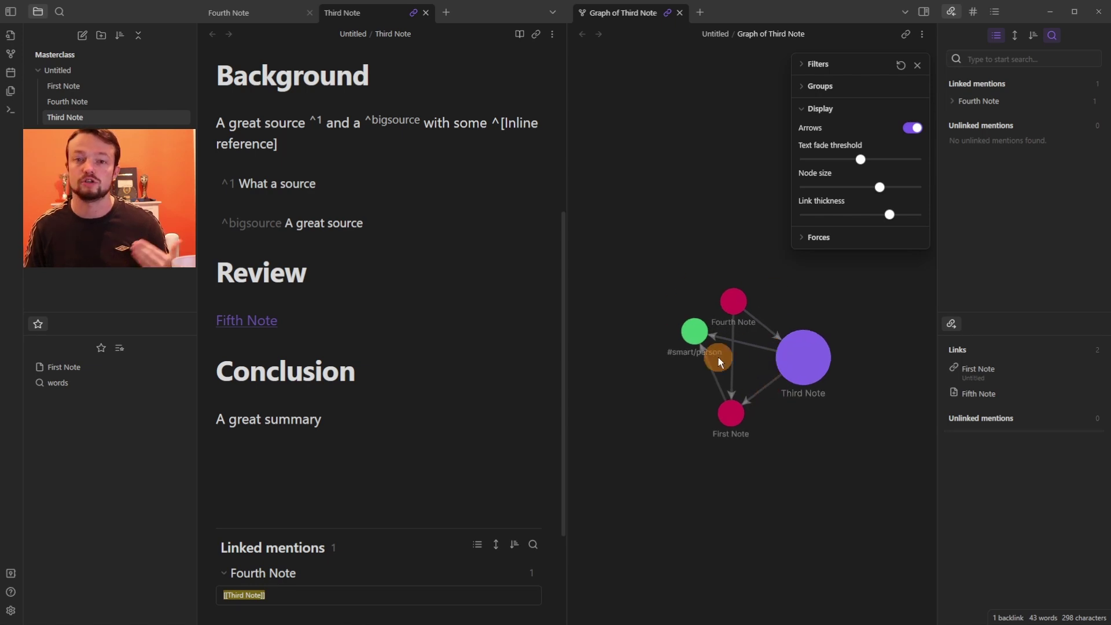
{"action": "left_click_drag", "start_coordinate": [800, 322], "coordinate": [752, 425]}
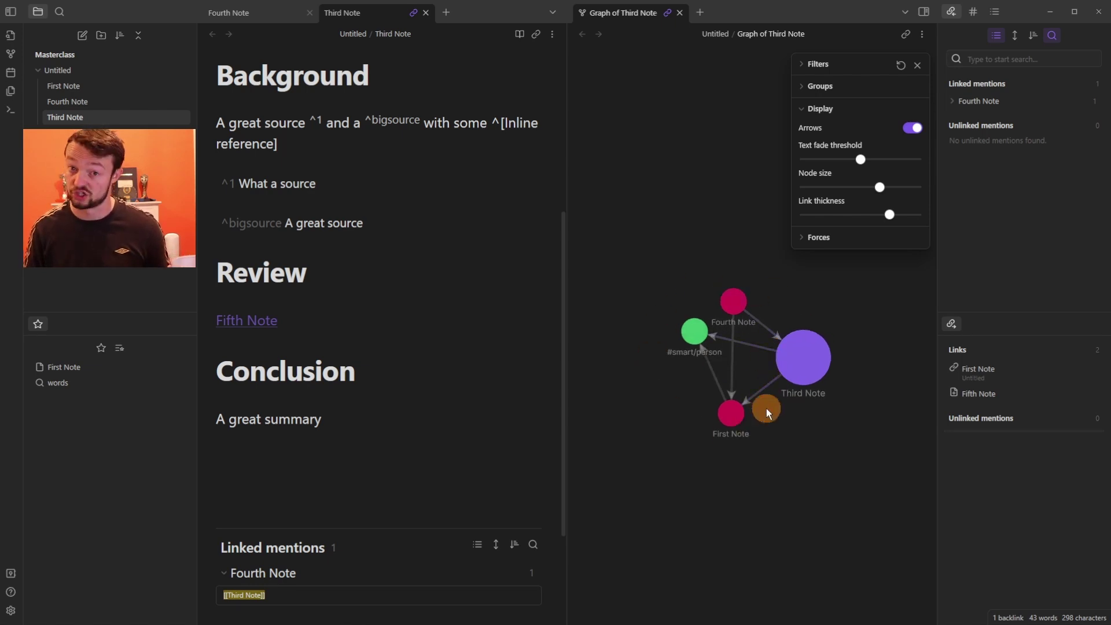
Try the graph's text fade threshold at its minimum and then at its maximum, checking the node labels
{"action": "left_click_drag", "start_coordinate": [861, 159], "coordinate": [827, 161]}
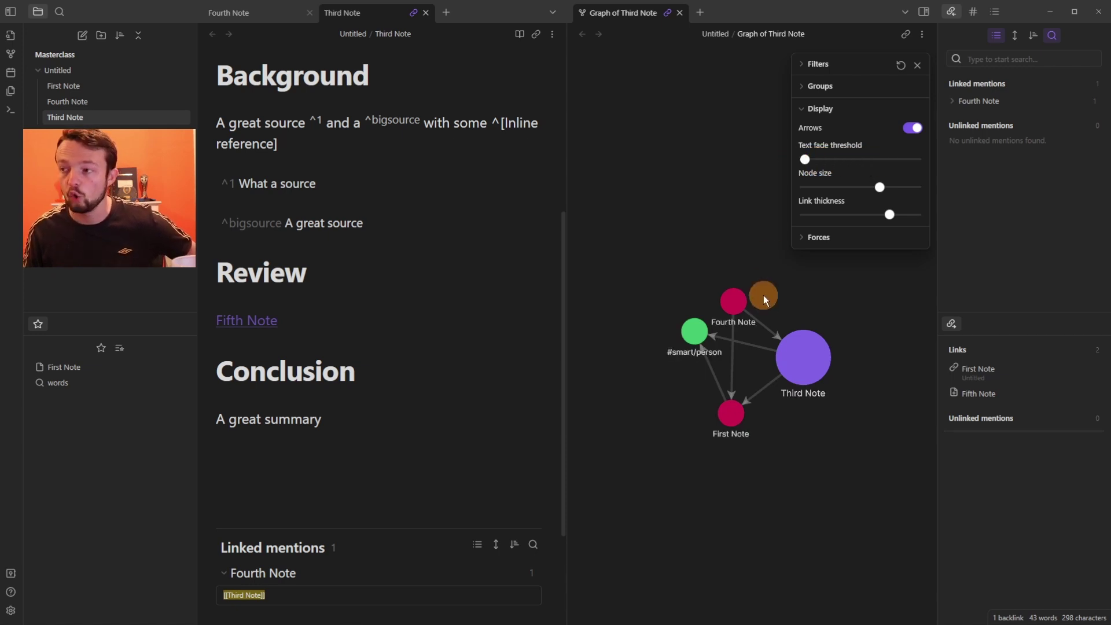
{"action": "left_click_drag", "start_coordinate": [806, 159], "coordinate": [956, 160]}
{"action": "left_click_drag", "start_coordinate": [721, 372], "coordinate": [697, 475]}
{"action": "scroll", "coordinate": [734, 338], "scroll_direction": "up", "scroll_amount": 5}
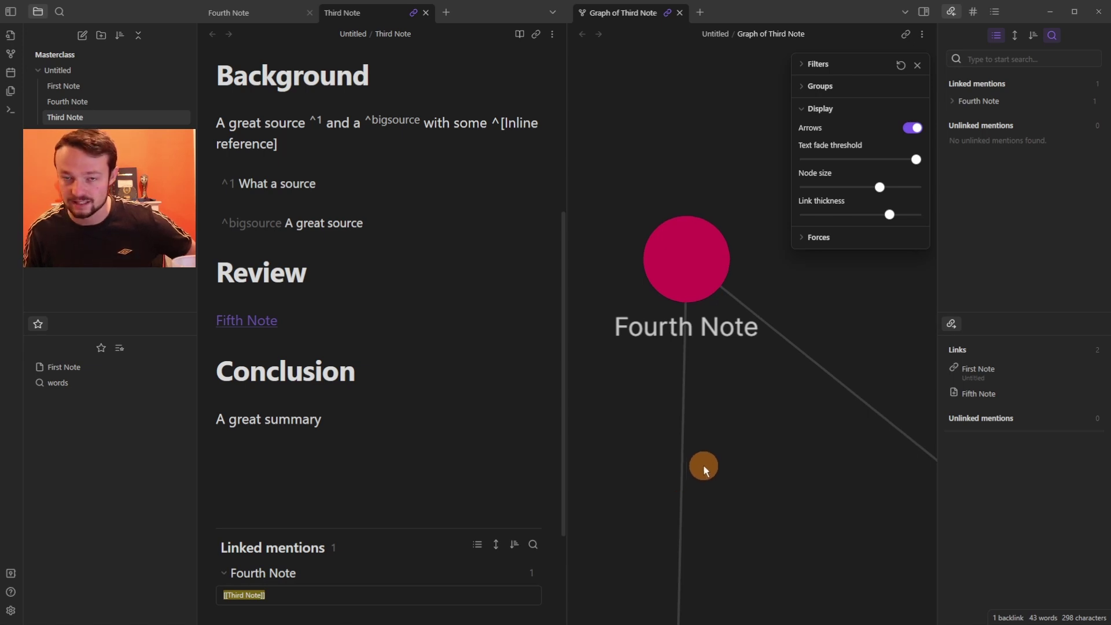
{"action": "scroll", "coordinate": [703, 464], "scroll_direction": "down", "scroll_amount": 5}
Try different center, repel and link force and link distance values for the graph
{"action": "left_click", "coordinate": [820, 108]}
{"action": "left_click", "coordinate": [819, 131]}
{"action": "left_click_drag", "start_coordinate": [860, 164], "coordinate": [858, 189]}
{"action": "left_click_drag", "start_coordinate": [916, 219], "coordinate": [862, 248]}
Restore the graph's default settings and close its settings panel
{"action": "left_click", "coordinate": [901, 66]}
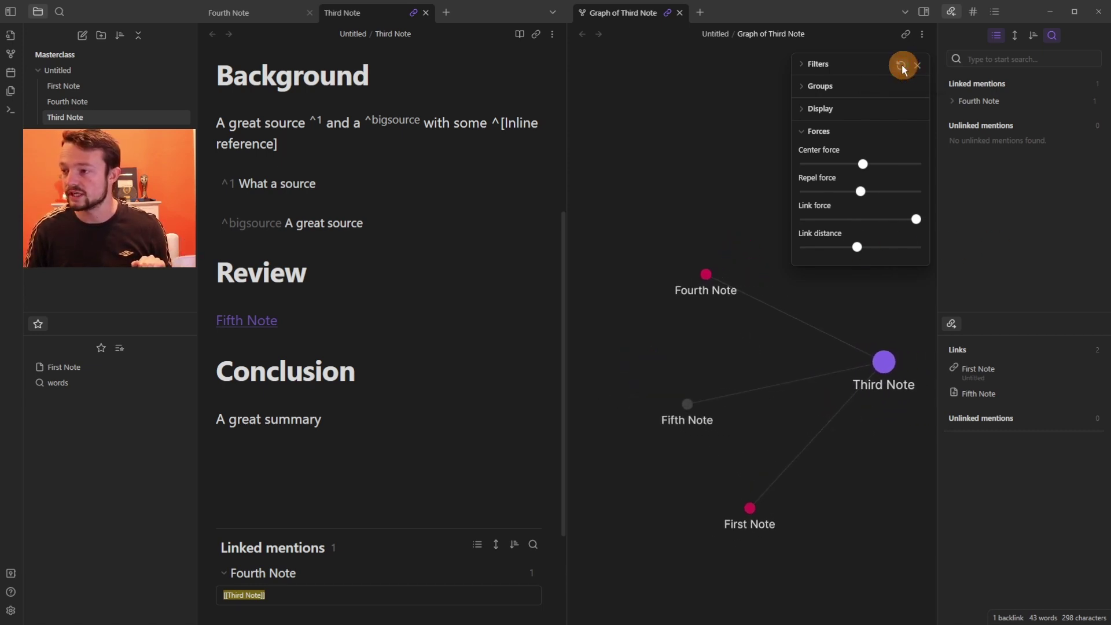
{"action": "left_click", "coordinate": [726, 68]}
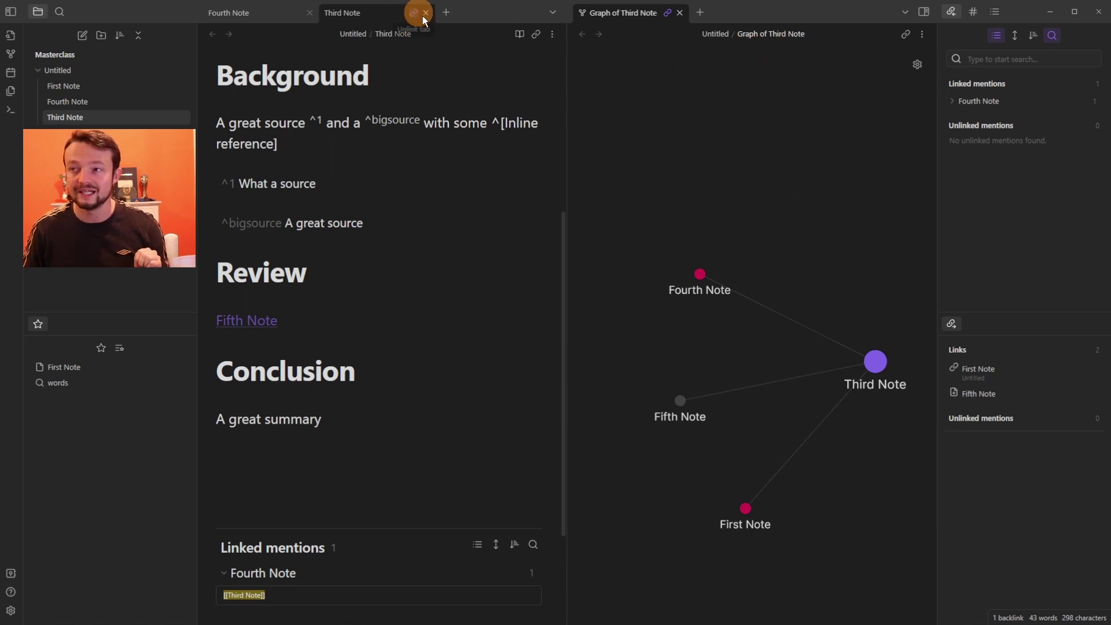
Unlink the graph from the Third Note tab and switch to Fourth Note
{"action": "left_click", "coordinate": [667, 13]}
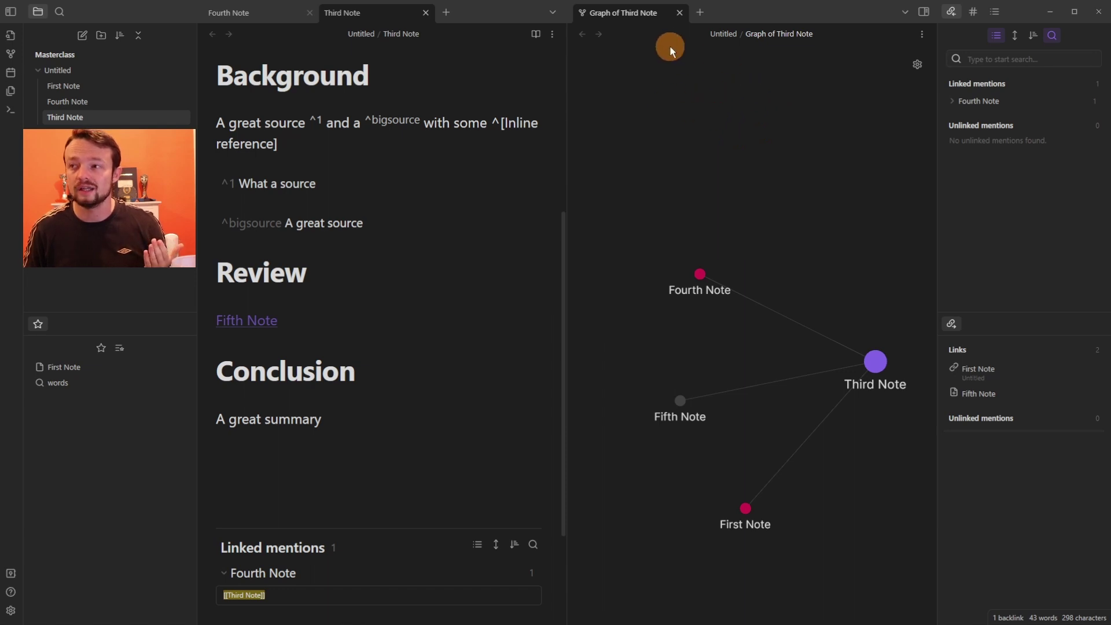
{"action": "left_click", "coordinate": [242, 13]}
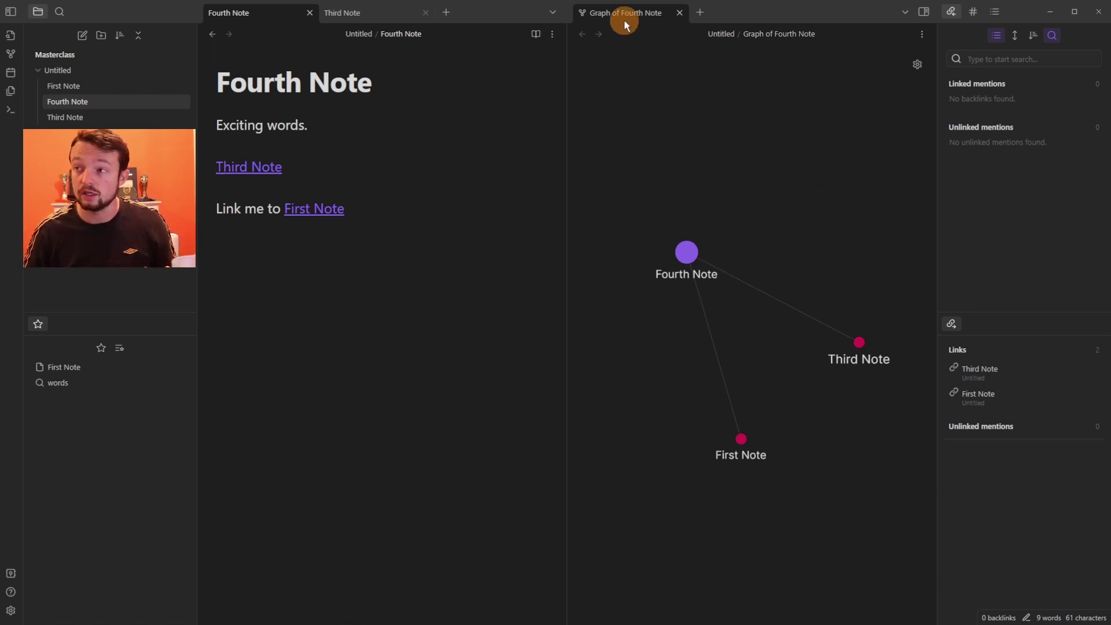
Dock the local graph in the lower sidebar beside the outgoing links, keep it displayed, and switch to Third Note
{"action": "left_click_drag", "start_coordinate": [623, 22], "coordinate": [991, 335]}
{"action": "left_click_drag", "start_coordinate": [1053, 405], "coordinate": [1046, 449]}
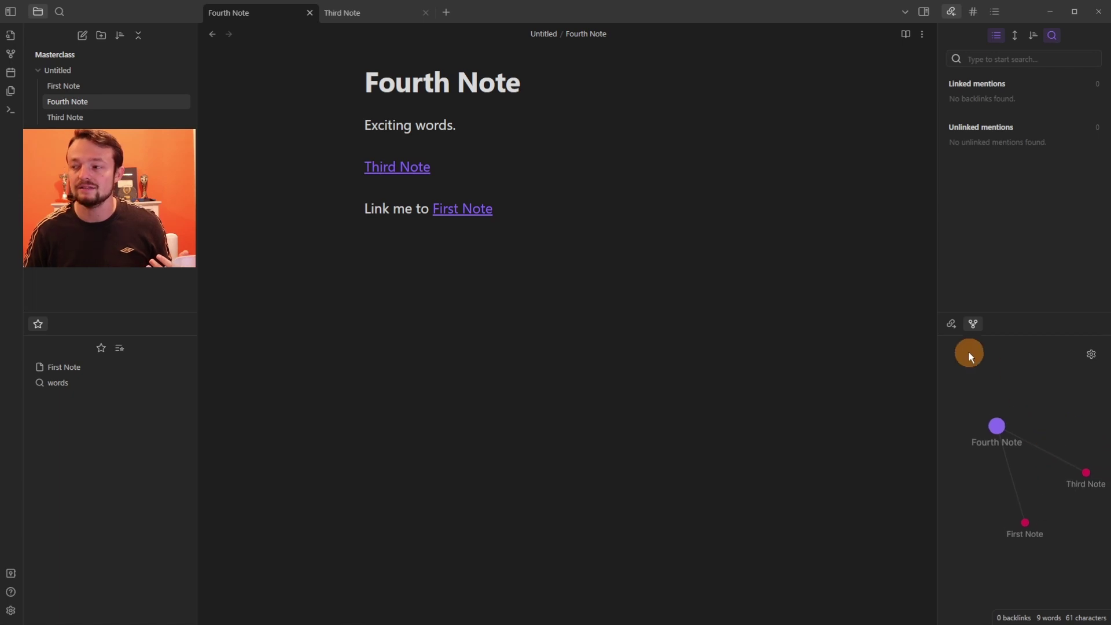
{"action": "left_click", "coordinate": [951, 323]}
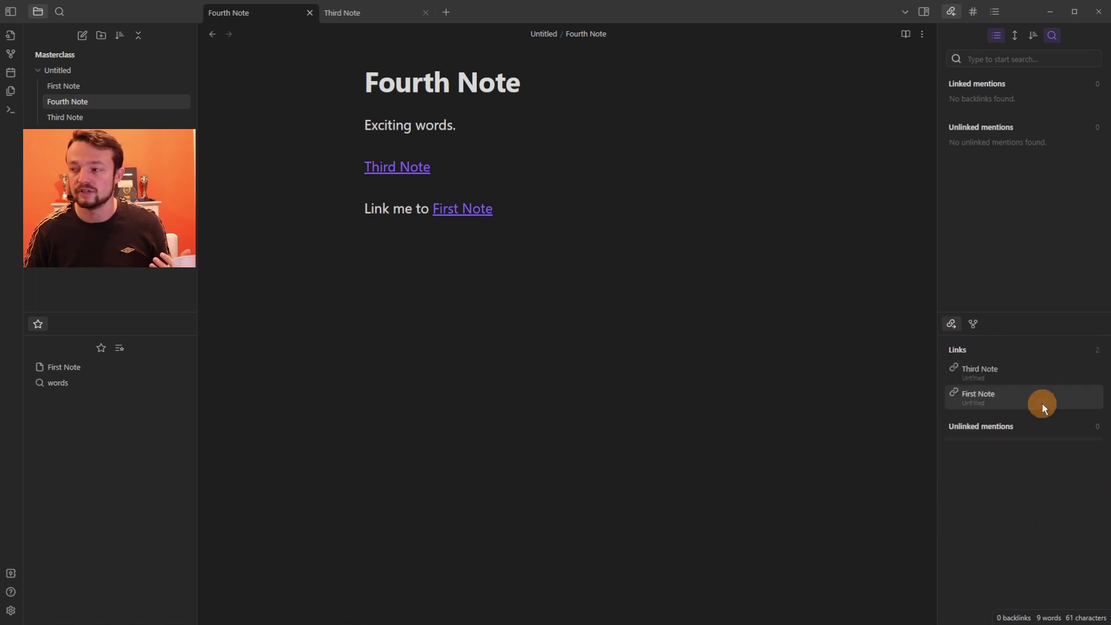
{"action": "left_click", "coordinate": [973, 324]}
{"action": "key", "text": "ctrl+Tab"}
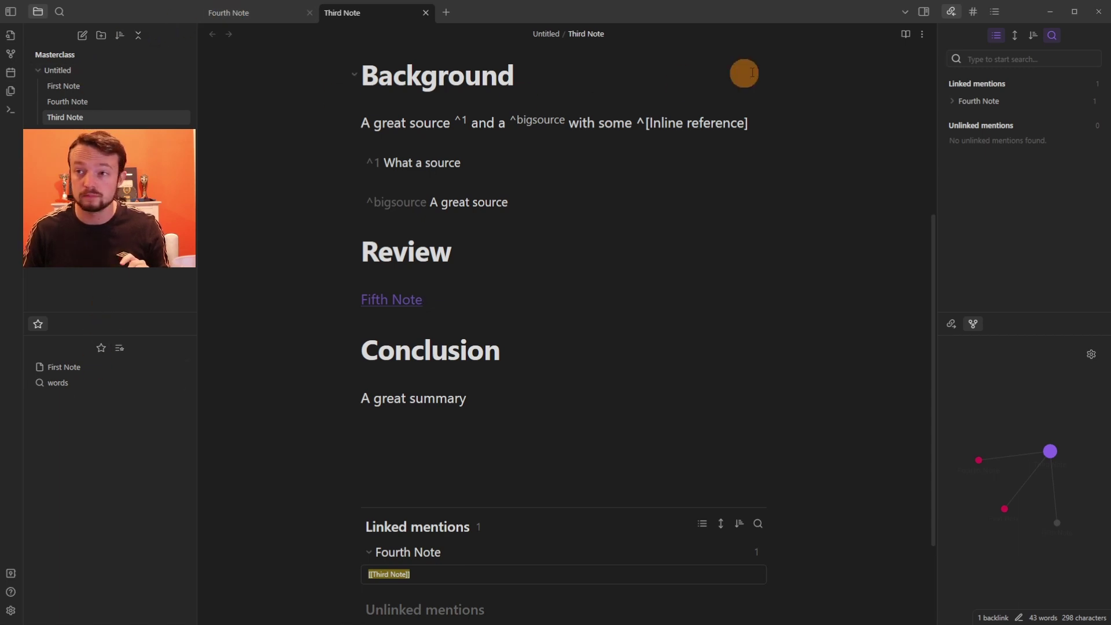
Review the options available for Third Note and copy its Obsidian URL
{"action": "left_click", "coordinate": [921, 35]}
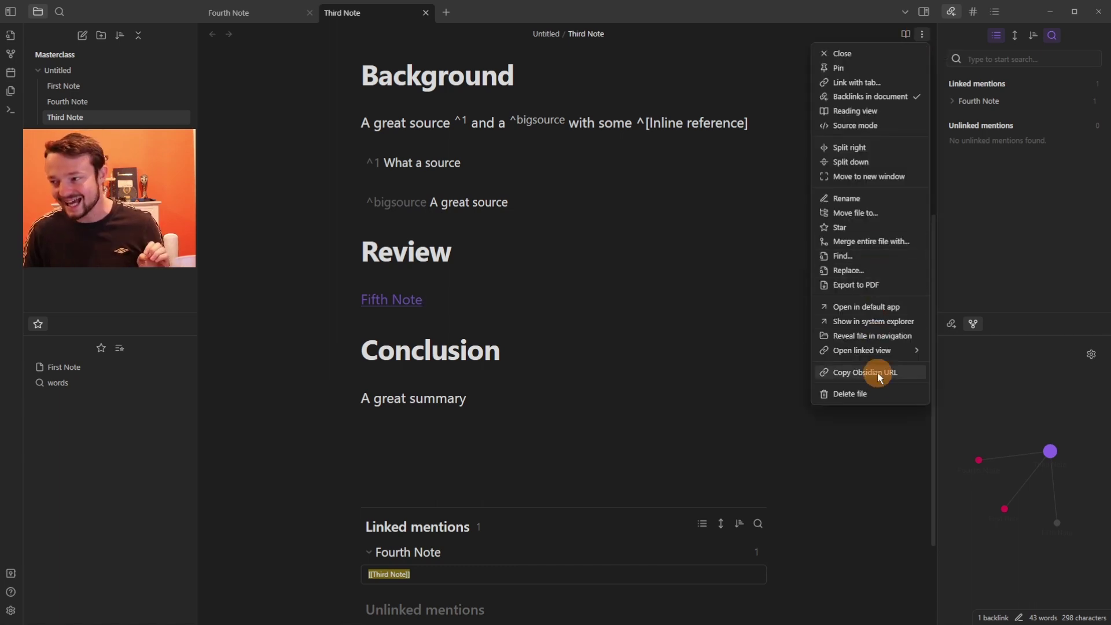
{"action": "right_click", "coordinate": [385, 17]}
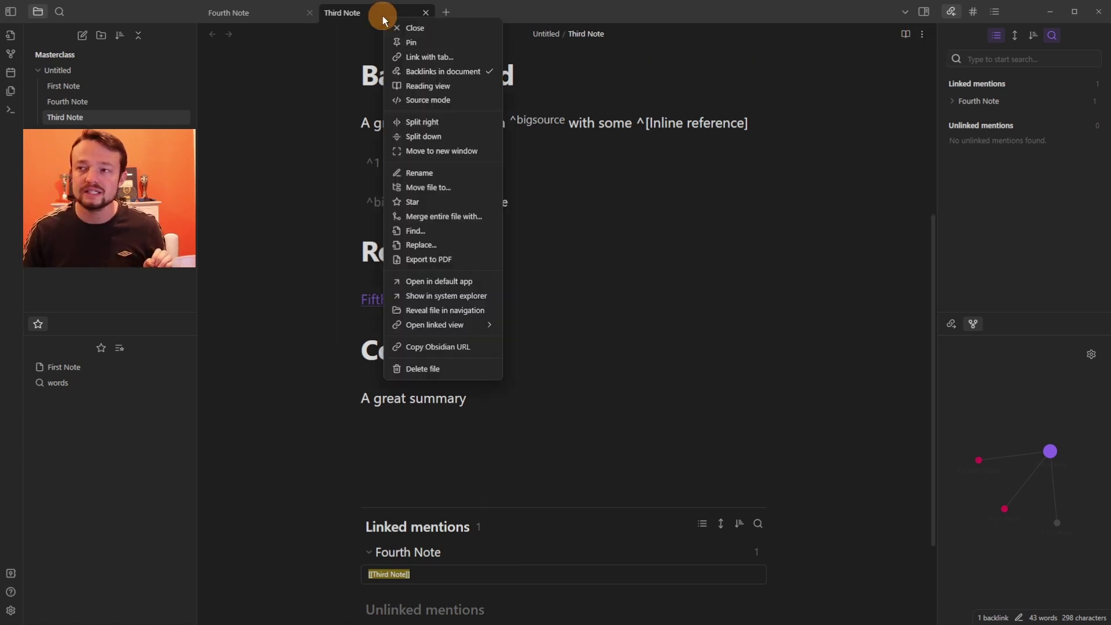
{"action": "left_click", "coordinate": [440, 346]}
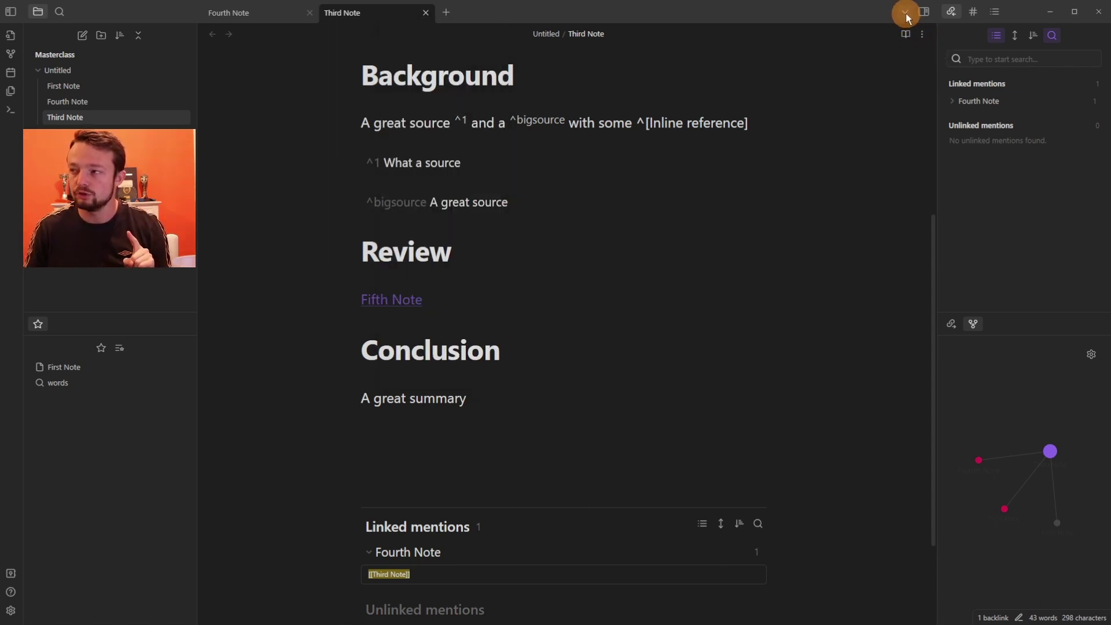
Stack the open tabs and switch between the stacked Fourth Note and Third Note tabs
{"action": "left_click", "coordinate": [905, 15]}
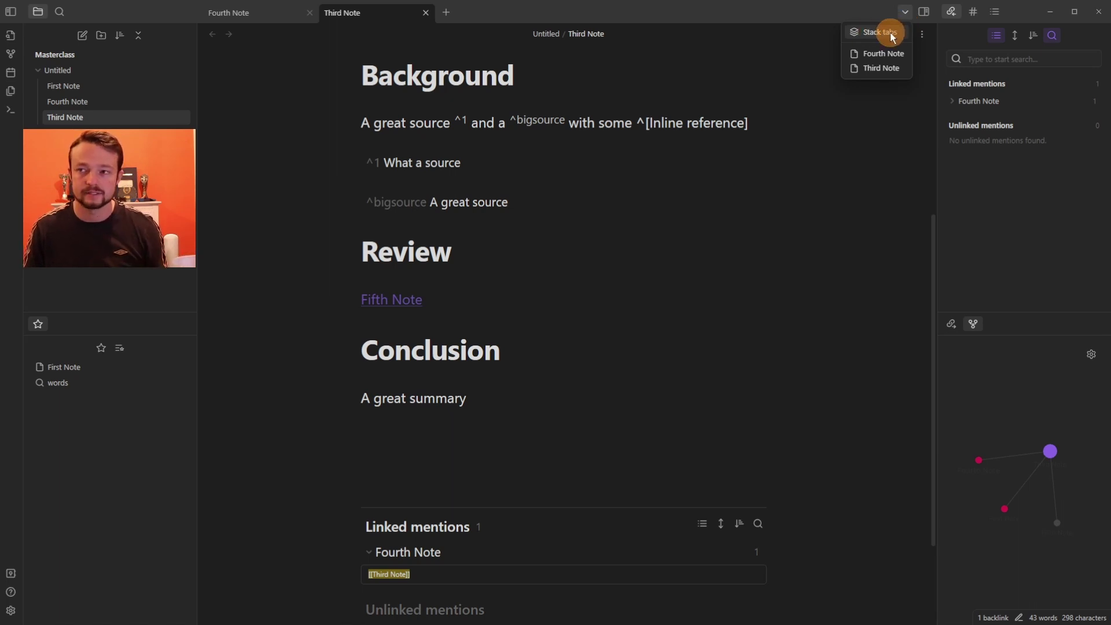
{"action": "left_click", "coordinate": [892, 35]}
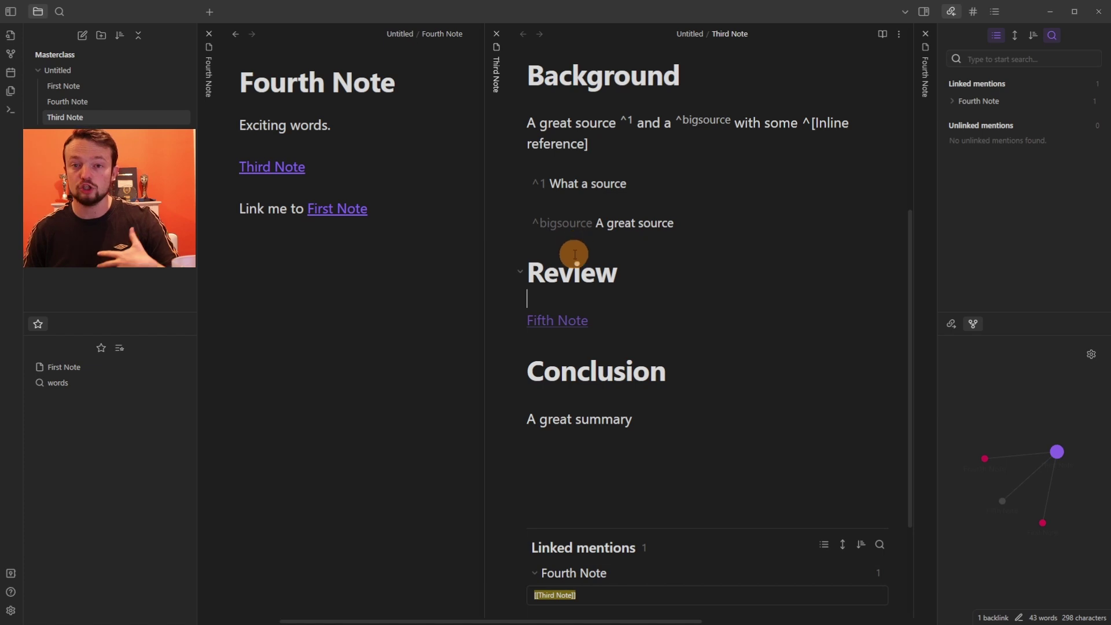
{"action": "left_click", "coordinate": [338, 292]}
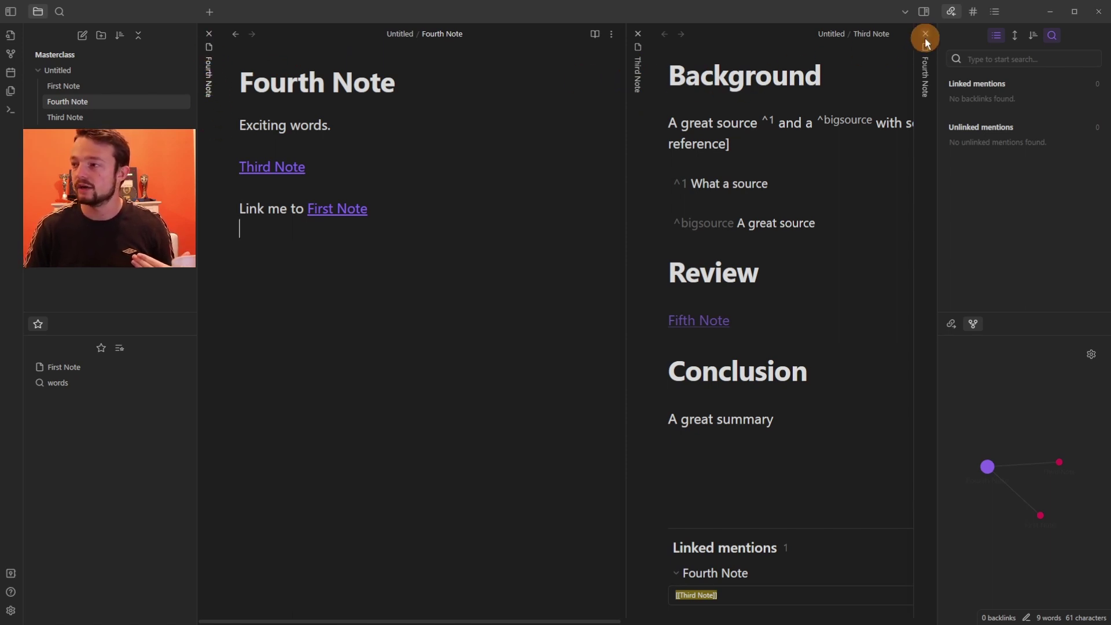
{"action": "left_click", "coordinate": [925, 84]}
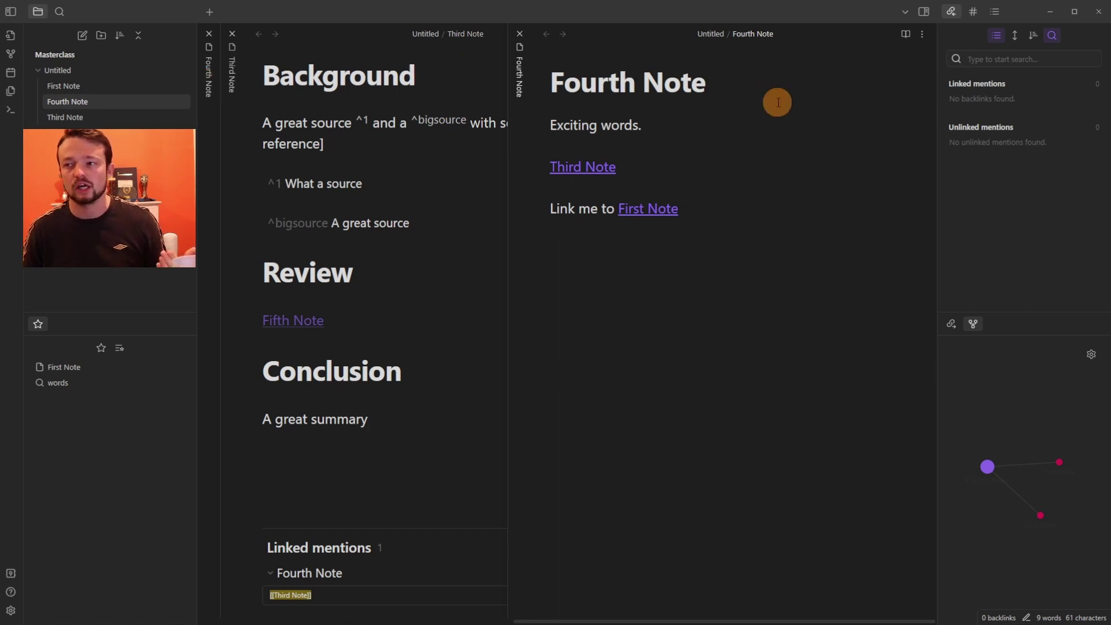
{"action": "left_click", "coordinate": [208, 76]}
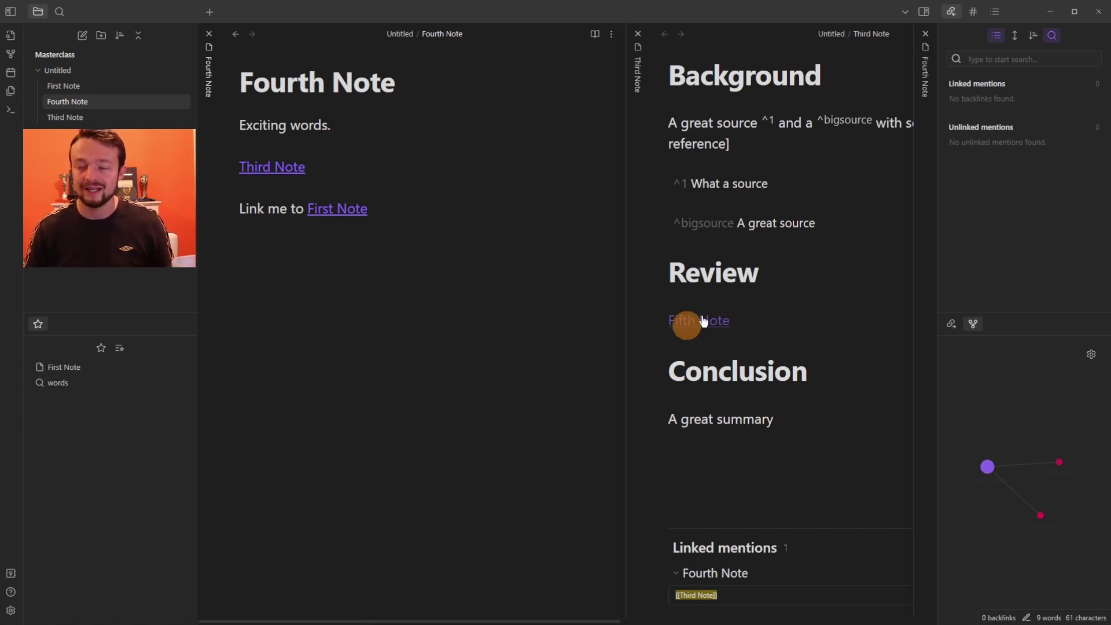
Move Third Note into its own pane below the stack, and rearrange the stack with a new empty tab and the last Fourth Note tab
{"action": "left_click_drag", "start_coordinate": [636, 194], "coordinate": [468, 496]}
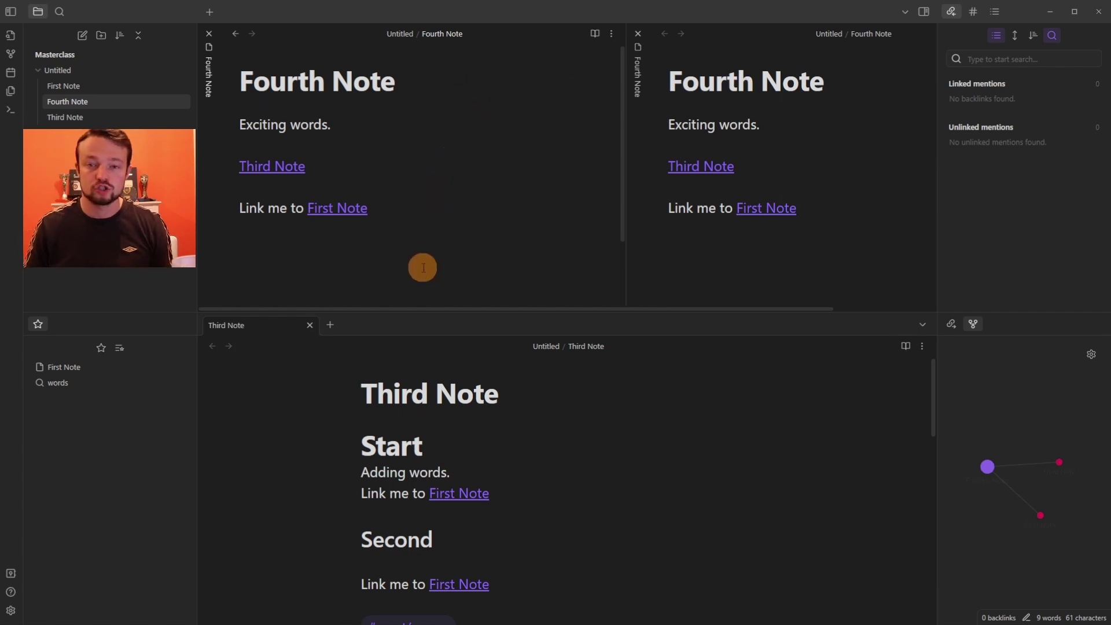
{"action": "left_click", "coordinate": [330, 325]}
{"action": "left_click_drag", "start_coordinate": [360, 332], "coordinate": [277, 148]}
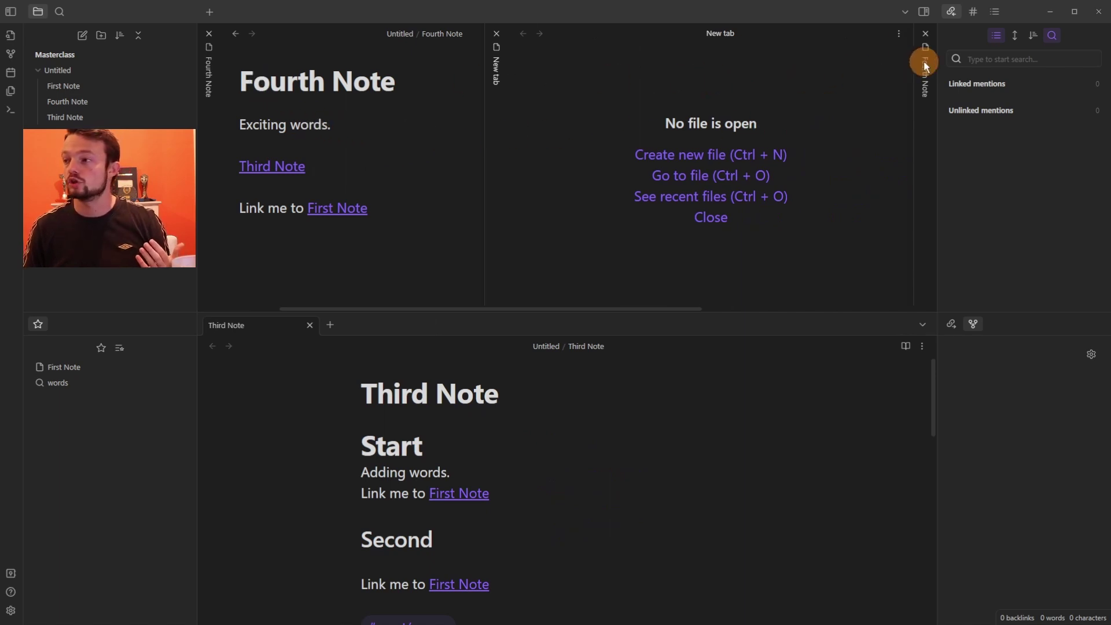
{"action": "left_click_drag", "start_coordinate": [925, 65], "coordinate": [219, 51]}
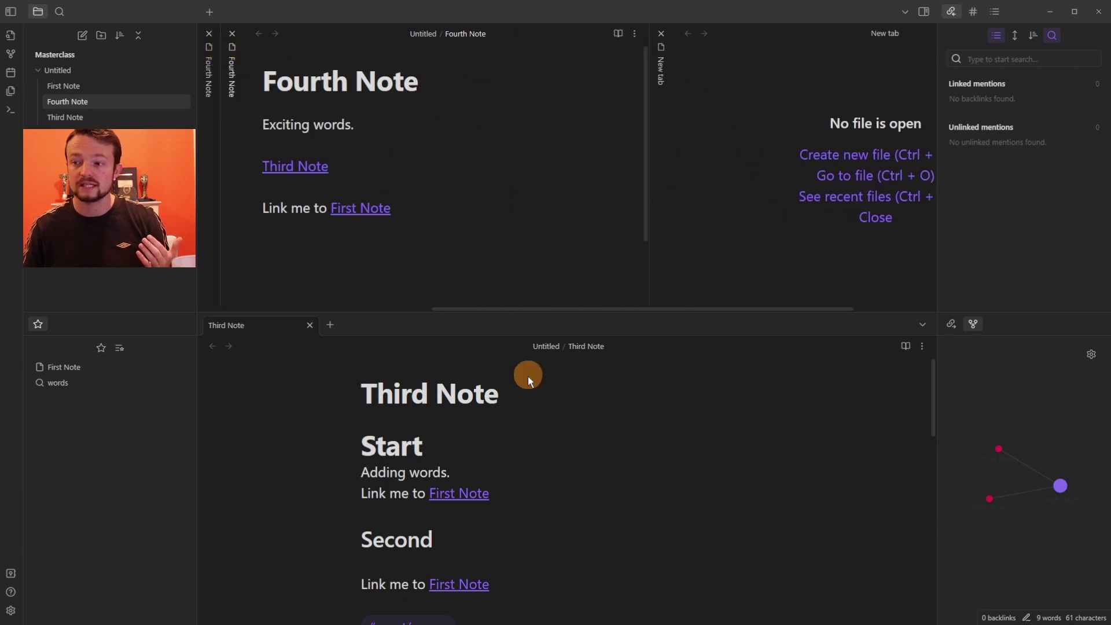
Open First Note in a new stacked tab from the link in Fourth Note, and add an empty tab to the stack
{"action": "left_click", "coordinate": [532, 449]}
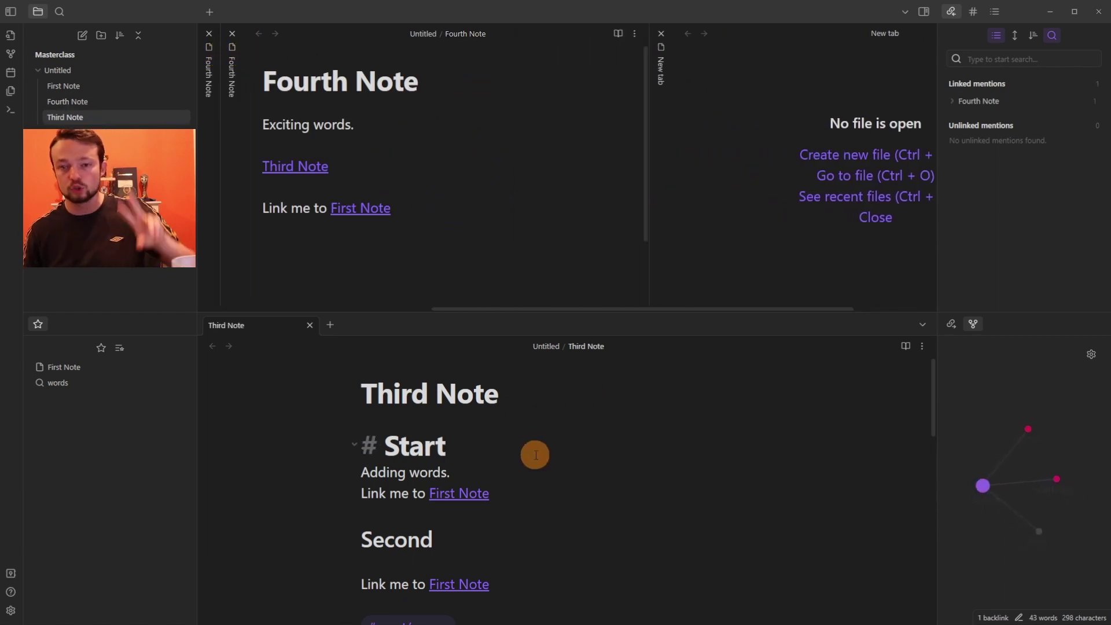
{"action": "scroll", "coordinate": [527, 458], "scroll_direction": "down", "scroll_amount": 4}
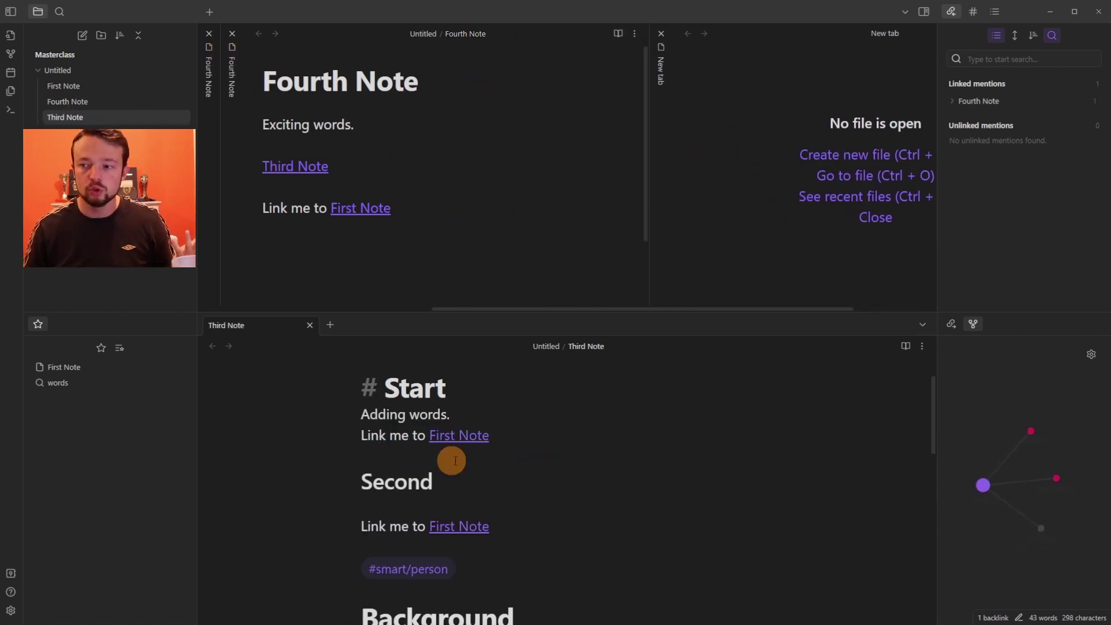
{"action": "scroll", "coordinate": [527, 457], "scroll_direction": "up", "scroll_amount": 5}
{"action": "left_click", "coordinate": [360, 207], "text": "ctrl"}
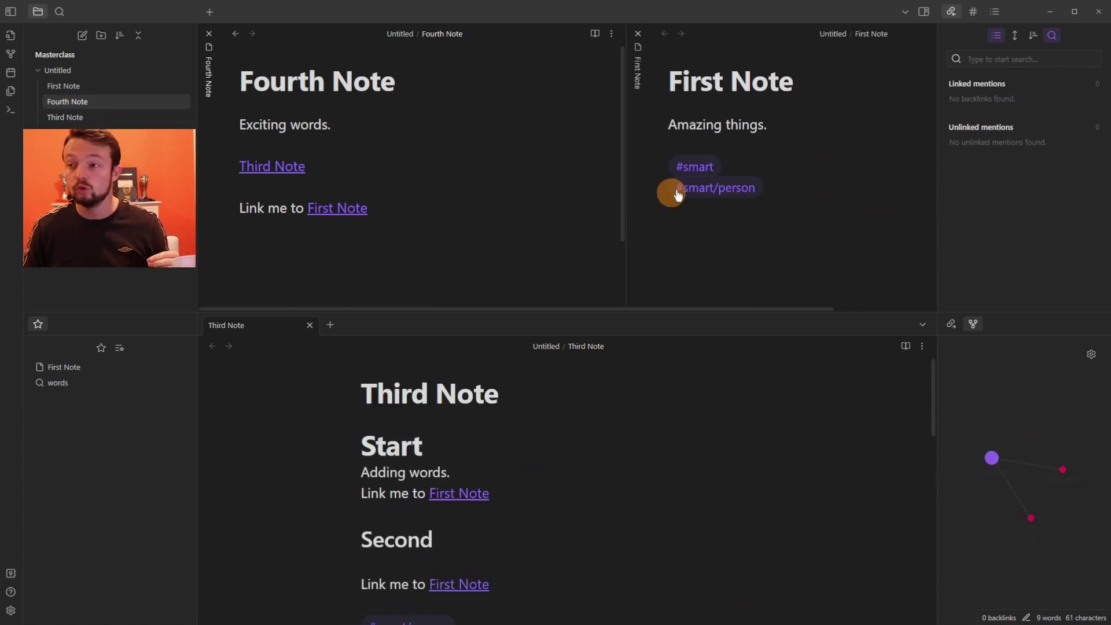
{"action": "left_click", "coordinate": [211, 13]}
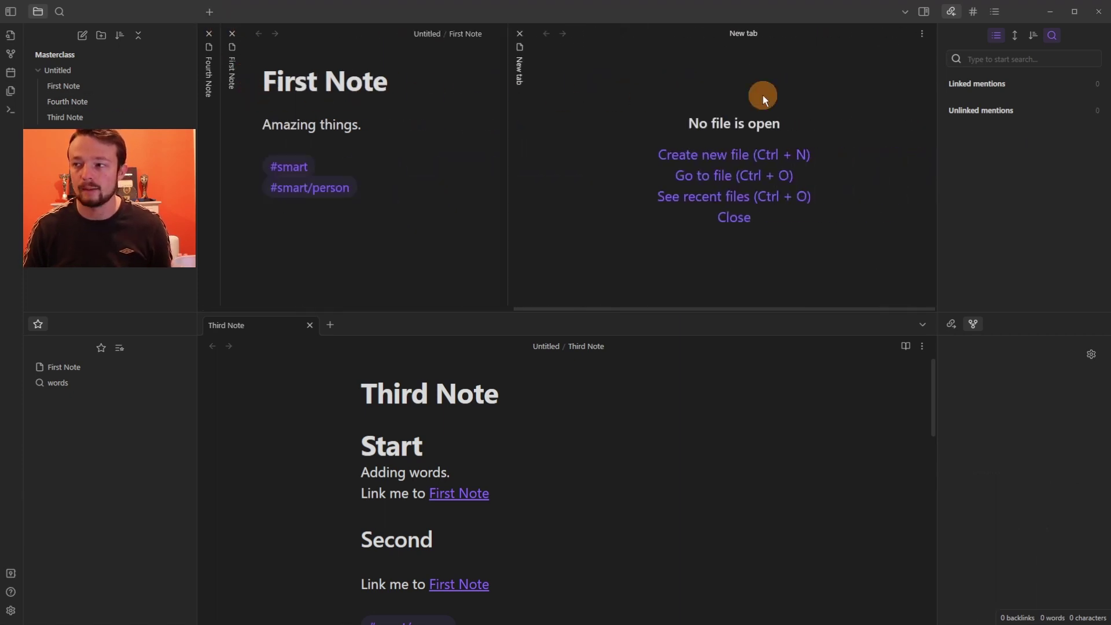
{"action": "left_click", "coordinate": [231, 84]}
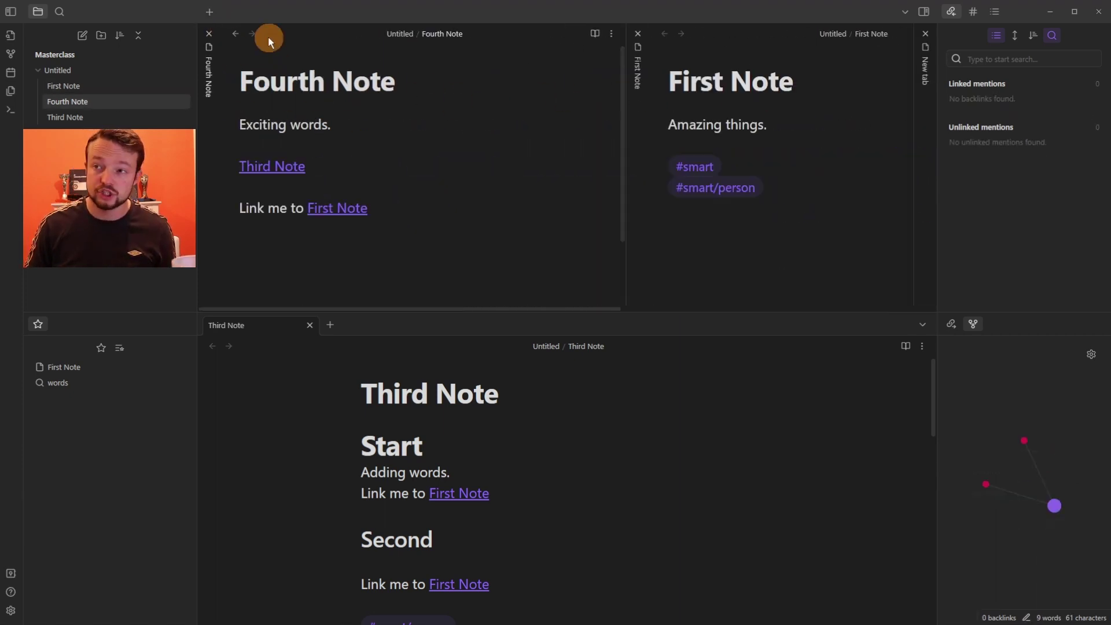
Go back and forward through the stacked Fourth Note tab's history, and do the same in the Third Note pane after opening Fourth Note there
{"action": "left_click", "coordinate": [234, 34]}
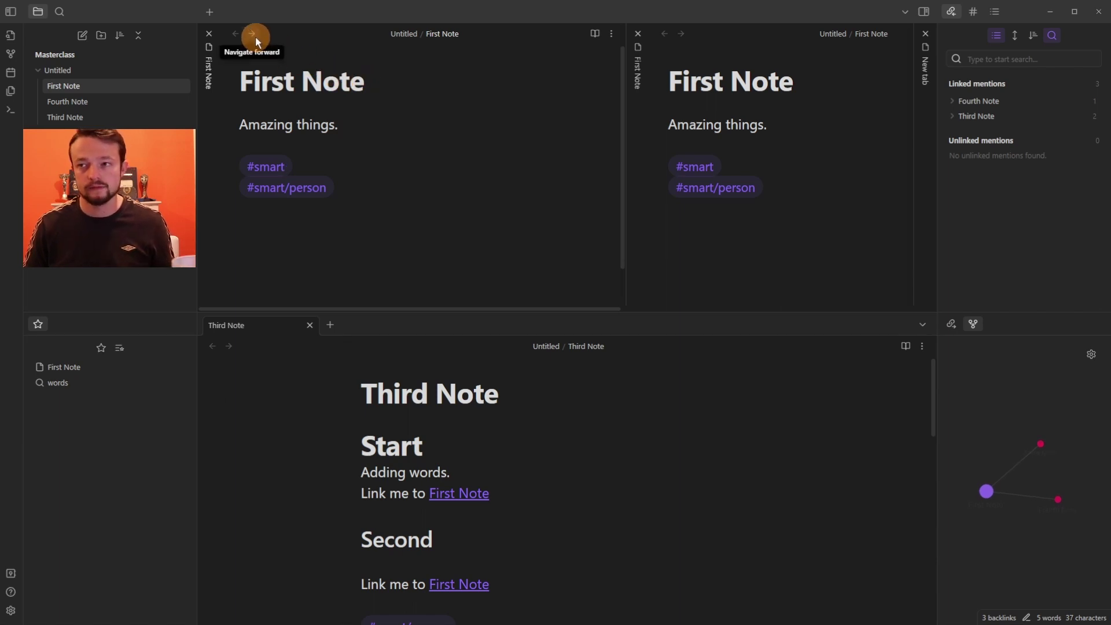
{"action": "left_click", "coordinate": [253, 35]}
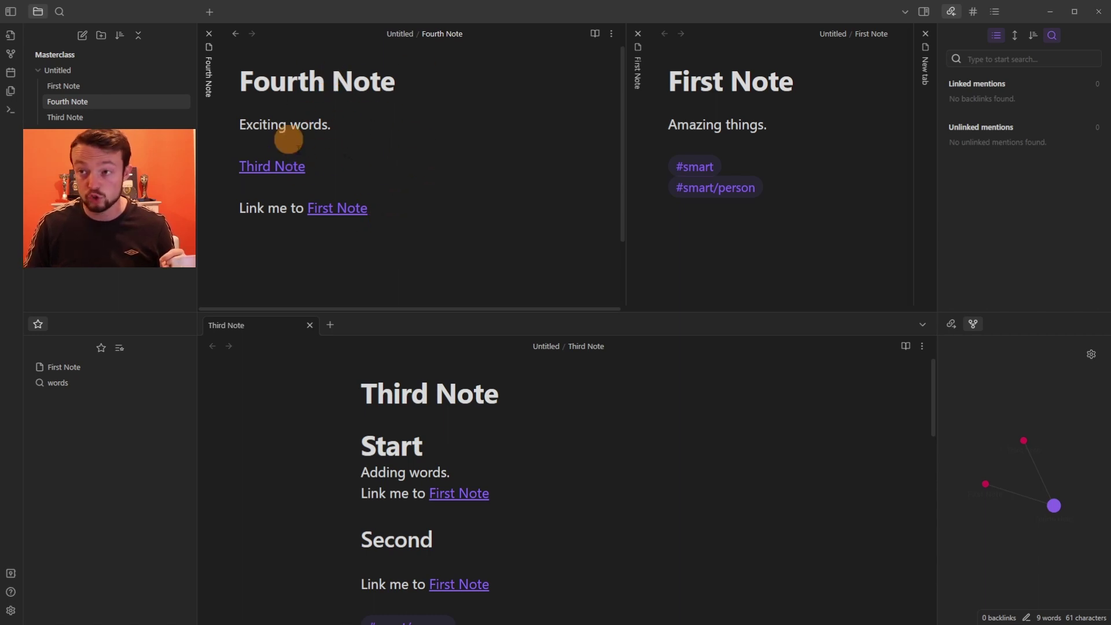
{"action": "left_click", "coordinate": [313, 424]}
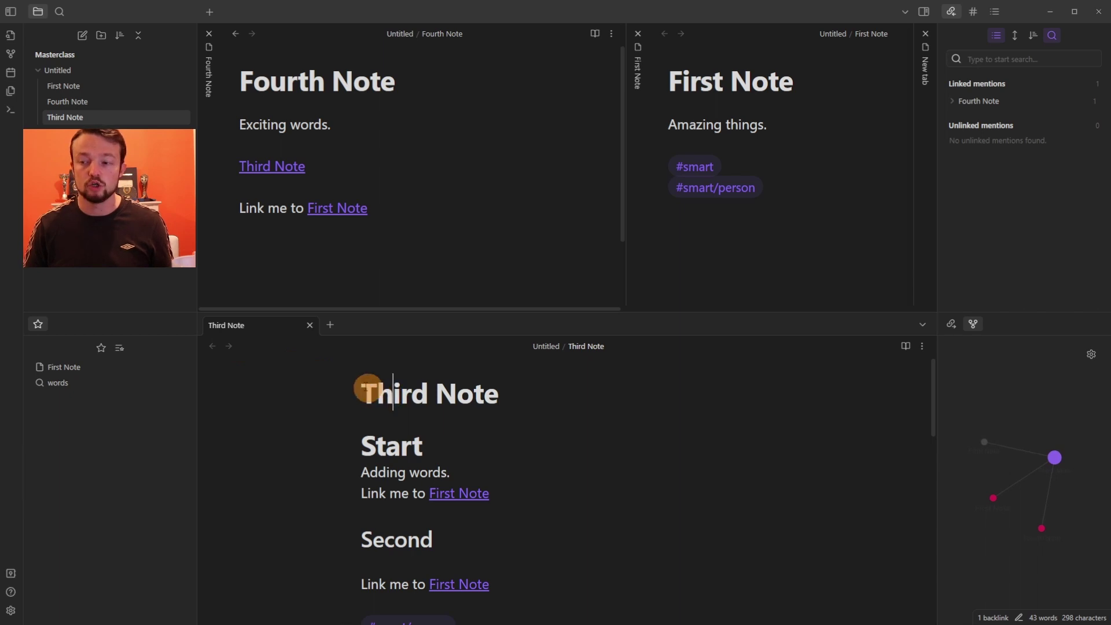
{"action": "left_click", "coordinate": [85, 107]}
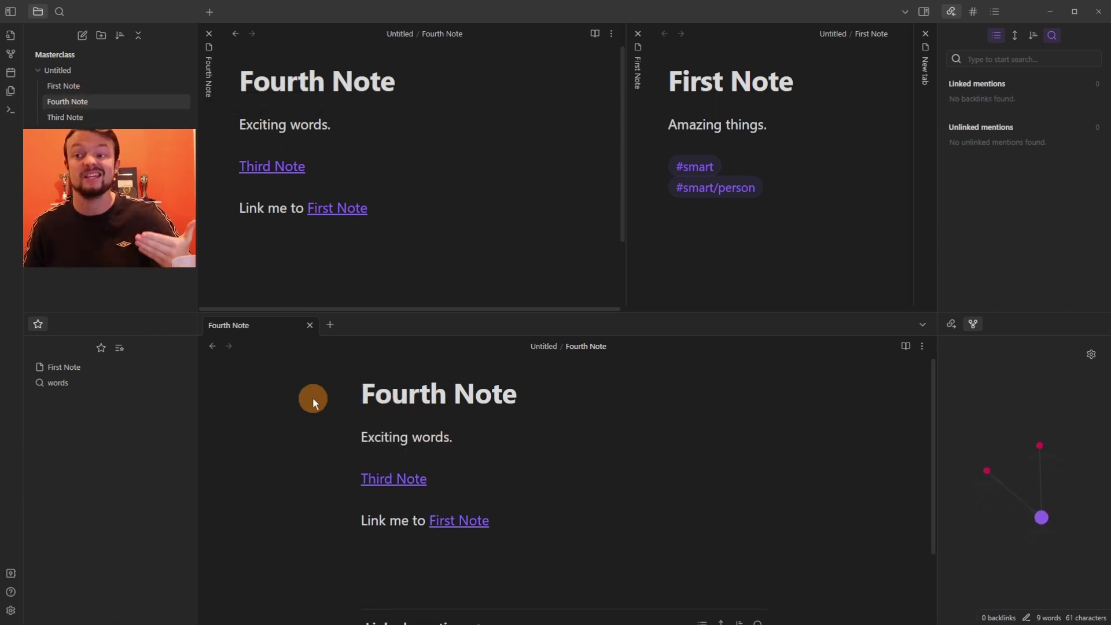
{"action": "left_click", "coordinate": [218, 348]}
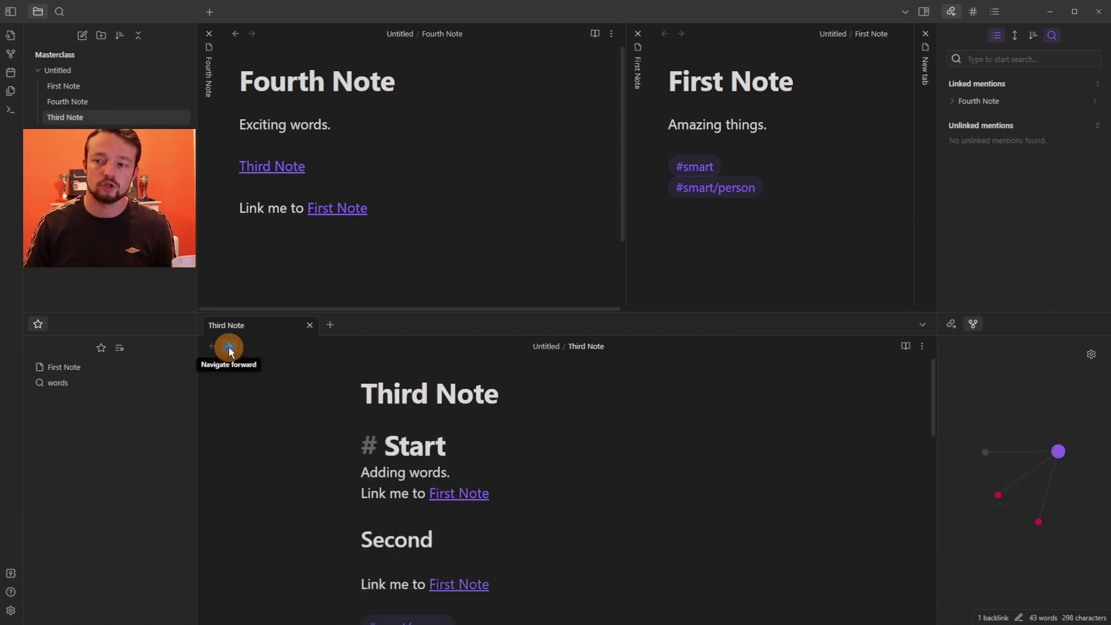
{"action": "left_click", "coordinate": [227, 348]}
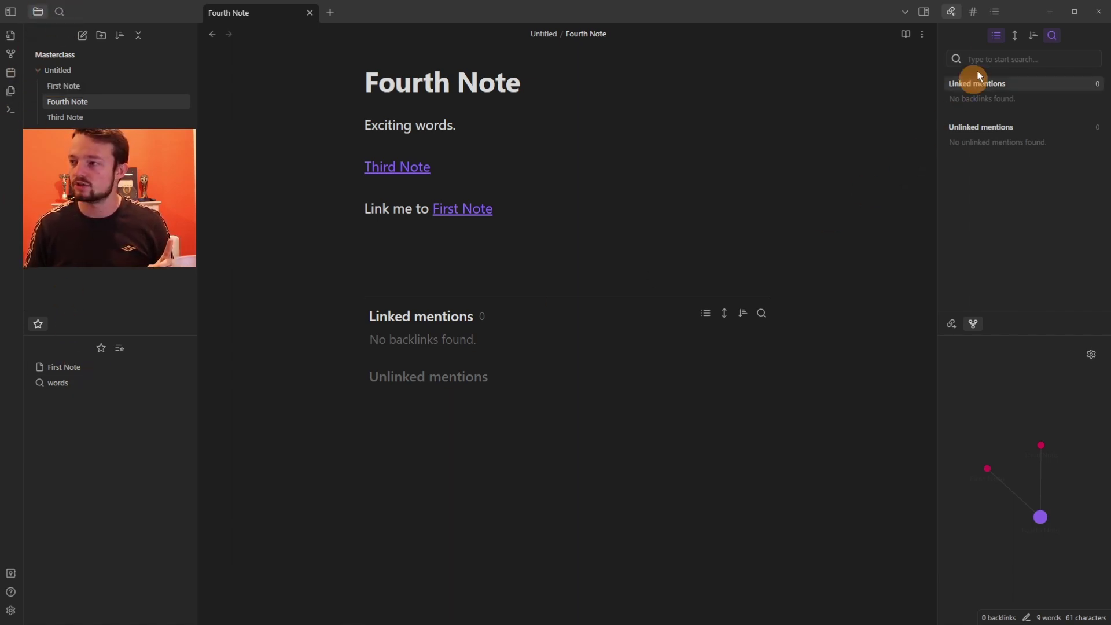
Find First Note with the quick switcher using "fir" and open it in a pane to the right of Fourth Note
{"action": "left_click", "coordinate": [11, 37]}
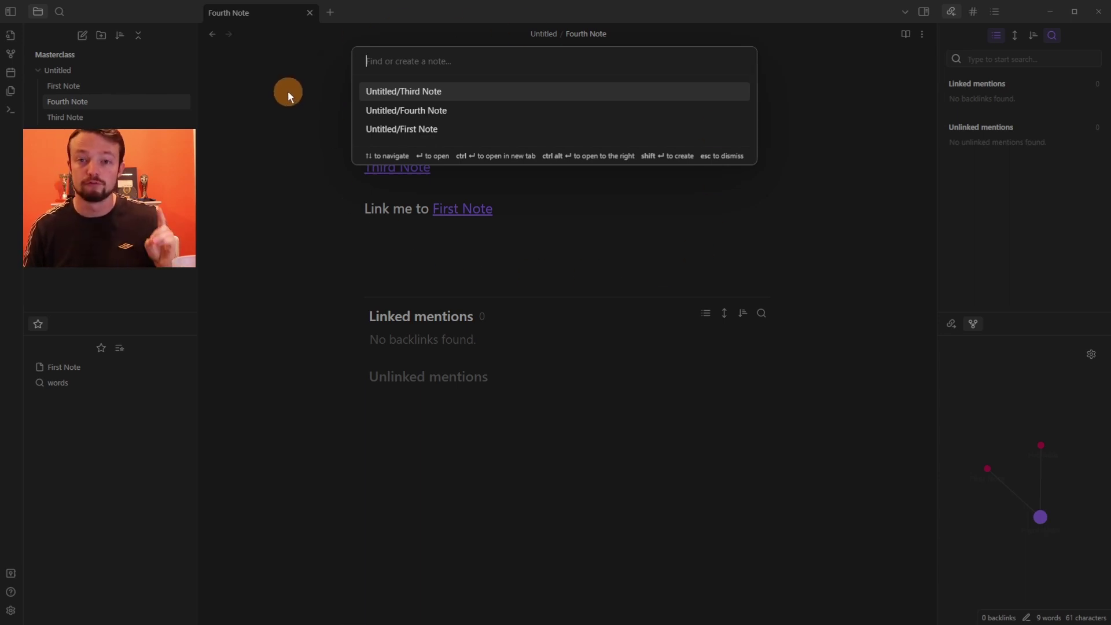
{"action": "key", "text": "Down"}
{"action": "key", "text": "Down"}
{"action": "key", "text": "ctrl+Return"}
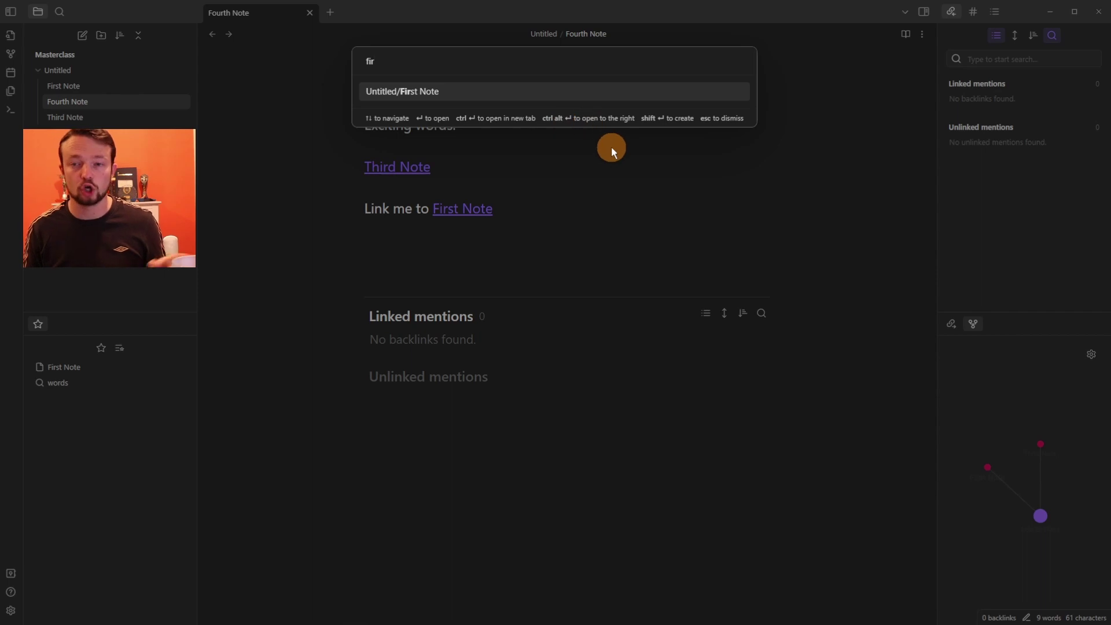
{"action": "key", "text": "ctrl+alt+Return"}
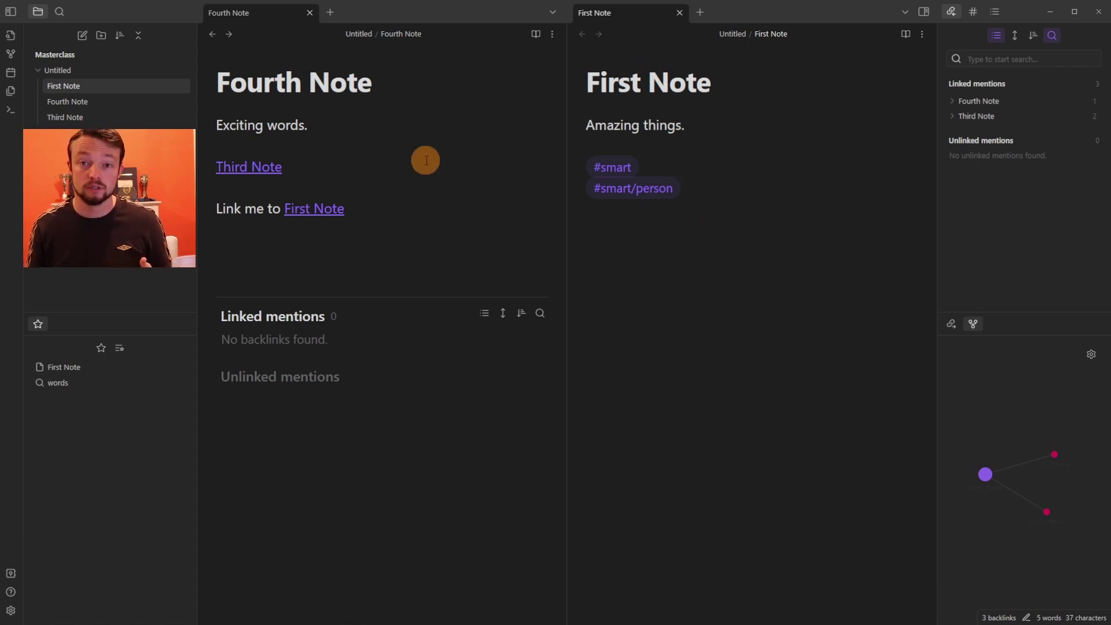
Create a new note named "first" from the quick switcher and look up "first" there again
{"action": "key", "text": "ctrl+o"}
{"action": "type", "text": "first"}
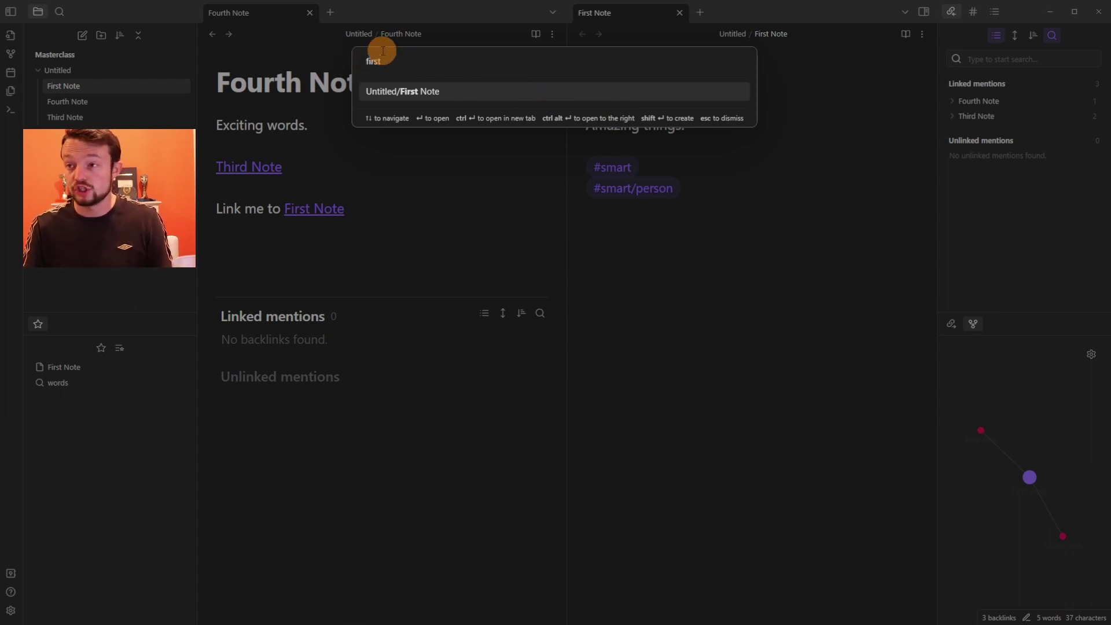
{"action": "key", "text": "shift+Return"}
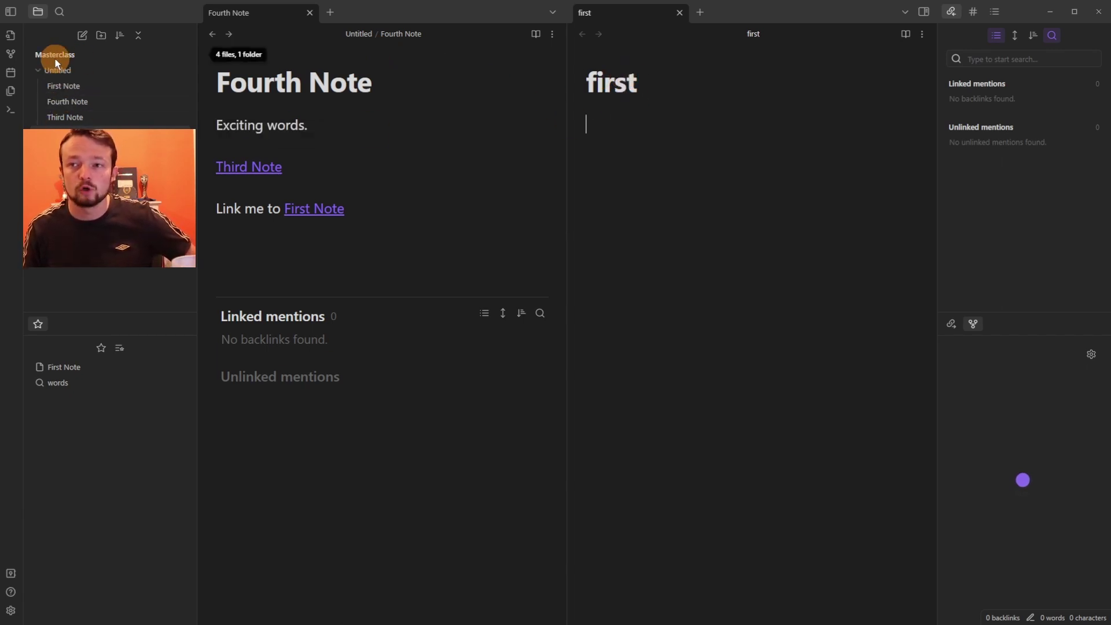
{"action": "key", "text": "ctrl+o"}
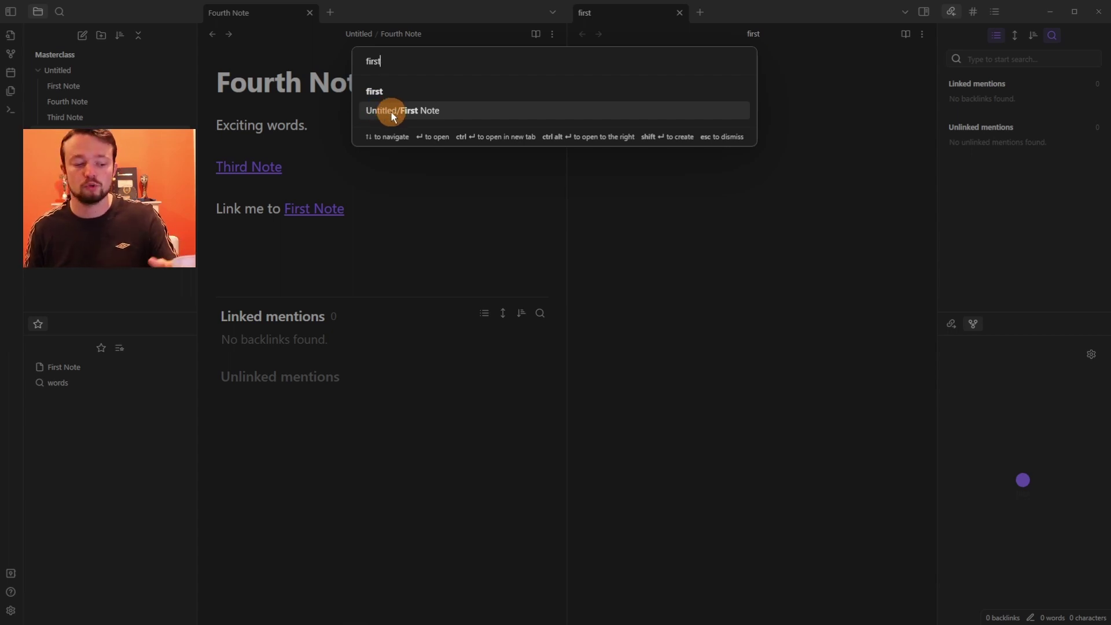
{"action": "key", "text": "Escape"}
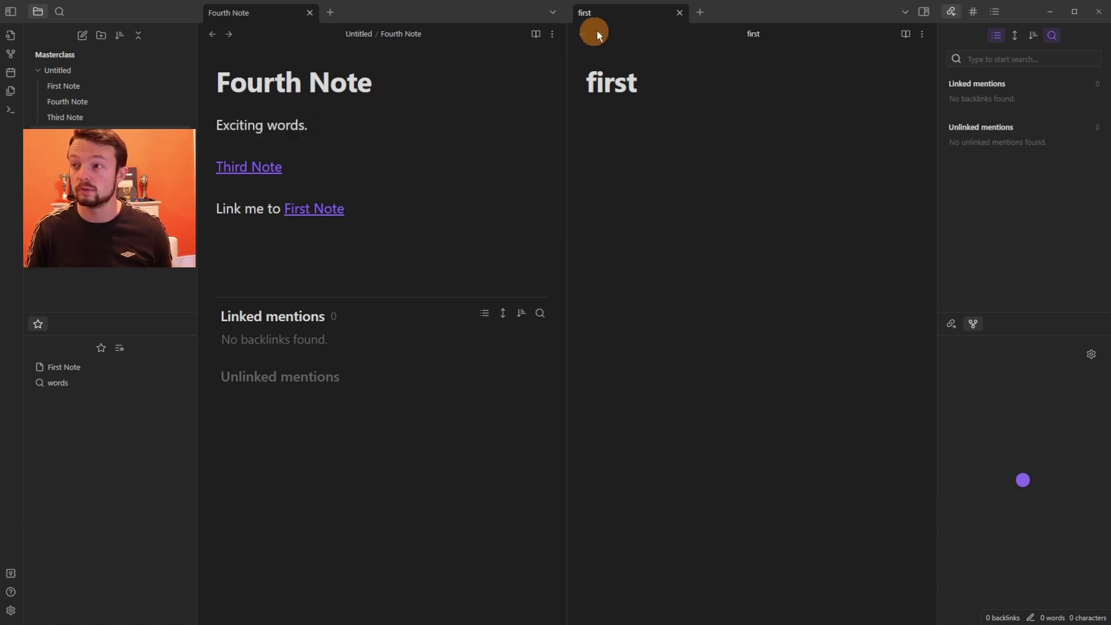
Delete the note "first" and turn off further delete confirmations
{"action": "right_click", "coordinate": [620, 16]}
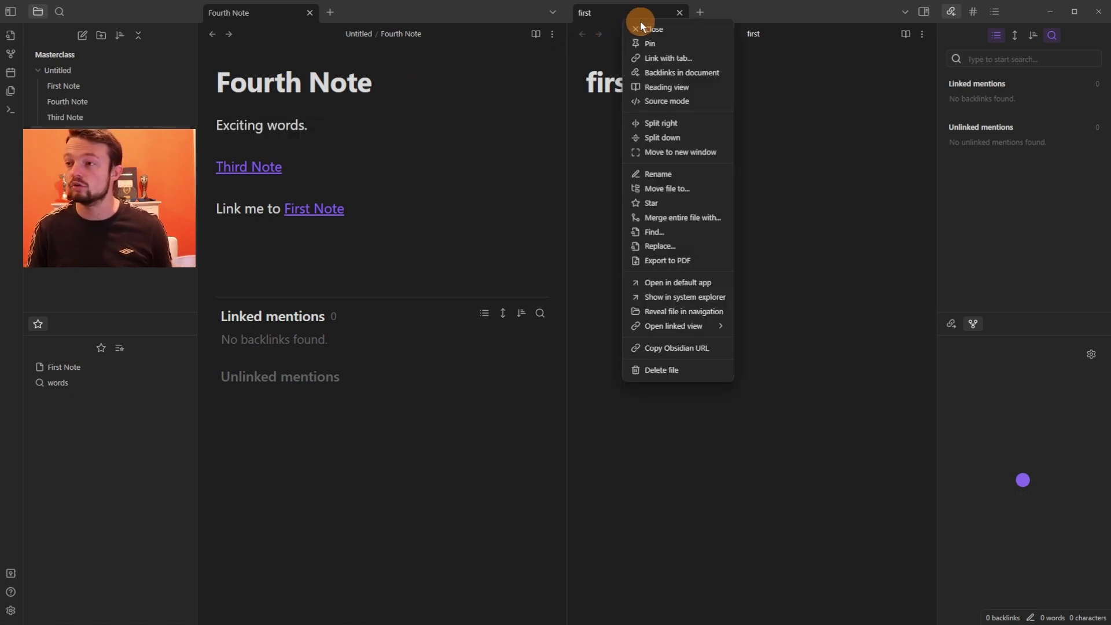
{"action": "left_click", "coordinate": [697, 368]}
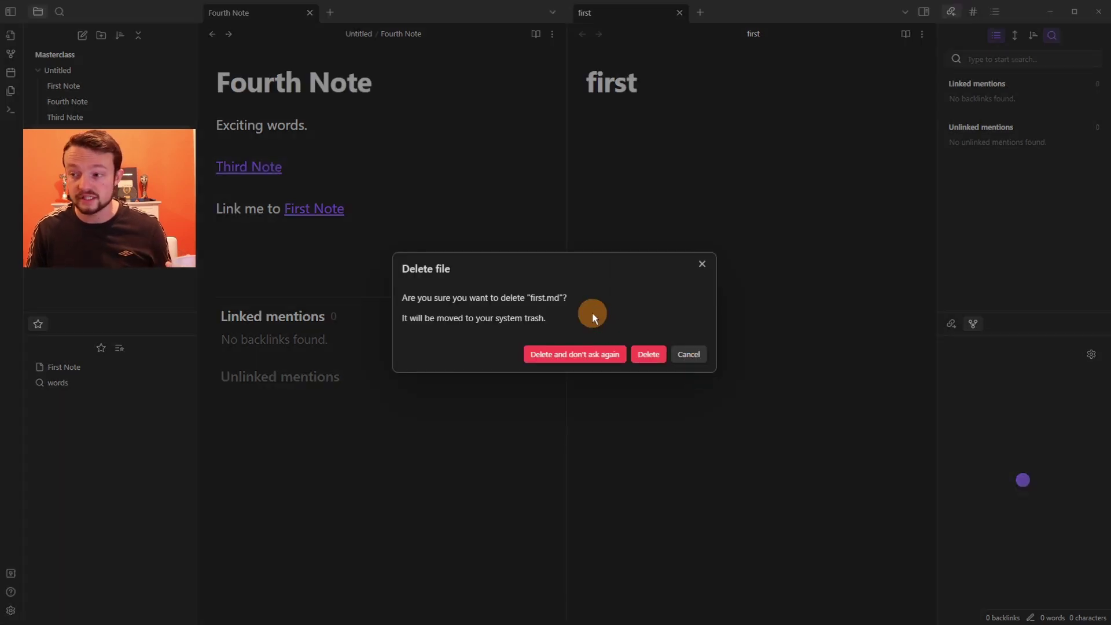
{"action": "left_click", "coordinate": [579, 355]}
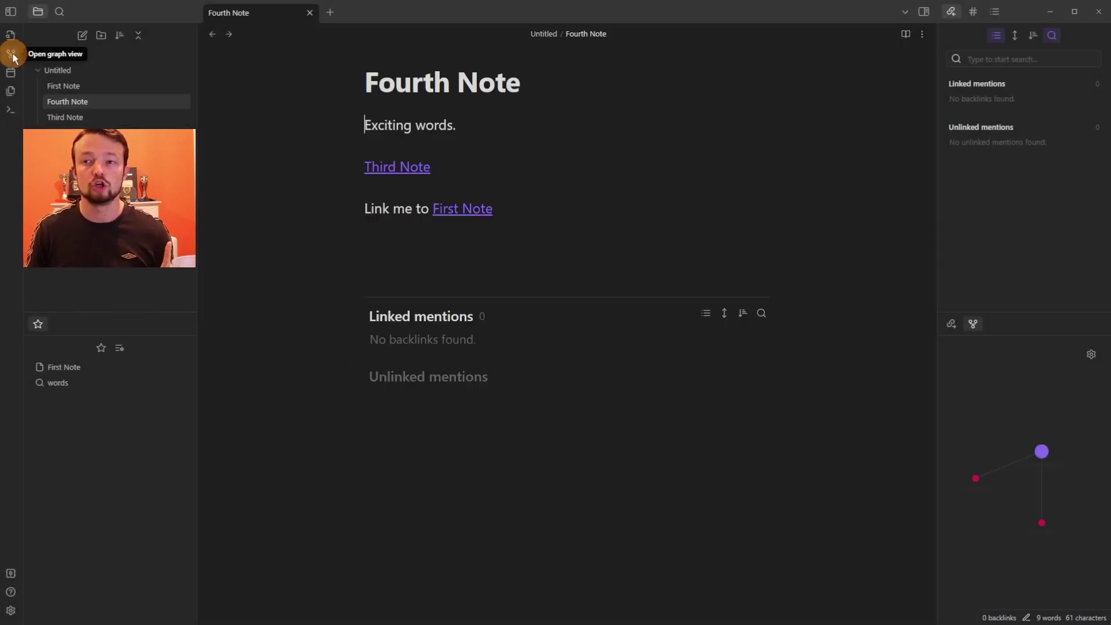
Open the vault's graph view, expand its filters, and create Fifth Note from its unresolved node
{"action": "left_click", "coordinate": [11, 54]}
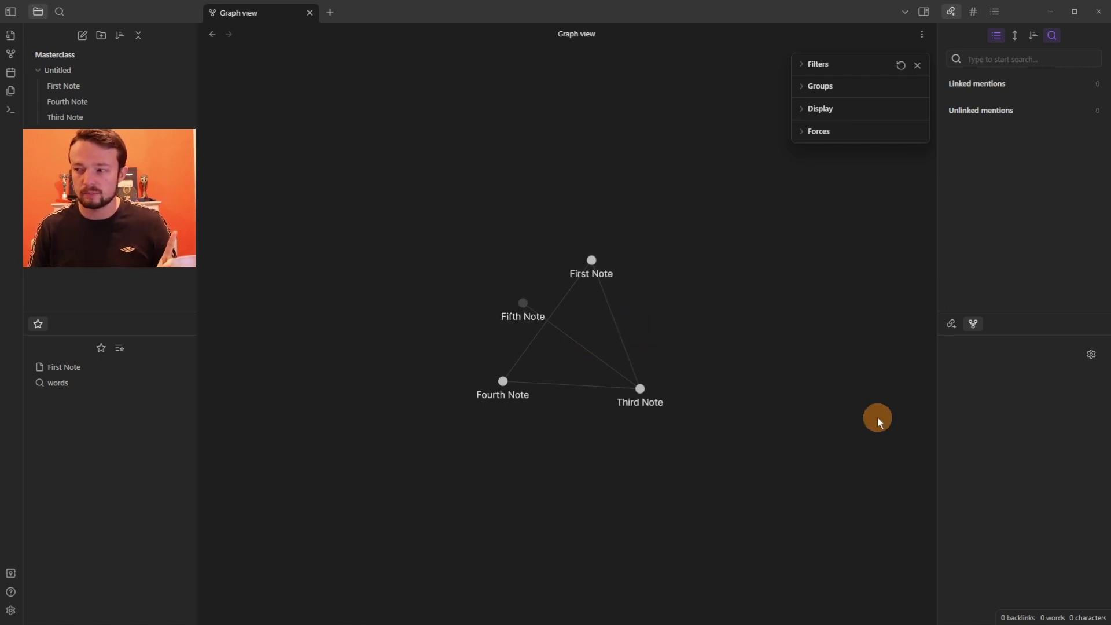
{"action": "left_click", "coordinate": [821, 64]}
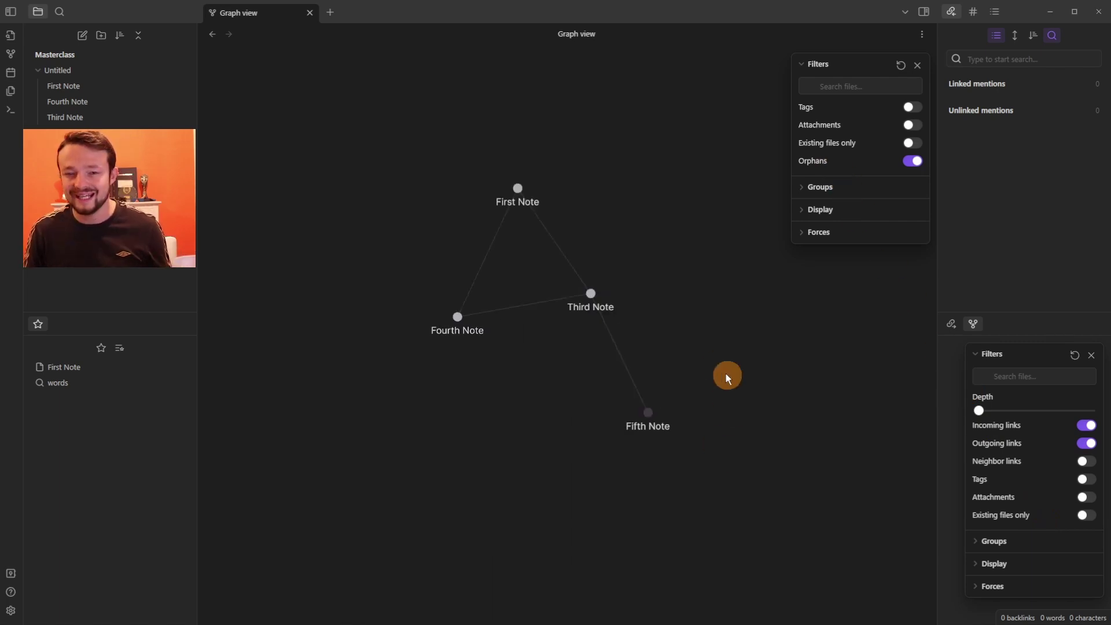
{"action": "left_click", "coordinate": [648, 414]}
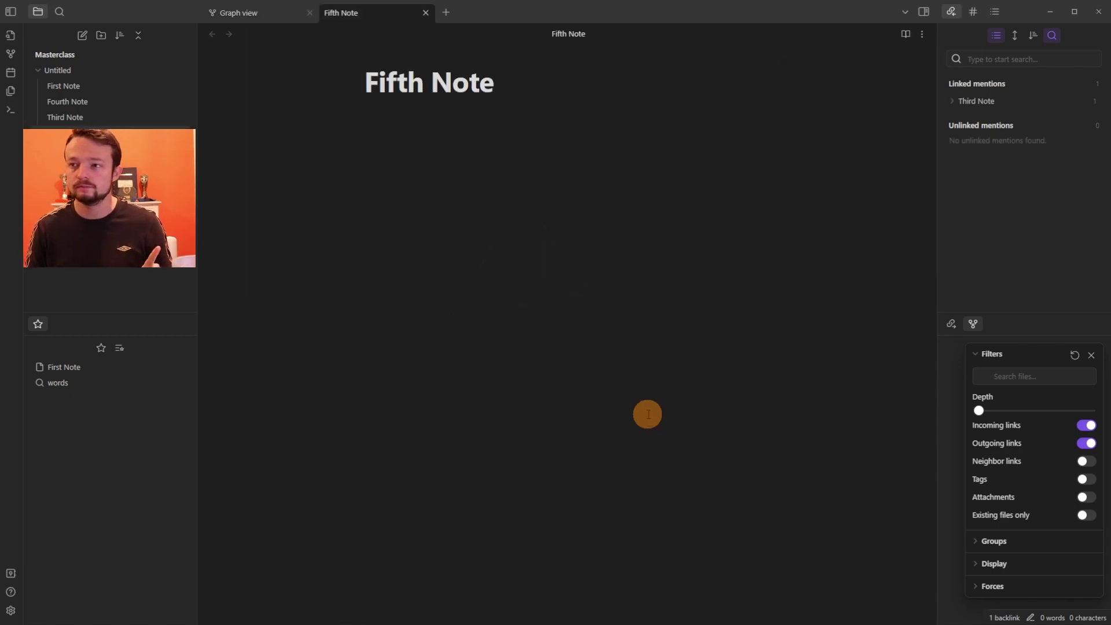
Show the outgoing links, remove the Fifth Note link from Third Note's Review section, and return to Fifth Note
{"action": "left_click", "coordinate": [952, 325]}
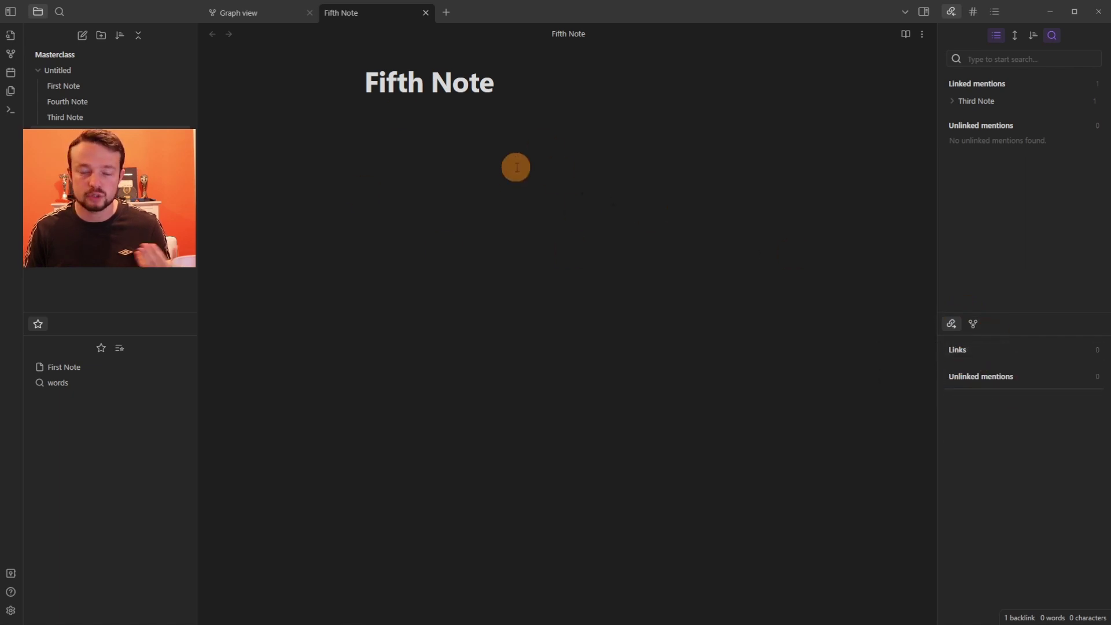
{"action": "left_click", "coordinate": [983, 101]}
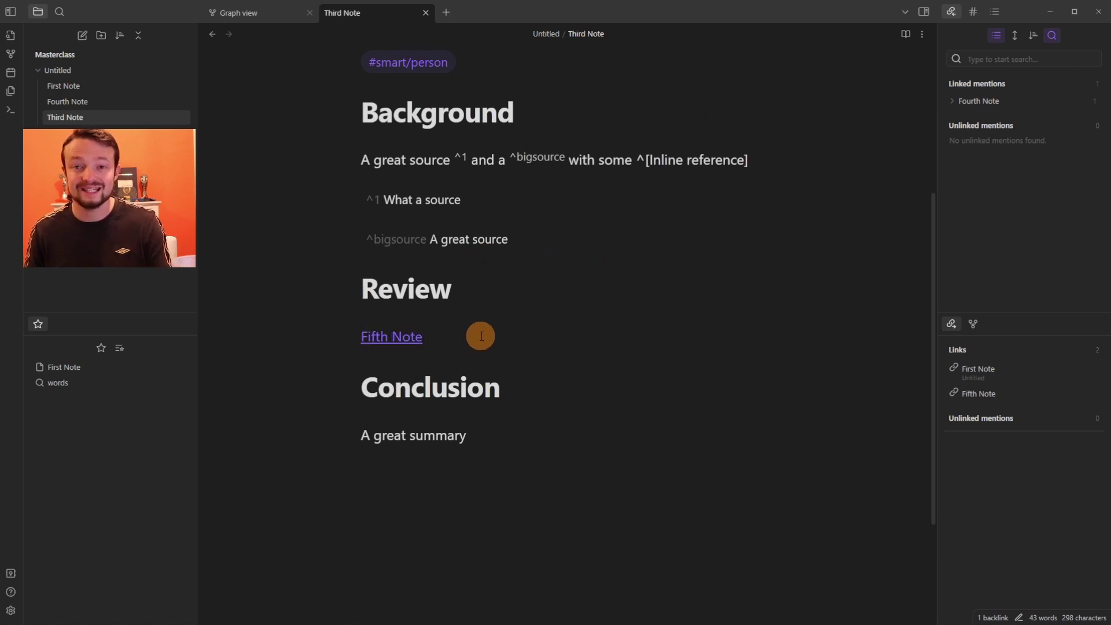
{"action": "key", "text": "ctrl+z"}
{"action": "key", "text": "ctrl+z"}
{"action": "left_click", "coordinate": [212, 34]}
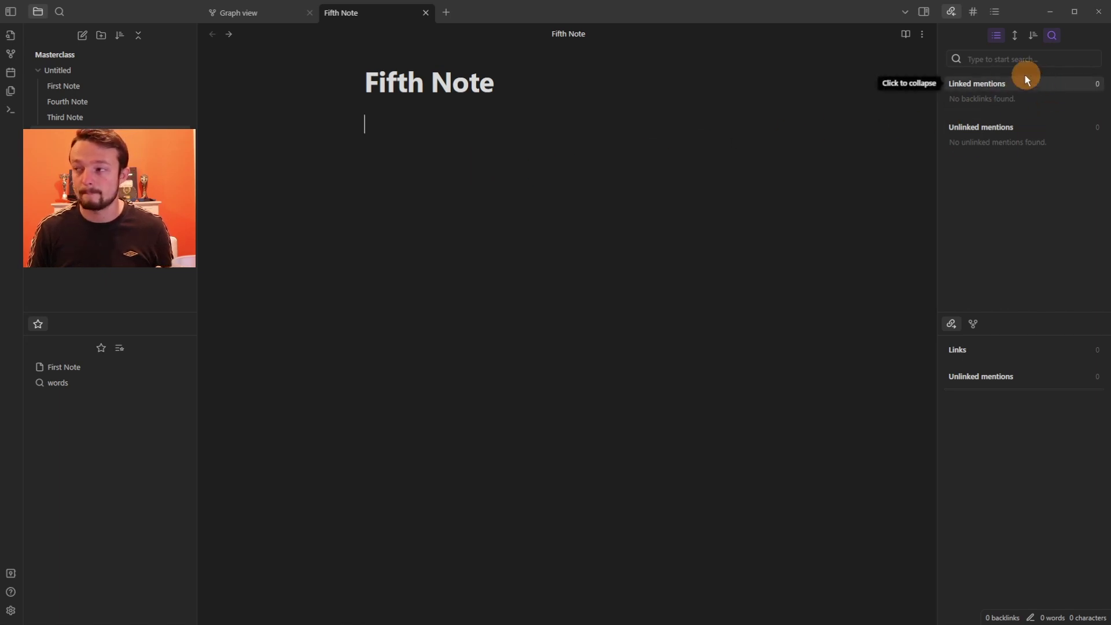
{"action": "left_click", "coordinate": [1028, 144]}
Open the vault's graph view, hide orphans in the filters, and play the graph's timelapse animation
{"action": "key", "text": "ctrl+g"}
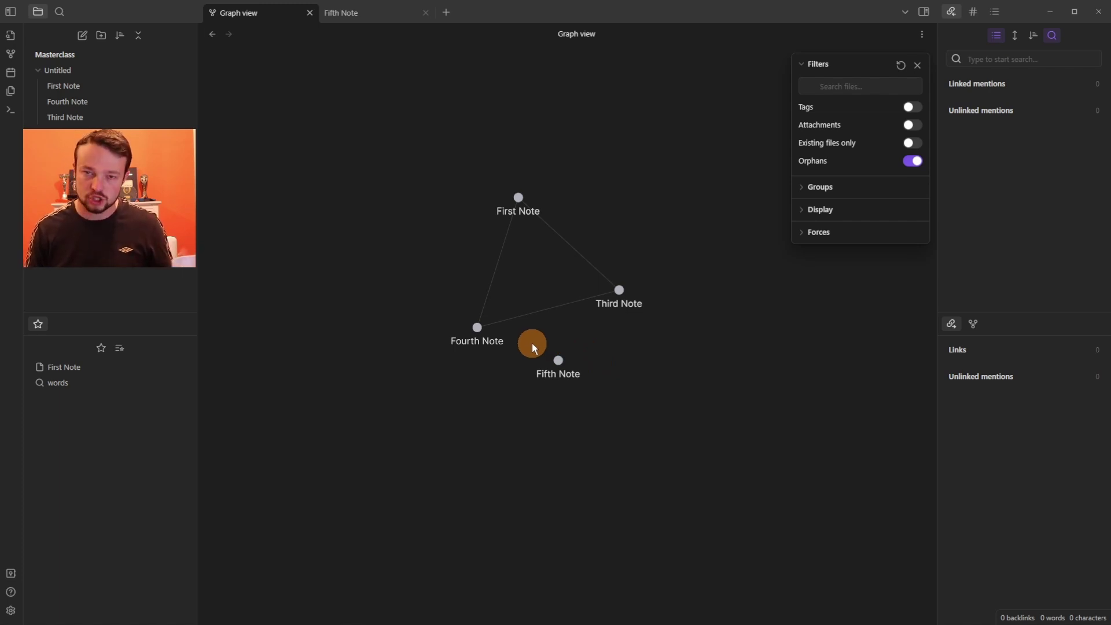
{"action": "left_click", "coordinate": [912, 162]}
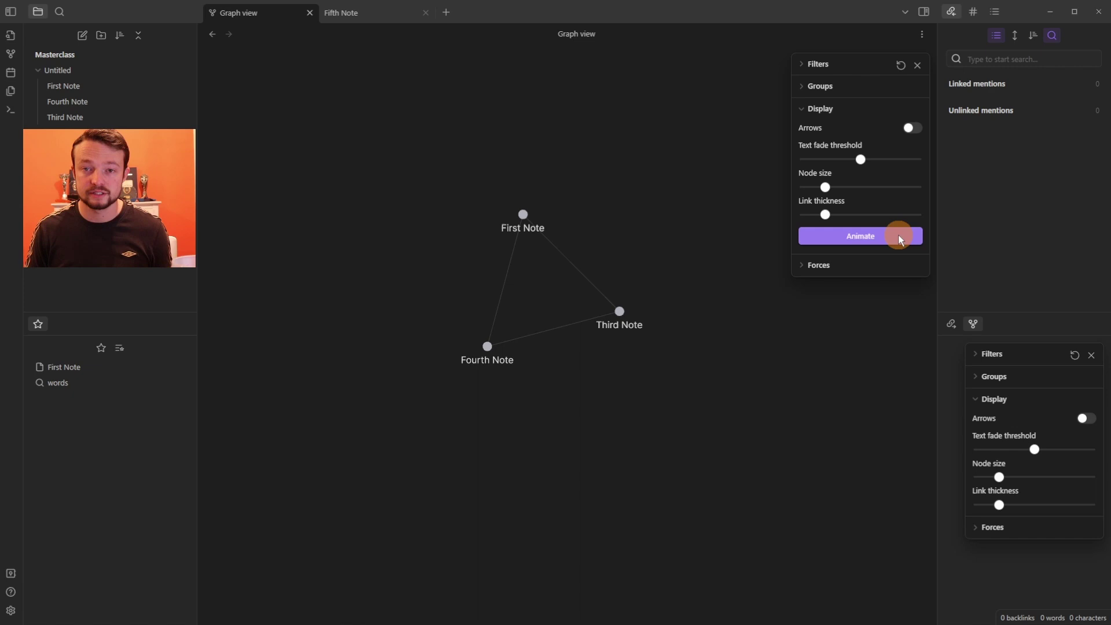
{"action": "left_click", "coordinate": [898, 236]}
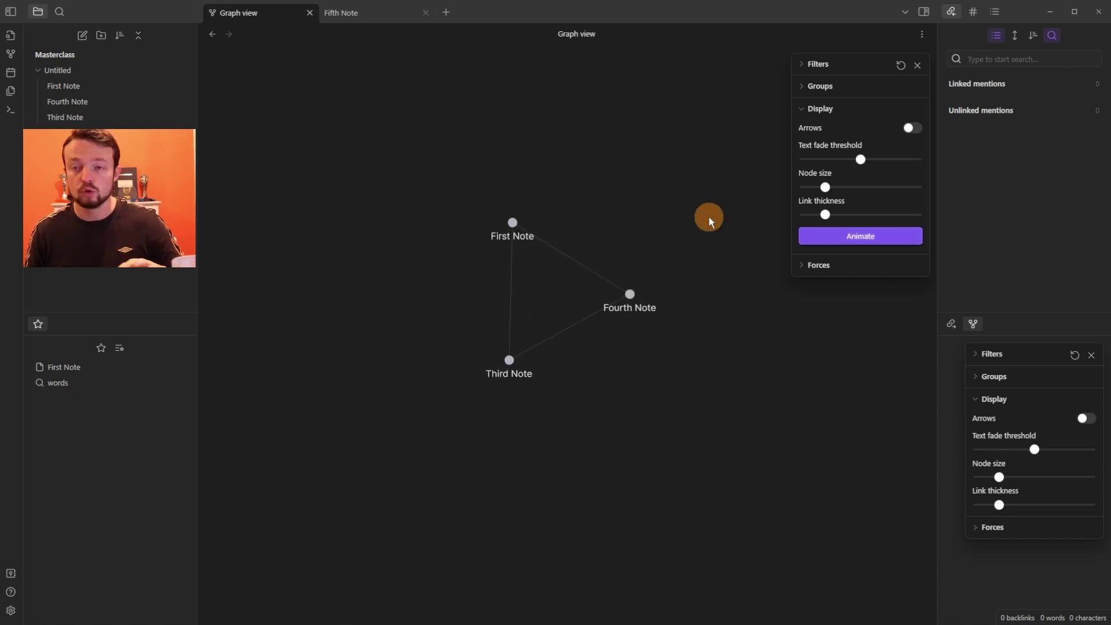
{"action": "left_click", "coordinate": [835, 236]}
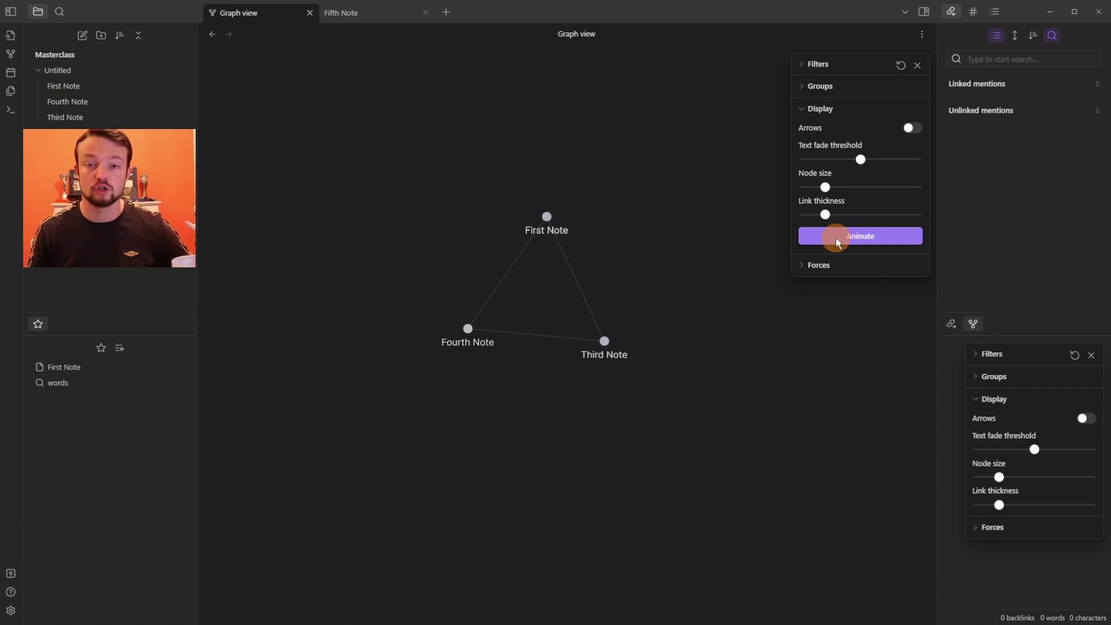
Show orphan notes in the graph again and replay the timelapse animation
{"action": "left_click", "coordinate": [817, 63]}
{"action": "left_click", "coordinate": [910, 143]}
{"action": "left_click", "coordinate": [580, 267]}
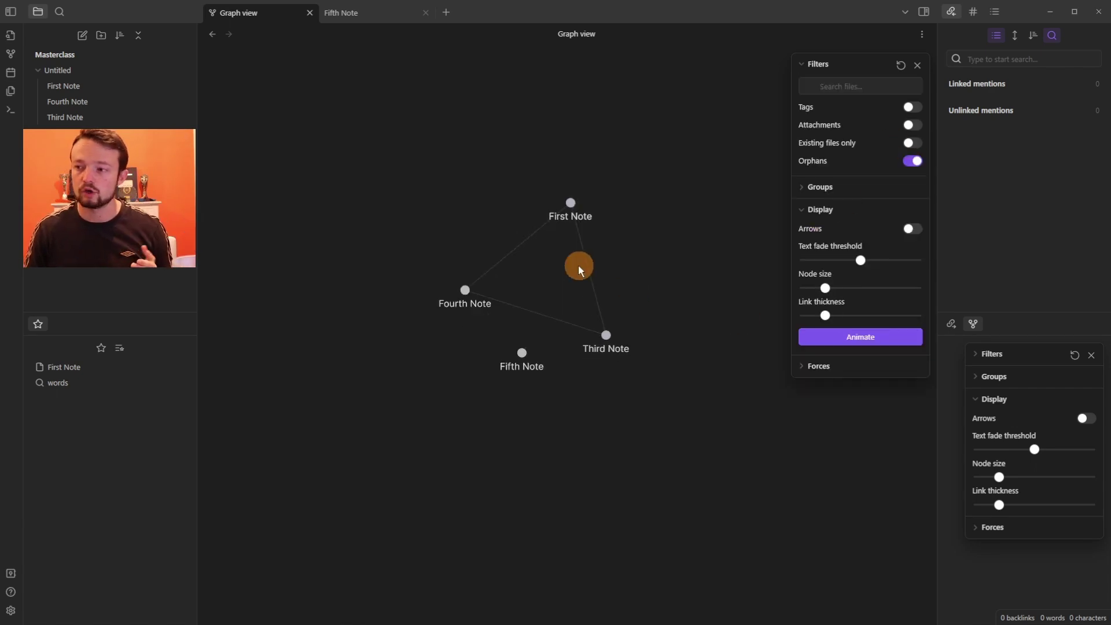
{"action": "left_click", "coordinate": [846, 338]}
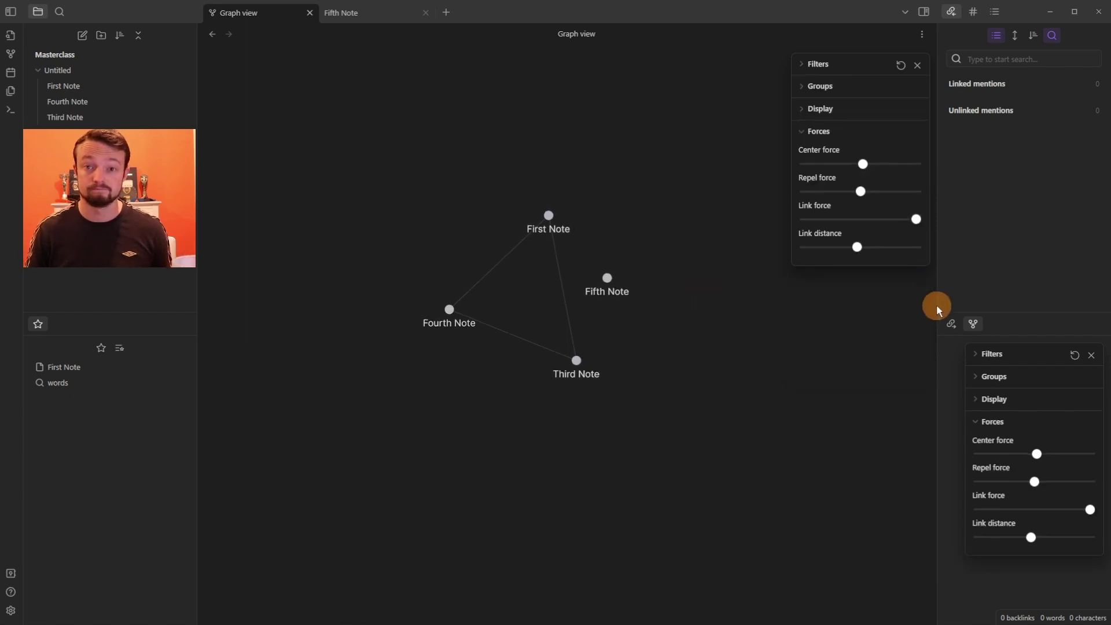
Create today's daily note
{"action": "left_click", "coordinate": [12, 73]}
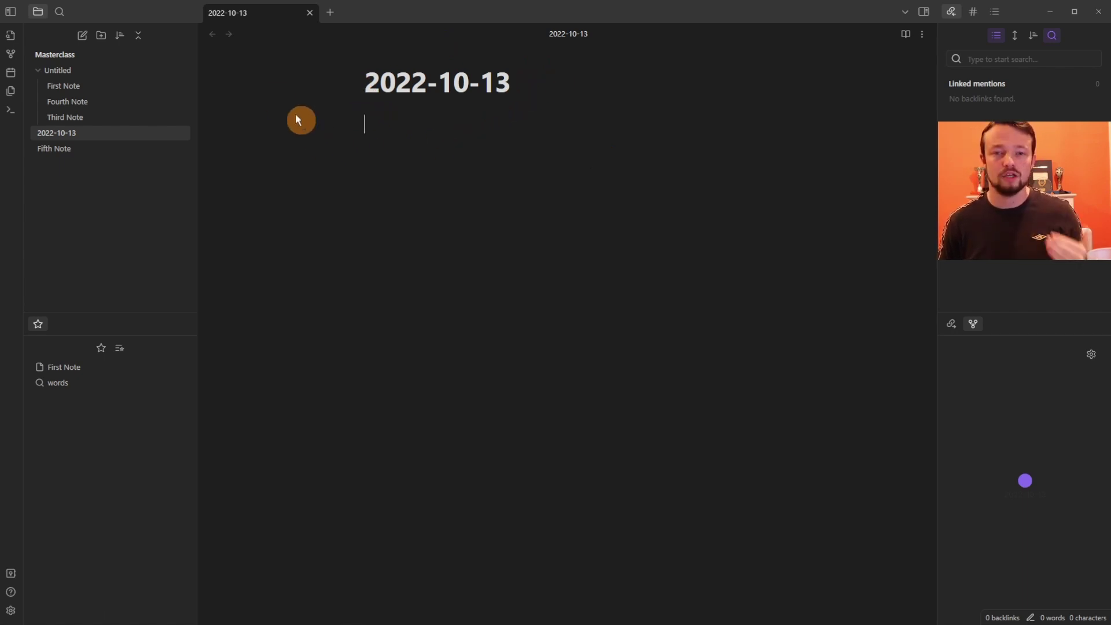
Browse the command palette's list of available commands and their assigned hotkeys, and close it
{"action": "left_click", "coordinate": [10, 110]}
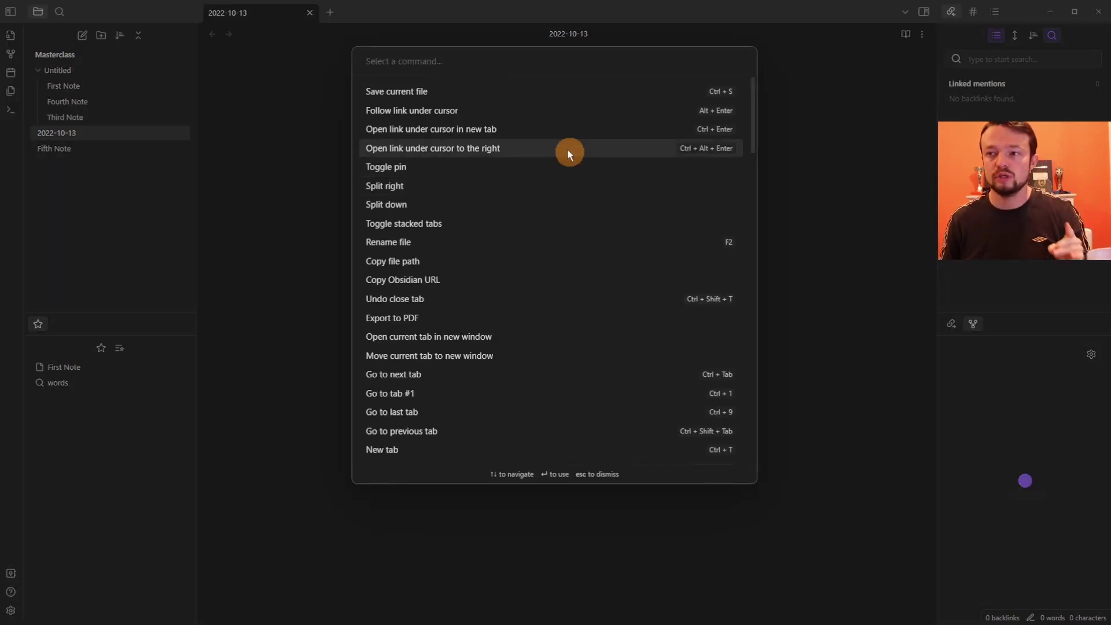
{"action": "scroll", "coordinate": [492, 126], "scroll_direction": "down", "scroll_amount": 4}
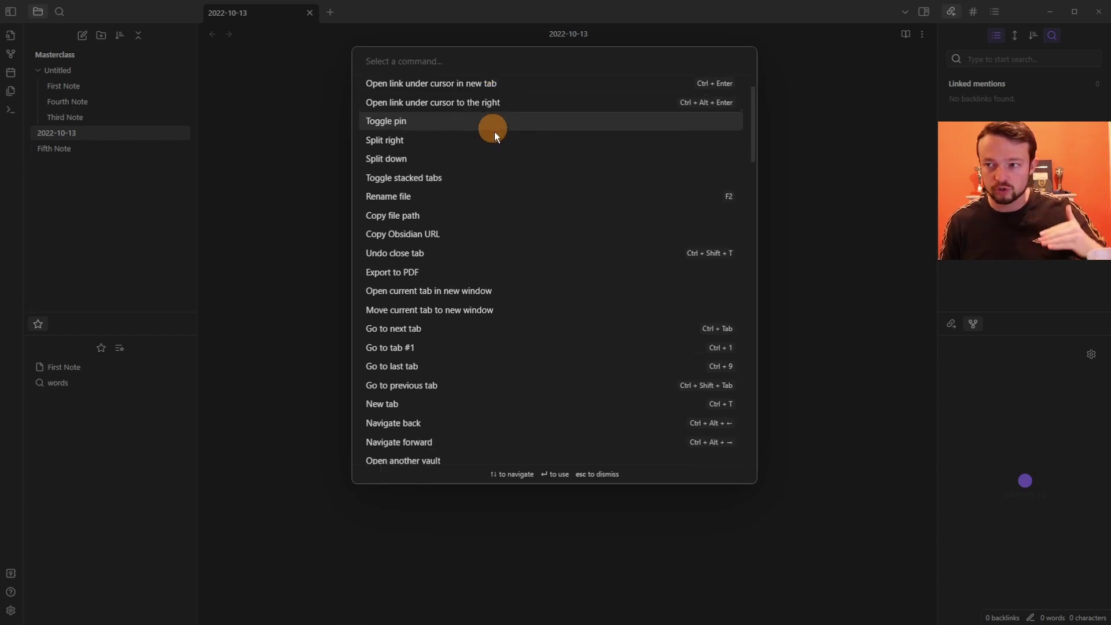
{"action": "scroll", "coordinate": [501, 147], "scroll_direction": "down", "scroll_amount": 5}
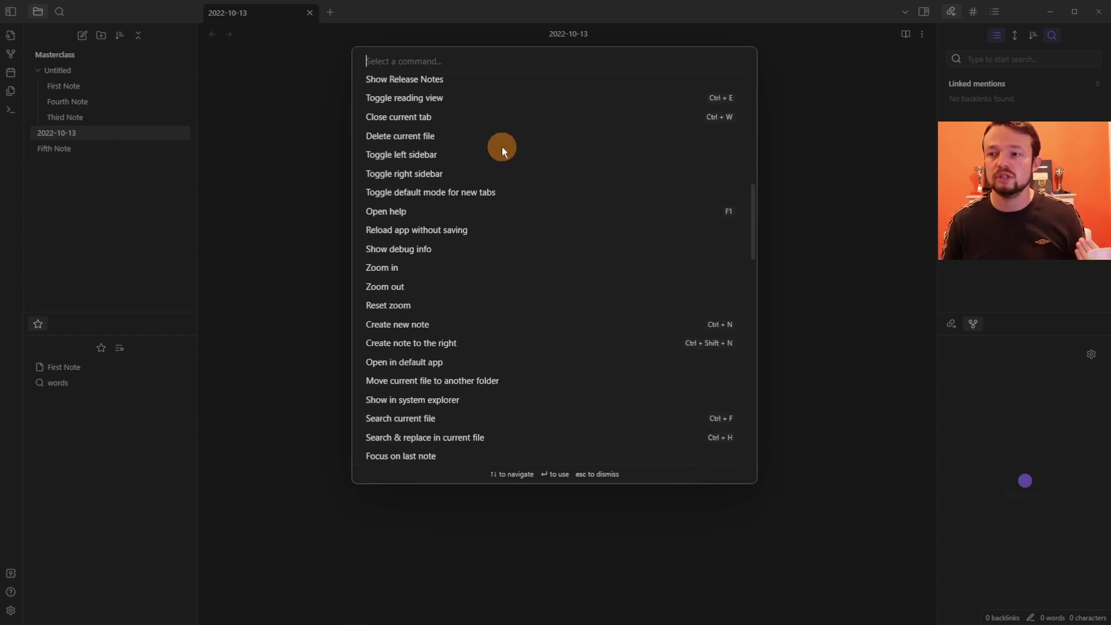
{"action": "scroll", "coordinate": [478, 175], "scroll_direction": "down", "scroll_amount": 9}
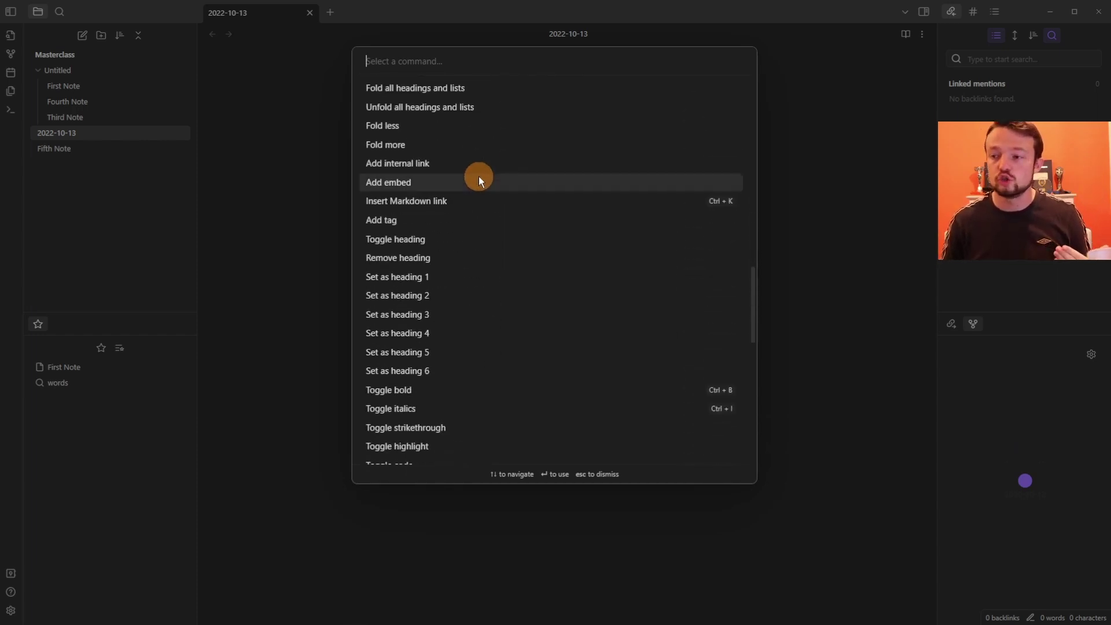
{"action": "scroll", "coordinate": [478, 176], "scroll_direction": "down", "scroll_amount": 8}
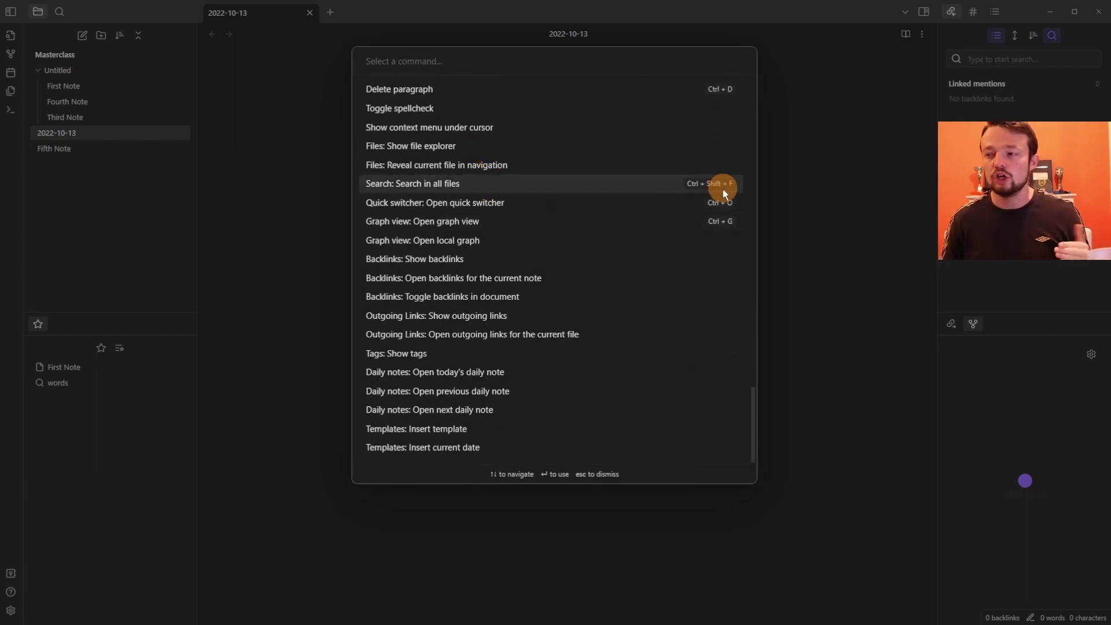
{"action": "scroll", "coordinate": [723, 226], "scroll_direction": "up", "scroll_amount": 20}
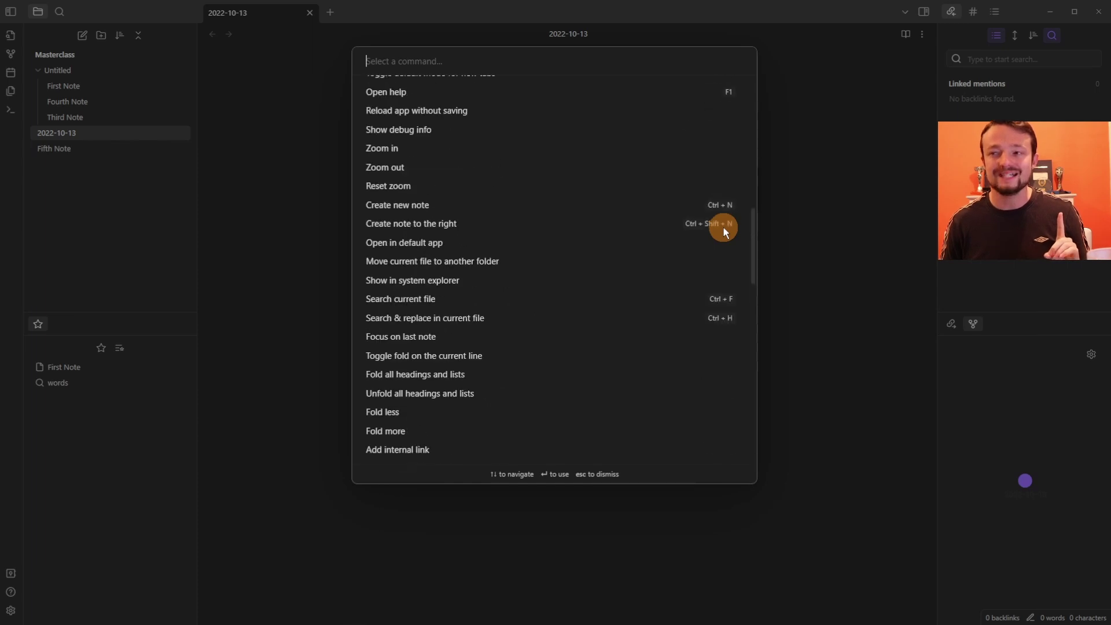
{"action": "scroll", "coordinate": [723, 226], "scroll_direction": "up", "scroll_amount": 3}
{"action": "key", "text": "Escape"}
Assign the hotkey Ctrl + G to the Add embed command in the hotkey settings
{"action": "left_click", "coordinate": [11, 608]}
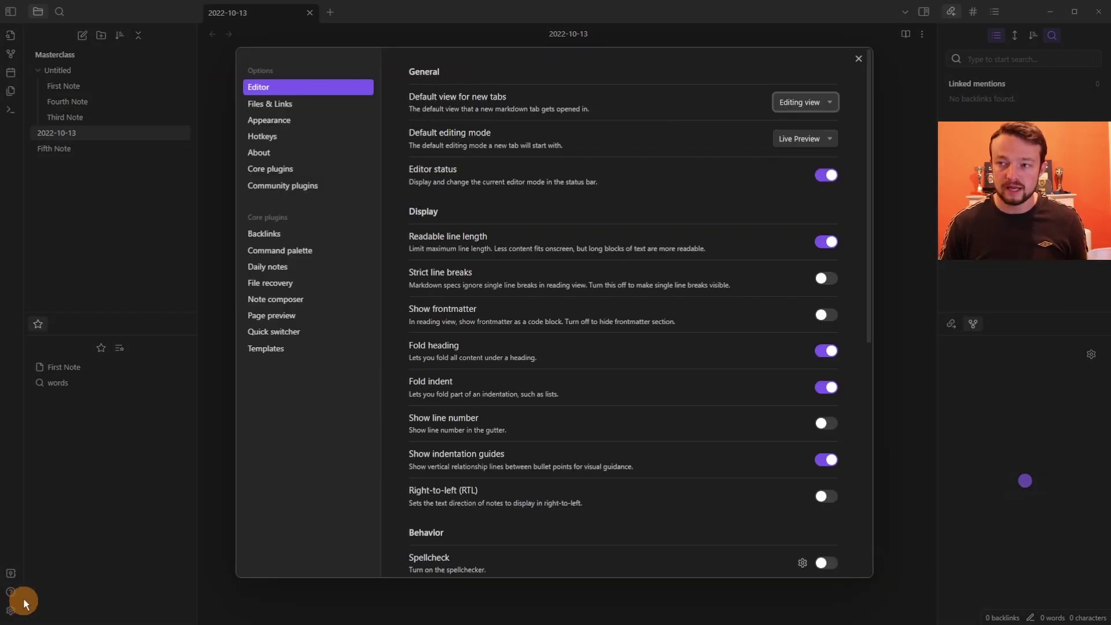
{"action": "left_click", "coordinate": [294, 139]}
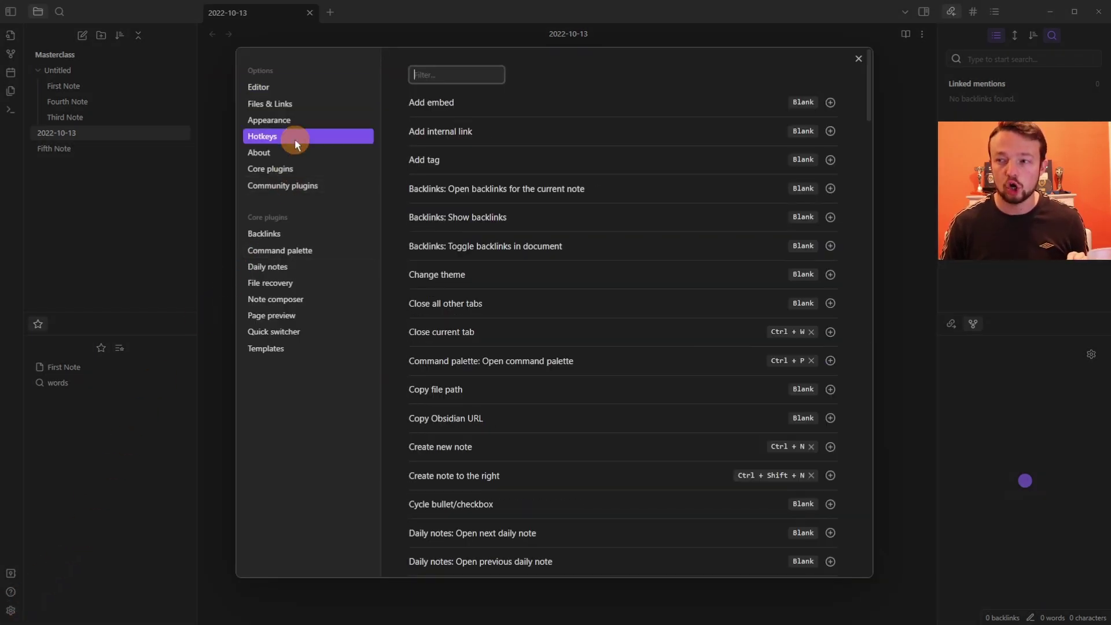
{"action": "scroll", "coordinate": [620, 138], "scroll_direction": "down", "scroll_amount": 9}
{"action": "scroll", "coordinate": [619, 138], "scroll_direction": "up", "scroll_amount": 9}
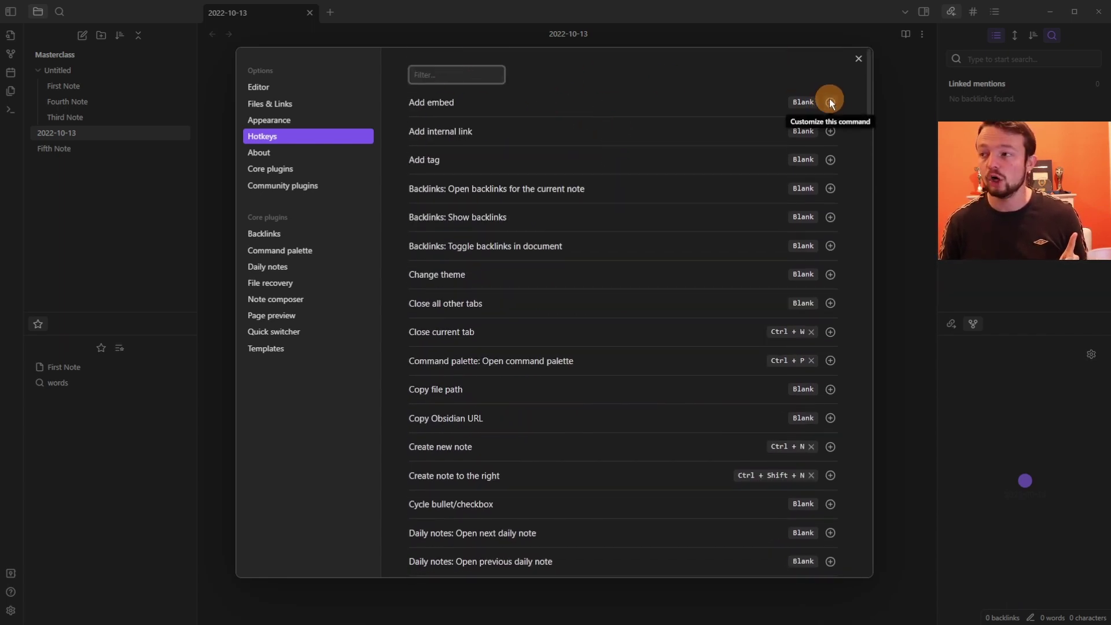
{"action": "left_click", "coordinate": [831, 102]}
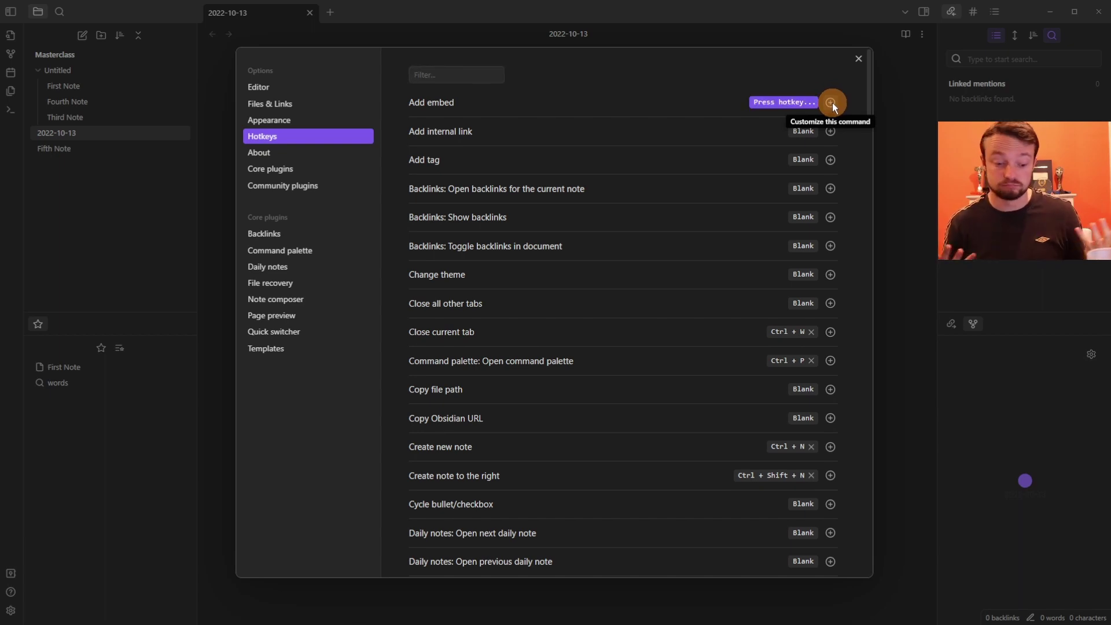
{"action": "key", "text": "ctrl+g"}
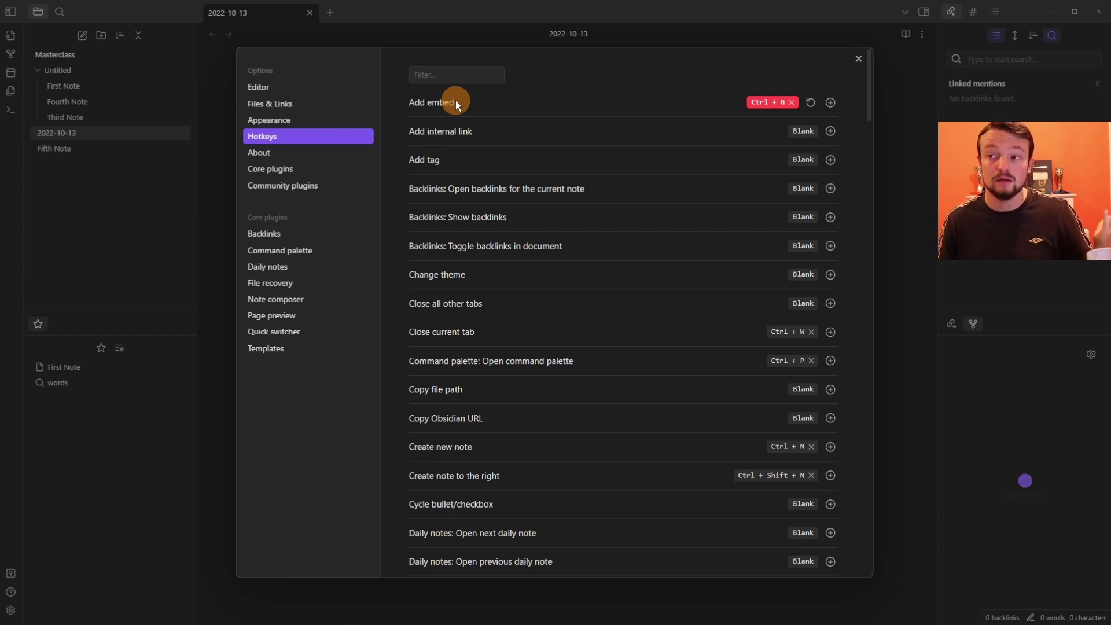
Filter the hotkeys by "graph", remove the hotkey from "Graph view: Open graph view", and clear the filter
{"action": "left_click", "coordinate": [455, 75]}
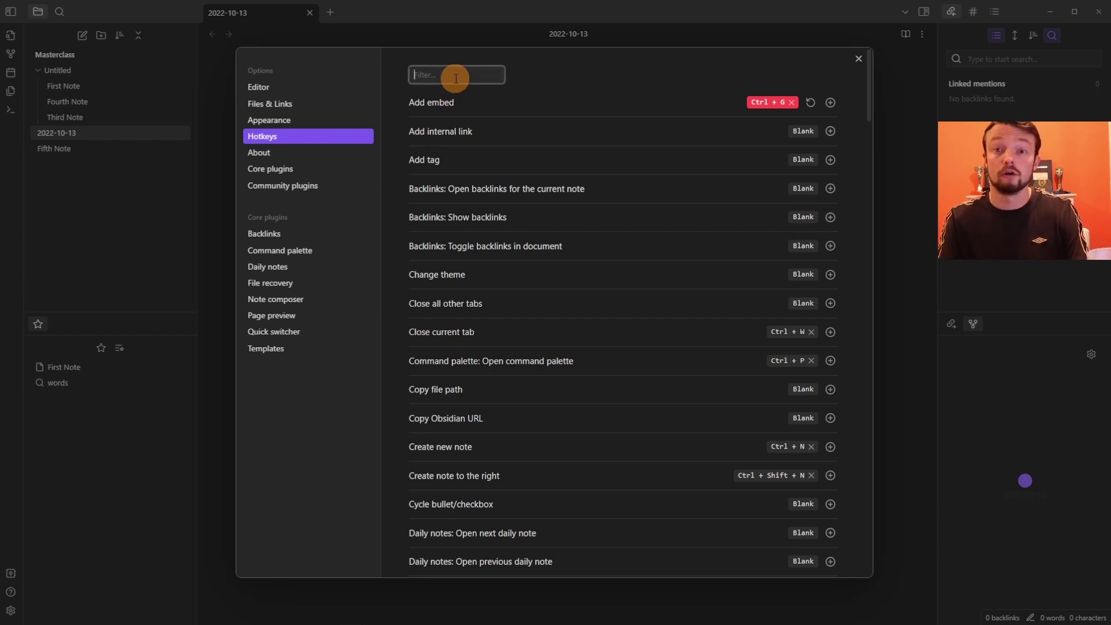
{"action": "type", "text": "graph"}
{"action": "left_click", "coordinate": [818, 131]}
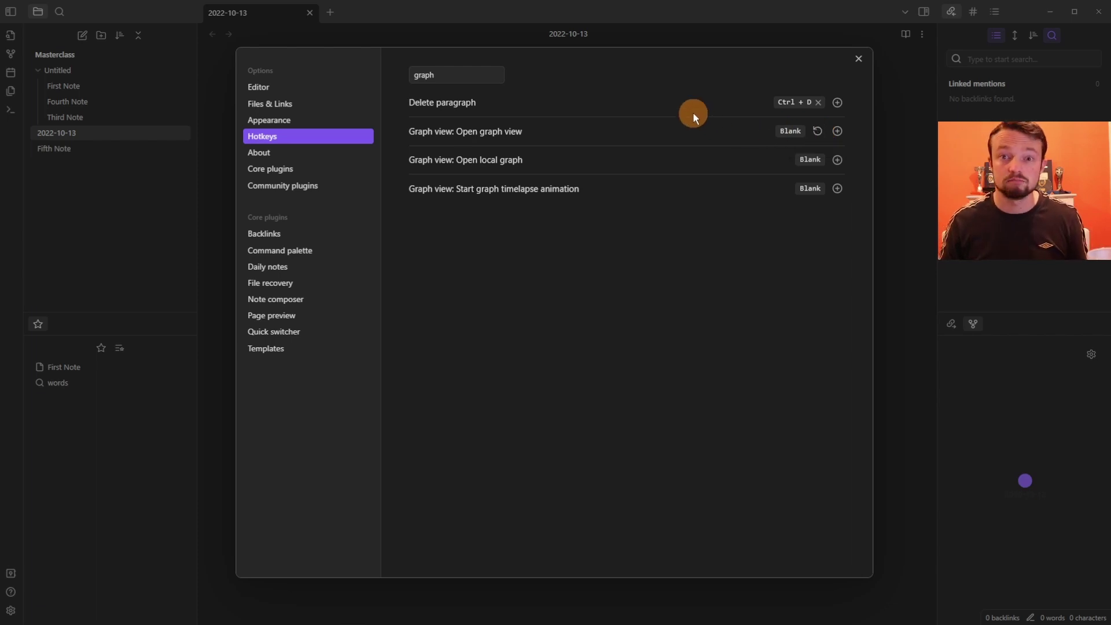
{"action": "key", "text": "ctrl+a"}
{"action": "key", "text": "BackSpace"}
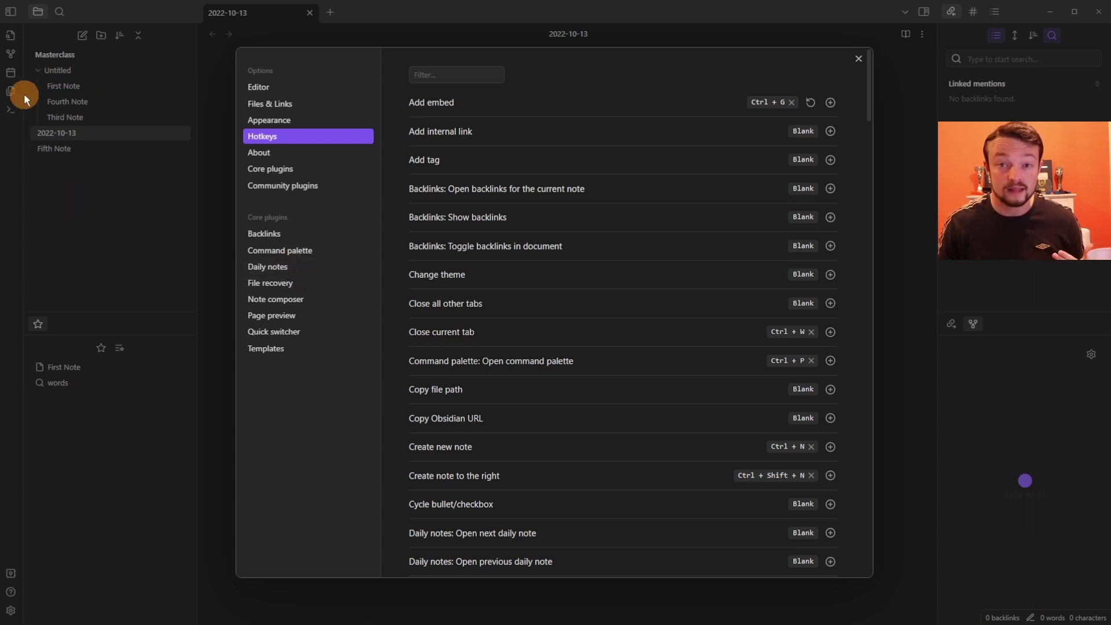
Look over the settings of the File recovery and Backlinks core plugins
{"action": "left_click", "coordinate": [302, 285]}
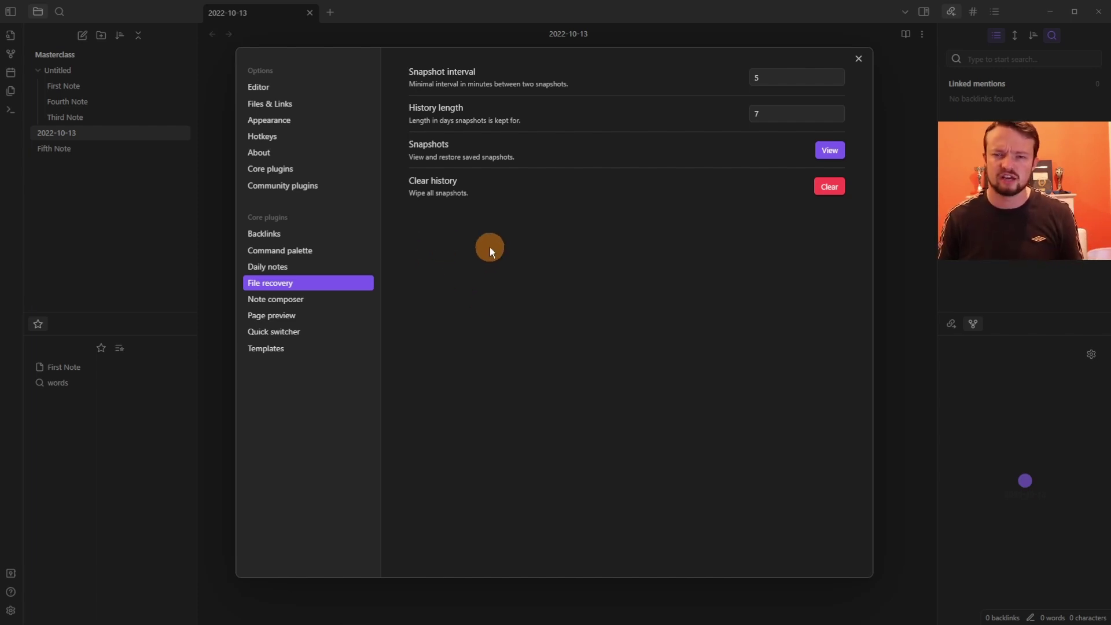
{"action": "left_click", "coordinate": [293, 234]}
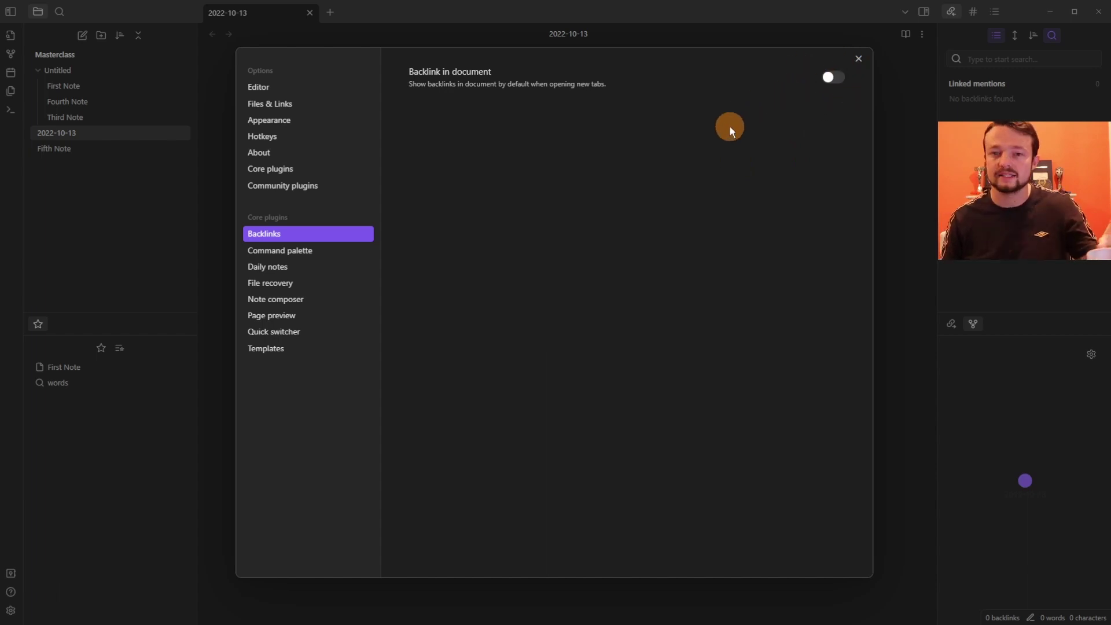
Pin "Open link under cursor to the right" in the Command palette settings and check the palette for it
{"action": "left_click", "coordinate": [279, 250]}
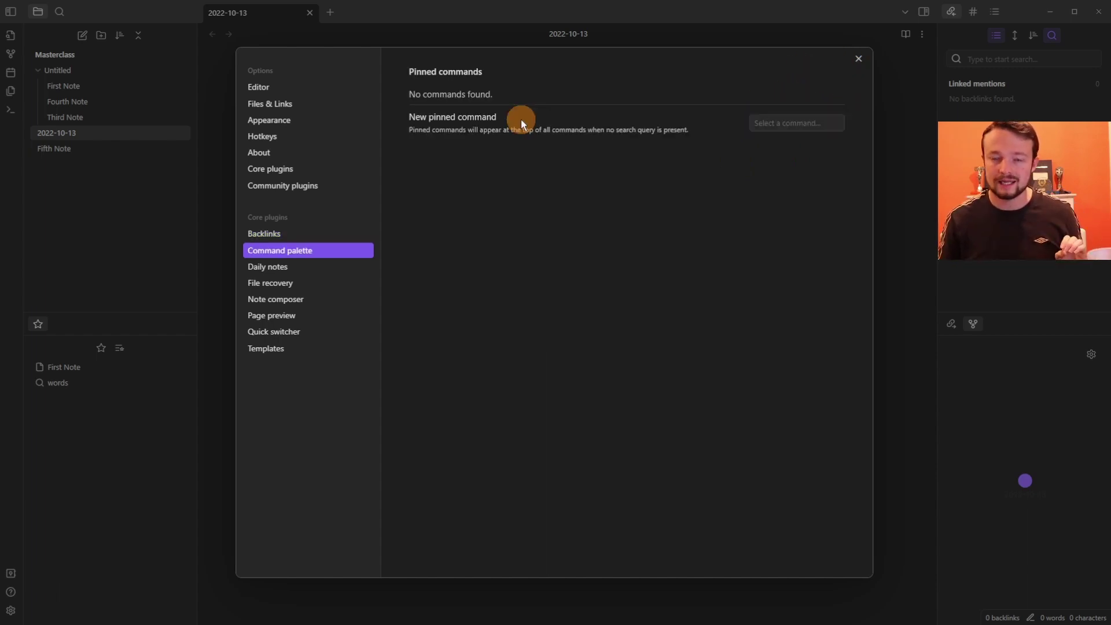
{"action": "left_click", "coordinate": [789, 123]}
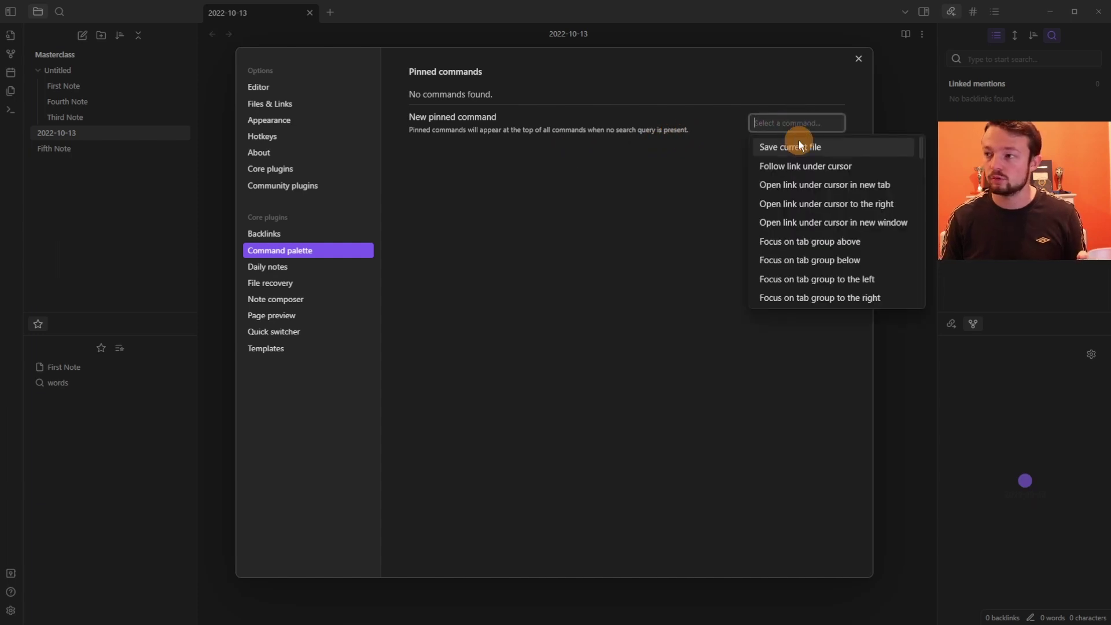
{"action": "left_click", "coordinate": [808, 207]}
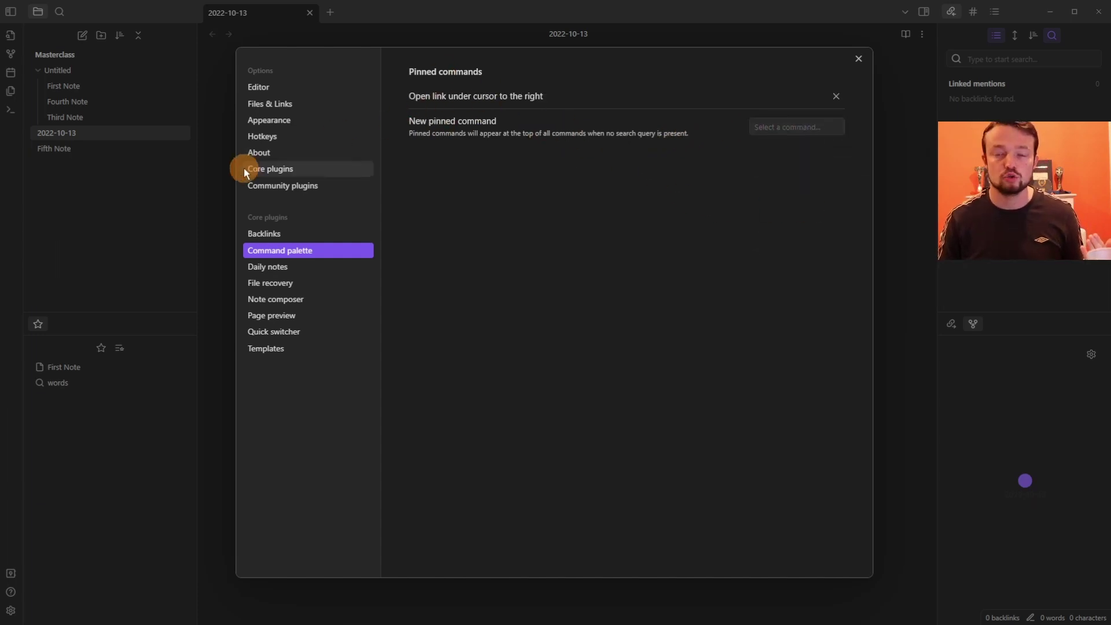
{"action": "left_click", "coordinate": [131, 193]}
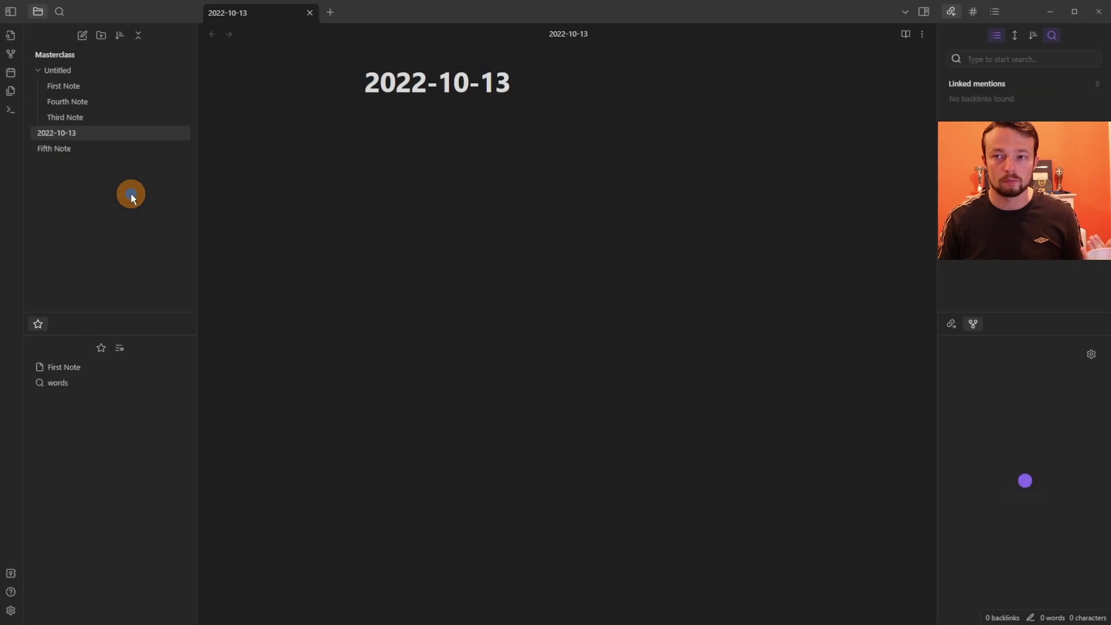
{"action": "left_click", "coordinate": [11, 109]}
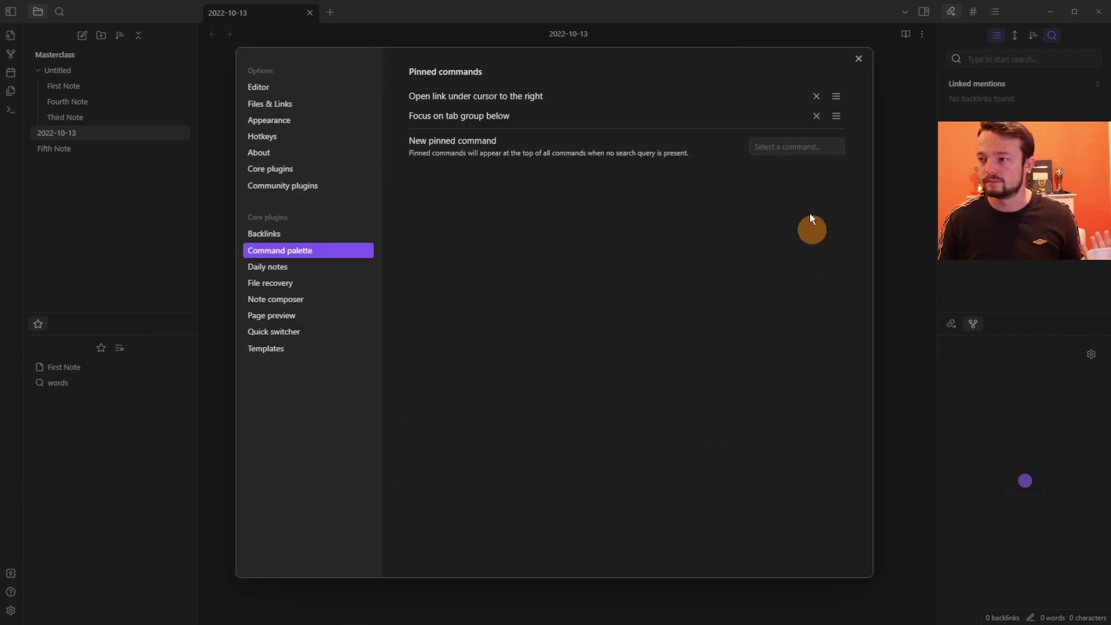
Add "Toggle pin" to the pinned commands and move it to the top of the list
{"action": "left_click", "coordinate": [804, 146]}
{"action": "left_click", "coordinate": [837, 303]}
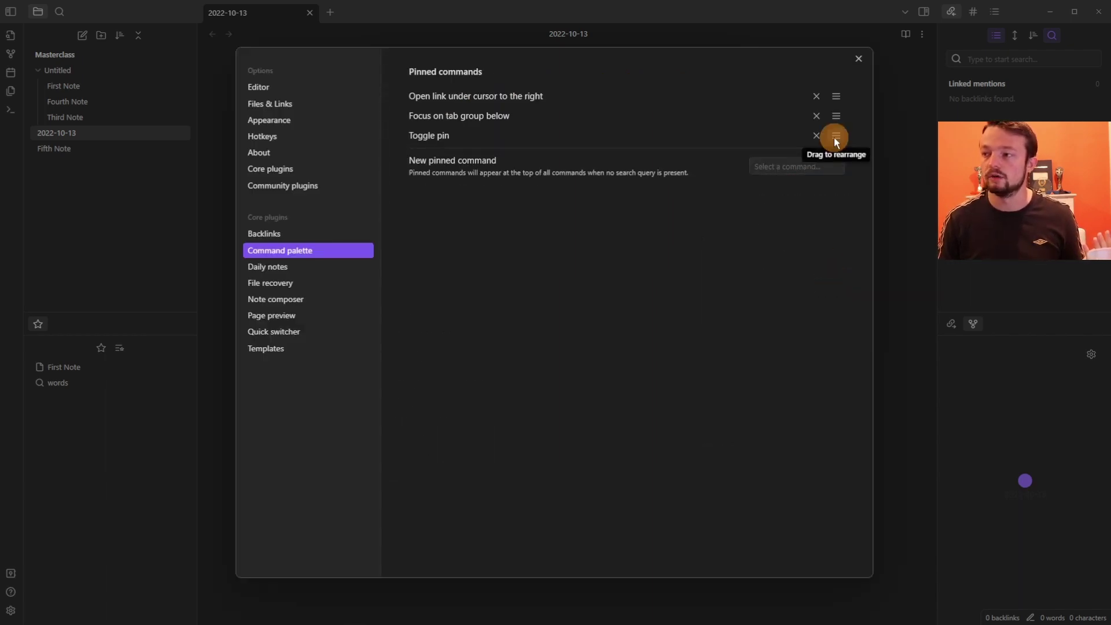
{"action": "left_click_drag", "start_coordinate": [837, 137], "coordinate": [838, 93]}
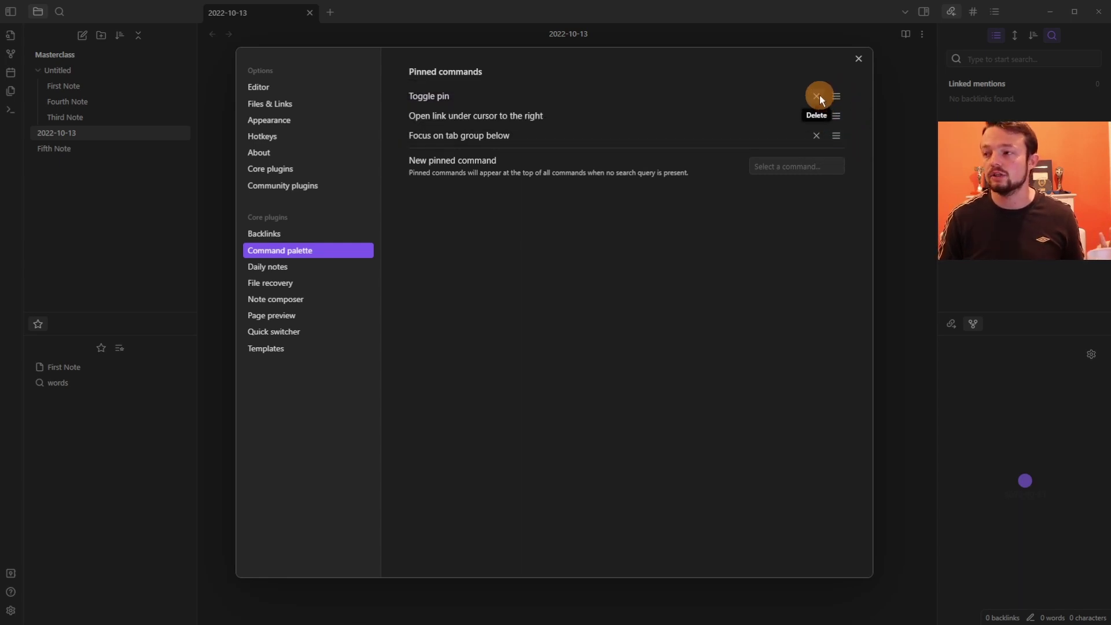
Remove "Toggle pin" and "Open link under cursor to the right" from the pinned commands
{"action": "left_click", "coordinate": [820, 96]}
{"action": "left_click", "coordinate": [820, 95]}
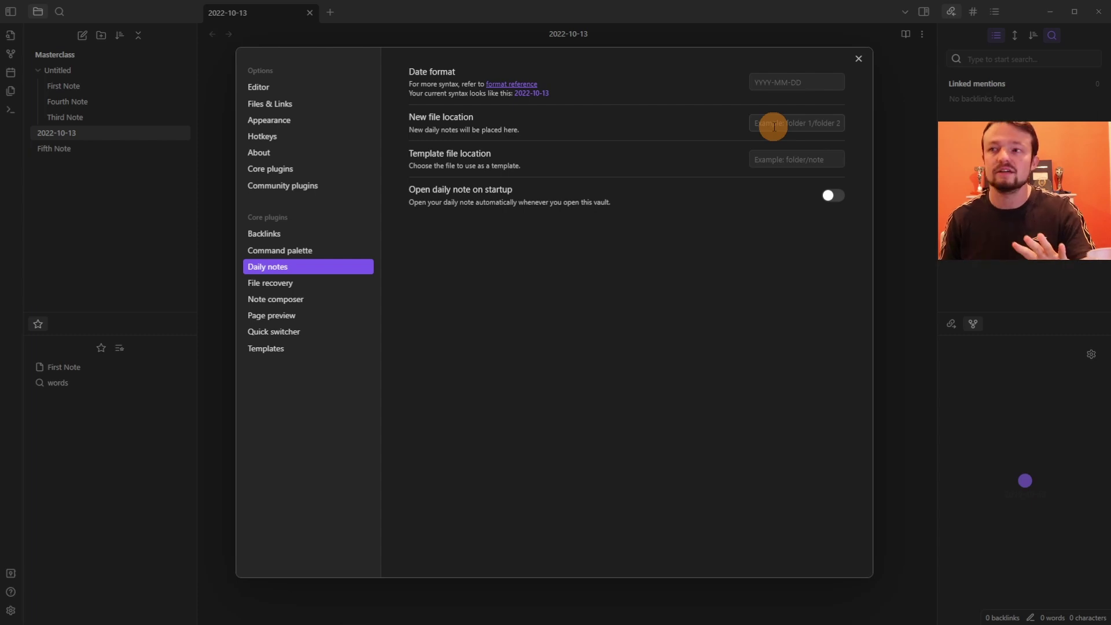
Try DD-MM-YYYY as the daily notes date format and clear it again
{"action": "left_click", "coordinate": [769, 82]}
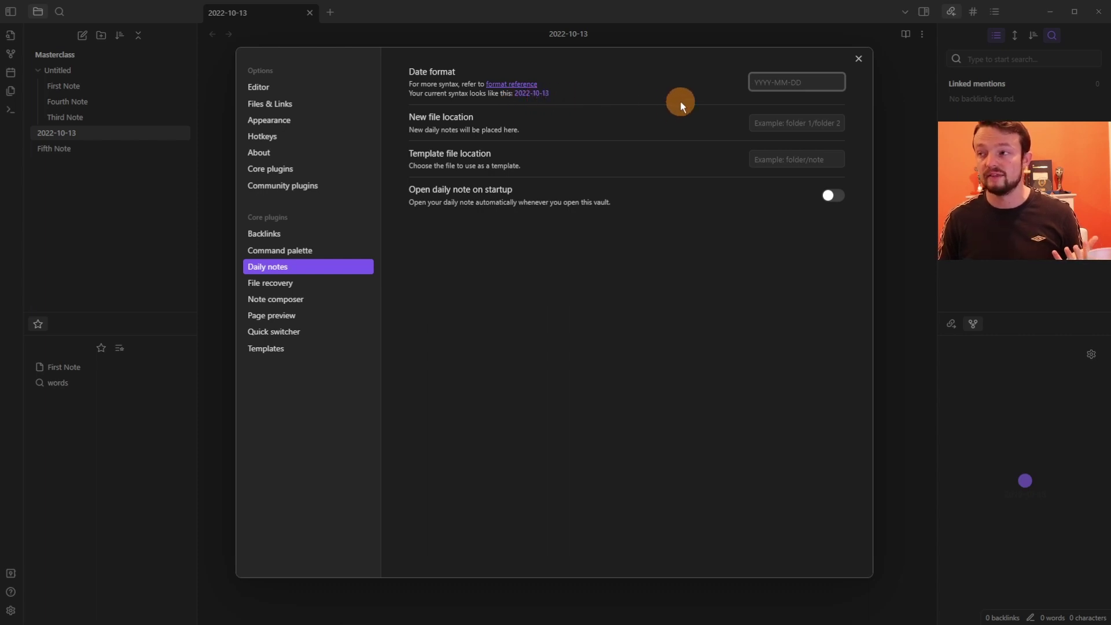
{"action": "type", "text": "DD-MM-YYYY"}
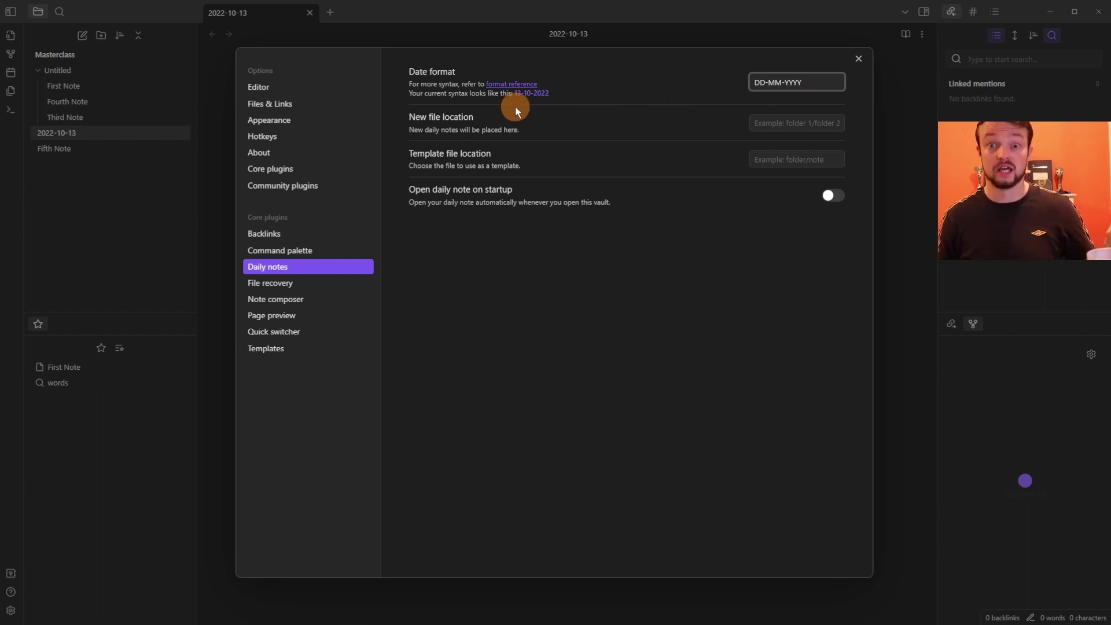
{"action": "key", "text": "ctrl+a"}
{"action": "key", "text": "BackSpace"}
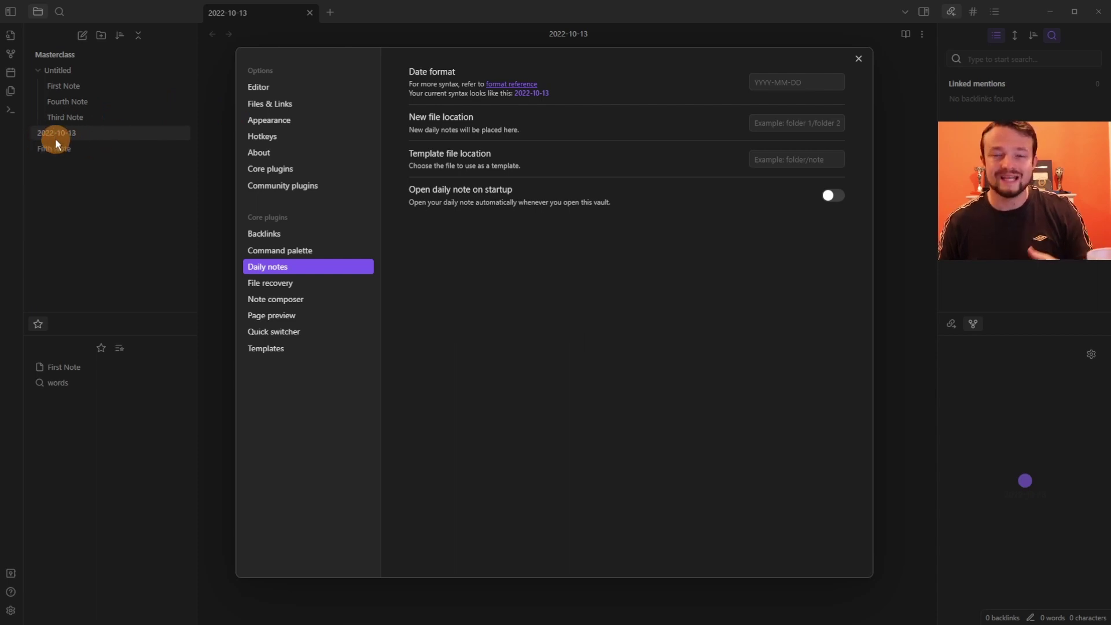
Set the daily notes' new file location to Journal and enable opening the daily note on startup
{"action": "left_click", "coordinate": [774, 126]}
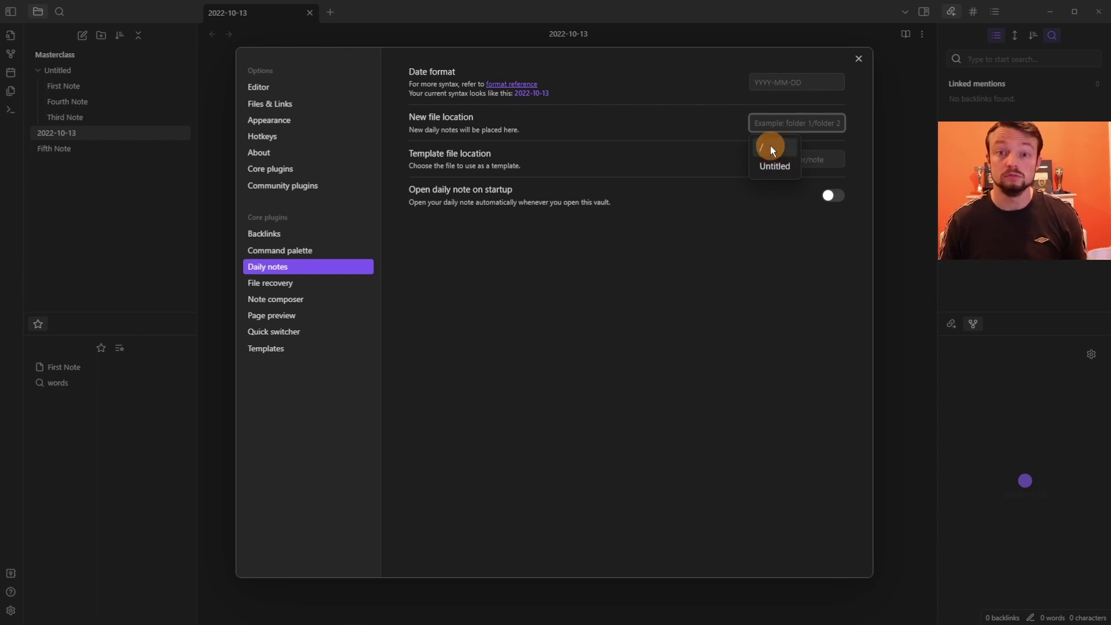
{"action": "type", "text": "Journal"}
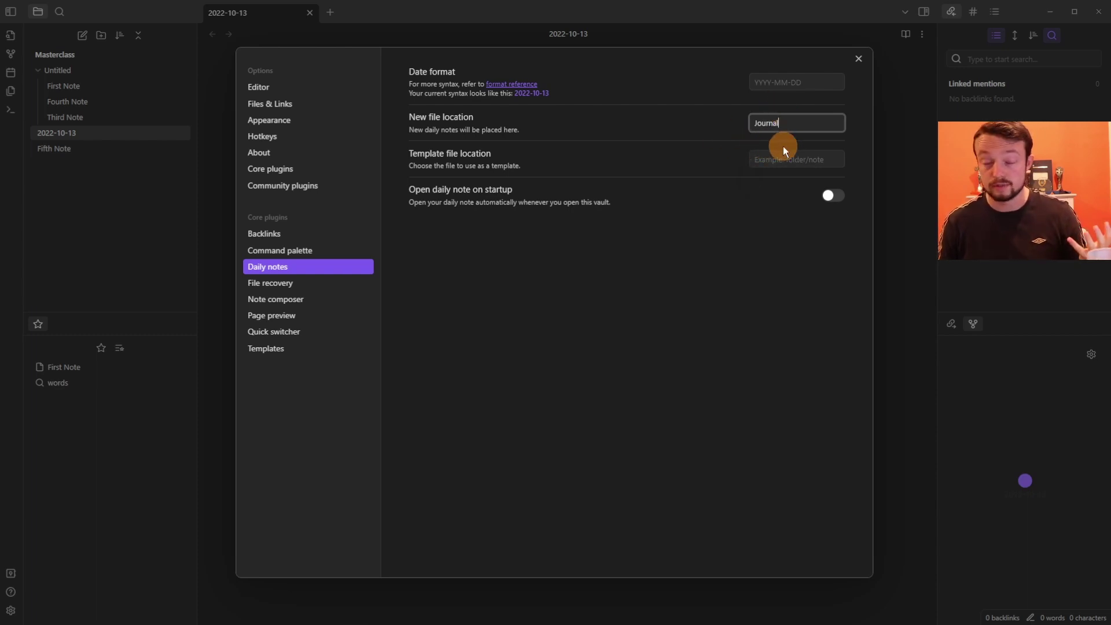
{"action": "left_click", "coordinate": [550, 233]}
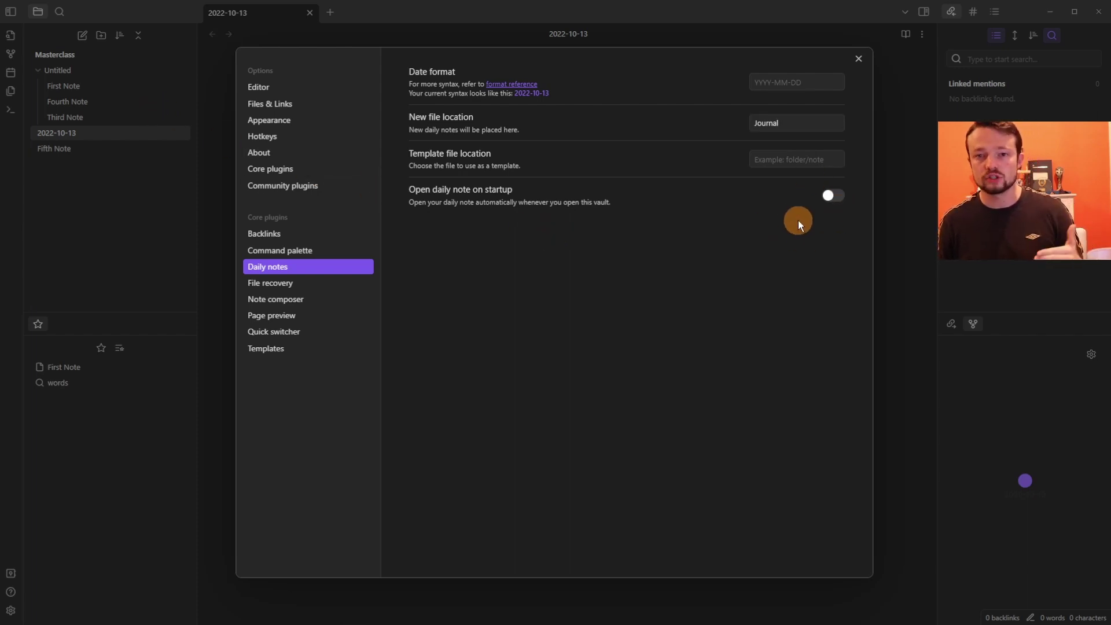
{"action": "left_click", "coordinate": [837, 196]}
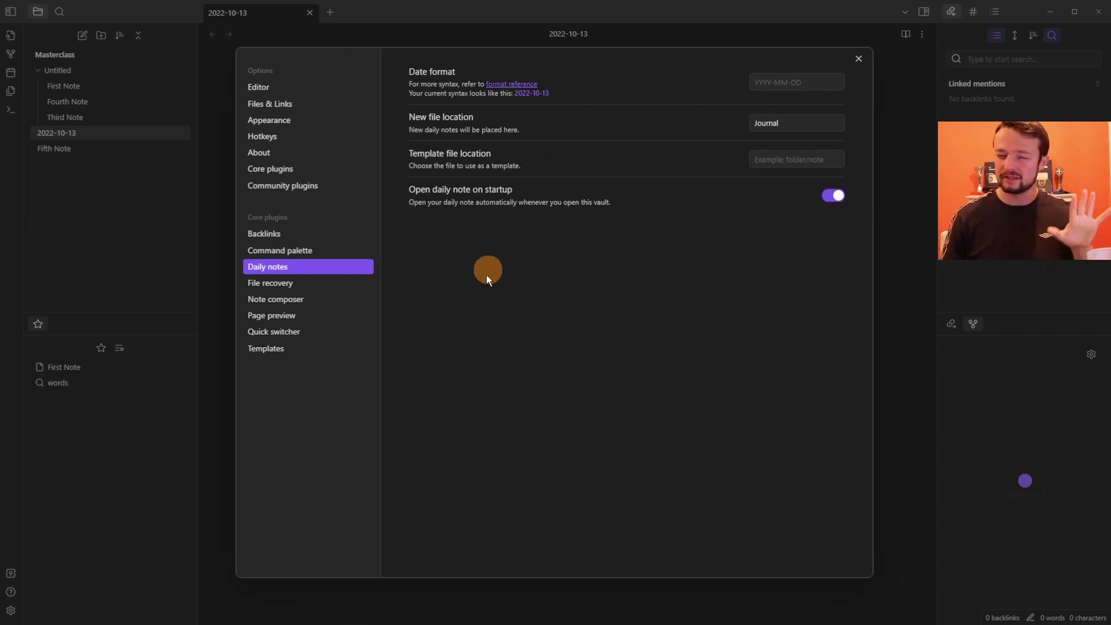
Review the Note composer extraction options, then extract "Amazing things." from First Note into 2022-10-13, leaving a link, and check the target note
{"action": "left_click", "coordinate": [323, 297]}
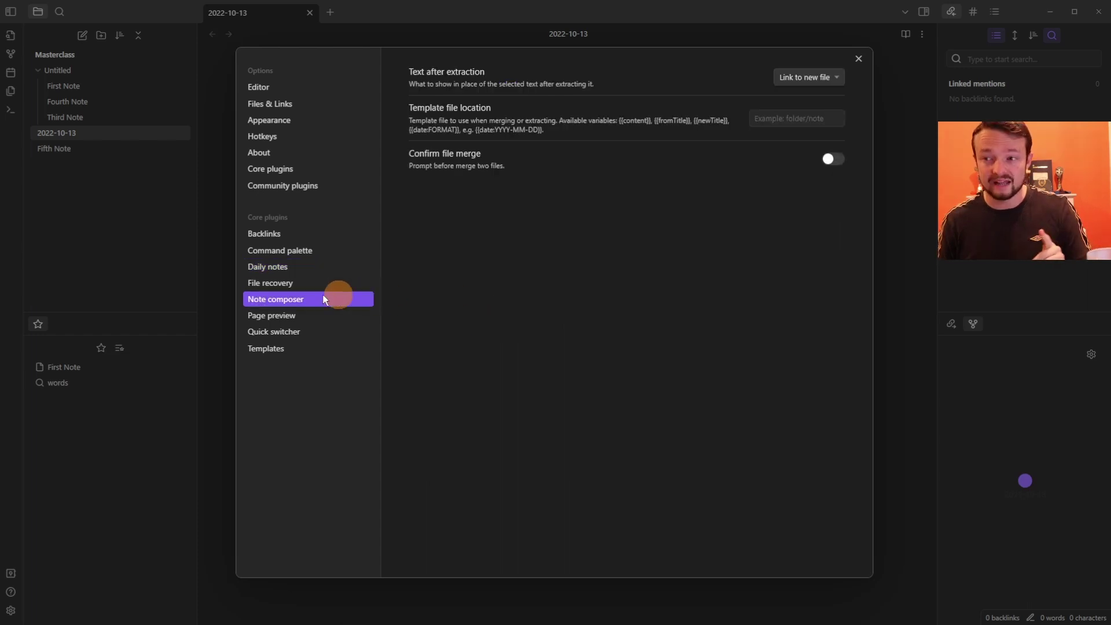
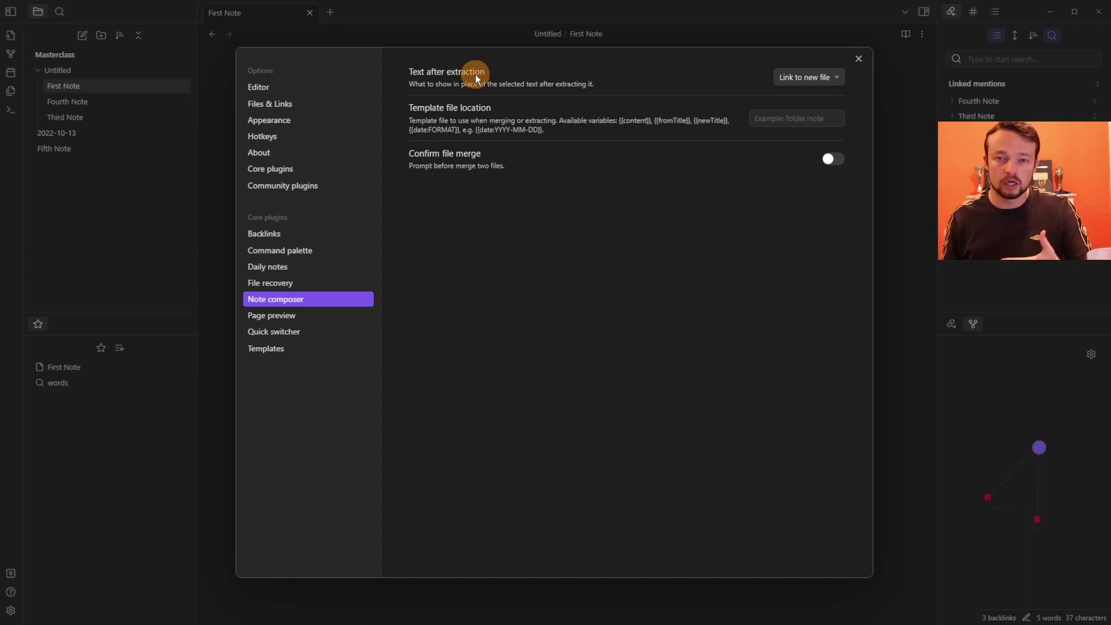
{"action": "left_click", "coordinate": [814, 77]}
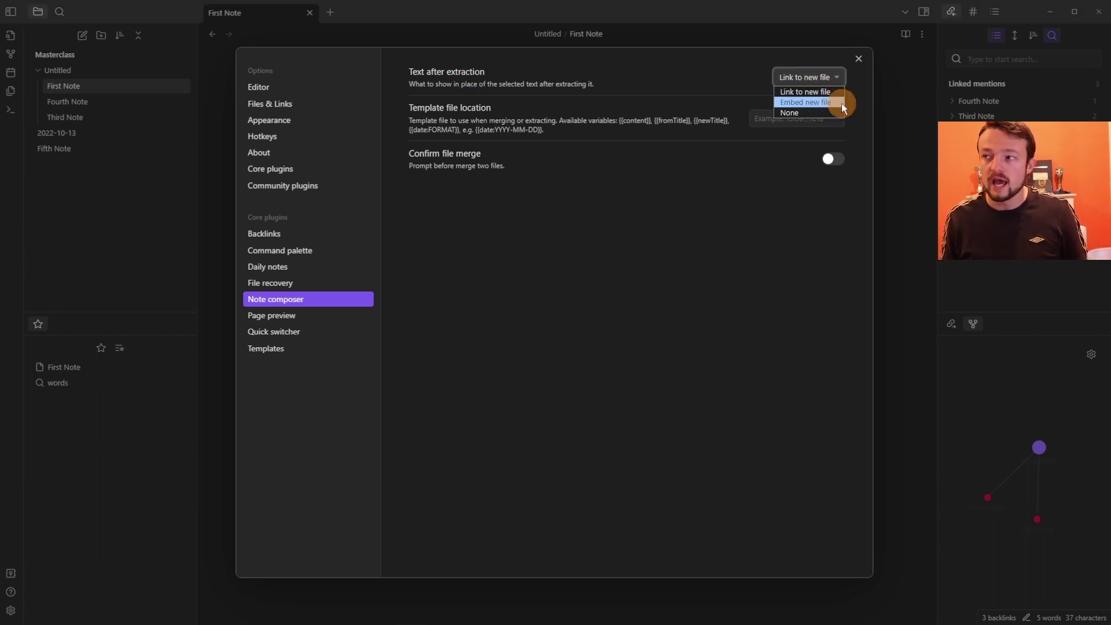
{"action": "left_click", "coordinate": [862, 81]}
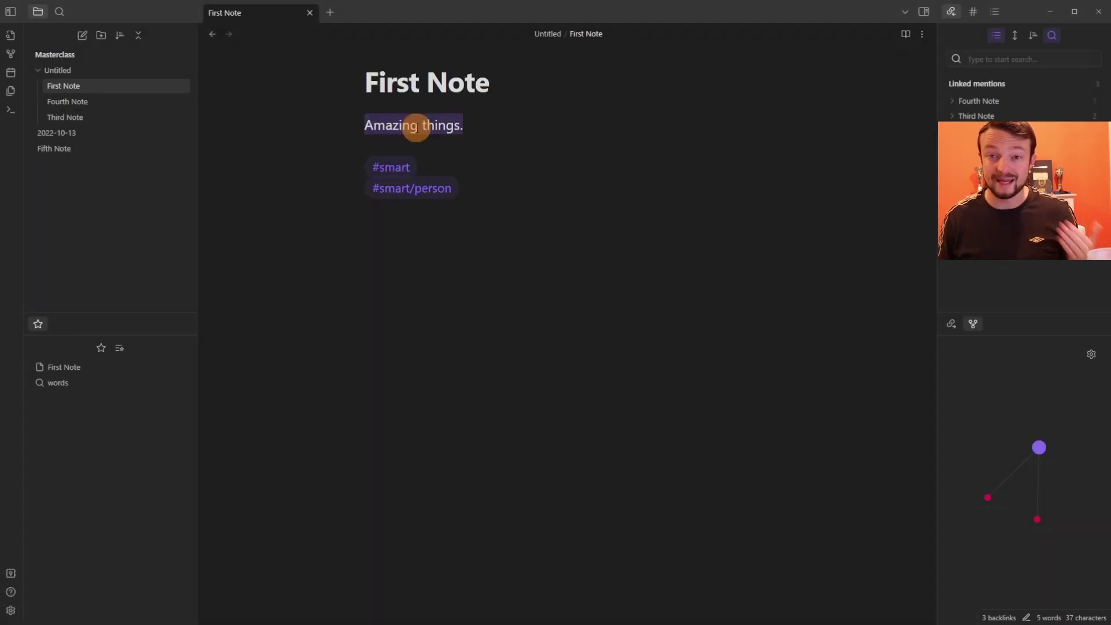
{"action": "right_click", "coordinate": [416, 127]}
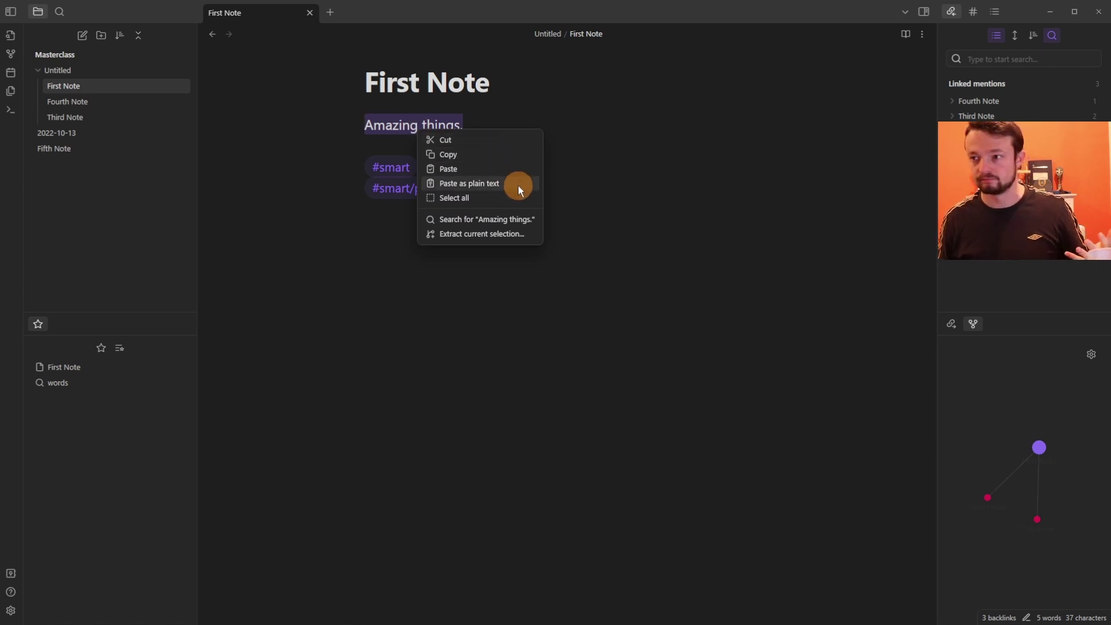
{"action": "left_click", "coordinate": [499, 234]}
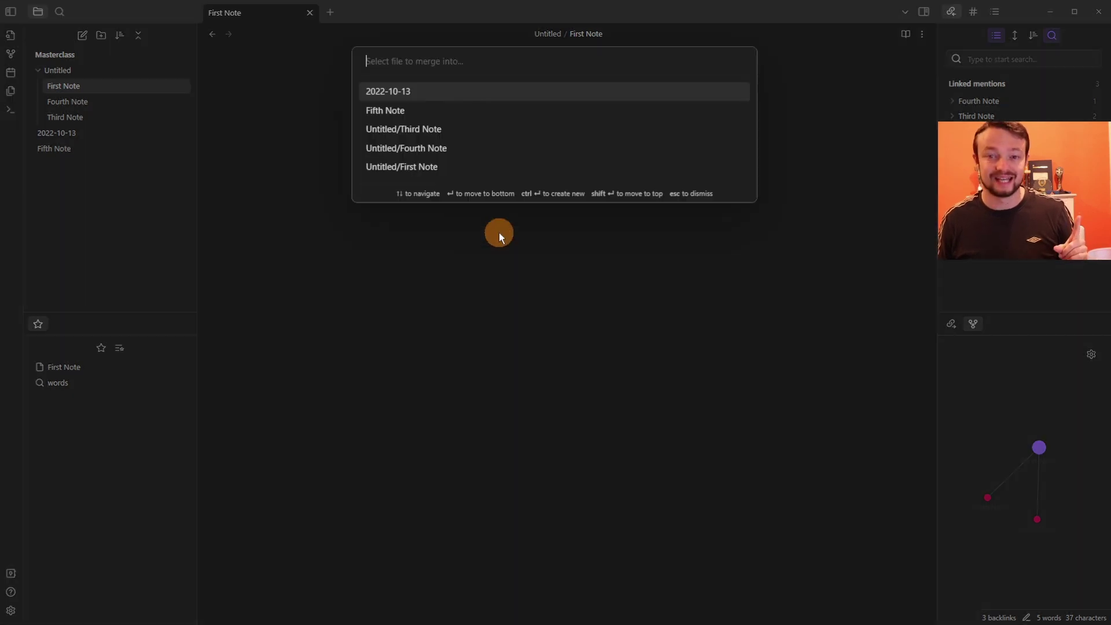
{"action": "left_click", "coordinate": [463, 92]}
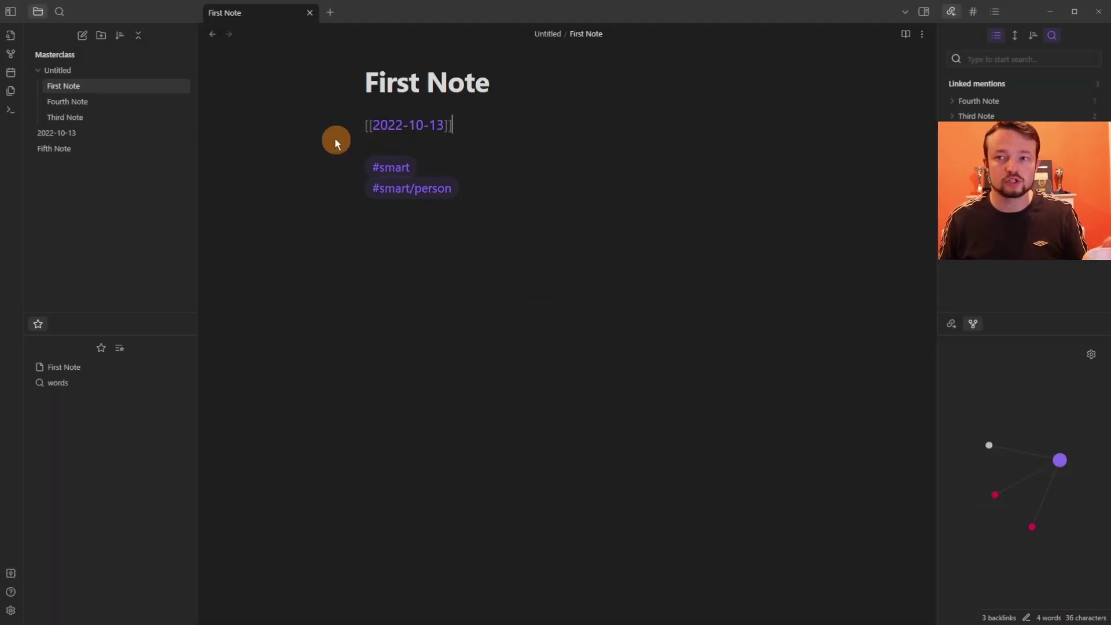
{"action": "left_click", "coordinate": [123, 133]}
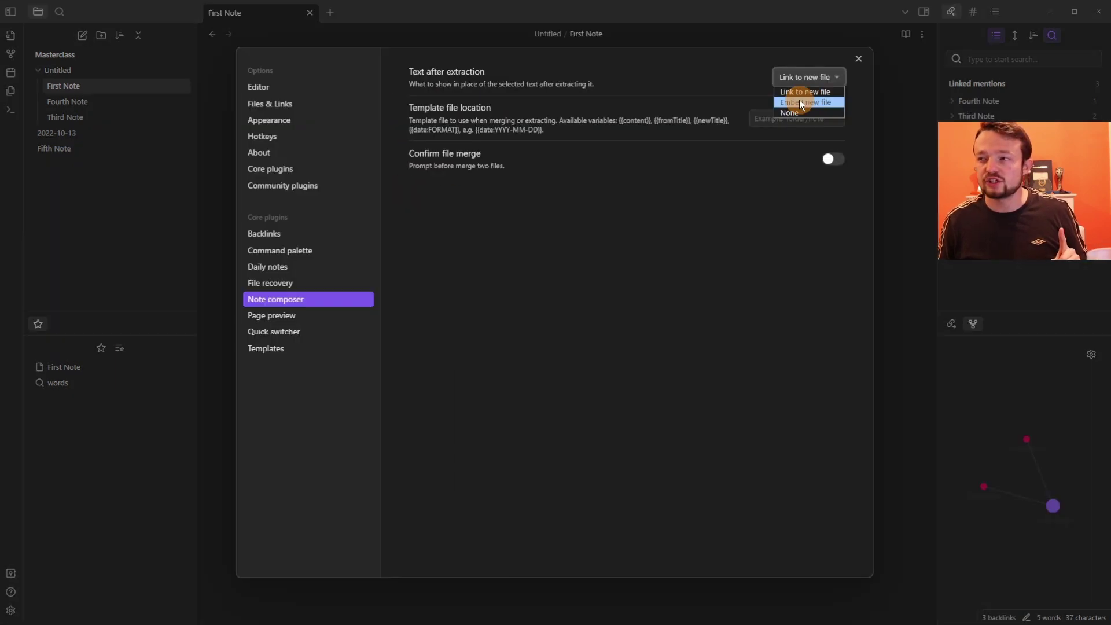
Set the text after extraction to "Embed new file" and extract "Amazing things." from First Note into 2022-10-13
{"action": "left_click", "coordinate": [810, 99]}
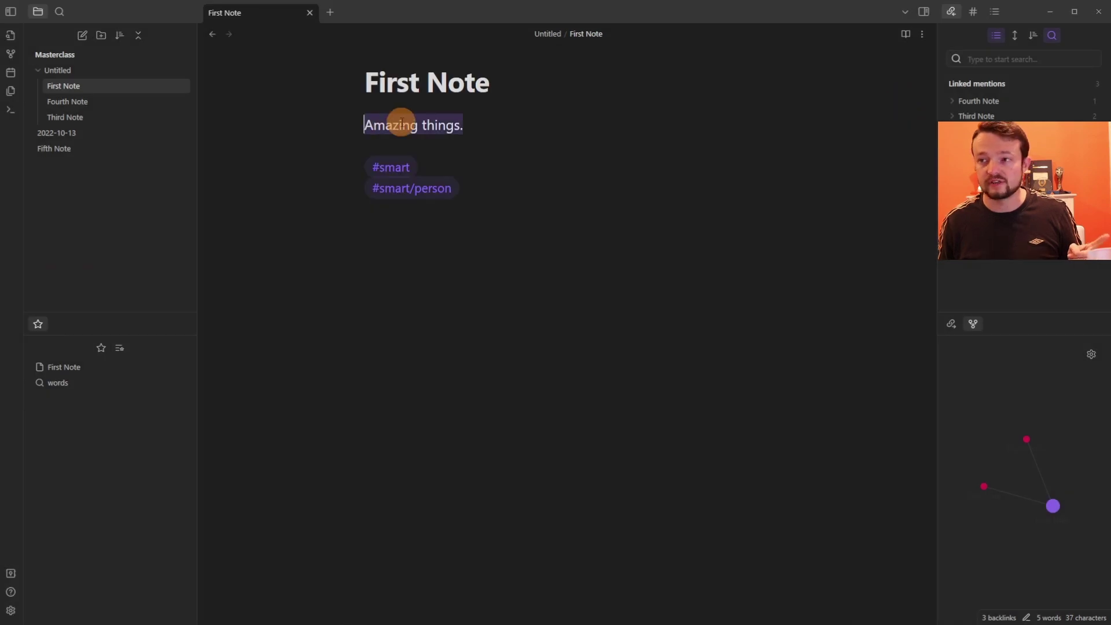
{"action": "right_click", "coordinate": [404, 124]}
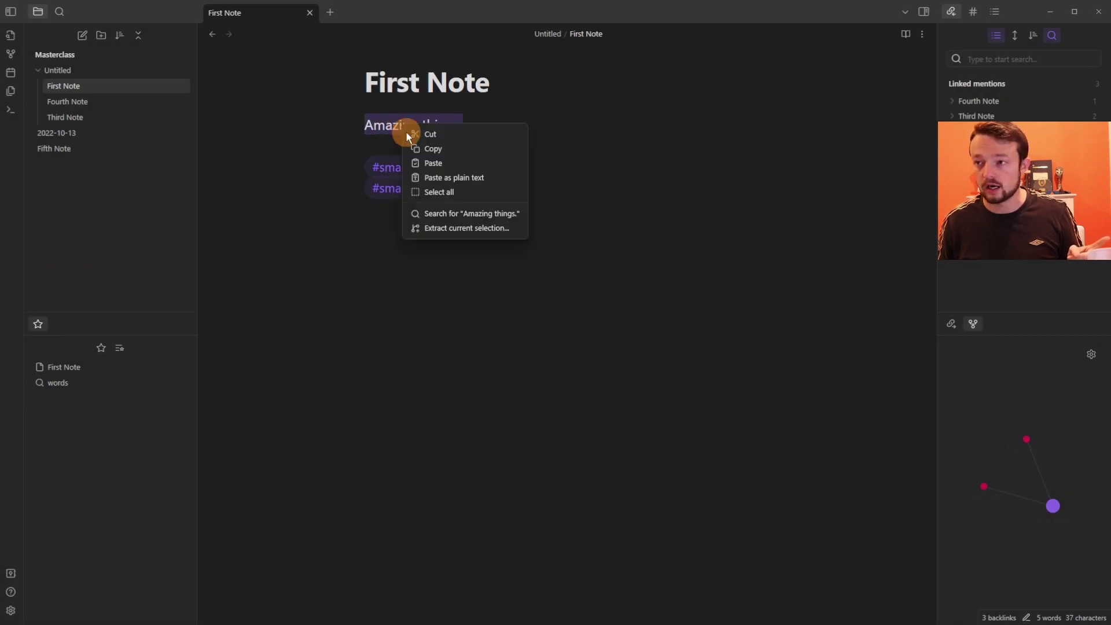
{"action": "left_click", "coordinate": [463, 226]}
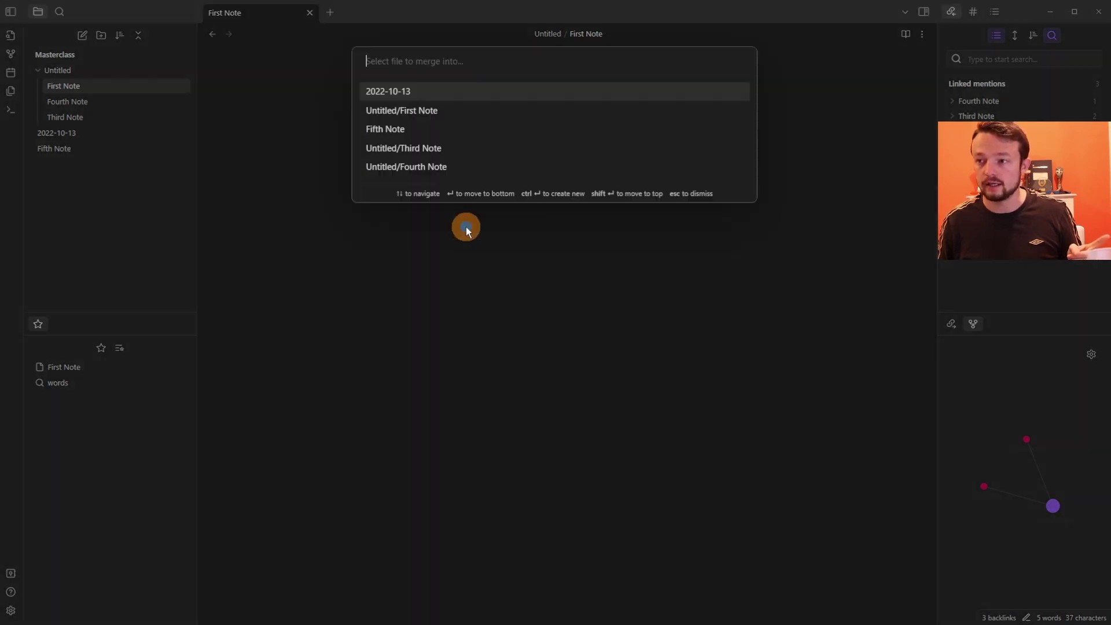
{"action": "left_click", "coordinate": [441, 93]}
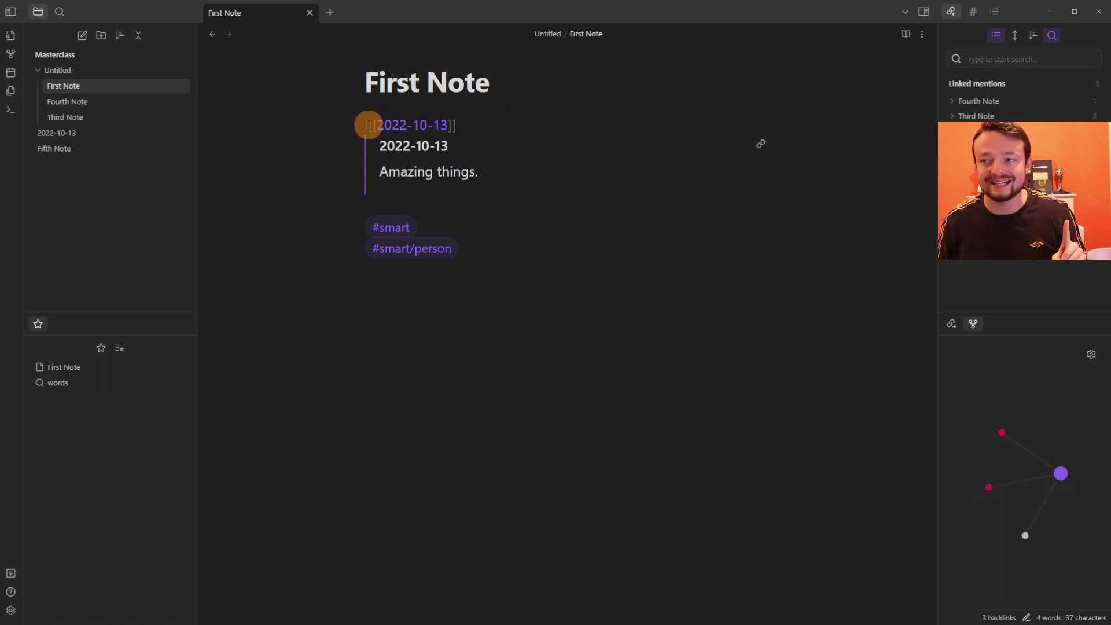
Open the embedded note 2022-10-13 from First Note, return and delete the exclamation mark before its link
{"action": "left_click", "coordinate": [334, 127]}
{"action": "scroll", "coordinate": [335, 127], "scroll_direction": "up", "scroll_amount": 2}
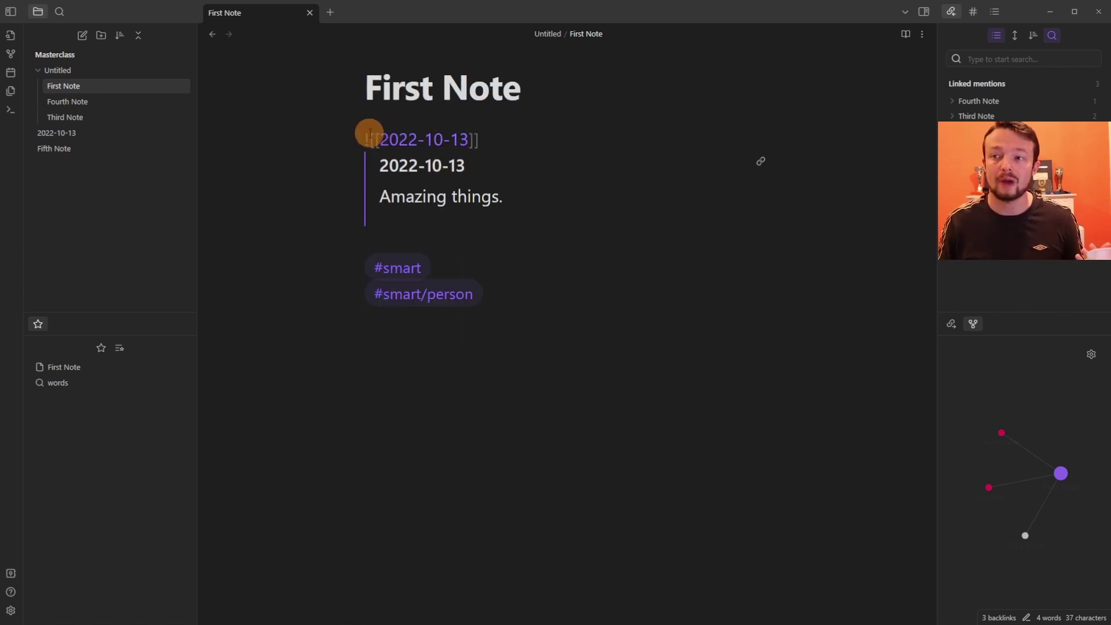
{"action": "left_click", "coordinate": [527, 115]}
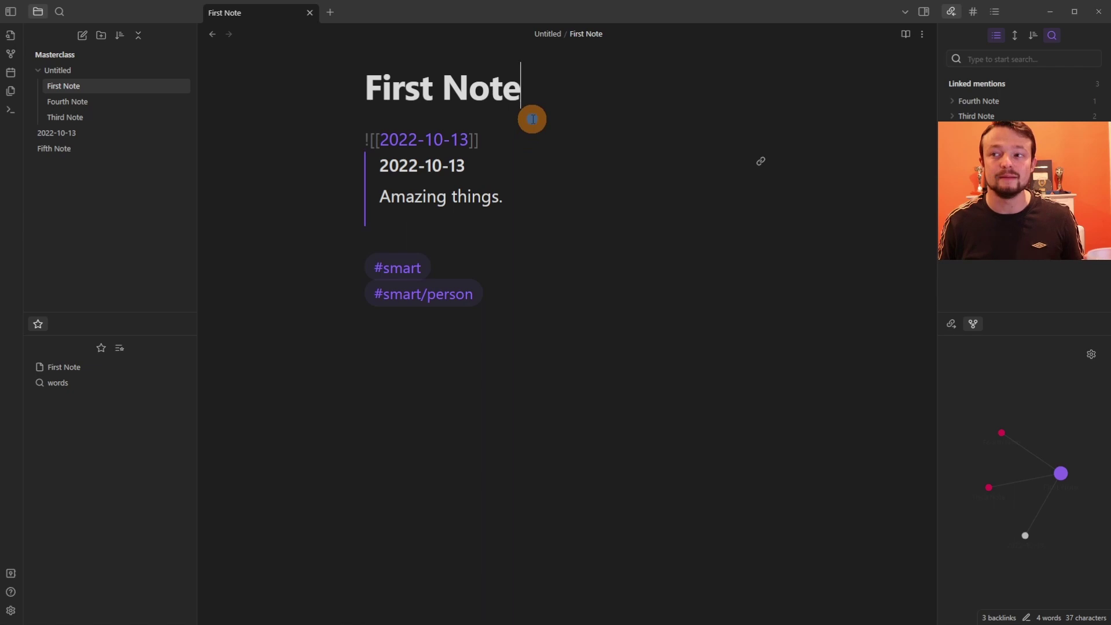
{"action": "left_click", "coordinate": [762, 164]}
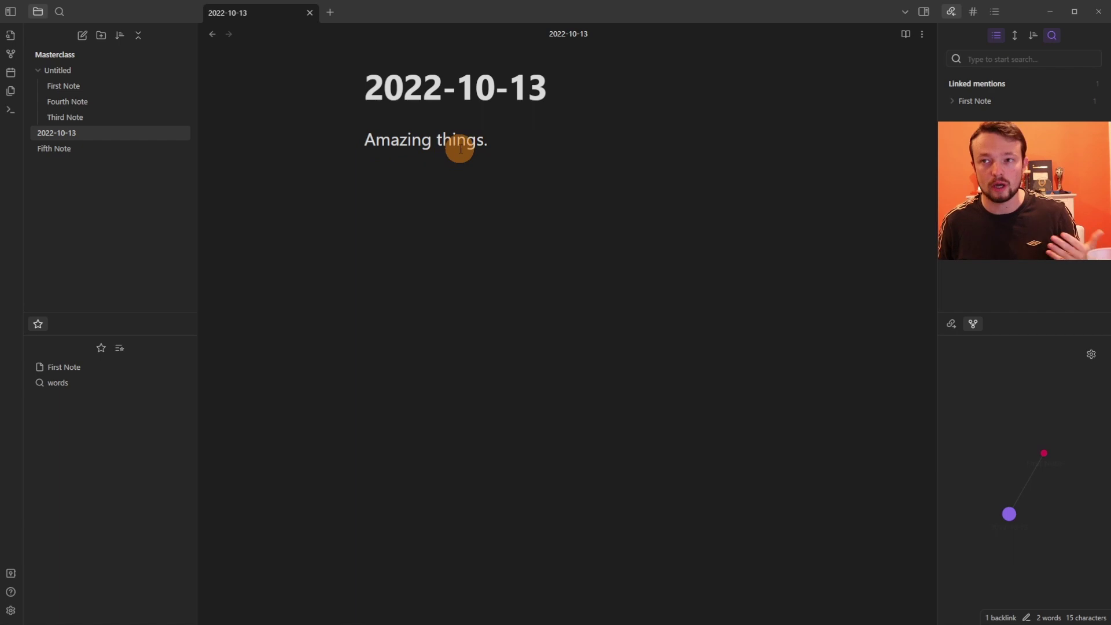
{"action": "key", "text": "ctrl+alt+Left"}
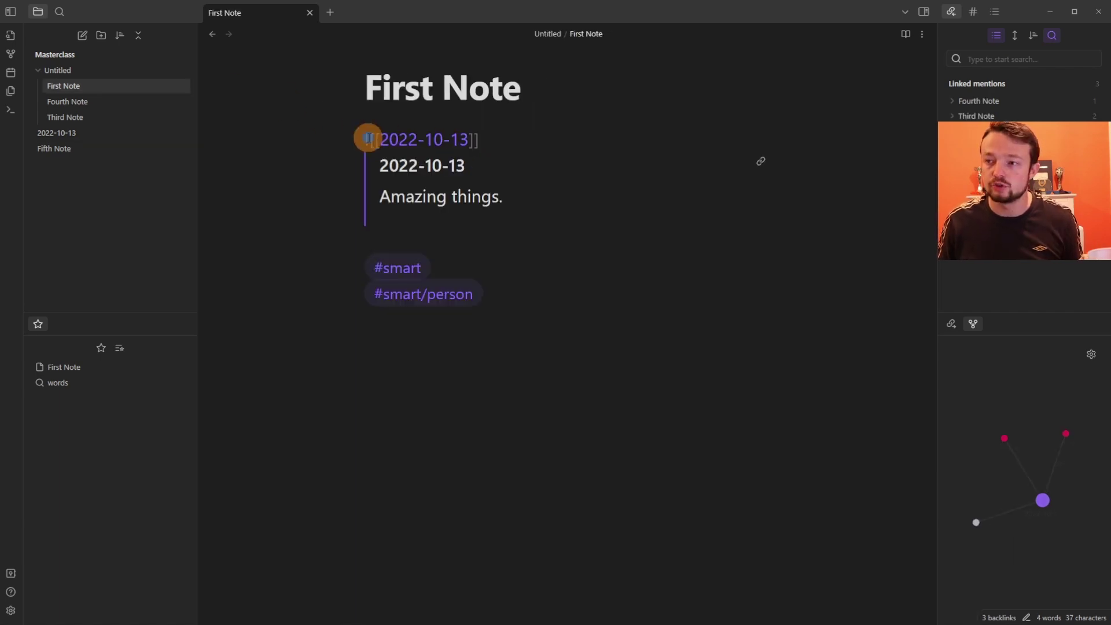
{"action": "key", "text": "BackSpace"}
{"action": "left_click", "coordinate": [420, 110]}
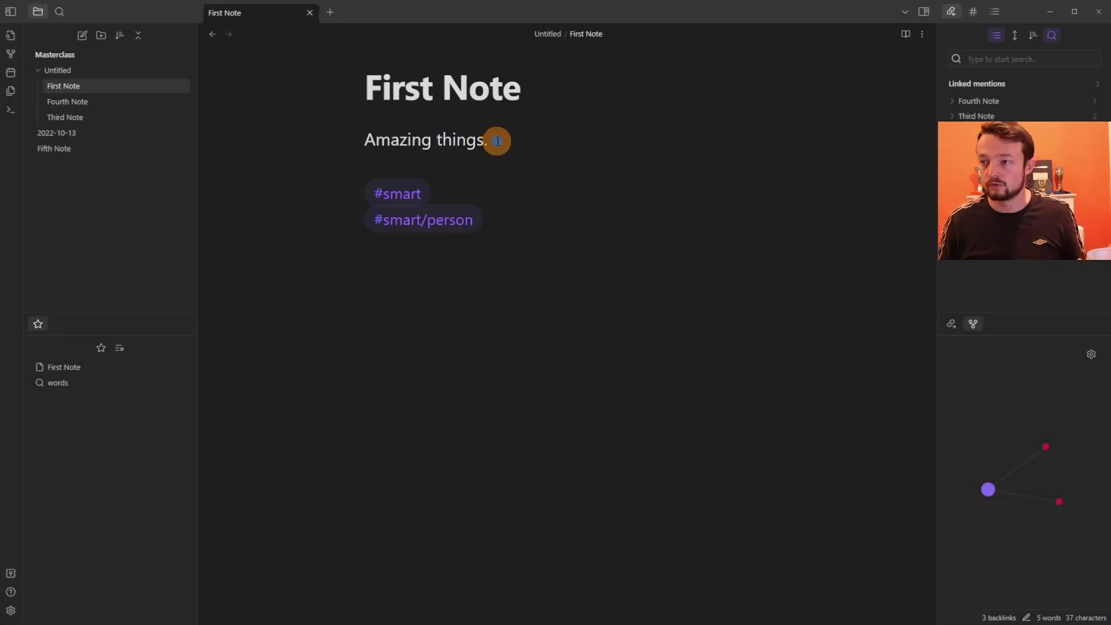
Extract "Amazing things." from First Note into 2022-10-13 with nothing left in its place, and open the target note
{"action": "left_click_drag", "start_coordinate": [497, 141], "coordinate": [347, 140]}
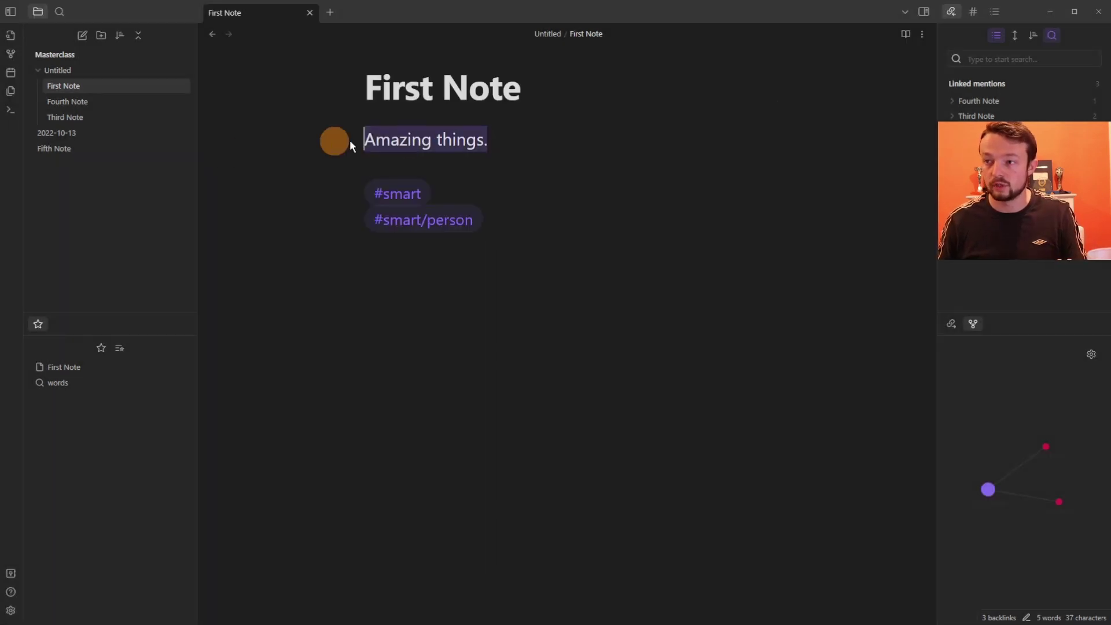
{"action": "right_click", "coordinate": [413, 143]}
{"action": "left_click", "coordinate": [467, 248]}
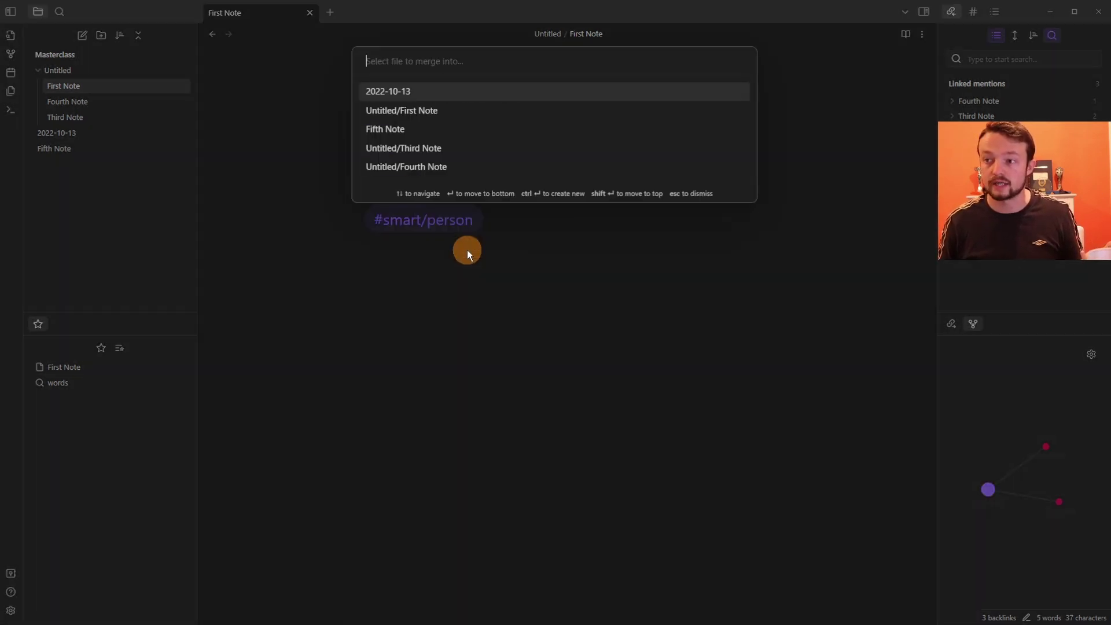
{"action": "left_click", "coordinate": [428, 95]}
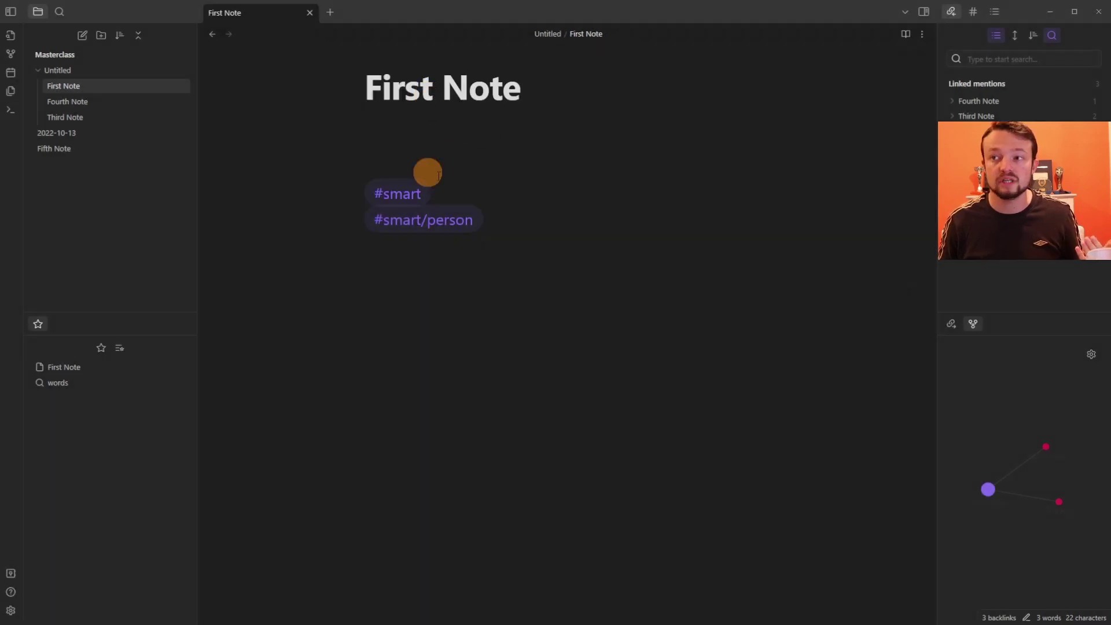
{"action": "left_click", "coordinate": [123, 134]}
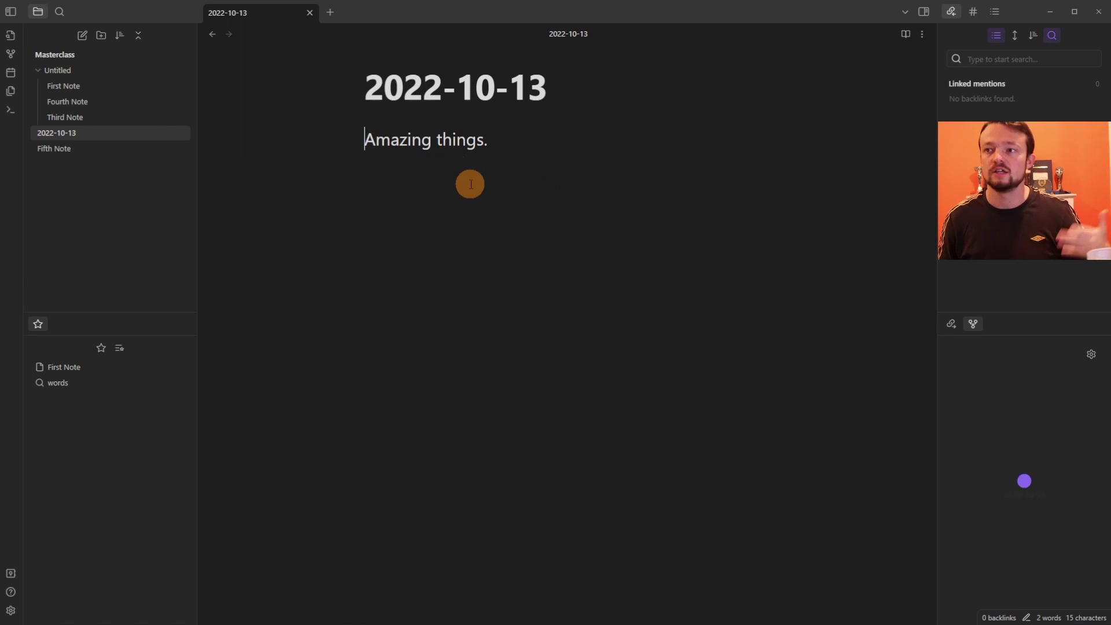
Extract the "Start" heading with its content from Third Note into Fifth Note
{"action": "key", "text": "ctrl+alt+Left"}
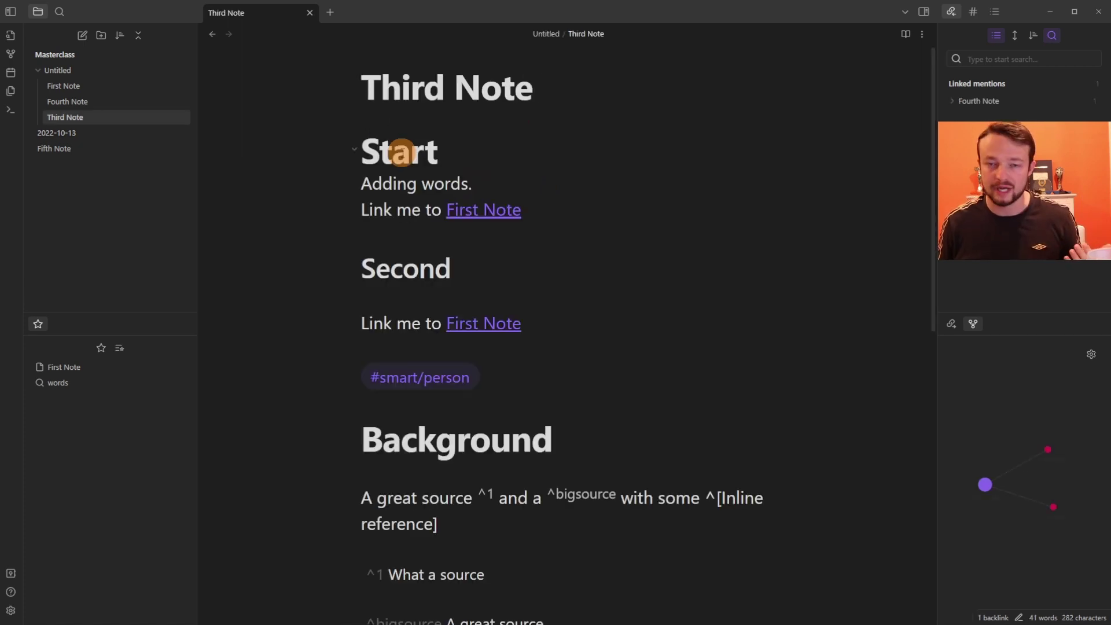
{"action": "right_click", "coordinate": [406, 154]}
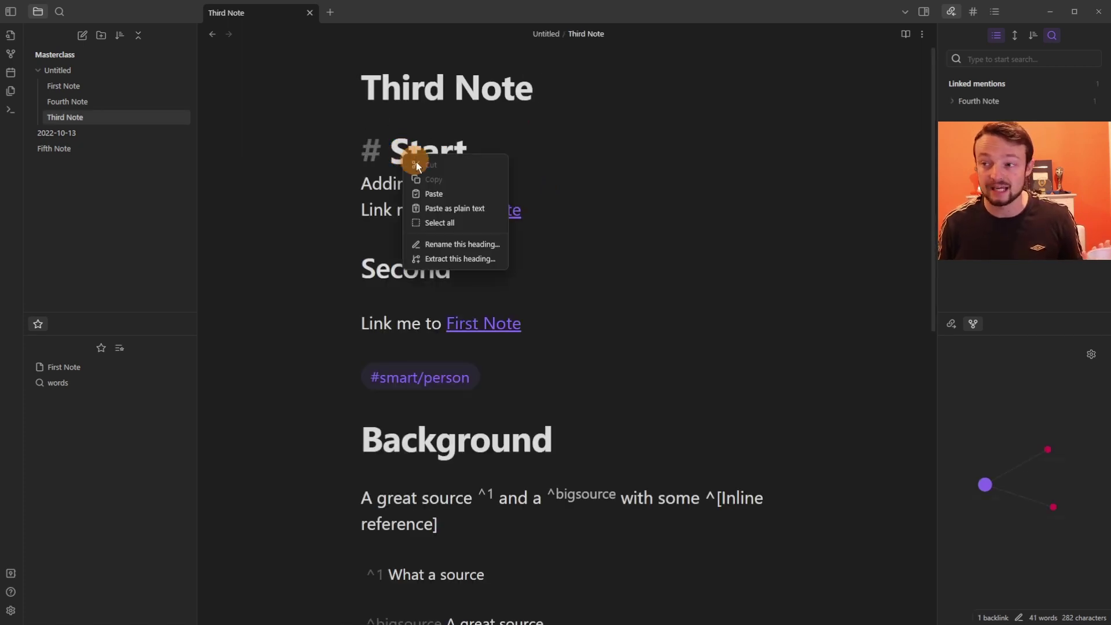
{"action": "left_click", "coordinate": [463, 261]}
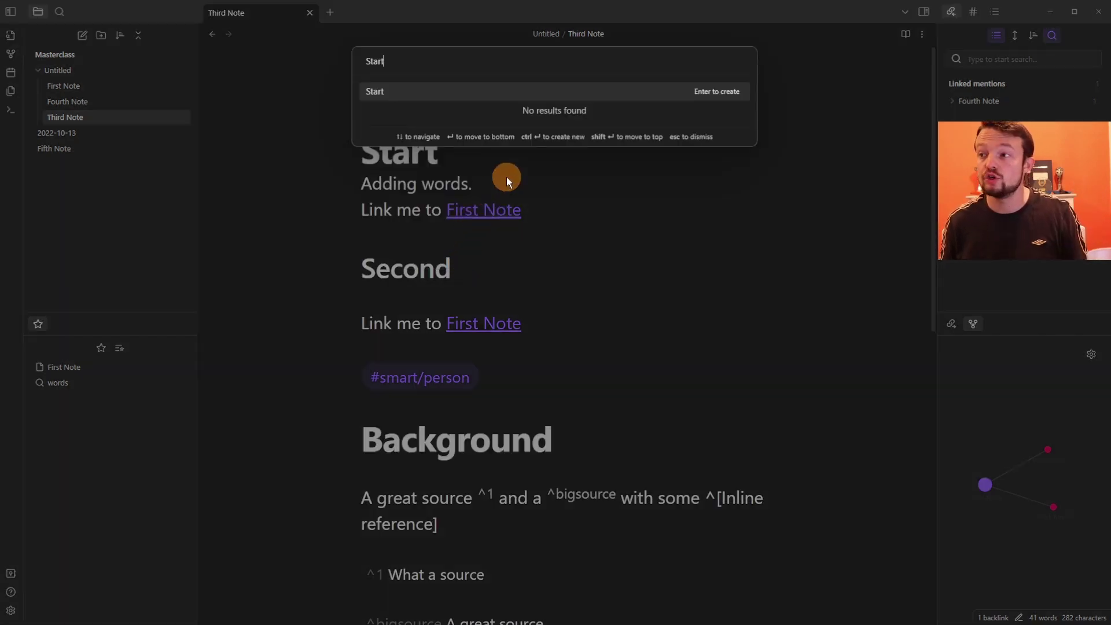
{"action": "key", "text": "BackSpace"}
{"action": "key", "text": "BackSpace"}
{"action": "key", "text": "BackSpace"}
{"action": "key", "text": "BackSpace"}
{"action": "key", "text": "BackSpace"}
{"action": "left_click", "coordinate": [476, 146]}
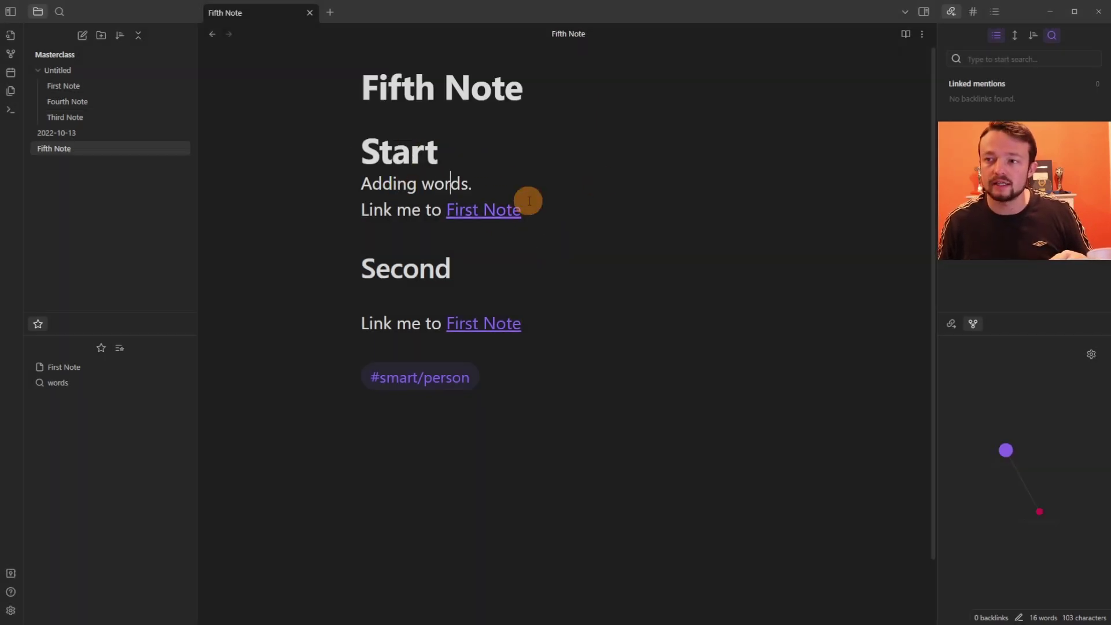
Look over the Page preview settings and preview the first First Note link in Fifth Note
{"action": "key", "text": "ctrl+comma"}
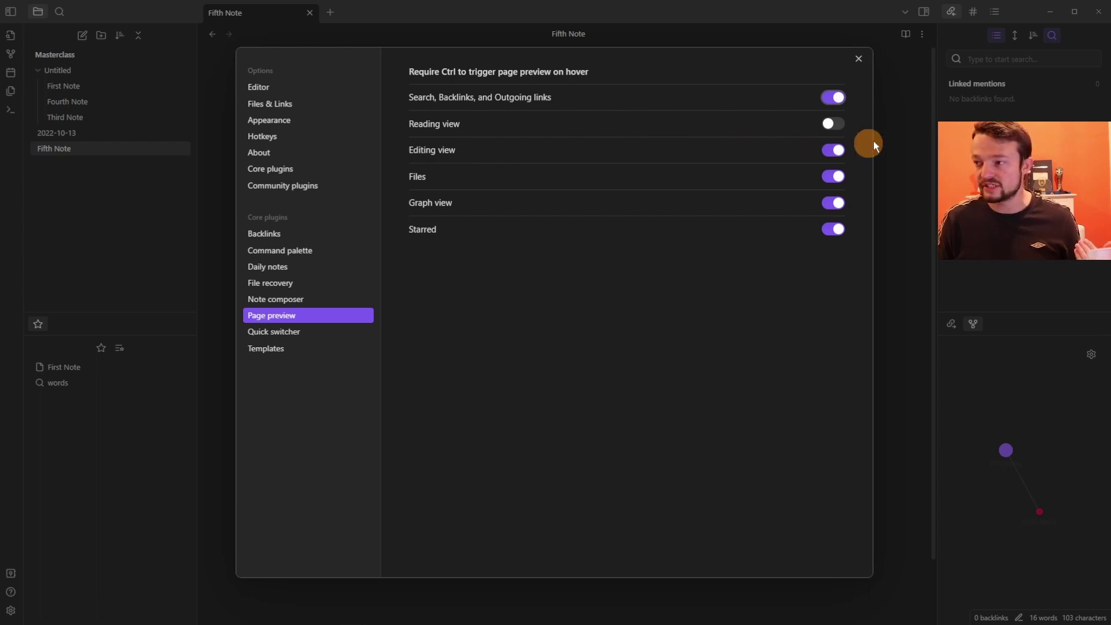
{"action": "key", "text": "Escape"}
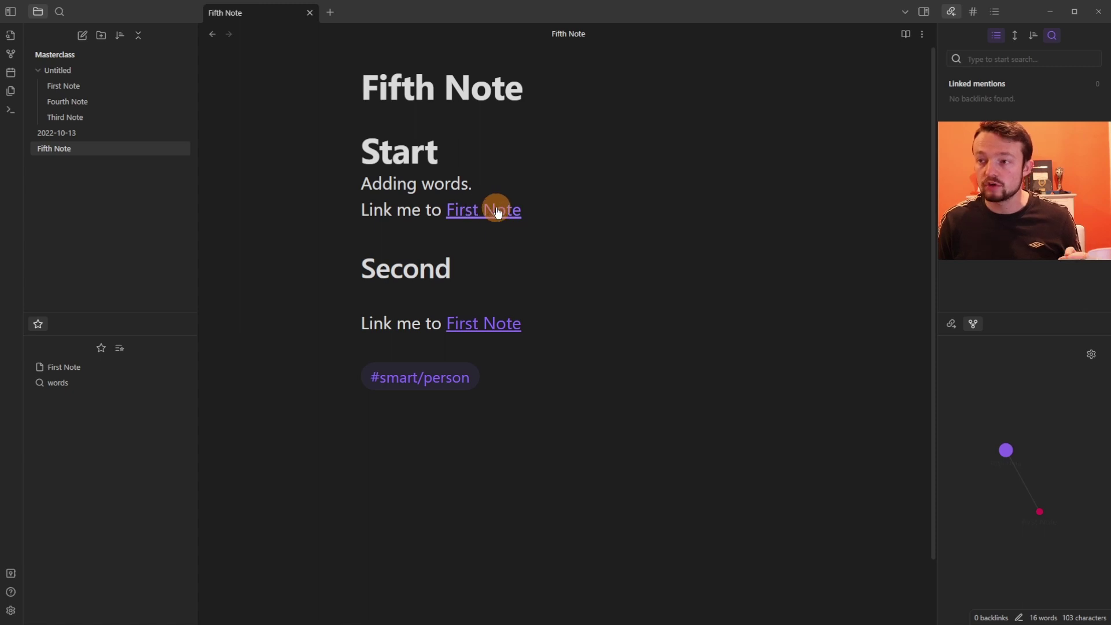
{"action": "mouse_move", "coordinate": [498, 212]}
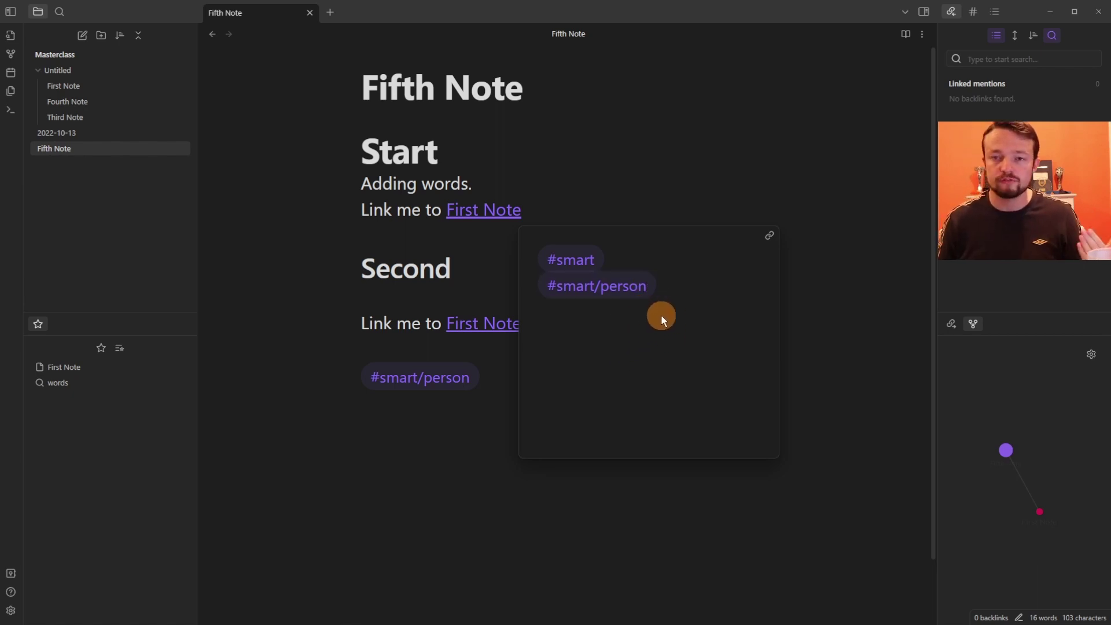
Open First Note in a new tab from its preview and turn off the Ctrl requirement for page previews in editing view
{"action": "left_click", "coordinate": [772, 239]}
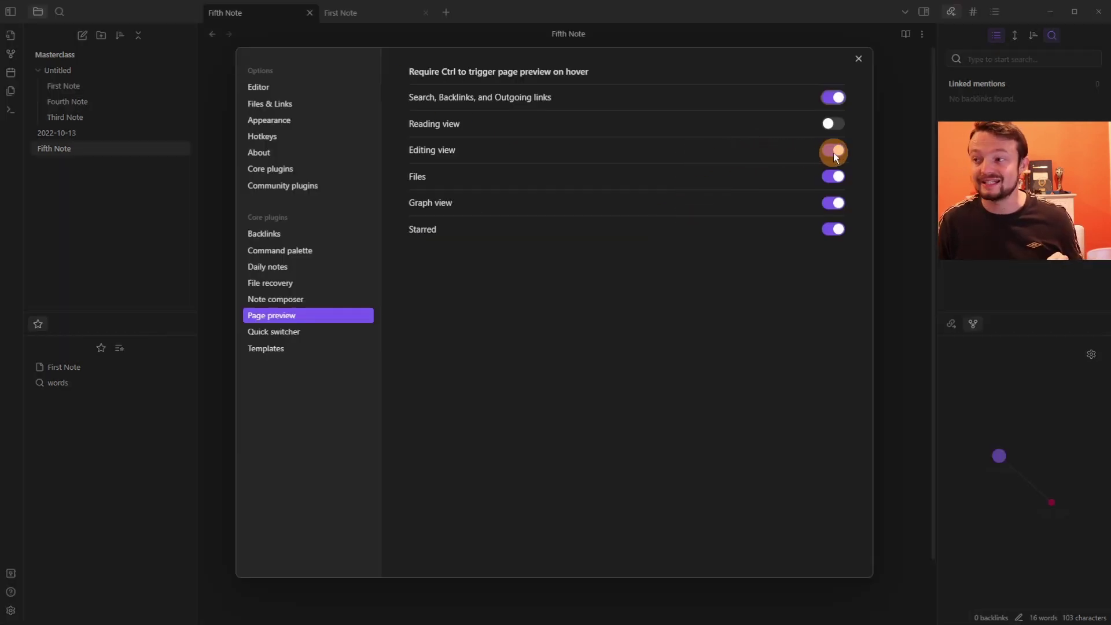
{"action": "left_click", "coordinate": [833, 153]}
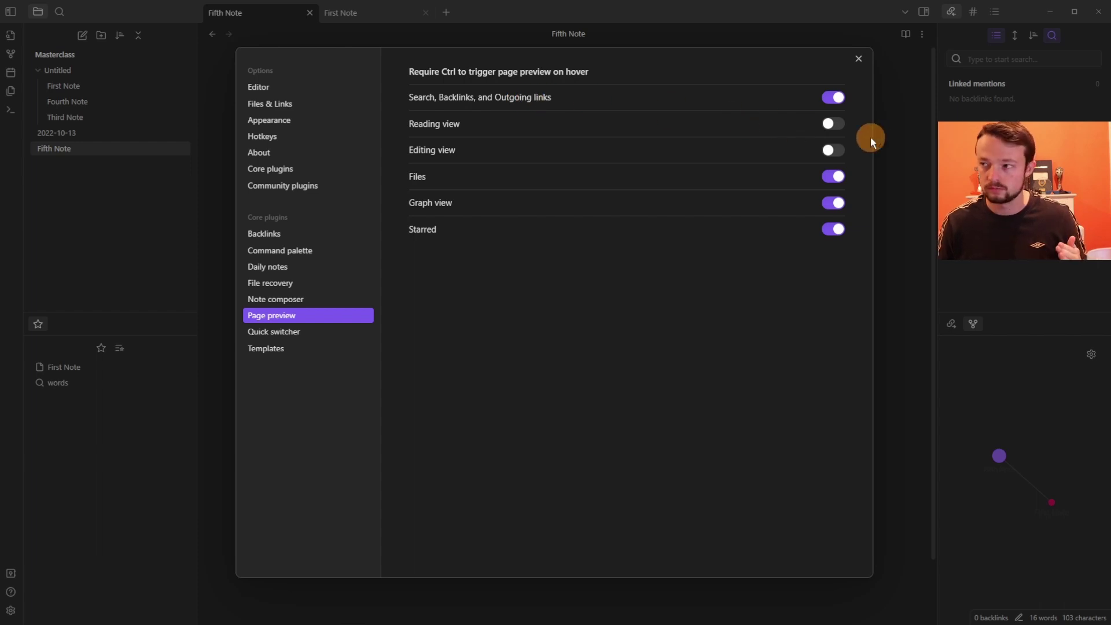
{"action": "key", "text": "Escape"}
{"action": "mouse_move", "coordinate": [498, 217]}
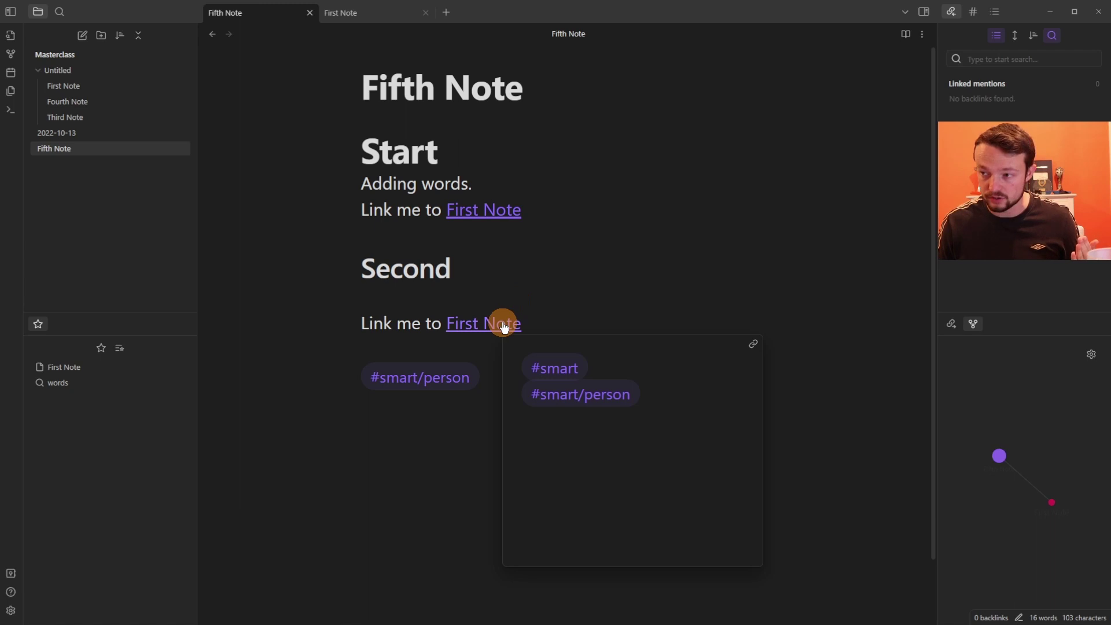
Turn off the Ctrl requirement for the remaining page preview areas (search and links, files, graph view, starred) and preview notes from the file list
{"action": "key", "text": "ctrl+comma"}
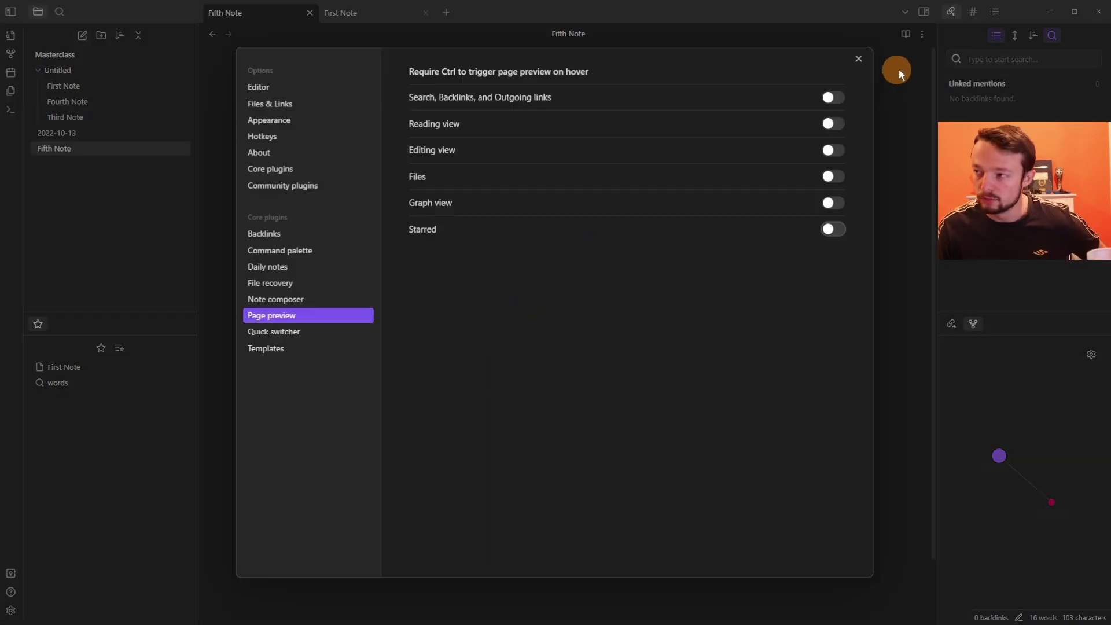
{"action": "left_click", "coordinate": [902, 124]}
{"action": "mouse_move", "coordinate": [95, 128]}
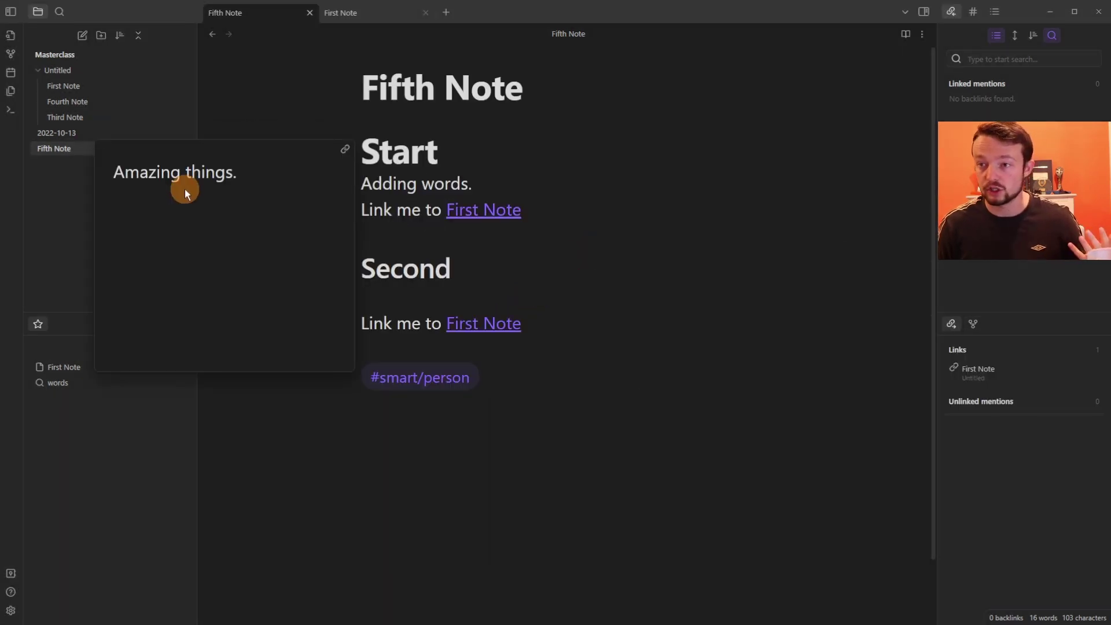
{"action": "mouse_move", "coordinate": [89, 365]}
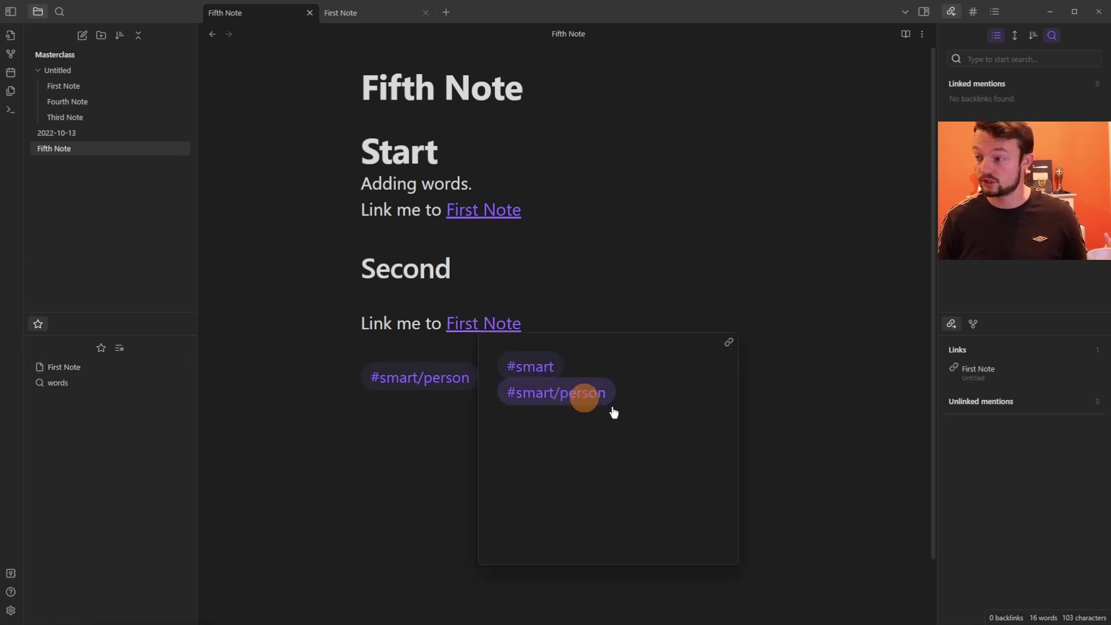
Preview First Note from the outgoing links and locate its node in the local graph
{"action": "mouse_move", "coordinate": [982, 366]}
{"action": "left_click", "coordinate": [972, 324]}
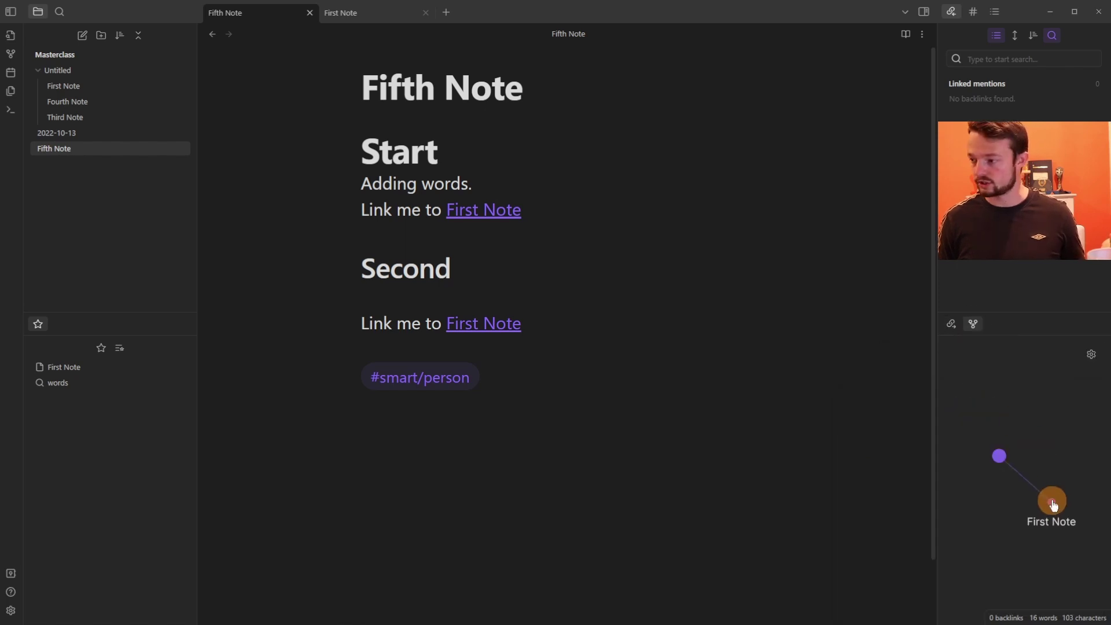
{"action": "mouse_move", "coordinate": [1053, 505]}
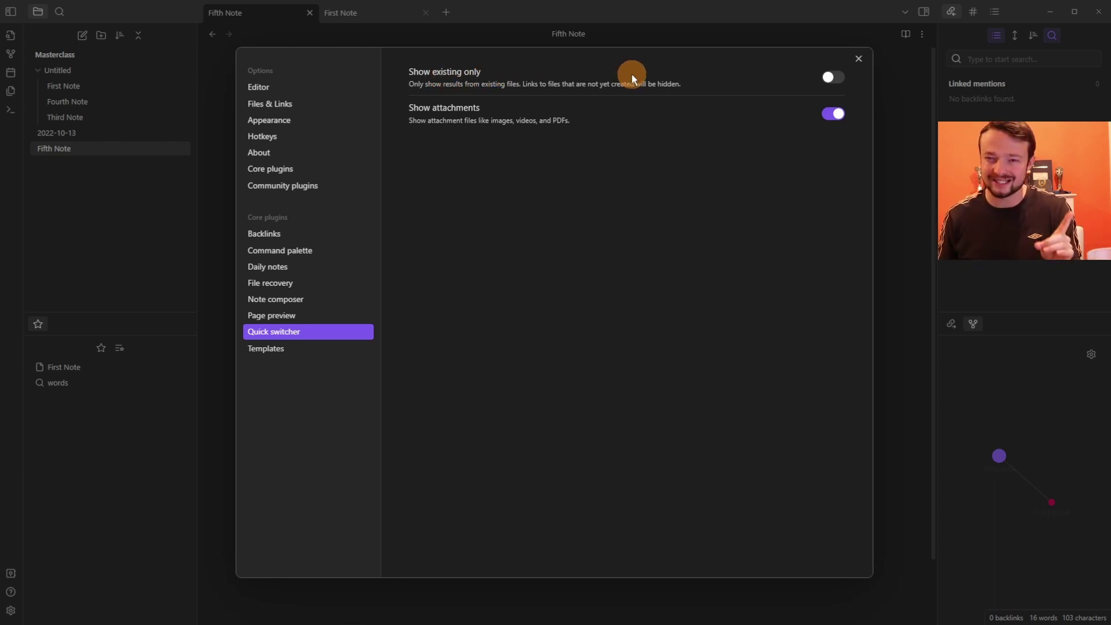
Add a link to the uncreated Sixth Note above the tag in Fifth Note and search the quick switcher for "six"
{"action": "left_click", "coordinate": [43, 162]}
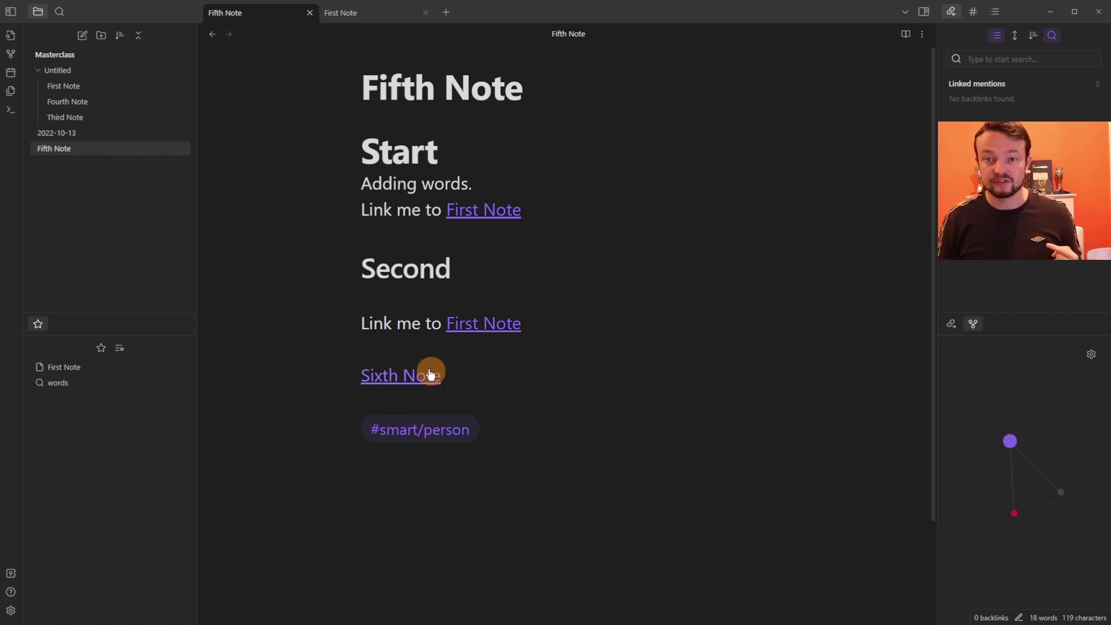
{"action": "left_click", "coordinate": [12, 37]}
{"action": "type", "text": "six"}
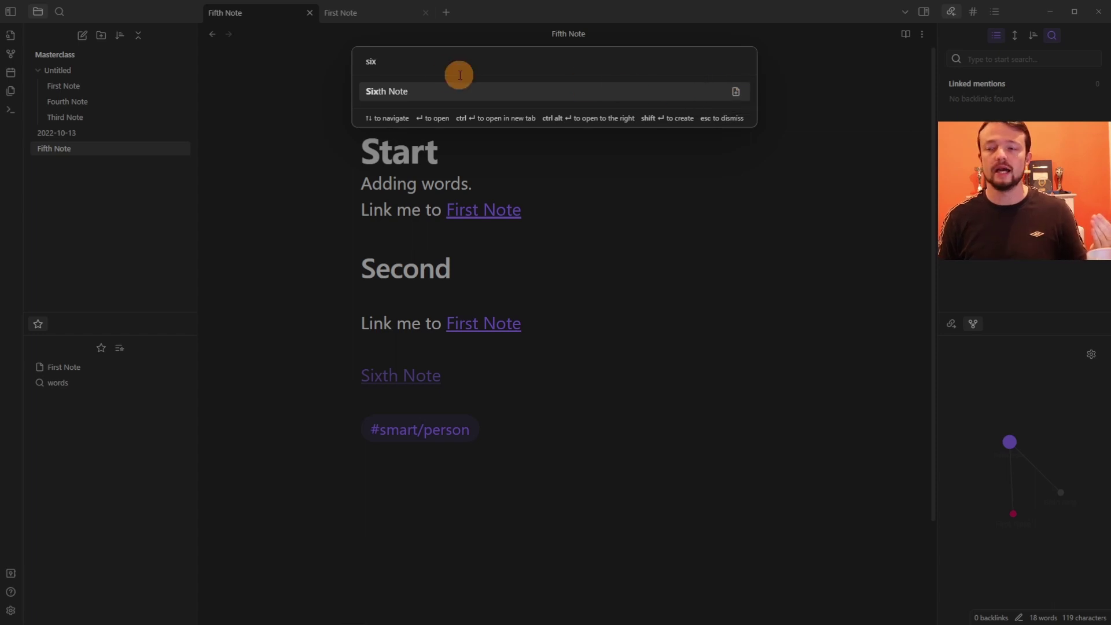
{"action": "left_click", "coordinate": [412, 196]}
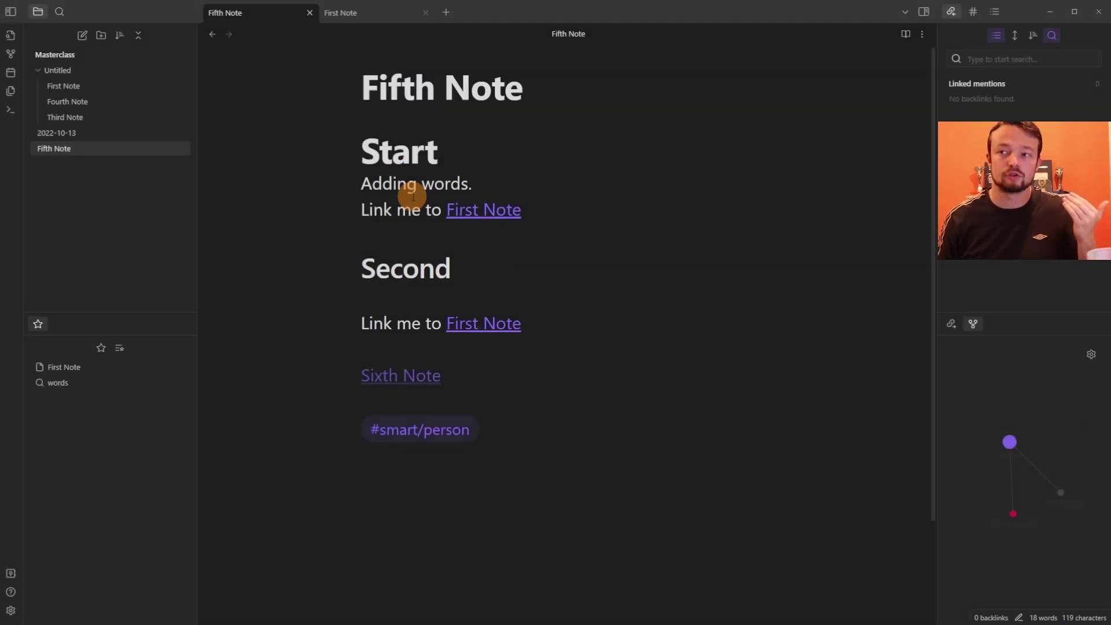
Turn on Show existing only for the quick switcher and repeat the search for "six"
{"action": "key", "text": "ctrl+comma"}
{"action": "left_click", "coordinate": [830, 78]}
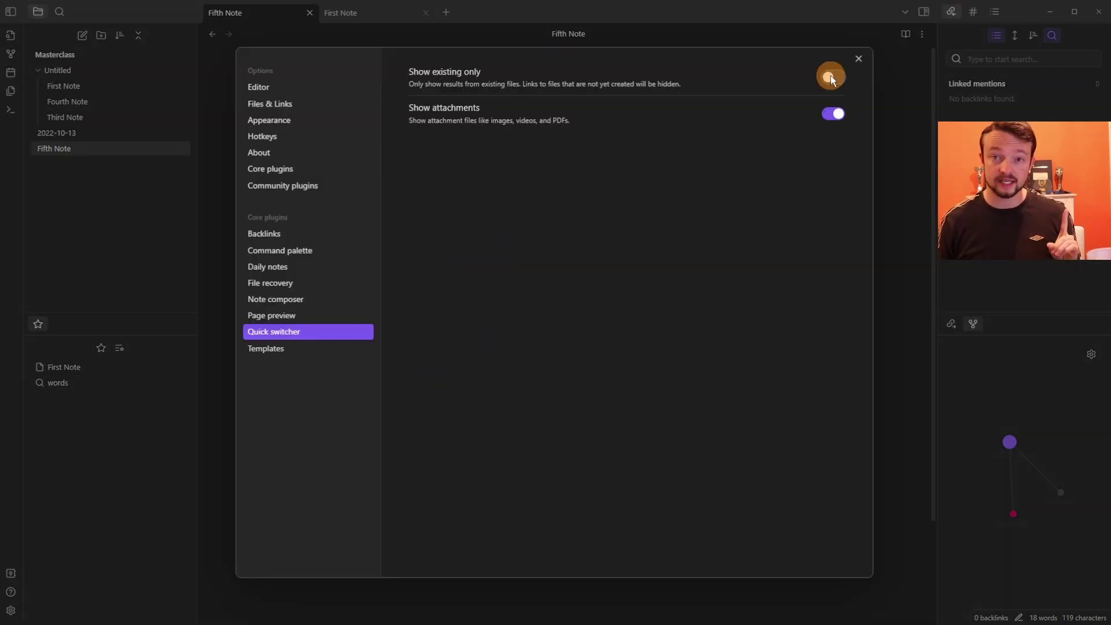
{"action": "key", "text": "Escape"}
{"action": "key", "text": "ctrl+o"}
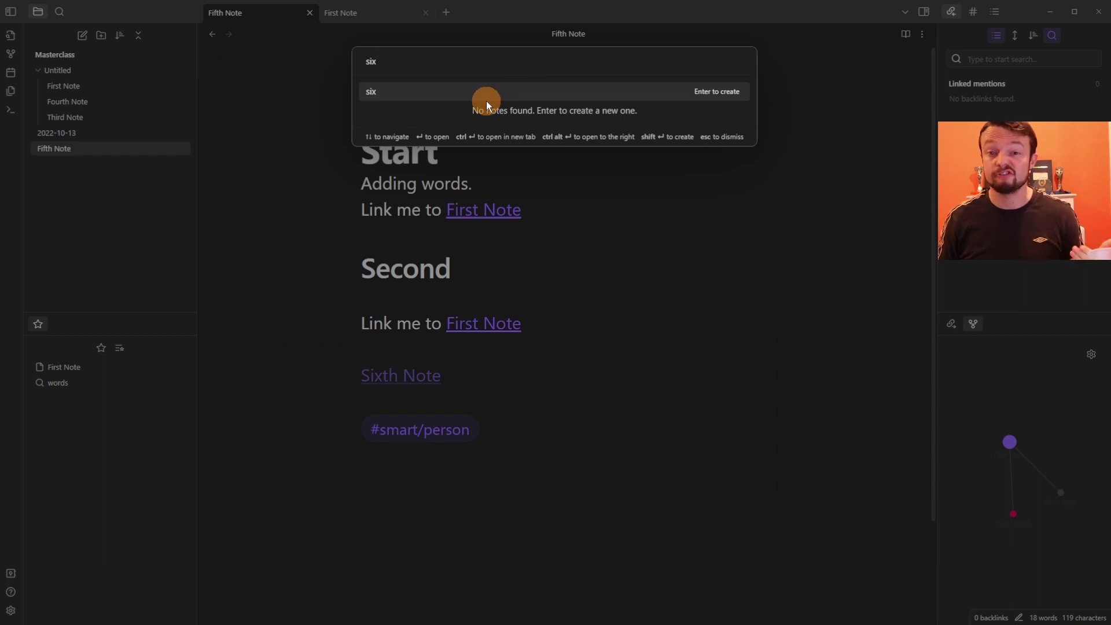
{"action": "key", "text": "ctrl+comma"}
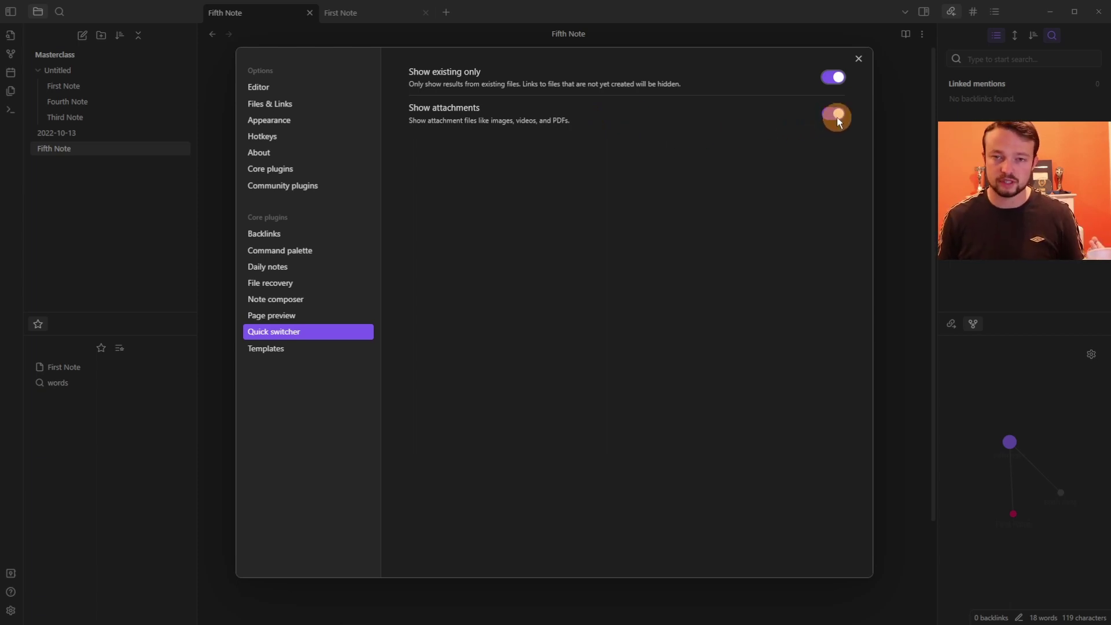
{"action": "key", "text": "Escape"}
{"action": "left_click", "coordinate": [428, 294]}
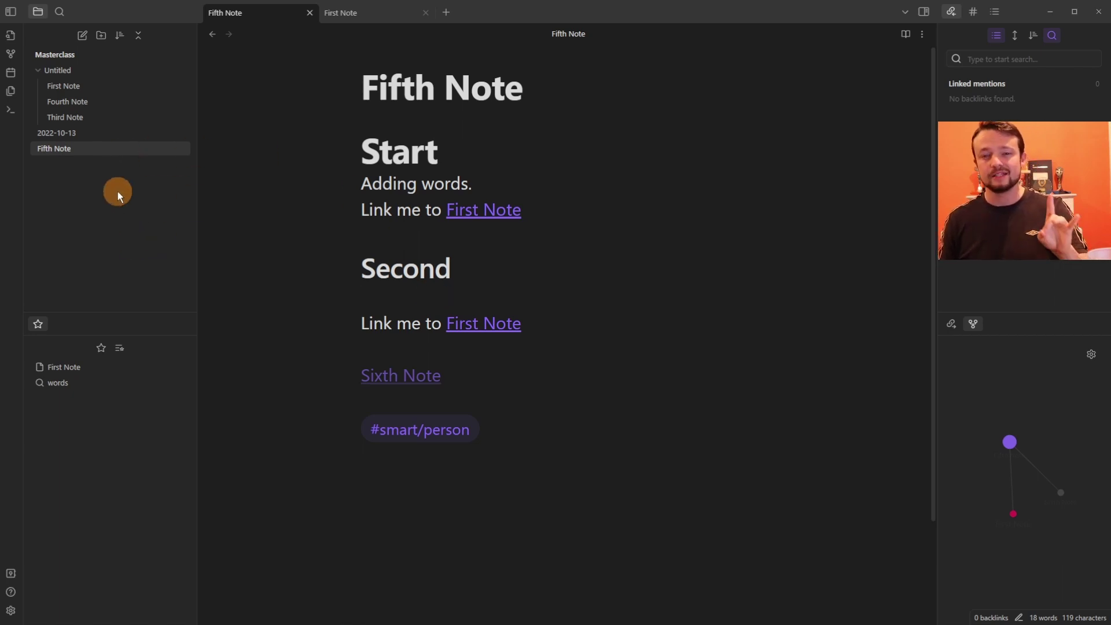
Paste an image into First Note above the embedded Fifth Note, and remove the image's embed line from the note
{"action": "left_click", "coordinate": [483, 209]}
{"action": "left_click", "coordinate": [469, 137]}
{"action": "key", "text": "ctrl+v"}
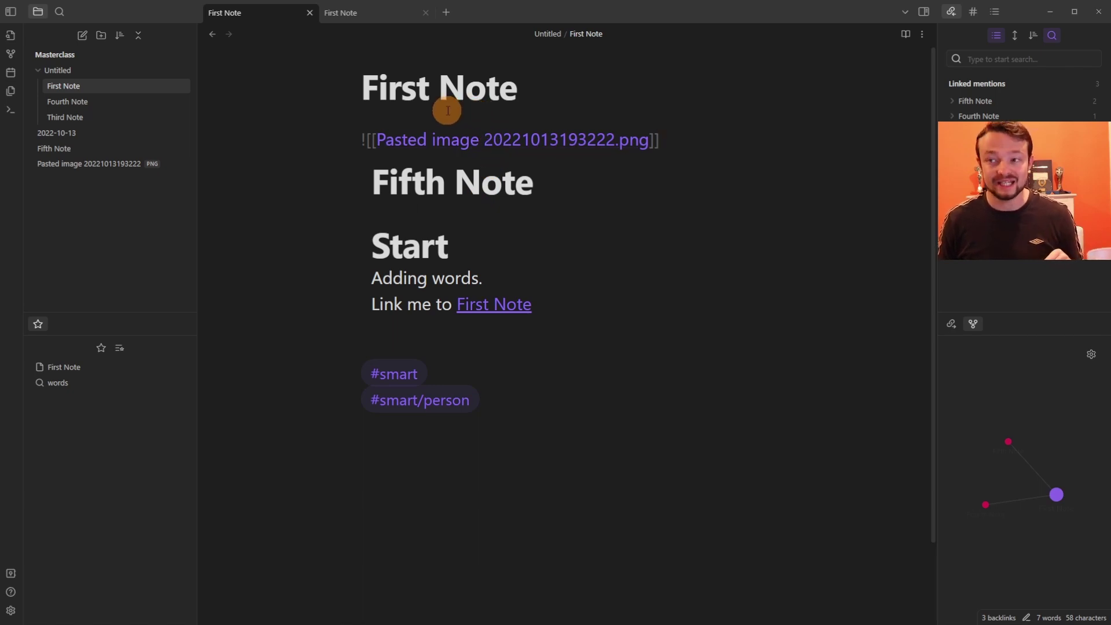
{"action": "left_click", "coordinate": [362, 139]}
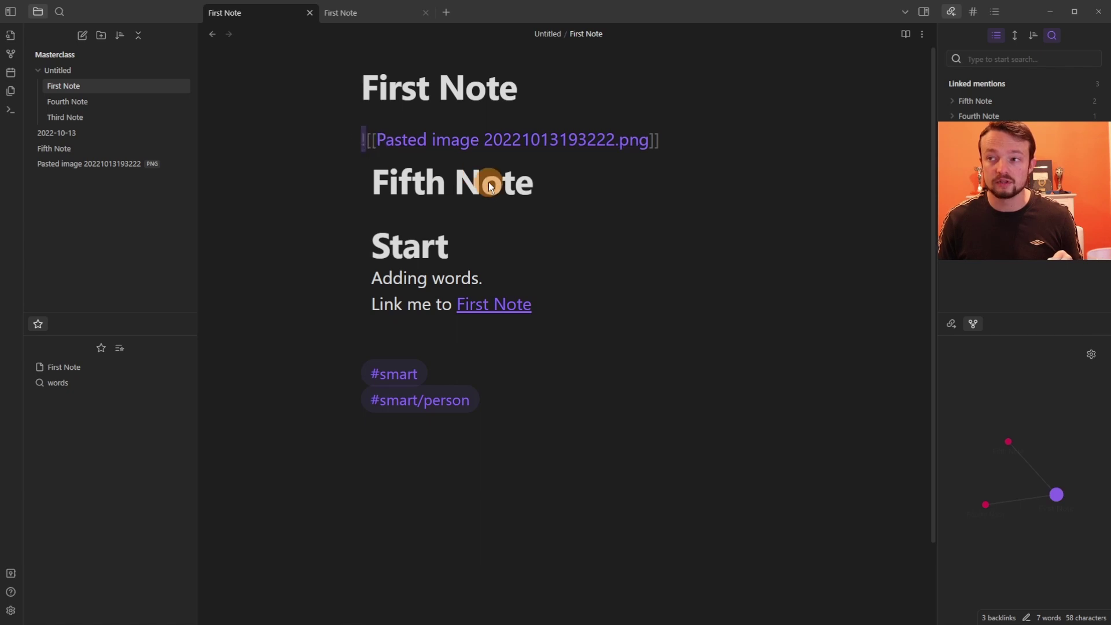
{"action": "mouse_move", "coordinate": [392, 139]}
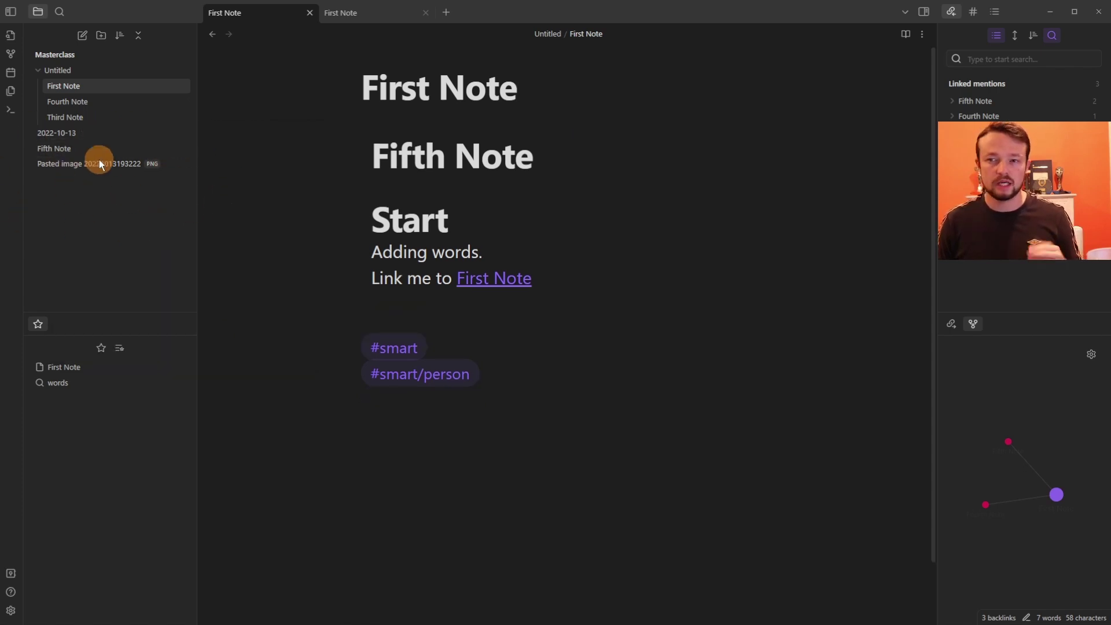
Set the template folder location to Templates and create a folder named Templates at the top level of the vault
{"action": "key", "text": "ctrl+comma"}
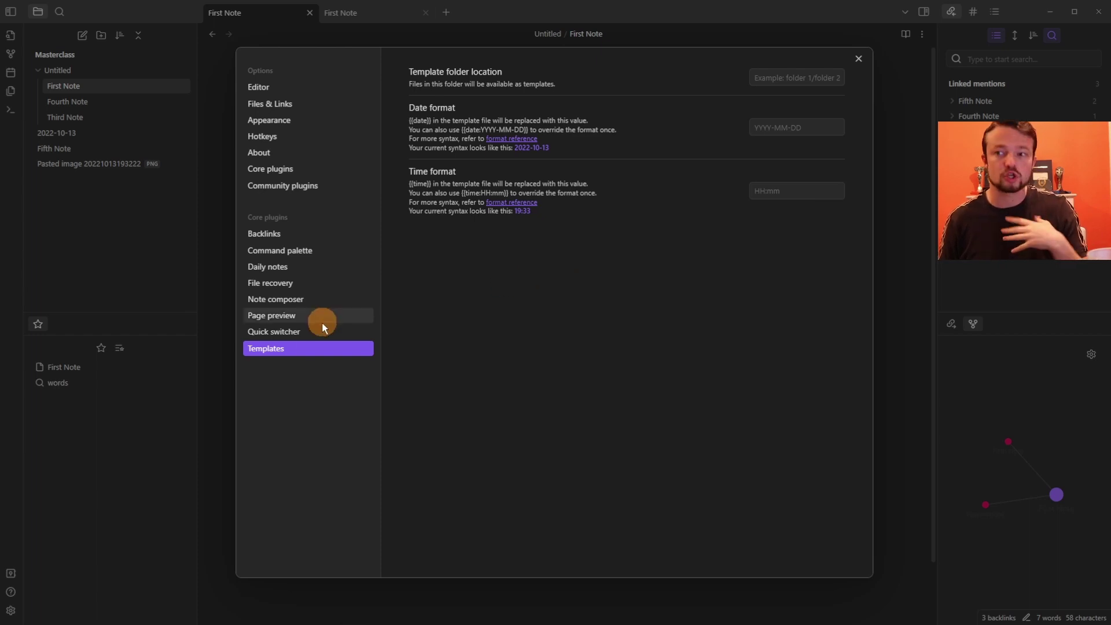
{"action": "left_click", "coordinate": [759, 77]}
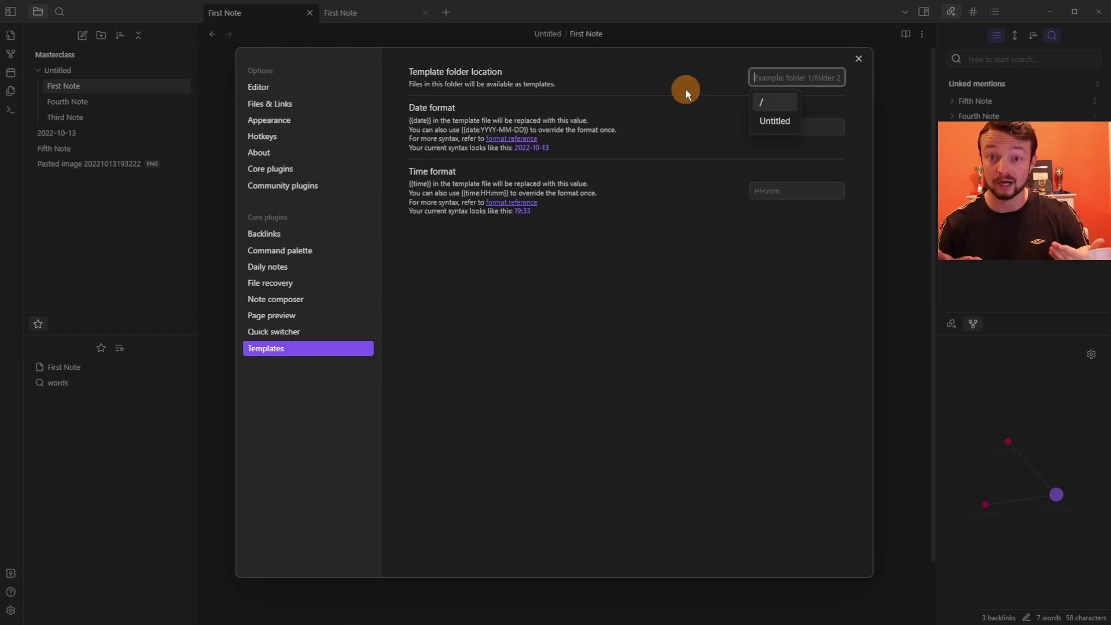
{"action": "type", "text": "Templates"}
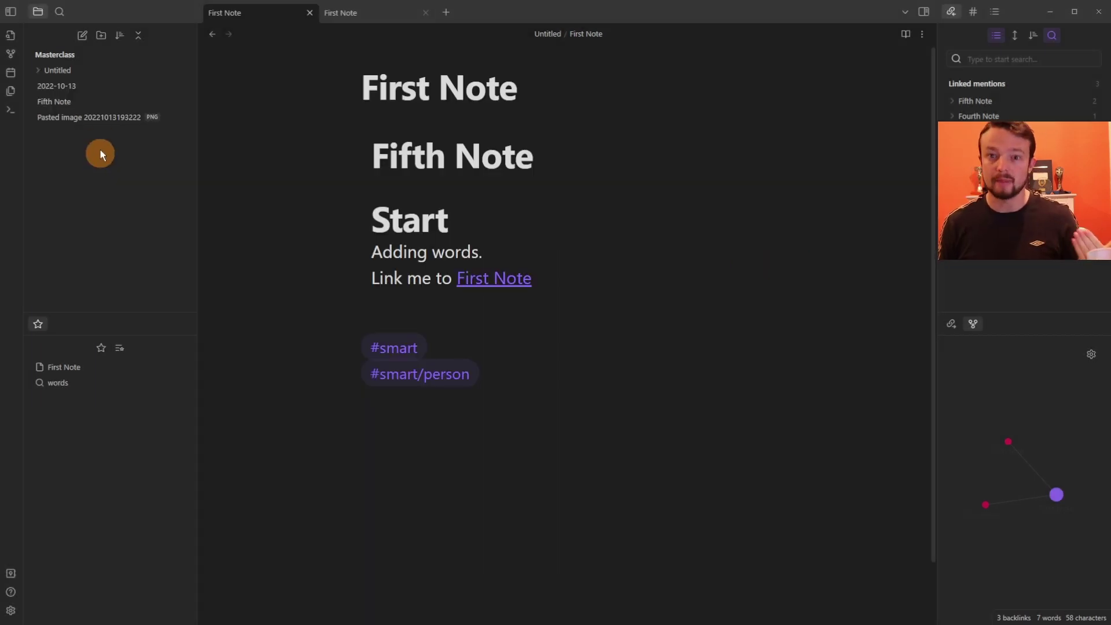
{"action": "left_click", "coordinate": [103, 37]}
{"action": "type", "text": "Templates"}
{"action": "key", "text": "Return"}
Create a note named Daily Note Template in the Templates folder, containing the {{date}} placeholder
{"action": "right_click", "coordinate": [85, 72]}
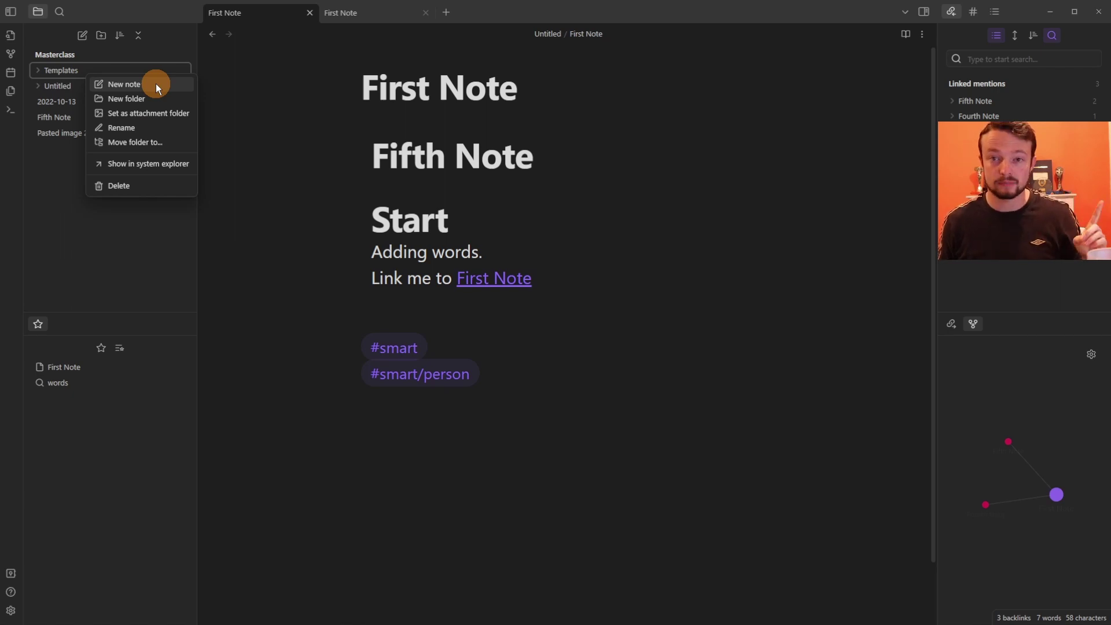
{"action": "left_click", "coordinate": [124, 85]}
{"action": "type", "text": "Daily Note Template"}
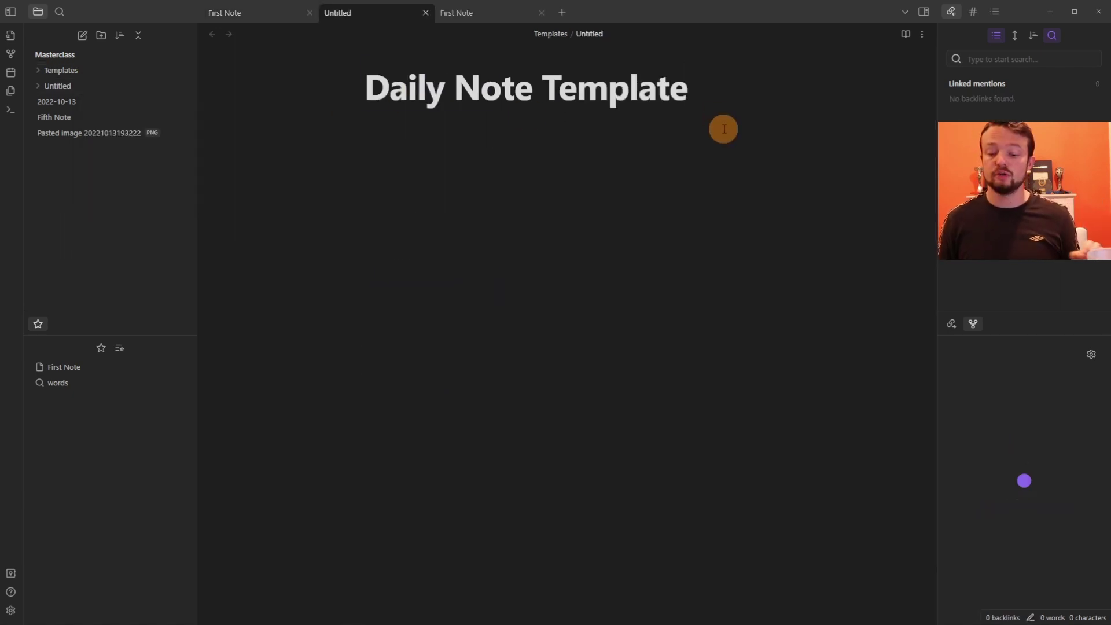
{"action": "left_click", "coordinate": [724, 129]}
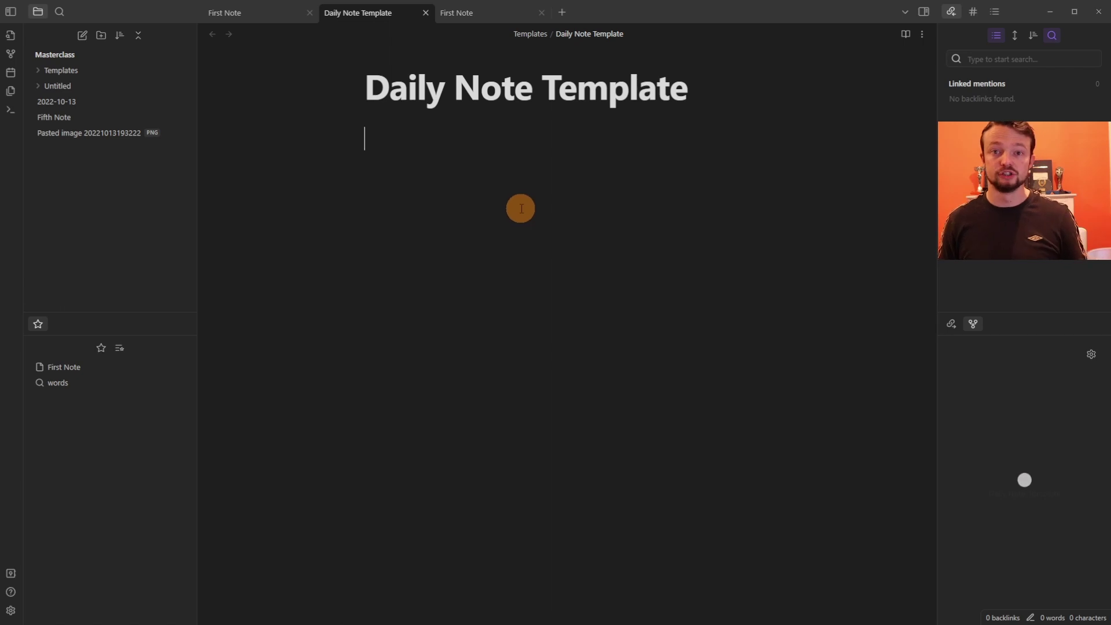
{"action": "type", "text": "{{"}
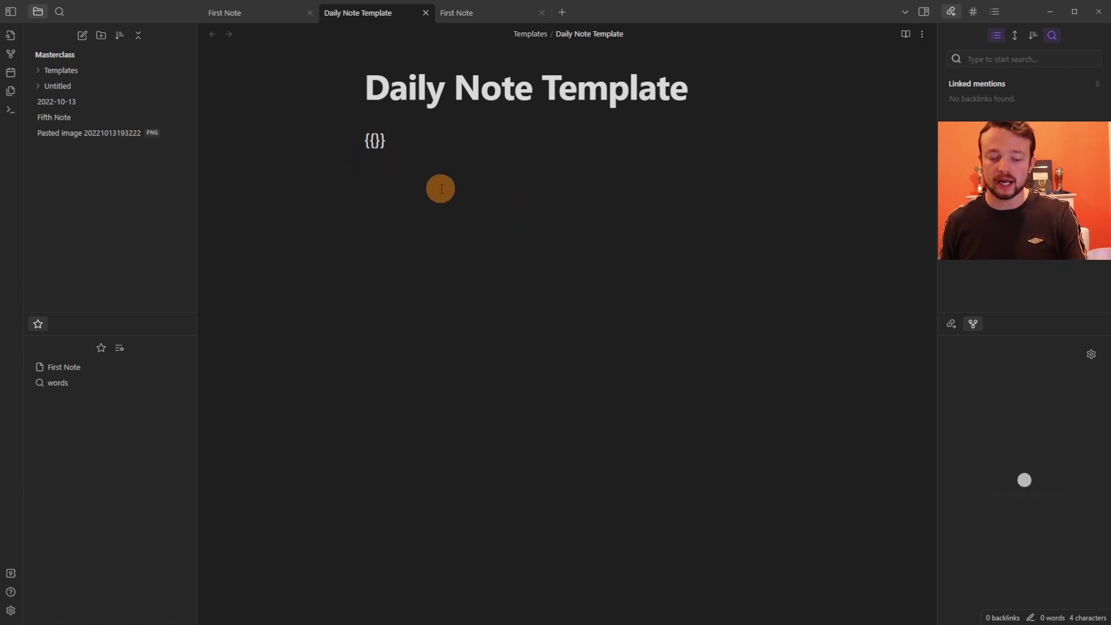
{"action": "type", "text": "date"}
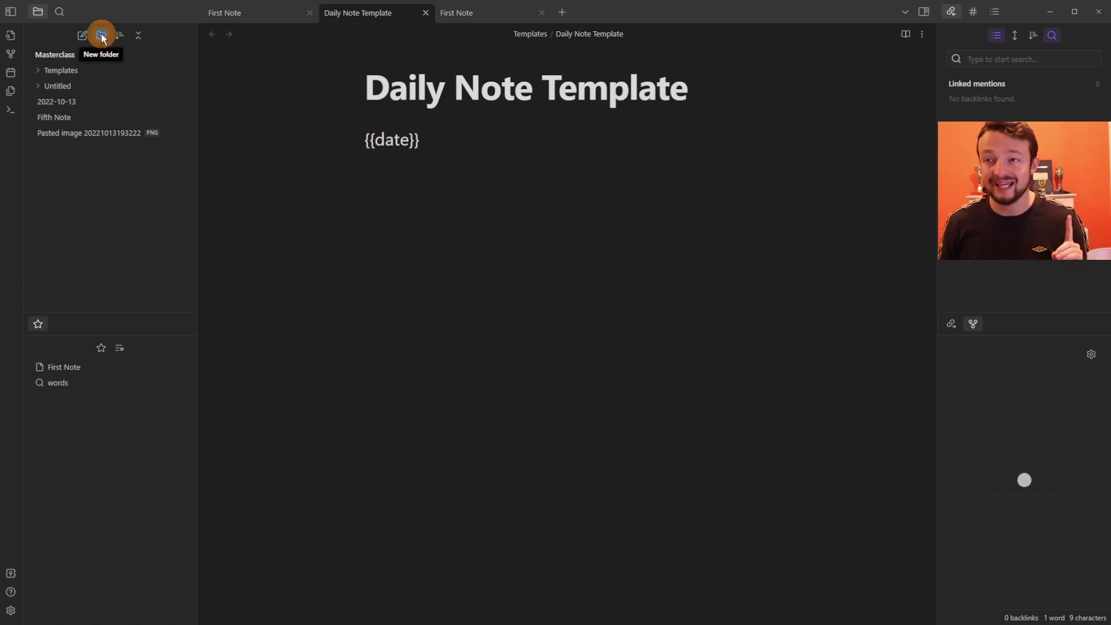
Create a folder named Journal at the top level of the vault and try to open today's daily note
{"action": "left_click", "coordinate": [101, 35]}
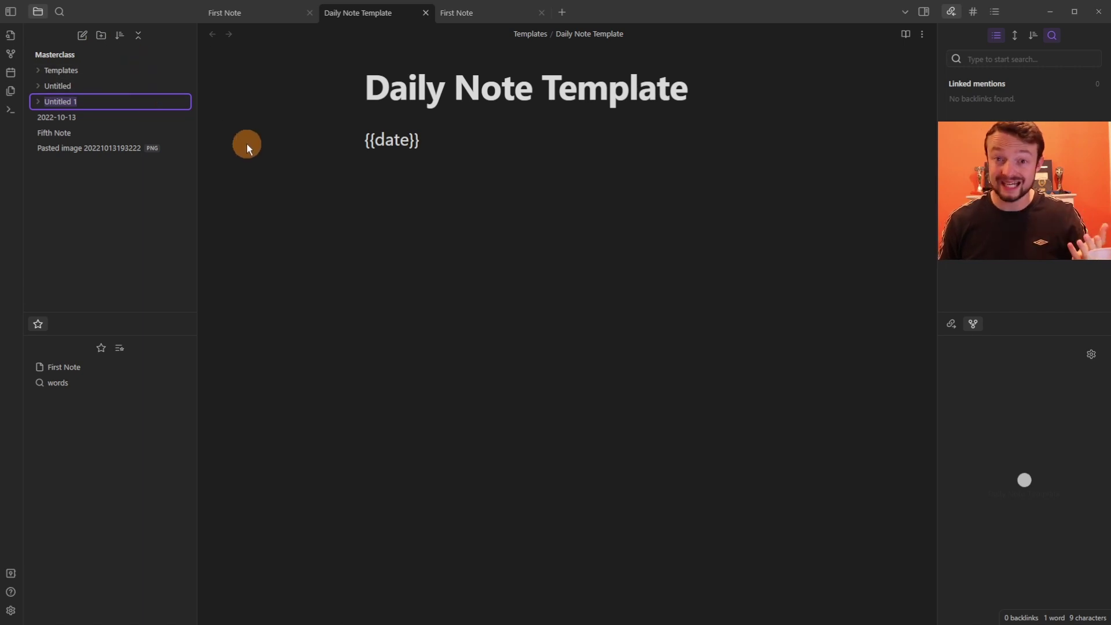
{"action": "key", "text": "BackSpace"}
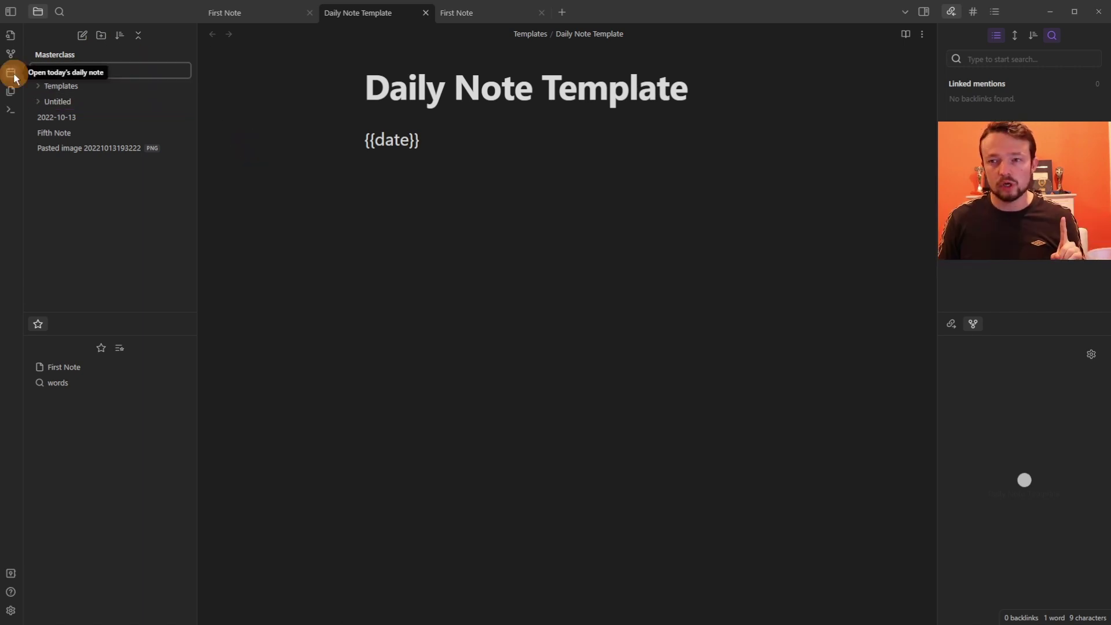
{"action": "left_click", "coordinate": [12, 74]}
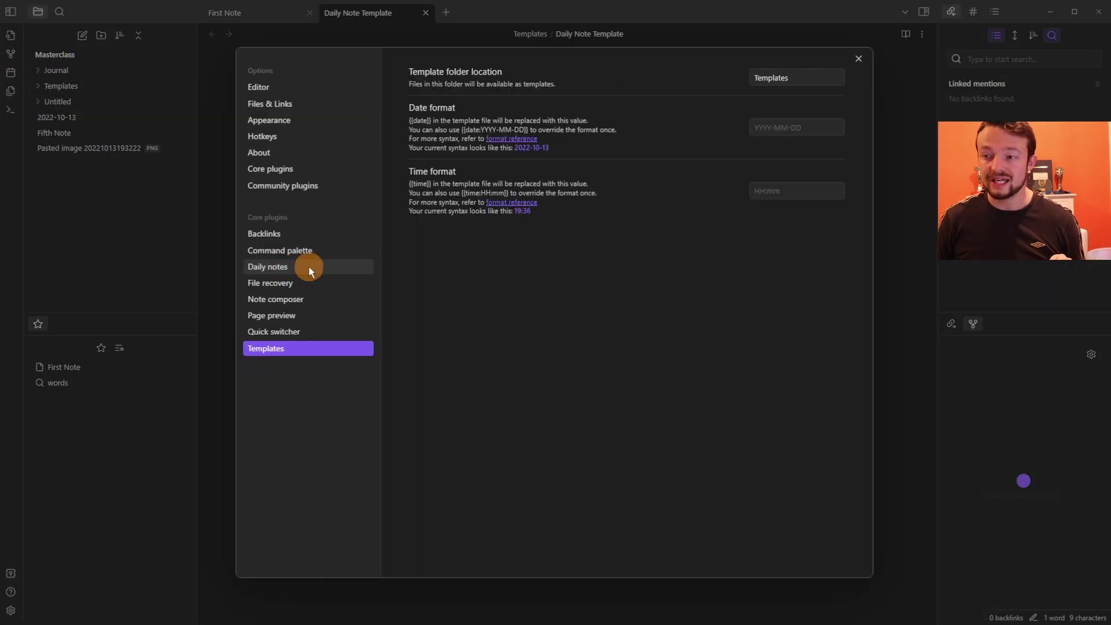
Set the daily notes template file to Templates/Daily Note Template, open today's daily note and select its date line
{"action": "left_click", "coordinate": [301, 266]}
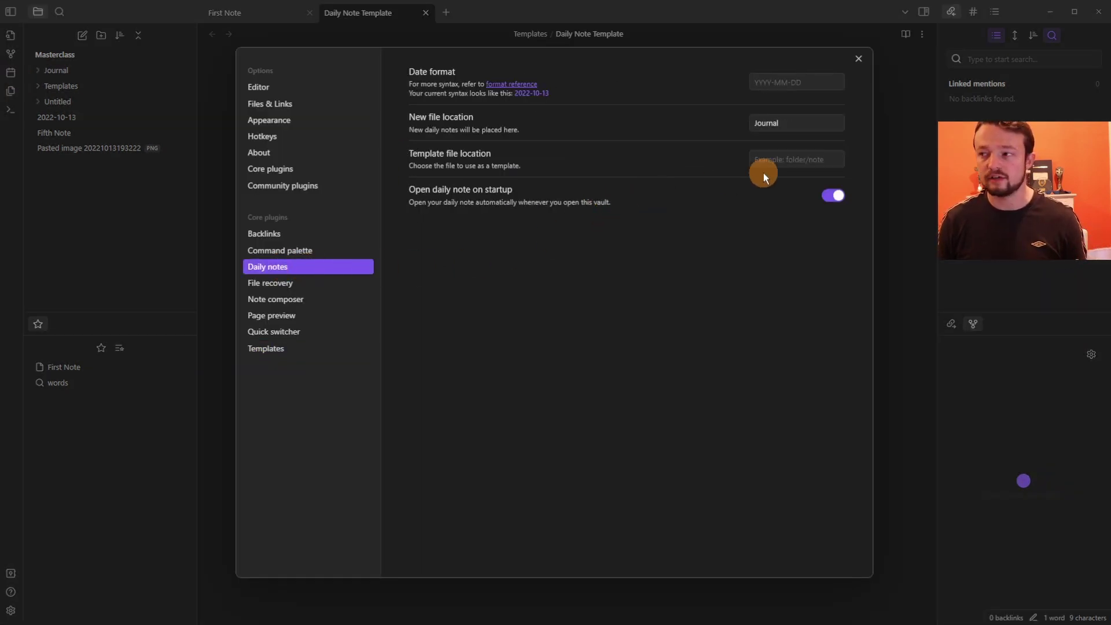
{"action": "left_click", "coordinate": [778, 162]}
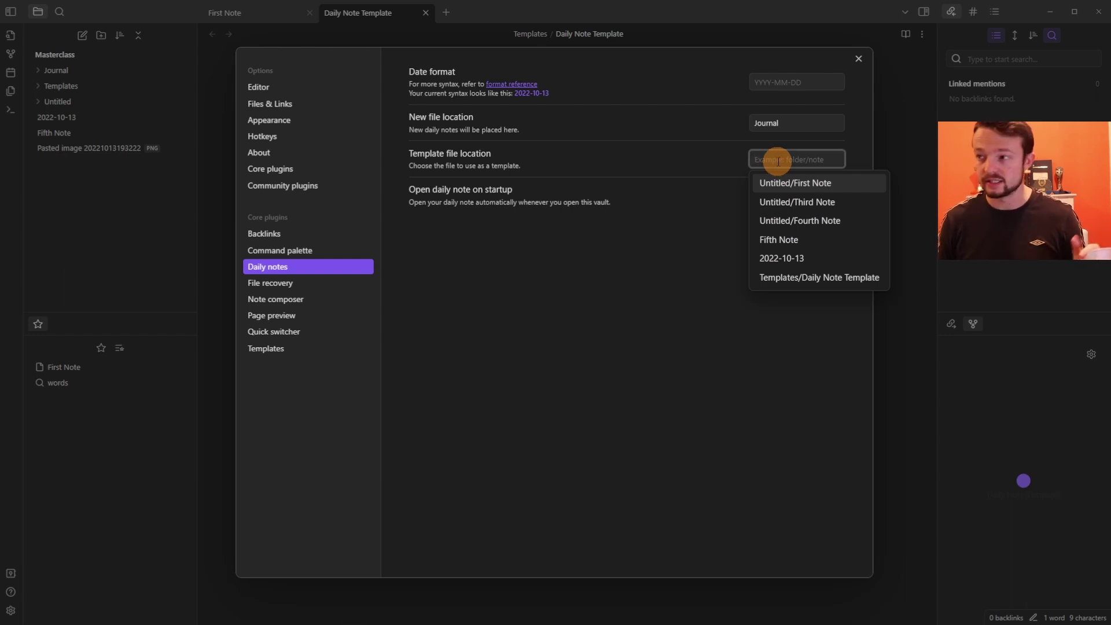
{"action": "left_click", "coordinate": [838, 276]}
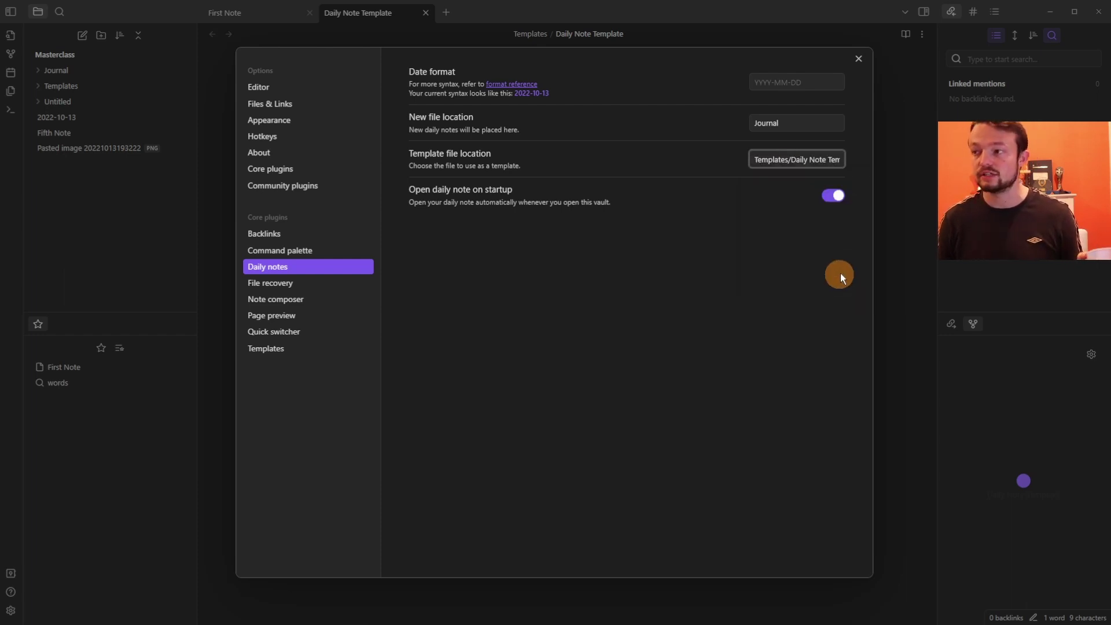
{"action": "left_click", "coordinate": [895, 229]}
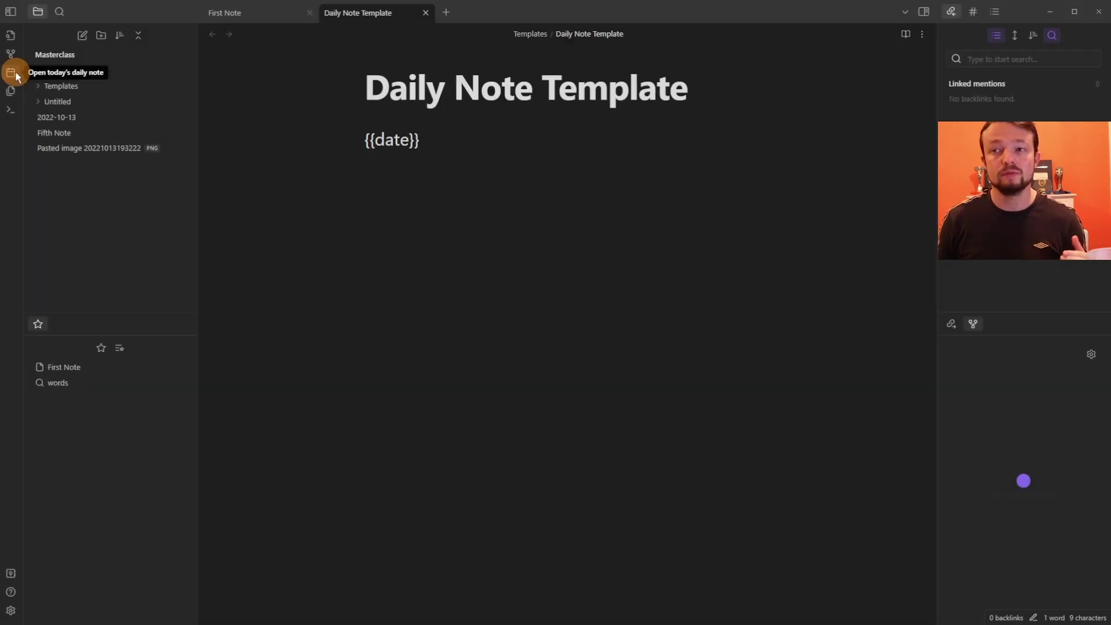
{"action": "left_click", "coordinate": [11, 73]}
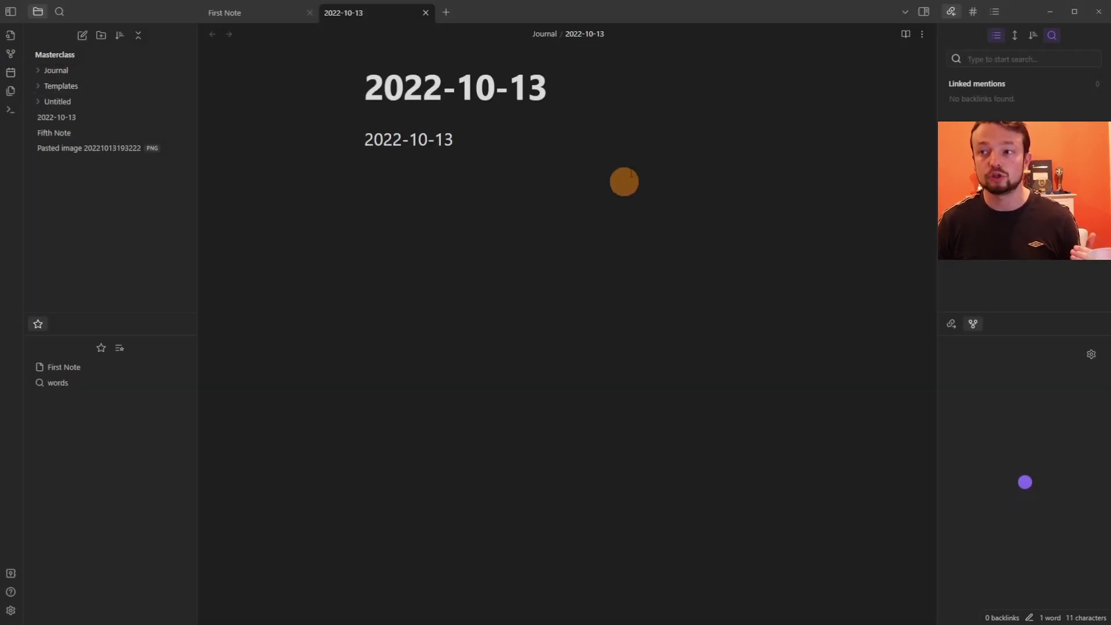
{"action": "left_click_drag", "start_coordinate": [463, 141], "coordinate": [351, 142]}
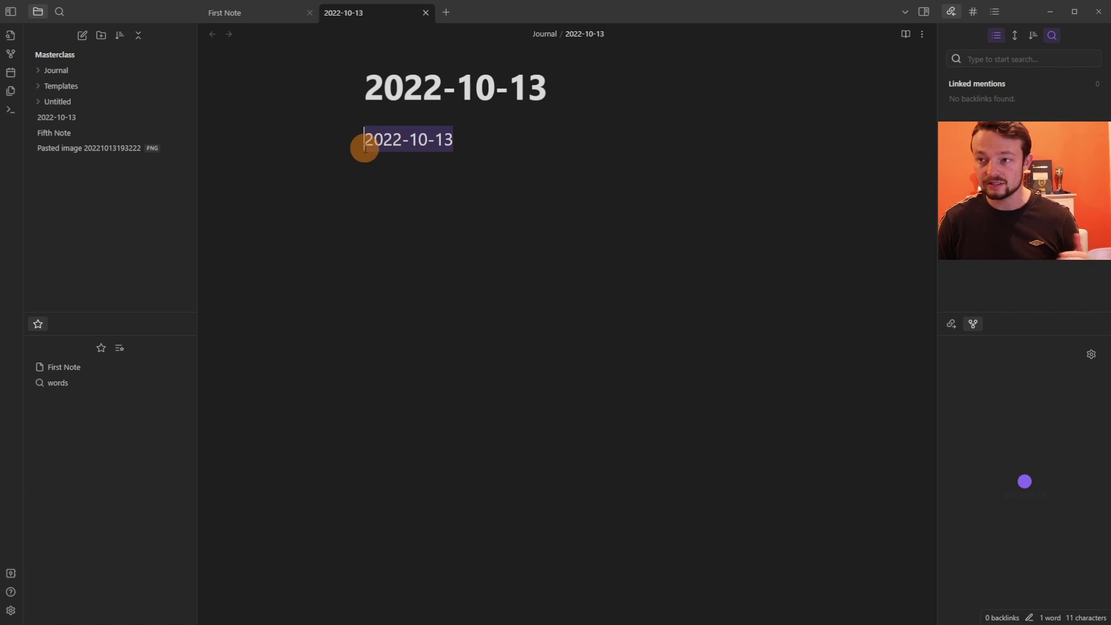
Compare the daily note's title with its templated date line and preview the older 2022-10-13 note outside the Journal folder
{"action": "left_click_drag", "start_coordinate": [570, 92], "coordinate": [331, 96]}
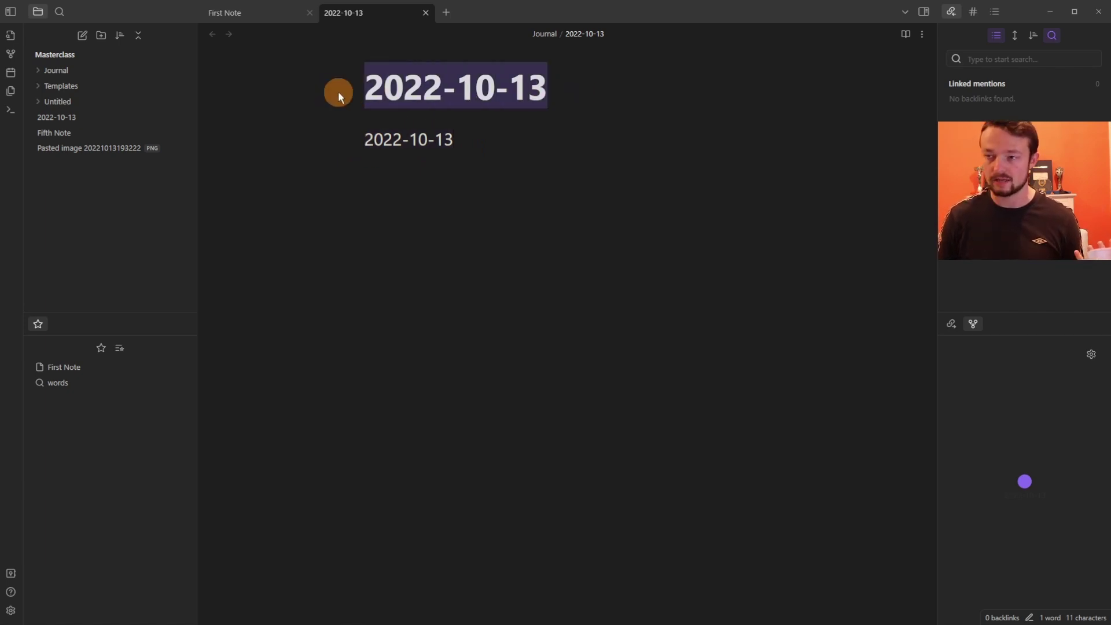
{"action": "left_click_drag", "start_coordinate": [450, 138], "coordinate": [329, 133]}
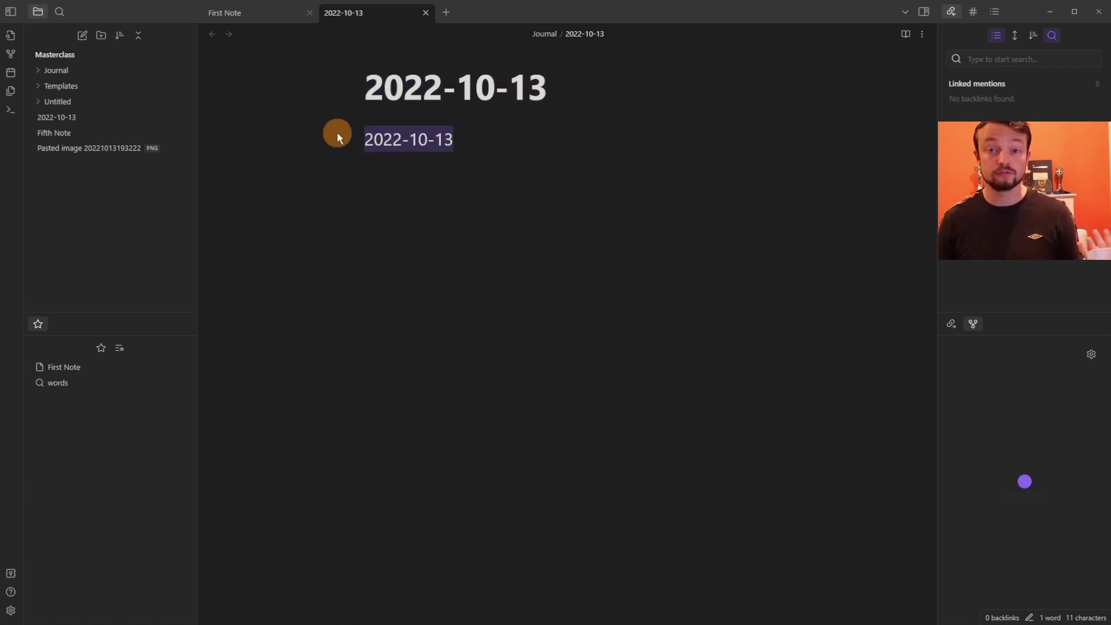
{"action": "left_click", "coordinate": [78, 71]}
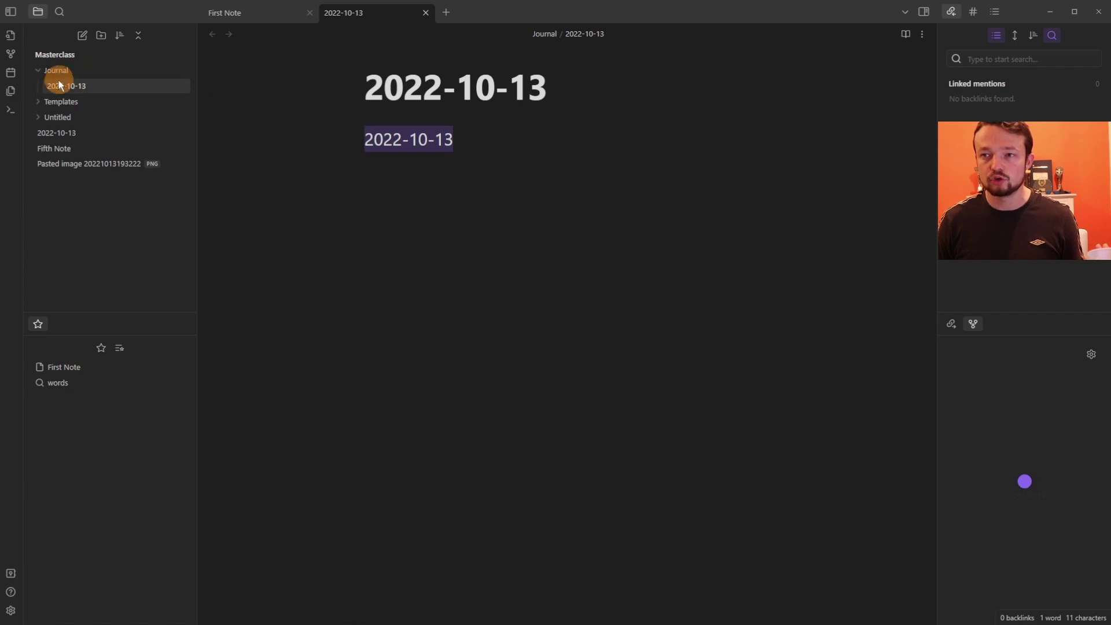
{"action": "mouse_move", "coordinate": [84, 86]}
{"action": "mouse_move", "coordinate": [69, 133]}
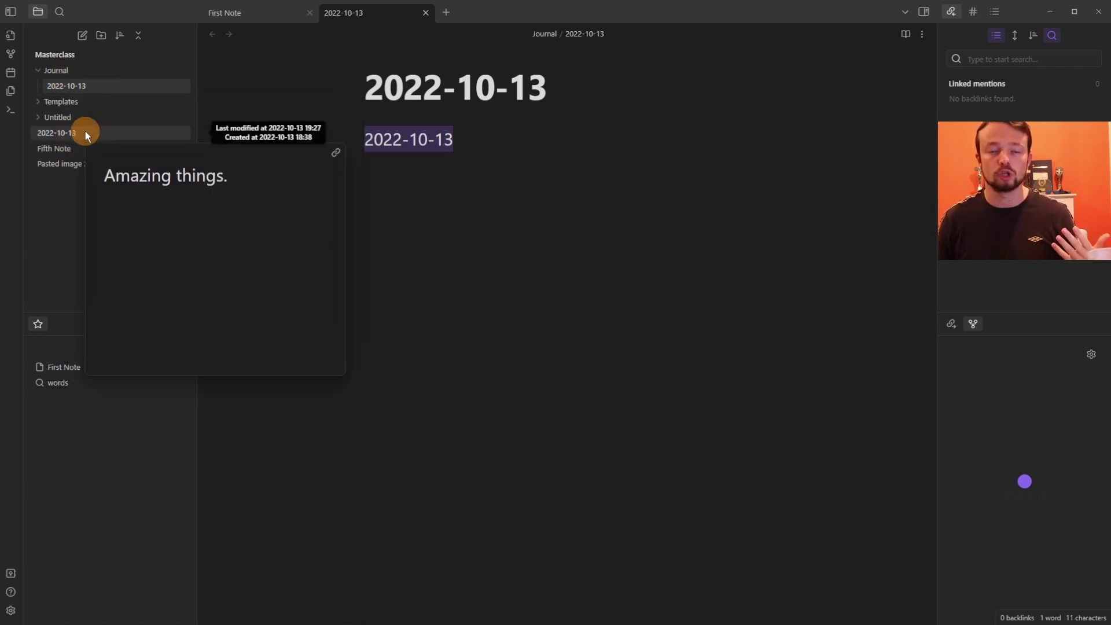
Move the top-level 2022-10-13 note into the Journal folder, then open and delete that duplicate
{"action": "left_click_drag", "start_coordinate": [85, 131], "coordinate": [112, 72]}
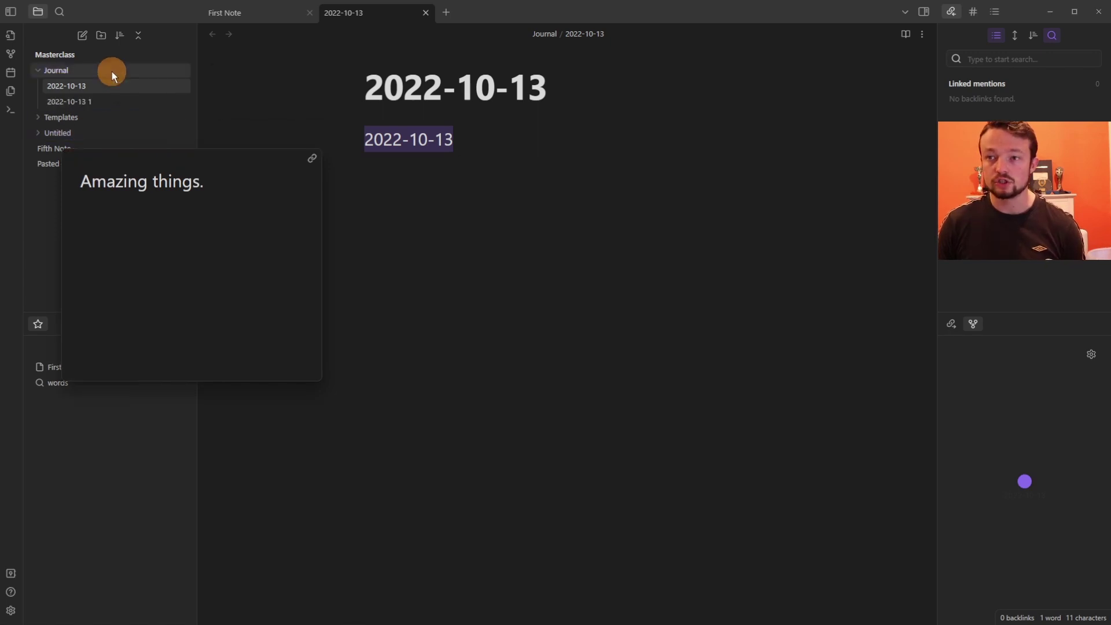
{"action": "left_click", "coordinate": [110, 102]}
{"action": "right_click", "coordinate": [375, 17]}
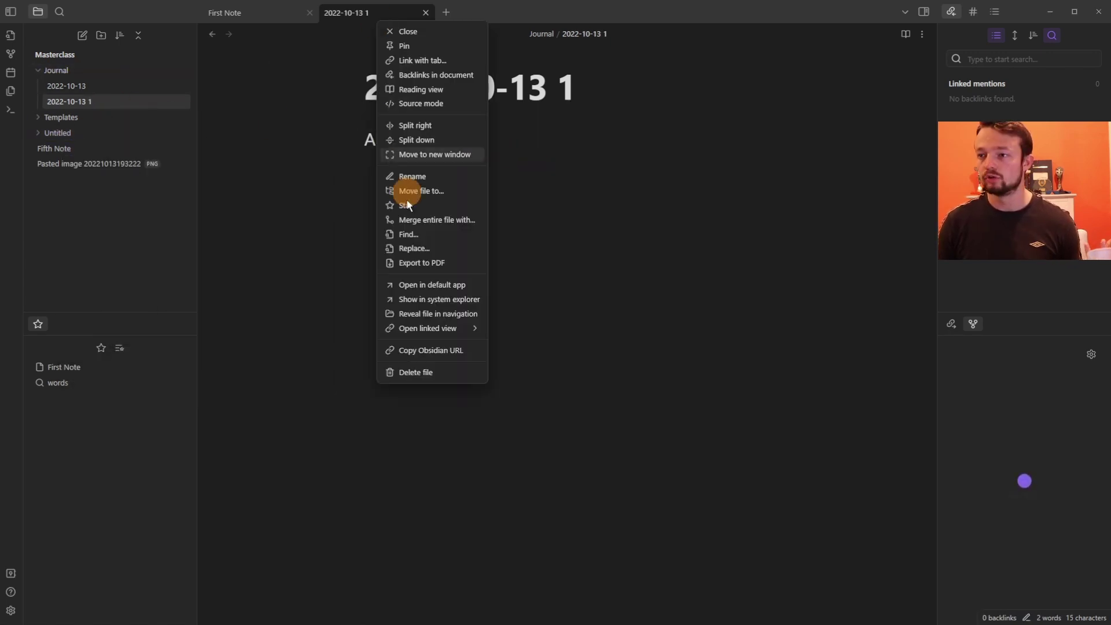
{"action": "left_click", "coordinate": [432, 372]}
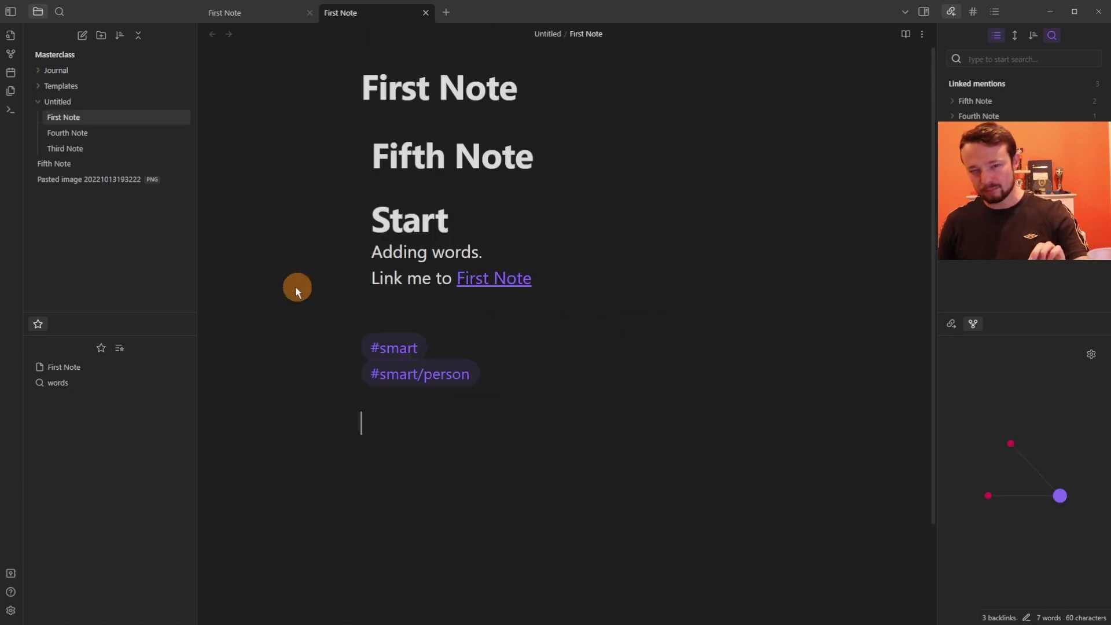
Open Daily Note Template from the Templates folder in a new tab and select its {{date}} placeholder
{"action": "left_click", "coordinate": [61, 85]}
{"action": "mouse_move", "coordinate": [108, 103]}
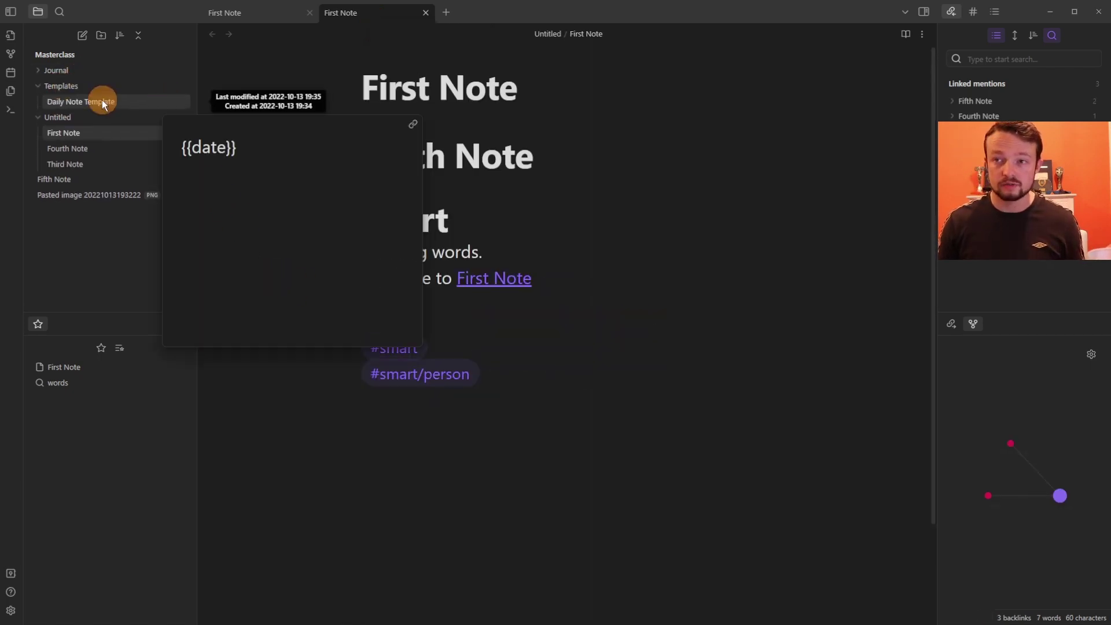
{"action": "left_click", "coordinate": [110, 102], "text": "ctrl"}
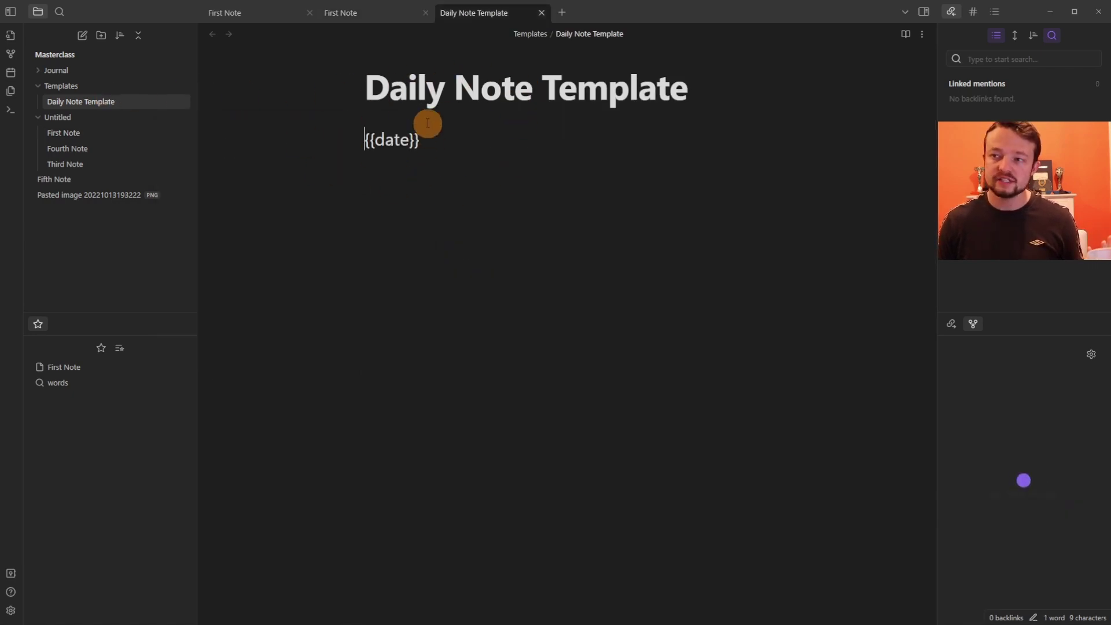
{"action": "left_click_drag", "start_coordinate": [434, 142], "coordinate": [339, 168]}
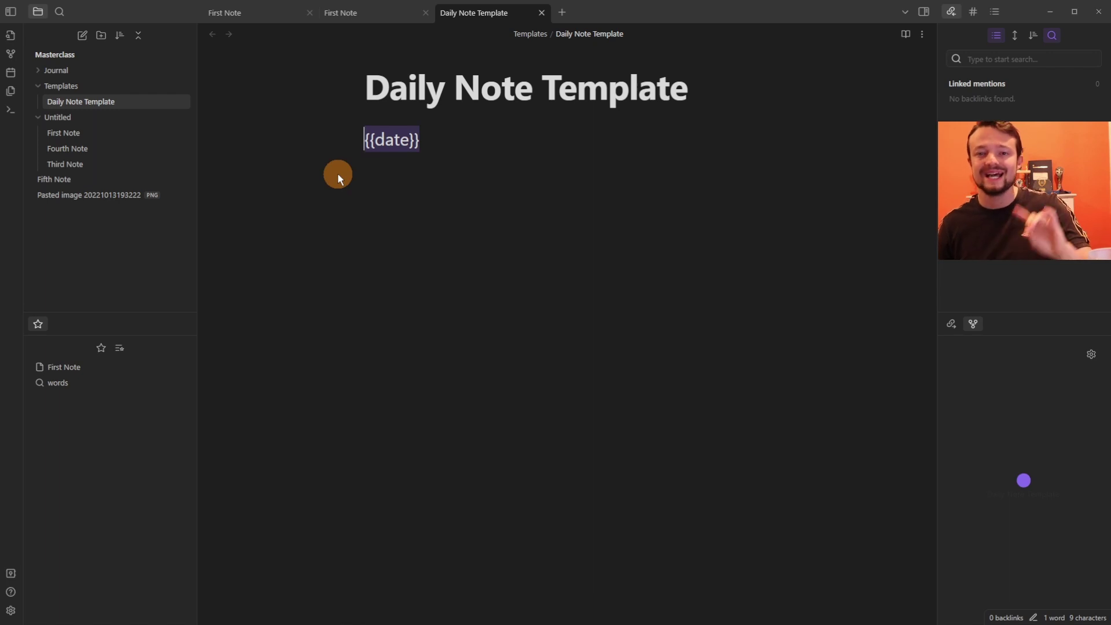
Insert the daily note template into First Note and create a note named Second Template in the Templates folder
{"action": "left_click", "coordinate": [371, 12]}
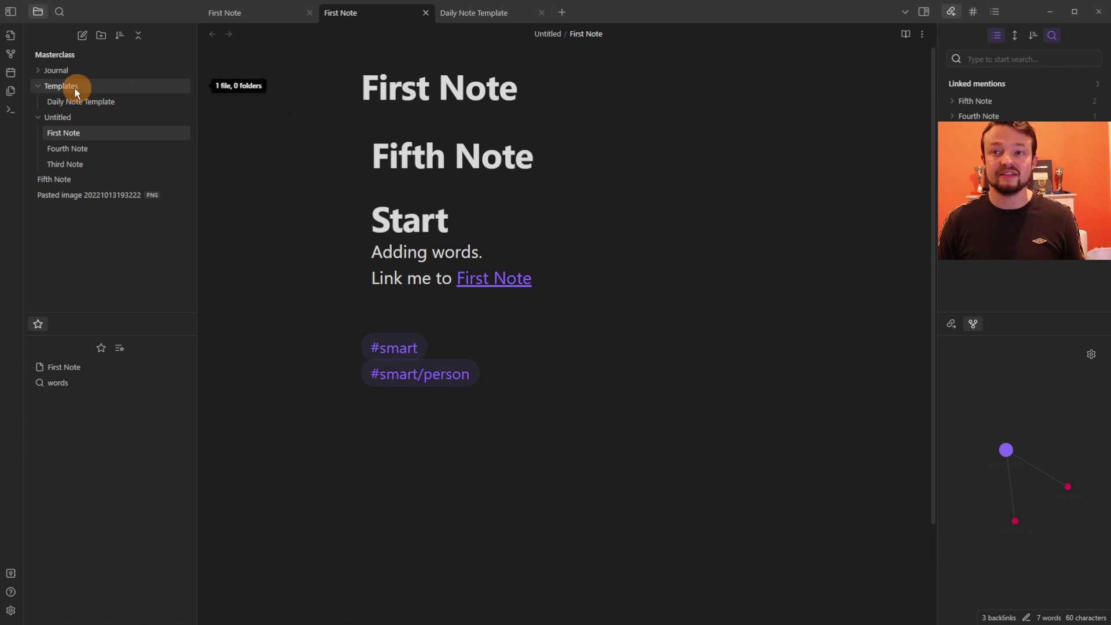
{"action": "left_click", "coordinate": [13, 92]}
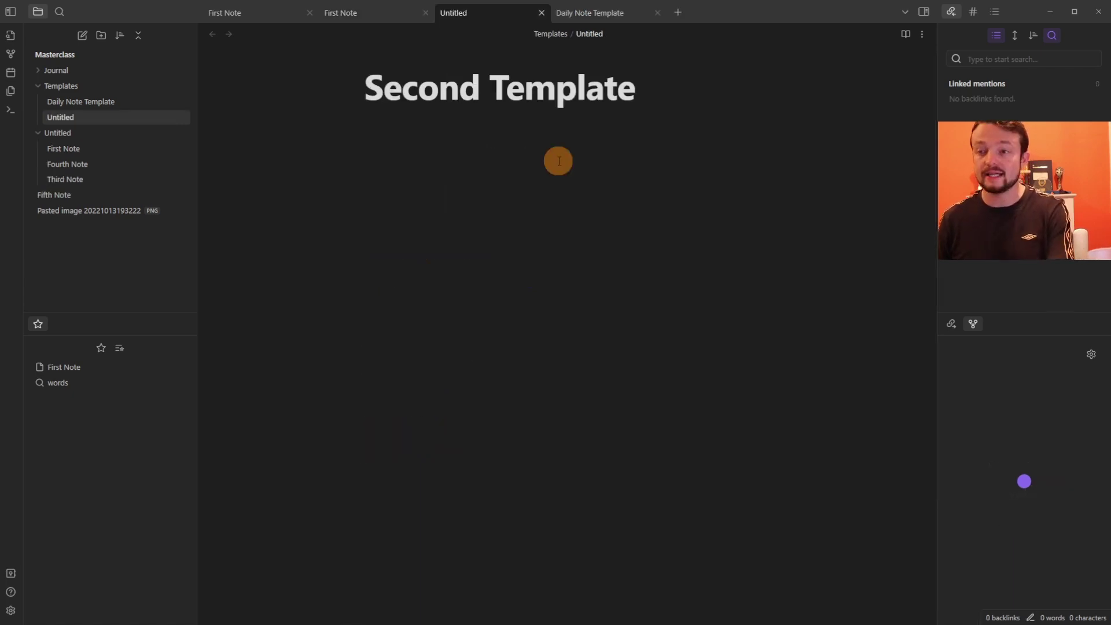
{"action": "key", "text": "Return"}
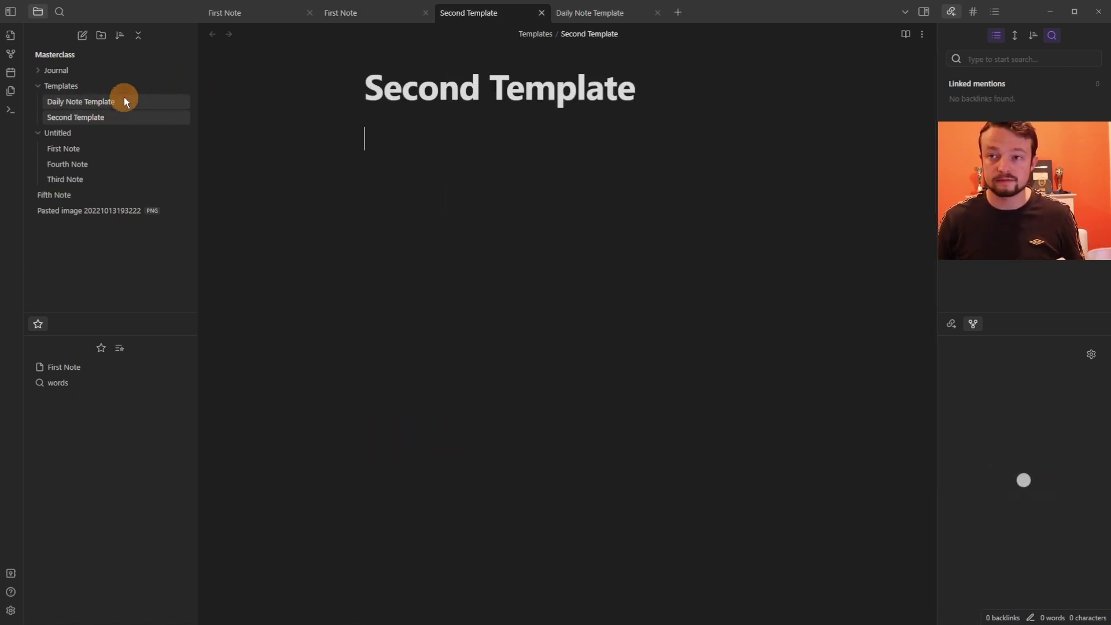
{"action": "left_click", "coordinate": [84, 86]}
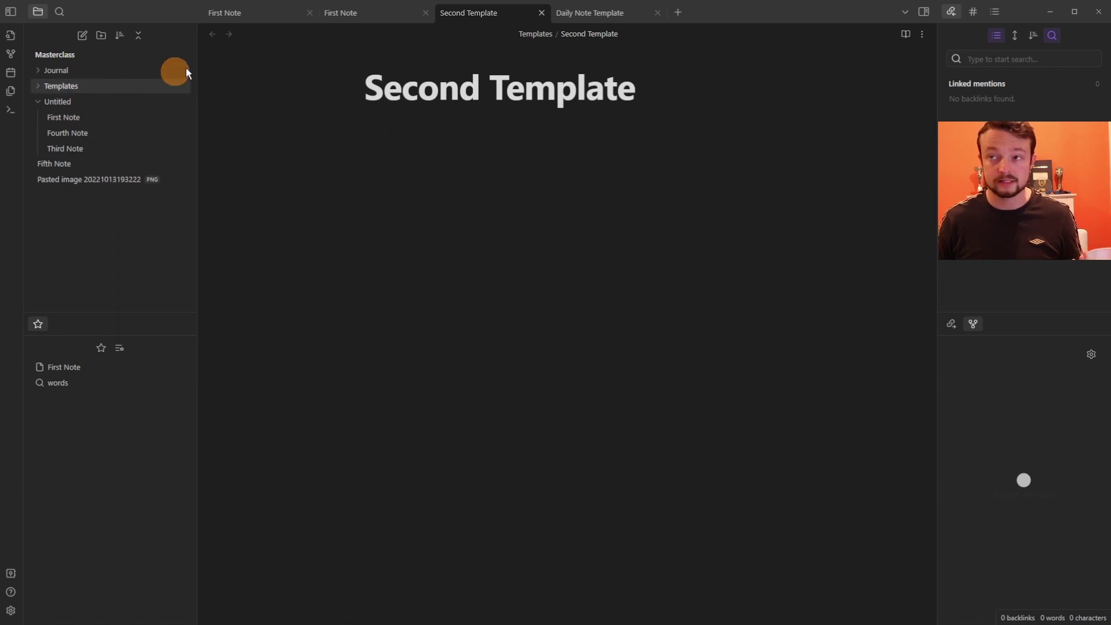
Insert Daily Note Template again at the end of First Note, choosing it from the template list
{"action": "left_click", "coordinate": [370, 13]}
{"action": "left_click", "coordinate": [11, 92]}
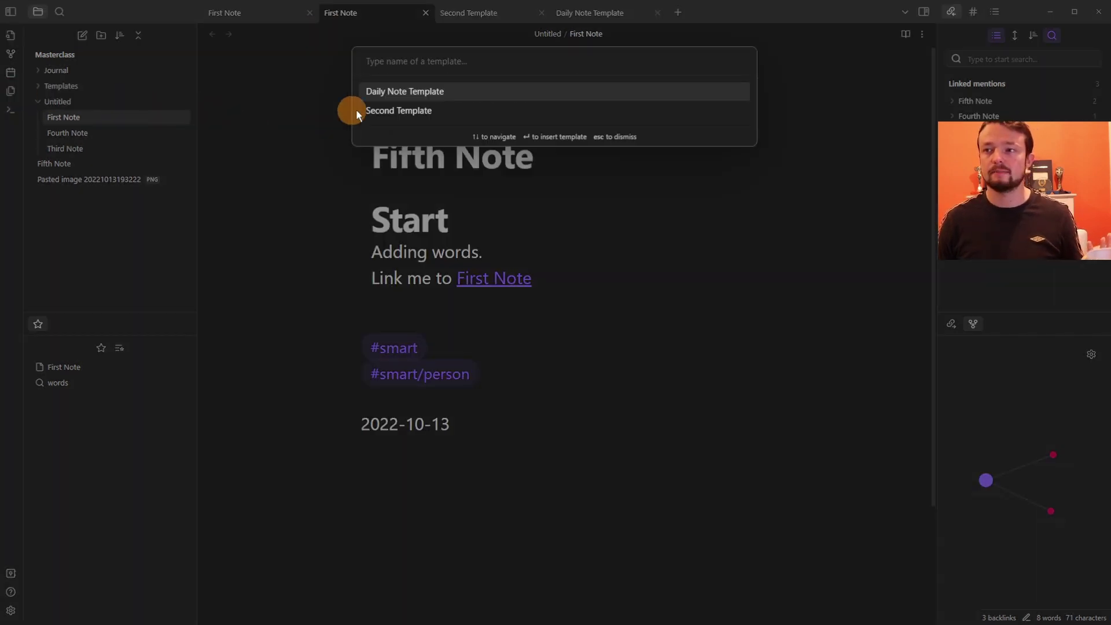
{"action": "left_click", "coordinate": [453, 93]}
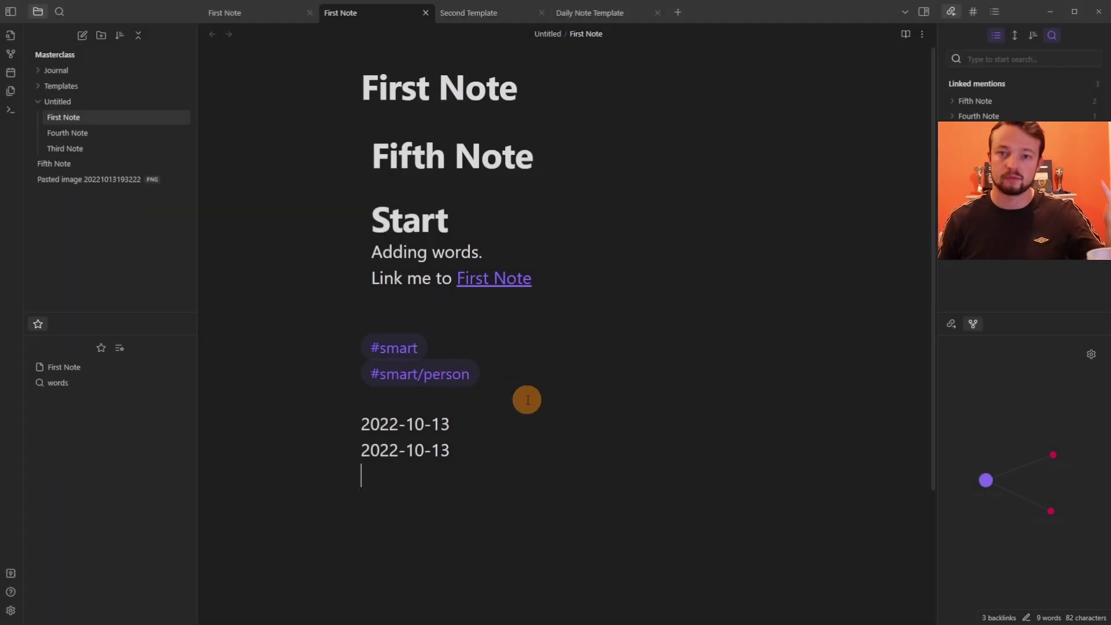
In the Files & Links settings, choose Move to system trash for deleted files
{"action": "left_click", "coordinate": [60, 85]}
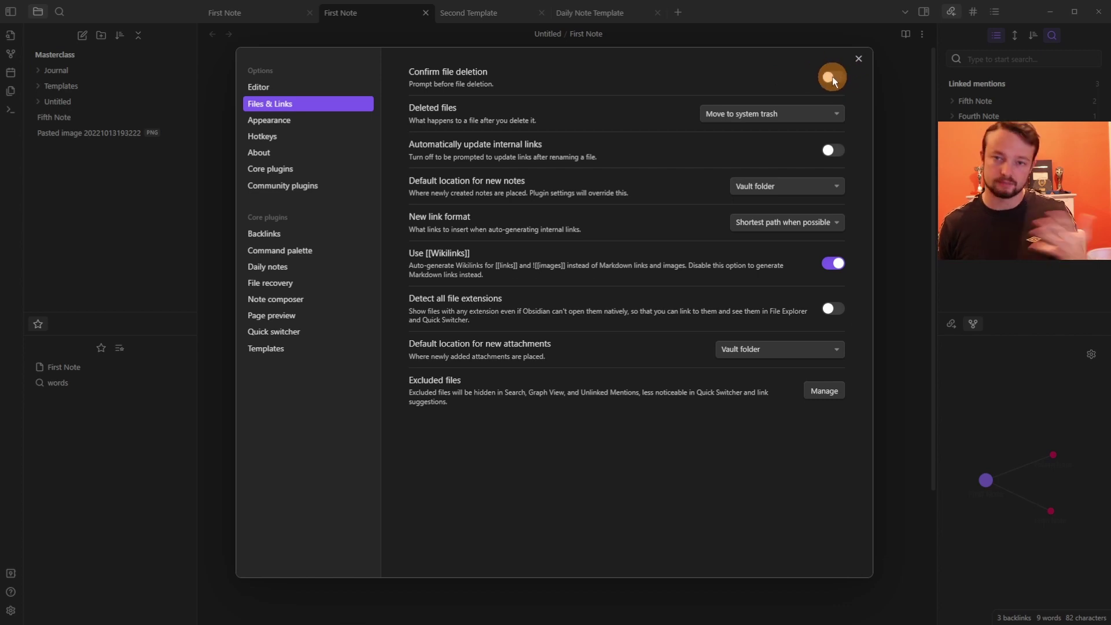
{"action": "left_click", "coordinate": [804, 116]}
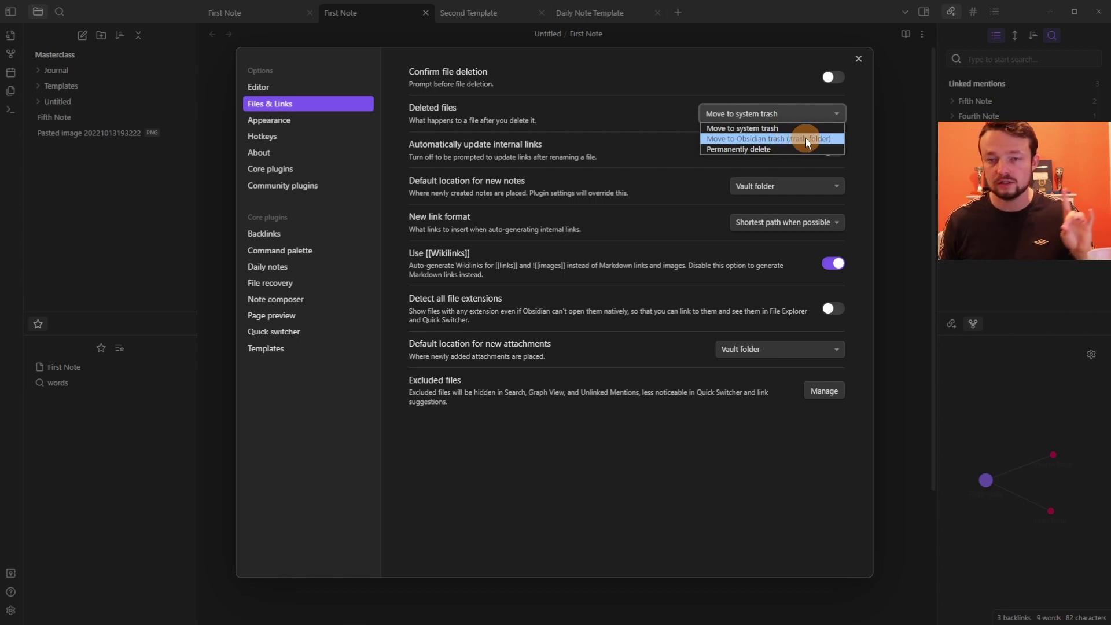
{"action": "left_click", "coordinate": [769, 128]}
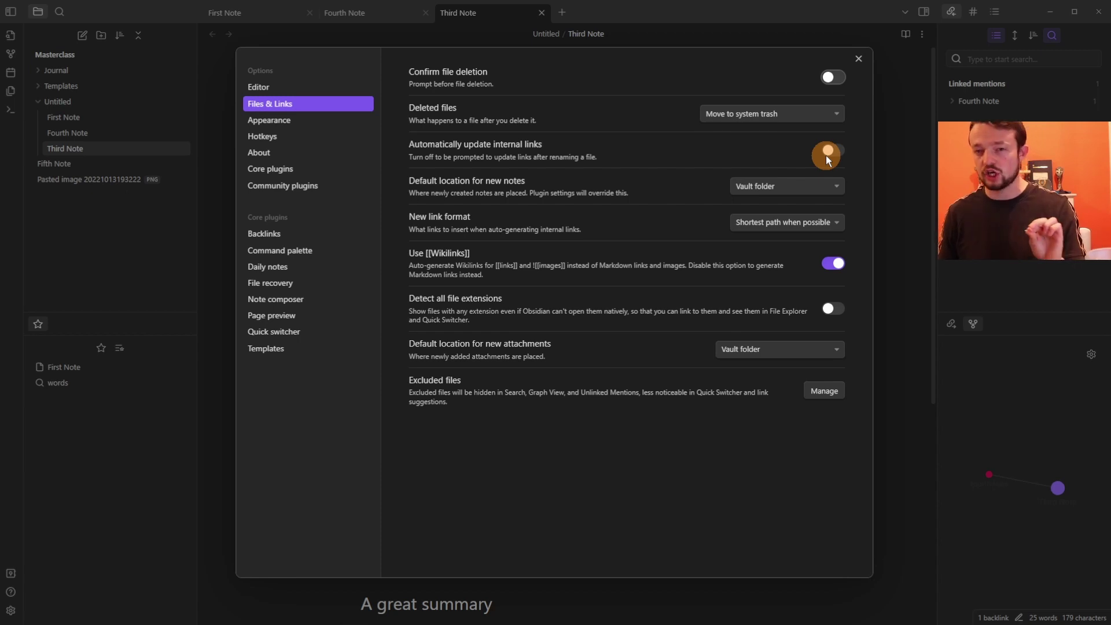
Rename the note Third Note to Third and choose to always update internal links
{"action": "left_click", "coordinate": [891, 157]}
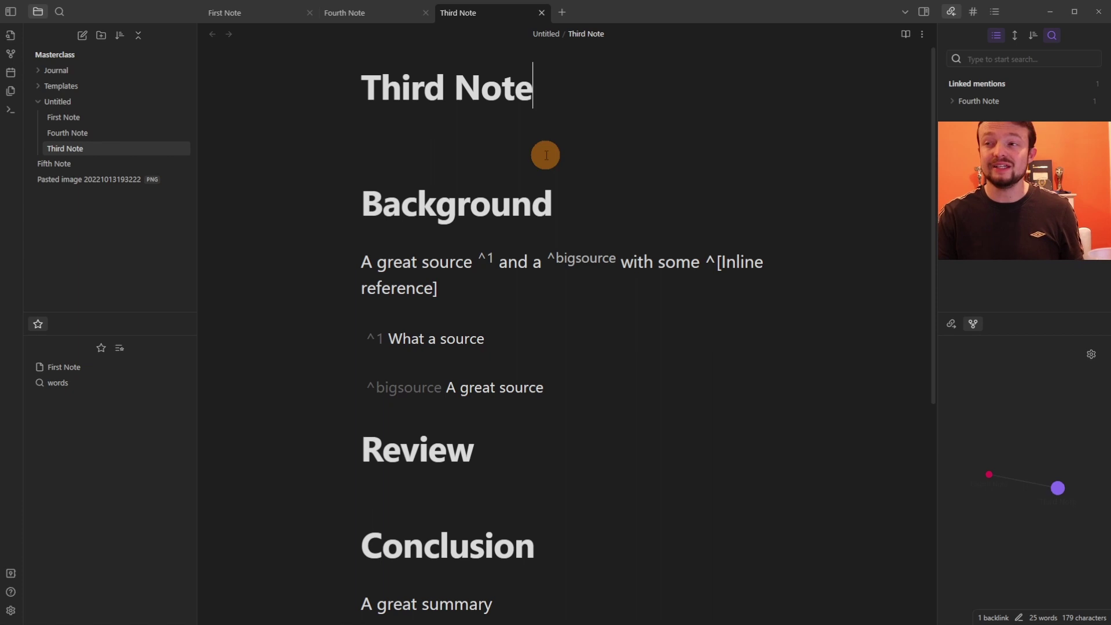
{"action": "key", "text": "BackSpace"}
{"action": "key", "text": "BackSpace"}
{"action": "key", "text": "BackSpace"}
{"action": "key", "text": "BackSpace"}
{"action": "key", "text": "BackSpace"}
{"action": "key", "text": "Return"}
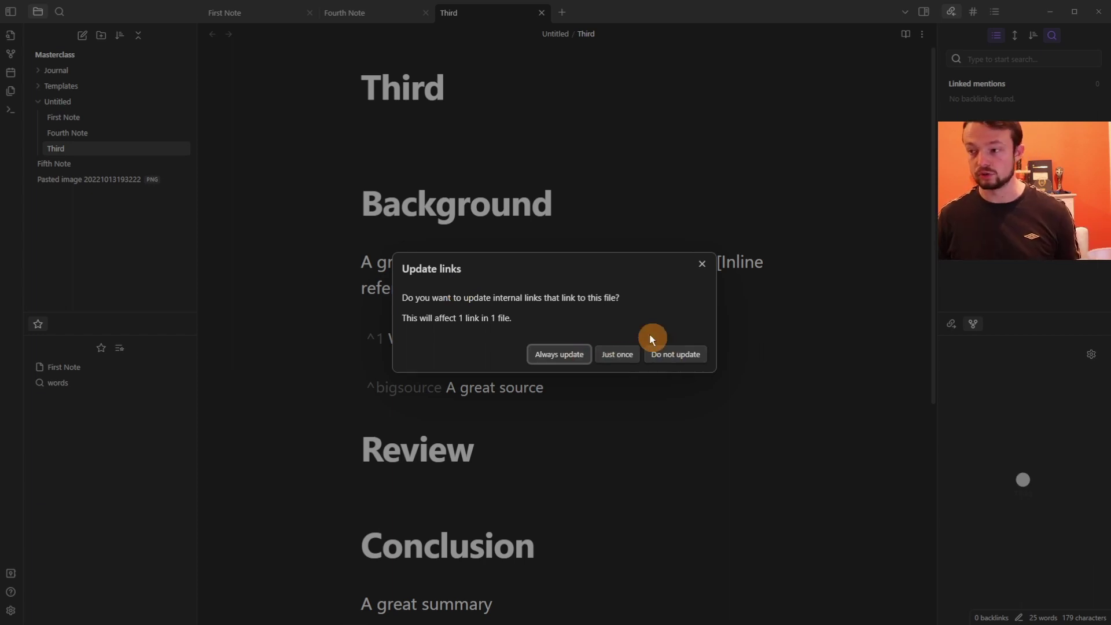
{"action": "left_click", "coordinate": [555, 355]}
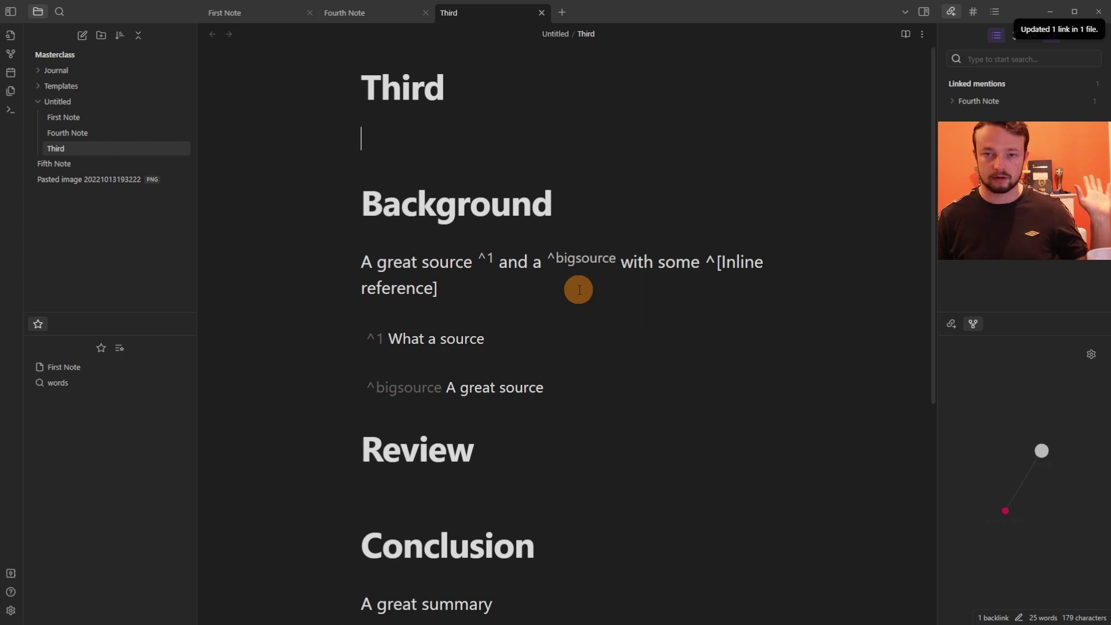
Rename the Untitled folder to Notes and set it as the specified folder for creating new notes
{"action": "key", "text": "ctrl+comma"}
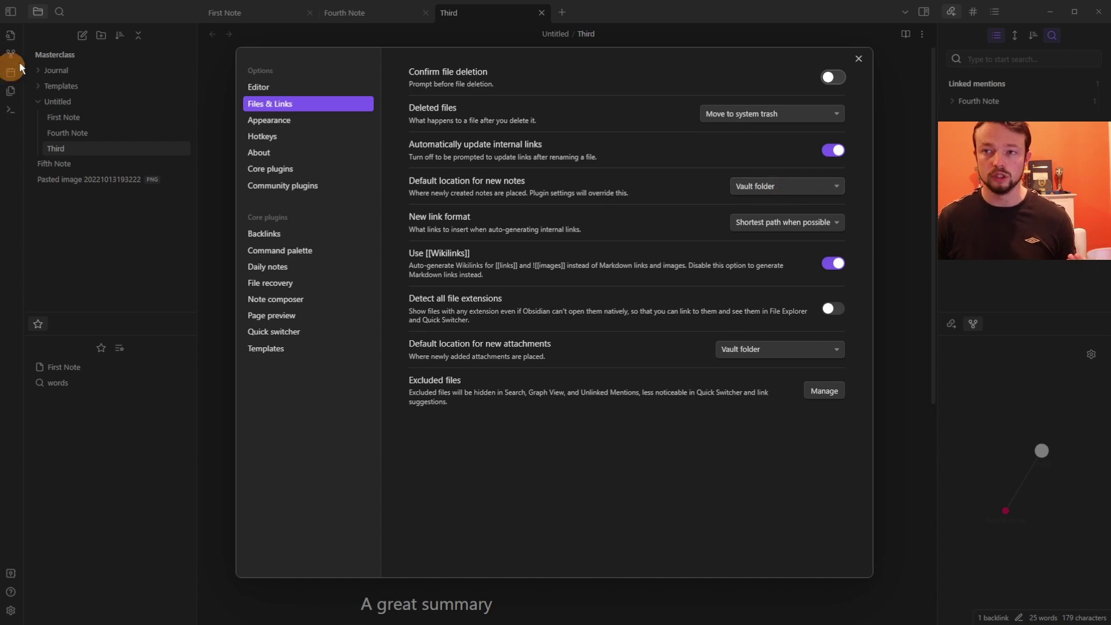
{"action": "left_click", "coordinate": [788, 187]}
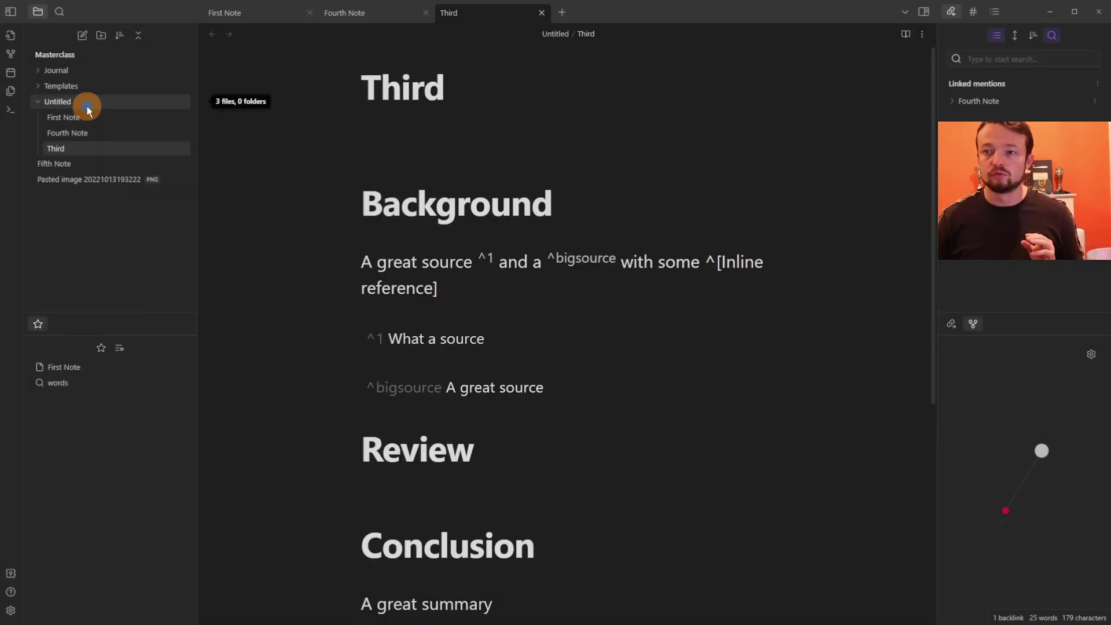
{"action": "right_click", "coordinate": [87, 104]}
{"action": "left_click", "coordinate": [160, 162]}
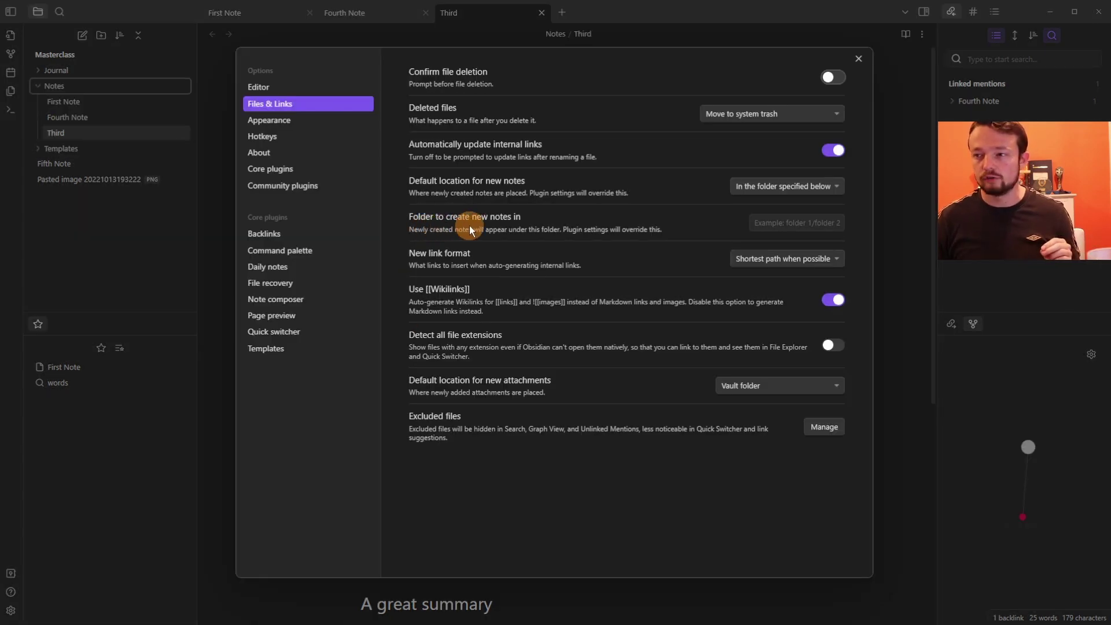
{"action": "left_click", "coordinate": [796, 223]}
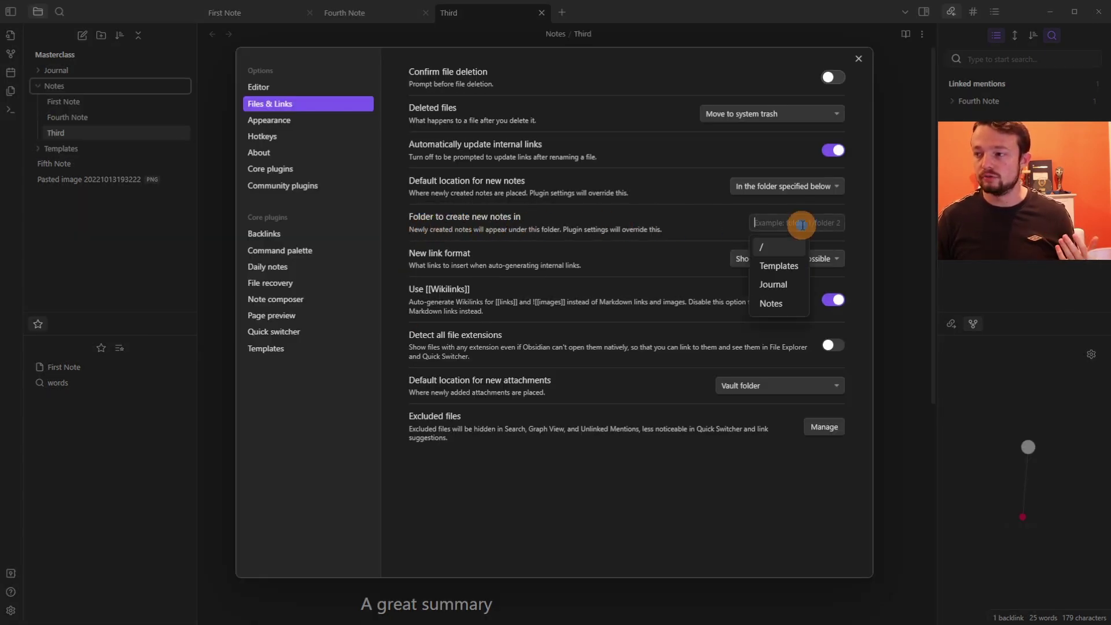
{"action": "left_click", "coordinate": [781, 303]}
Add shortest, relative and absolute path links to Daily Note Template in the Third note, keeping Shortest path when possible as the format
{"action": "left_click", "coordinate": [777, 259]}
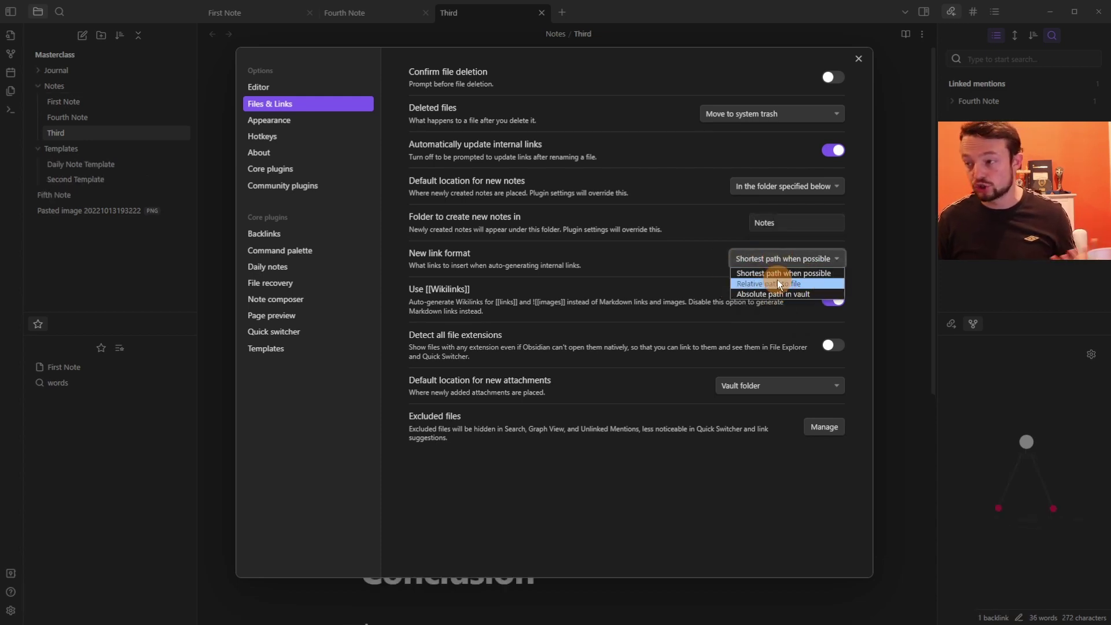
{"action": "left_click", "coordinate": [870, 249]}
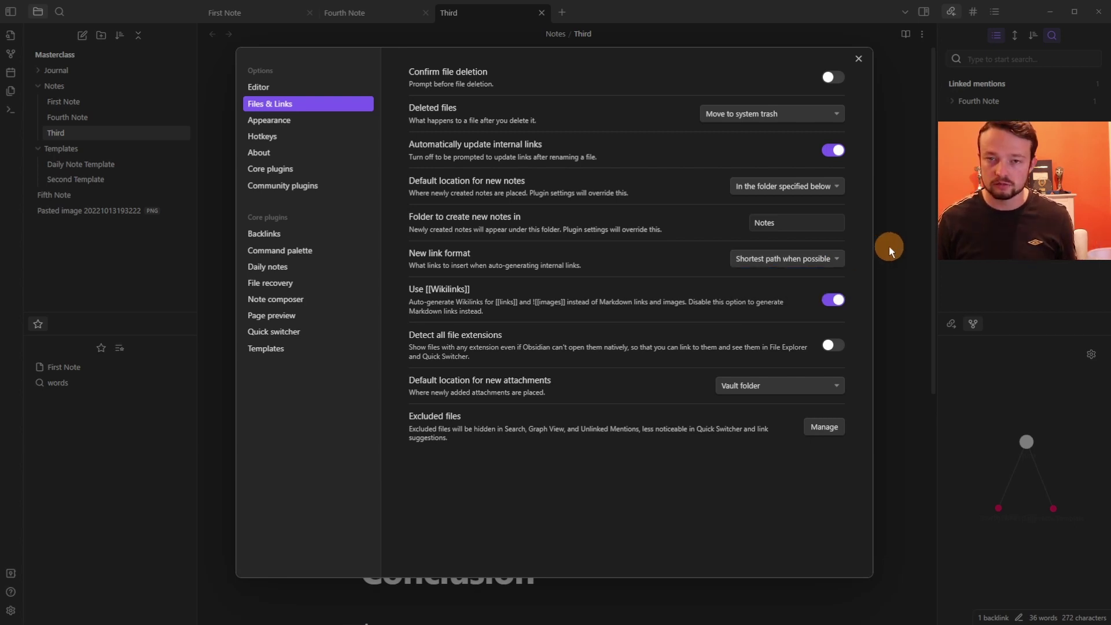
{"action": "key", "text": "Escape"}
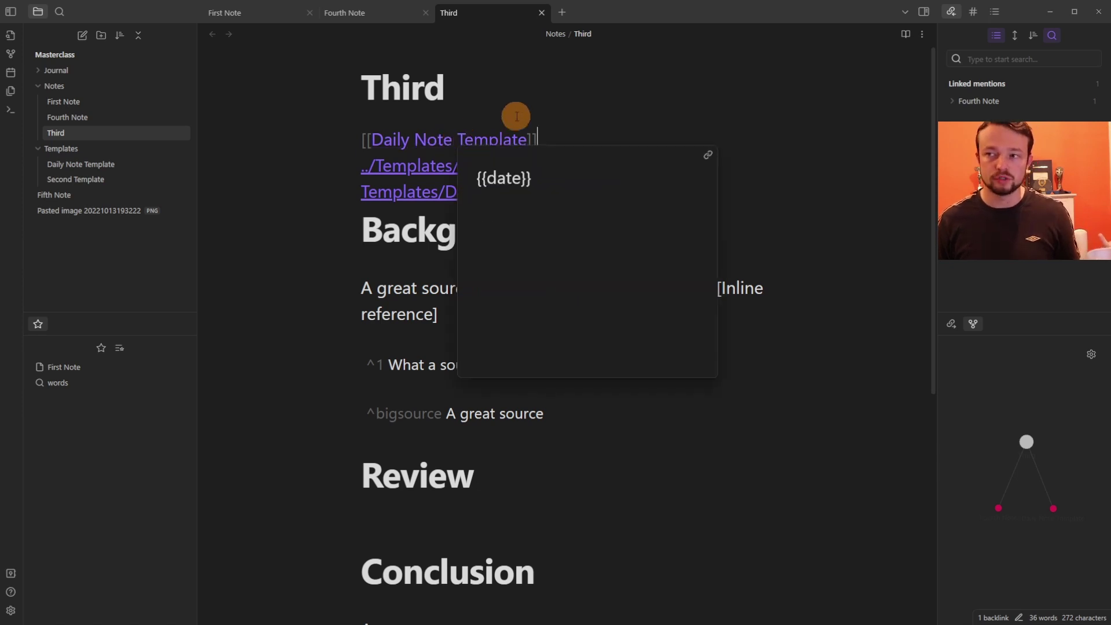
Compare the relative and absolute path links to Daily Note Template with the vault's folder structure
{"action": "key", "text": "Down"}
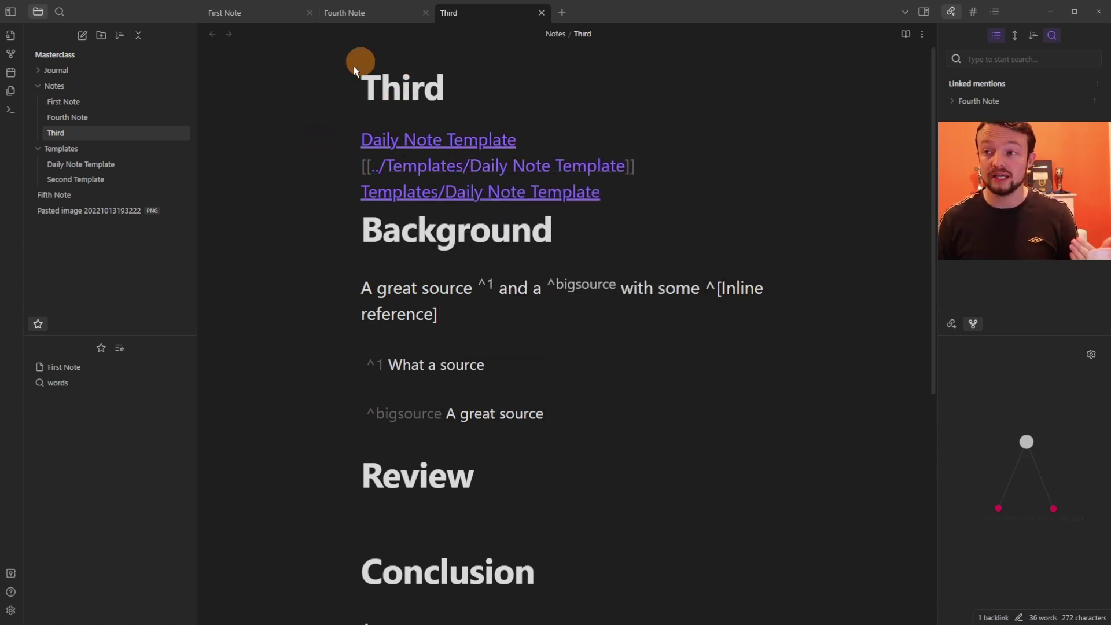
{"action": "mouse_move", "coordinate": [106, 93]}
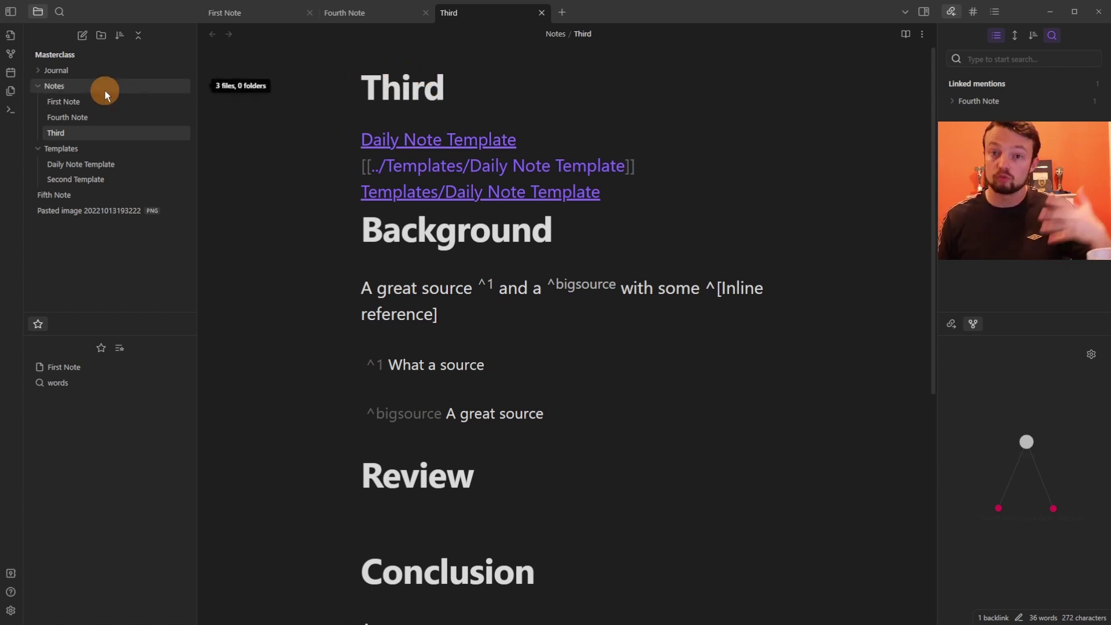
{"action": "mouse_move", "coordinate": [439, 162]}
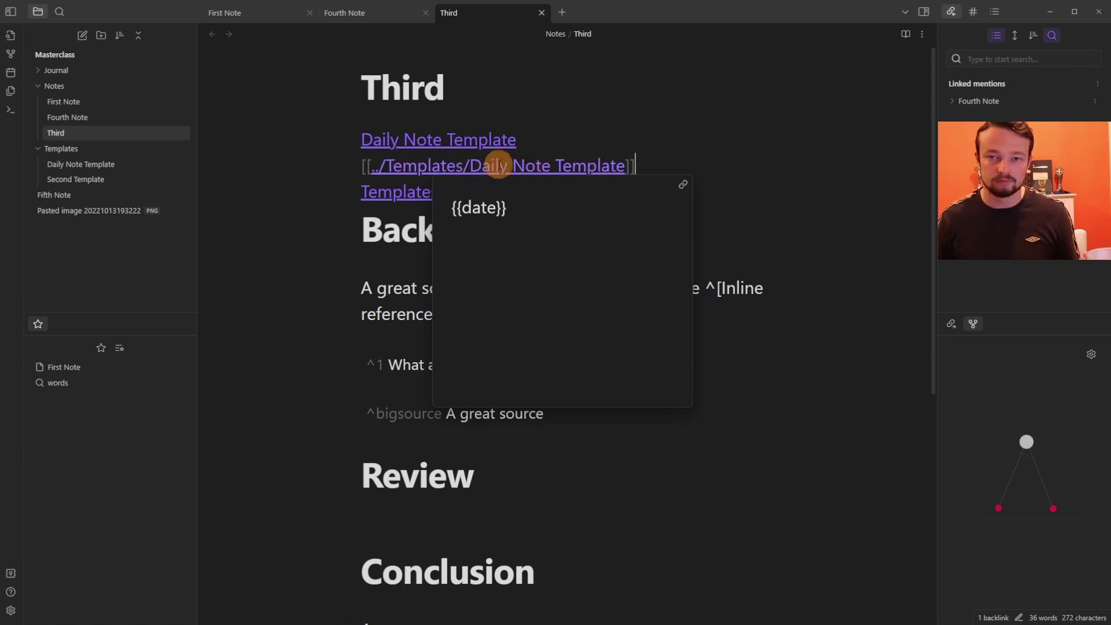
{"action": "left_click", "coordinate": [632, 191]}
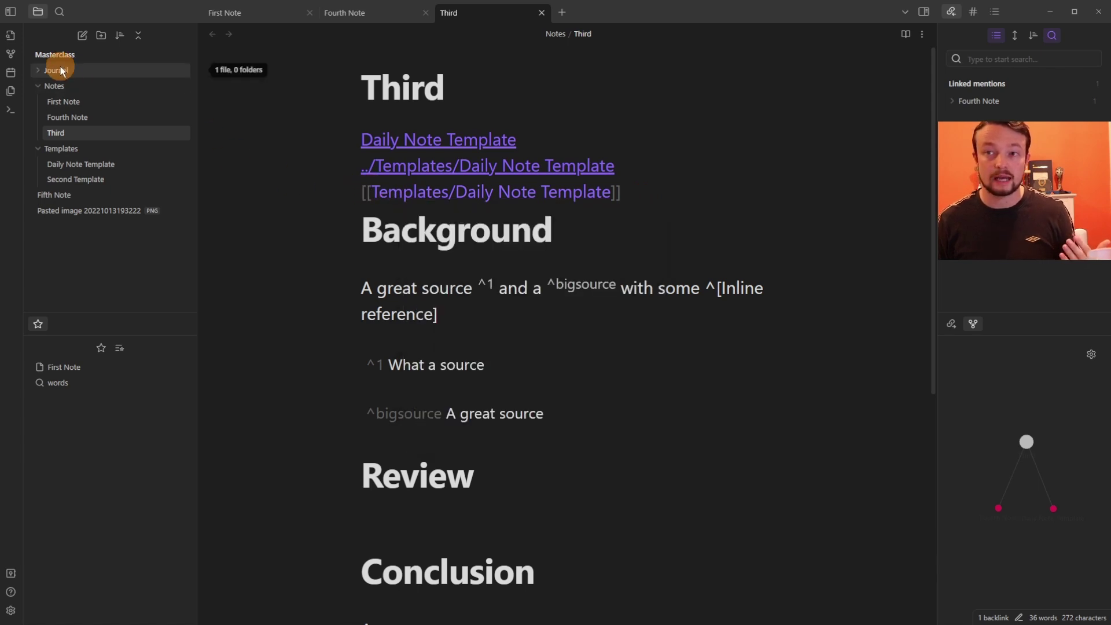
{"action": "mouse_move", "coordinate": [417, 192]}
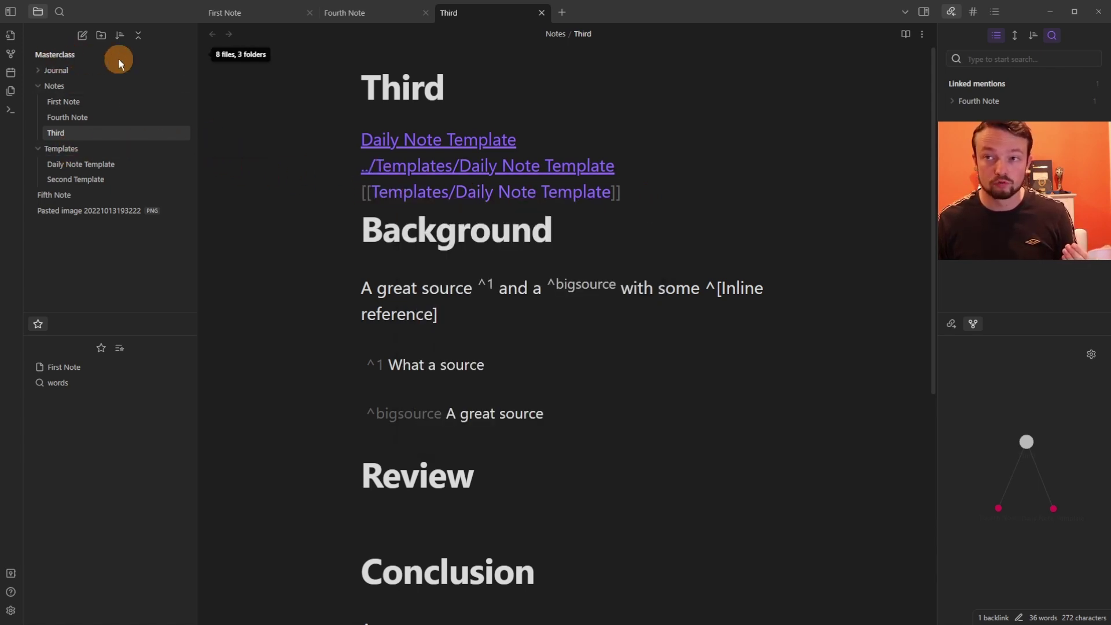
Turn on Detect all file extensions and open New Microsoft Excel Worksheet from the vault's file list
{"action": "key", "text": "ctrl+comma"}
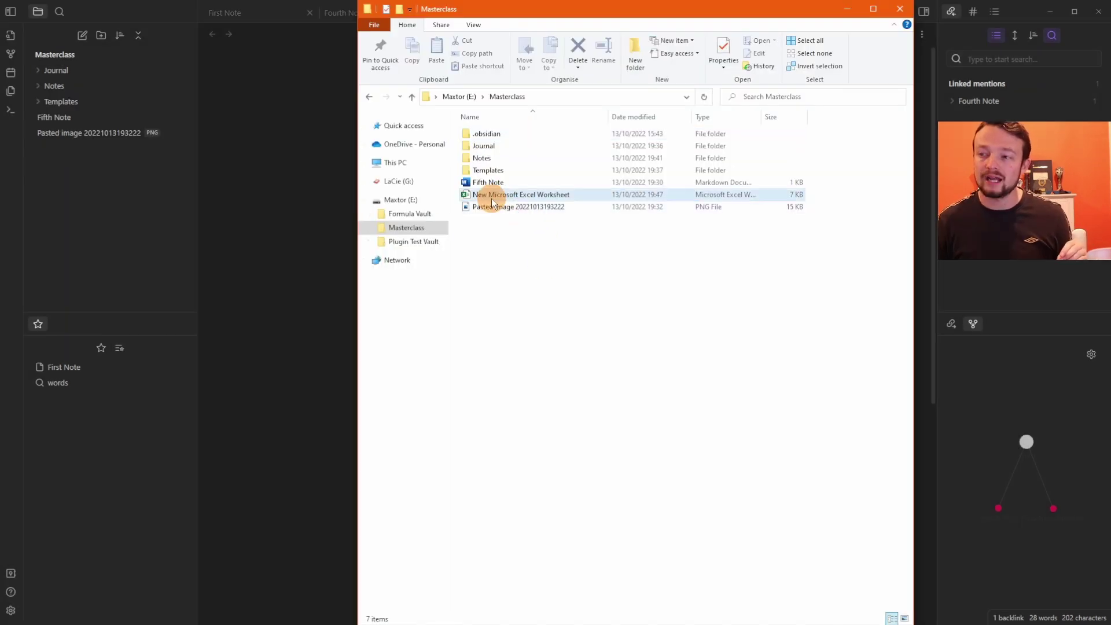
{"action": "left_click", "coordinate": [512, 207]}
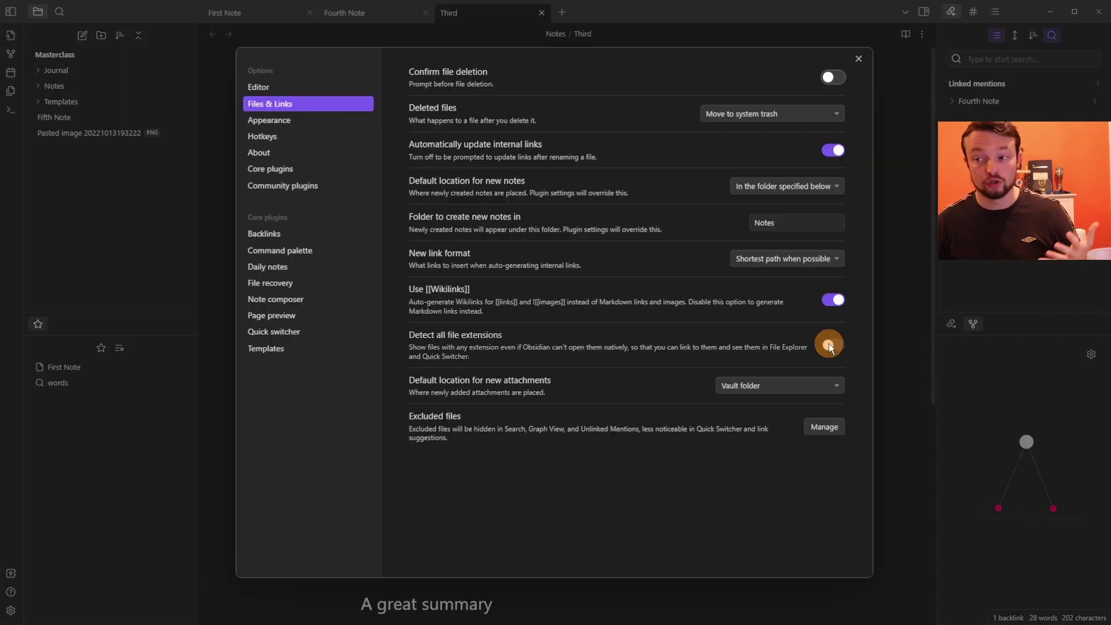
{"action": "left_click", "coordinate": [829, 344]}
{"action": "left_click", "coordinate": [885, 330]}
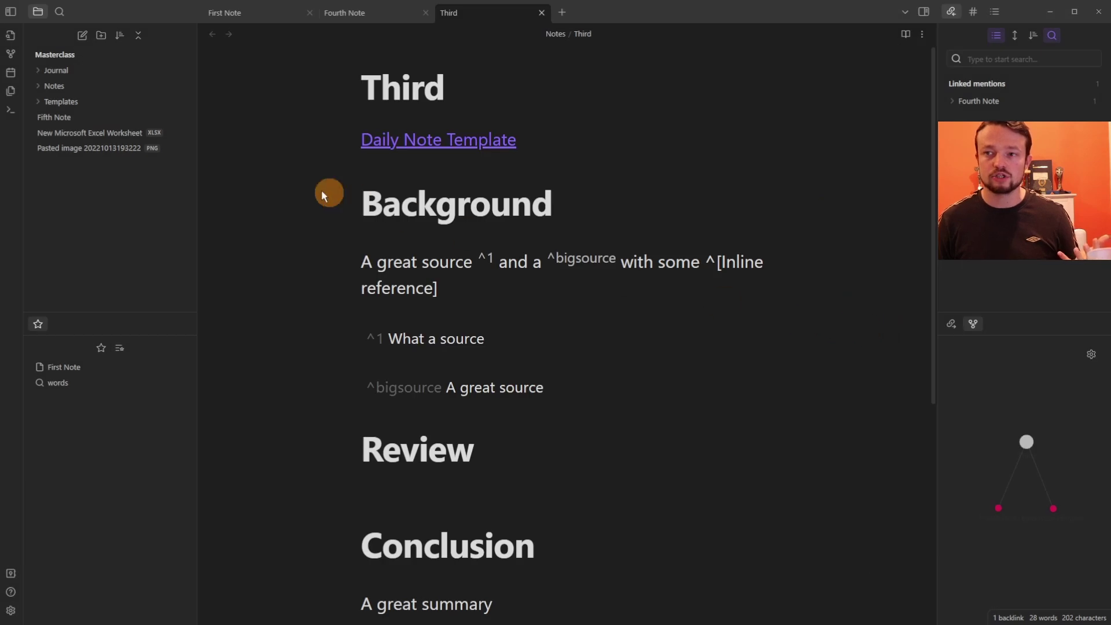
{"action": "mouse_move", "coordinate": [180, 136]}
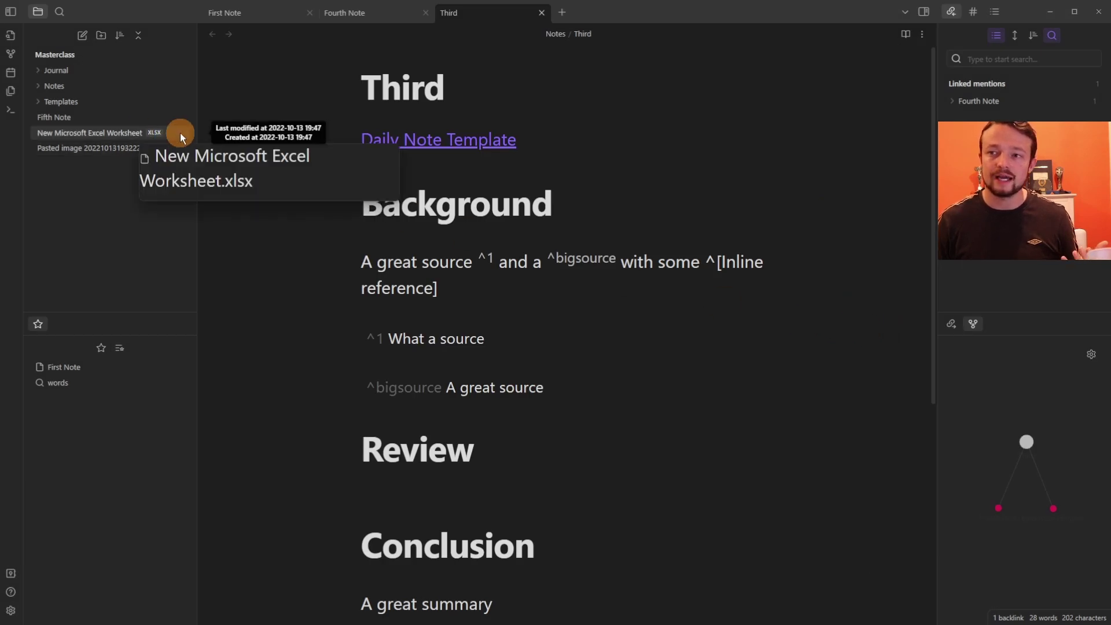
{"action": "left_click", "coordinate": [134, 134]}
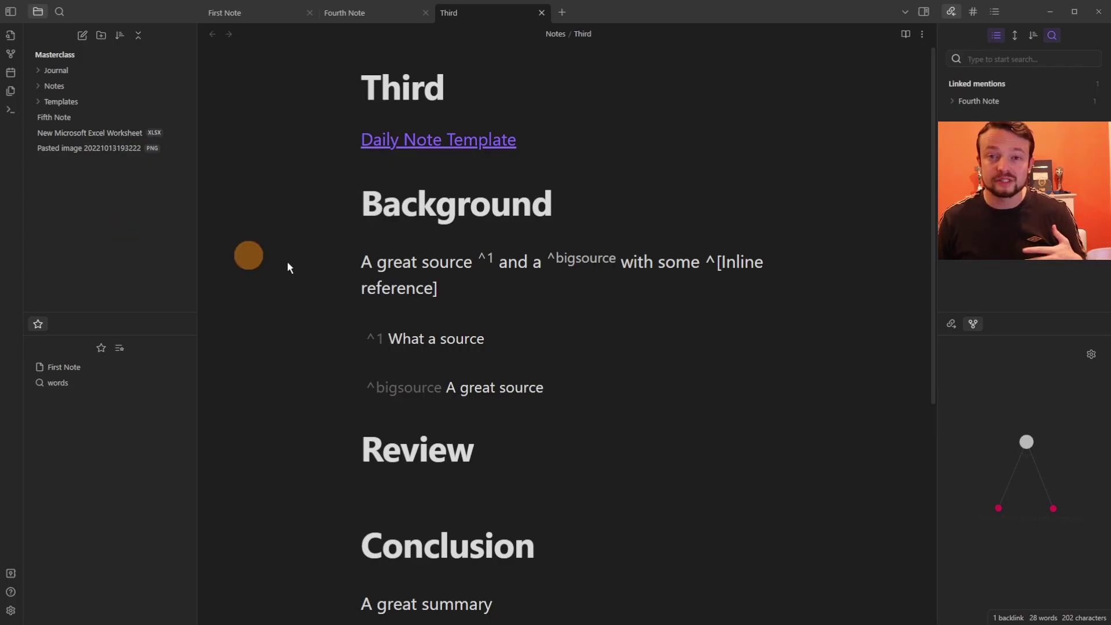
{"action": "left_click", "coordinate": [456, 241]}
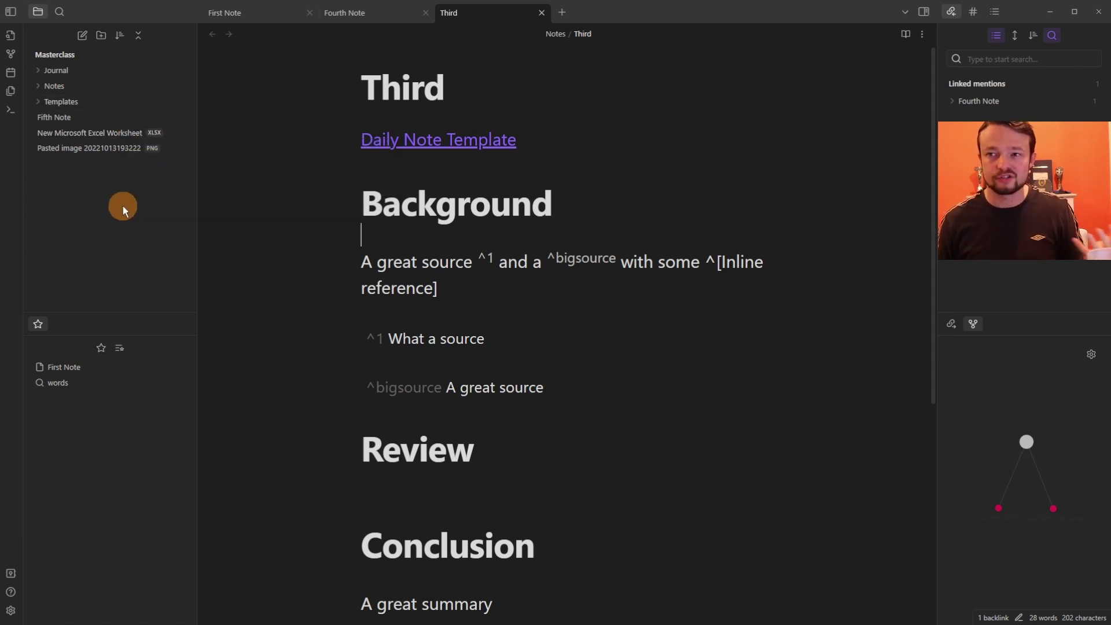
Review the available options for the default location of new attachments
{"action": "key", "text": "ctrl+comma"}
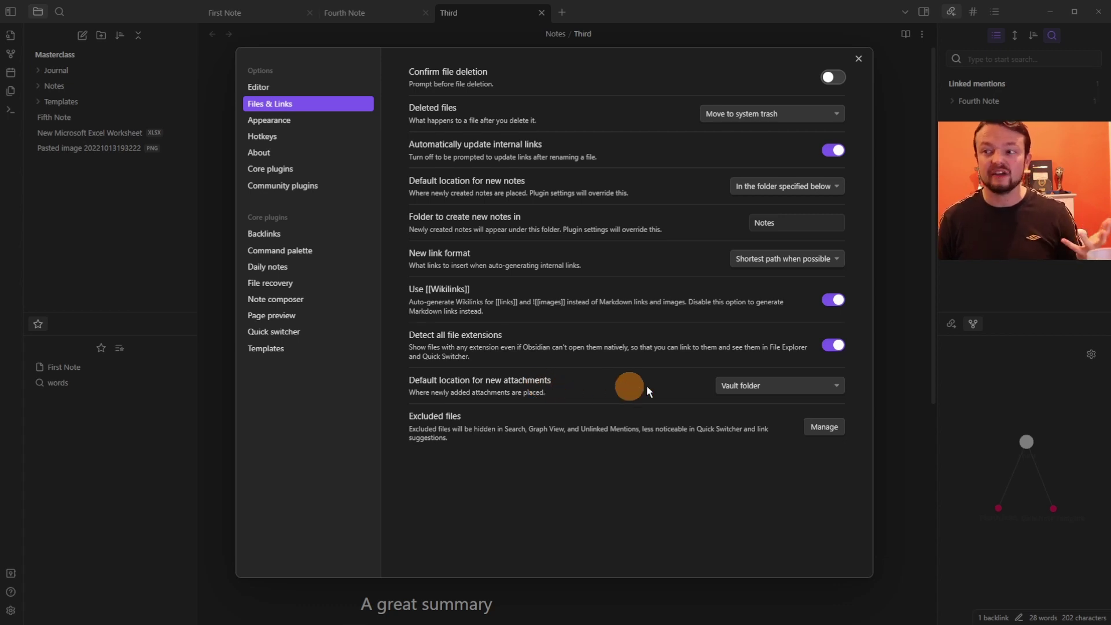
{"action": "left_click", "coordinate": [756, 388]}
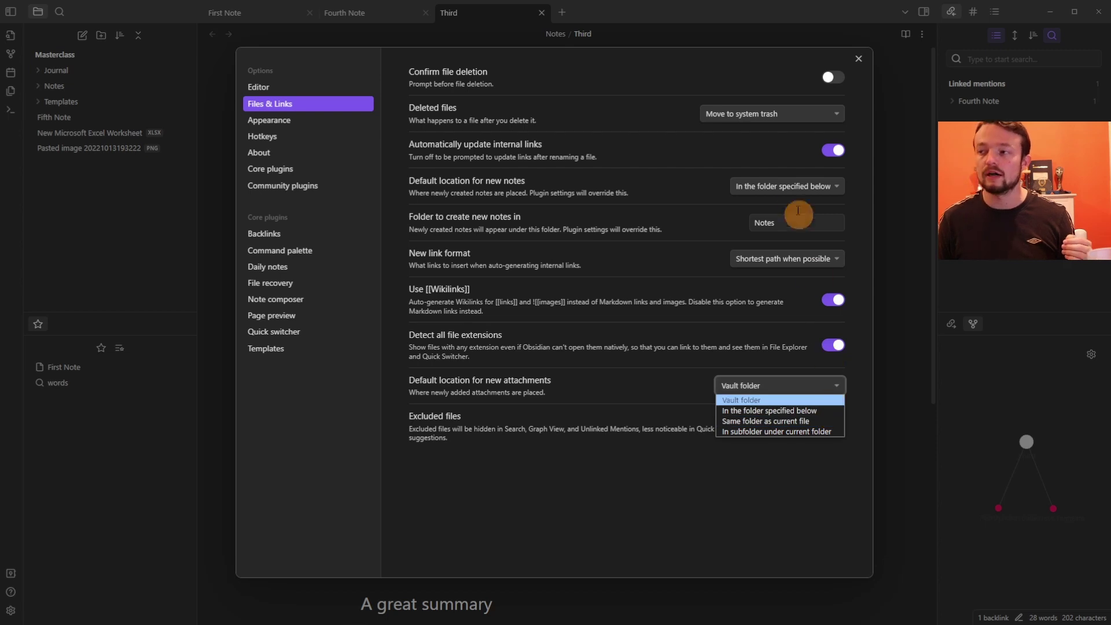
{"action": "left_click", "coordinate": [912, 298]}
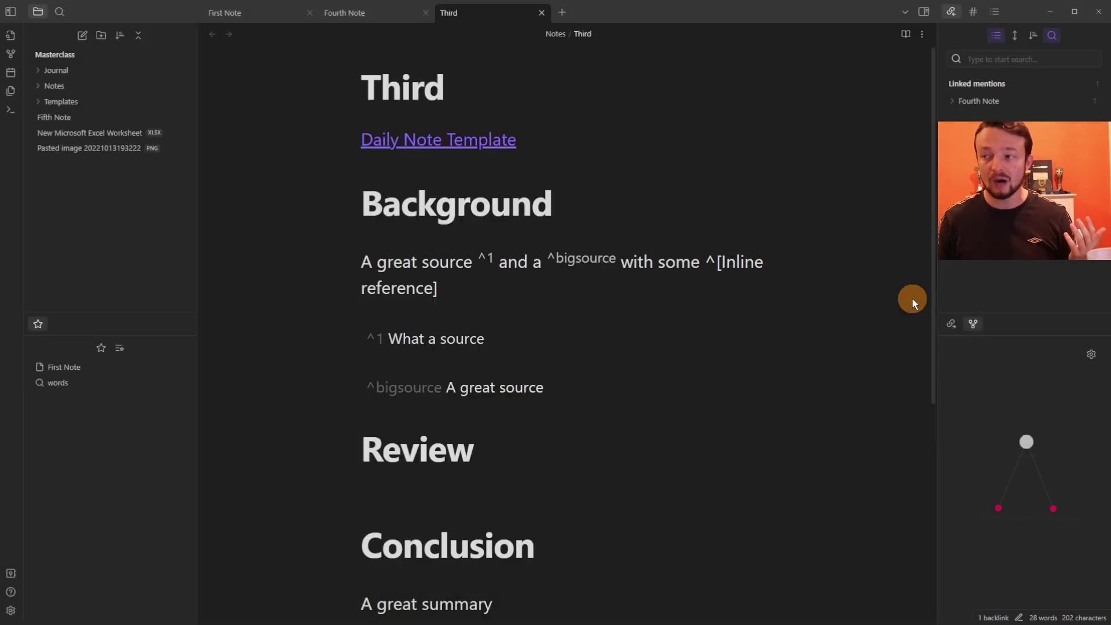
Create an Images folder inside Notes and set it as the attachment folder
{"action": "right_click", "coordinate": [75, 86]}
{"action": "left_click", "coordinate": [113, 112]}
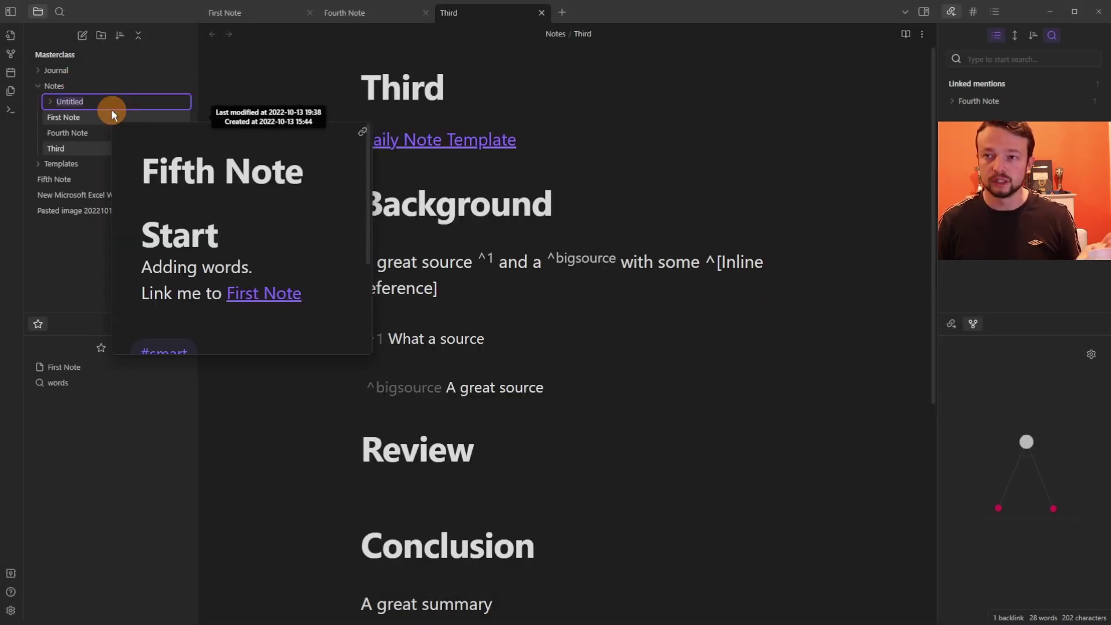
{"action": "type", "text": "Images"}
{"action": "key", "text": "Return"}
{"action": "right_click", "coordinate": [119, 103]}
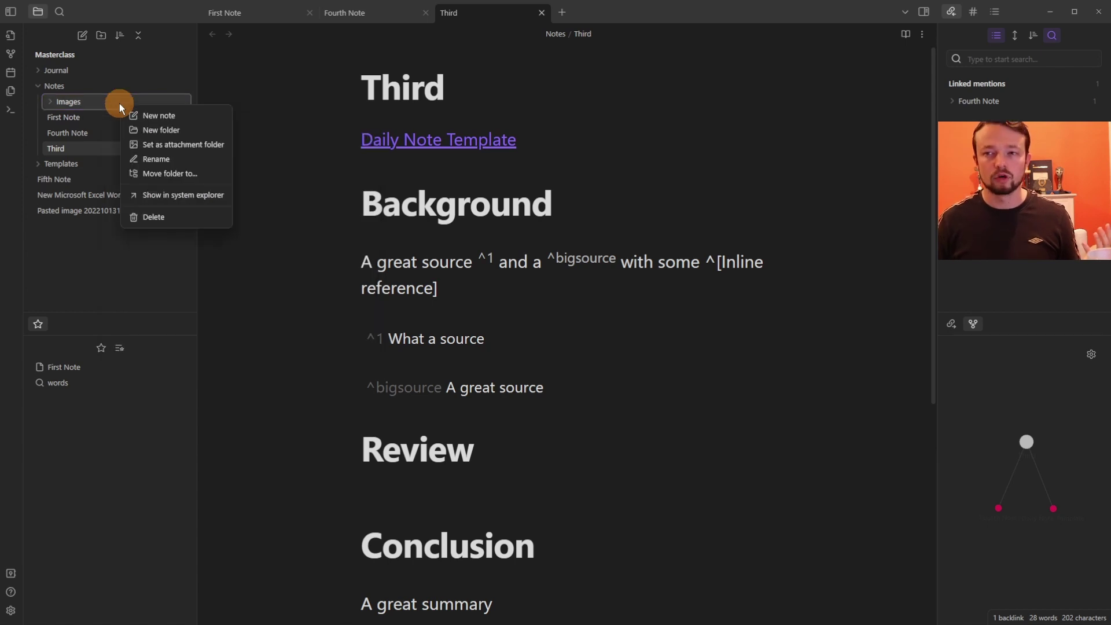
{"action": "left_click", "coordinate": [190, 145]}
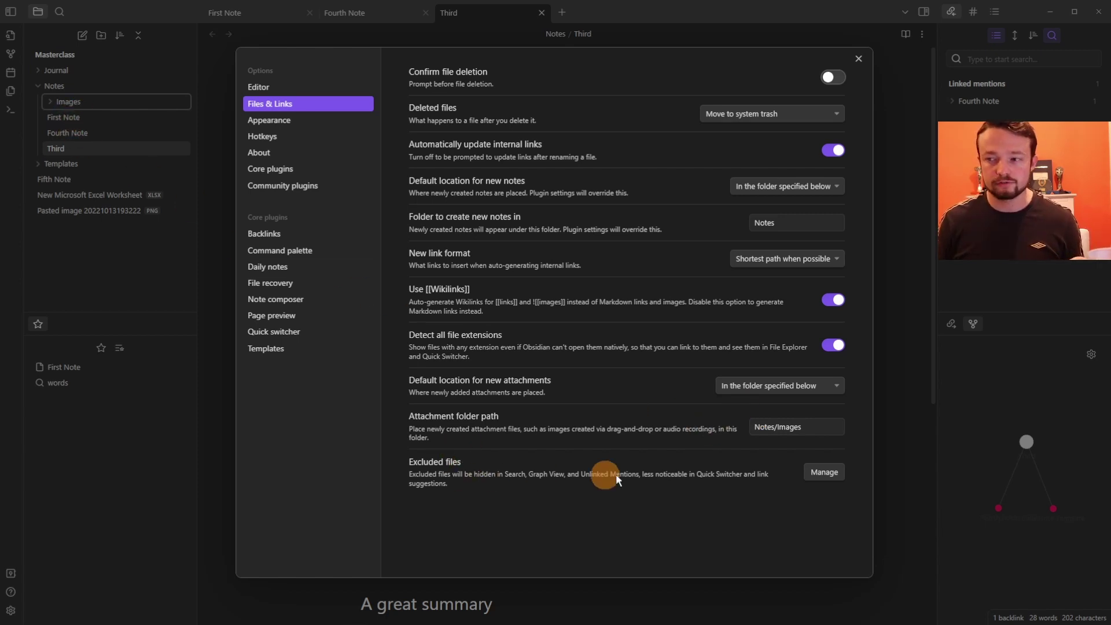
Add the Templates folder to the excluded files filter and save it
{"action": "left_click", "coordinate": [825, 479]}
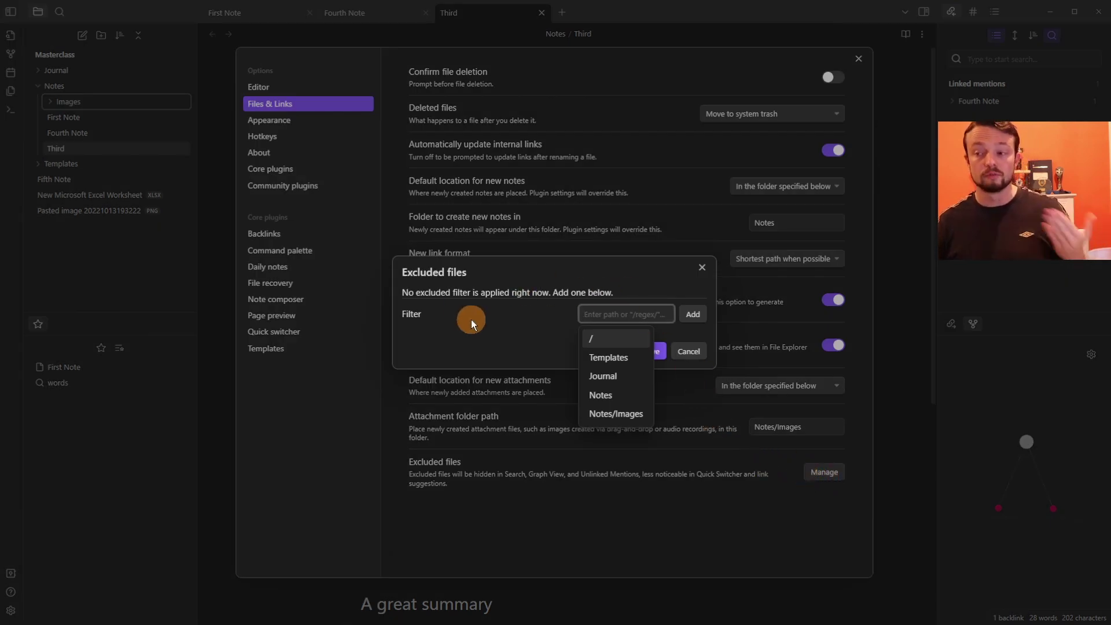
{"action": "left_click", "coordinate": [605, 363]}
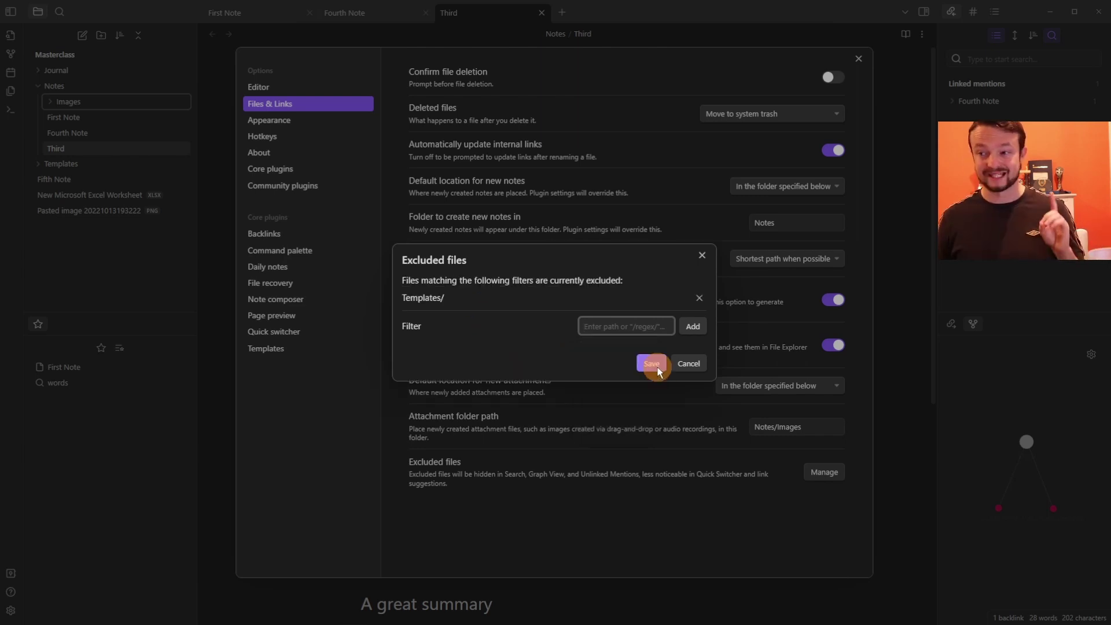
{"action": "left_click", "coordinate": [651, 364]}
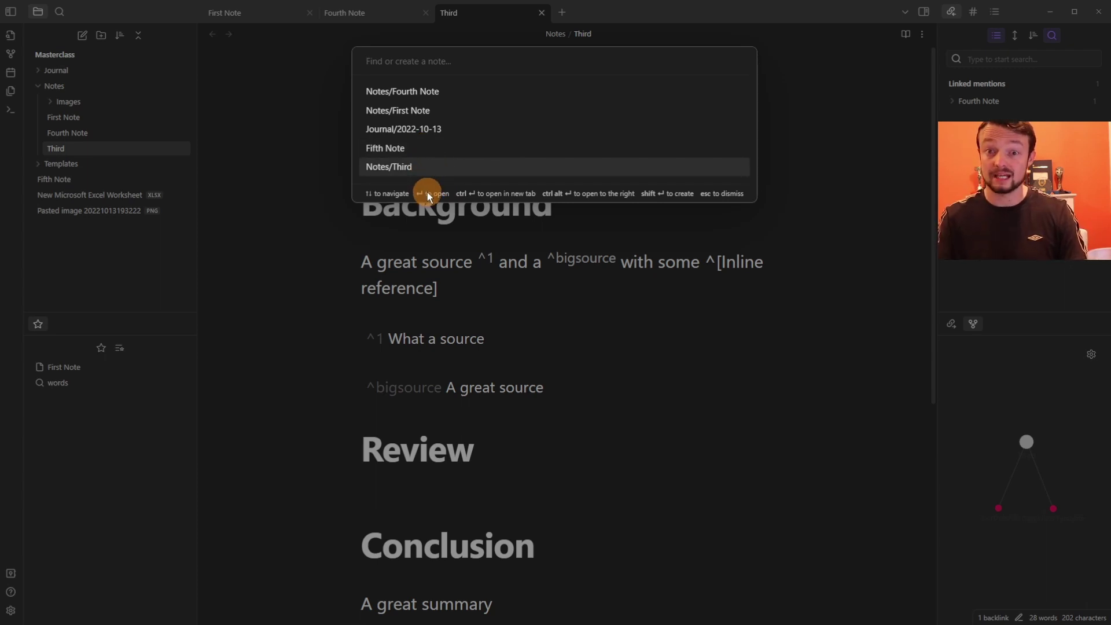
Search the quick switcher for "daily" and "te" to check how notes in the excluded Templates folder are listed
{"action": "type", "text": "daily"}
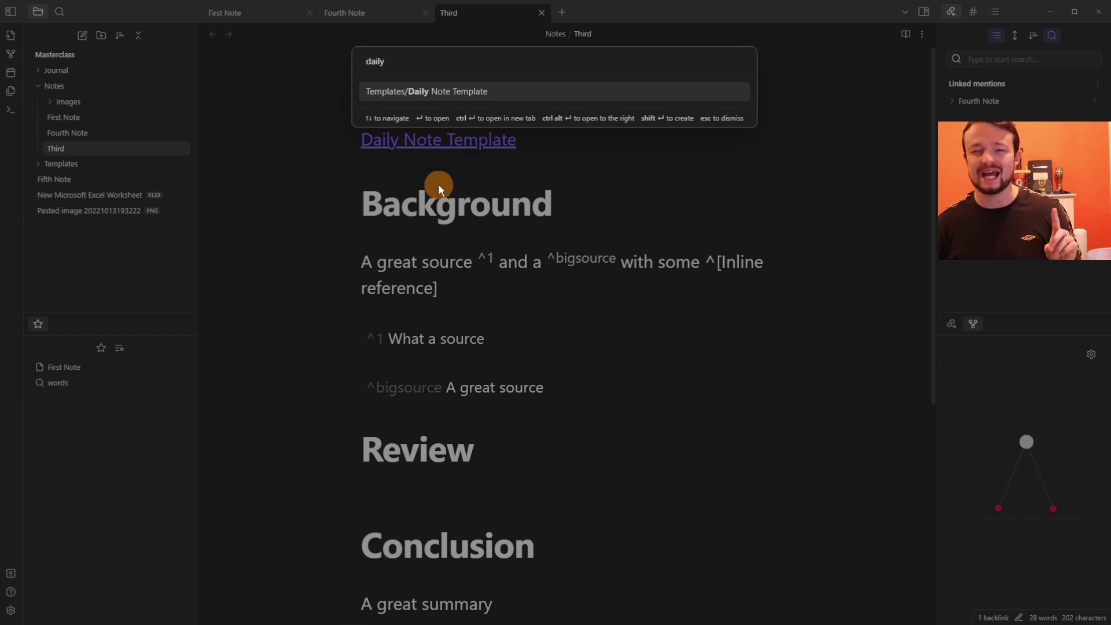
{"action": "key", "text": "ctrl+a"}
{"action": "type", "text": "te"}
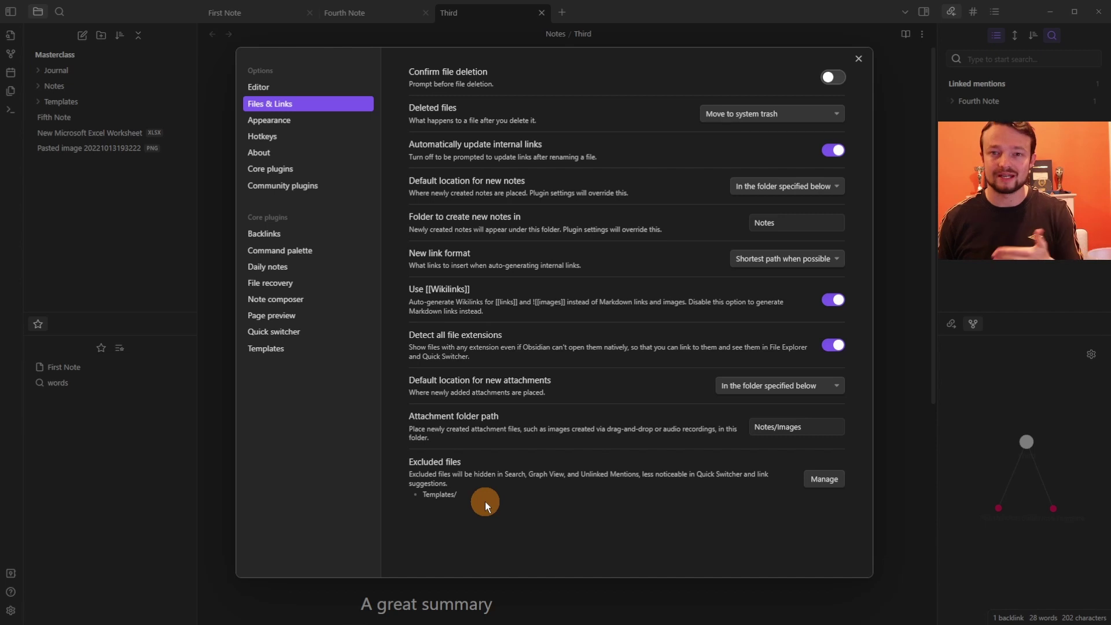
Review the editor's default view and default editing mode options, keeping Editing view and Live Preview
{"action": "left_click", "coordinate": [278, 87]}
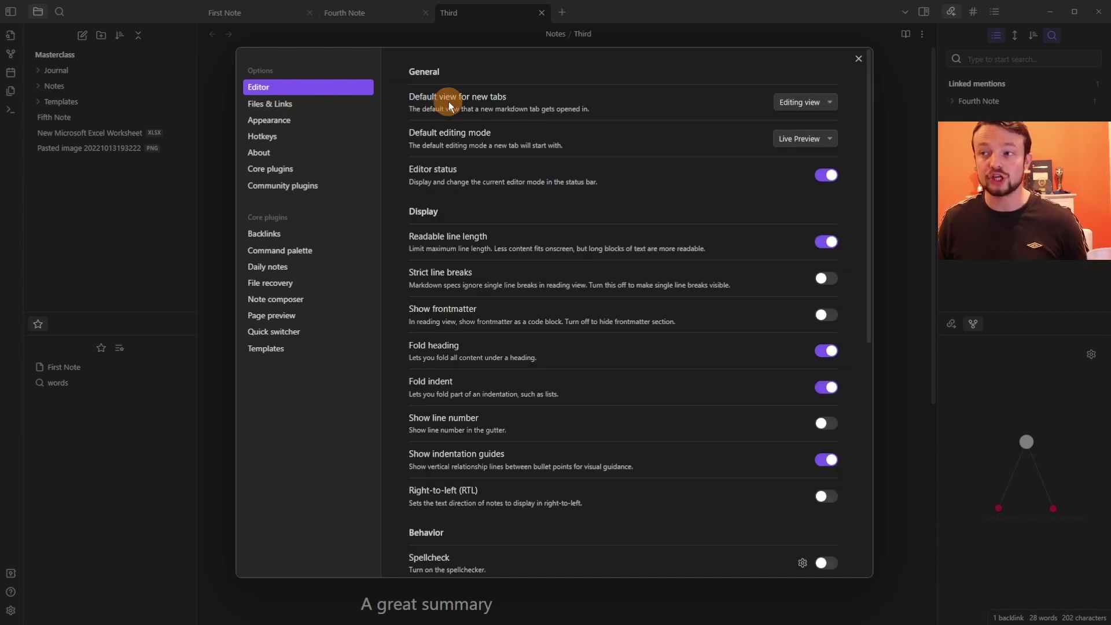
{"action": "left_click", "coordinate": [824, 107]}
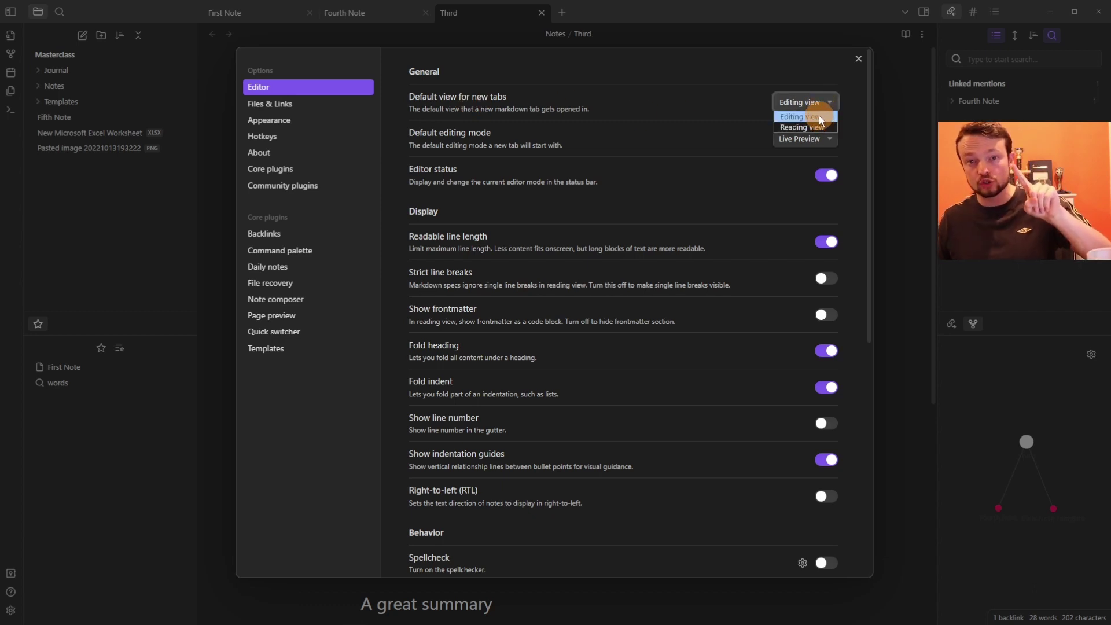
{"action": "left_click", "coordinate": [739, 108]}
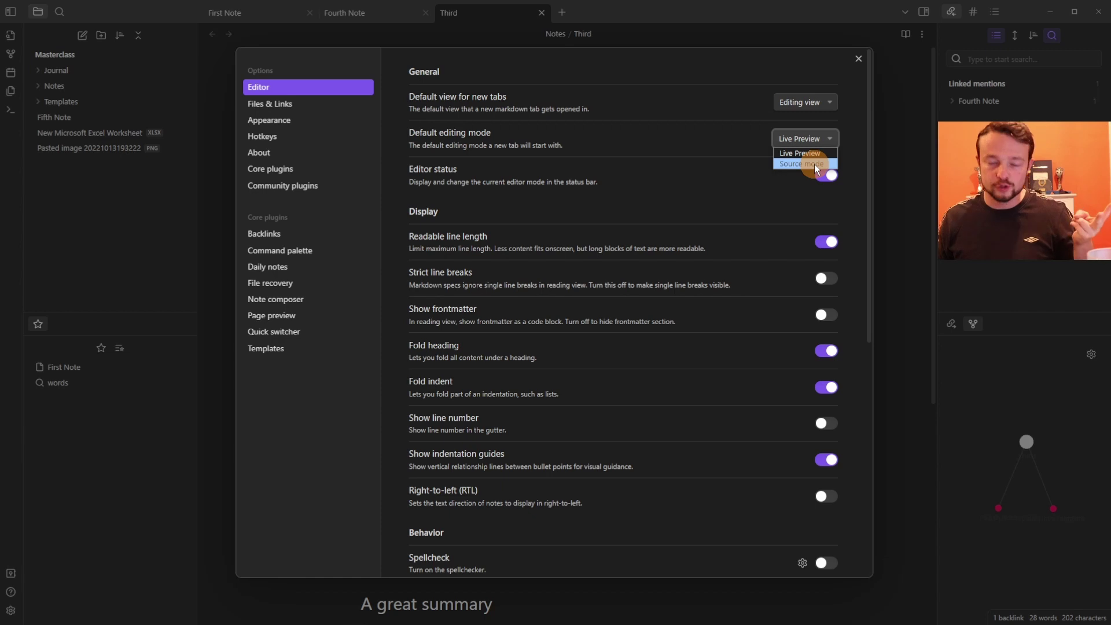
{"action": "left_click", "coordinate": [807, 154]}
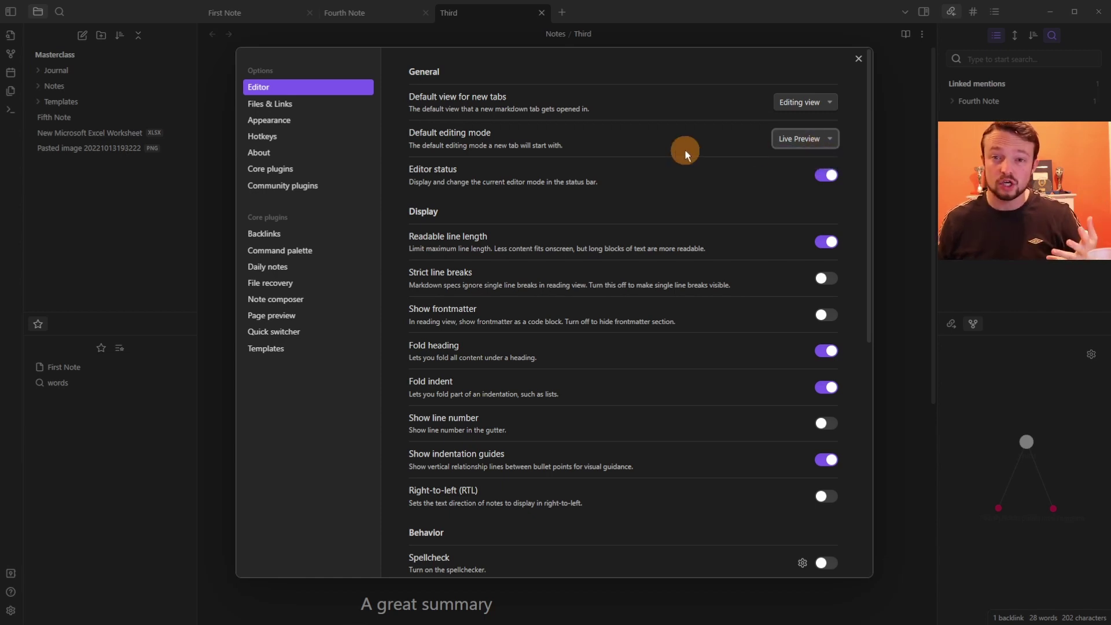
{"action": "left_click", "coordinate": [804, 104]}
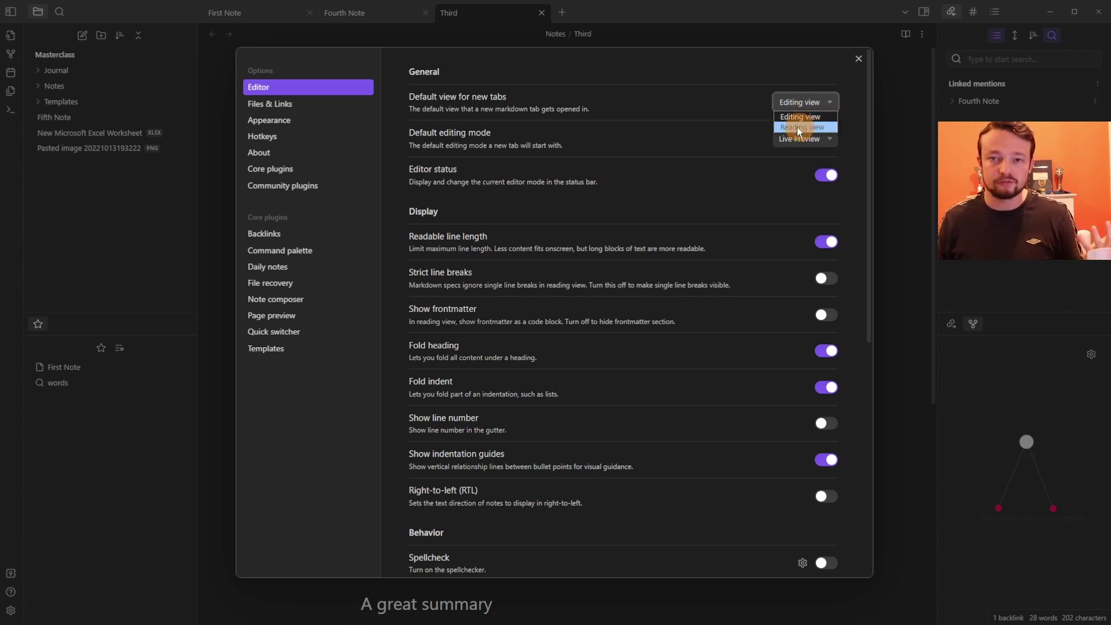
{"action": "left_click", "coordinate": [745, 101]}
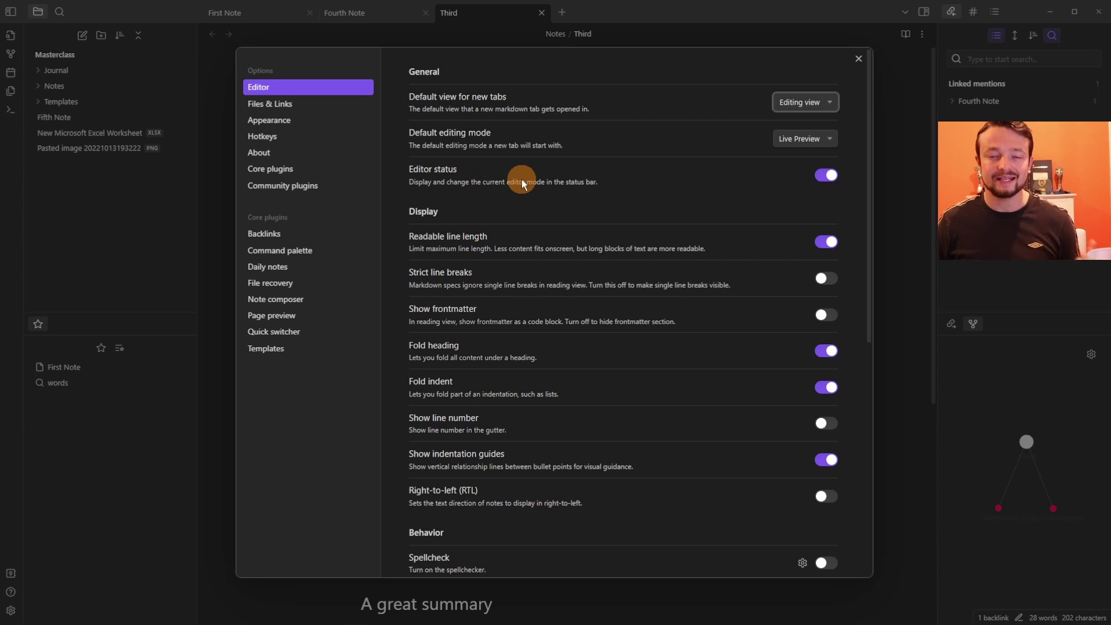
View the Reading, Source mode and Live Preview choices of the editor status for the Third note
{"action": "left_click", "coordinate": [891, 374]}
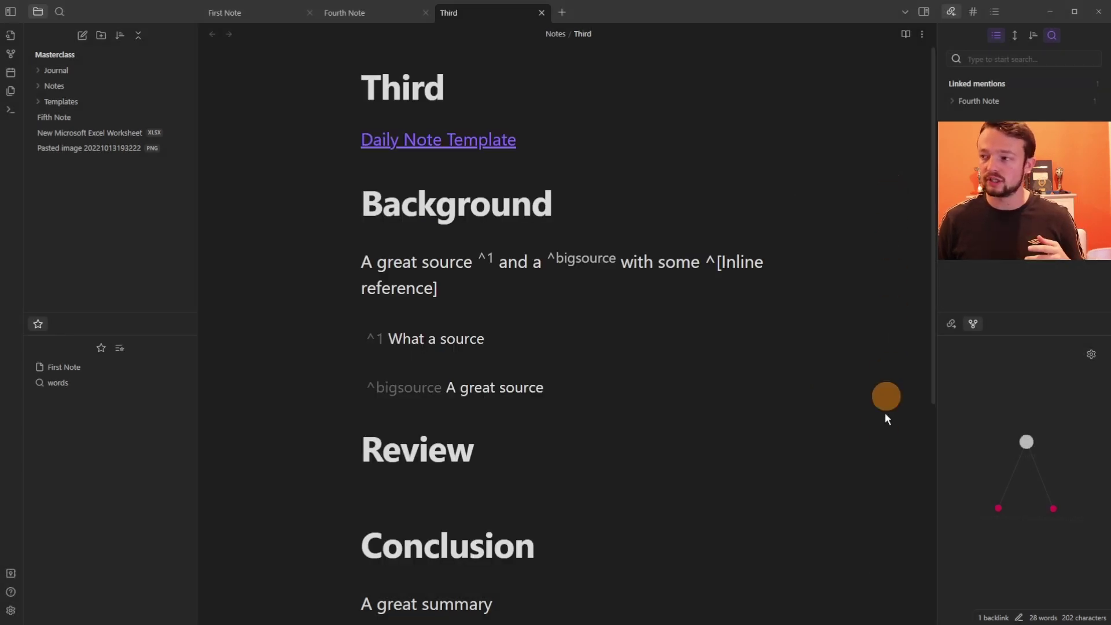
{"action": "left_click", "coordinate": [1019, 619]}
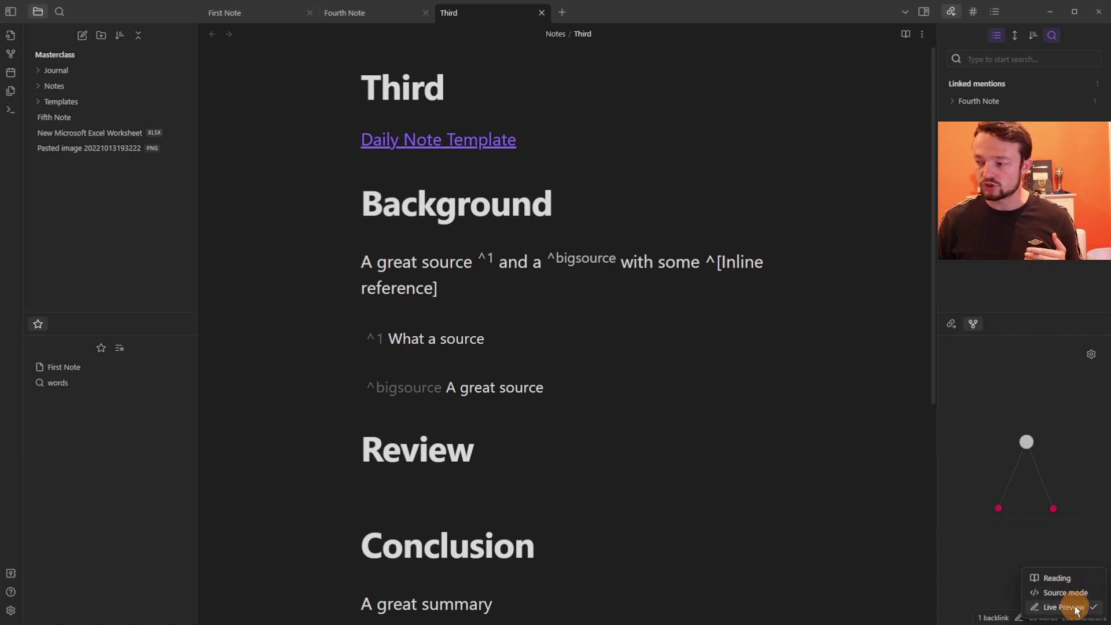
{"action": "left_click", "coordinate": [732, 454]}
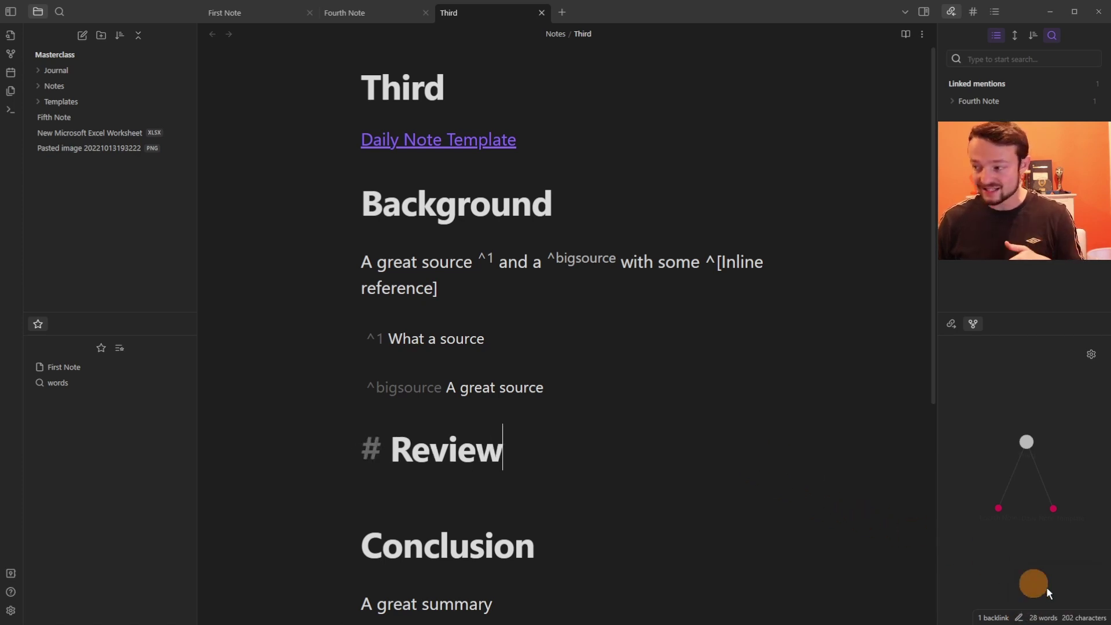
Turn the Editor status option off and back on
{"action": "left_click", "coordinate": [10, 610]}
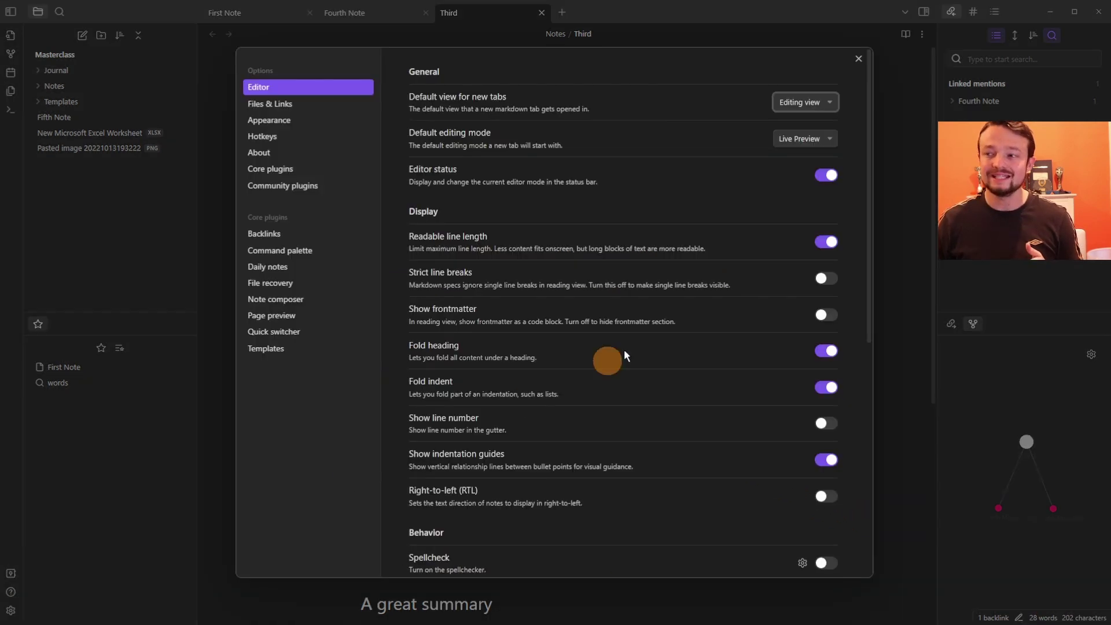
{"action": "left_click", "coordinate": [822, 174]}
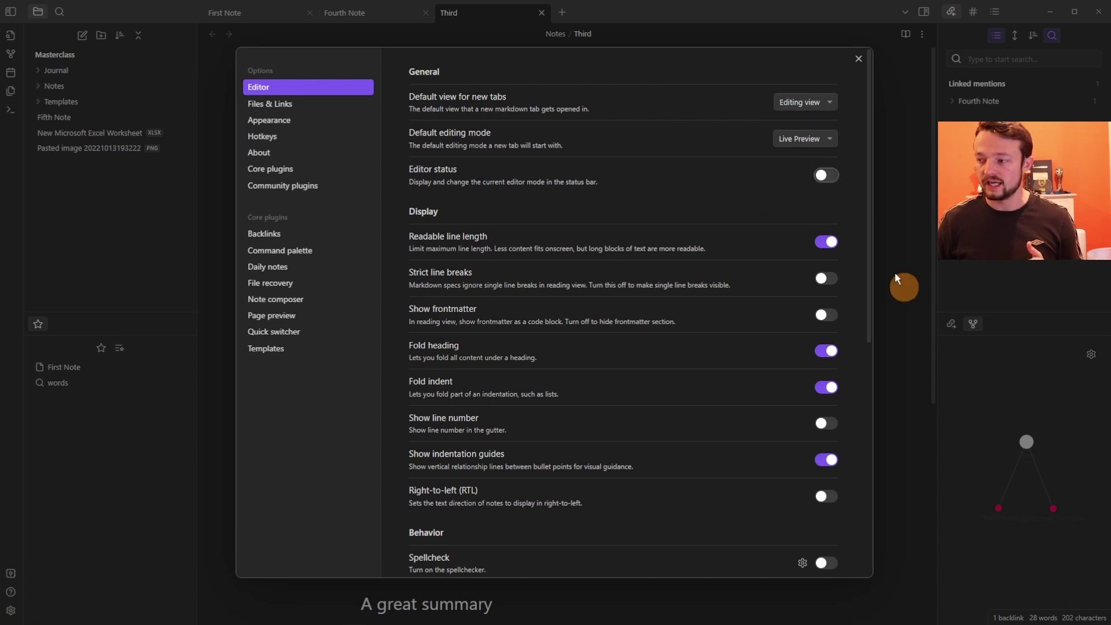
{"action": "left_click", "coordinate": [831, 183]}
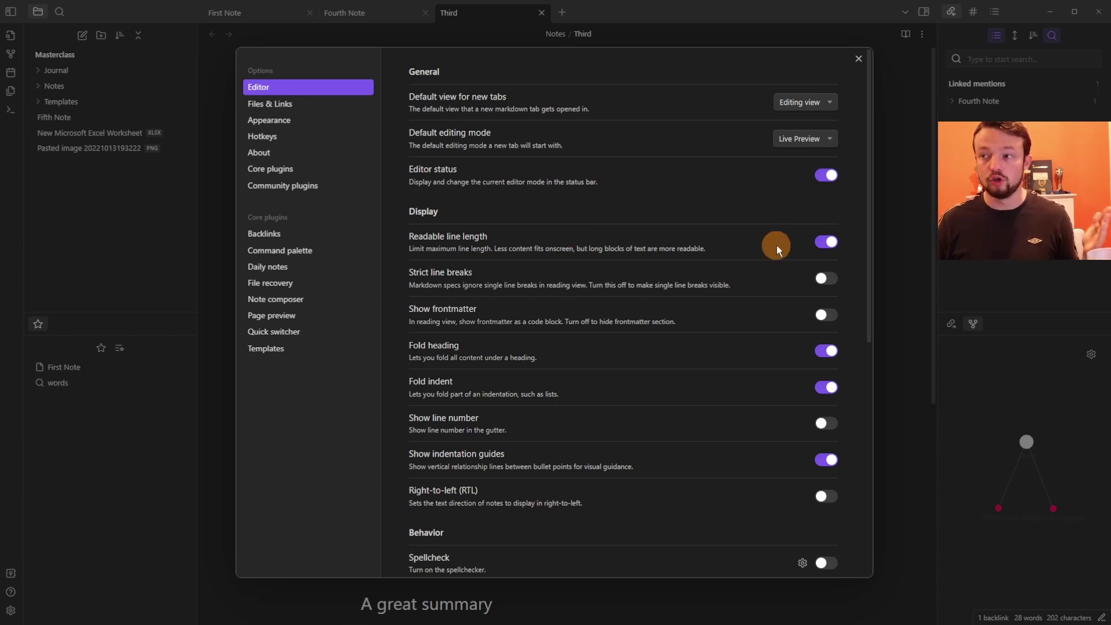
Check the Third note's text width and turn off Readable line length
{"action": "left_click", "coordinate": [887, 204]}
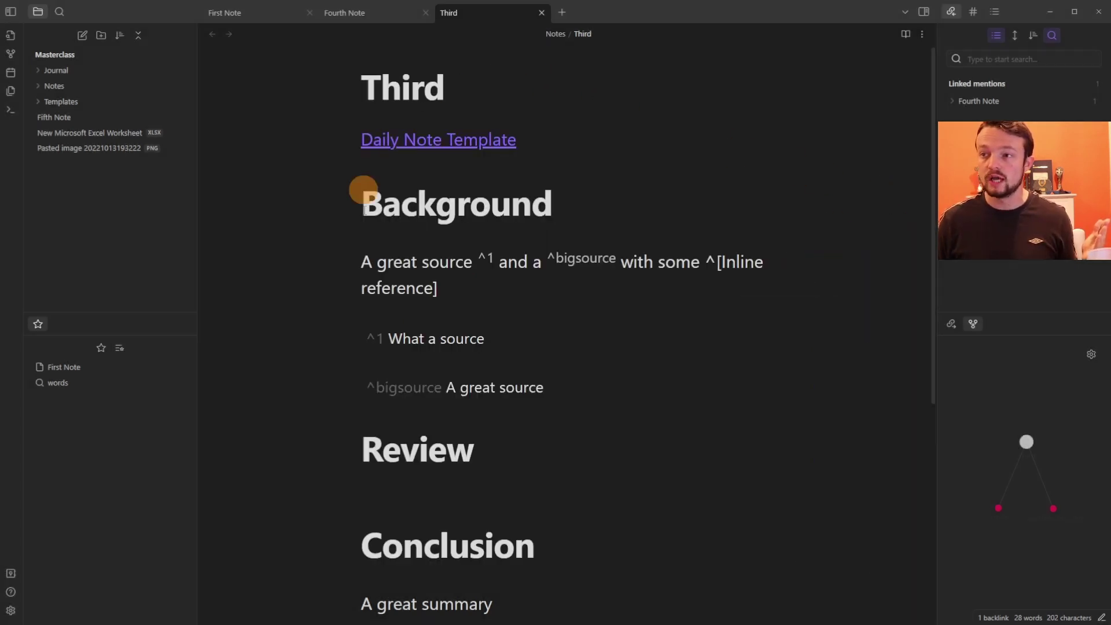
{"action": "key", "text": "ctrl+comma"}
{"action": "left_click", "coordinate": [818, 241]}
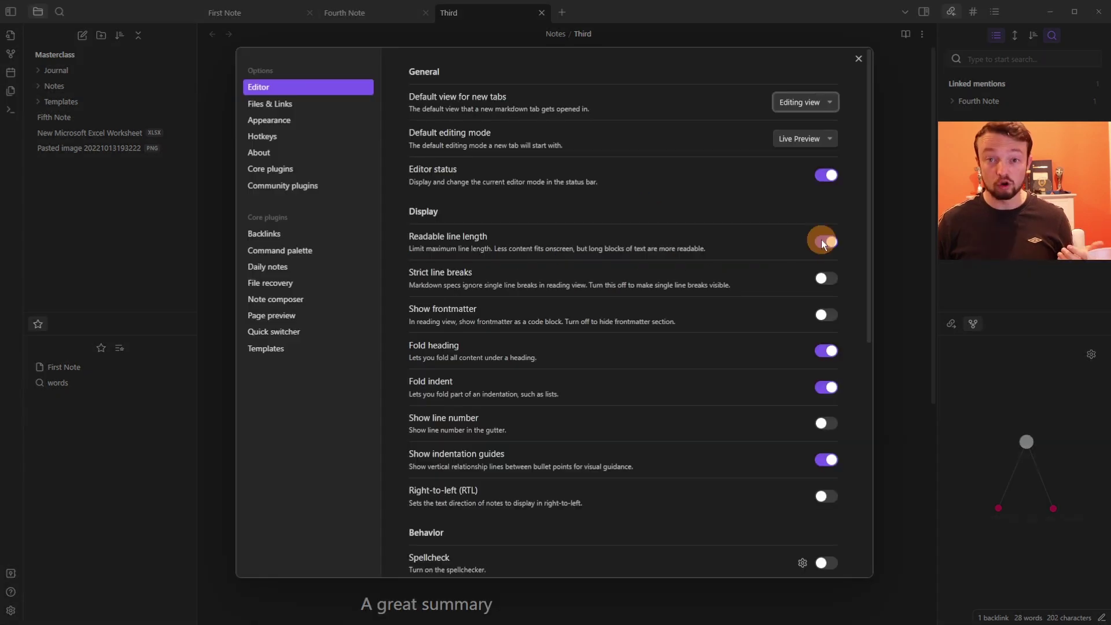
{"action": "left_click", "coordinate": [243, 194]}
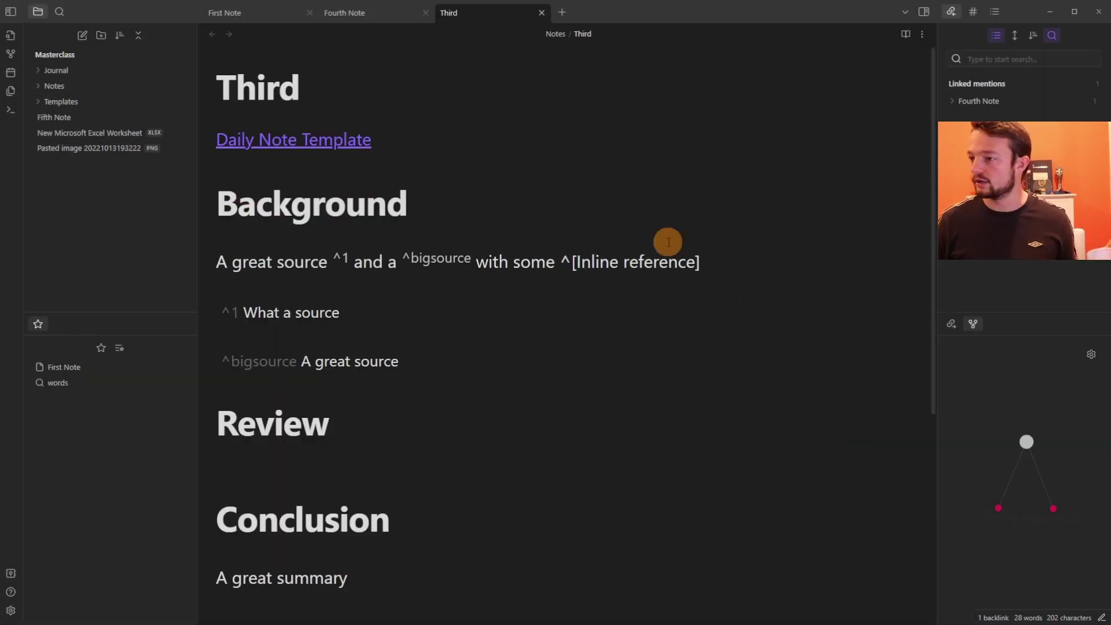
Add a long string of the letter a after the inline reference in the Third note's Background section
{"action": "left_click", "coordinate": [753, 267]}
{"action": "type", "text": "aaaaaaaaaaaaaaaaaaaaaaaaaaaaaaaaaaaaaaaaaaaaaaaaaaaaaaaaaaaa"}
{"action": "key", "text": "ctrl+comma"}
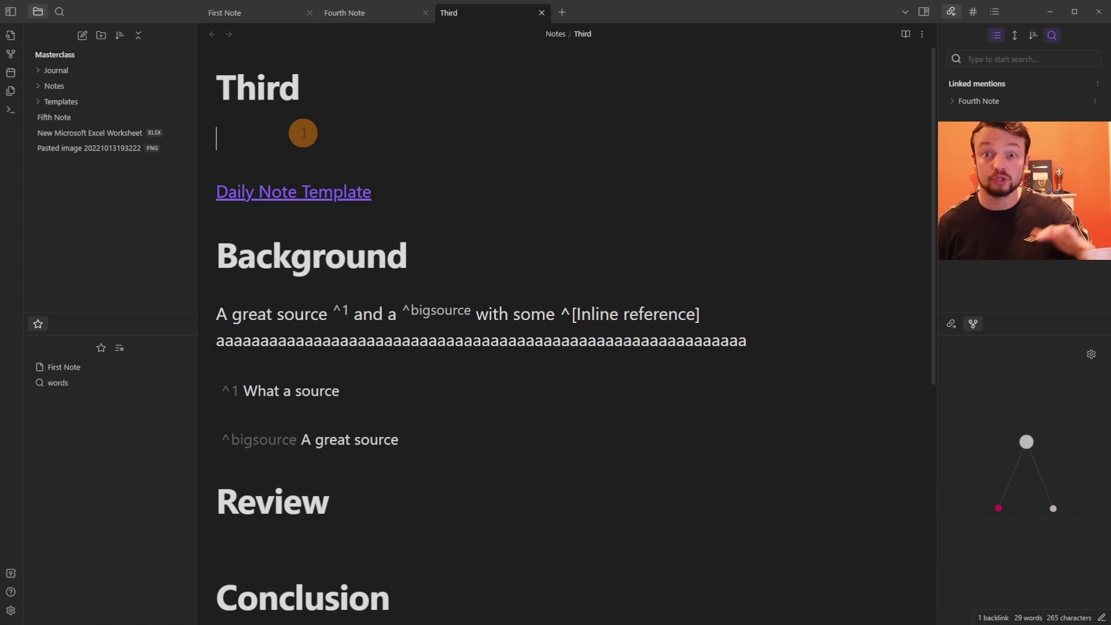
Add a frontmatter block enclosed in --- lines with "tags: tag" at the start of the Third note
{"action": "type", "text": "---"}
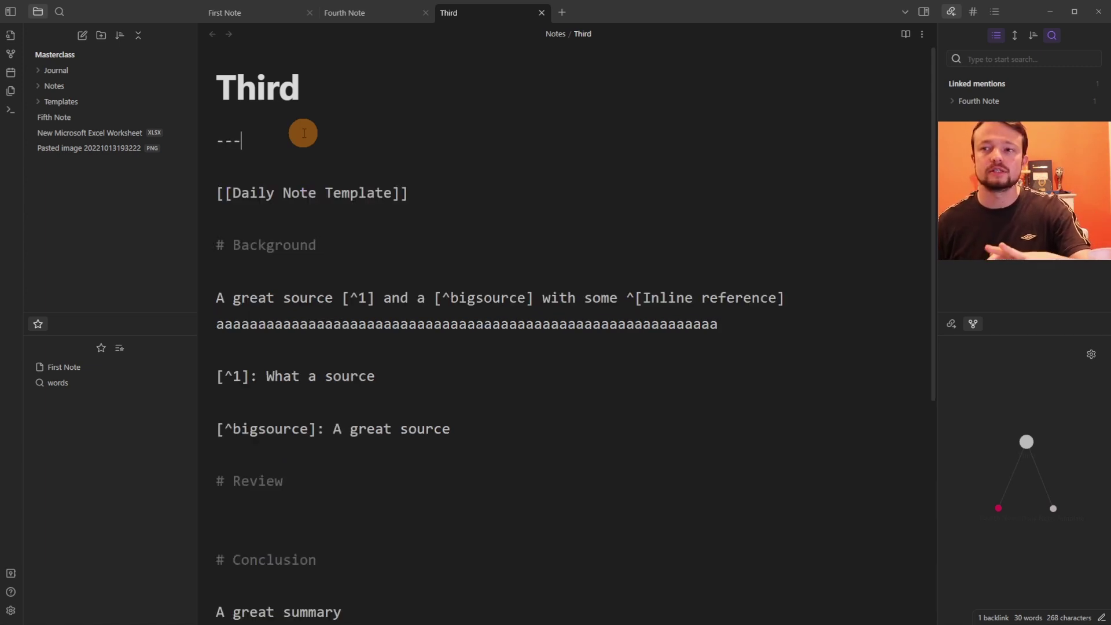
{"action": "key", "text": "Return"}
{"action": "type", "text": "---"}
{"action": "key", "text": "Return"}
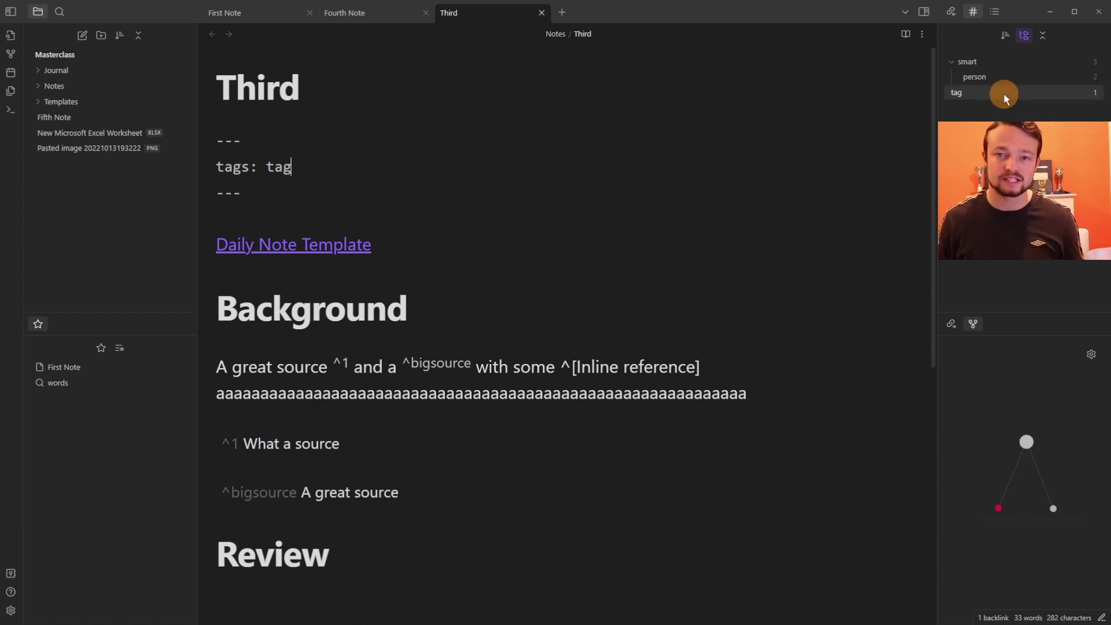
Switch the Third note to reading view and check how its frontmatter tag is displayed as metadata
{"action": "key", "text": "ctrl+e"}
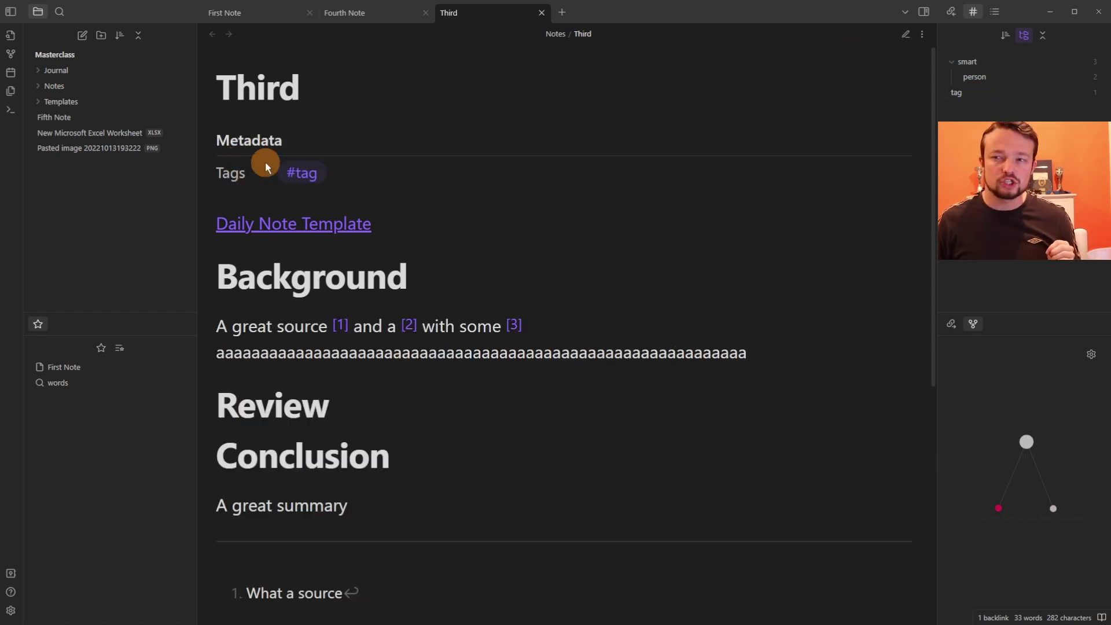
{"action": "left_click", "coordinate": [251, 143]}
{"action": "left_click", "coordinate": [251, 144]}
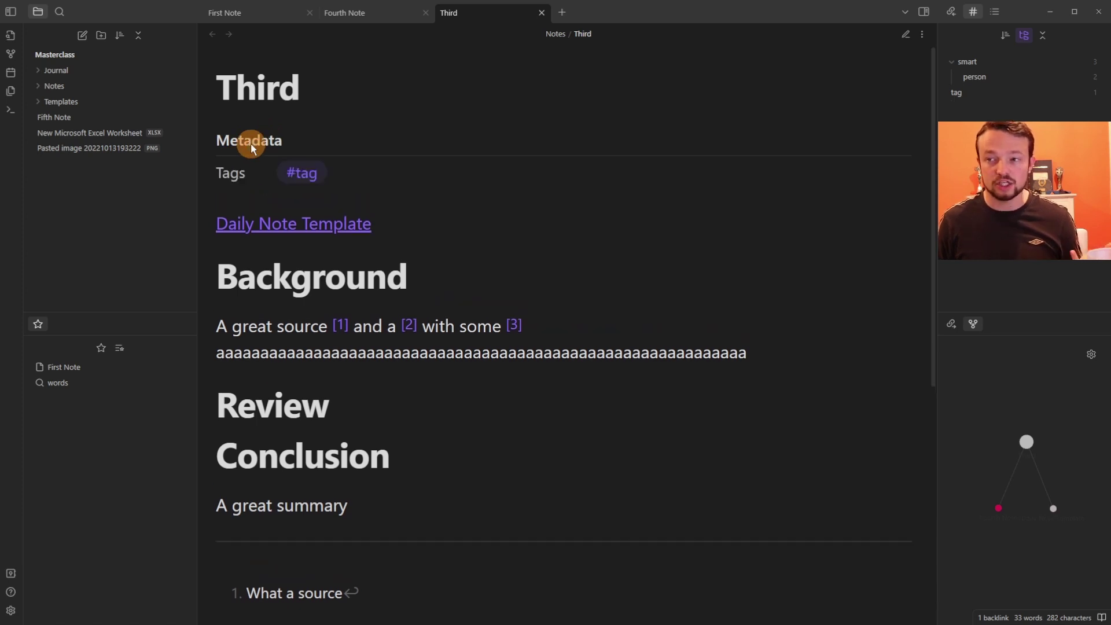
Turn on the Show frontmatter option in the Editor settings and return to the note
{"action": "key", "text": "ctrl+comma"}
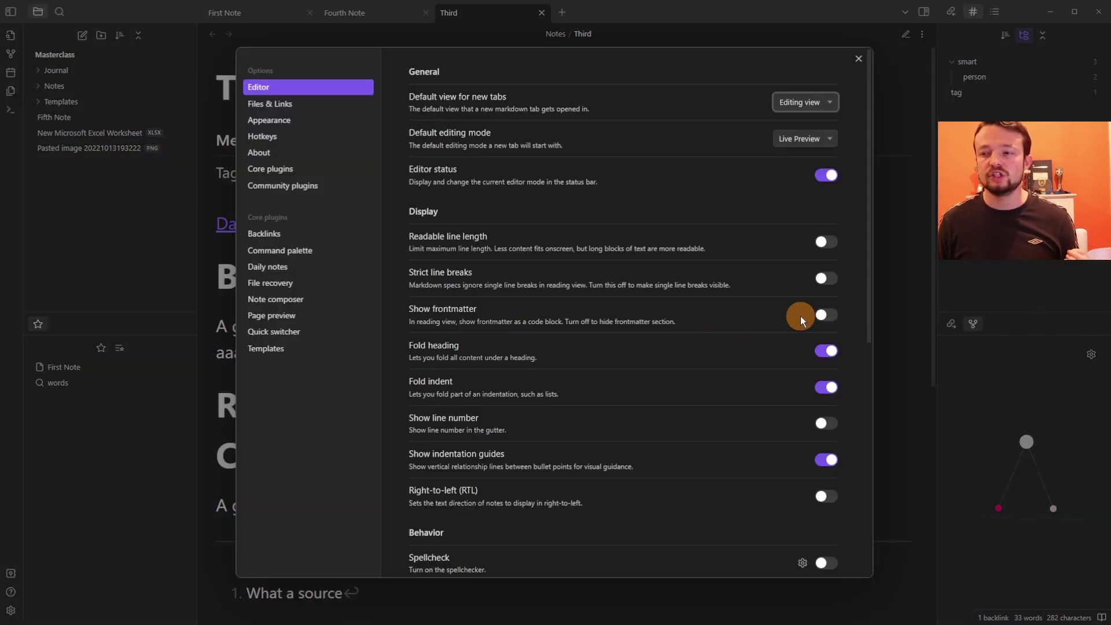
{"action": "left_click", "coordinate": [825, 315]}
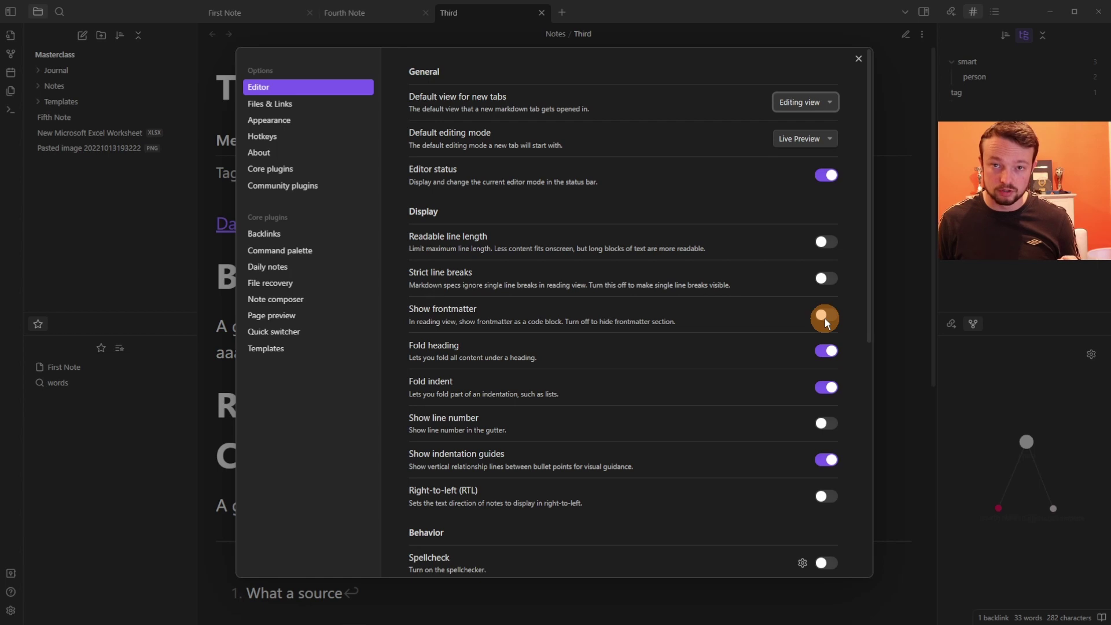
{"action": "key", "text": "Escape"}
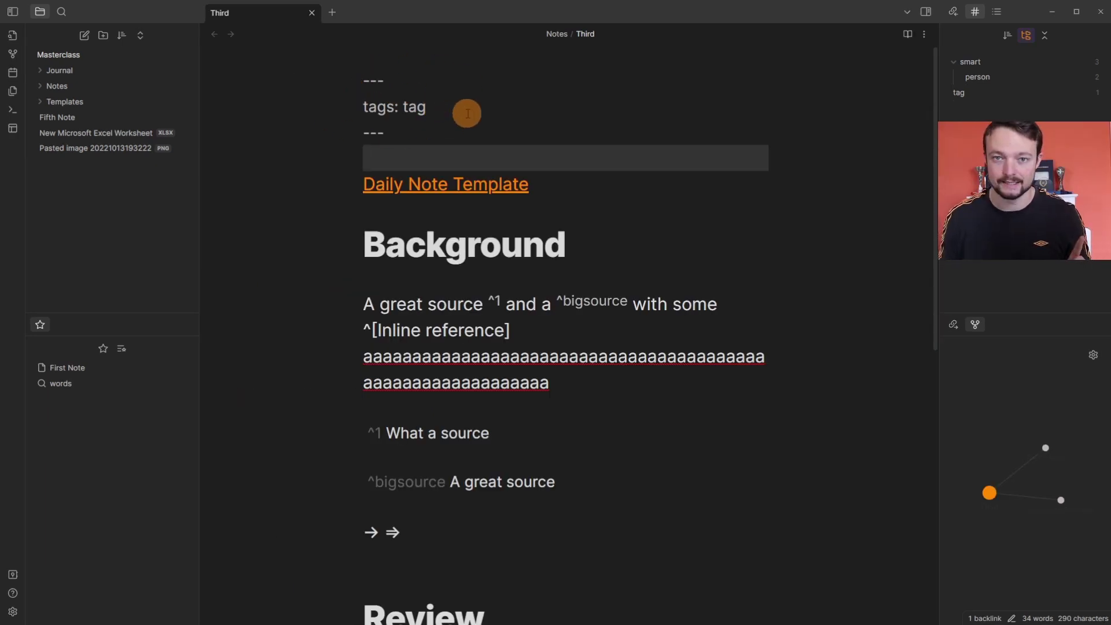
Add an aliases line with the value 3rd below the tags in the Third note's frontmatter
{"action": "key", "text": "ctrl+shift+a"}
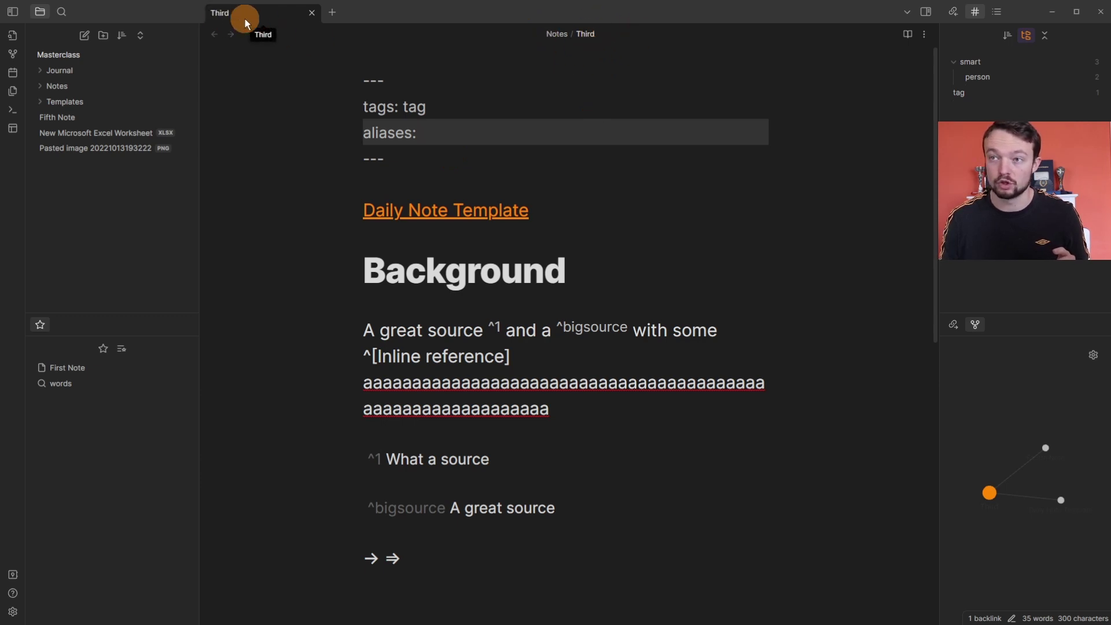
{"action": "type", "text": "3rd"}
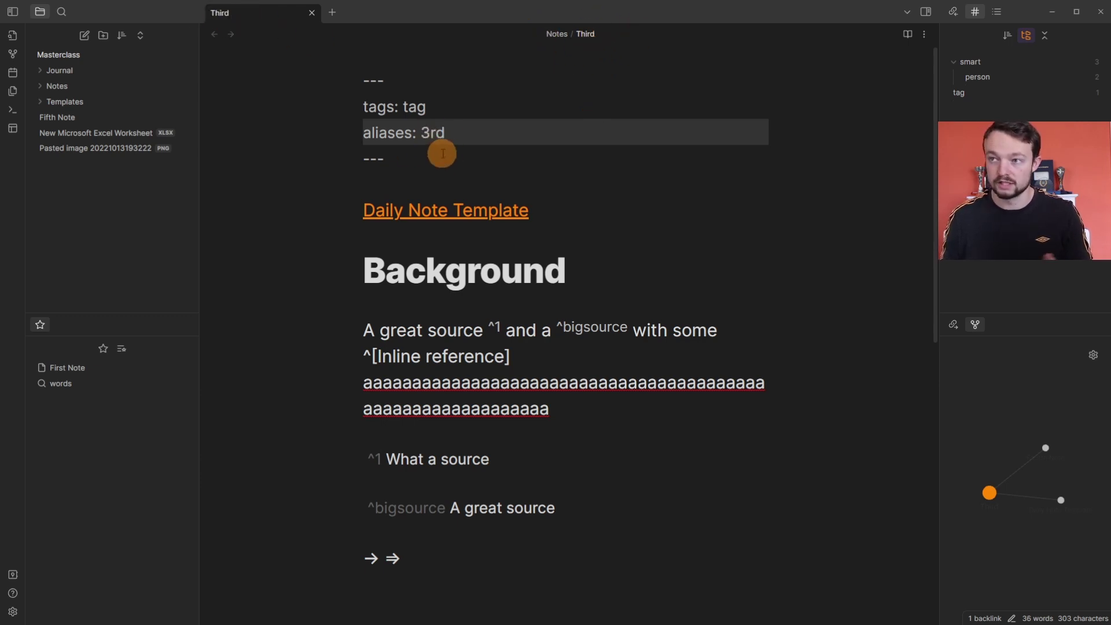
Find the Third note by its alias with the quick switcher search "3" and open it
{"action": "left_click", "coordinate": [12, 35]}
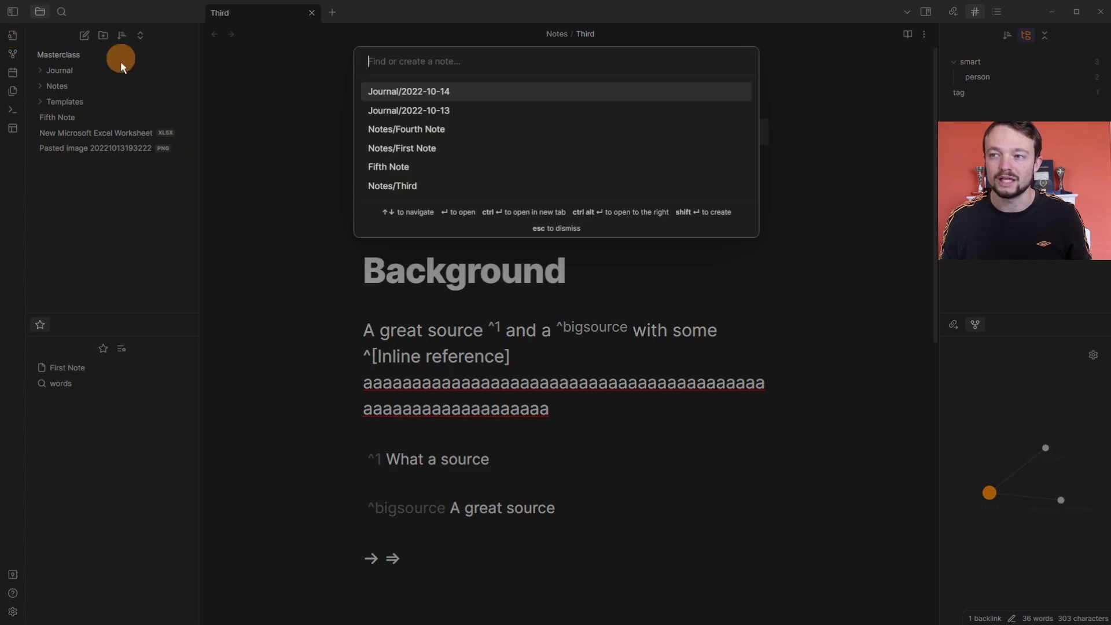
{"action": "type", "text": "3"}
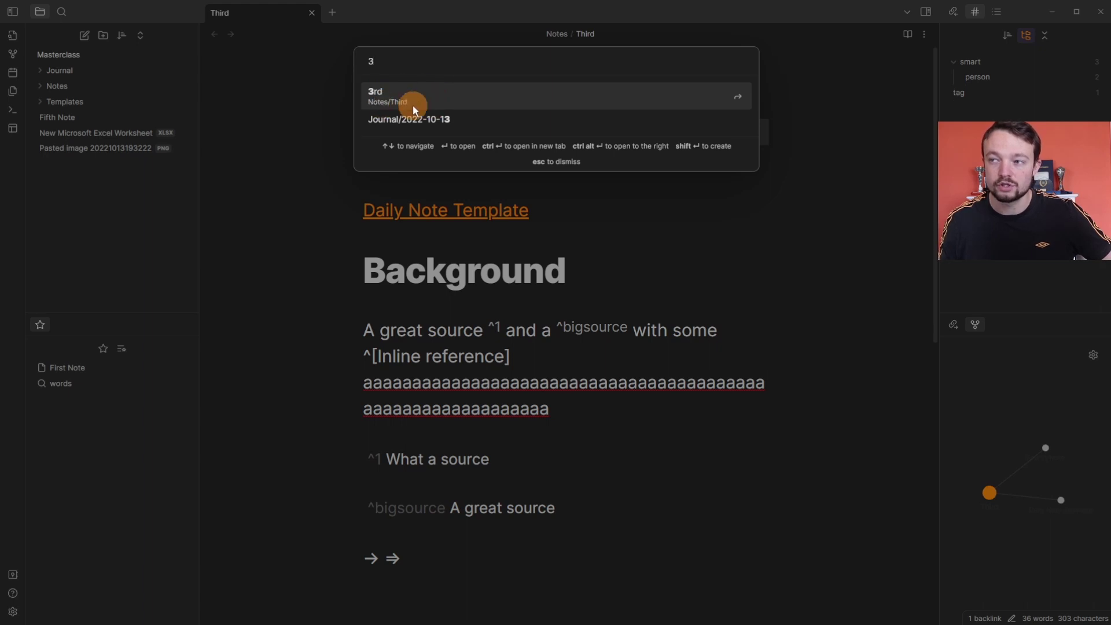
{"action": "left_click", "coordinate": [498, 95]}
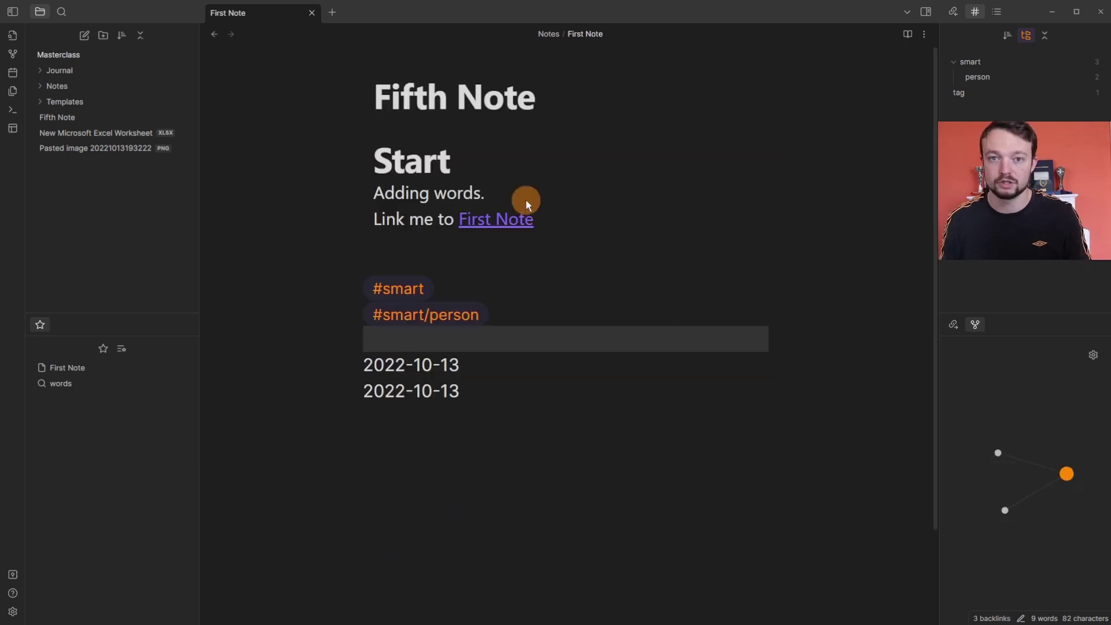
{"action": "key", "text": "ctrl+o"}
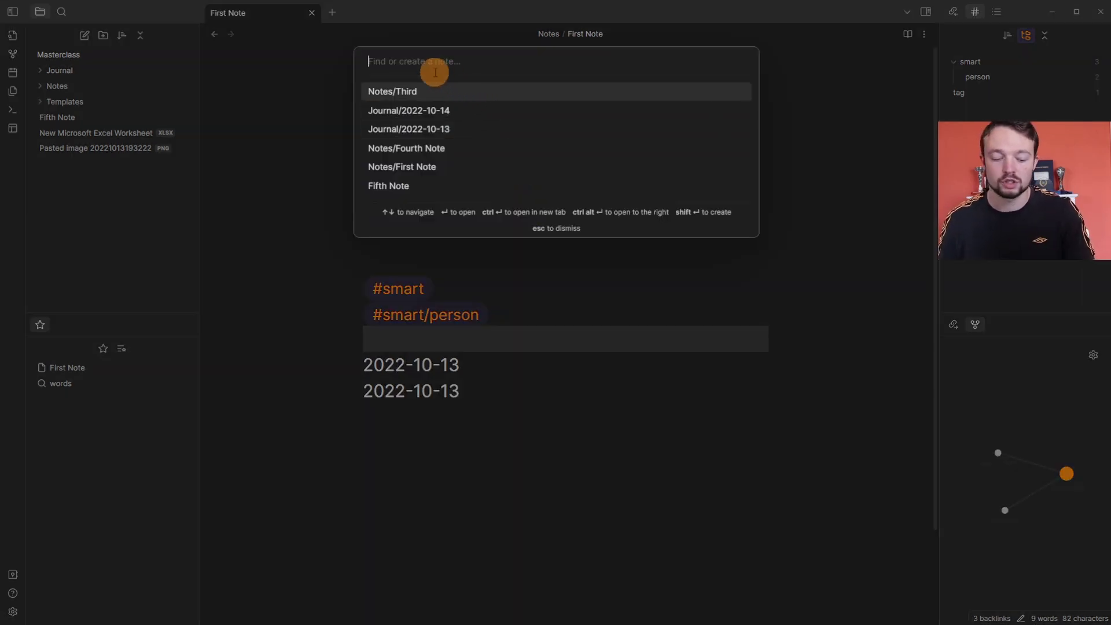
{"action": "type", "text": "3"}
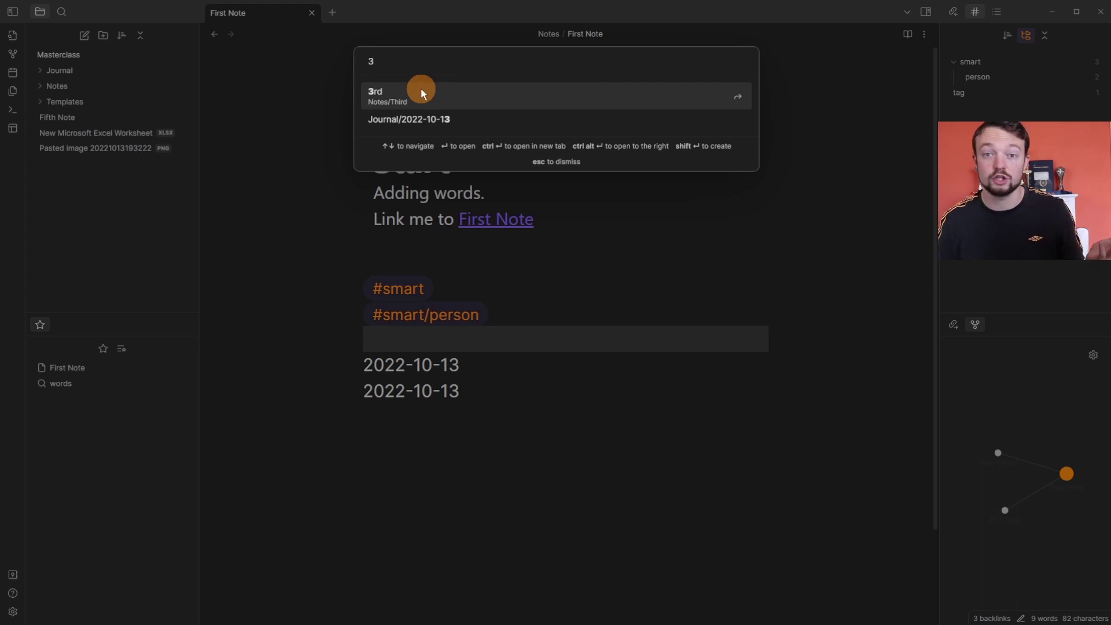
{"action": "left_click", "coordinate": [421, 93]}
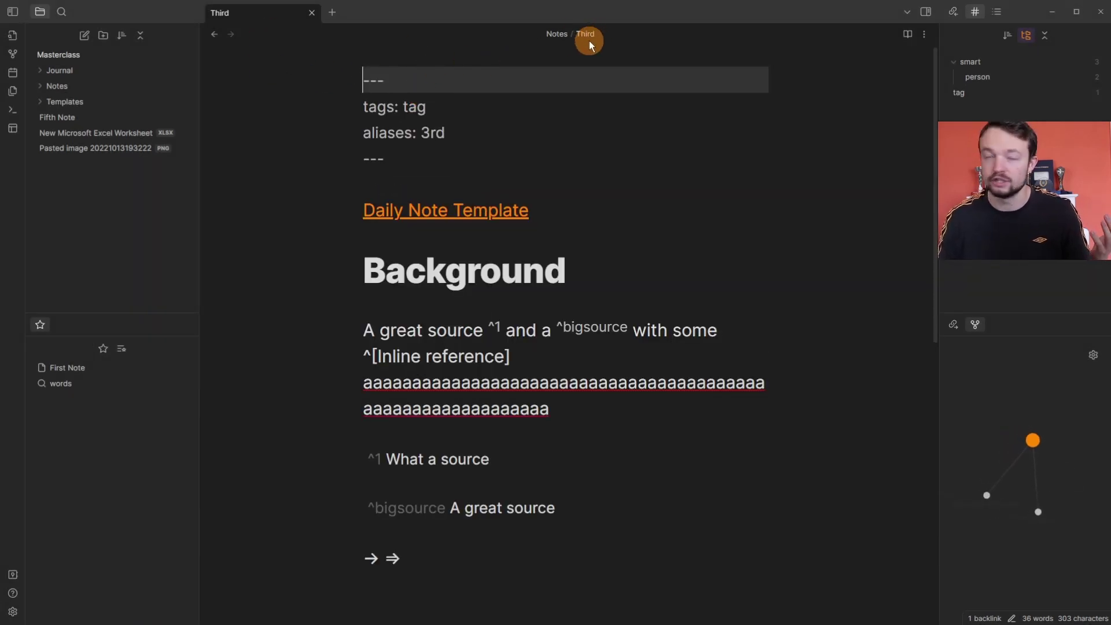
Give the Daily Note Template link in the Third note the display text "Daily Note" using the | separator
{"action": "left_click", "coordinate": [630, 207]}
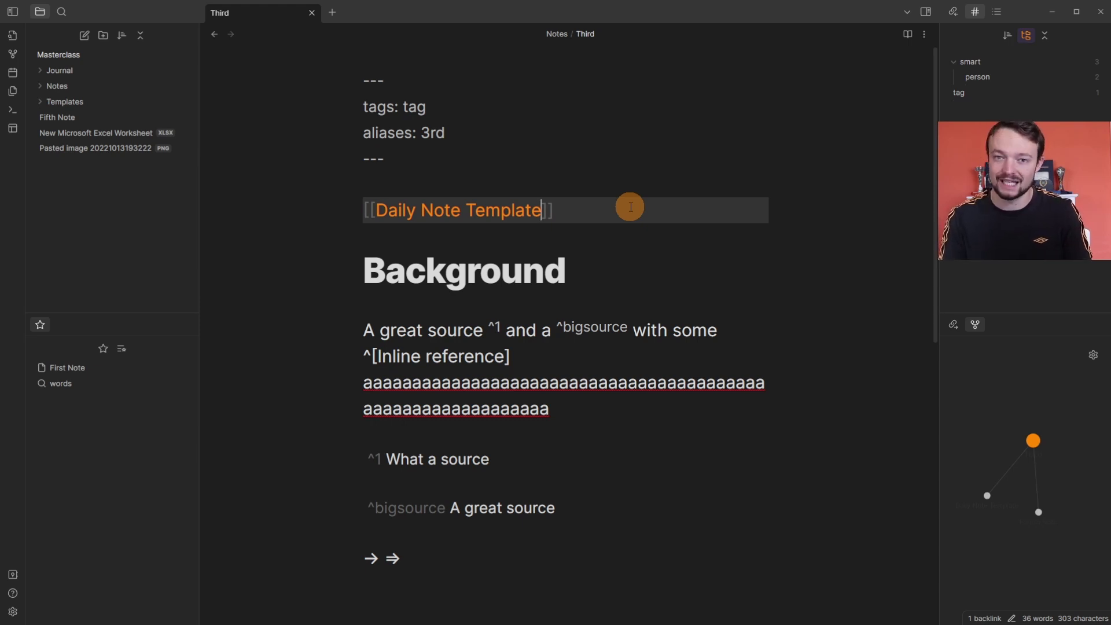
{"action": "type", "text": "|"}
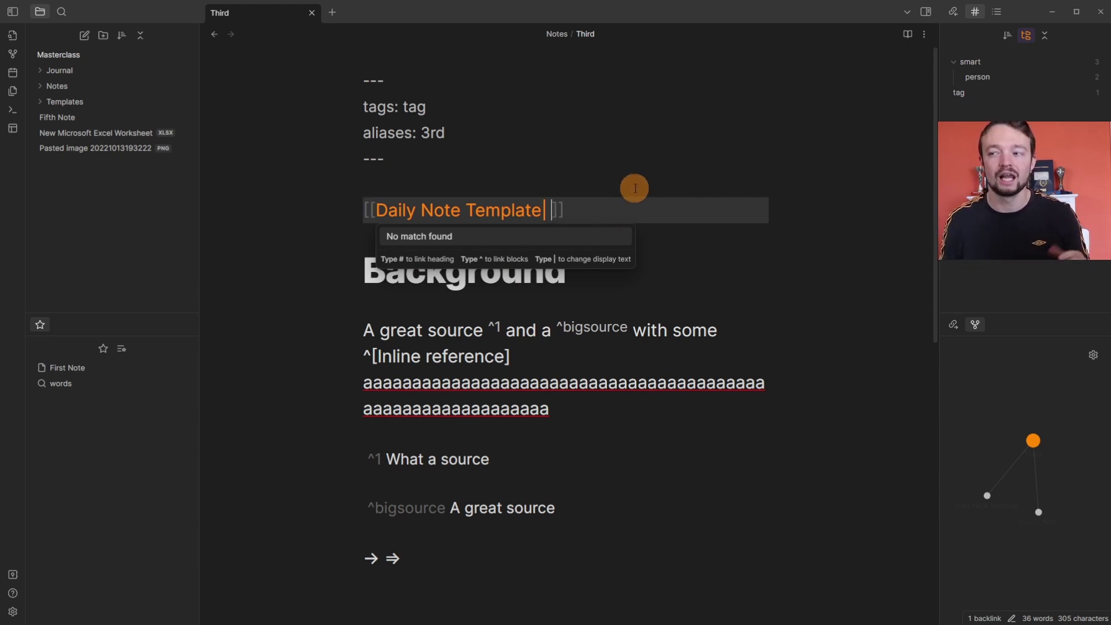
{"action": "type", "text": " Daily"}
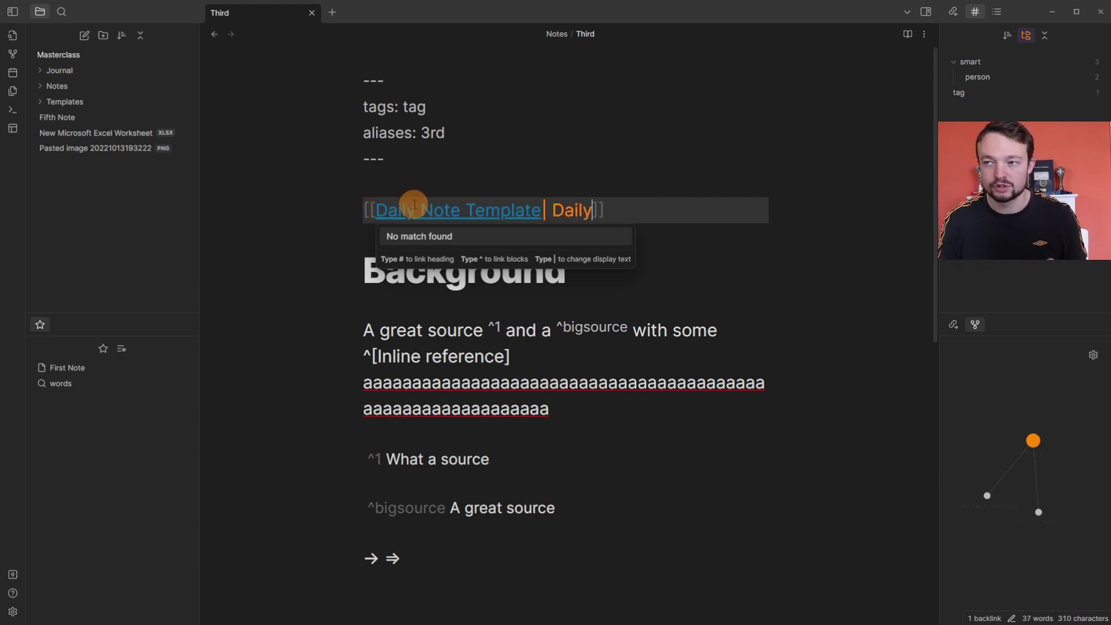
{"action": "mouse_move", "coordinate": [471, 210]}
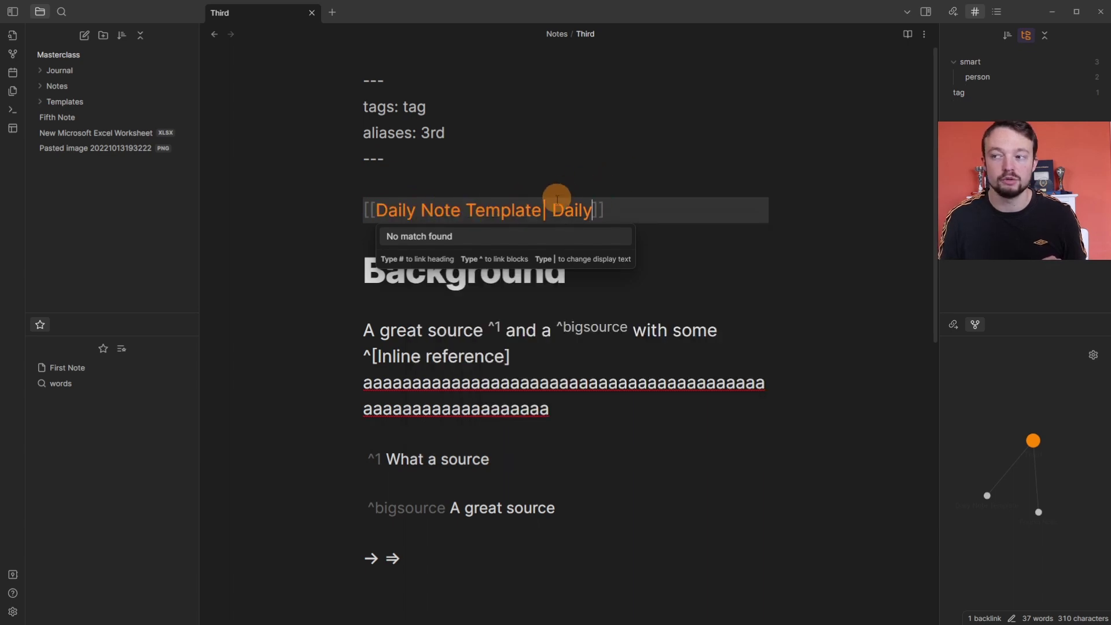
{"action": "left_click", "coordinate": [624, 185]}
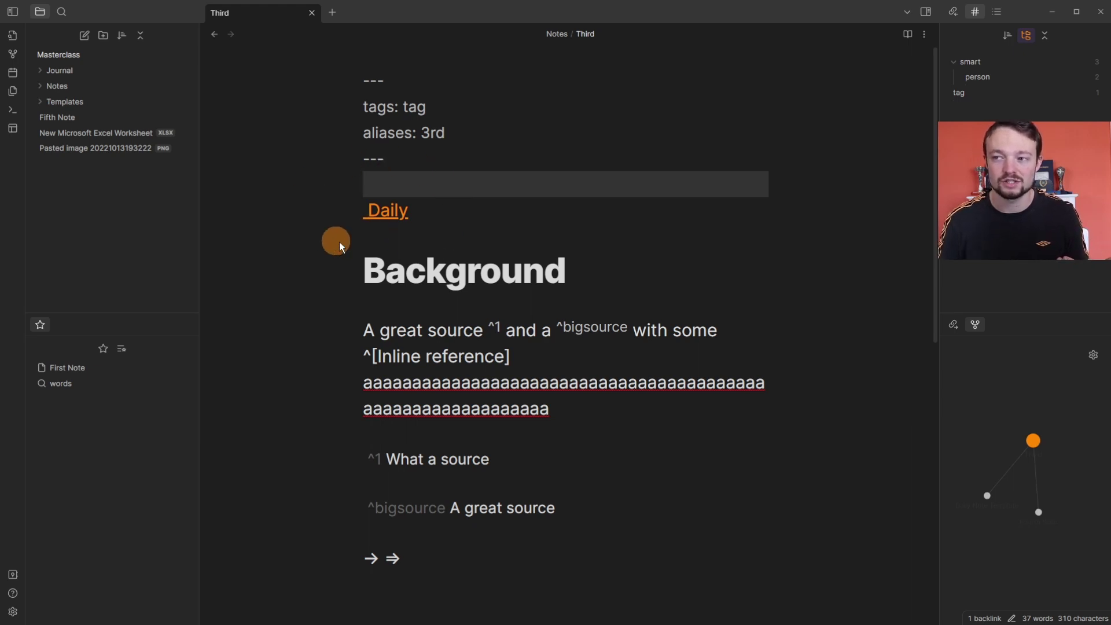
{"action": "key", "text": "ctrl+z"}
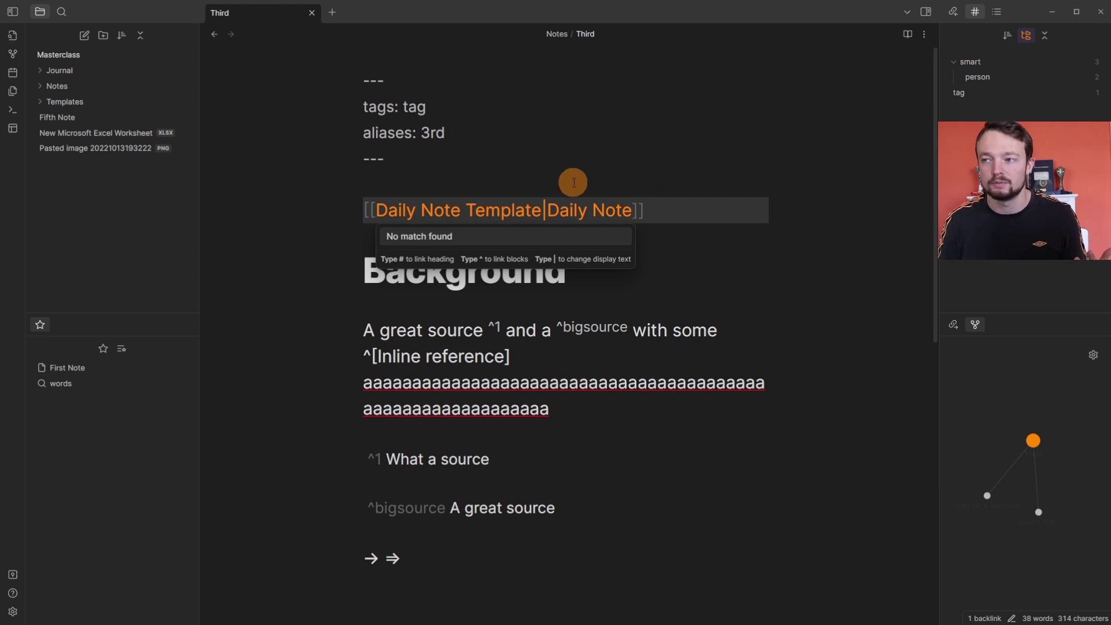
{"action": "left_click", "coordinate": [608, 180]}
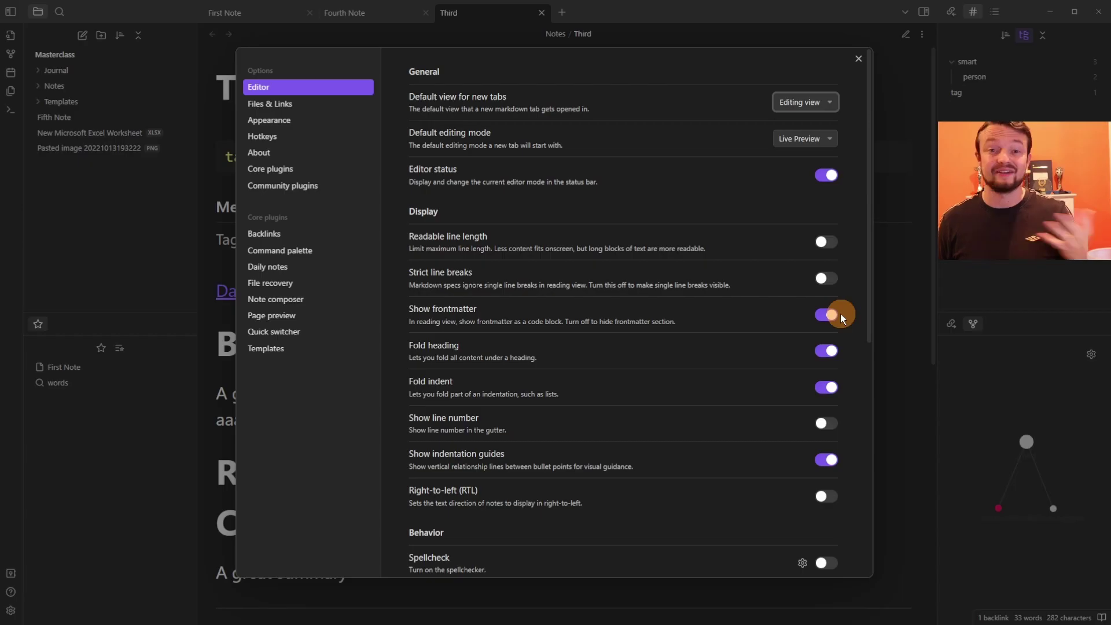
Turn off Show frontmatter and review the Fold heading and Fold indent options before closing the settings
{"action": "left_click", "coordinate": [824, 316]}
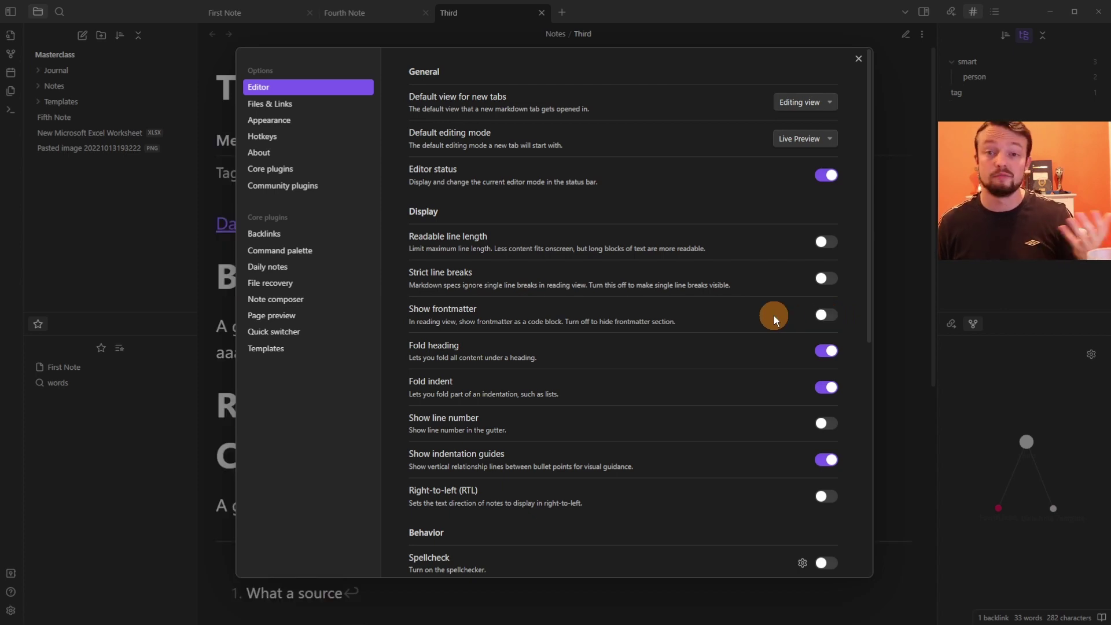
{"action": "scroll", "coordinate": [773, 315], "scroll_direction": "down", "scroll_amount": 2}
{"action": "left_click", "coordinate": [821, 246]}
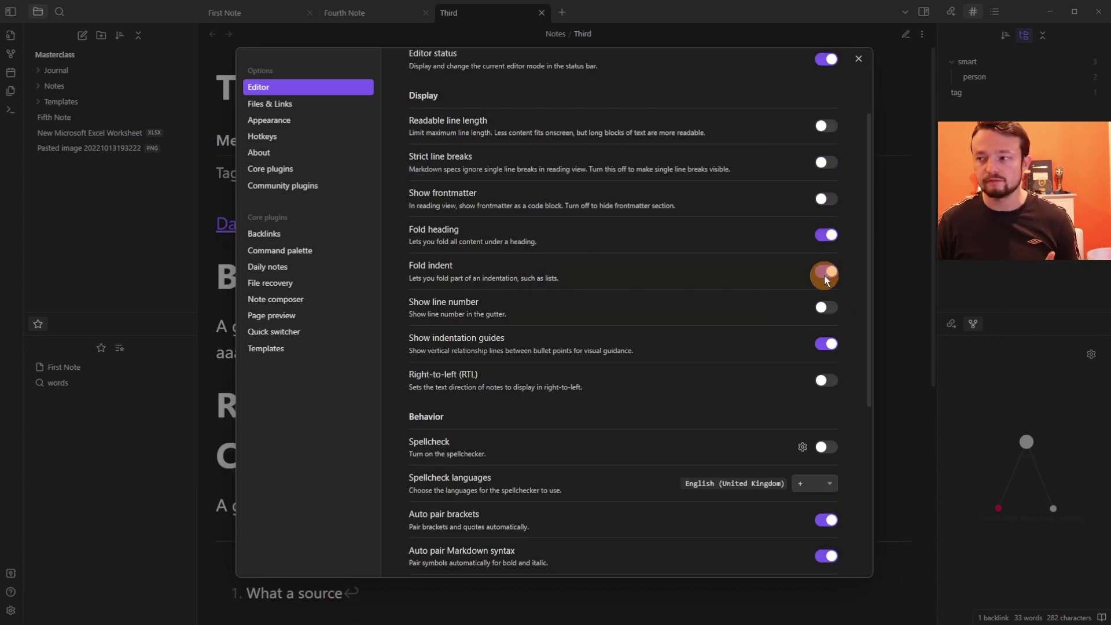
{"action": "left_click", "coordinate": [932, 239]}
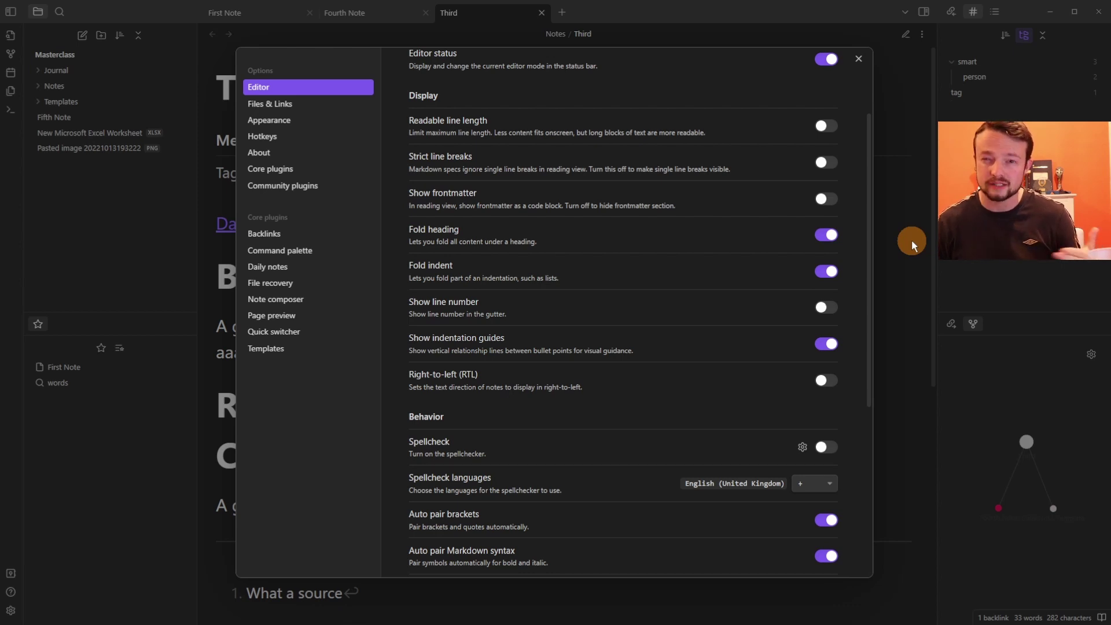
{"action": "key", "text": "Escape"}
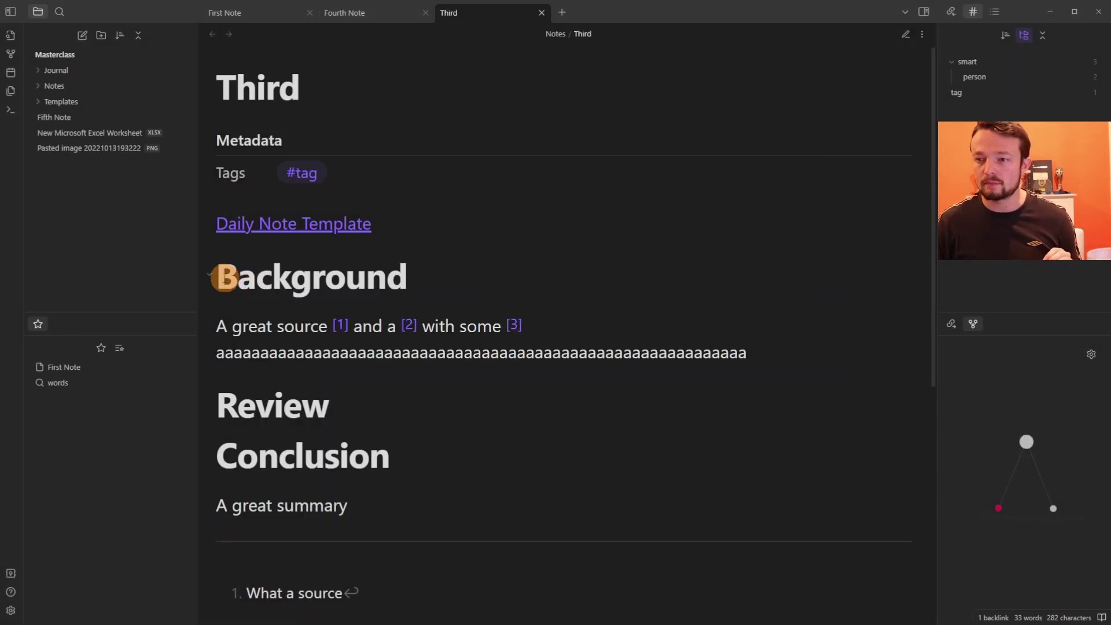
Fold and unfold the Background heading and the indented text under "notes" in the Third note
{"action": "left_click", "coordinate": [209, 277]}
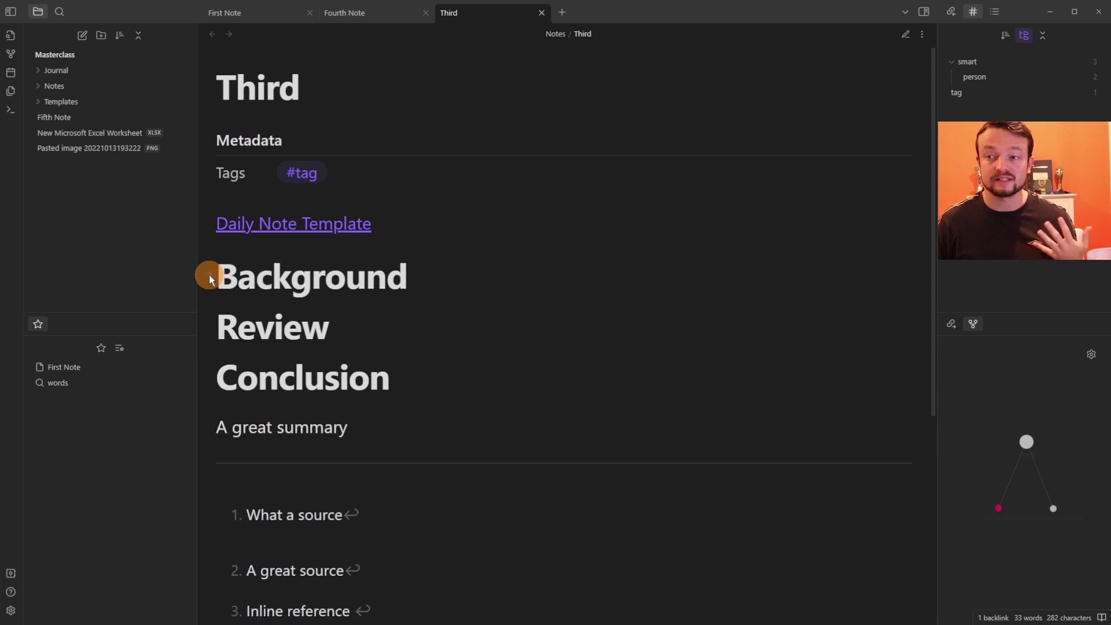
{"action": "left_click", "coordinate": [210, 276]}
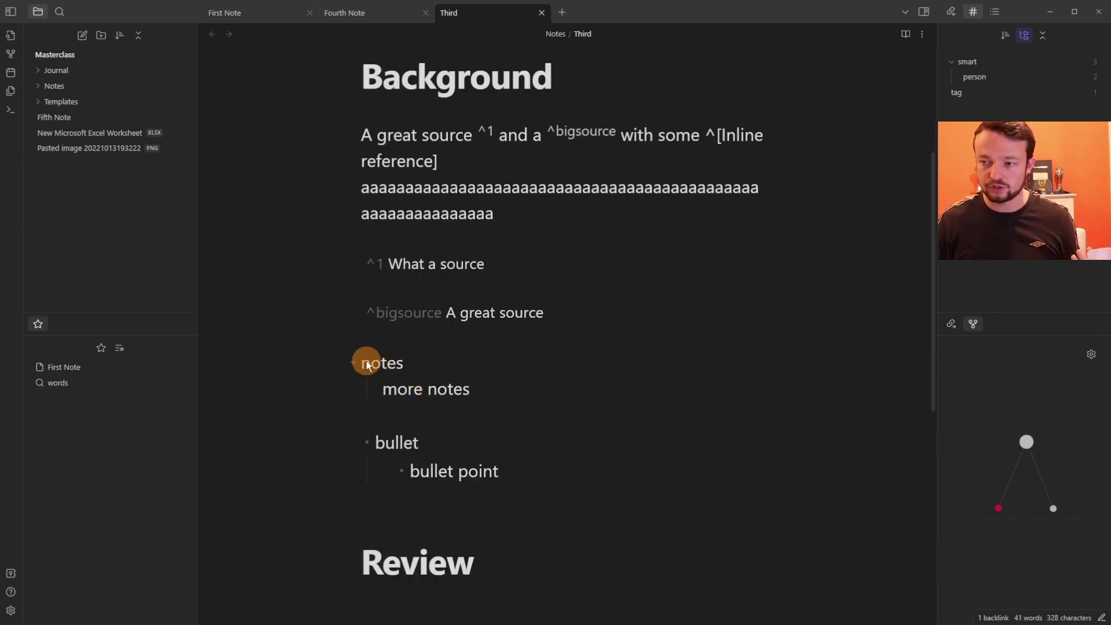
{"action": "left_click", "coordinate": [356, 362]}
{"action": "left_click", "coordinate": [356, 363]}
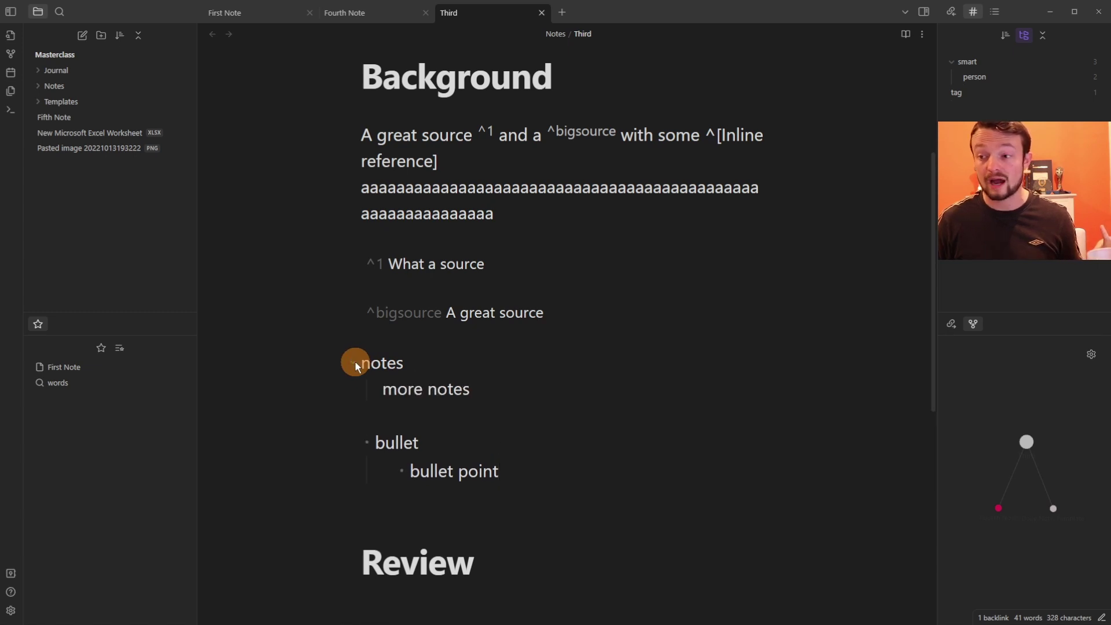